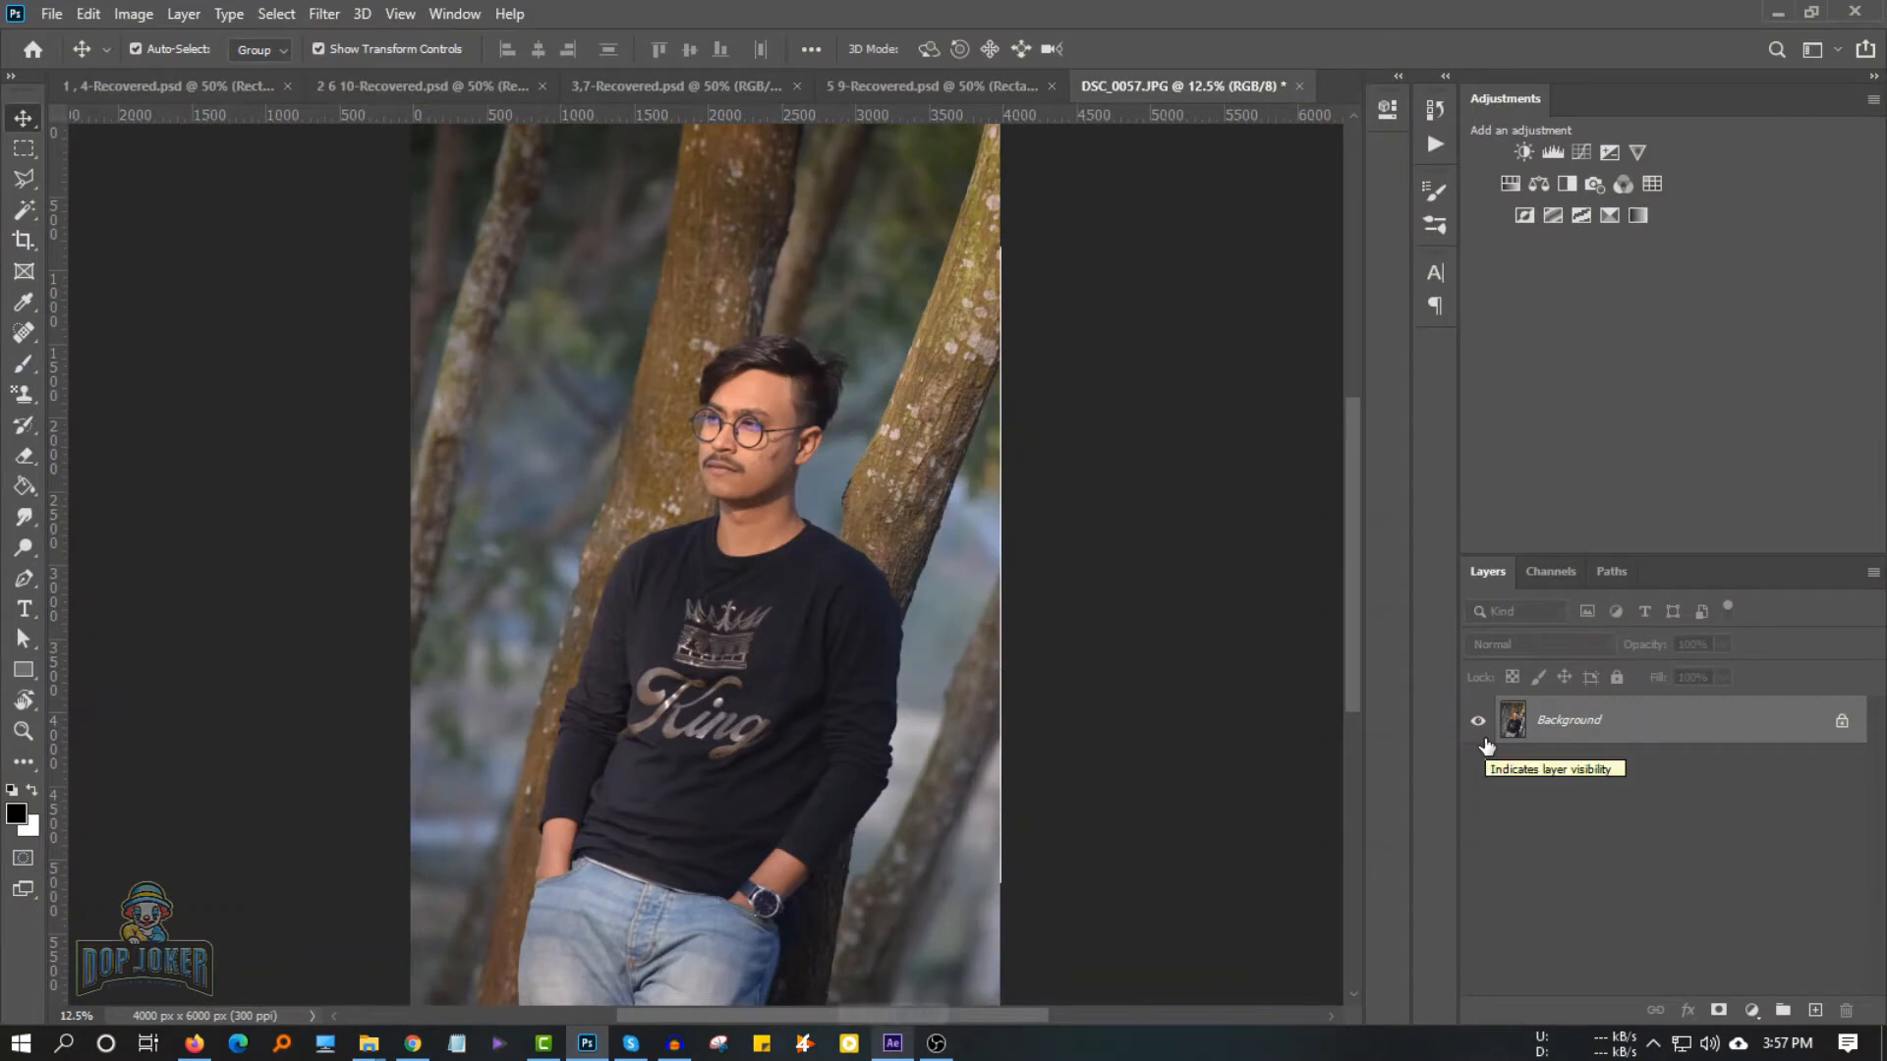
Duplicate the Background layer and heal the dark blemishes on the man's cheek with the Spot Healing Brush
{"action": "key", "text": "ctrl+j"}
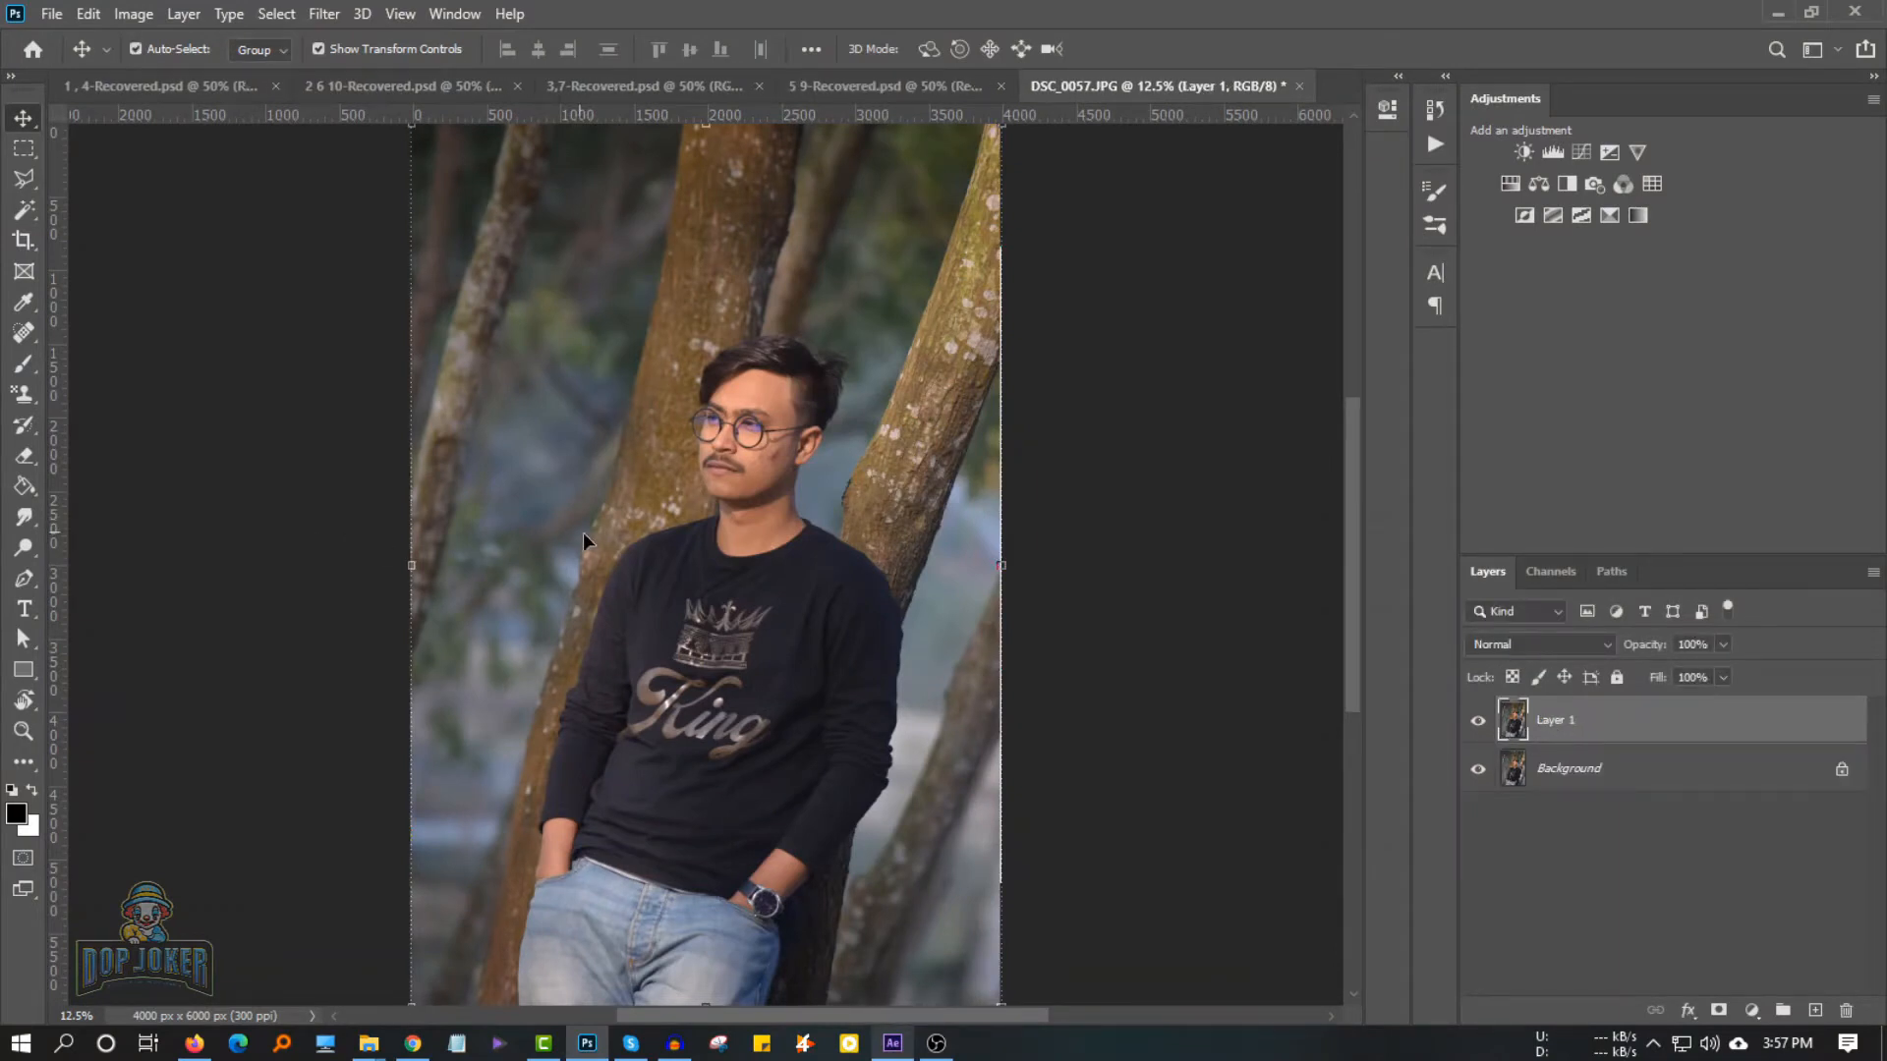
{"action": "left_click_drag", "start_coordinate": [728, 466], "coordinate": [847, 464]}
{"action": "key", "text": "j"}
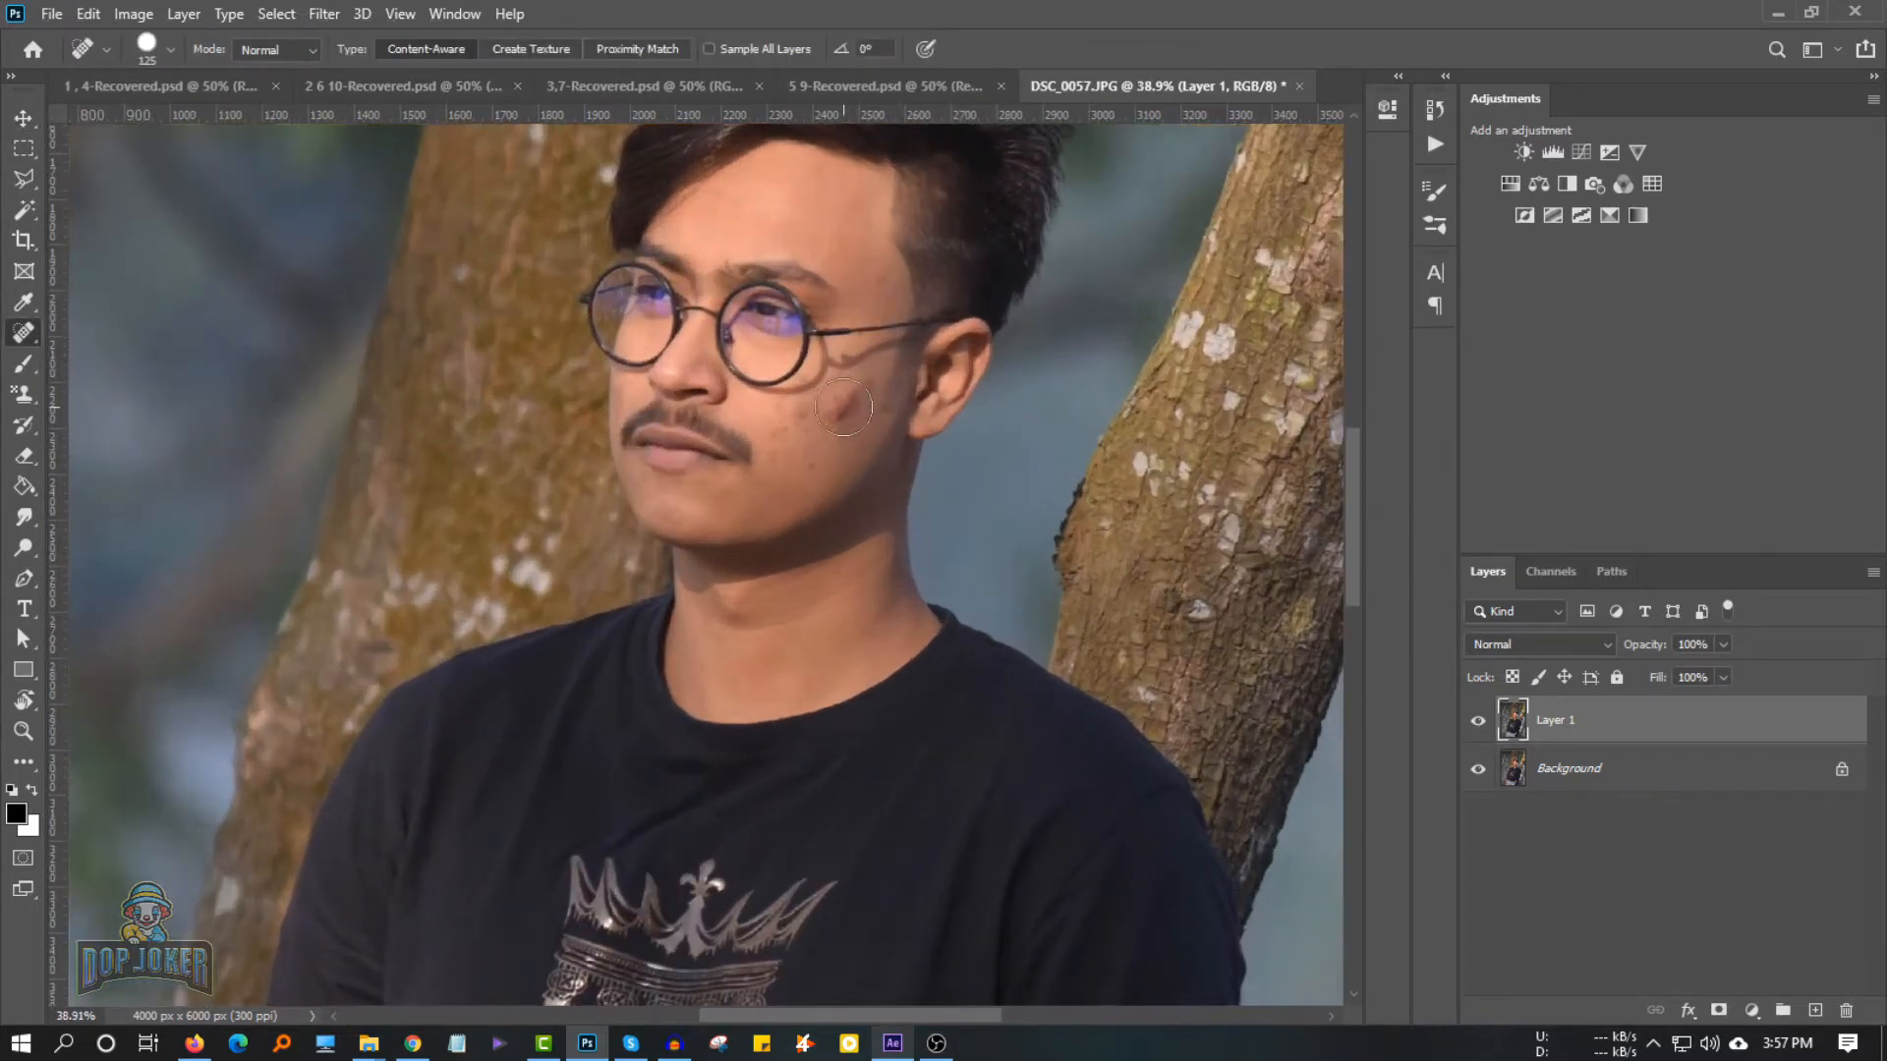
{"action": "left_click", "coordinate": [844, 408]}
{"action": "left_click", "coordinate": [856, 399]}
{"action": "left_click", "coordinate": [865, 389]}
{"action": "left_click", "coordinate": [836, 418]}
{"action": "left_click", "coordinate": [817, 426]}
{"action": "left_click", "coordinate": [805, 419]}
{"action": "left_click", "coordinate": [836, 419]}
{"action": "left_click", "coordinate": [846, 408]}
Heal the remaining small spots beside the mustache and on the lower cheek with a size 70 Spot Healing Brush
{"action": "left_click", "coordinate": [781, 432]}
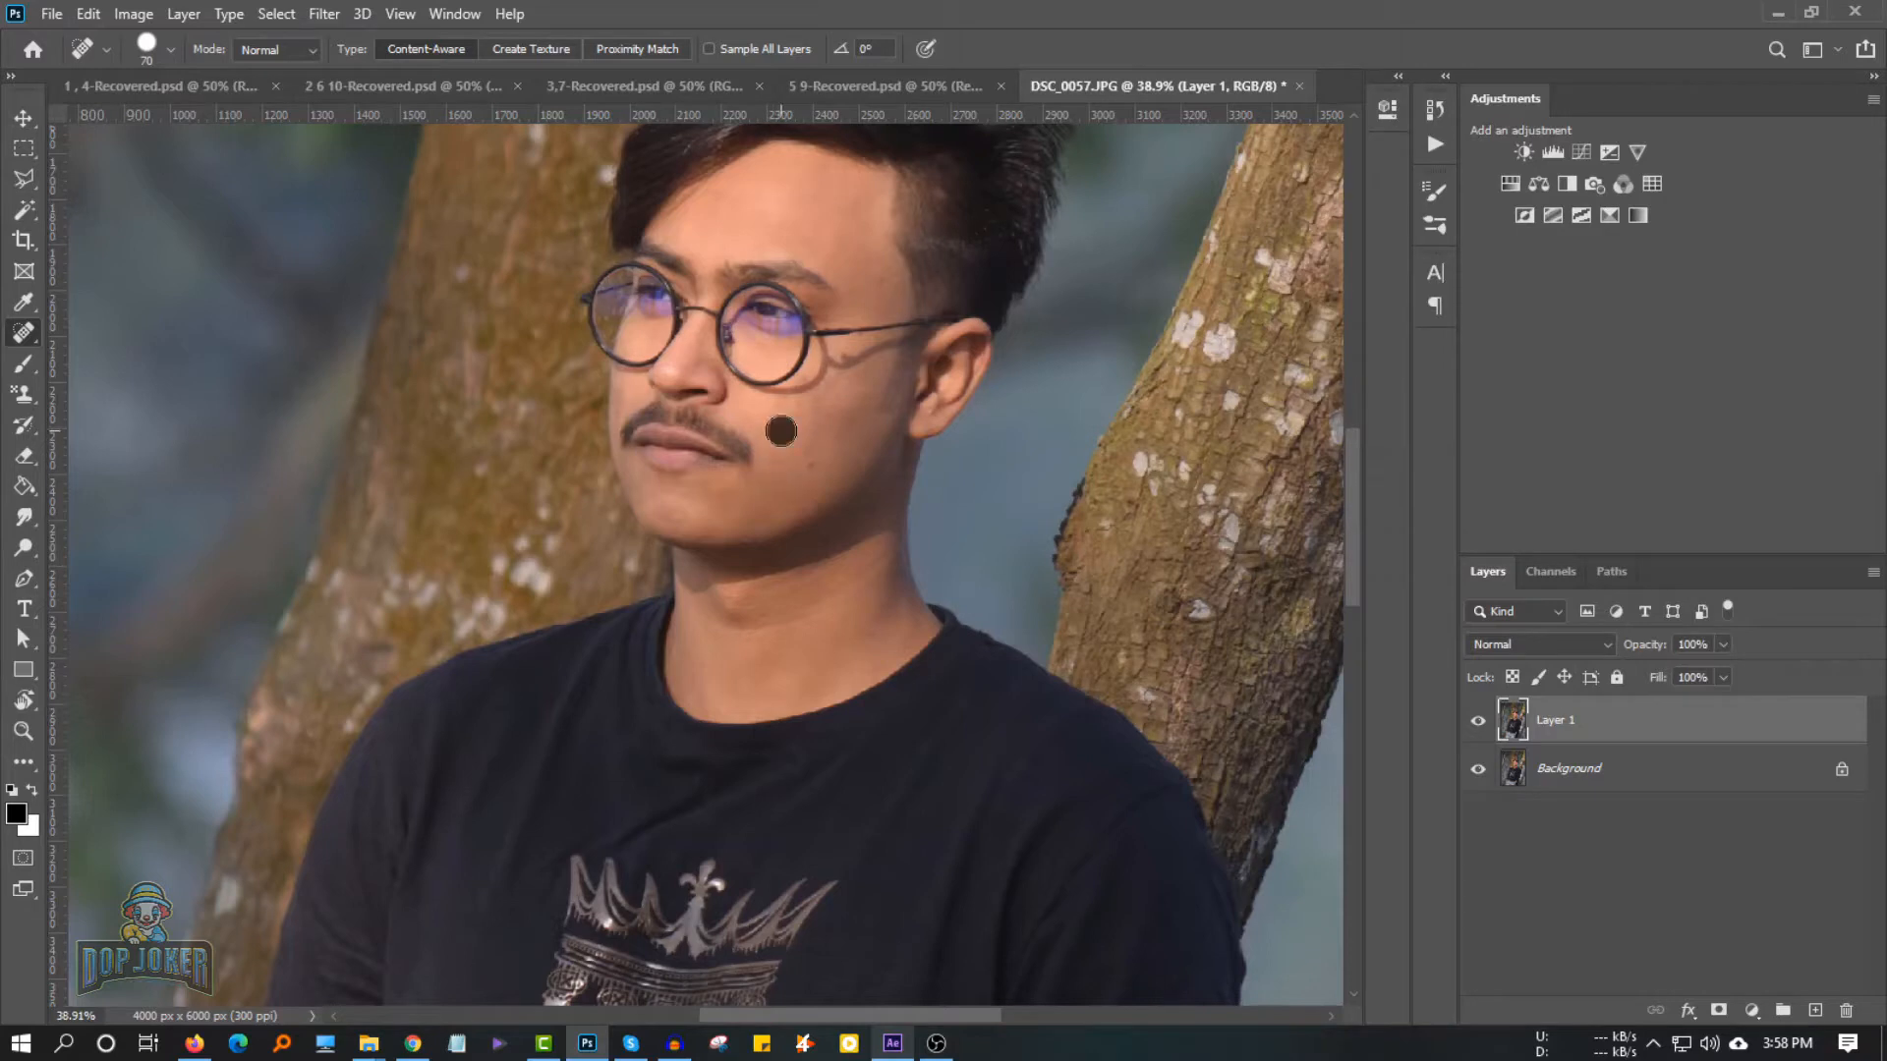
{"action": "left_click", "coordinate": [811, 462]}
{"action": "left_click", "coordinate": [844, 402]}
{"action": "scroll", "coordinate": [843, 405], "scroll_direction": "up", "scroll_amount": 1}
{"action": "left_click", "coordinate": [831, 491]}
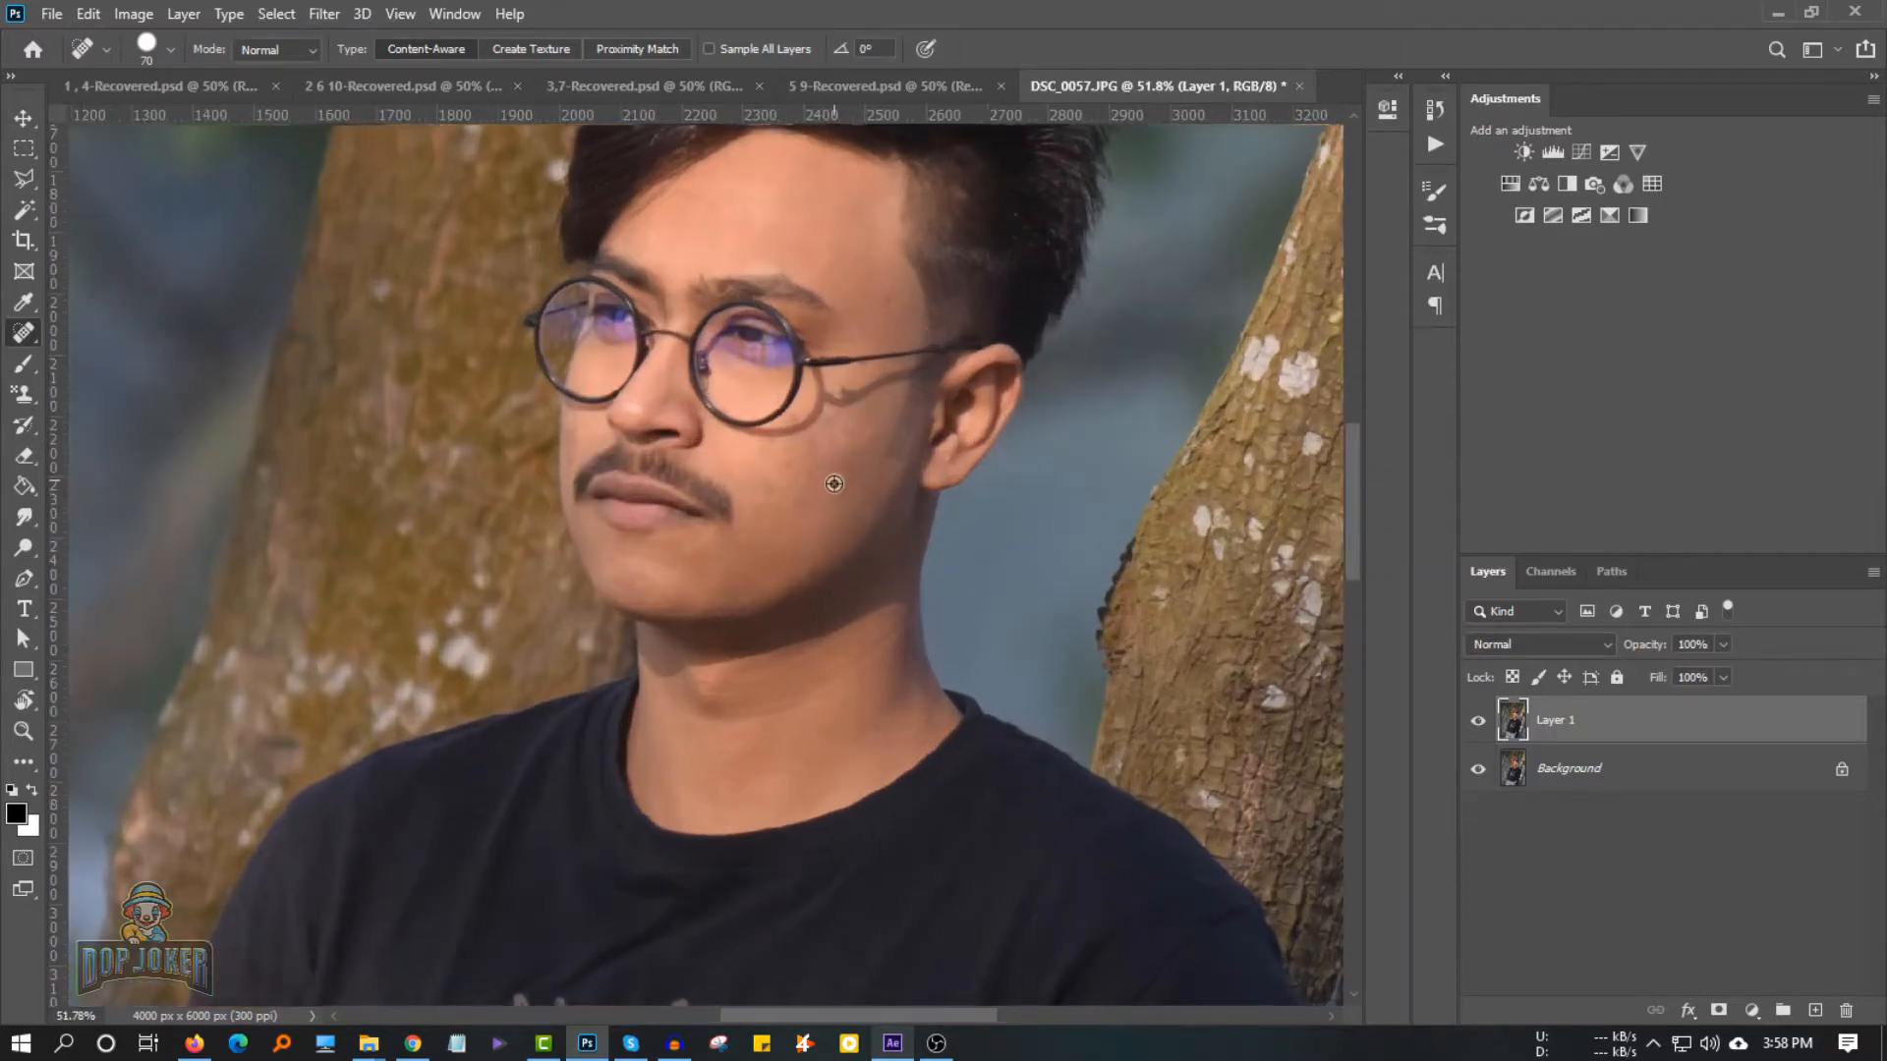
{"action": "scroll", "coordinate": [830, 496], "scroll_direction": "up", "scroll_amount": 5}
{"action": "left_click", "coordinate": [840, 464]}
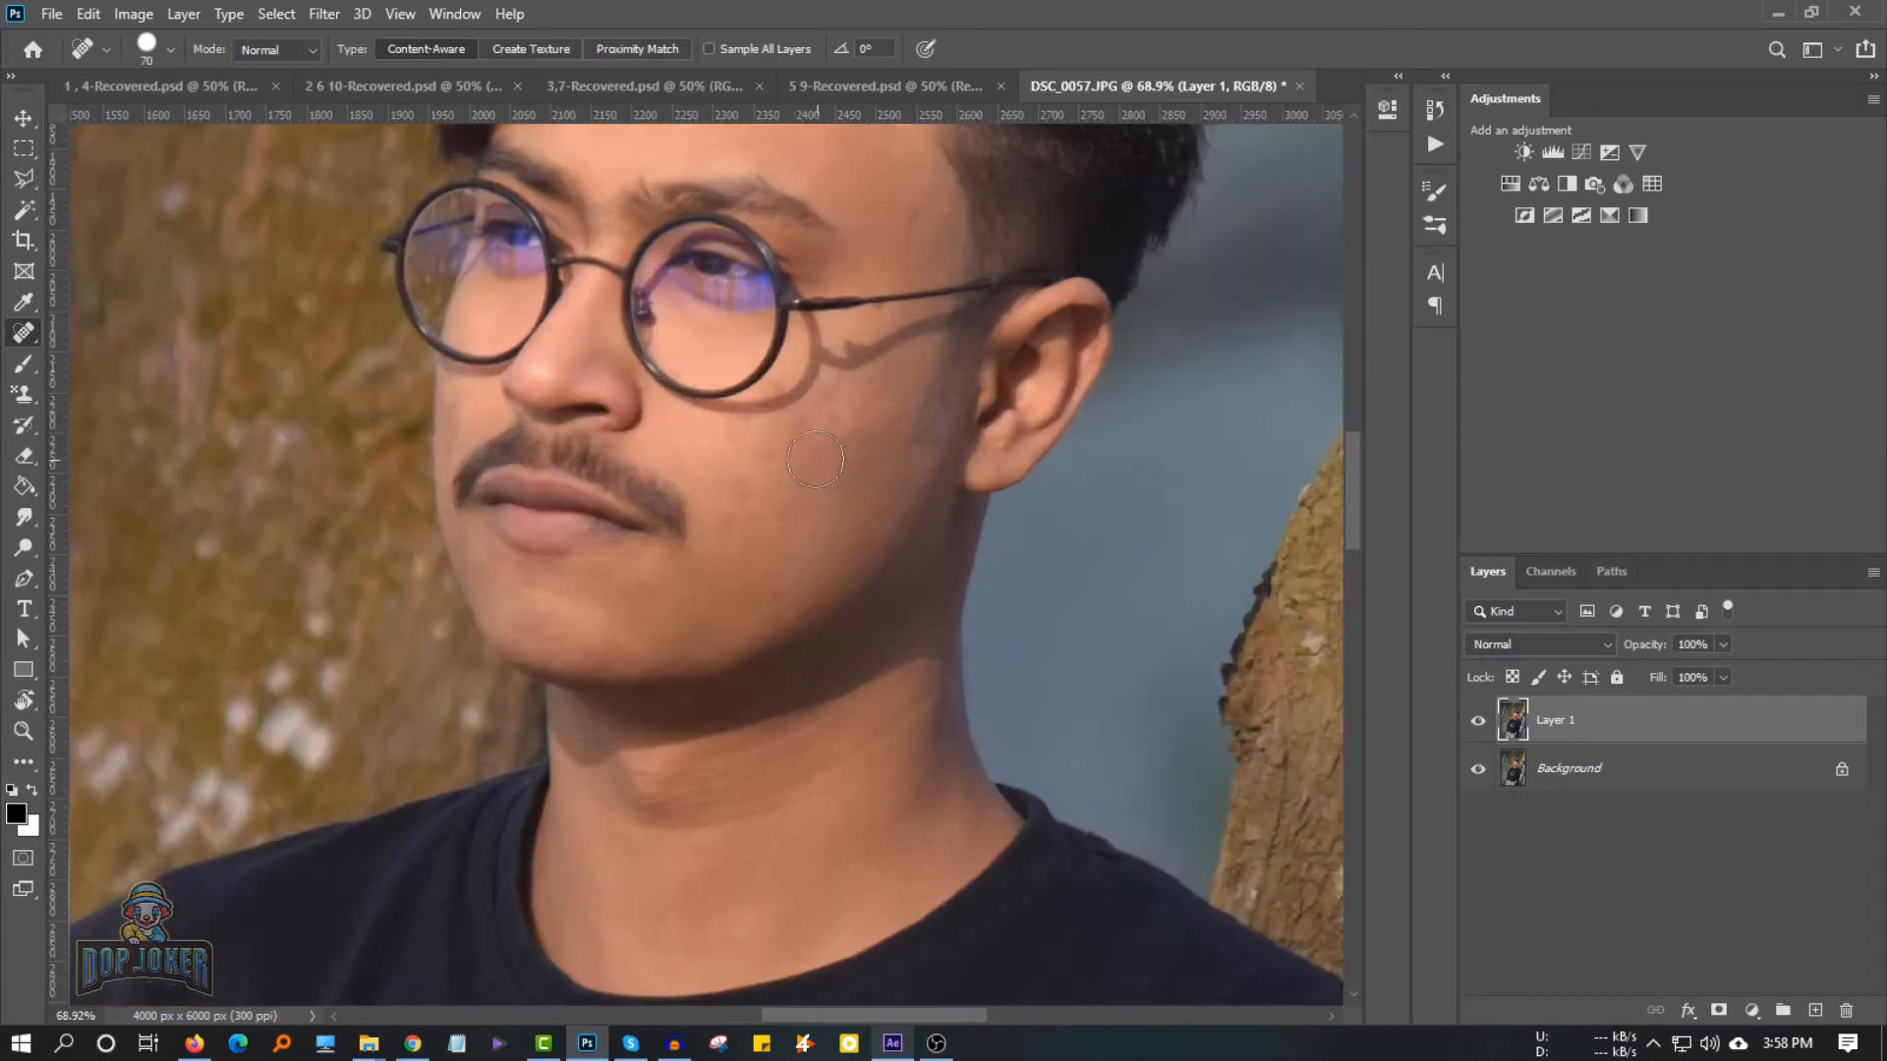
{"action": "scroll", "coordinate": [786, 432], "scroll_direction": "down", "scroll_amount": 3}
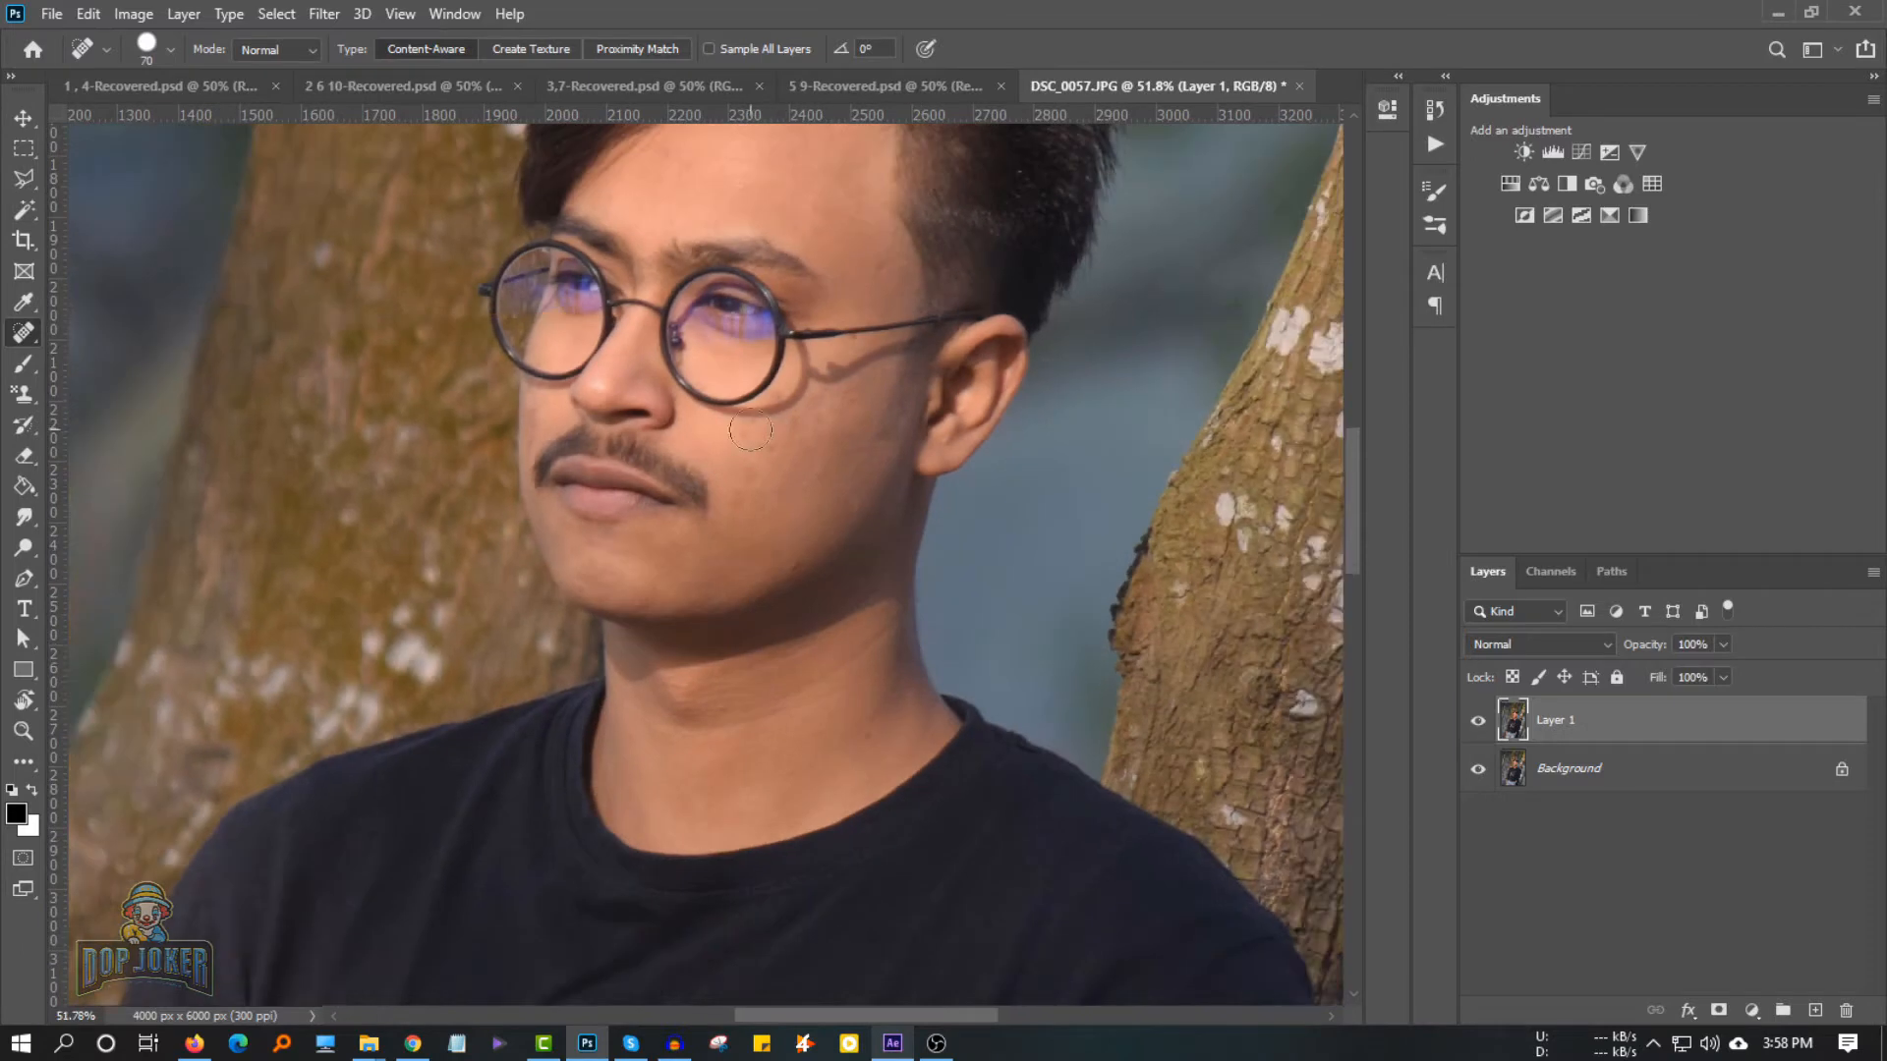
Smooth the facial skin with a size 40 Mixer Brush at Wet 15%, Load 30%, Mix 38% and Flow 67%
{"action": "left_click_drag", "start_coordinate": [728, 403], "coordinate": [750, 550]}
{"action": "left_click", "coordinate": [24, 364]}
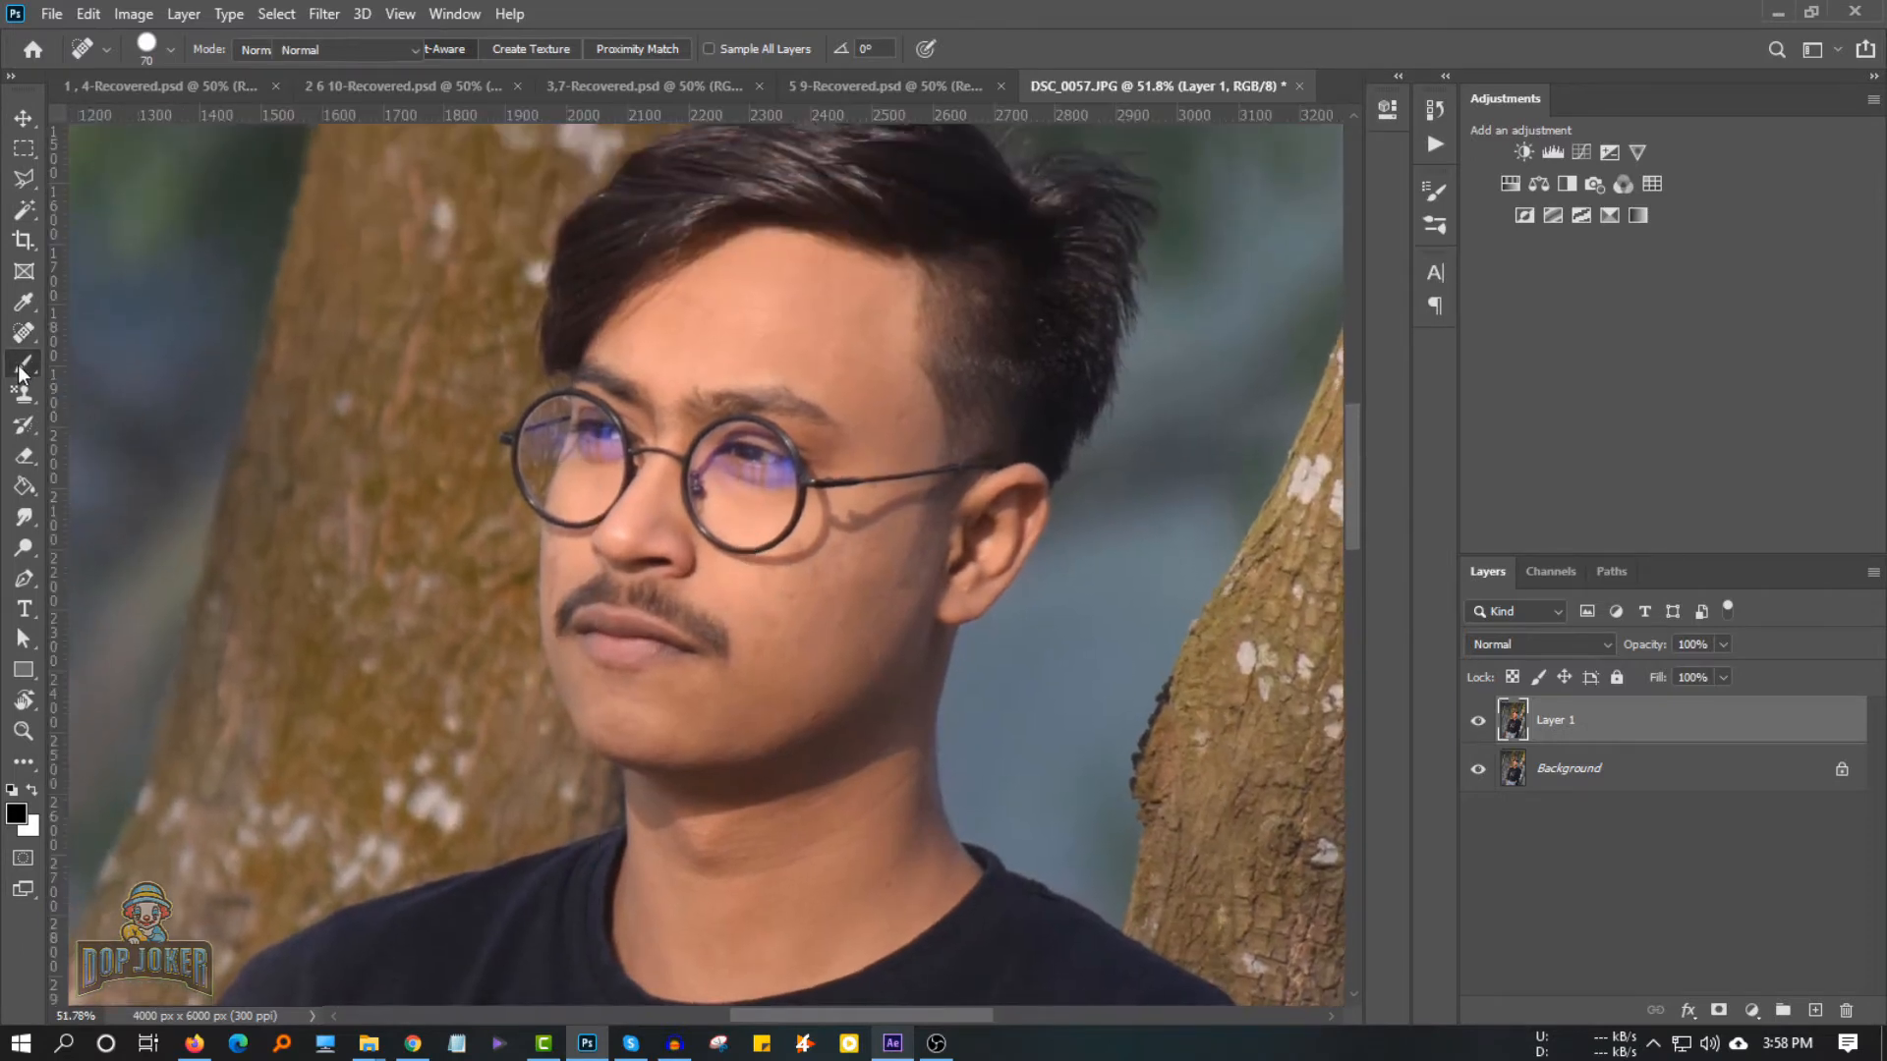
{"action": "key", "text": "bracketleft"}
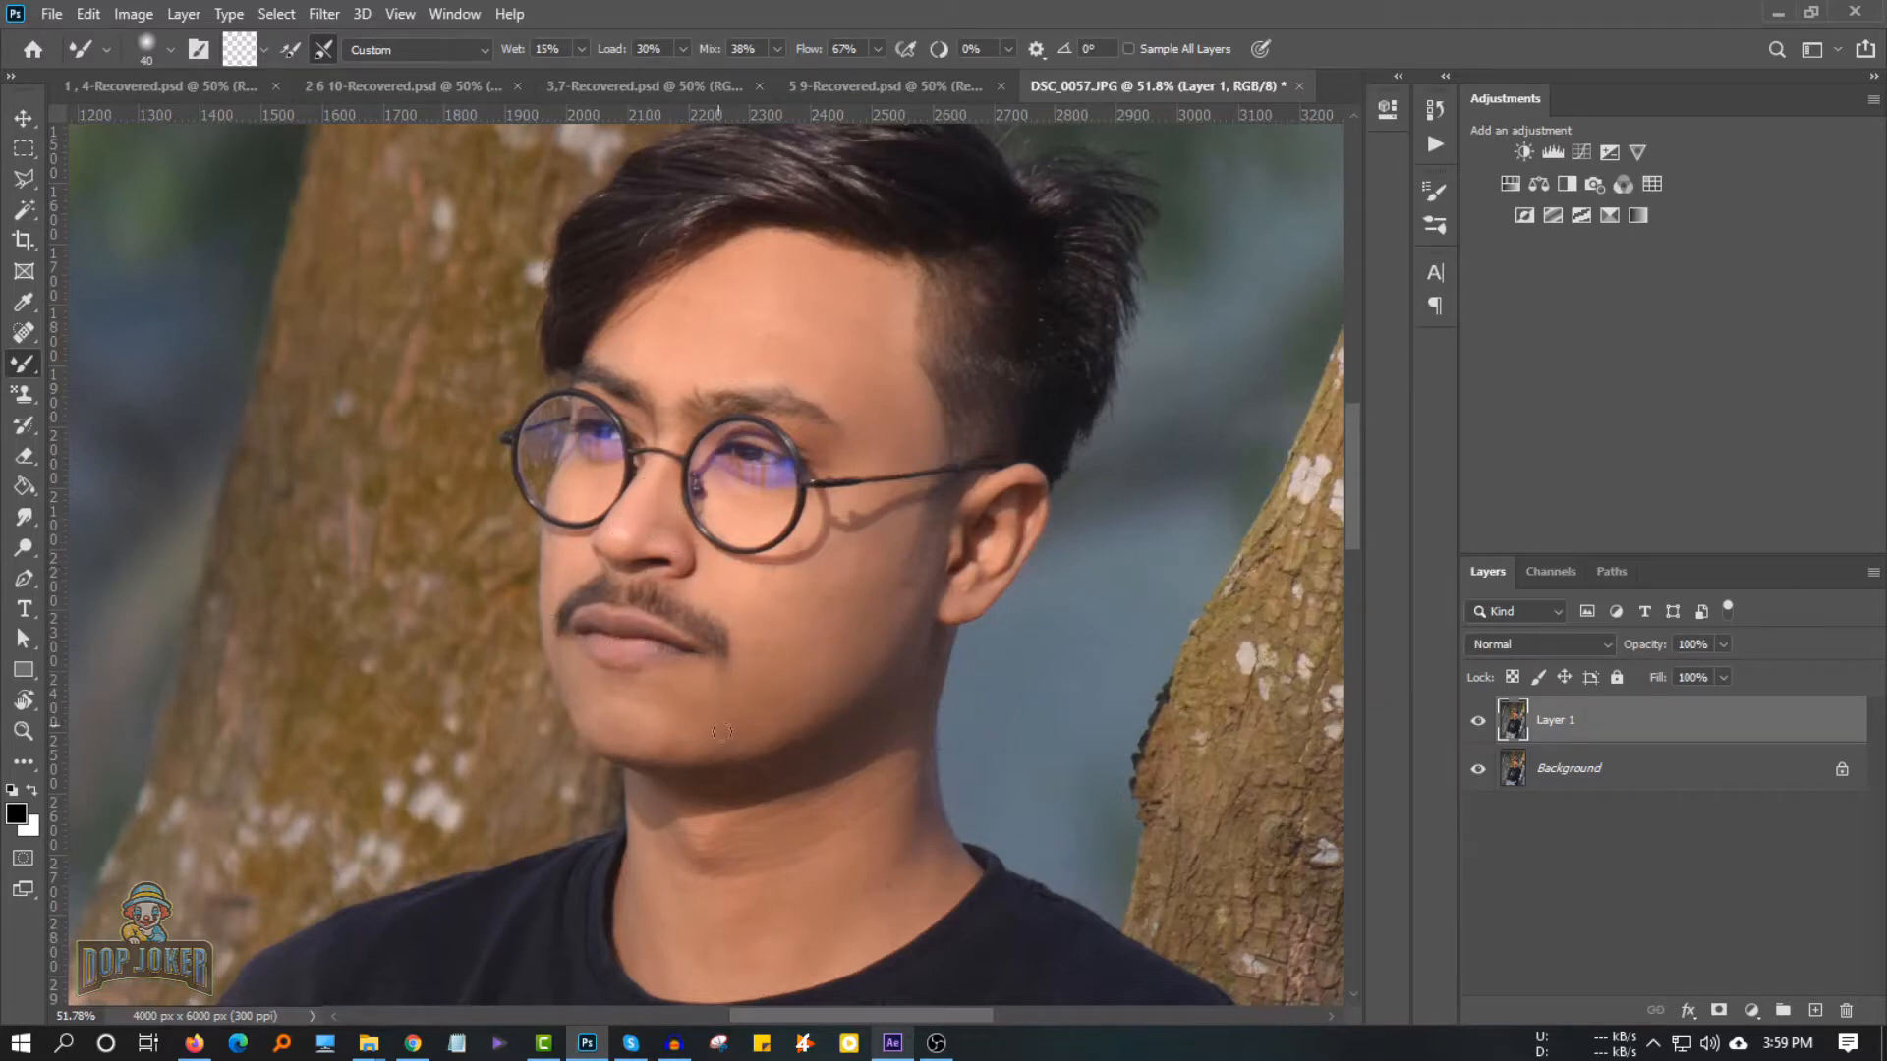
{"action": "key", "text": "bracketright"}
{"action": "scroll", "coordinate": [683, 484], "scroll_direction": "down", "scroll_amount": 6}
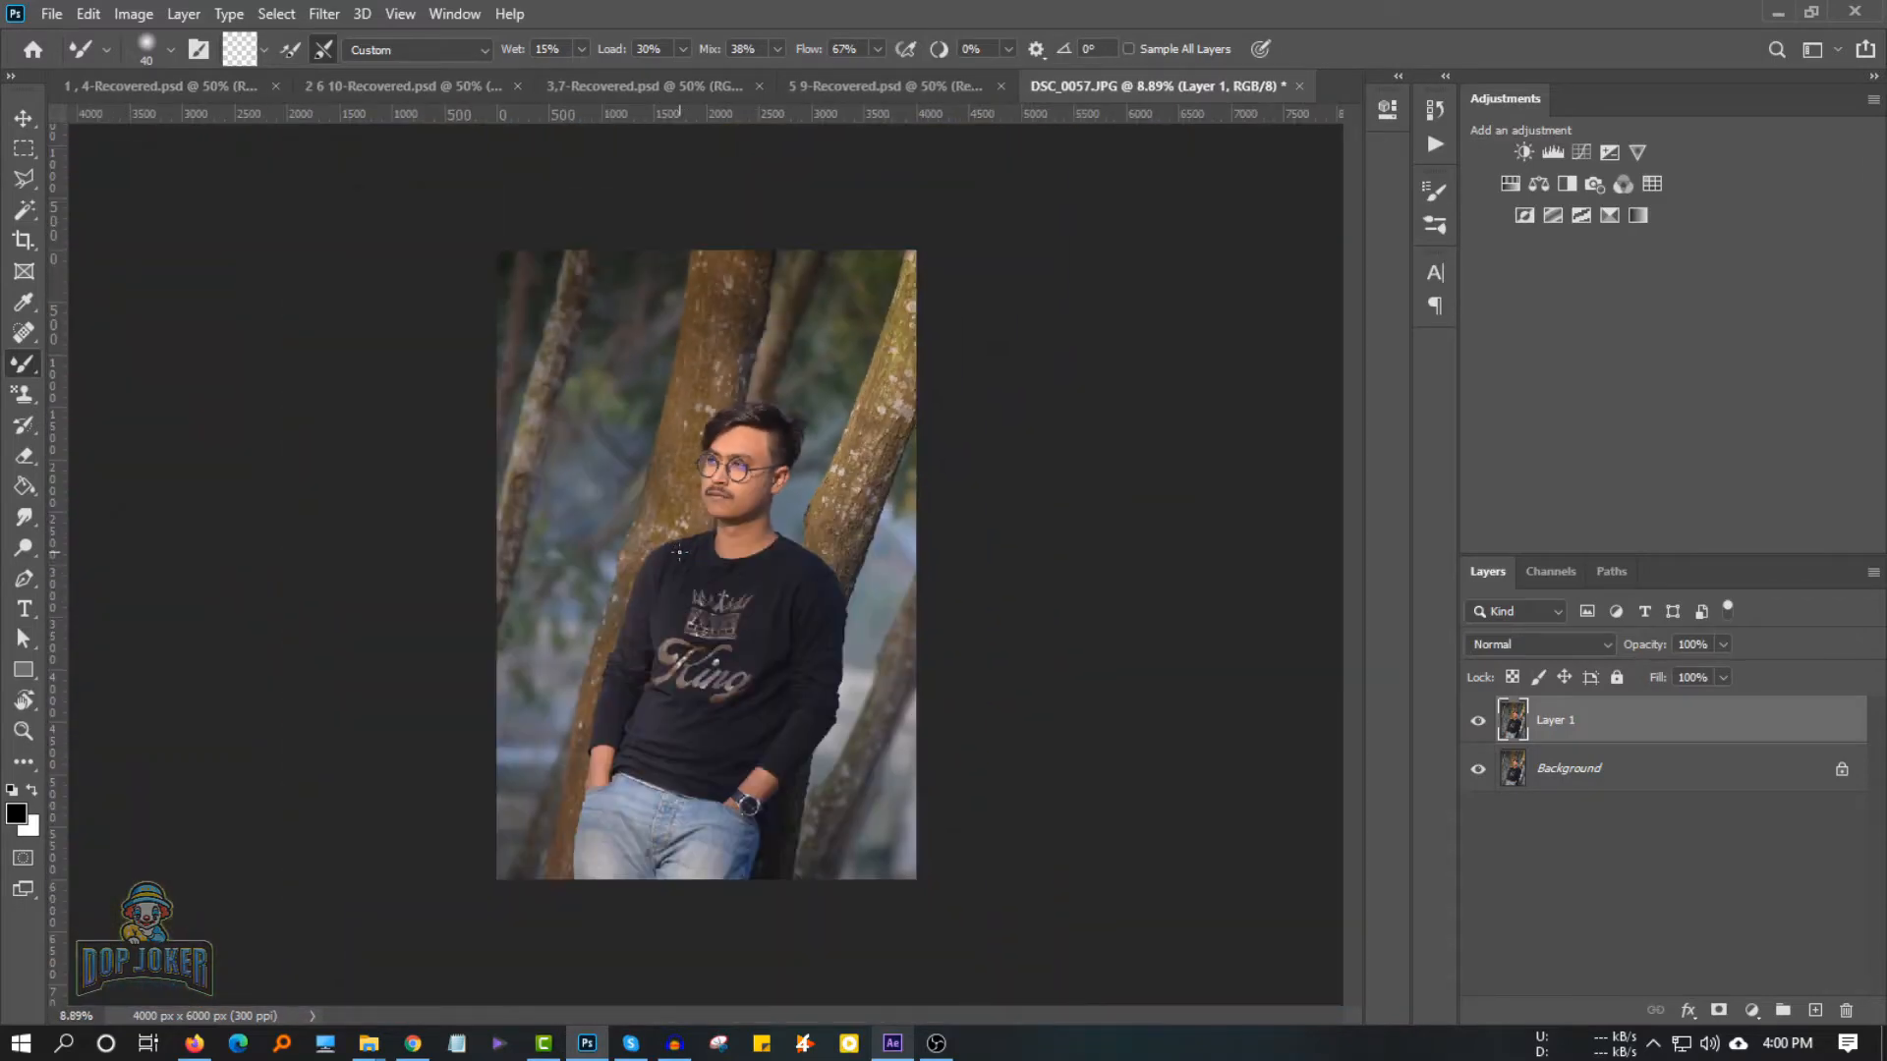
Select the man with Select Subject and switch to the Quick Selection tool to check the outline around his head
{"action": "left_click", "coordinate": [24, 209]}
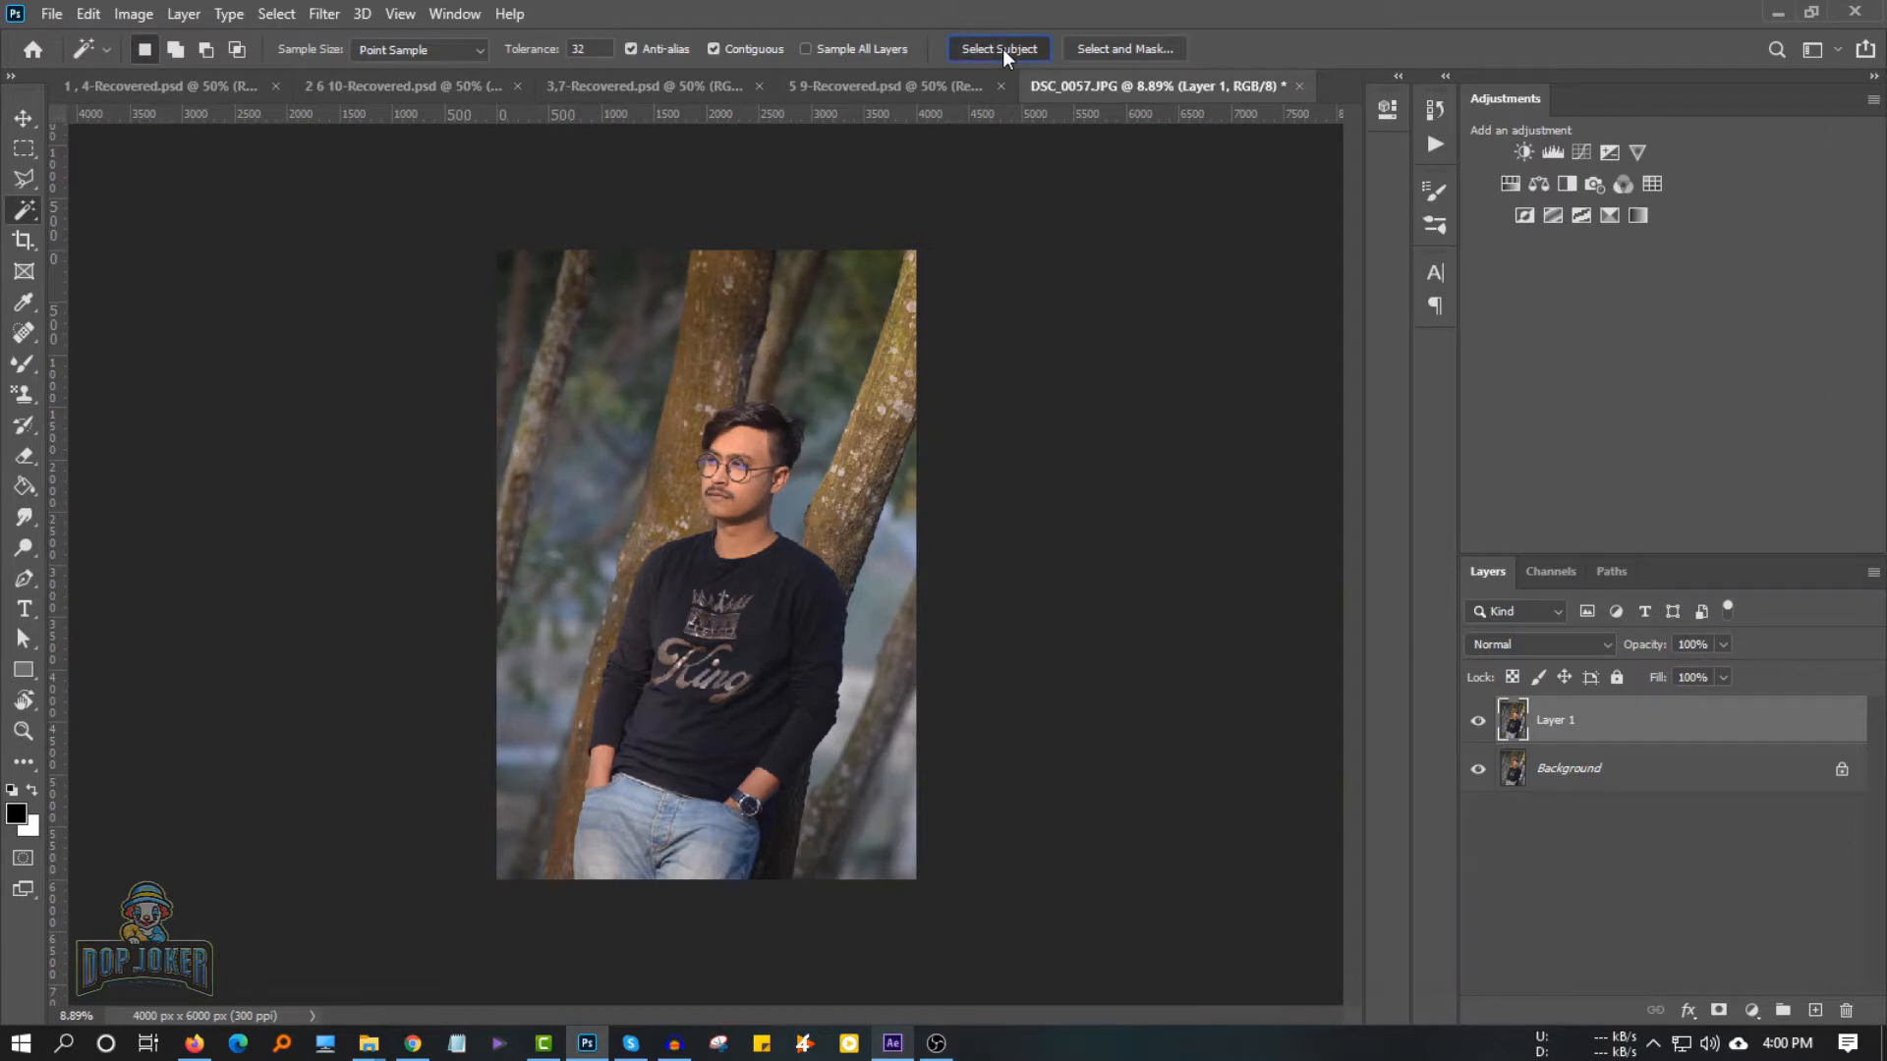
{"action": "left_click", "coordinate": [1002, 49]}
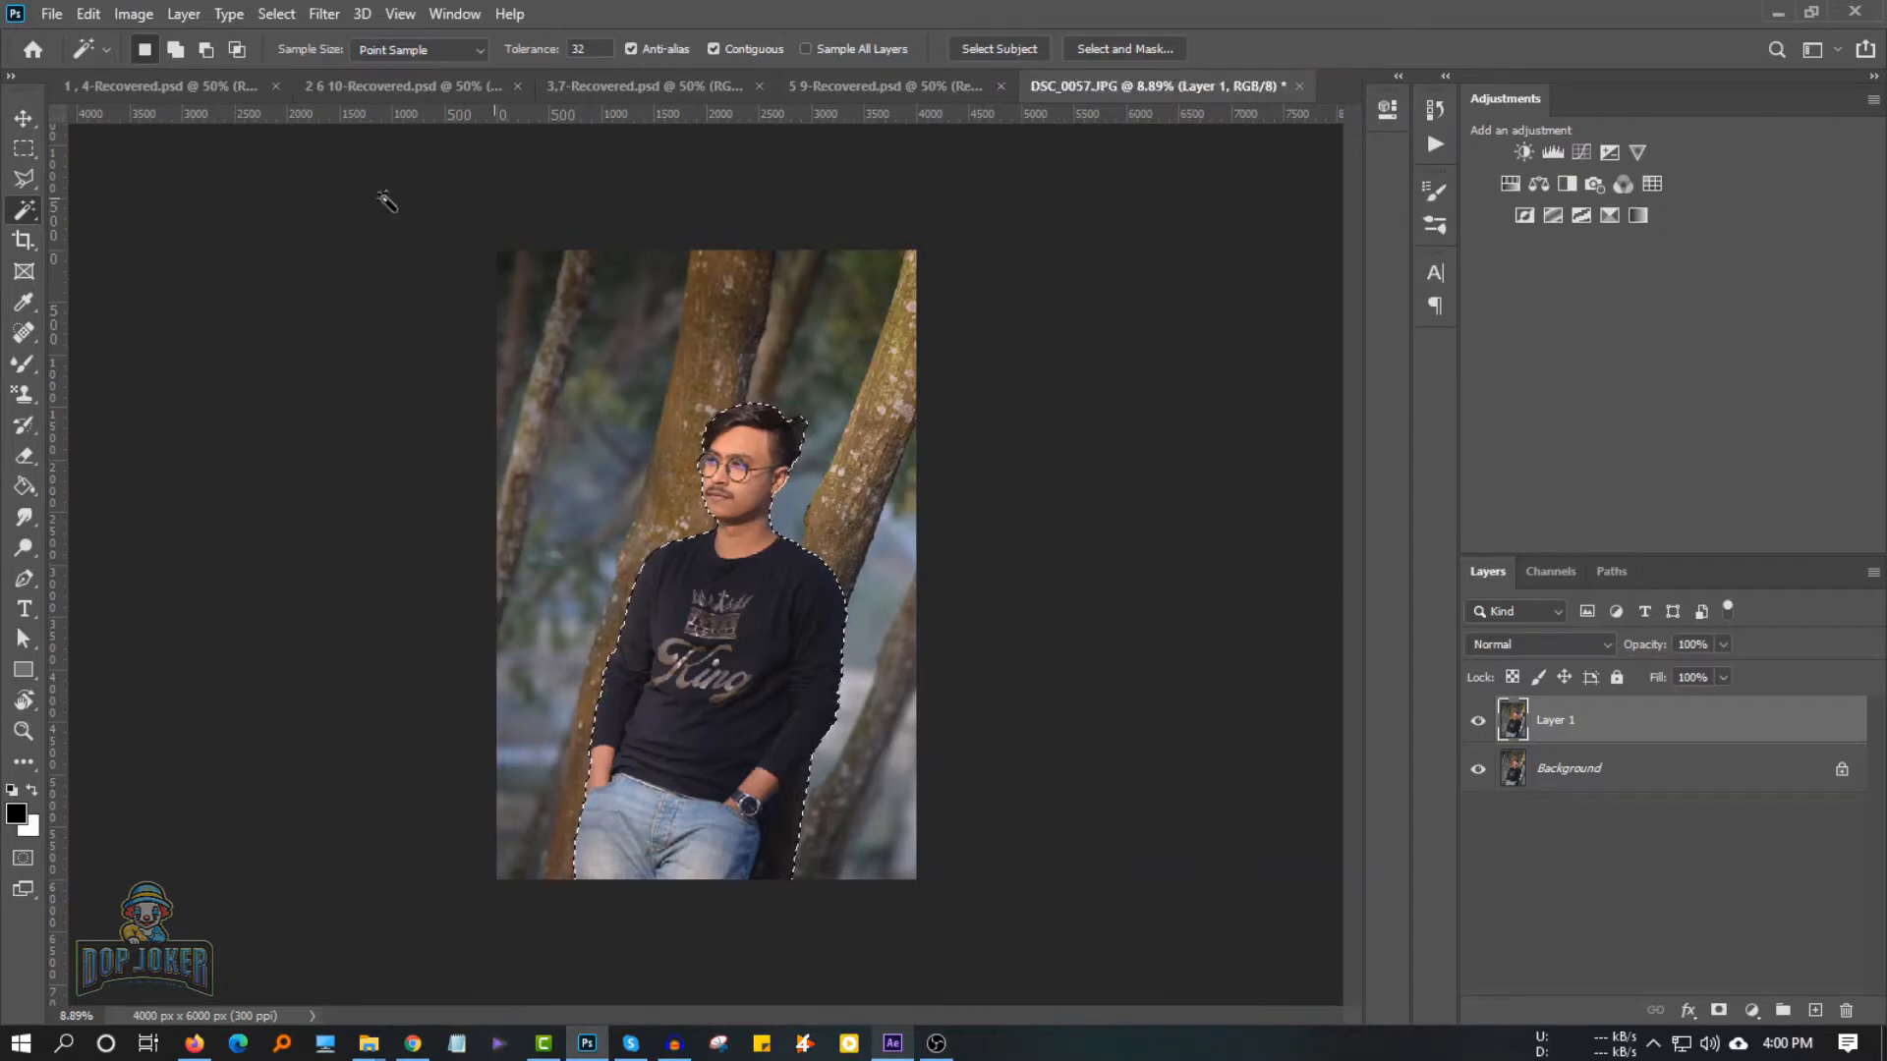
{"action": "right_click", "coordinate": [27, 209]}
{"action": "left_click", "coordinate": [92, 236]}
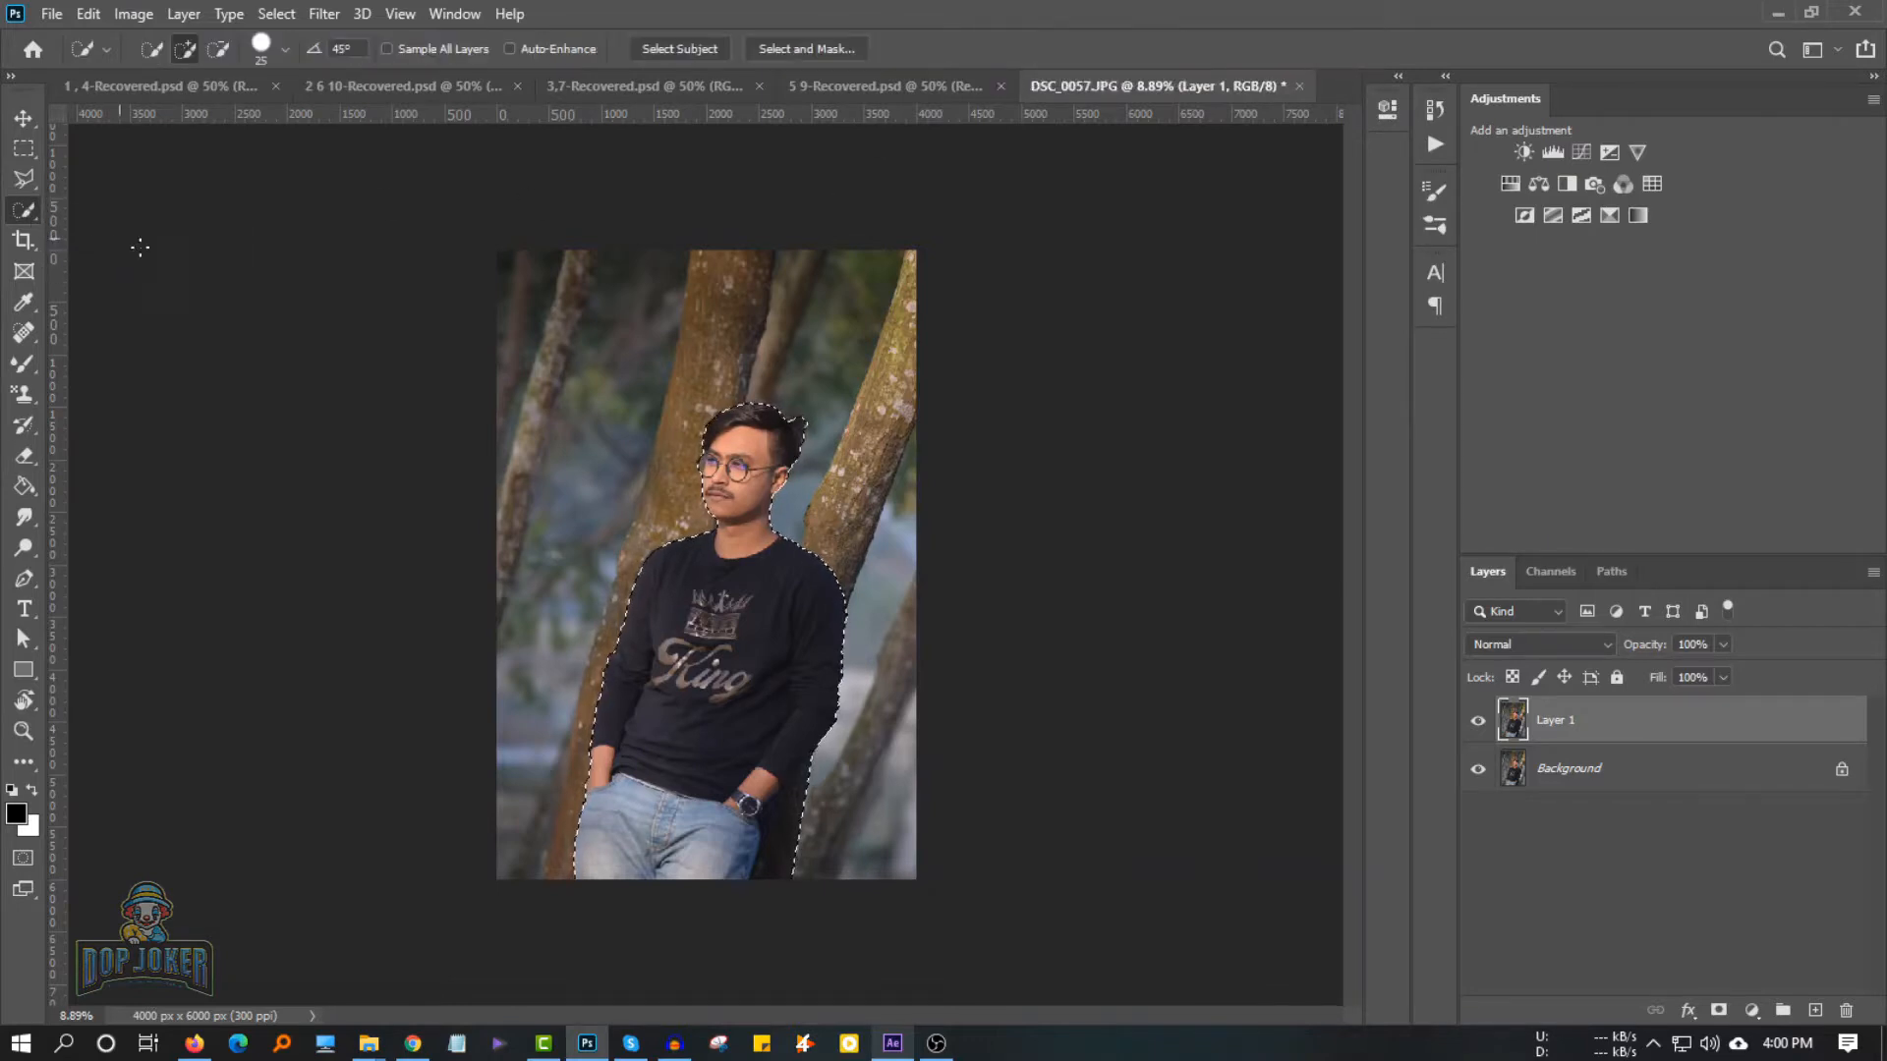
{"action": "scroll", "coordinate": [702, 523], "scroll_direction": "up", "scroll_amount": 10}
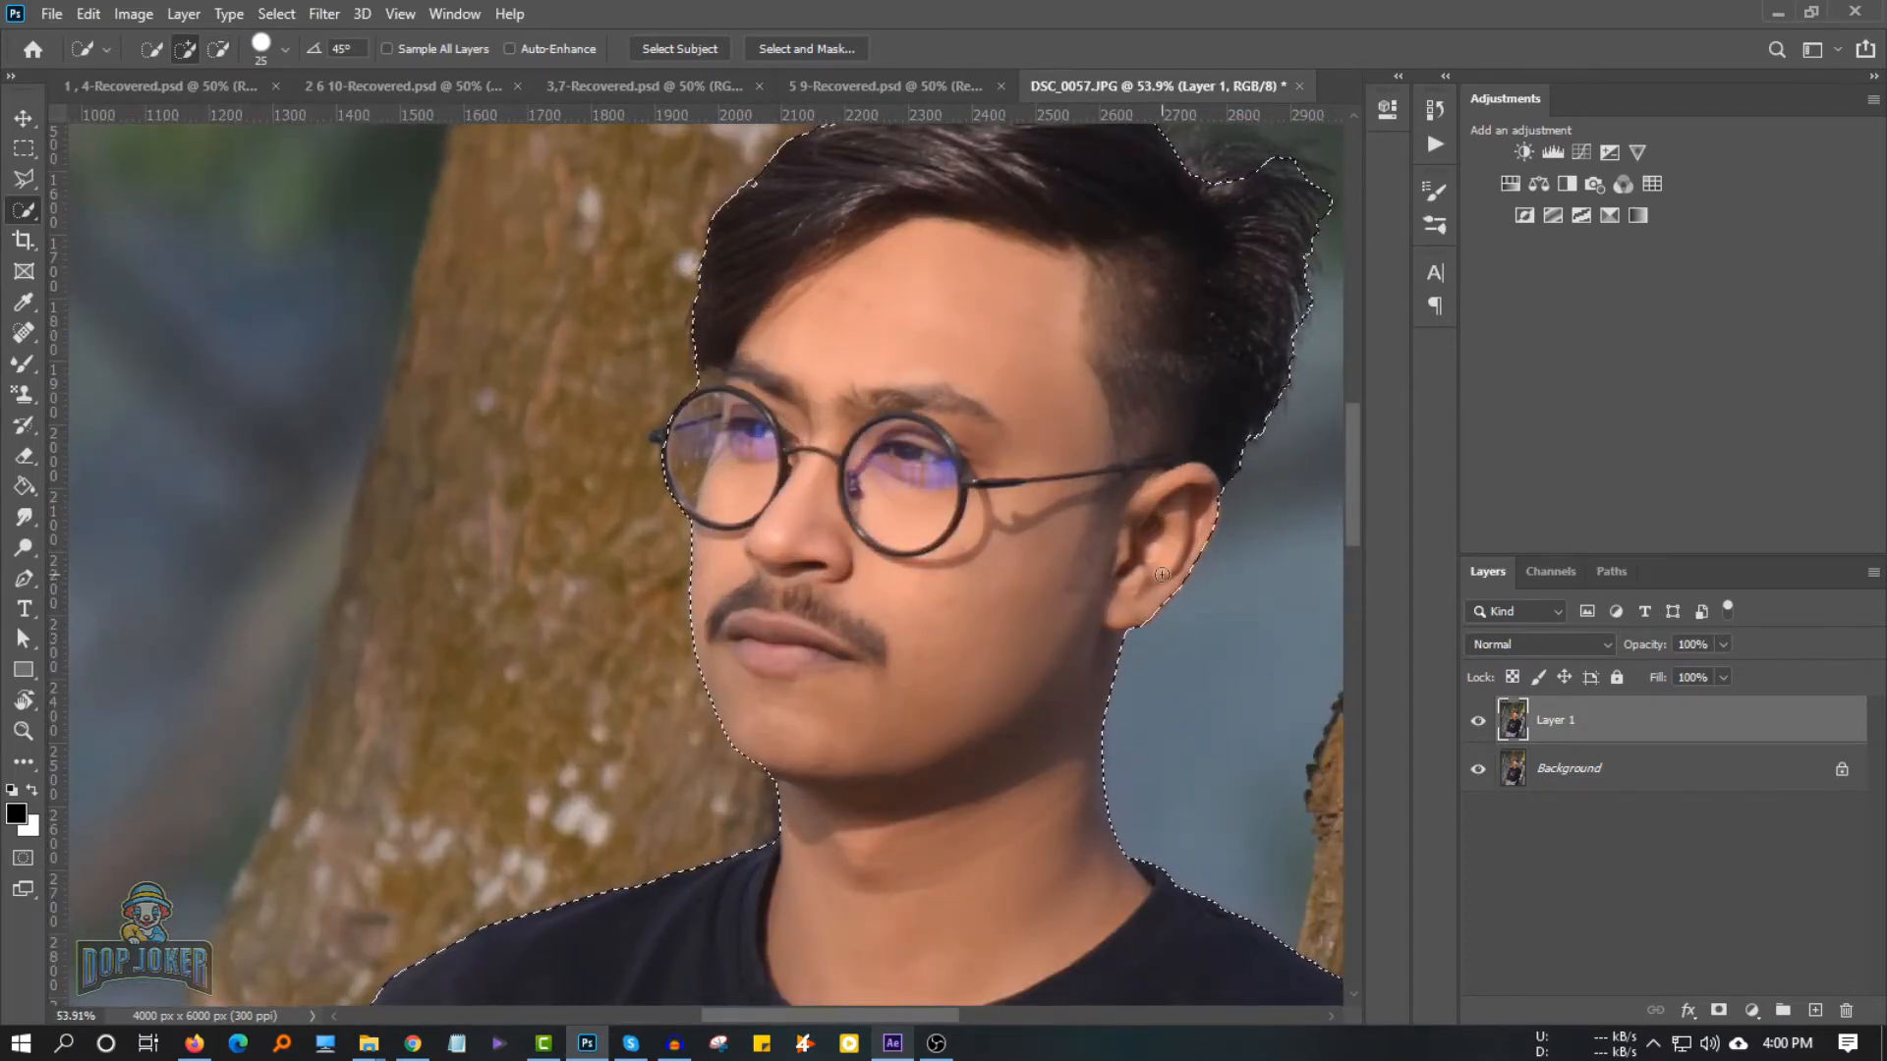
{"action": "scroll", "coordinate": [1150, 462], "scroll_direction": "up", "scroll_amount": 3}
{"action": "mouse_move", "coordinate": [1208, 312]}
{"action": "left_mouse_down"}
{"action": "mouse_move", "coordinate": [1161, 307]}
{"action": "mouse_move", "coordinate": [1186, 343]}
{"action": "mouse_move", "coordinate": [1117, 259]}
{"action": "mouse_move", "coordinate": [1060, 231]}
{"action": "mouse_move", "coordinate": [986, 251]}
{"action": "left_mouse_up"}
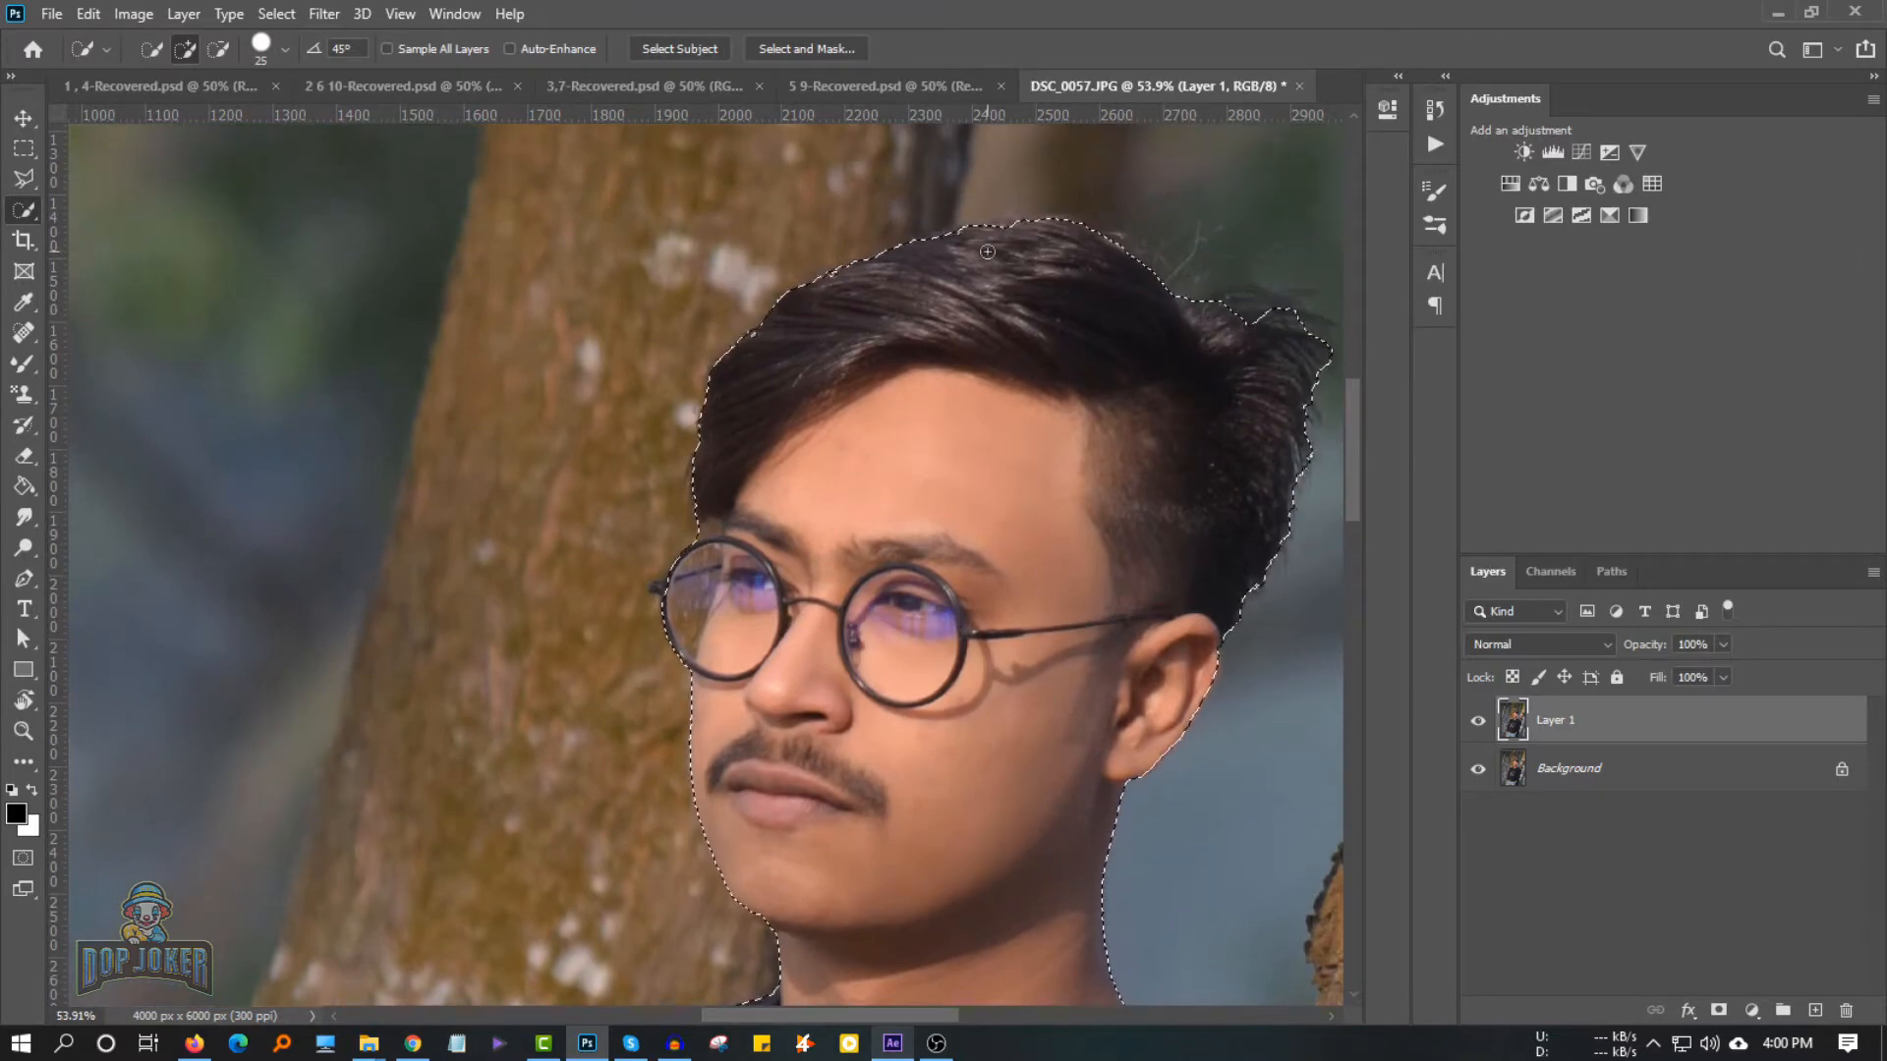
Subtract the dark tree trunk beside the watch arm and jeans from the selection with a size 45 Quick Selection brush
{"action": "scroll", "coordinate": [1016, 381], "scroll_direction": "down", "scroll_amount": 5}
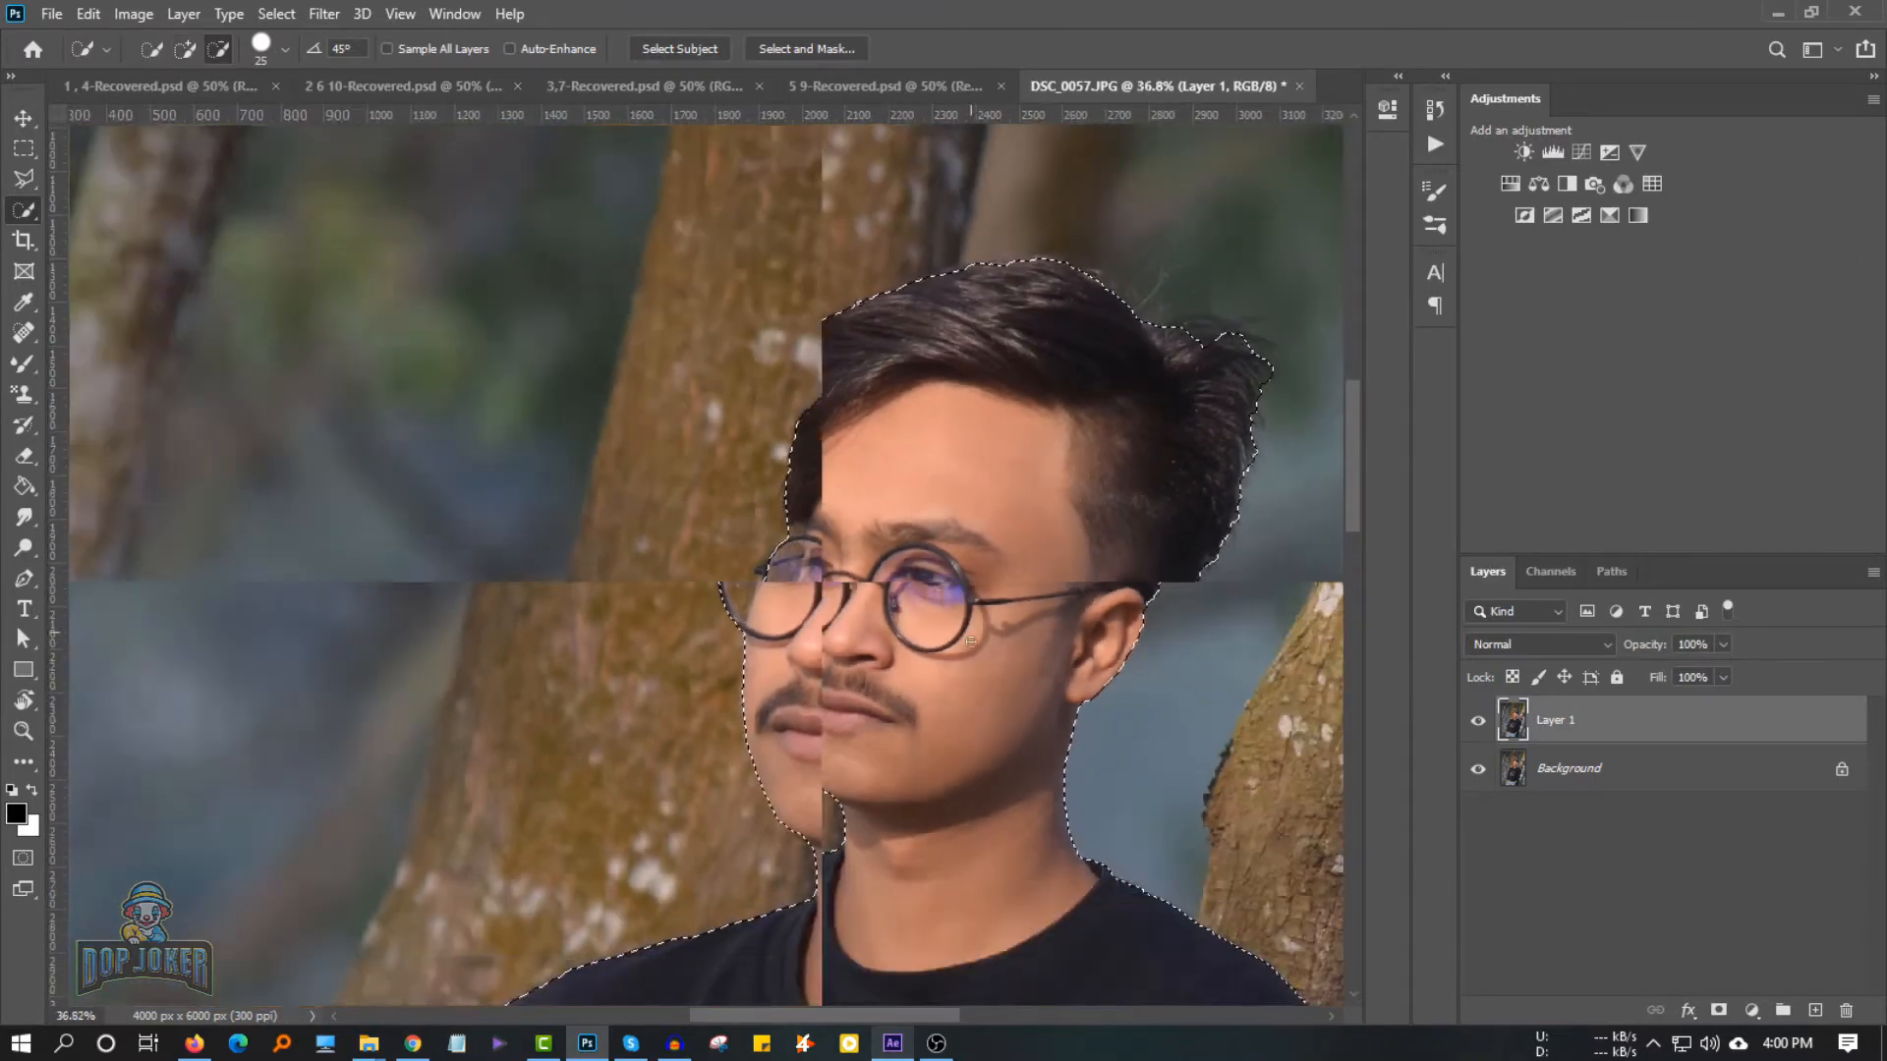
{"action": "left_click_drag", "start_coordinate": [960, 736], "coordinate": [960, 495]}
{"action": "scroll", "coordinate": [960, 495], "scroll_direction": "down", "scroll_amount": 6}
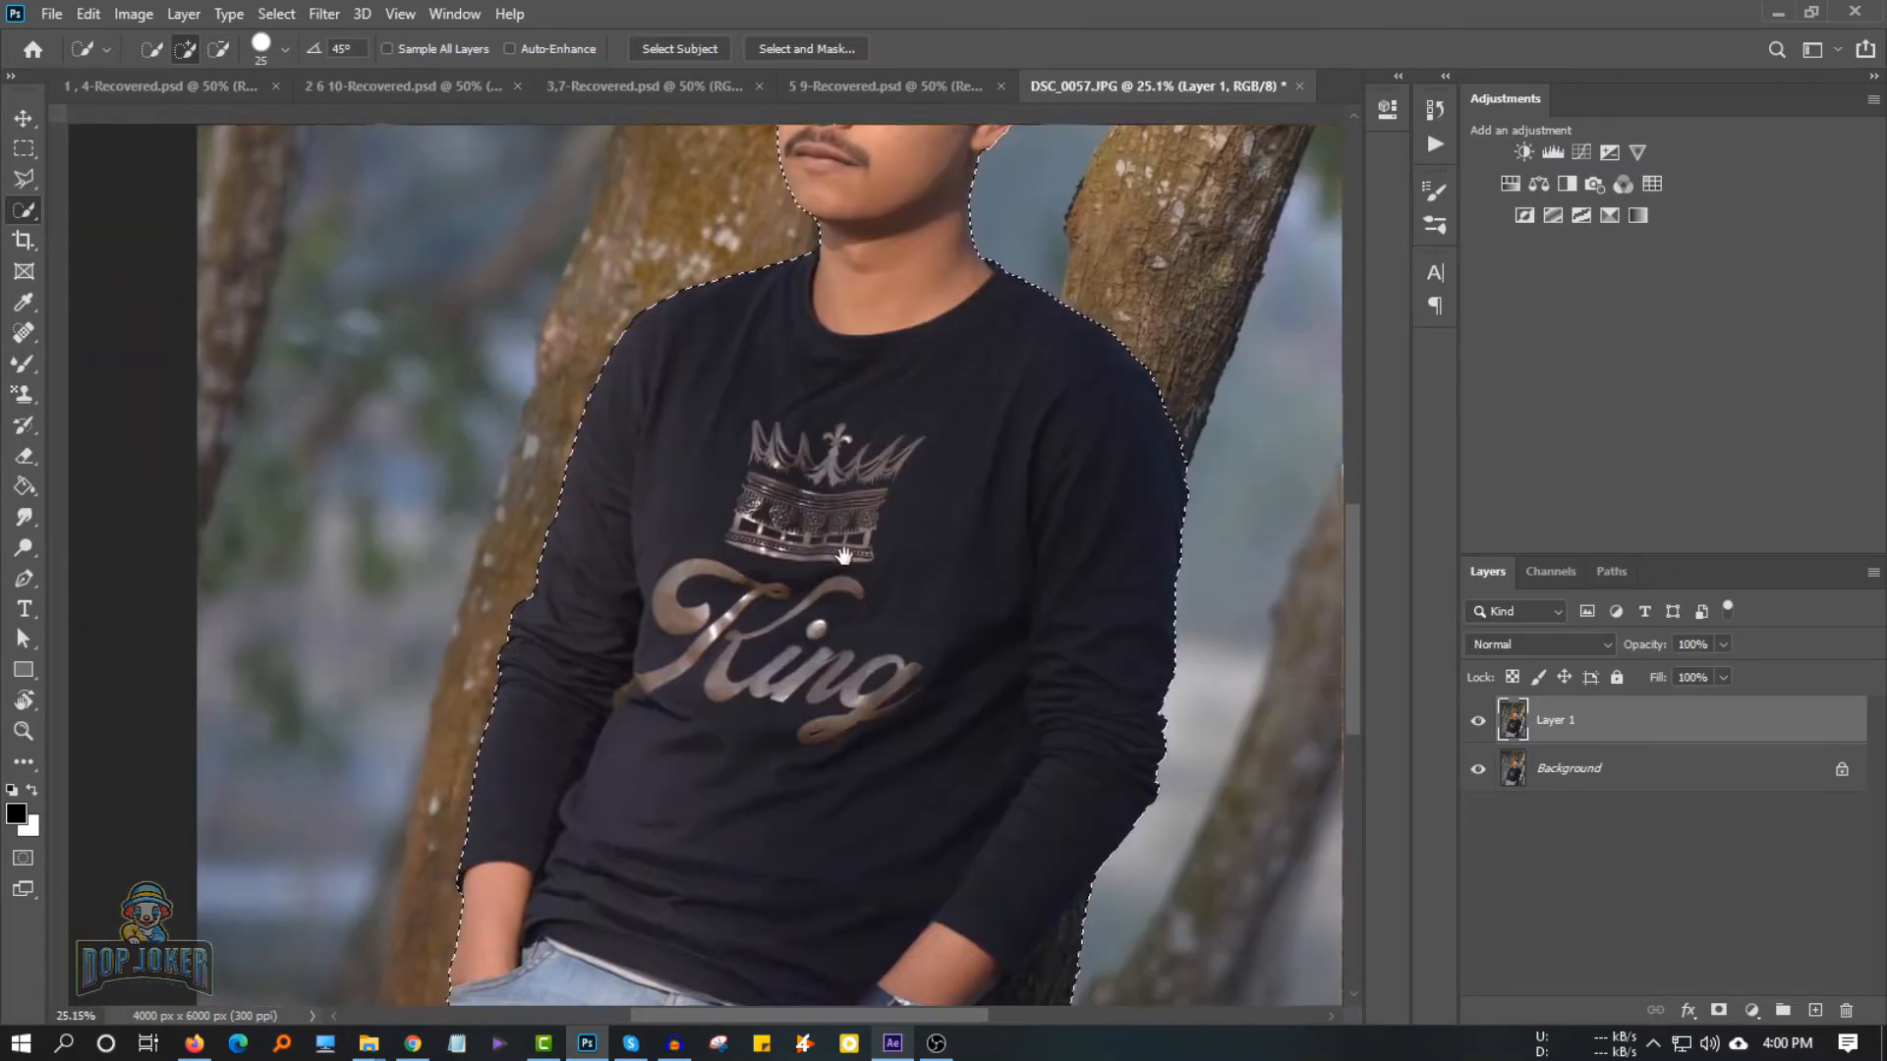
{"action": "key", "text": "ctrl+r"}
{"action": "key", "text": "bracketright"}
{"action": "key", "text": "bracketright"}
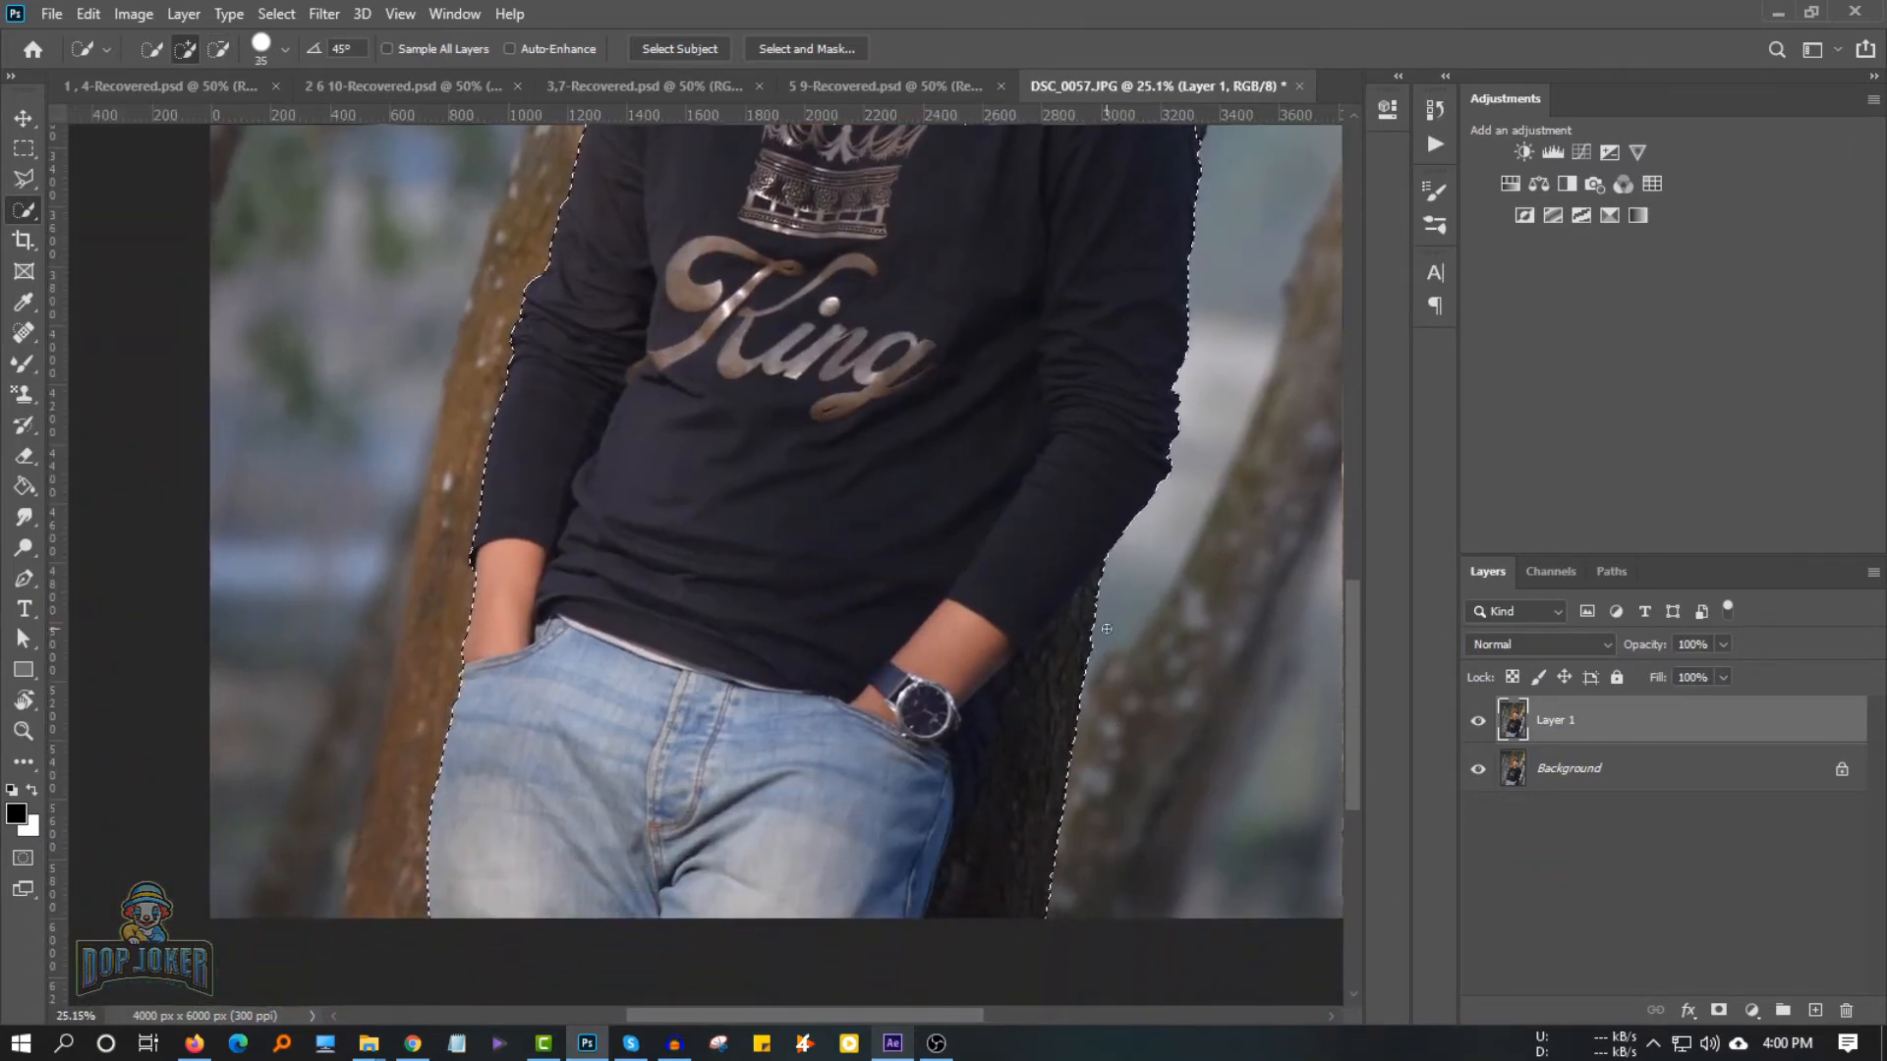
{"action": "key", "text": "alt"}
{"action": "mouse_move", "coordinate": [1076, 635]}
{"action": "left_mouse_down"}
{"action": "mouse_move", "coordinate": [1004, 831]}
{"action": "mouse_move", "coordinate": [976, 644]}
{"action": "left_mouse_up"}
{"action": "key", "text": "ctrl+d"}
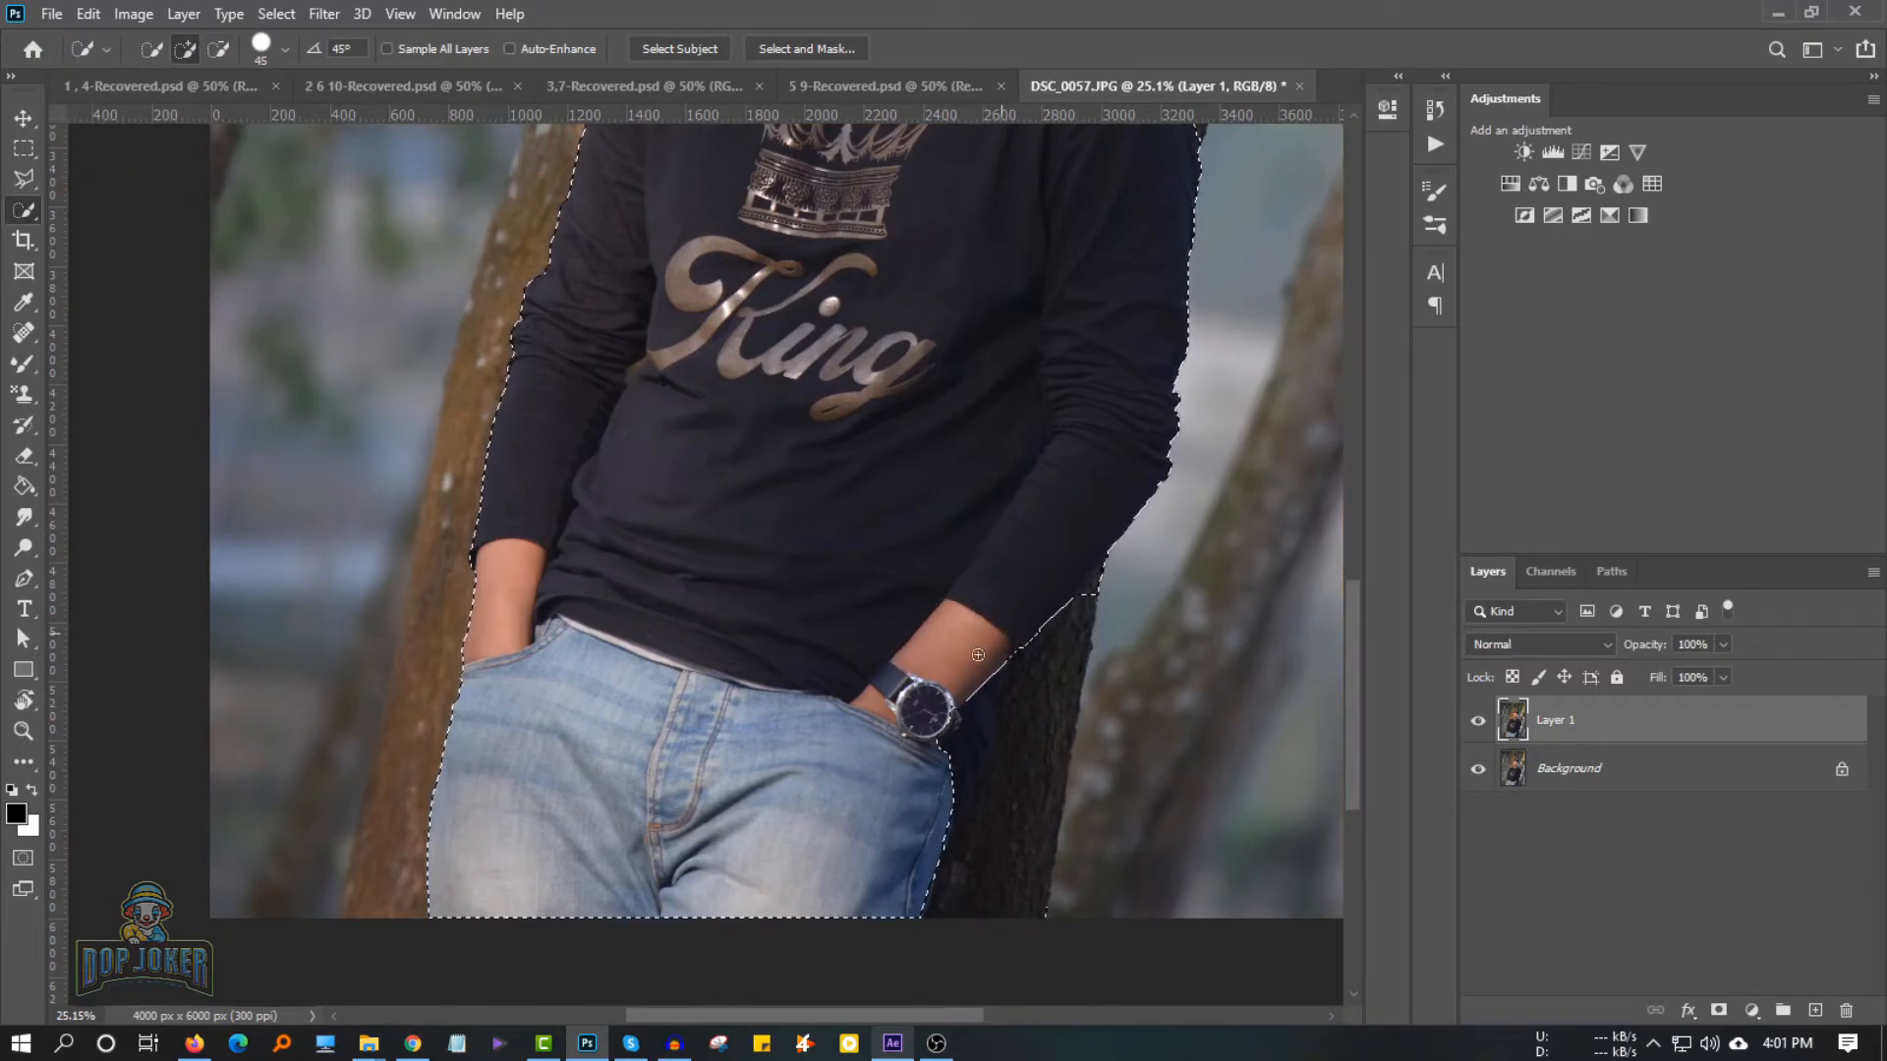
Trim the selection along the sleeve's lower edge and add the dark shirt fabric behind the watch
{"action": "scroll", "coordinate": [1108, 606], "scroll_direction": "up", "scroll_amount": 5}
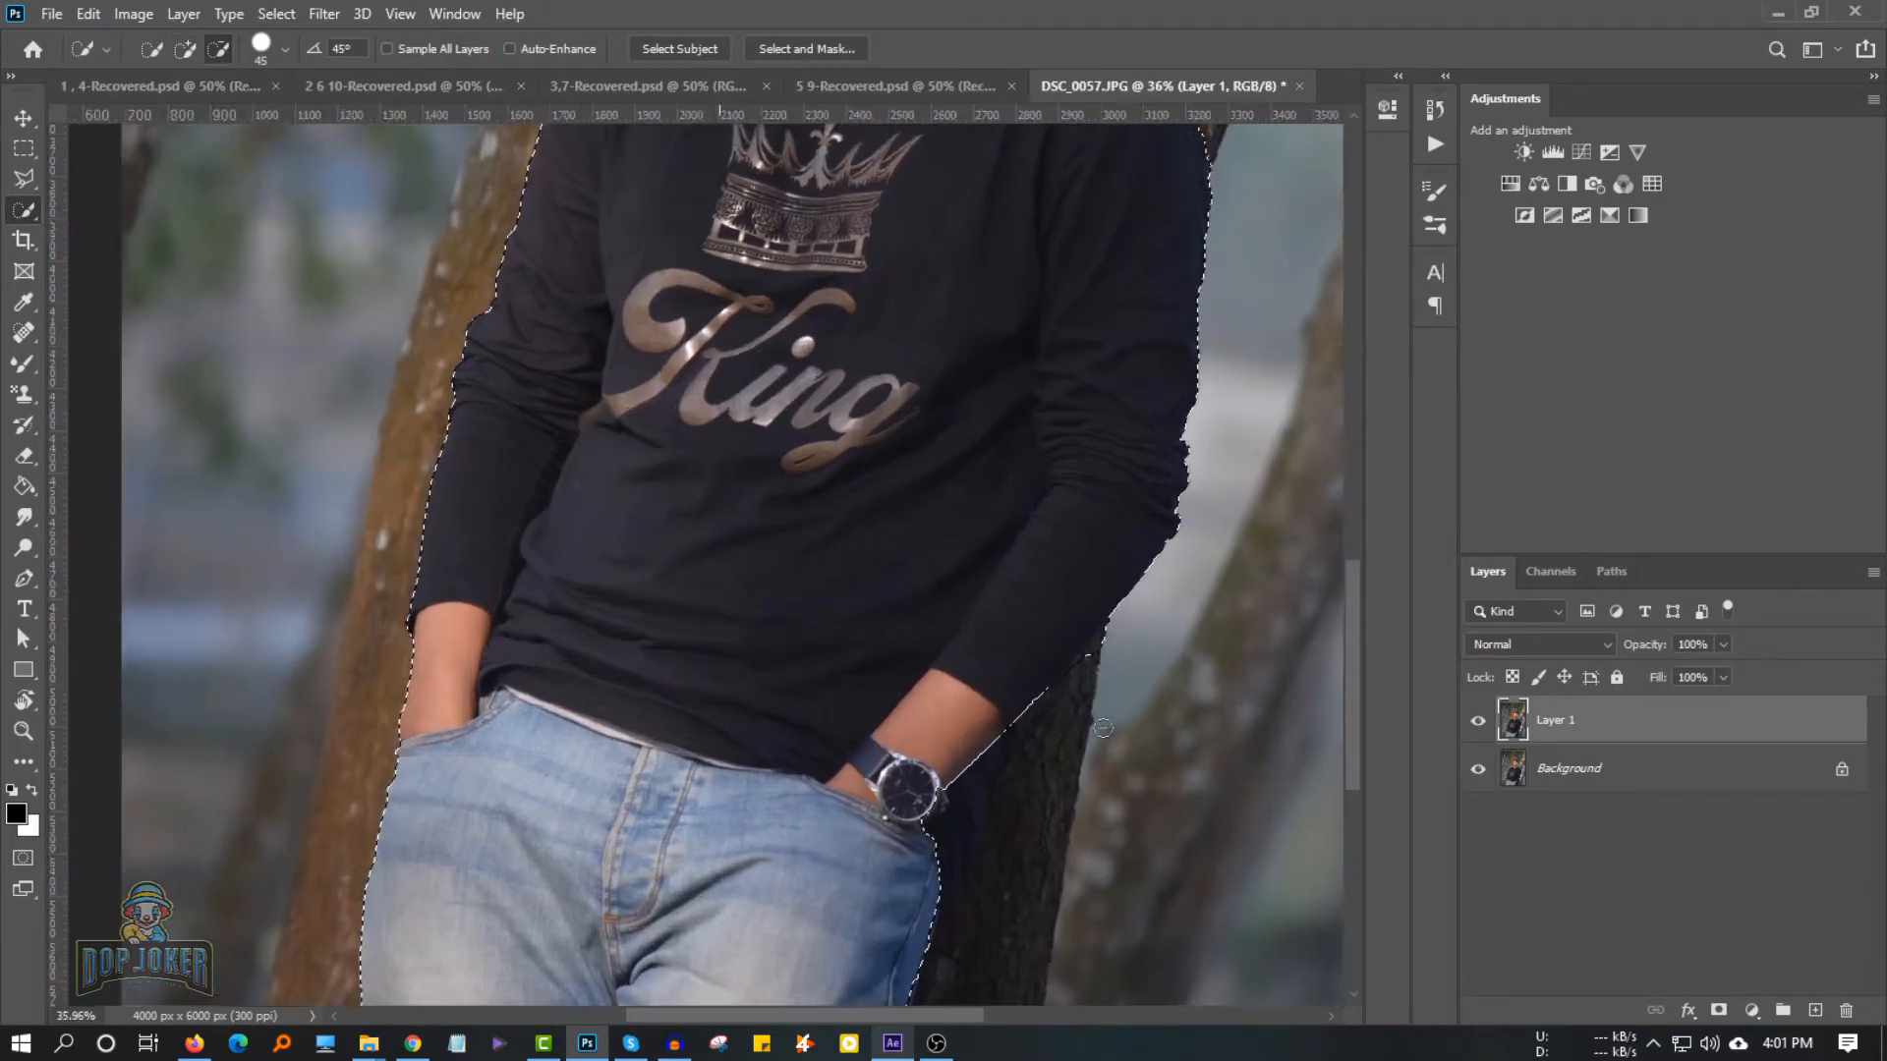
{"action": "key", "text": "alt"}
{"action": "mouse_move", "coordinate": [1111, 467]}
{"action": "left_mouse_down"}
{"action": "mouse_move", "coordinate": [1080, 560]}
{"action": "mouse_move", "coordinate": [1120, 437]}
{"action": "mouse_move", "coordinate": [1121, 497]}
{"action": "mouse_move", "coordinate": [1048, 551]}
{"action": "mouse_move", "coordinate": [1082, 516]}
{"action": "left_mouse_up"}
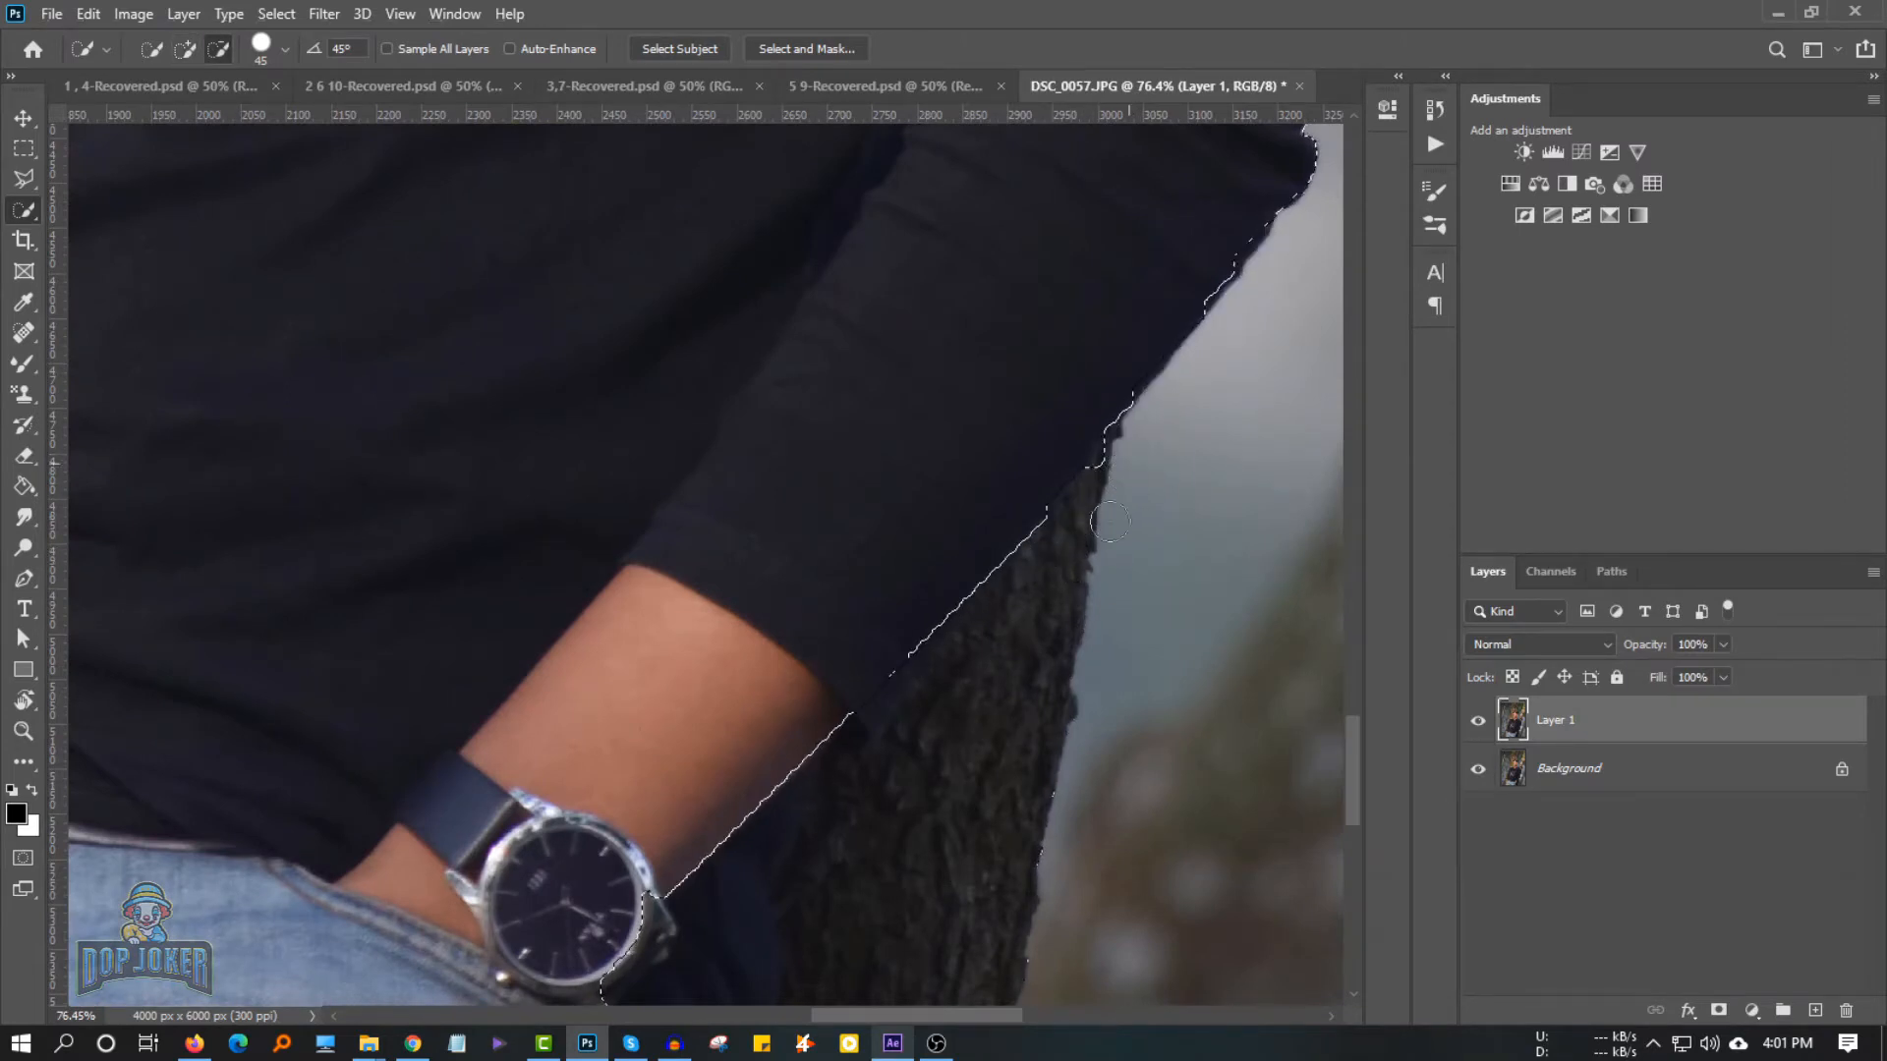
{"action": "scroll", "coordinate": [800, 779], "scroll_direction": "down", "scroll_amount": 3}
{"action": "mouse_move", "coordinate": [657, 731]}
{"action": "left_mouse_down"}
{"action": "mouse_move", "coordinate": [594, 843]}
{"action": "mouse_move", "coordinate": [757, 605]}
{"action": "mouse_move", "coordinate": [684, 850]}
{"action": "mouse_move", "coordinate": [830, 771]}
{"action": "mouse_move", "coordinate": [841, 695]}
{"action": "mouse_move", "coordinate": [876, 641]}
{"action": "mouse_move", "coordinate": [846, 700]}
{"action": "mouse_move", "coordinate": [766, 646]}
{"action": "mouse_move", "coordinate": [738, 787]}
{"action": "left_mouse_up"}
{"action": "scroll", "coordinate": [727, 785], "scroll_direction": "down", "scroll_amount": 4}
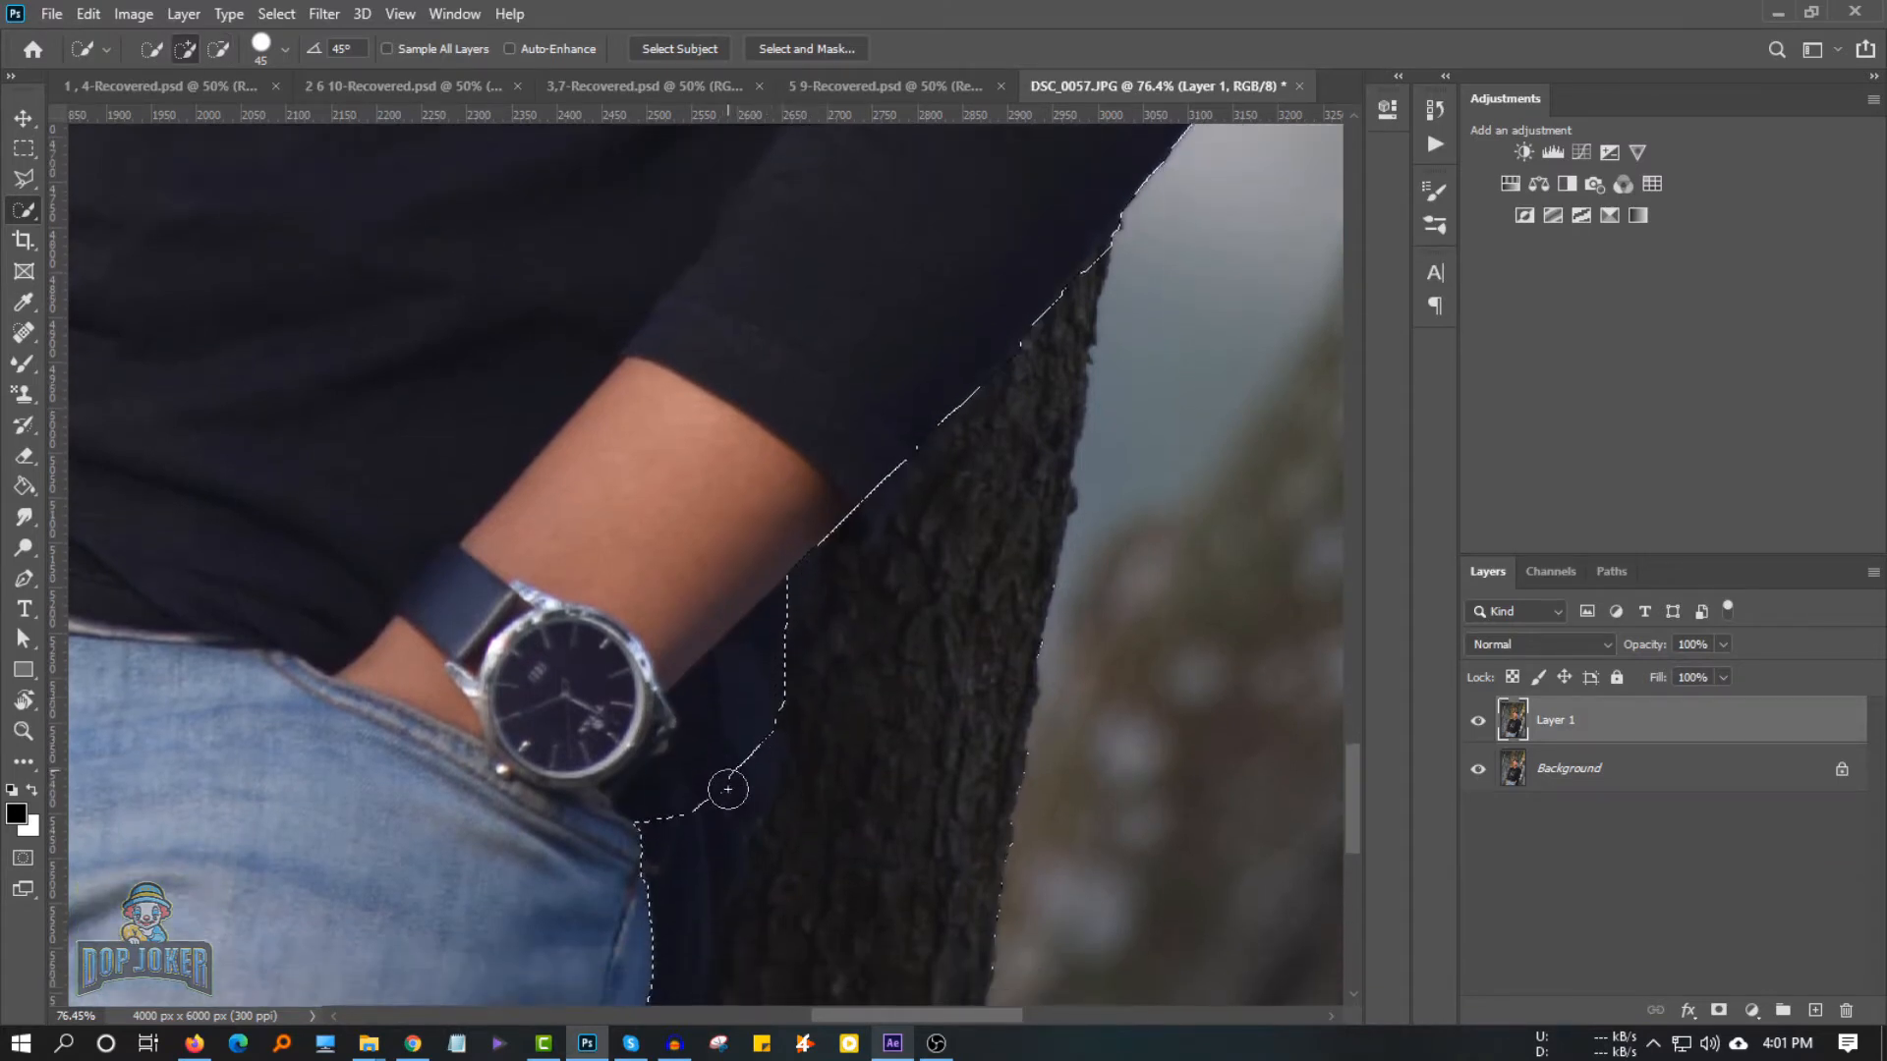
Refine the selection along the shirt fabric below the watch and down the jeans to the photo's lower edge
{"action": "mouse_move", "coordinate": [661, 868]}
{"action": "left_mouse_down"}
{"action": "mouse_move", "coordinate": [654, 908]}
{"action": "mouse_move", "coordinate": [690, 744]}
{"action": "mouse_move", "coordinate": [602, 897]}
{"action": "left_mouse_up"}
{"action": "scroll", "coordinate": [678, 767], "scroll_direction": "down", "scroll_amount": 1}
{"action": "left_click_drag", "start_coordinate": [943, 590], "coordinate": [1036, 480]}
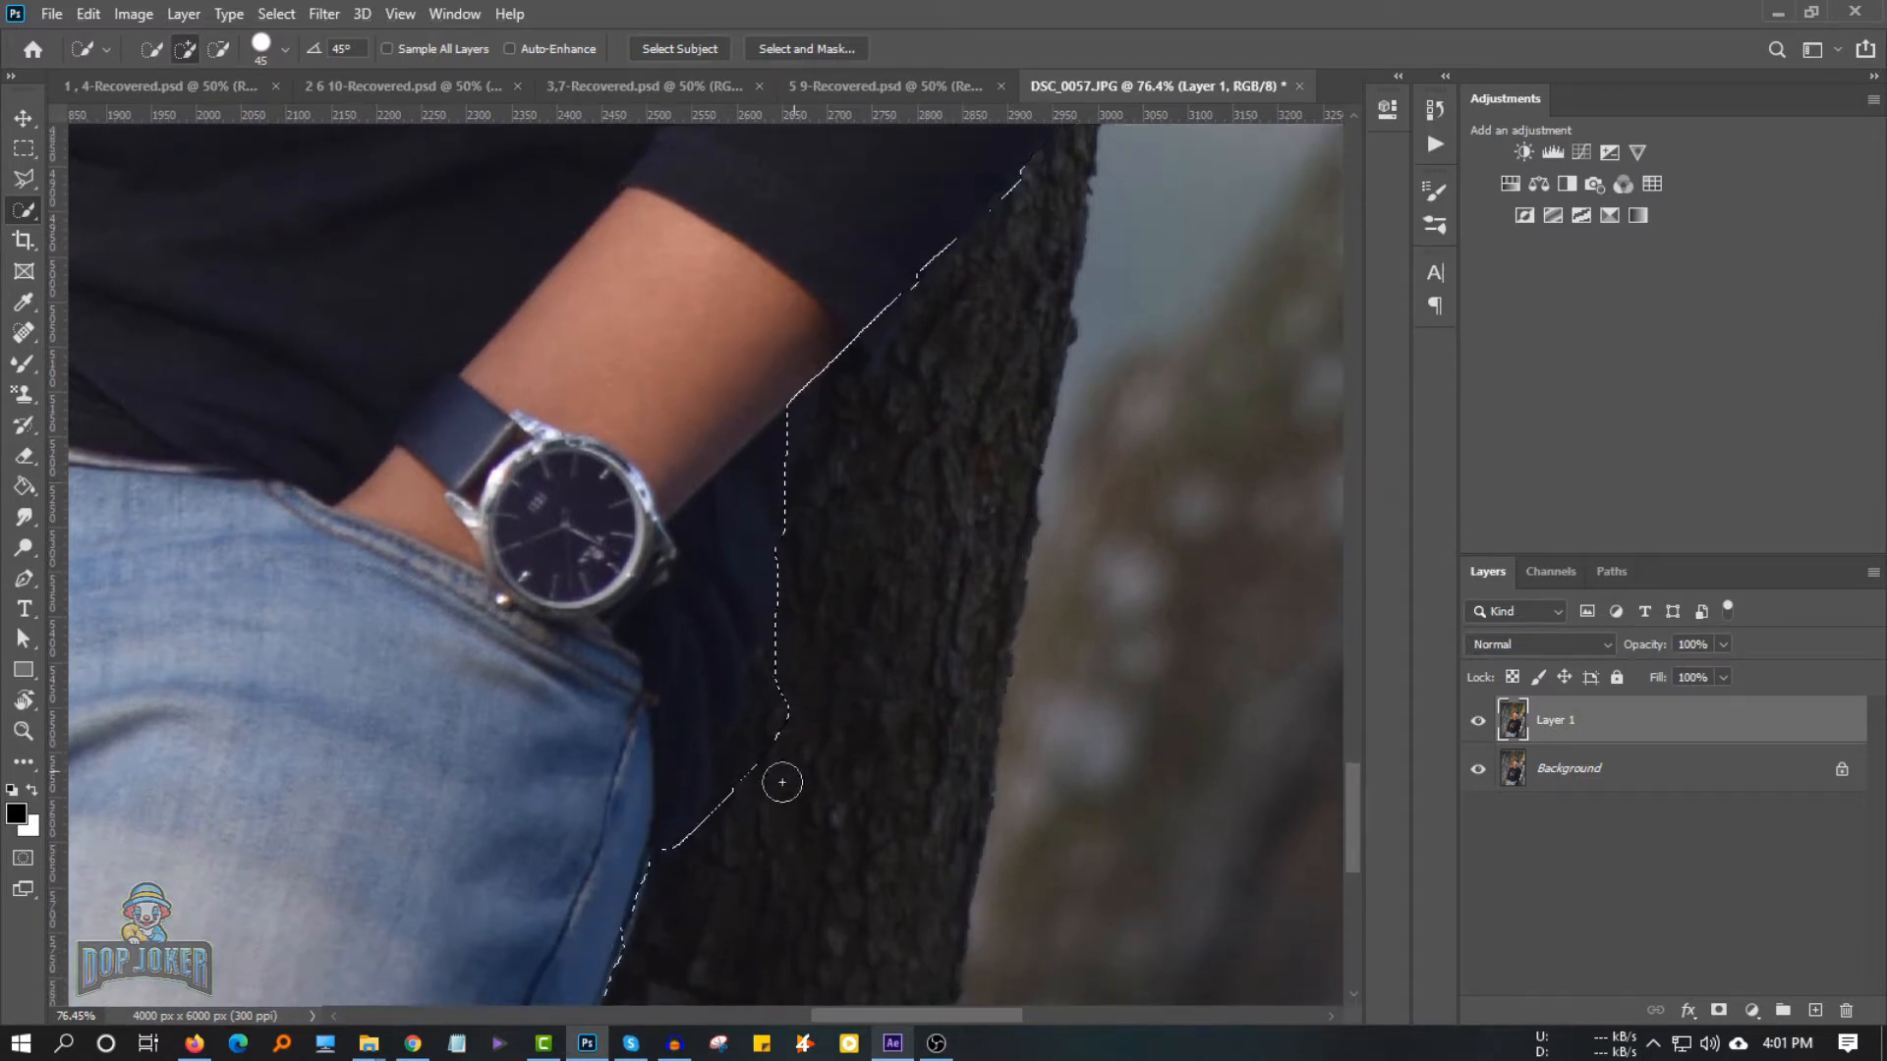
{"action": "mouse_move", "coordinate": [783, 783]}
{"action": "left_mouse_down"}
{"action": "mouse_move", "coordinate": [790, 708]}
{"action": "mouse_move", "coordinate": [758, 776]}
{"action": "left_mouse_up"}
{"action": "scroll", "coordinate": [643, 734], "scroll_direction": "down", "scroll_amount": 3}
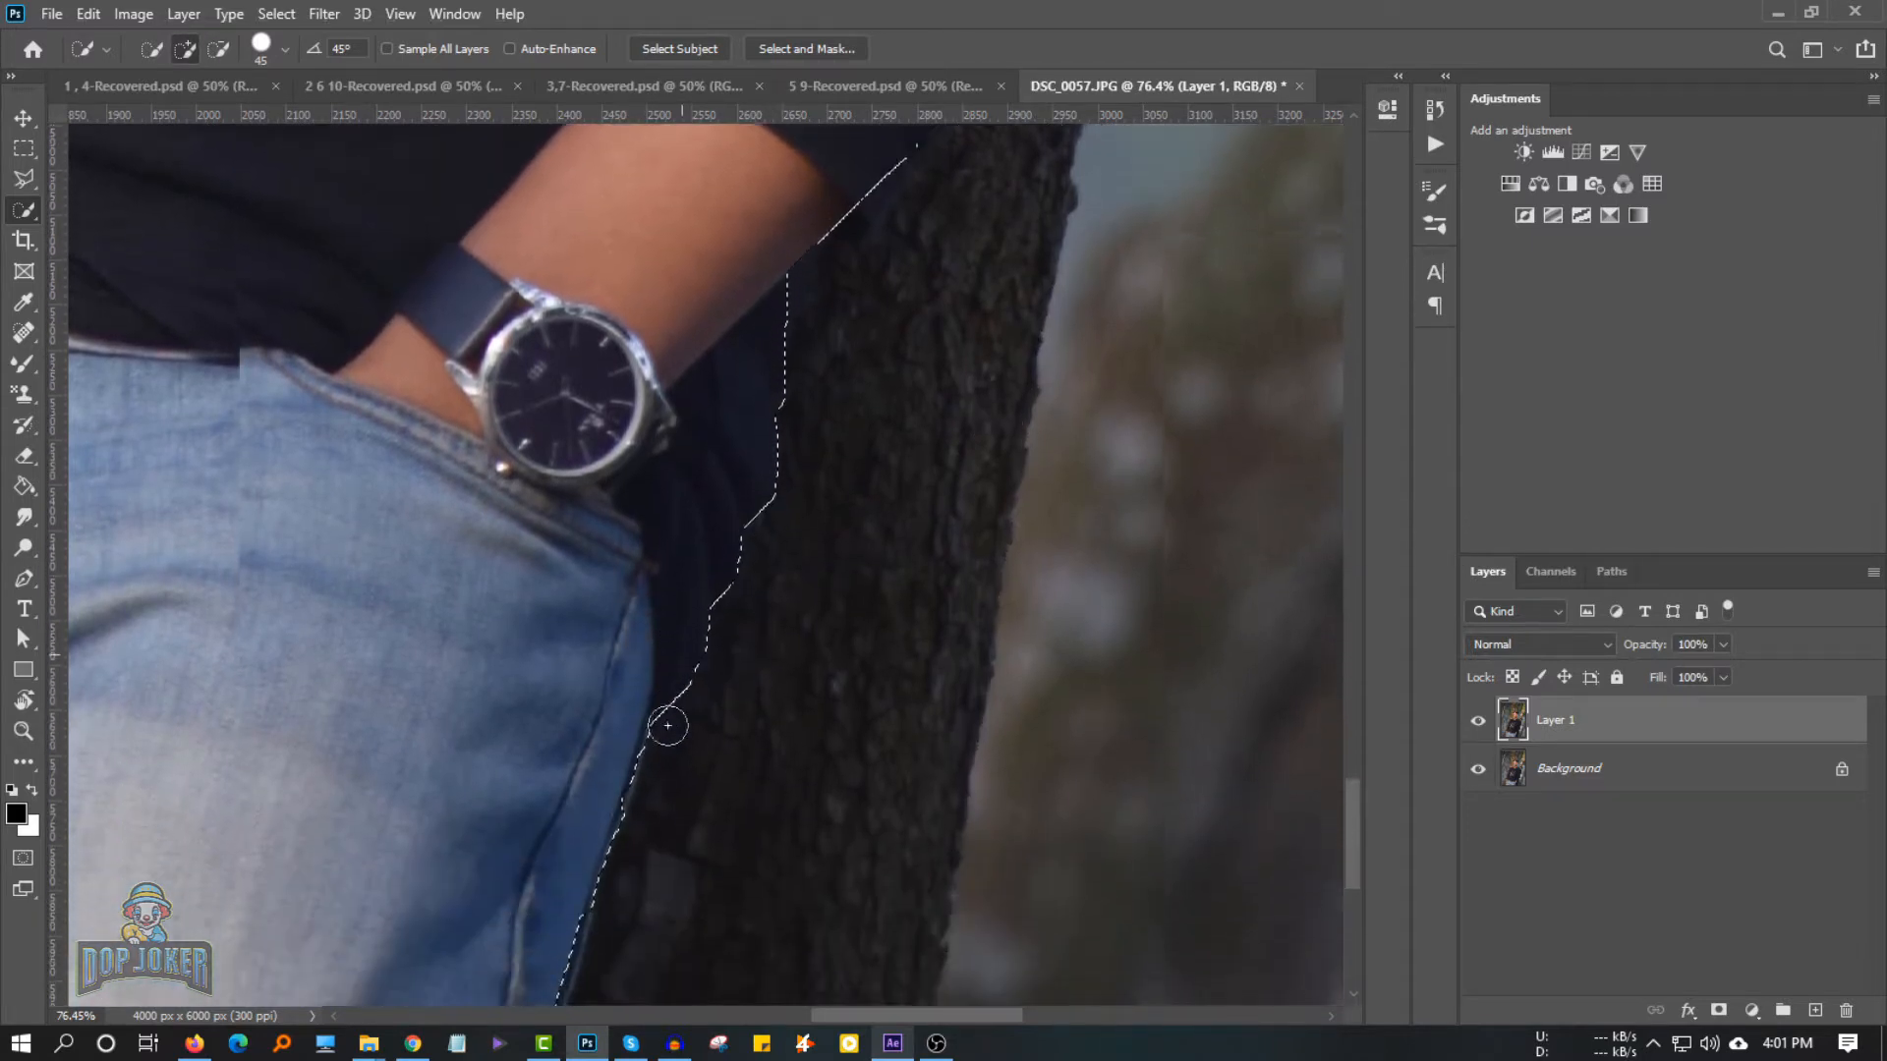
{"action": "mouse_move", "coordinate": [628, 682]}
{"action": "left_mouse_down"}
{"action": "mouse_move", "coordinate": [552, 966]}
{"action": "mouse_move", "coordinate": [589, 991]}
{"action": "left_mouse_up"}
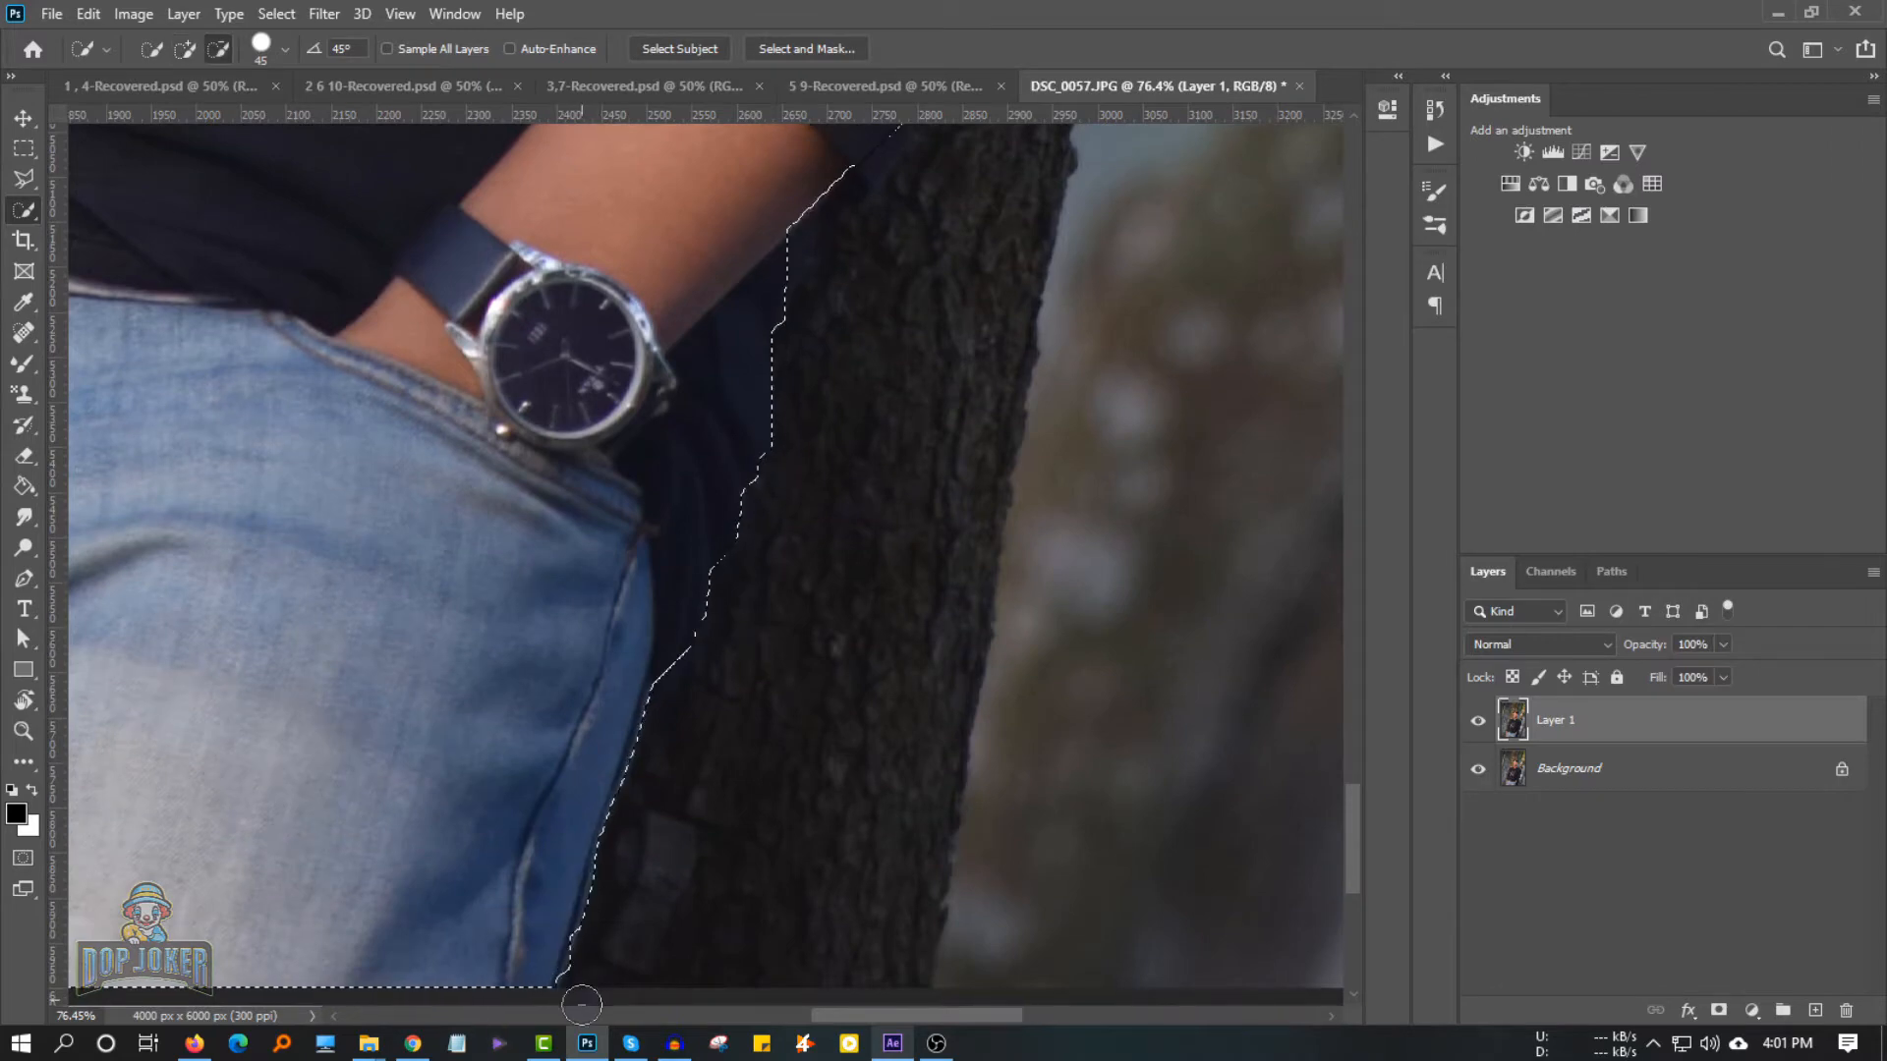
{"action": "scroll", "coordinate": [552, 800], "scroll_direction": "down", "scroll_amount": 3}
{"action": "scroll", "coordinate": [405, 804], "scroll_direction": "down", "scroll_amount": 5}
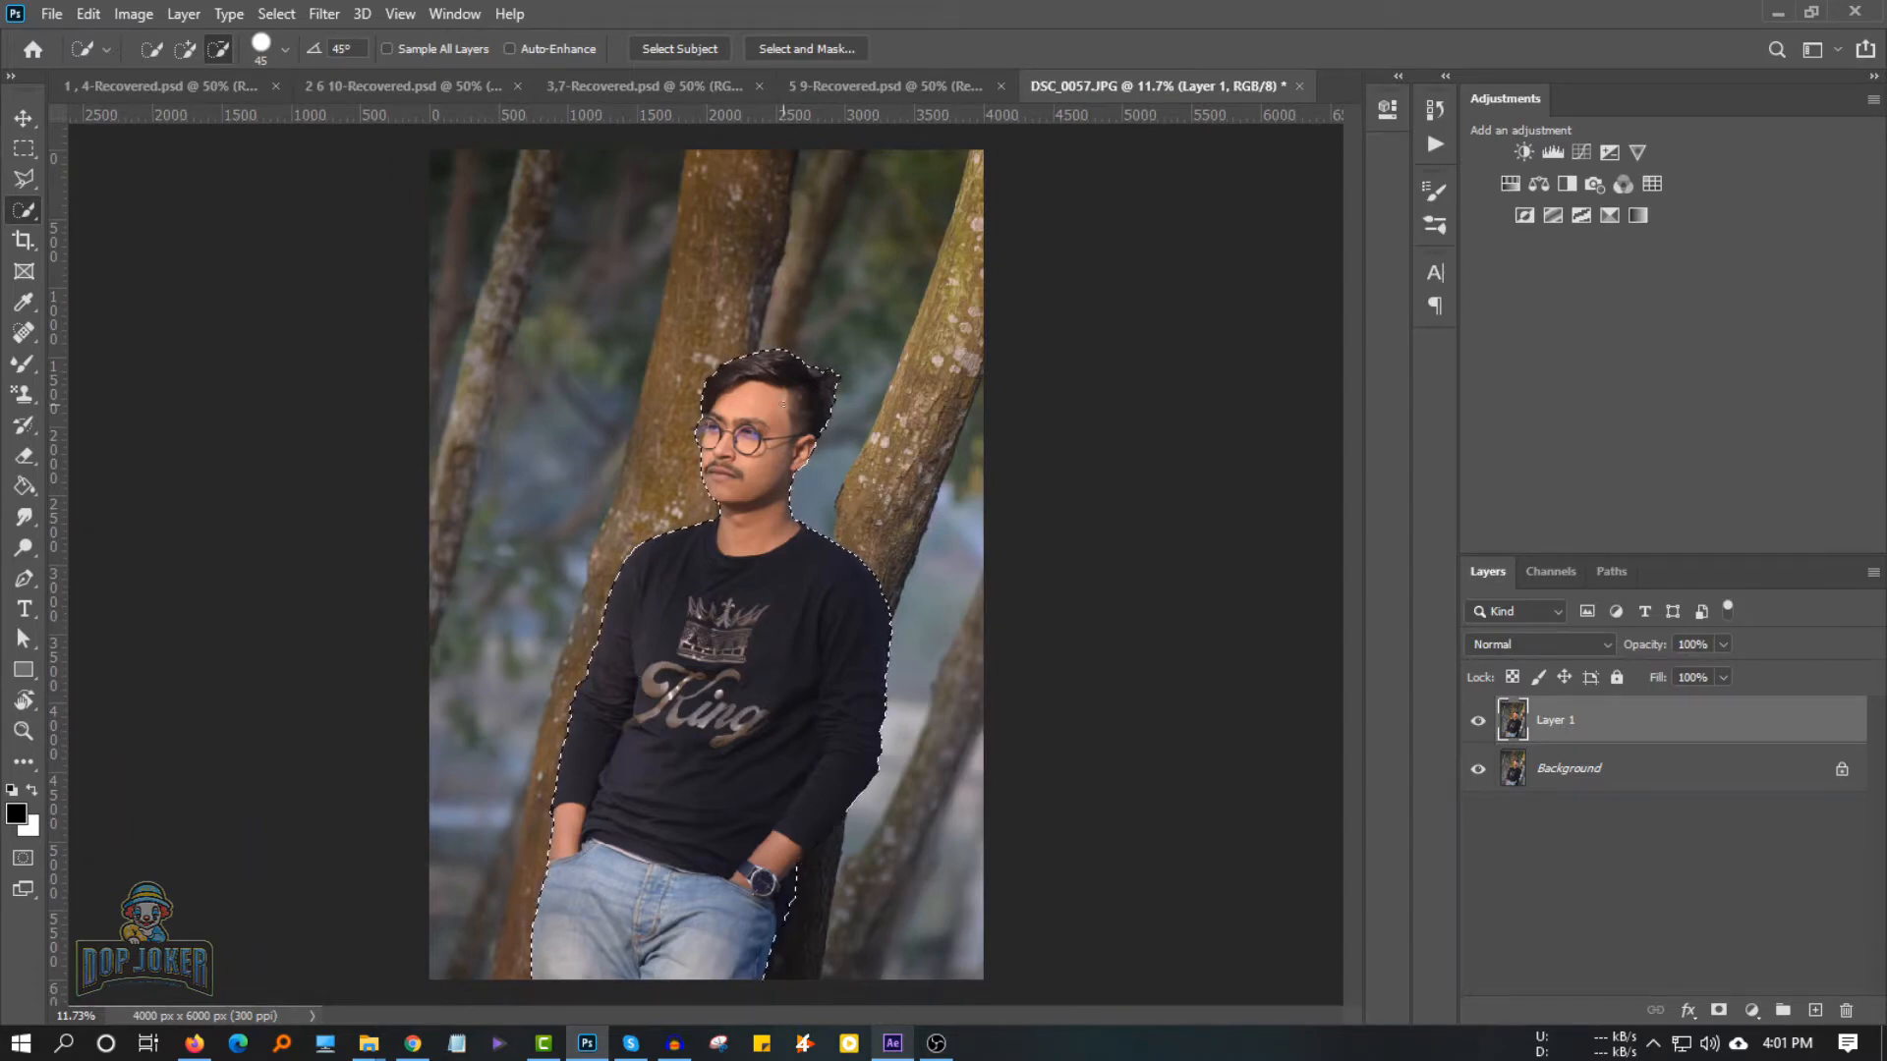
Open the selection in Select and Mask and refine its edge along the hair and the outer rim of the glasses
{"action": "scroll", "coordinate": [750, 397], "scroll_direction": "up", "scroll_amount": 5}
{"action": "scroll", "coordinate": [819, 361], "scroll_direction": "up", "scroll_amount": 3}
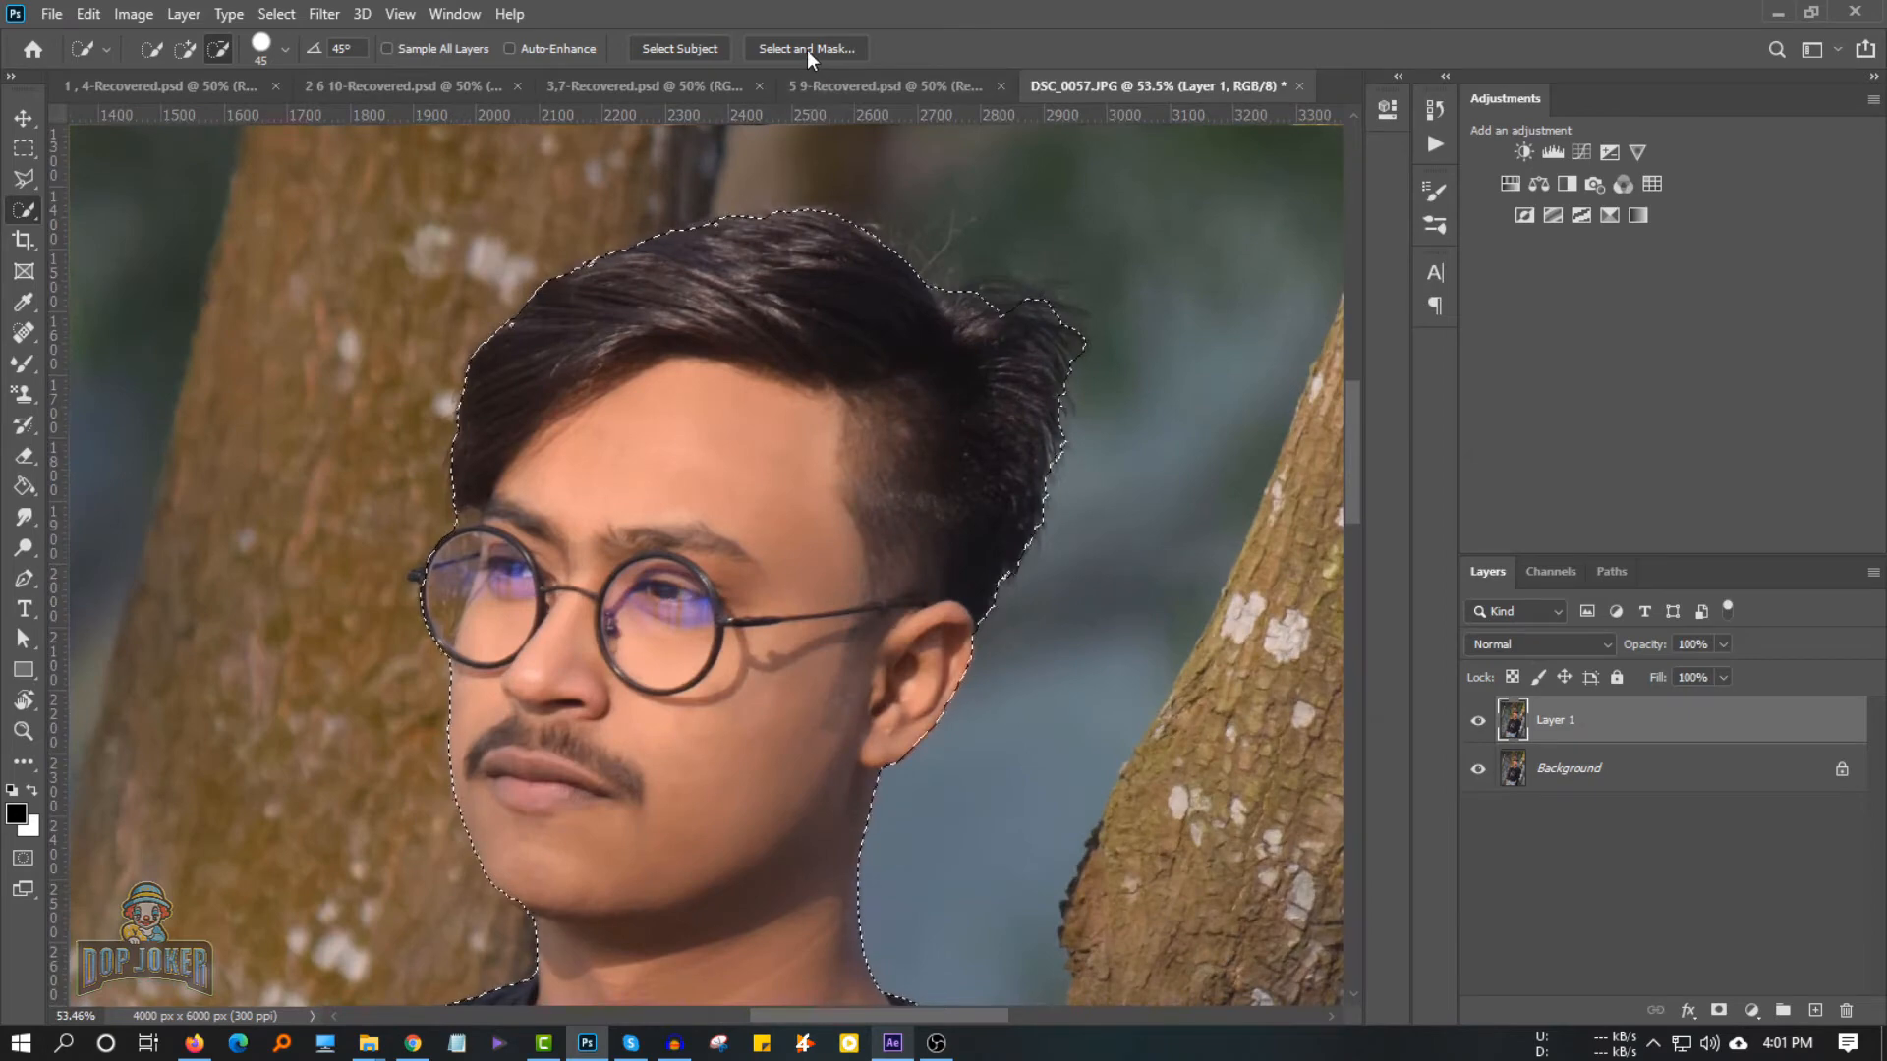
{"action": "left_click", "coordinate": [806, 46]}
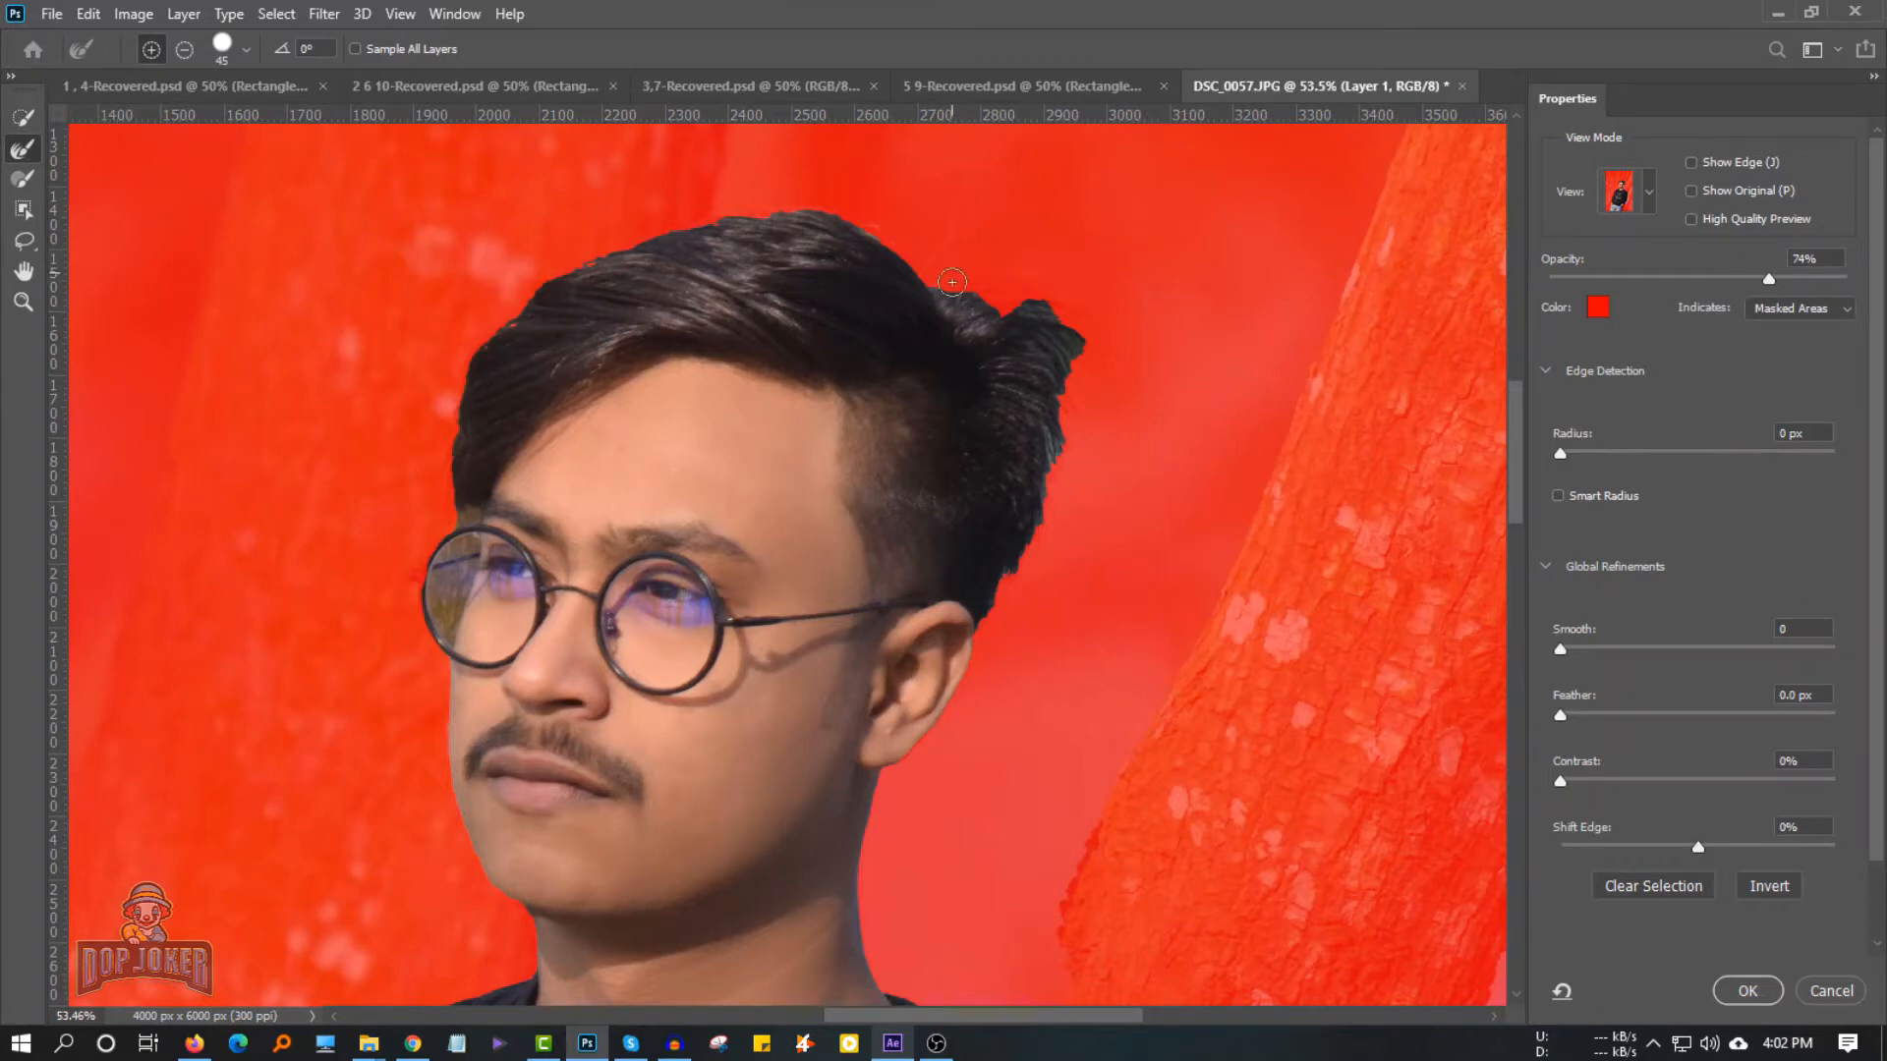
{"action": "mouse_move", "coordinate": [952, 282]}
{"action": "left_mouse_down"}
{"action": "mouse_move", "coordinate": [1047, 305]}
{"action": "mouse_move", "coordinate": [1050, 467]}
{"action": "left_mouse_up"}
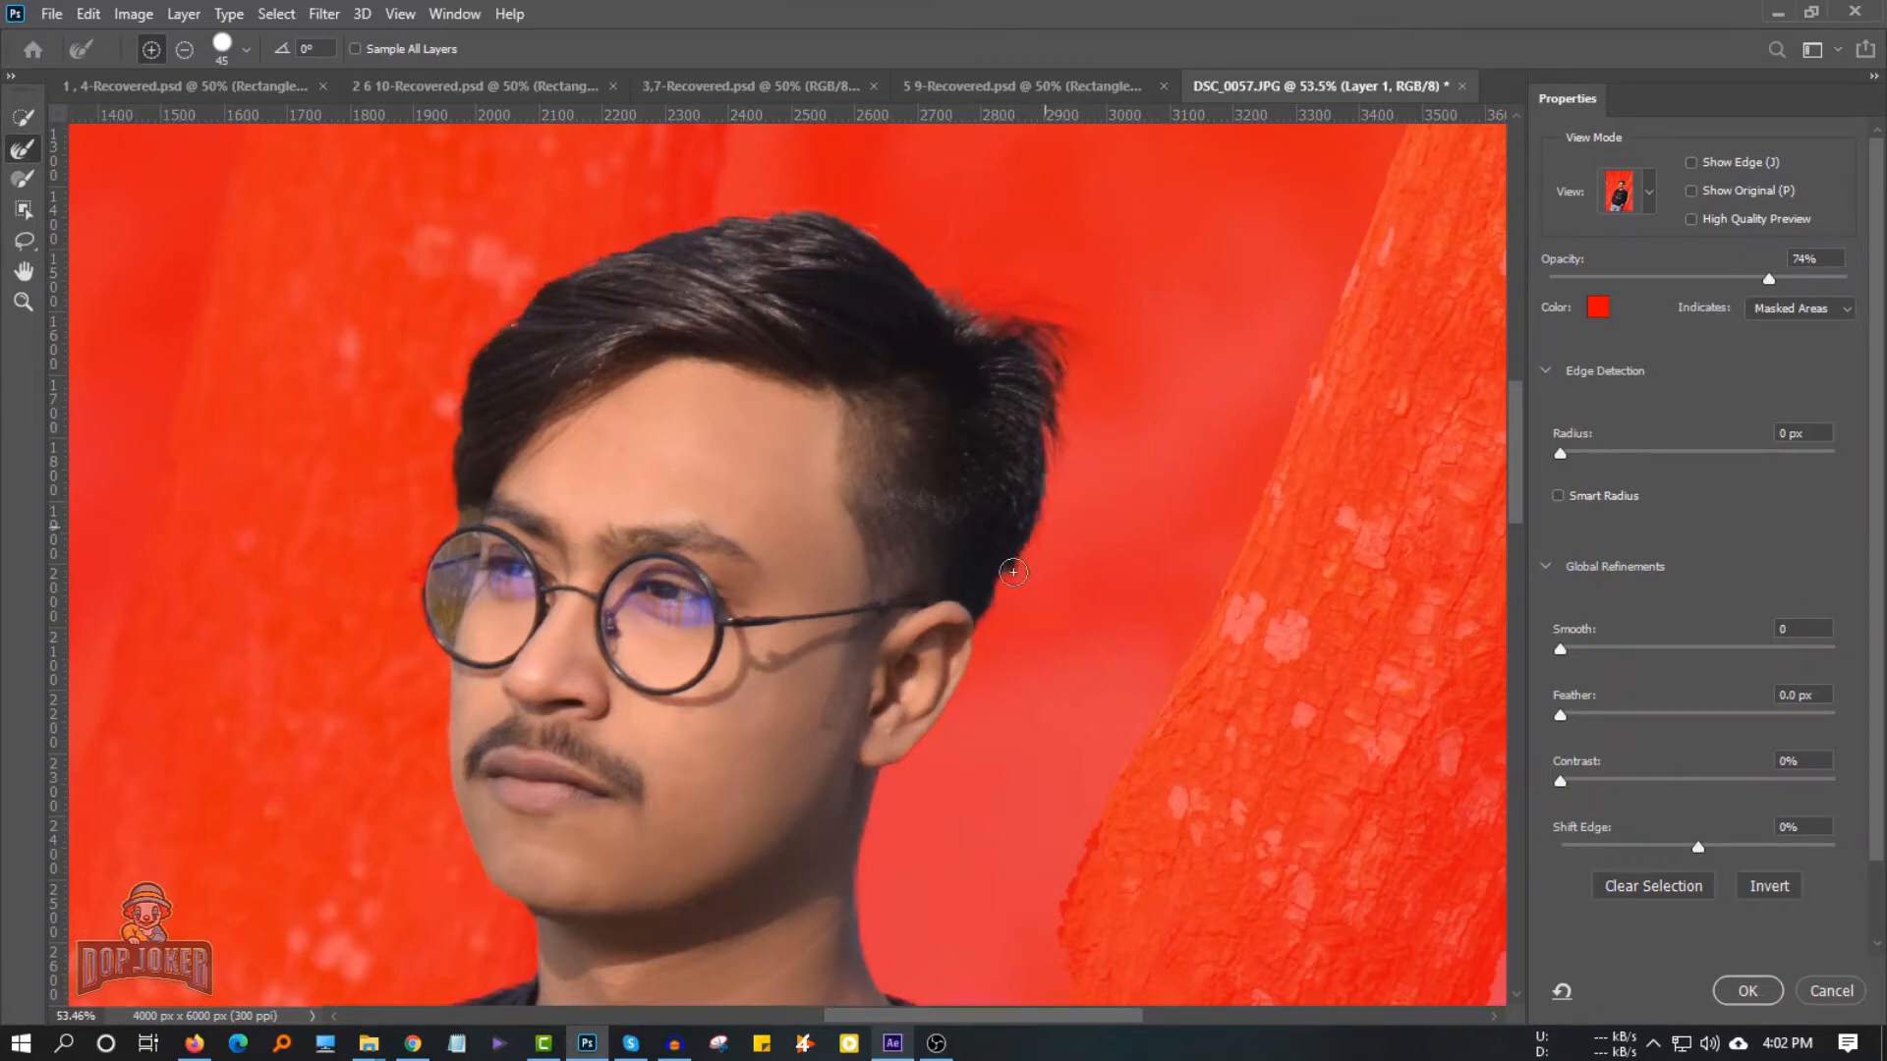
{"action": "mouse_move", "coordinate": [462, 491]}
{"action": "left_mouse_down"}
{"action": "mouse_move", "coordinate": [445, 582]}
{"action": "mouse_move", "coordinate": [467, 543]}
{"action": "mouse_move", "coordinate": [397, 633]}
{"action": "mouse_move", "coordinate": [457, 569]}
{"action": "mouse_move", "coordinate": [449, 611]}
{"action": "mouse_move", "coordinate": [468, 544]}
{"action": "mouse_move", "coordinate": [443, 627]}
{"action": "left_mouse_up"}
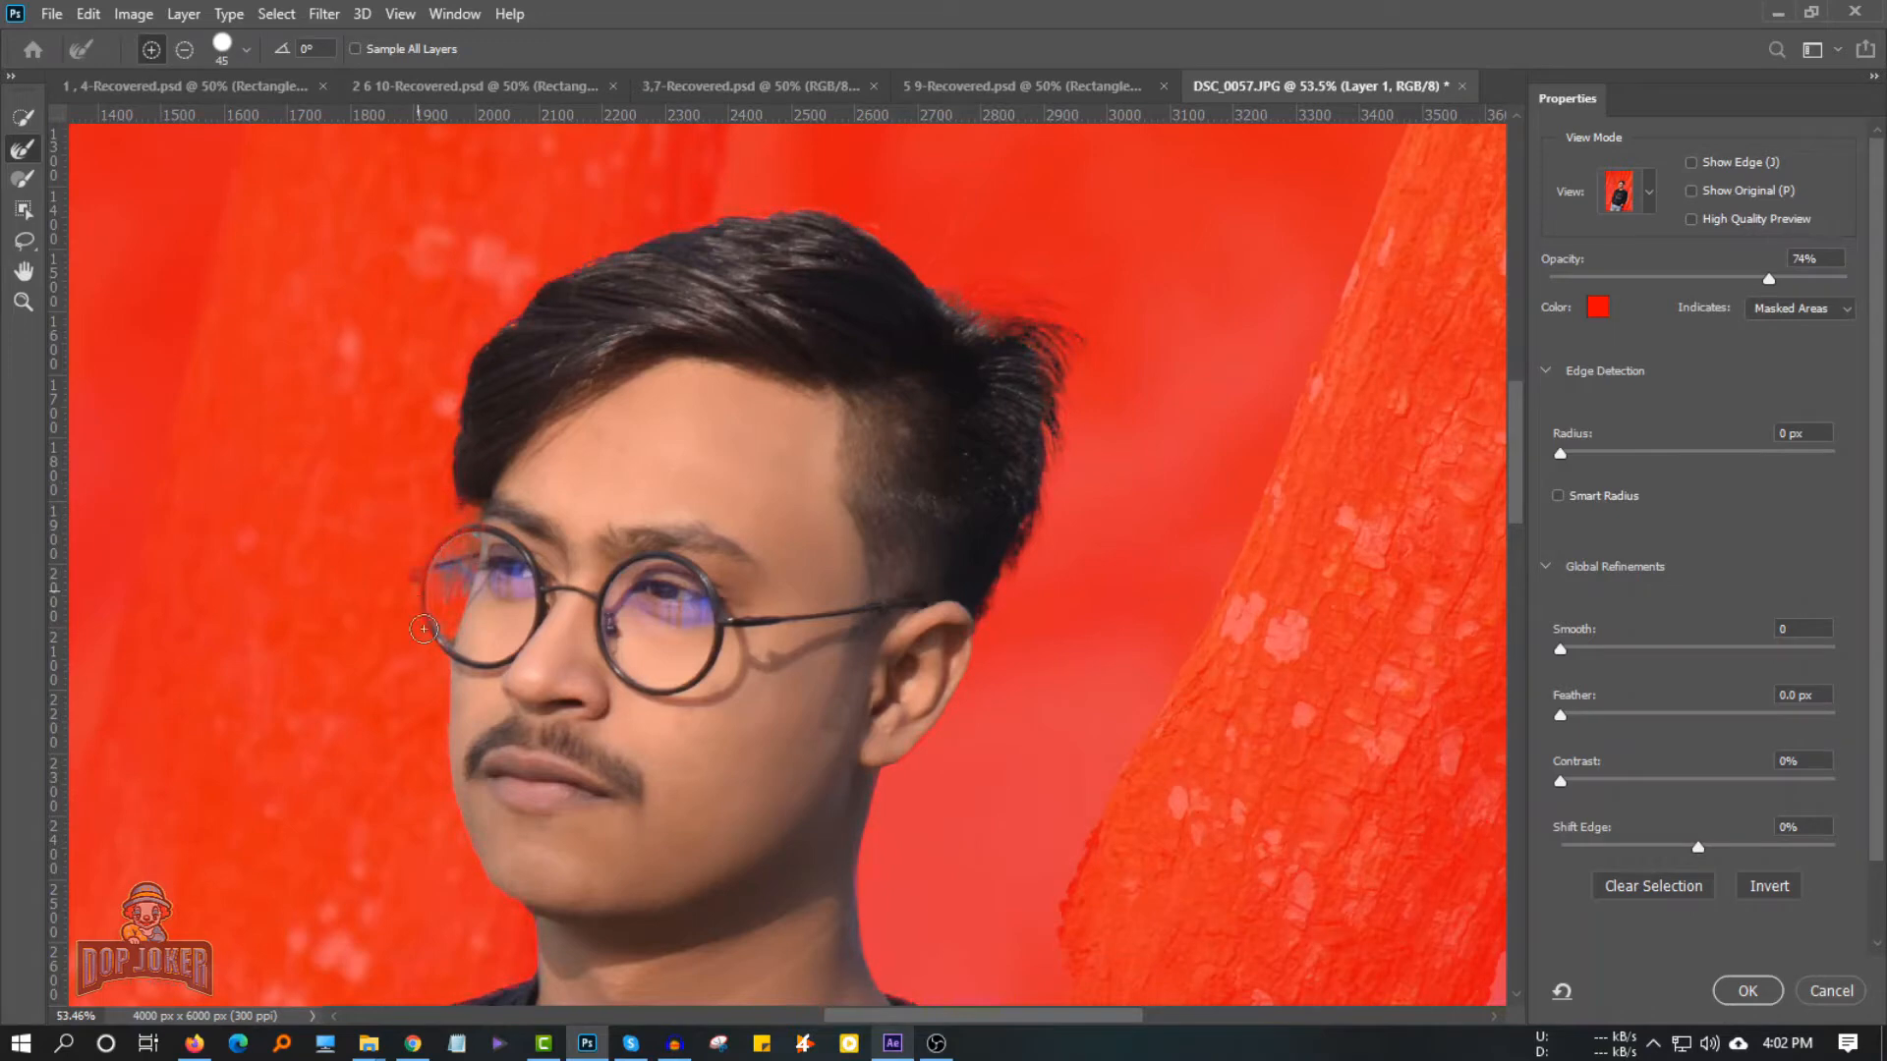
Set Smooth to 21, touch up the edge of the hair near the temple, and apply the Select and Mask refinement
{"action": "left_click_drag", "start_coordinate": [1560, 650], "coordinate": [1623, 656]}
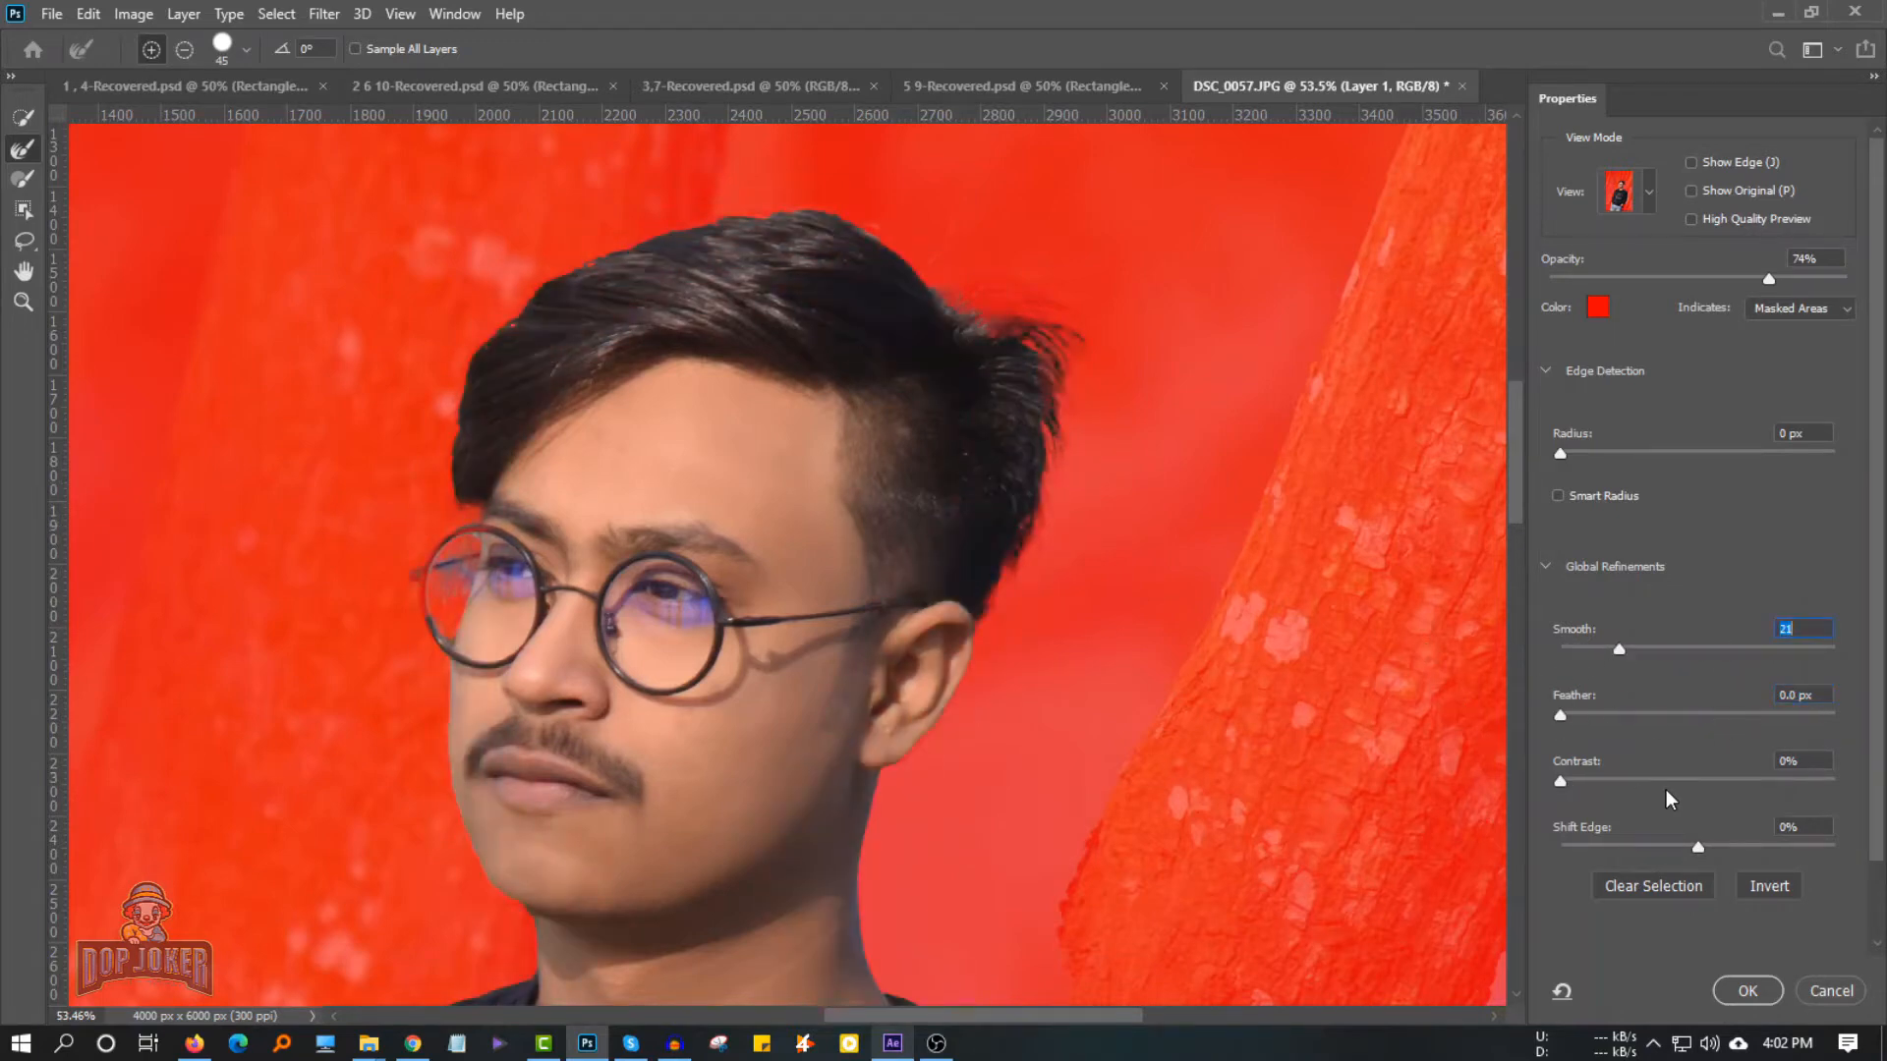
{"action": "mouse_move", "coordinate": [1698, 847]}
{"action": "left_mouse_down"}
{"action": "mouse_move", "coordinate": [1657, 849]}
{"action": "mouse_move", "coordinate": [1729, 847]}
{"action": "mouse_move", "coordinate": [1697, 849]}
{"action": "left_mouse_up"}
{"action": "left_click_drag", "start_coordinate": [447, 452], "coordinate": [443, 455]}
{"action": "left_click", "coordinate": [1747, 990]}
Subtract the background visible through the outer eyeglass lens and clean up the selection around the frame with a size 6 brush
{"action": "scroll", "coordinate": [509, 627], "scroll_direction": "up", "scroll_amount": 5}
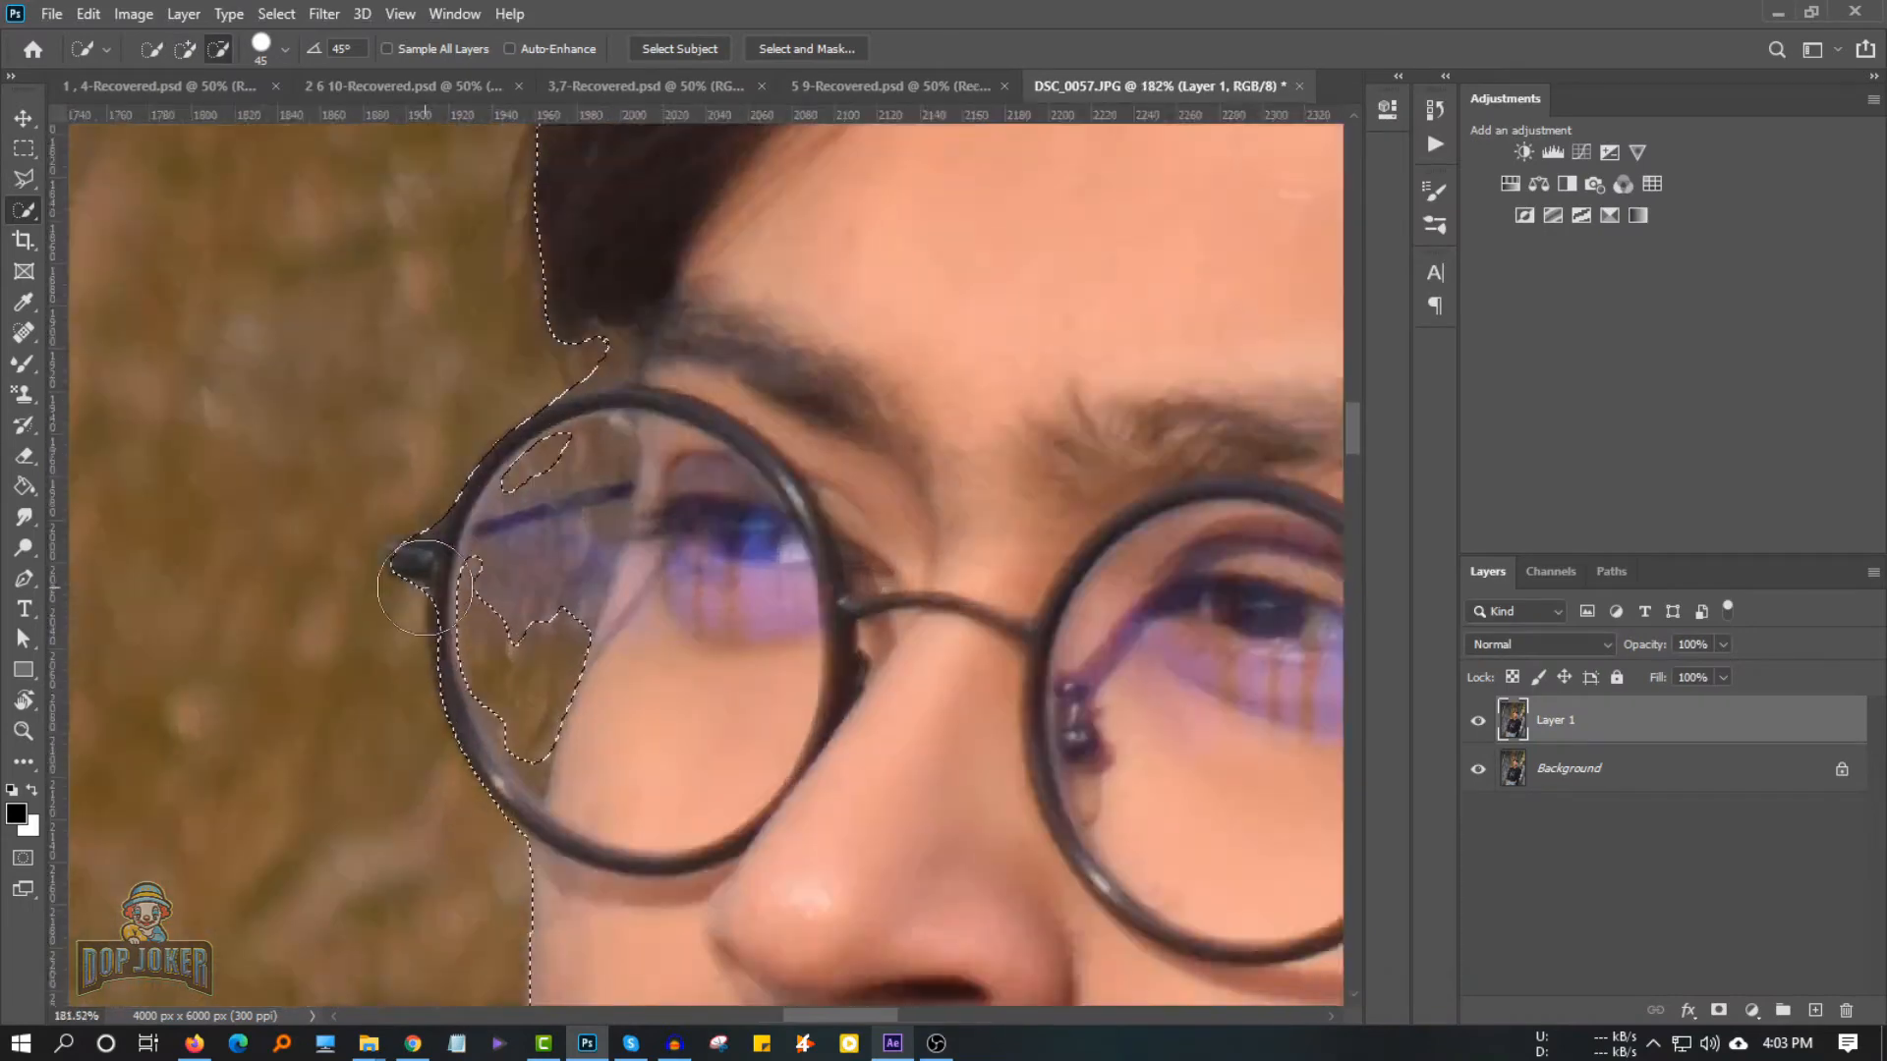
{"action": "key", "text": "bracketleft"}
{"action": "key", "text": "bracketleft"}
{"action": "mouse_move", "coordinate": [509, 627]}
{"action": "left_mouse_down"}
{"action": "mouse_move", "coordinate": [634, 516]}
{"action": "mouse_move", "coordinate": [473, 510]}
{"action": "mouse_move", "coordinate": [640, 422]}
{"action": "mouse_move", "coordinate": [630, 445]}
{"action": "mouse_move", "coordinate": [653, 466]}
{"action": "left_mouse_up"}
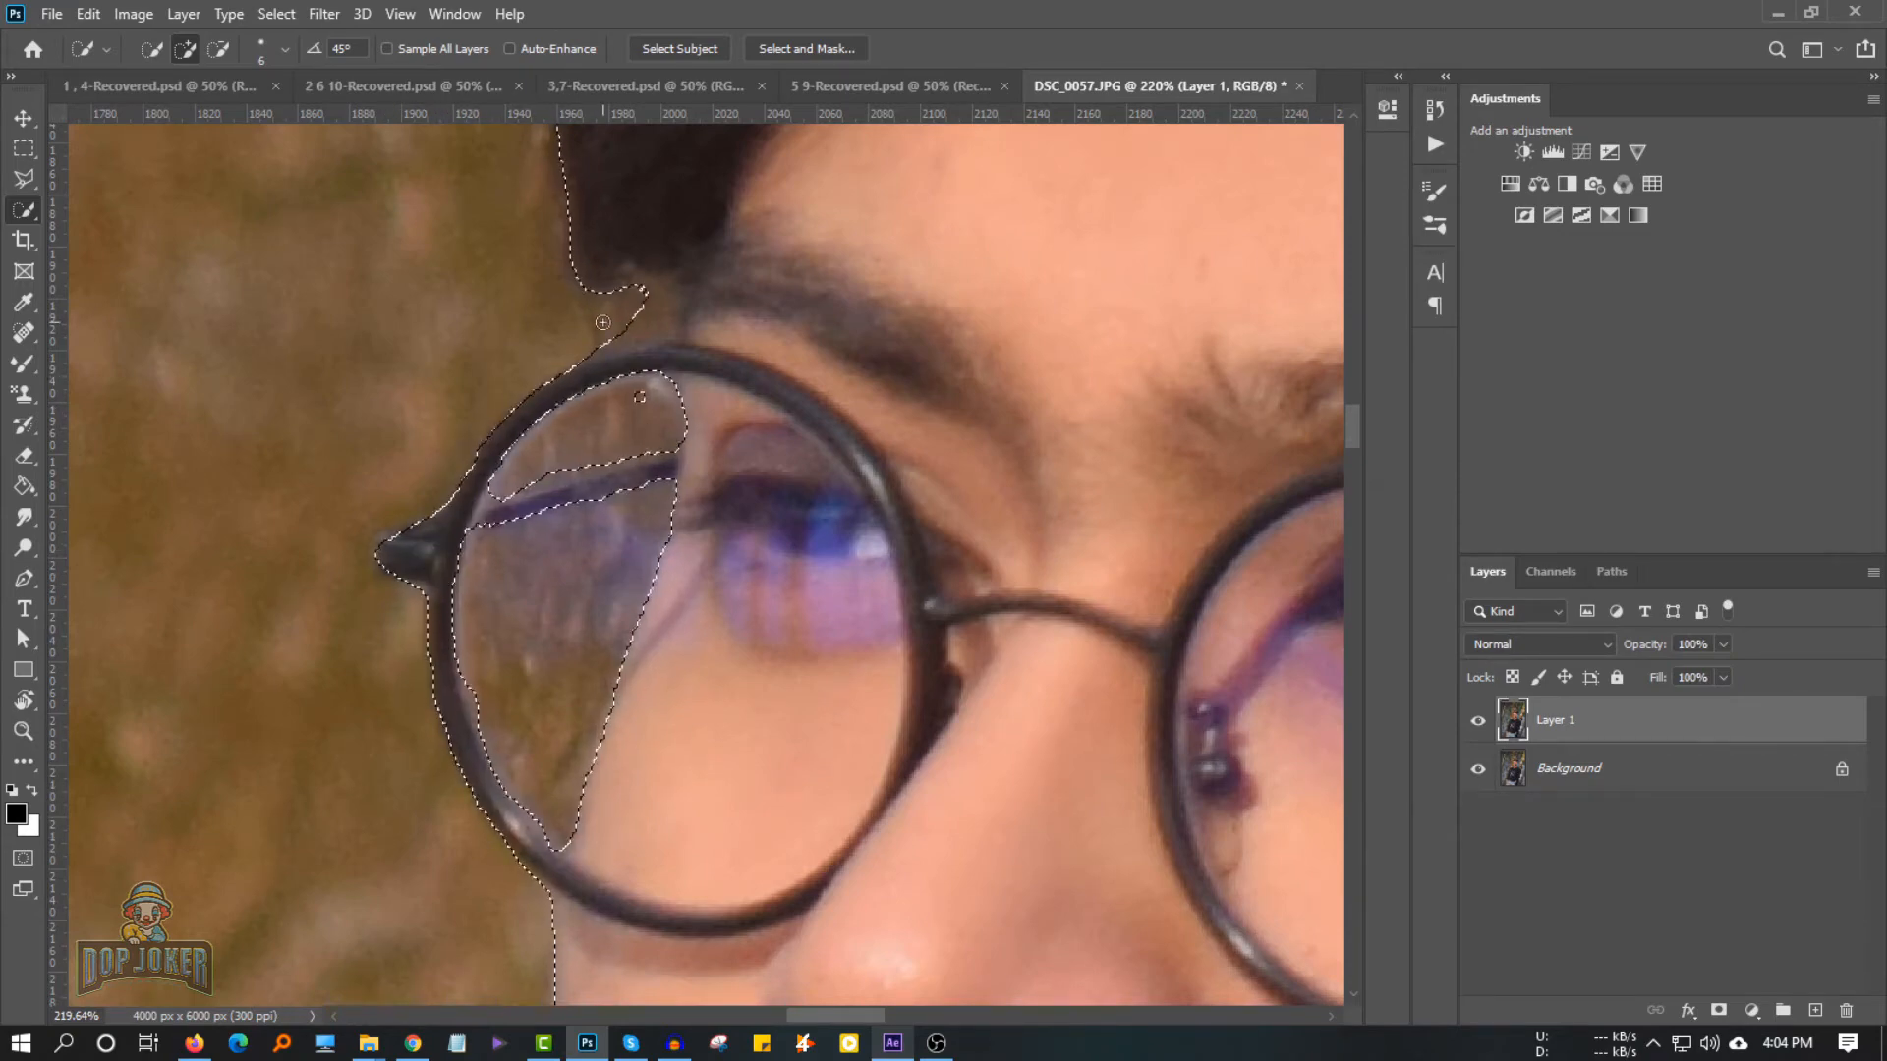
{"action": "left_click_drag", "start_coordinate": [653, 297], "coordinate": [634, 344]}
{"action": "scroll", "coordinate": [634, 344], "scroll_direction": "down", "scroll_amount": 10}
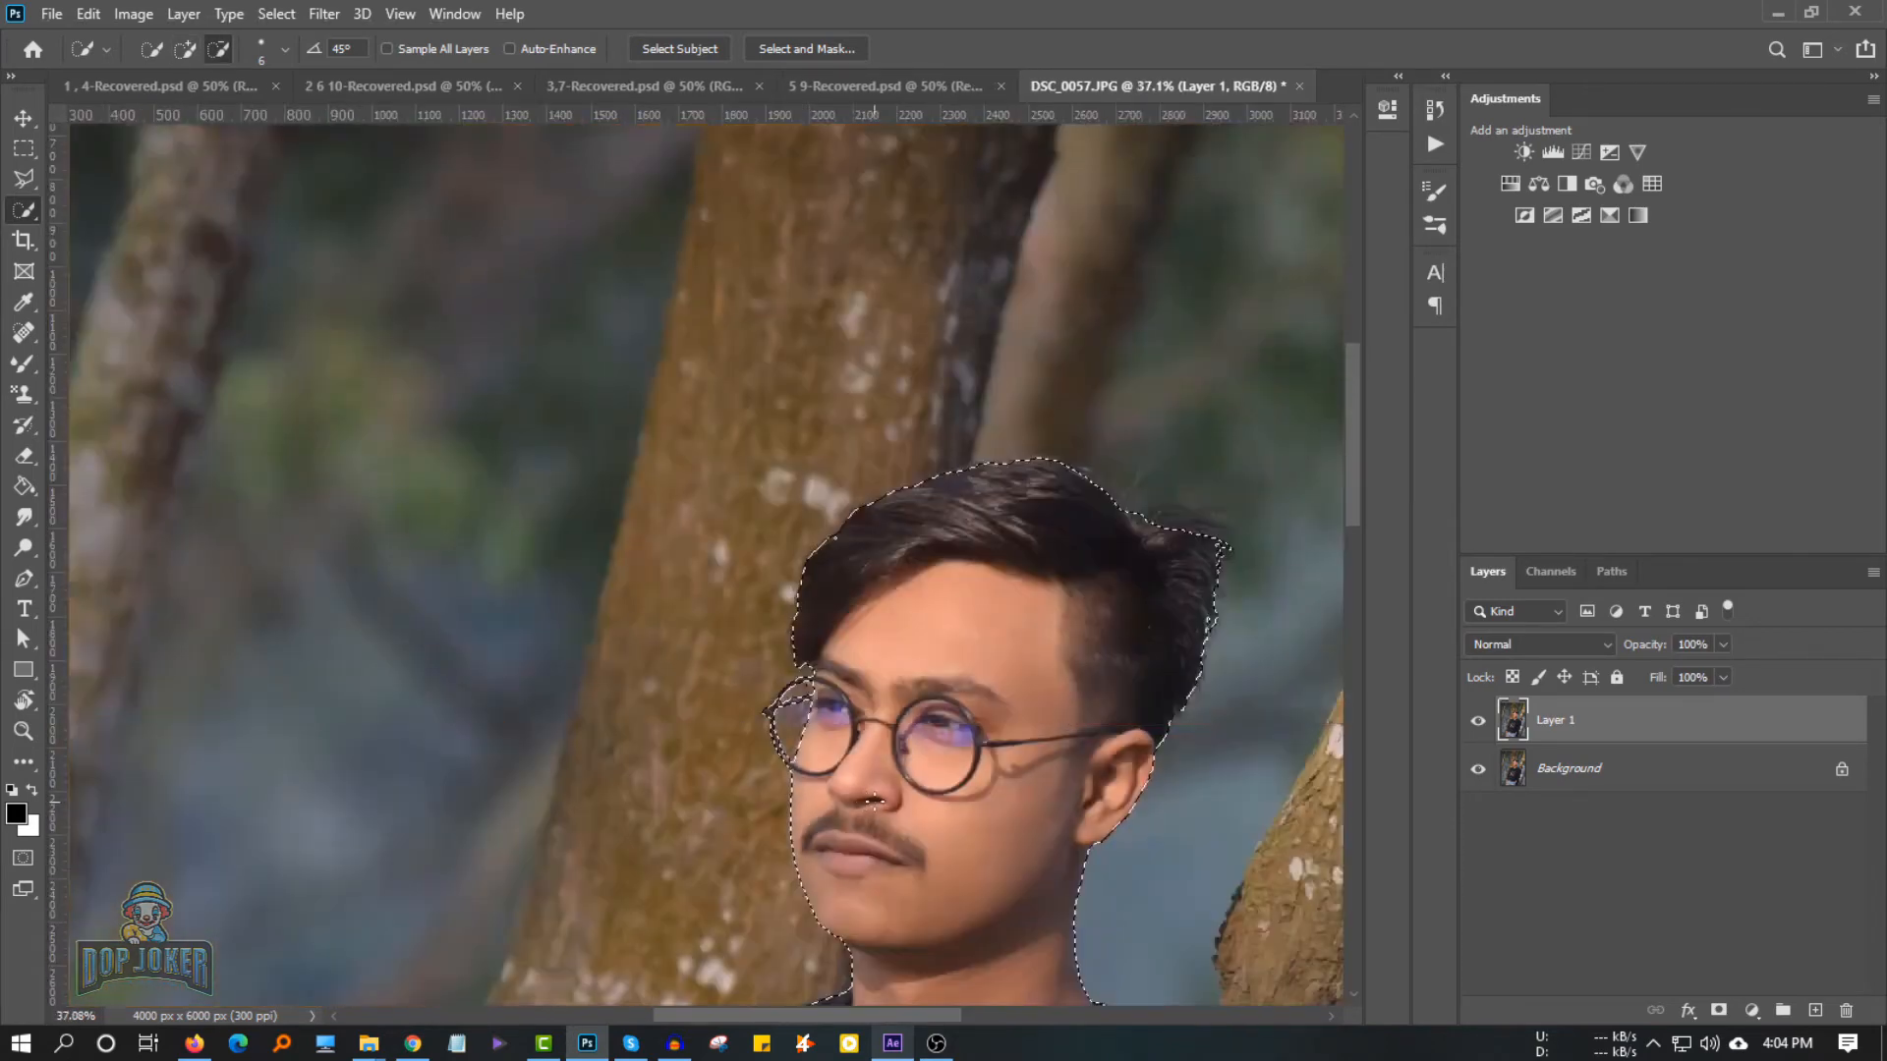
{"action": "scroll", "coordinate": [1043, 771], "scroll_direction": "down", "scroll_amount": 3}
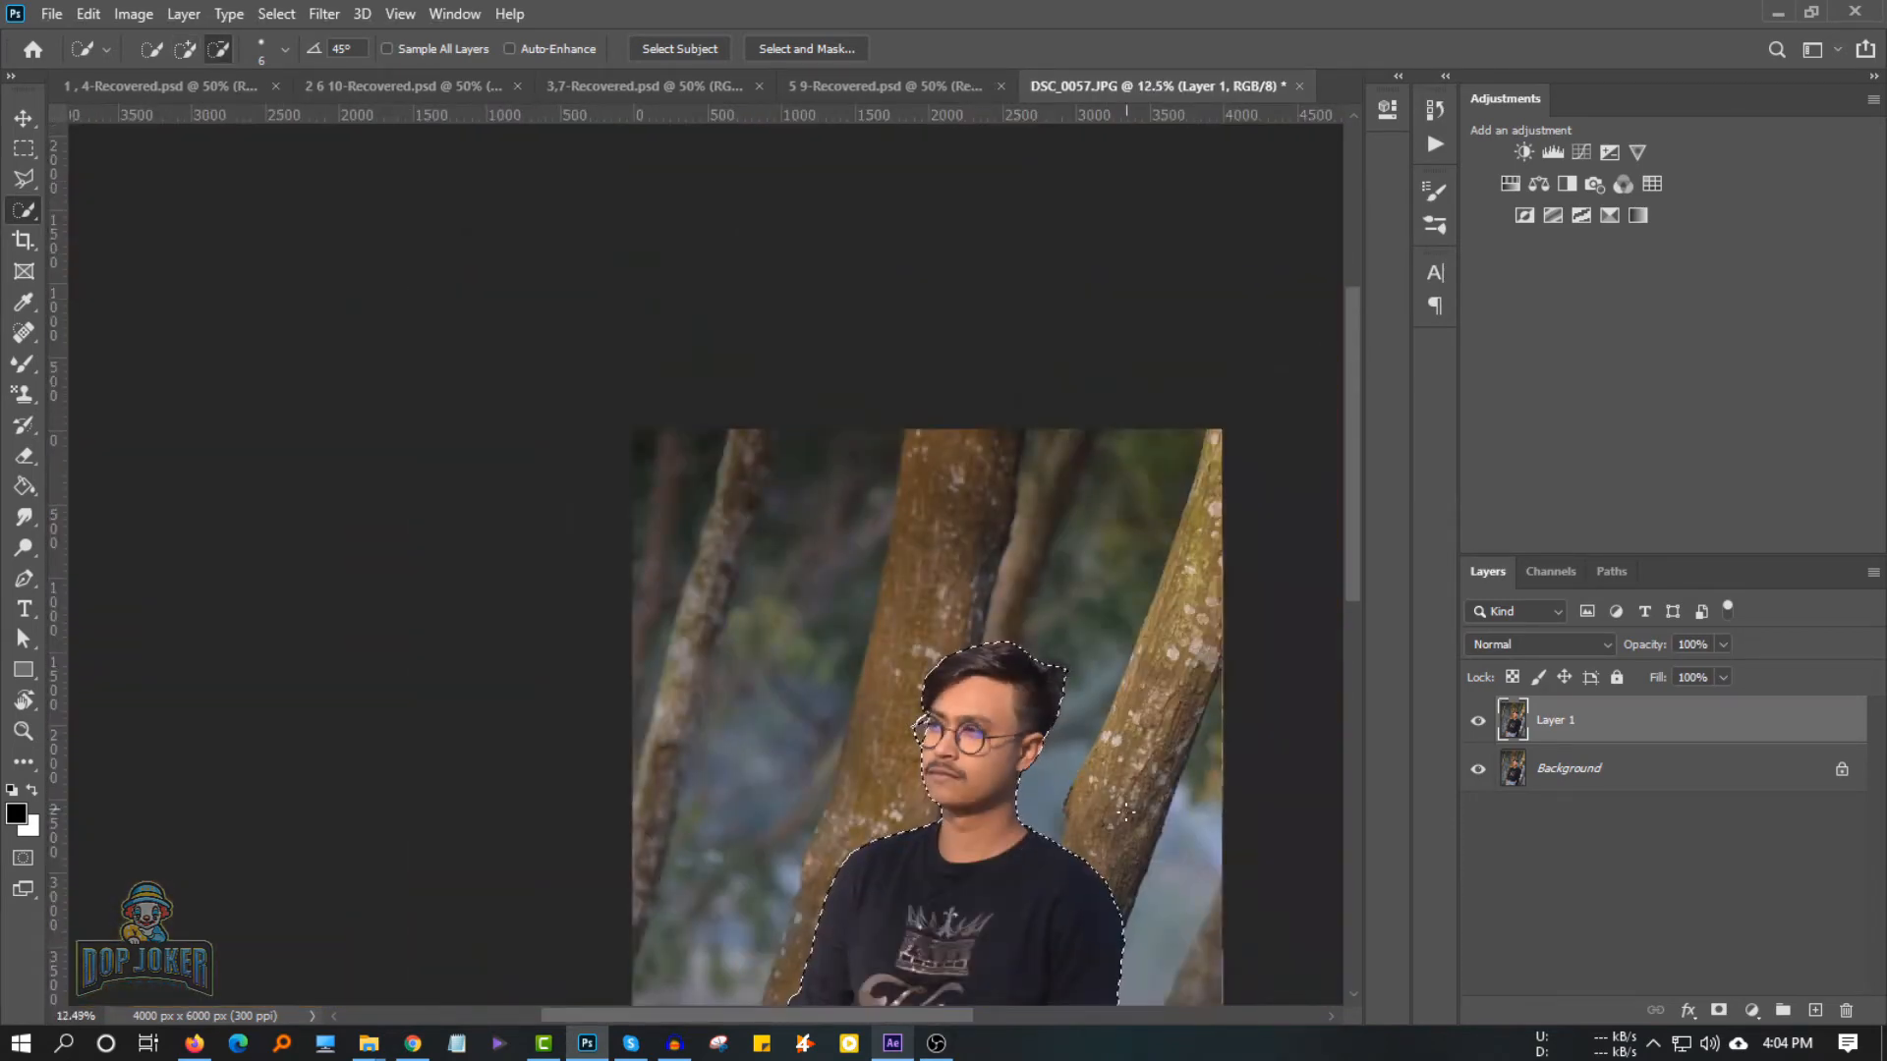
{"action": "scroll", "coordinate": [1126, 807], "scroll_direction": "down", "scroll_amount": 2}
{"action": "scroll", "coordinate": [750, 670], "scroll_direction": "up", "scroll_amount": 1}
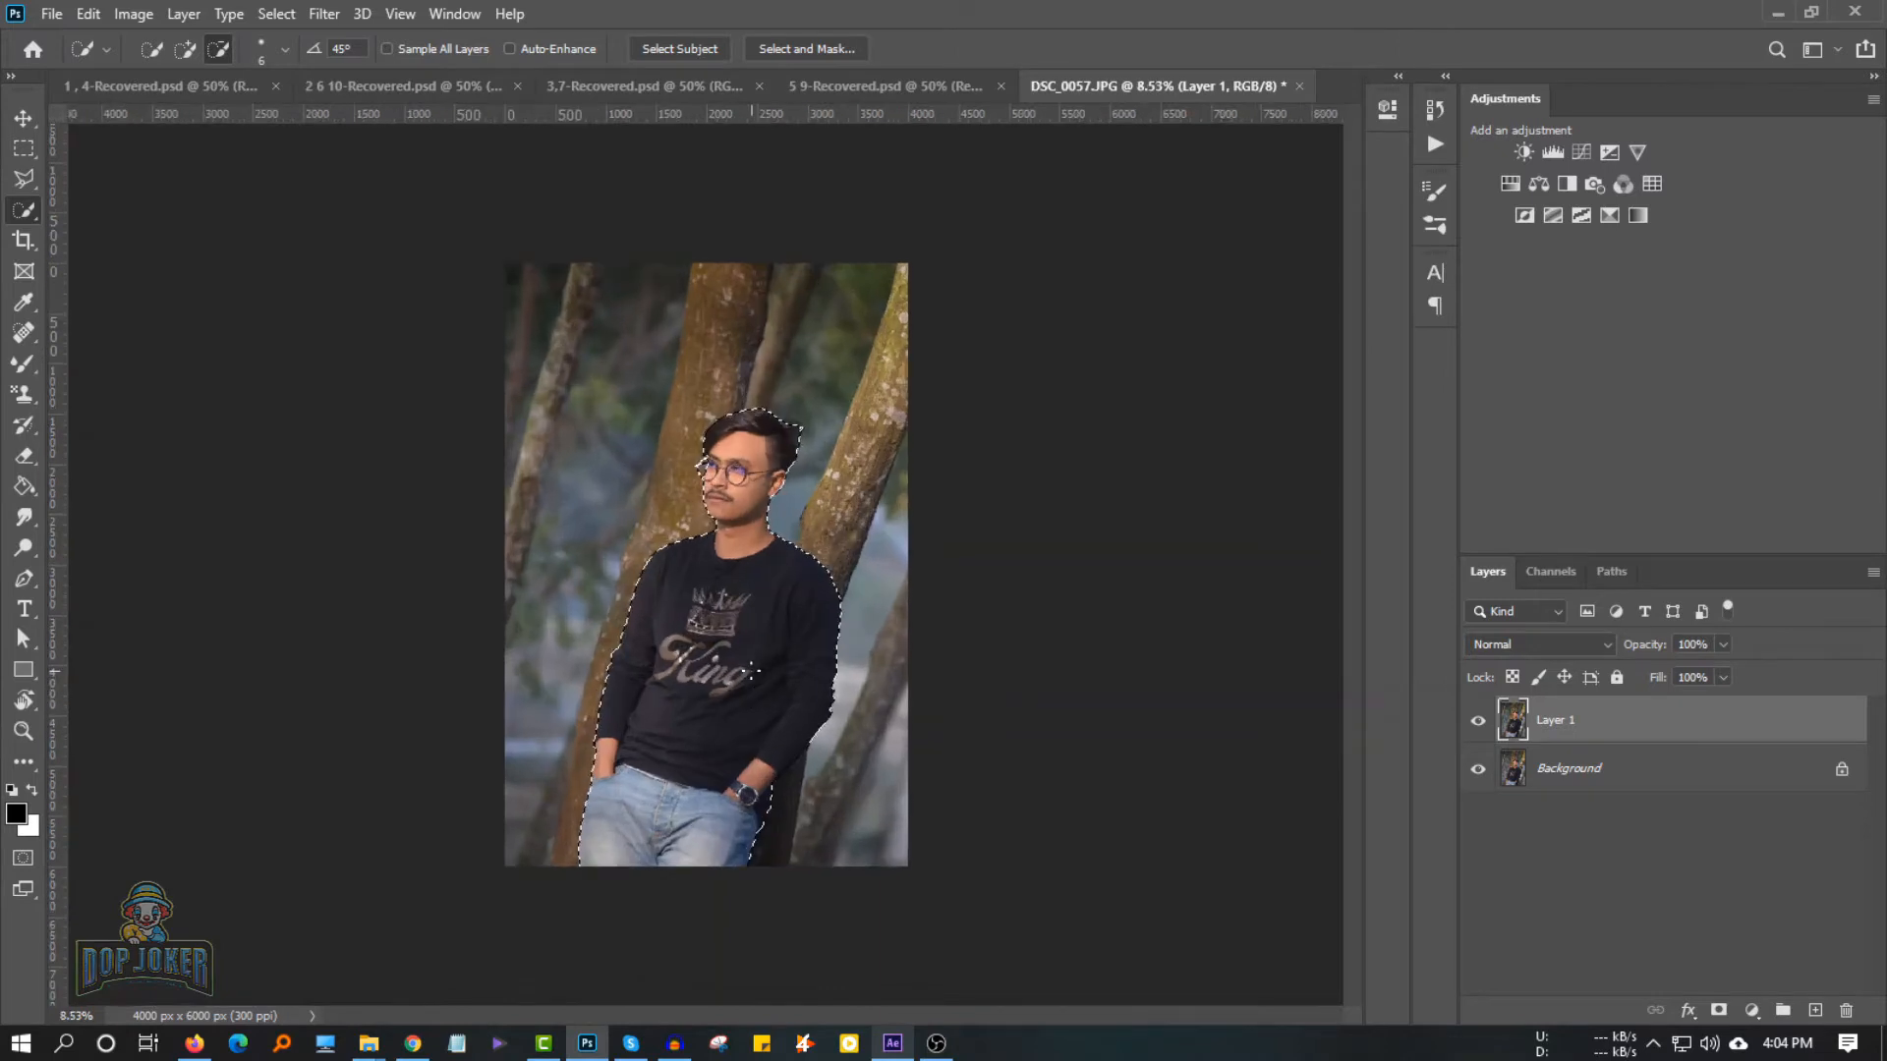
Copy the selected man onto his own layer, delete Layer 1, and hide the original Background layer
{"action": "key", "text": "ctrl+j"}
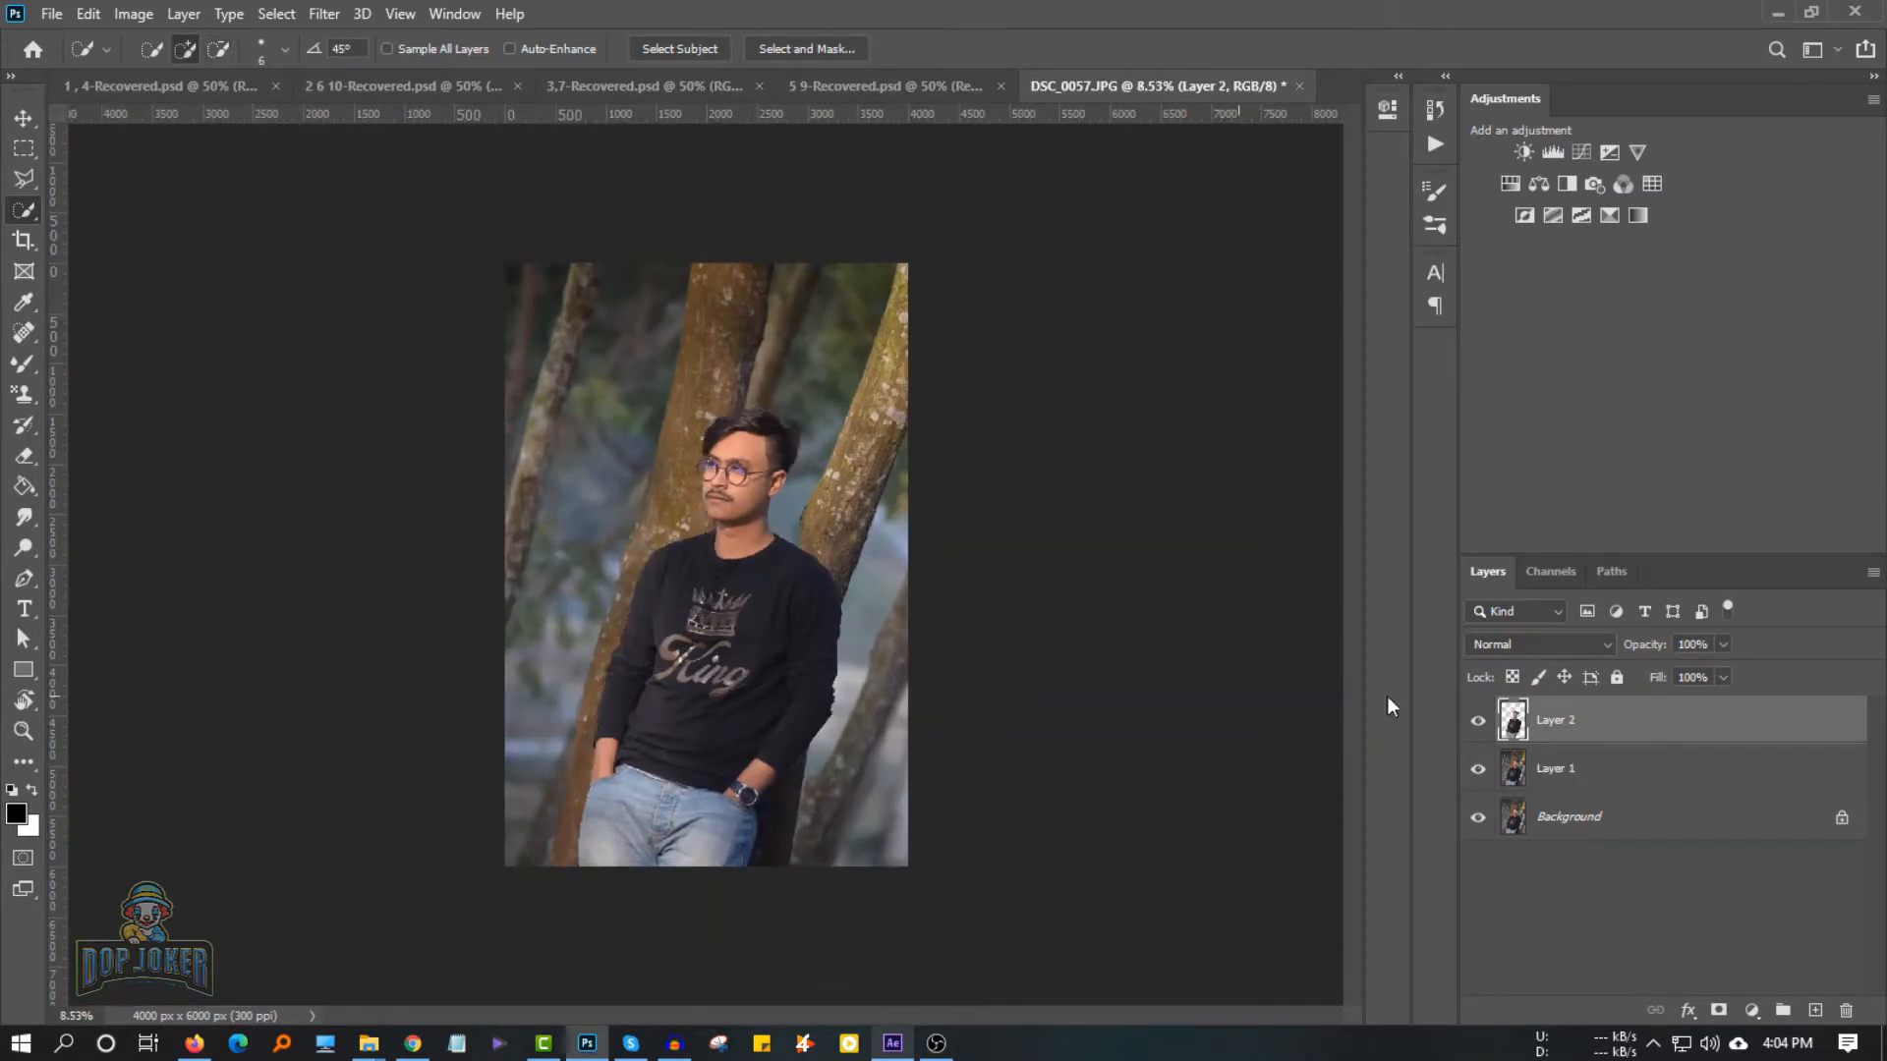
{"action": "left_click", "coordinate": [1570, 776]}
{"action": "key", "text": "Delete"}
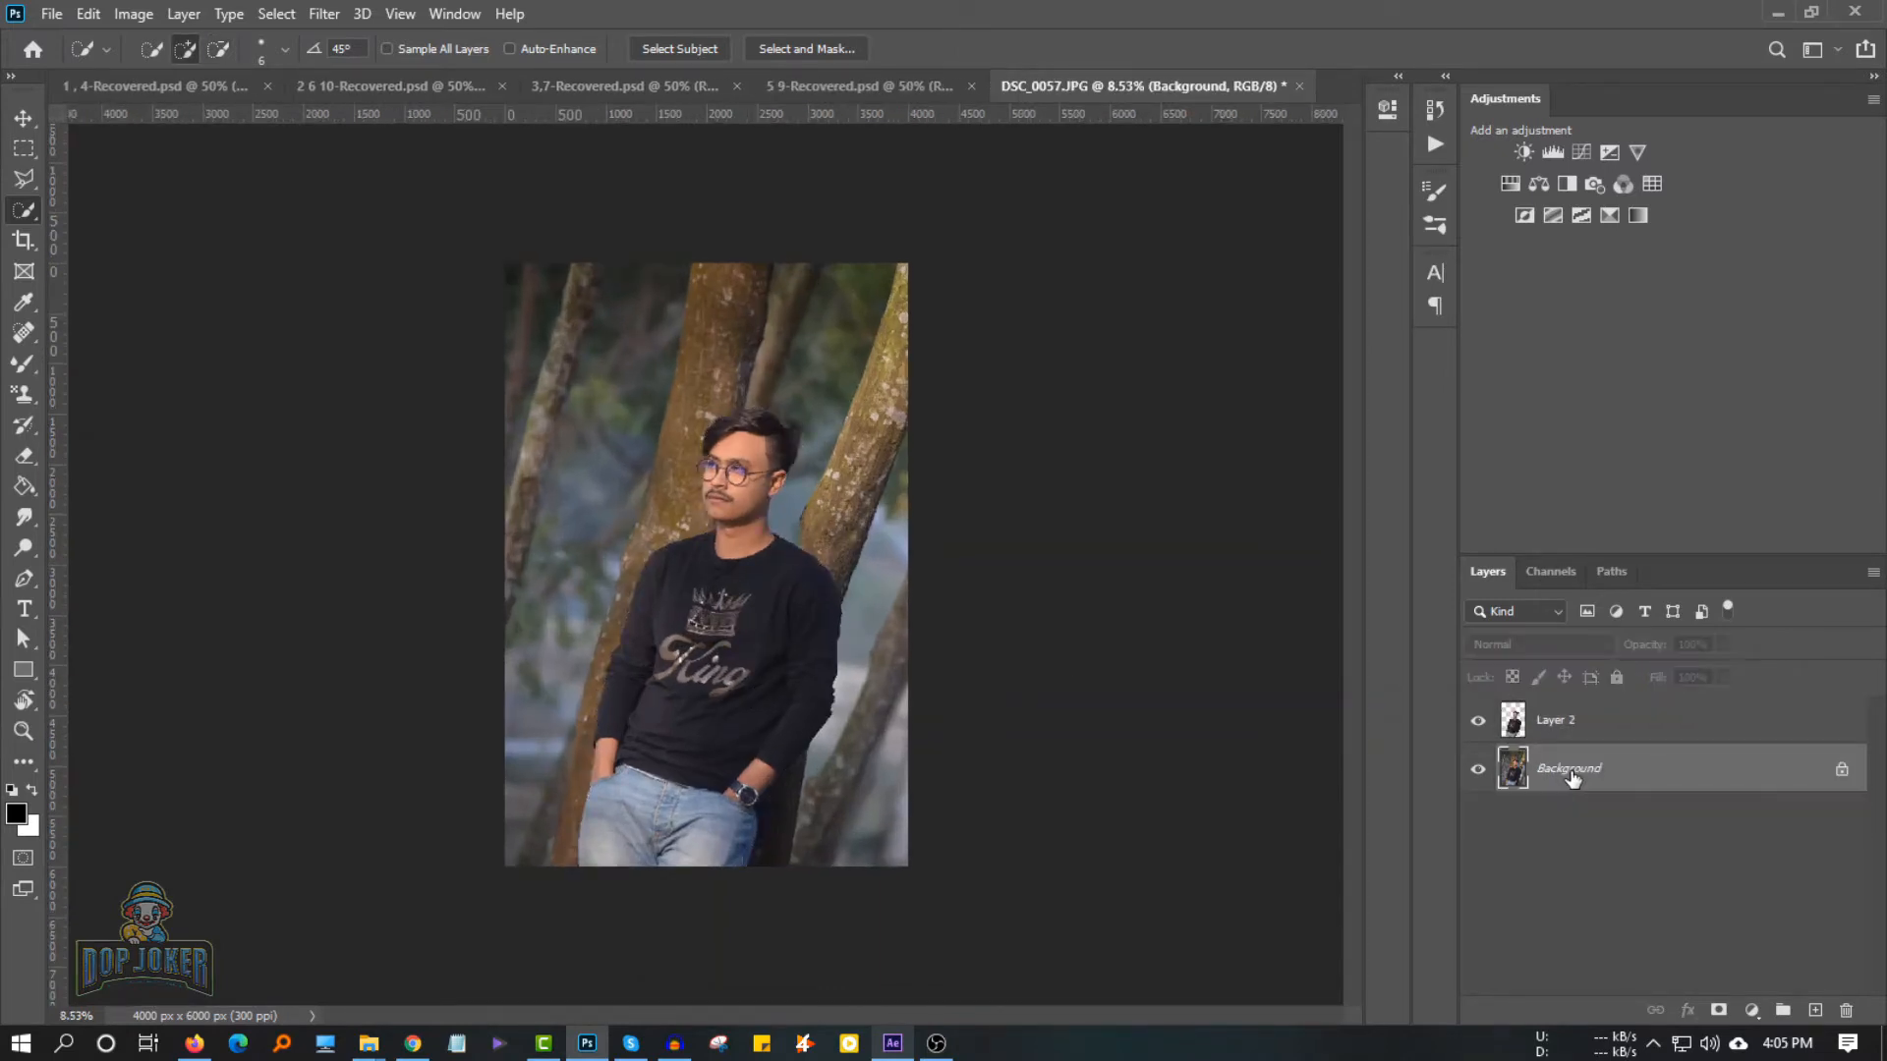
{"action": "left_click", "coordinate": [1479, 771]}
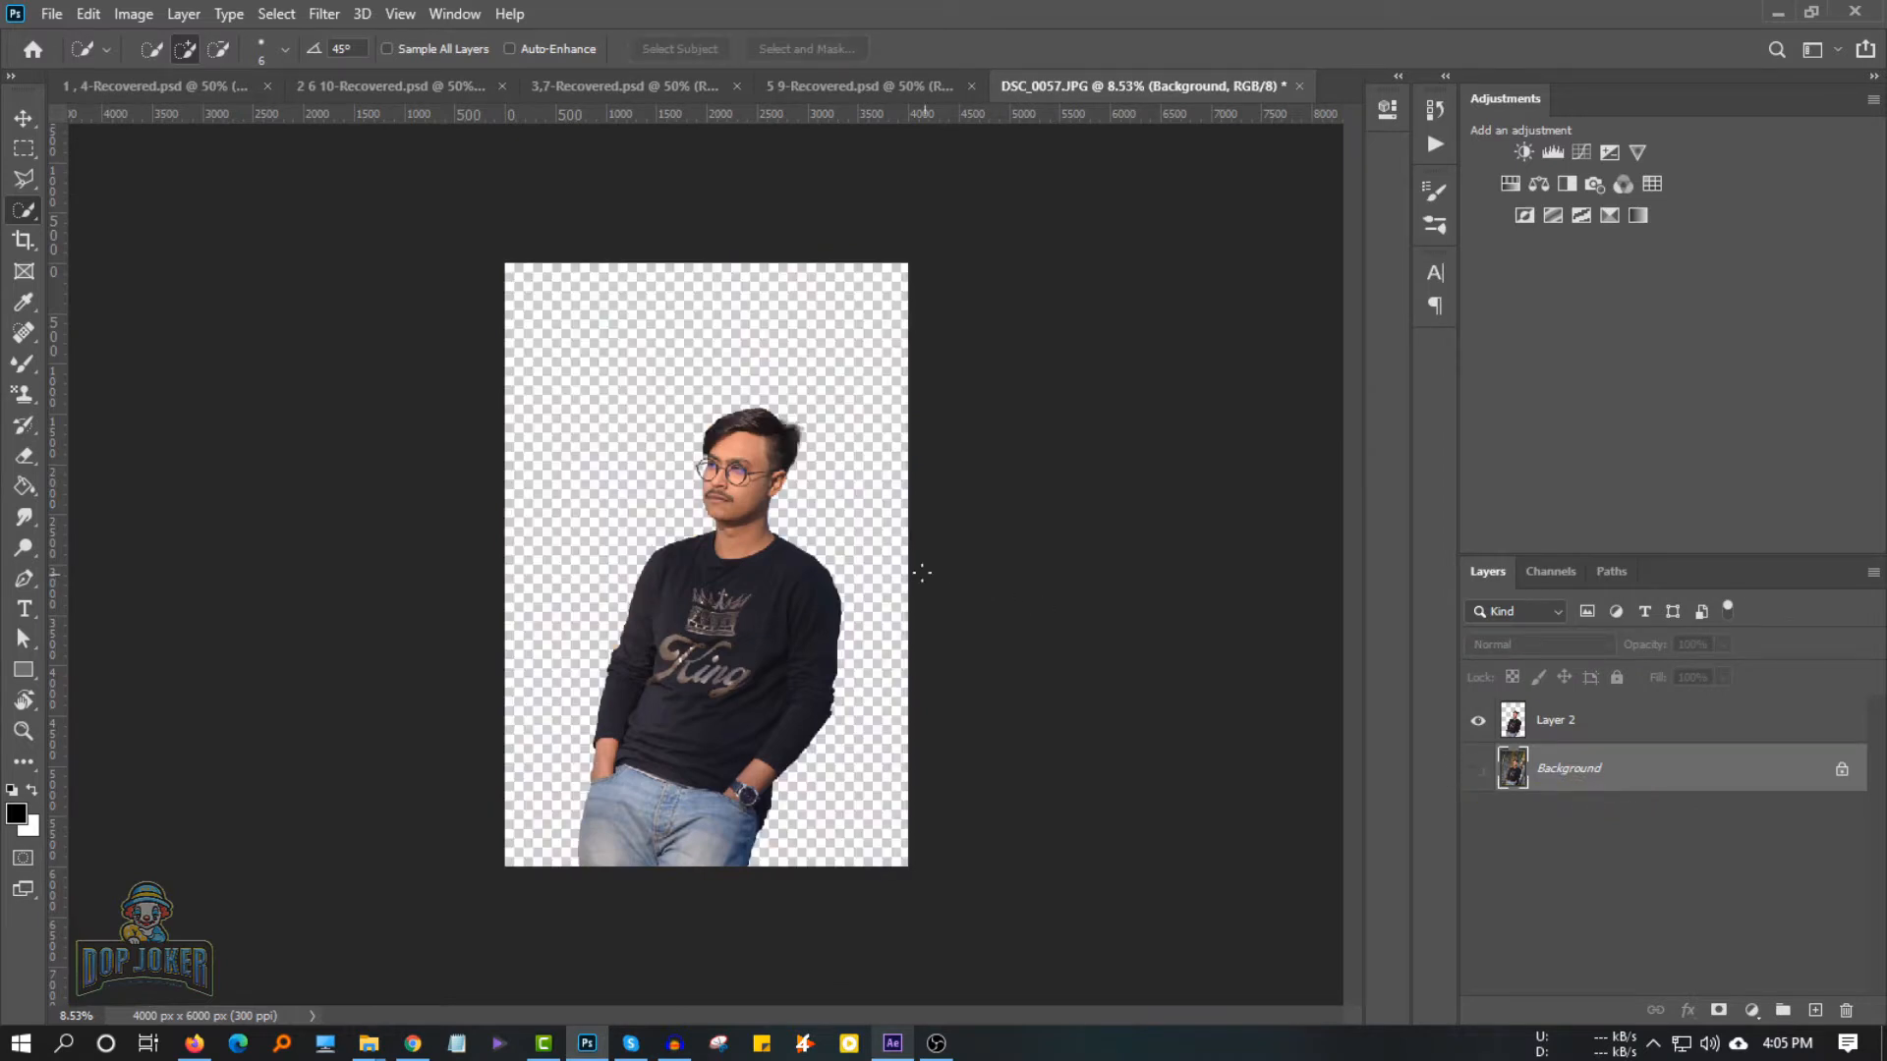
{"action": "scroll", "coordinate": [841, 586], "scroll_direction": "up", "scroll_amount": 2}
{"action": "scroll", "coordinate": [1258, 740], "scroll_direction": "down", "scroll_amount": 3}
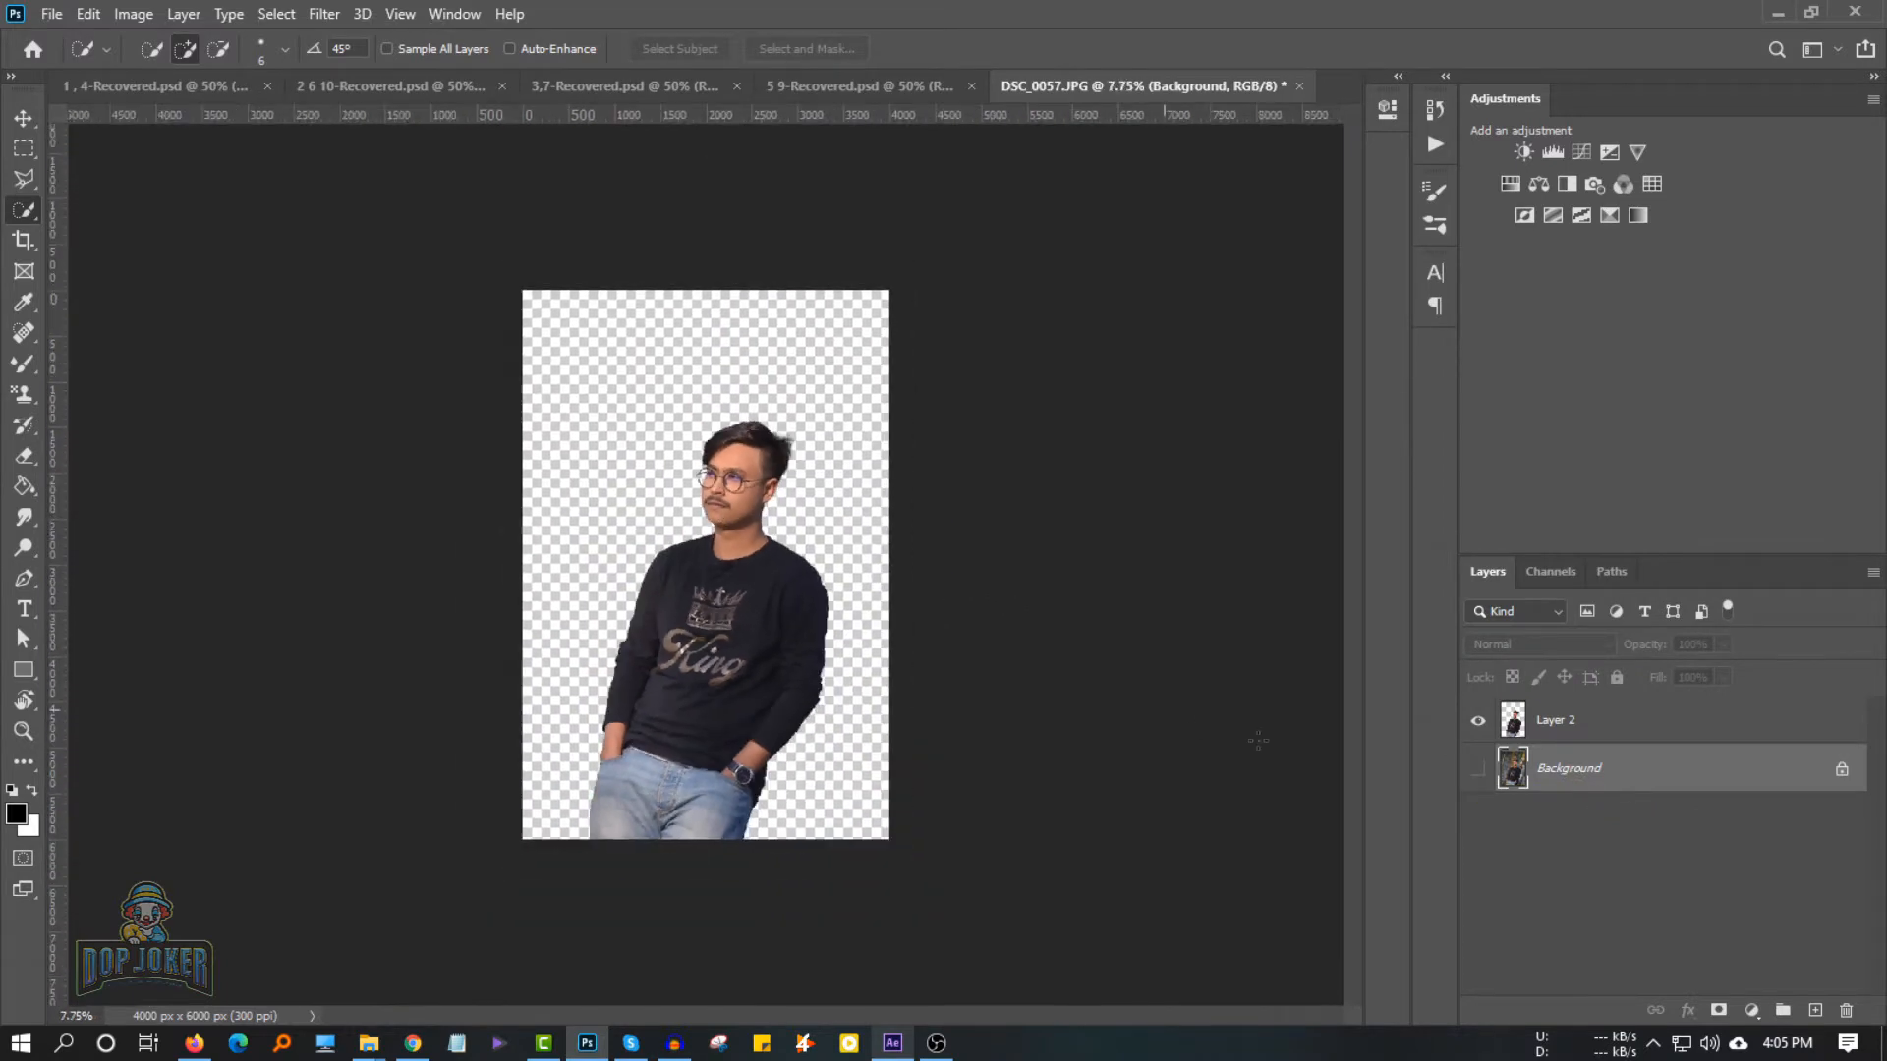
Scale the man's cutout to about 109% and rotate it about -7.56° so he stands more upright
{"action": "left_click", "coordinate": [1540, 724]}
{"action": "key", "text": "v"}
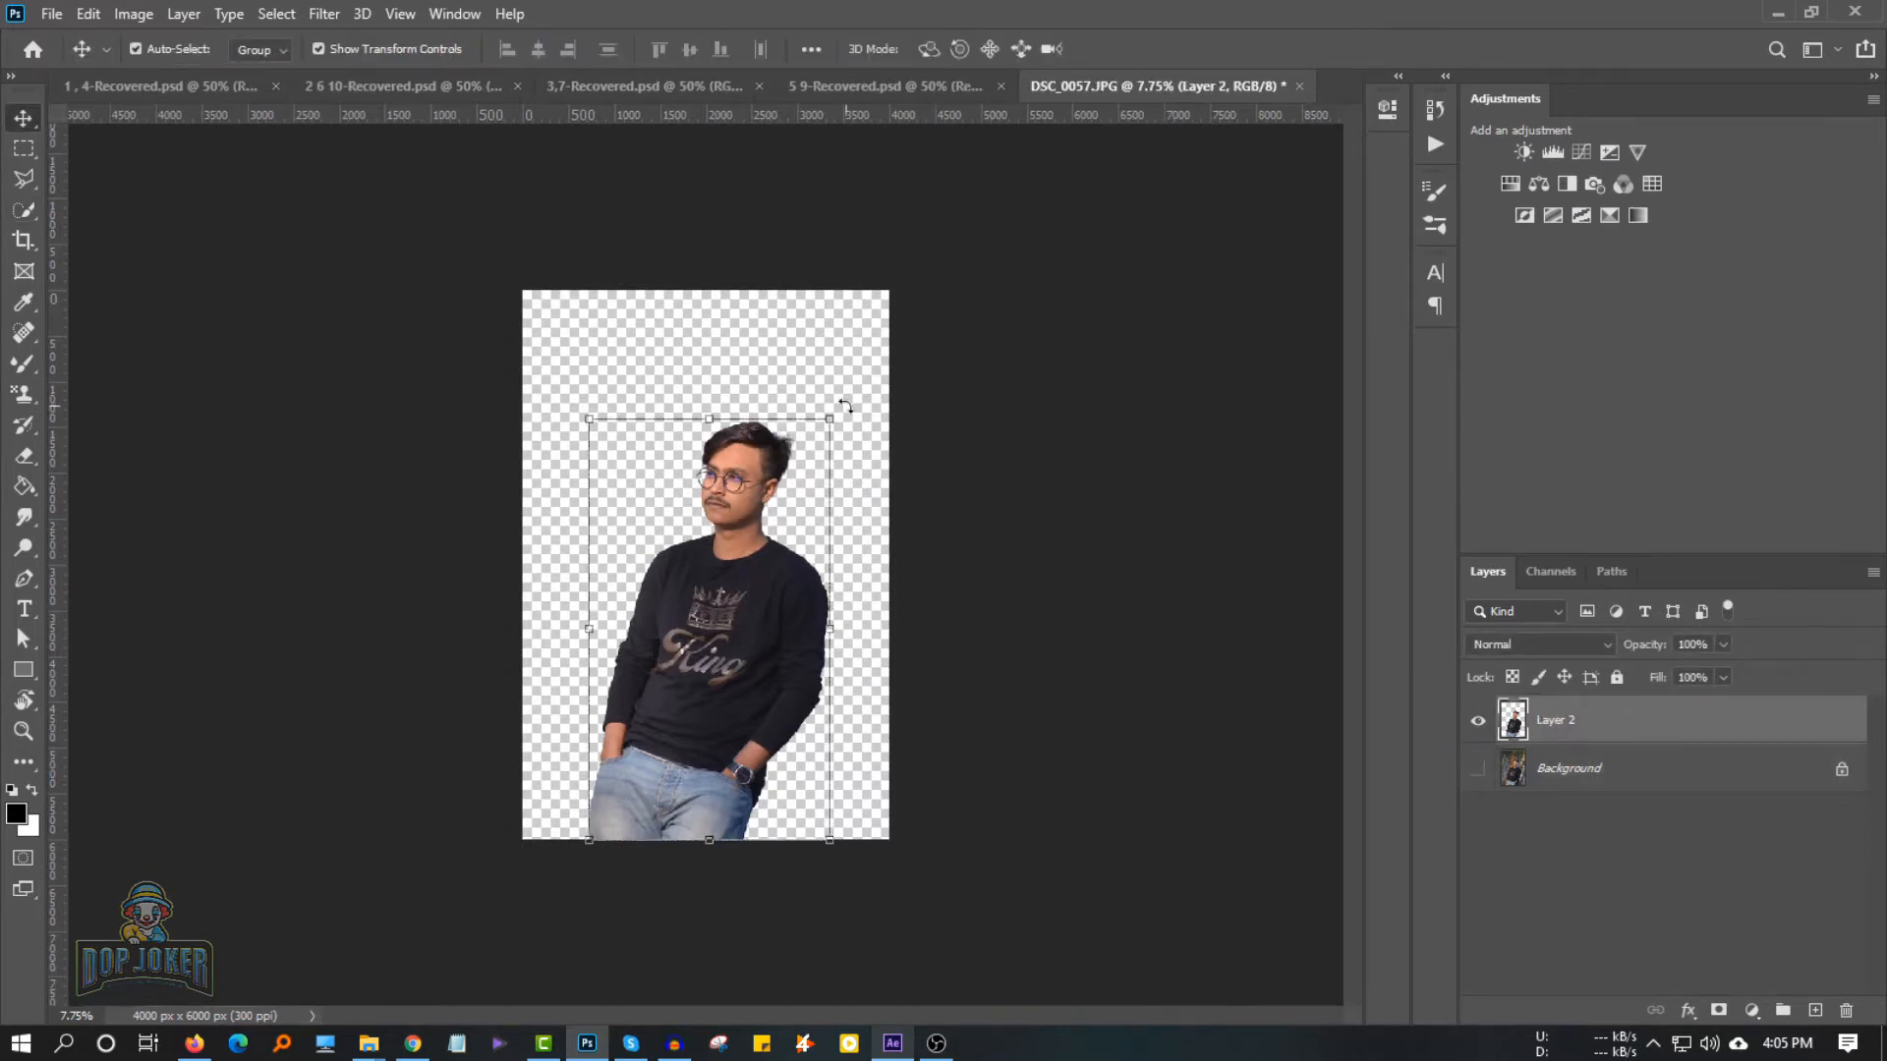
{"action": "left_click_drag", "start_coordinate": [844, 405], "coordinate": [809, 358]}
{"action": "left_click_drag", "start_coordinate": [766, 829], "coordinate": [761, 862]}
{"action": "left_click_drag", "start_coordinate": [733, 698], "coordinate": [725, 687]}
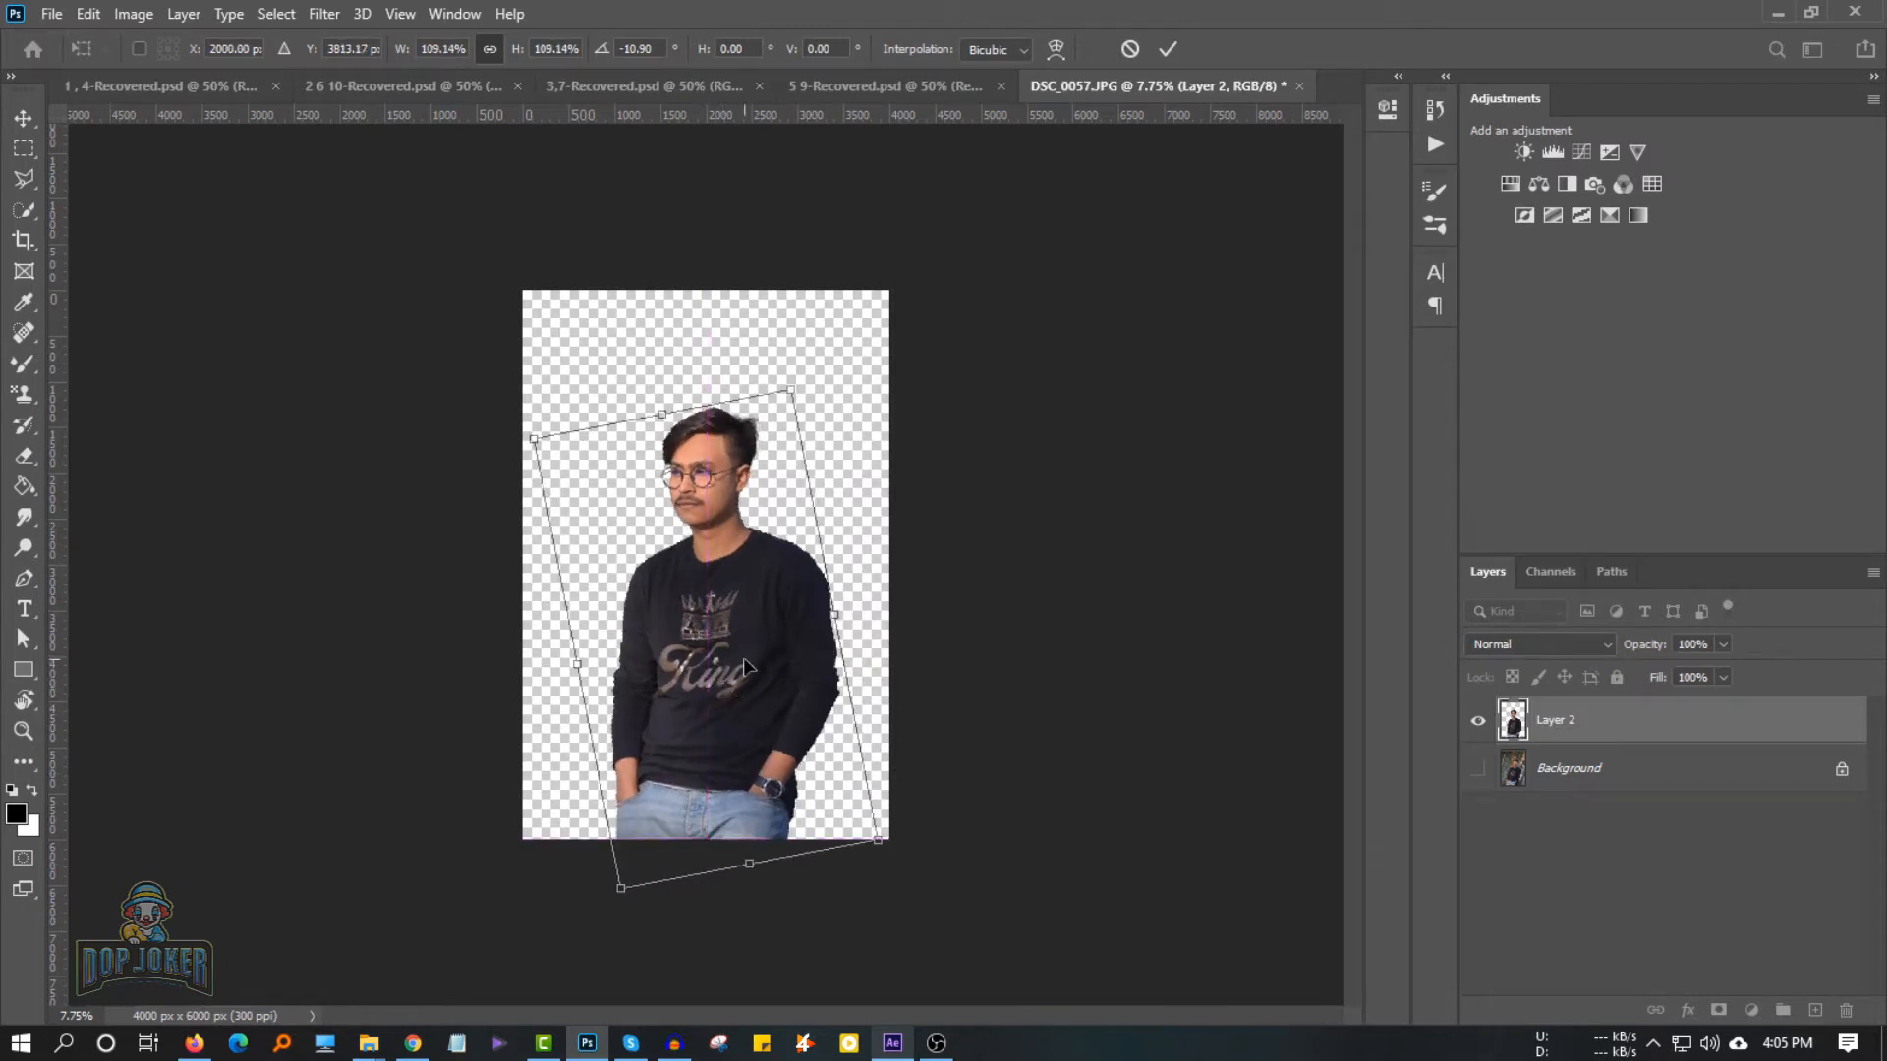
{"action": "left_click_drag", "start_coordinate": [808, 369], "coordinate": [824, 377]}
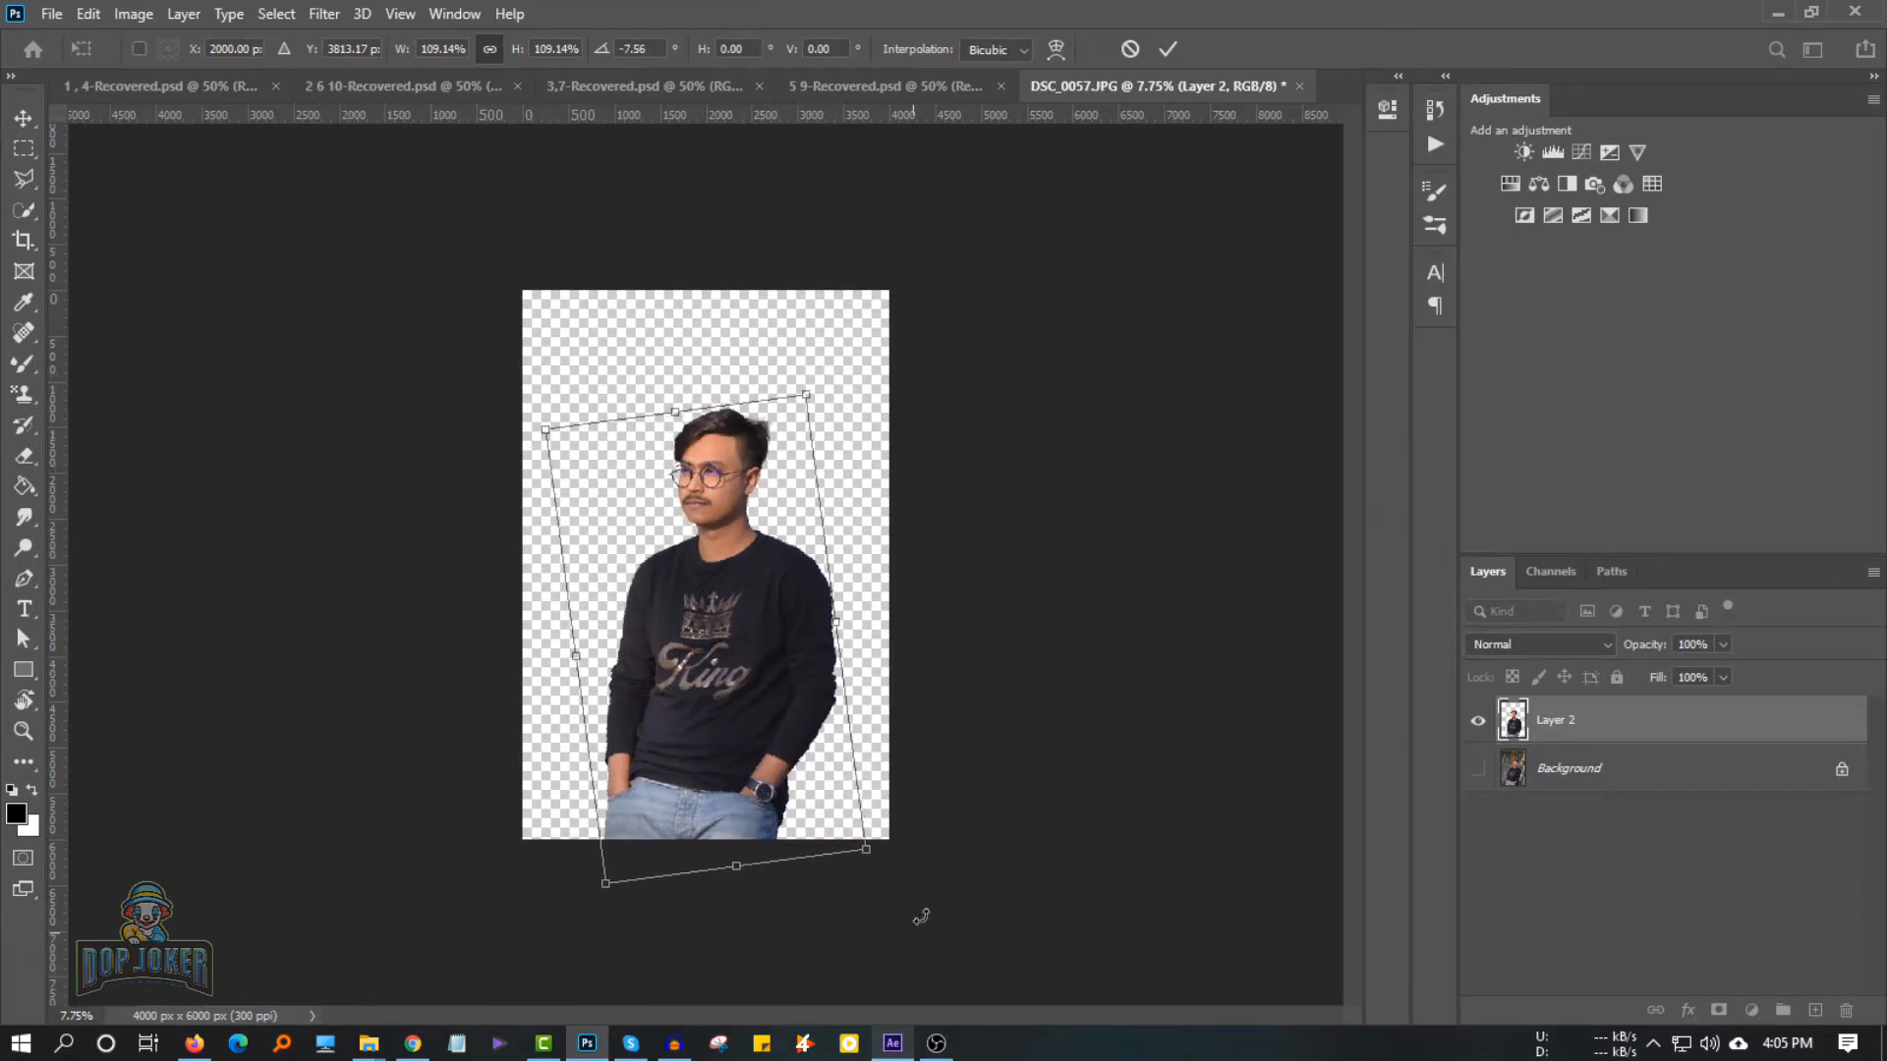
{"action": "key", "text": "Return"}
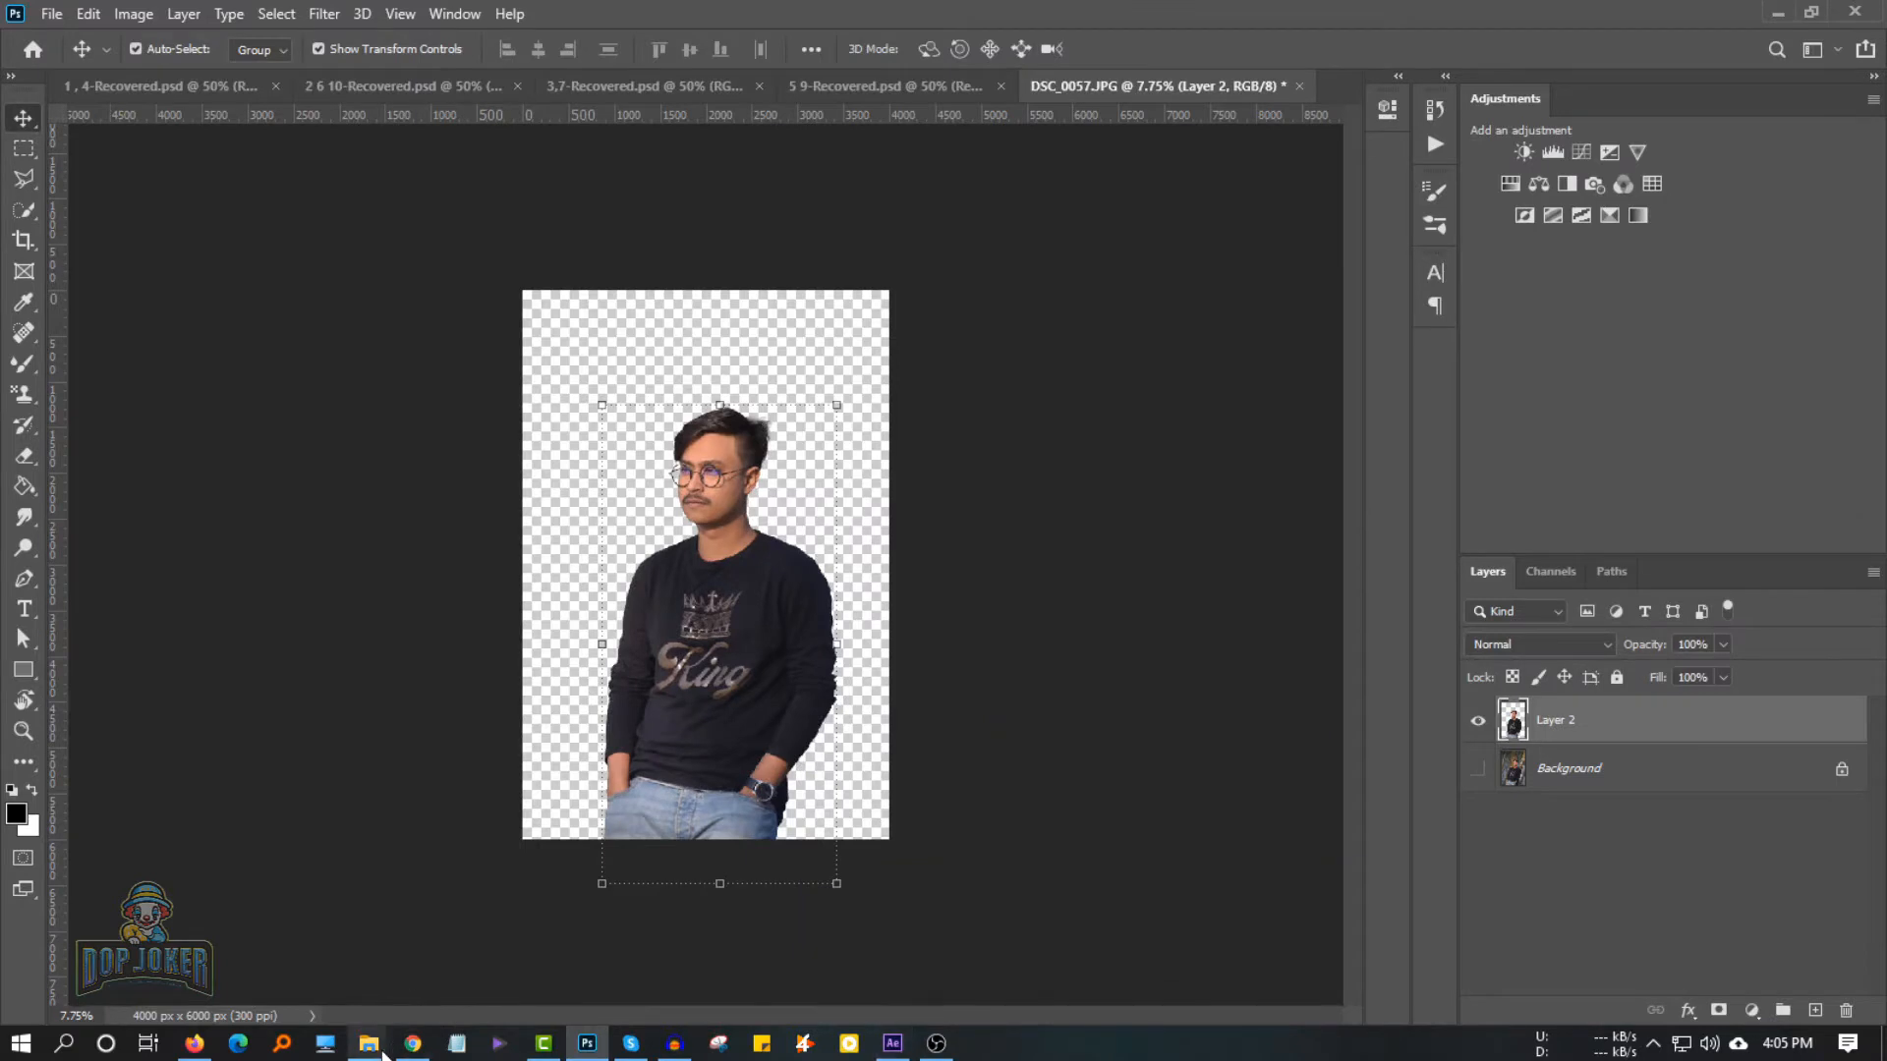
Place the nature-forest-trees-path image, scale it to about 192% to fill the canvas, and order it behind the man
{"action": "mouse_move", "coordinate": [383, 1053]}
{"action": "left_click", "coordinate": [492, 970]}
{"action": "left_click_drag", "start_coordinate": [837, 575], "coordinate": [1017, 580]}
{"action": "left_click_drag", "start_coordinate": [842, 799], "coordinate": [890, 841]}
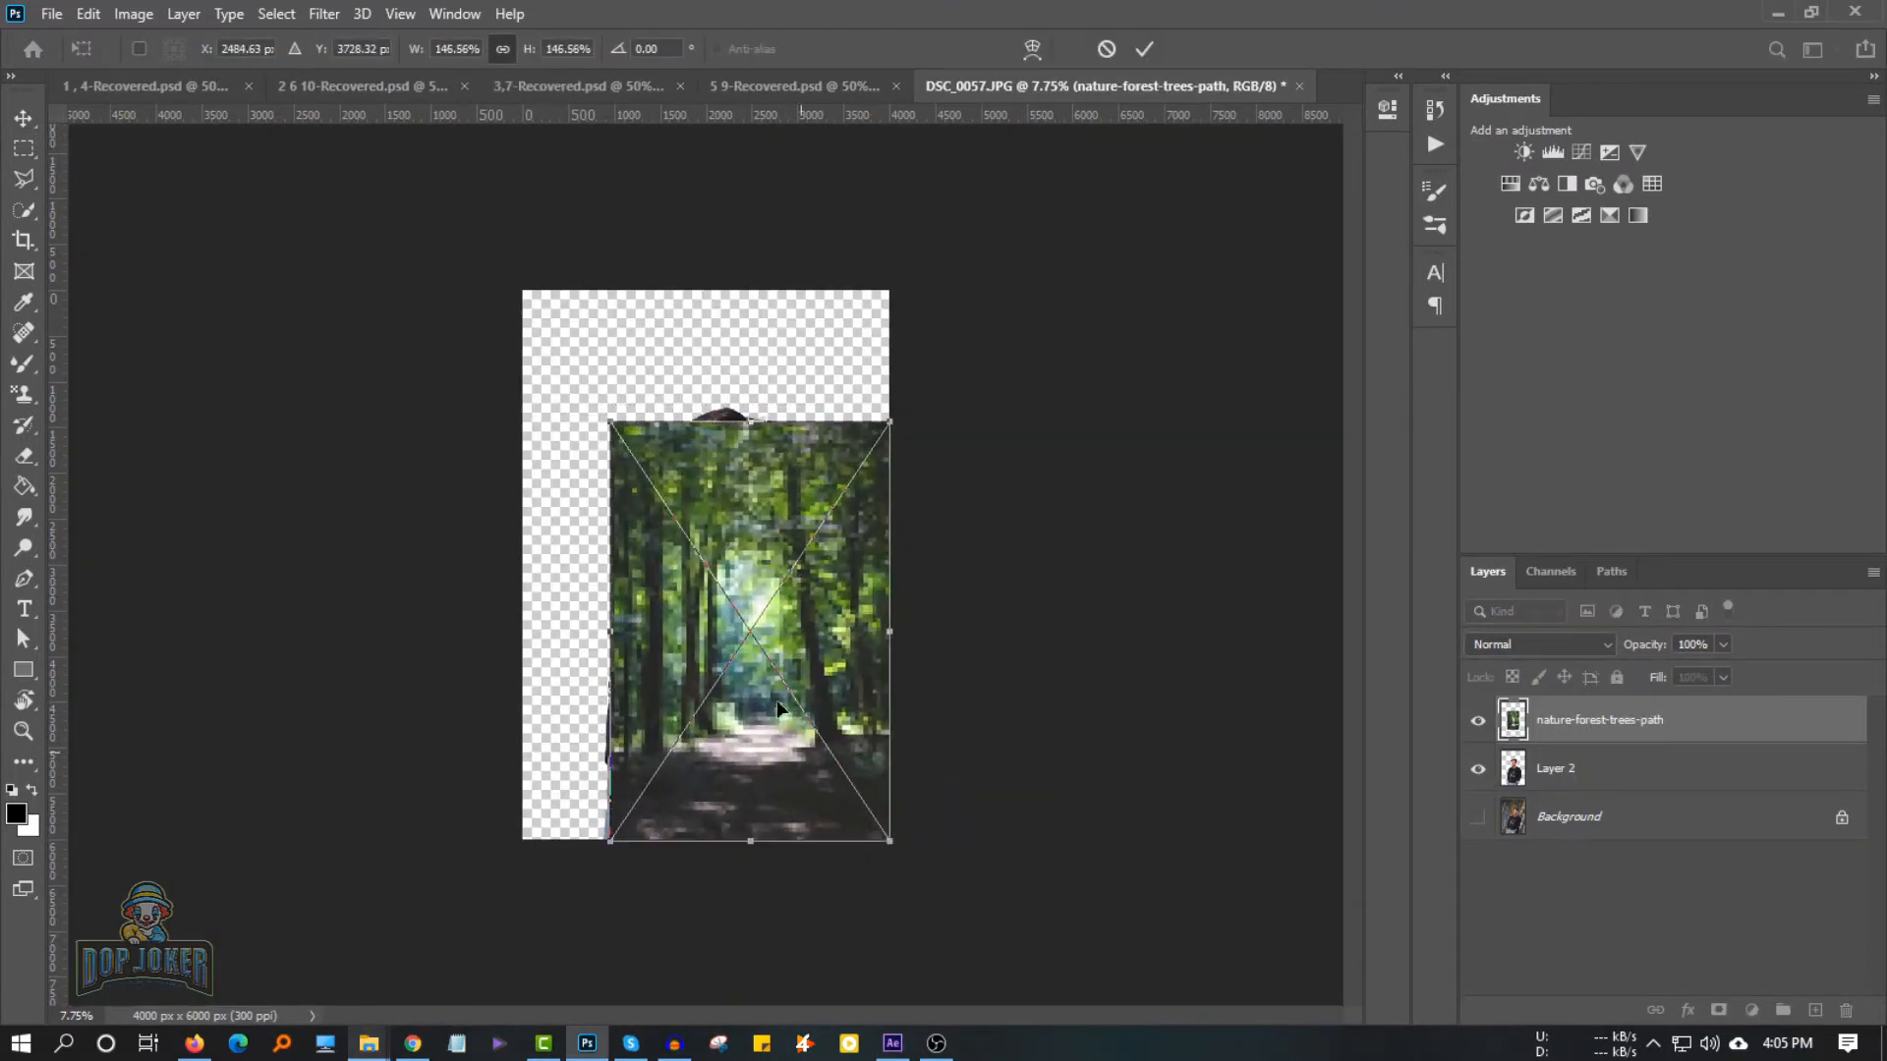
{"action": "left_click_drag", "start_coordinate": [610, 421], "coordinate": [523, 291]}
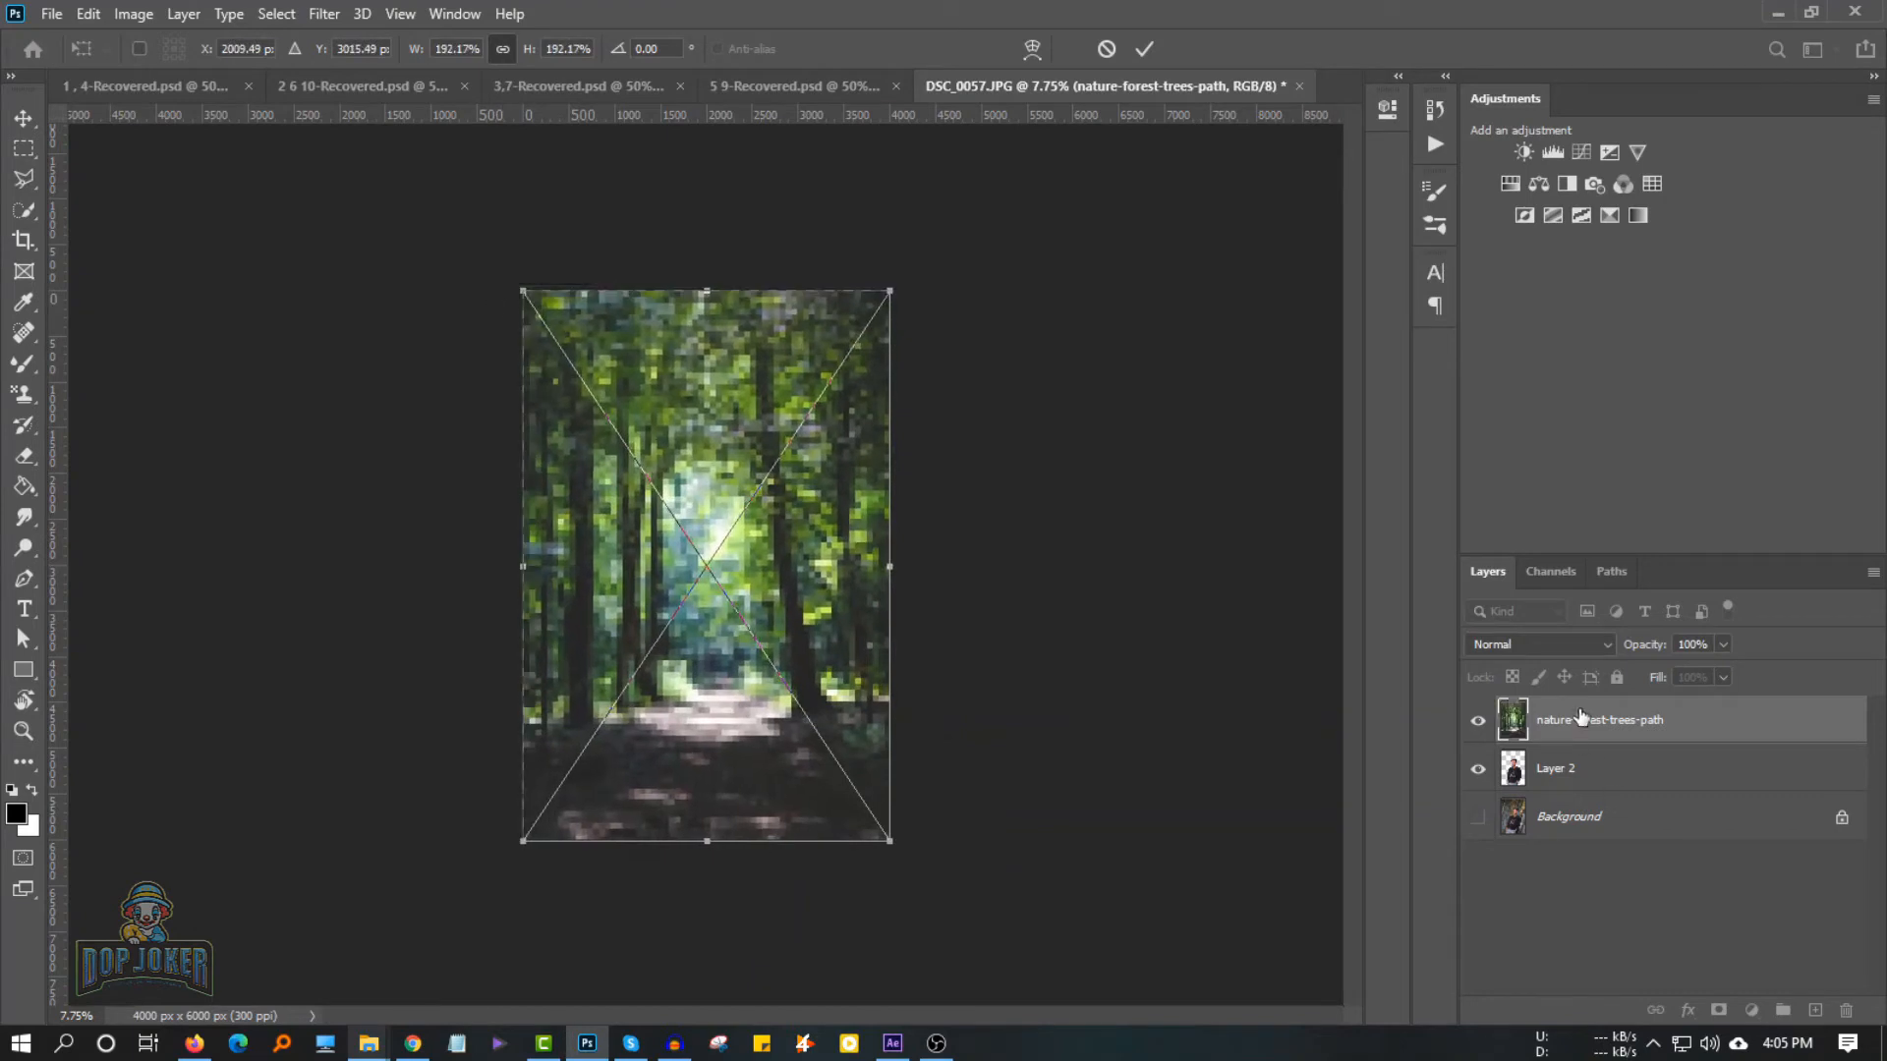
{"action": "left_click_drag", "start_coordinate": [1580, 717], "coordinate": [1533, 777]}
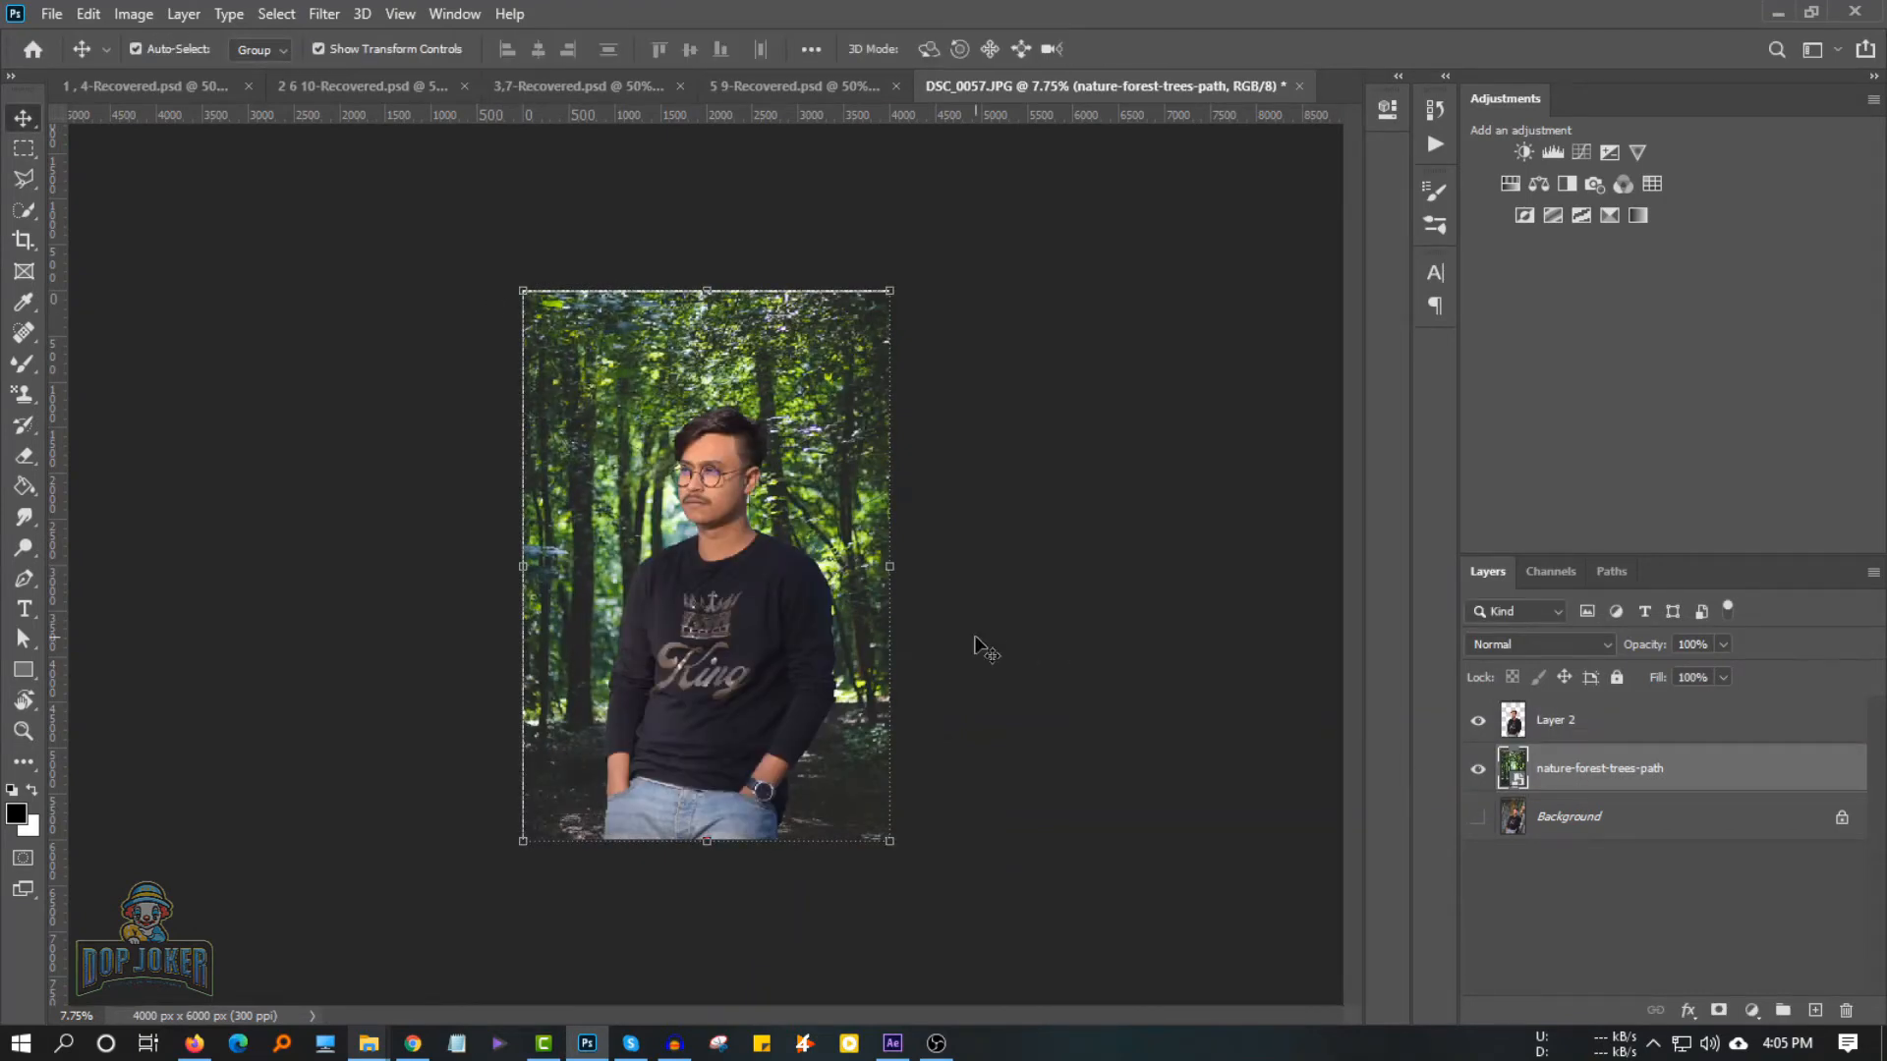
Rasterize the forest layer and apply a 15 px Tilt-Shift blur with its focus centre placed below the photo's lower edge
{"action": "right_click", "coordinate": [1602, 774]}
{"action": "left_click", "coordinate": [1352, 442]}
{"action": "left_click", "coordinate": [324, 14]}
{"action": "mouse_move", "coordinate": [363, 305]}
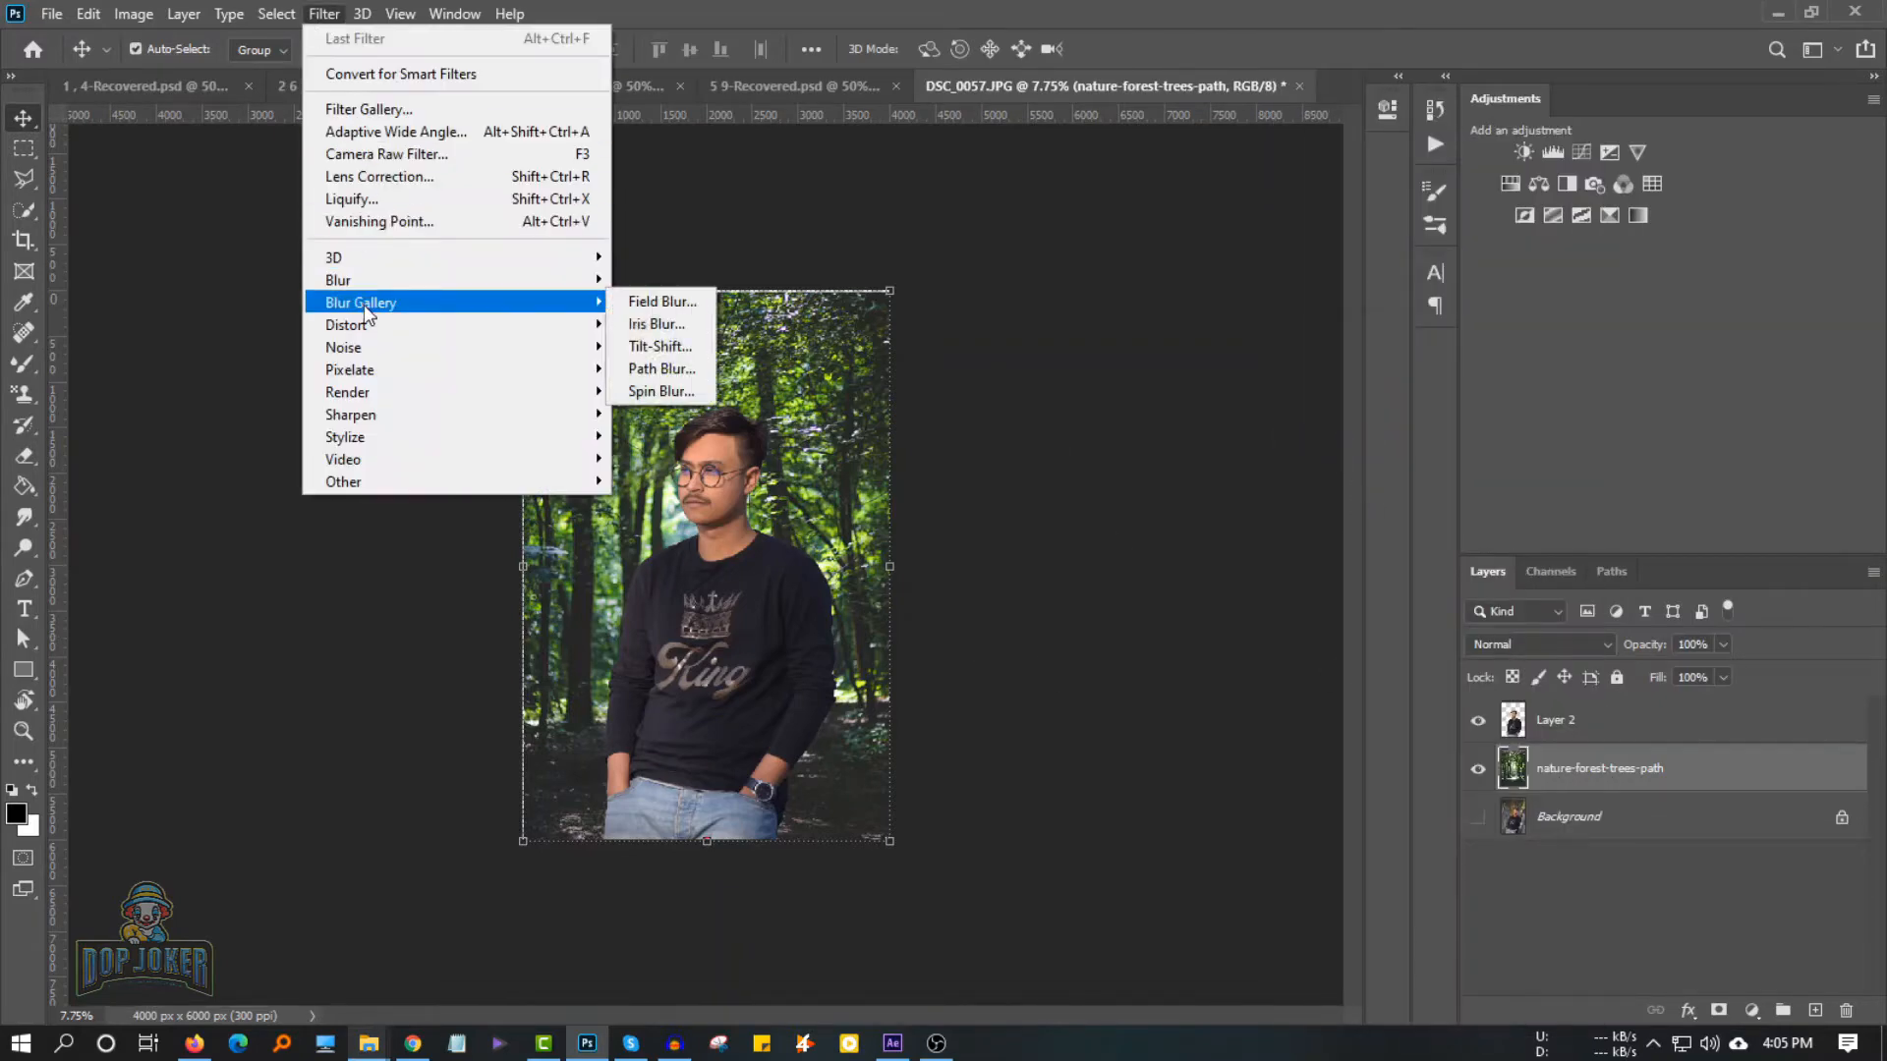
{"action": "left_click", "coordinate": [758, 367]}
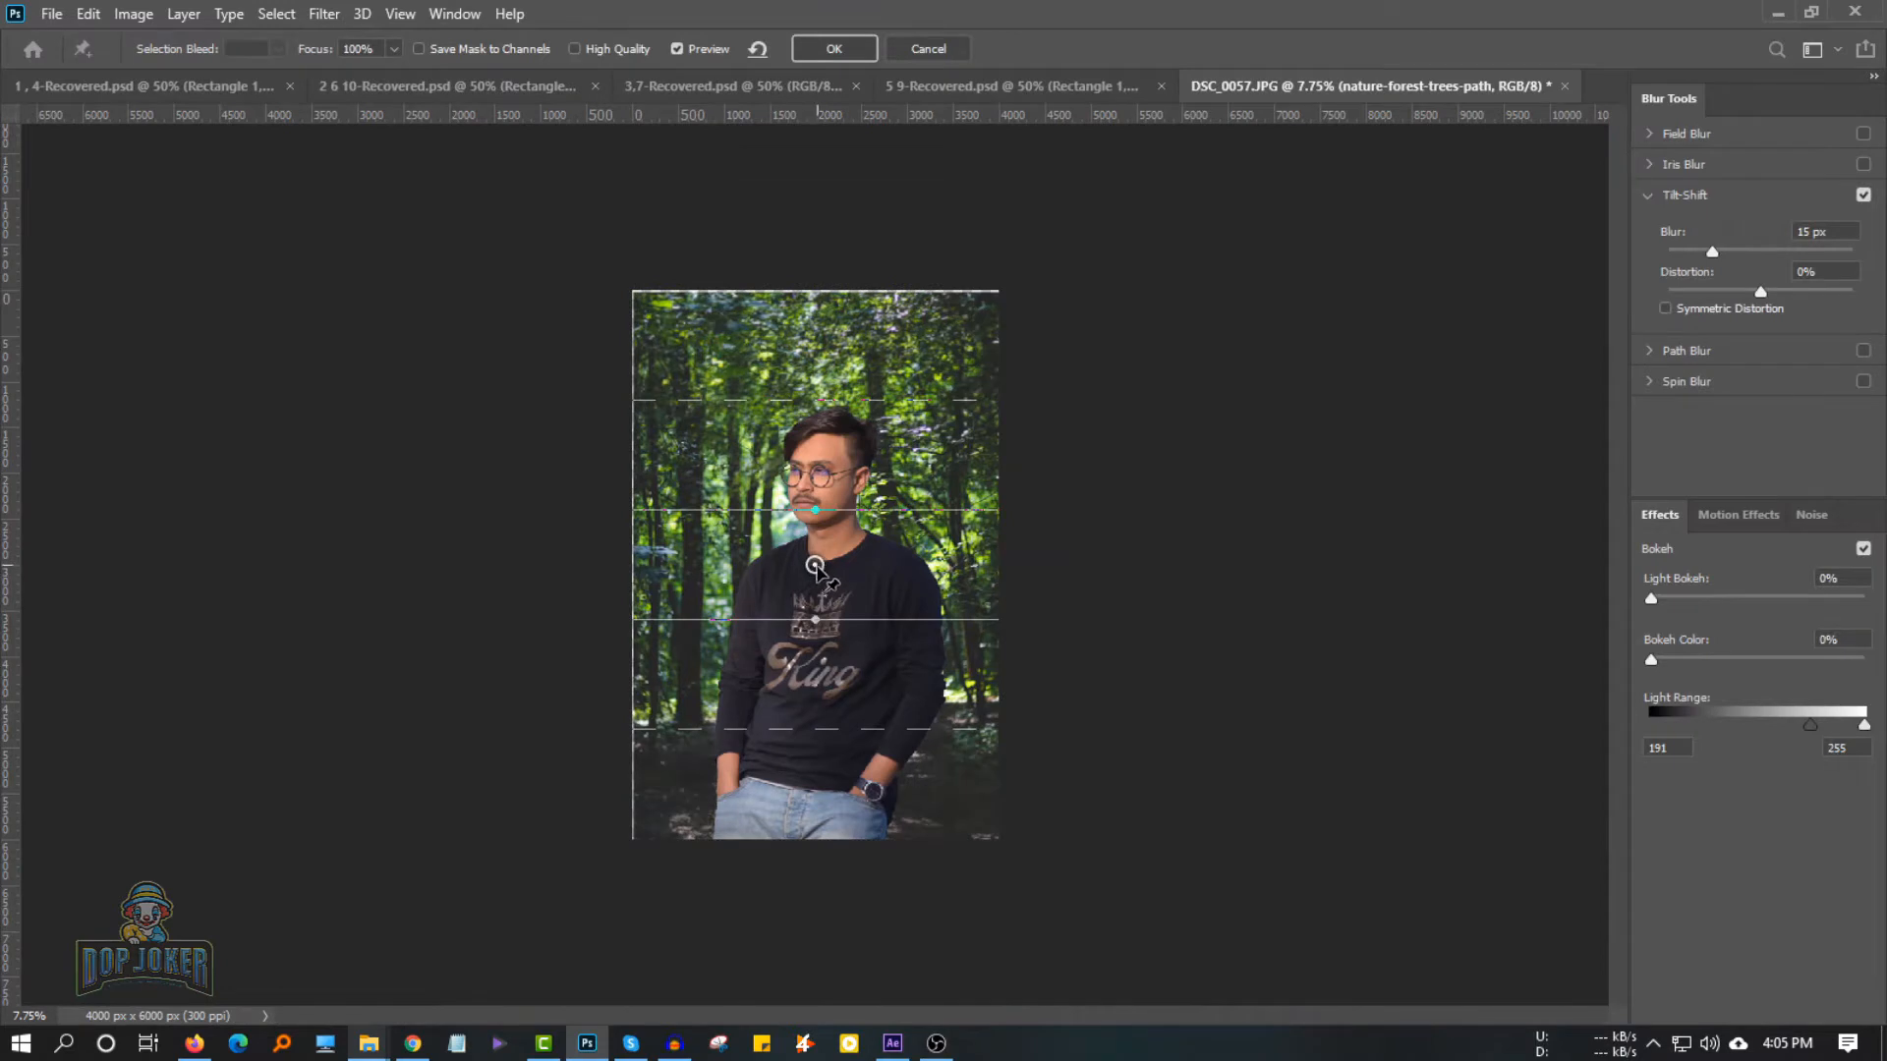
{"action": "left_click_drag", "start_coordinate": [815, 566], "coordinate": [810, 904]}
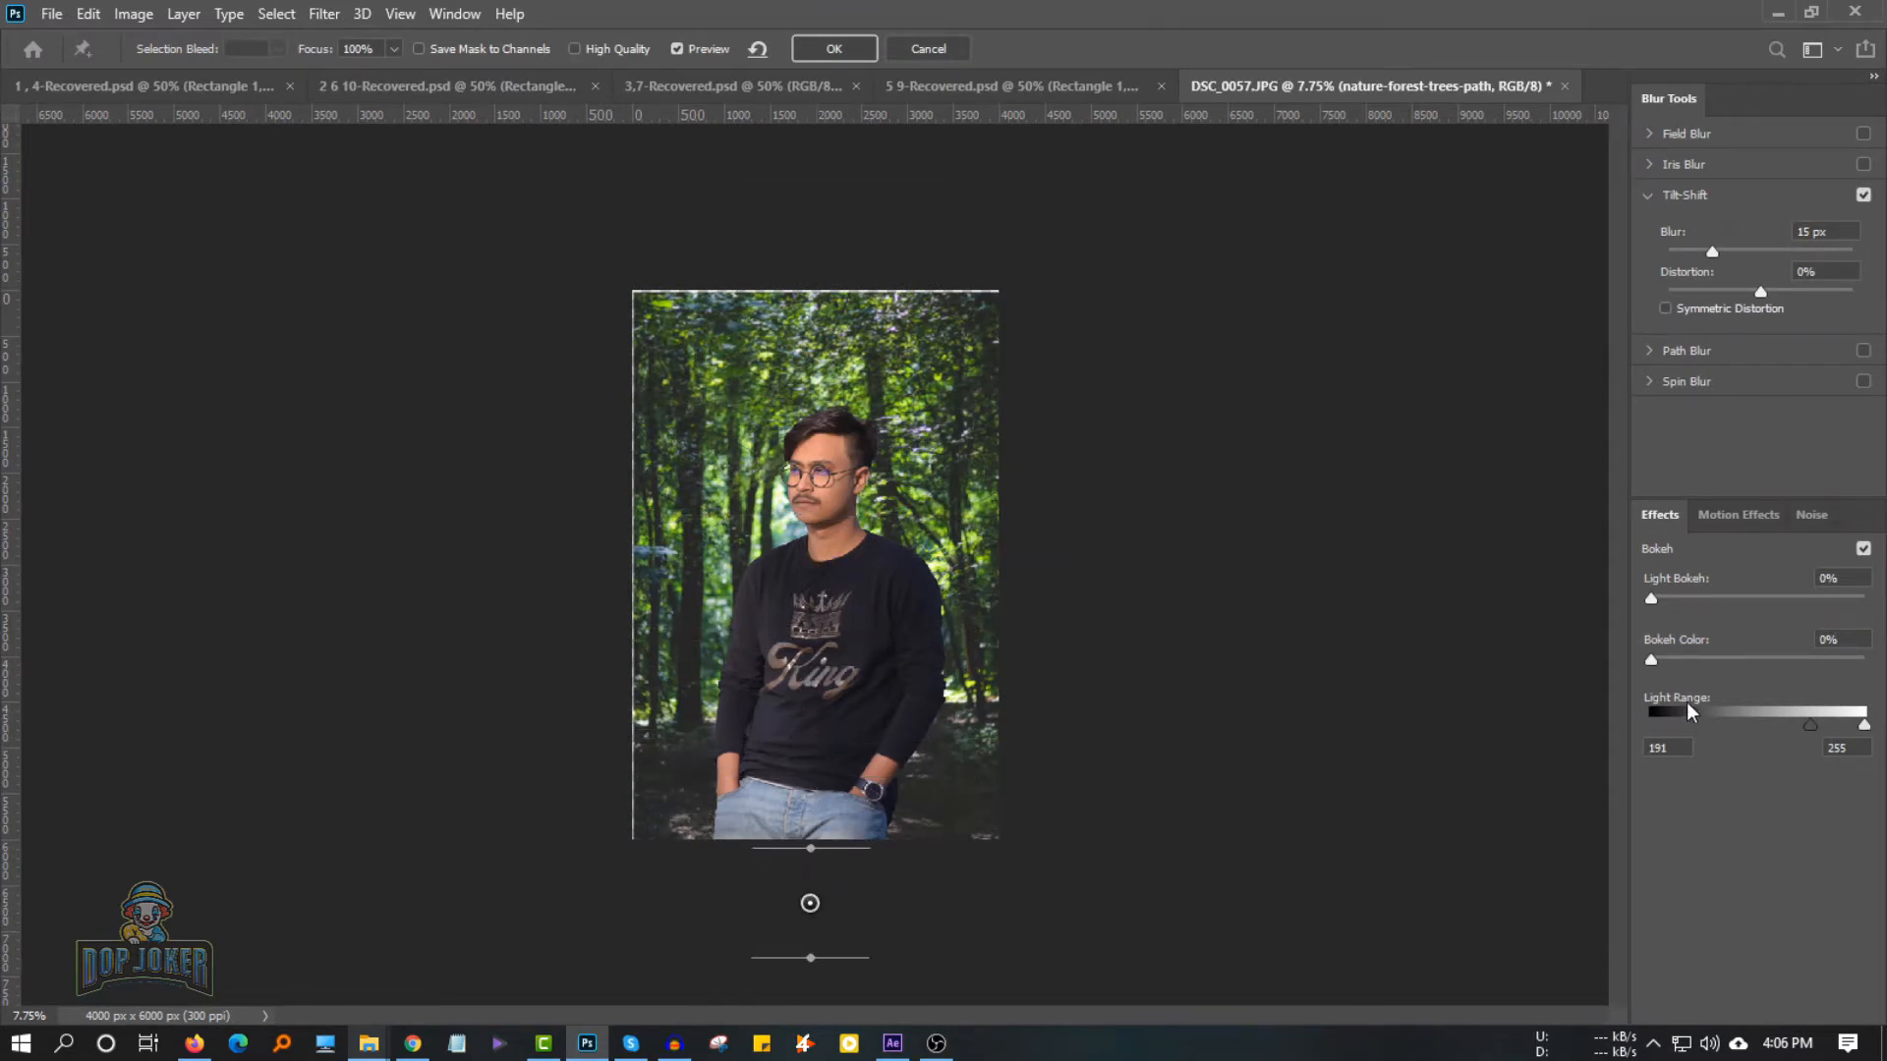
{"action": "left_click", "coordinate": [834, 50]}
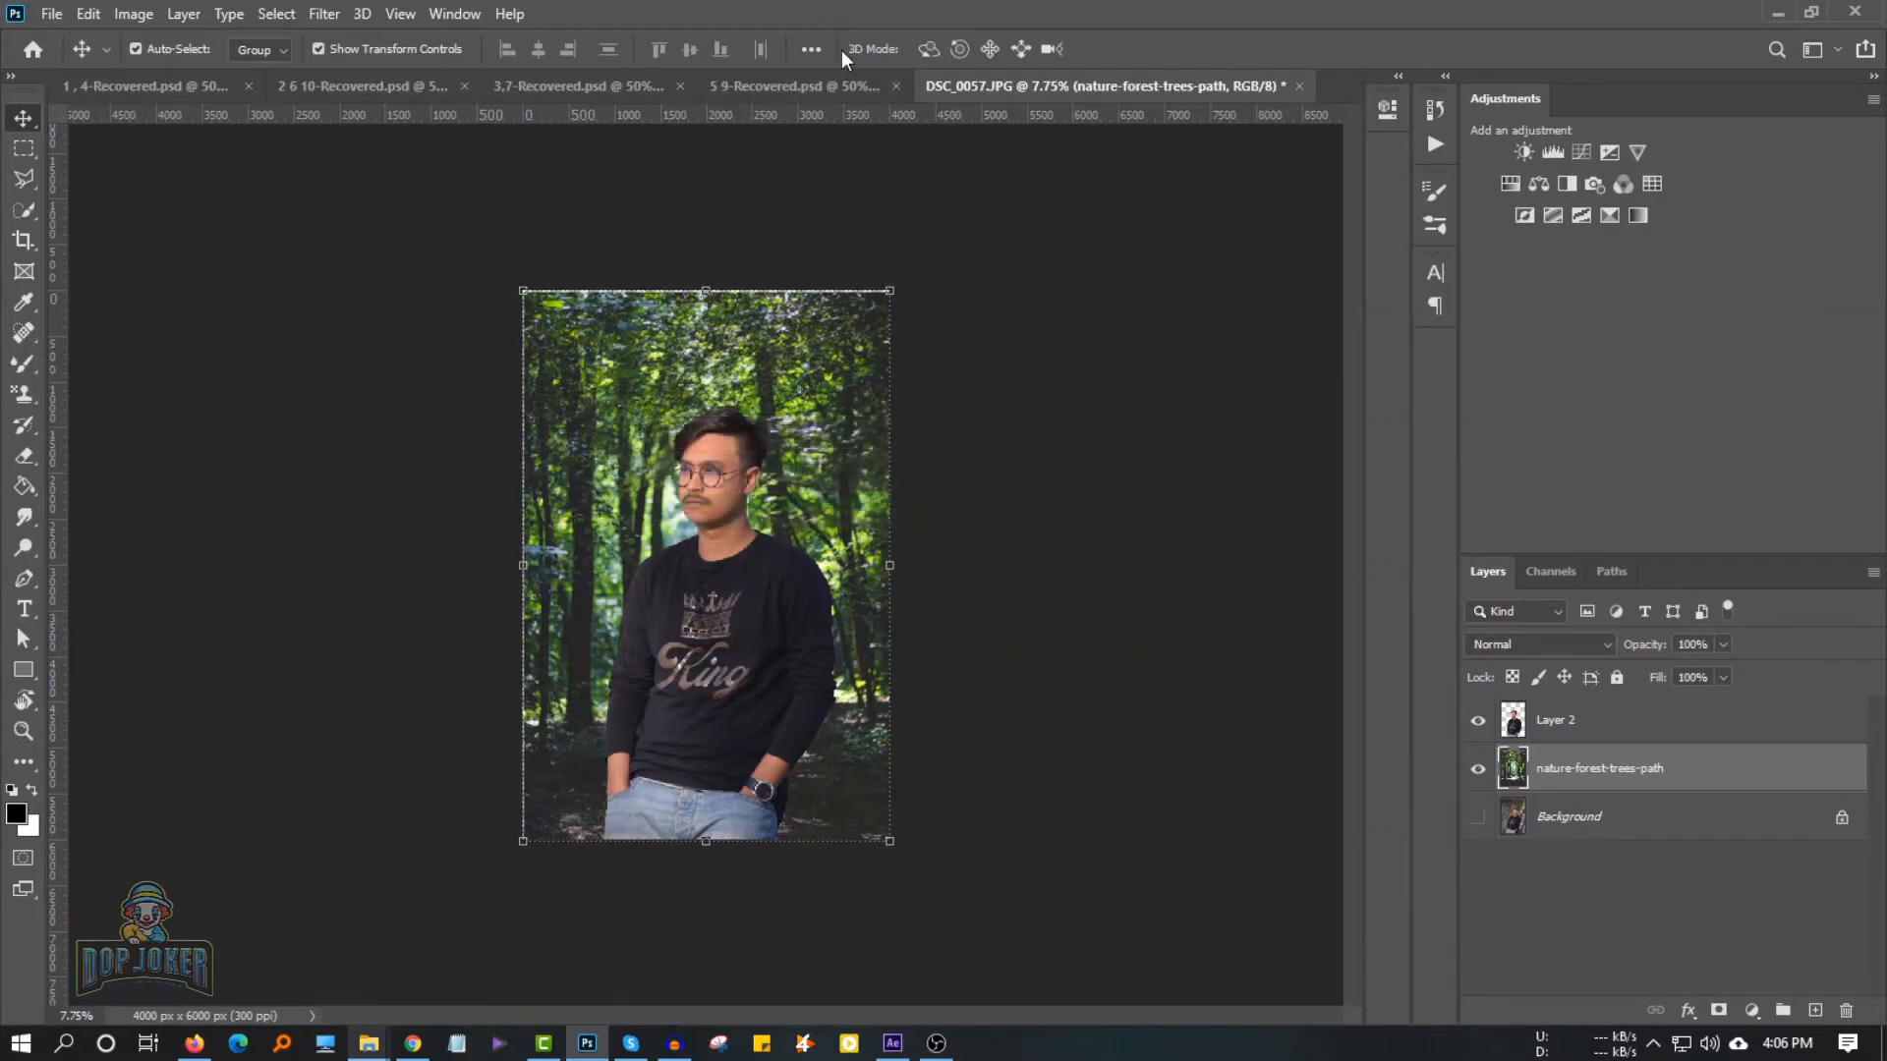
Darken the man's layer slightly with a Brightness/Contrast adjustment
{"action": "left_click", "coordinate": [1606, 730]}
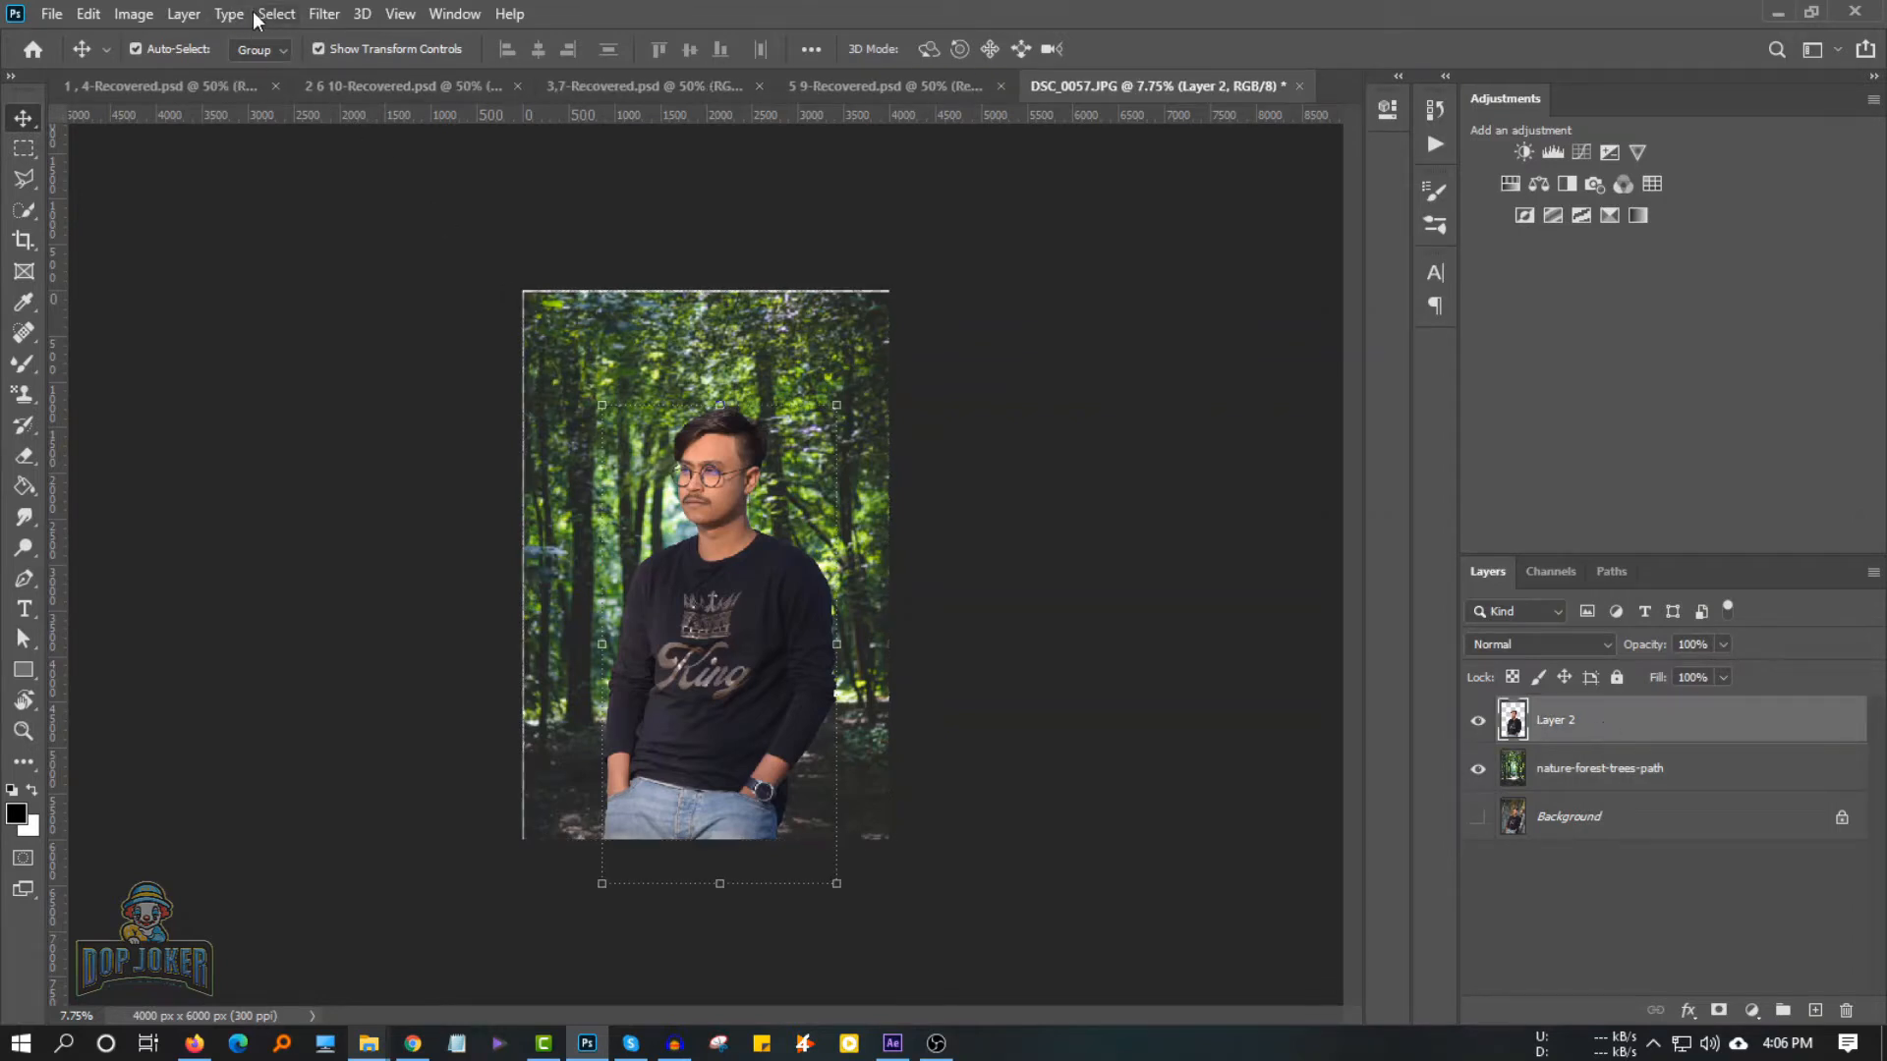
{"action": "left_click", "coordinate": [135, 16]}
{"action": "mouse_move", "coordinate": [182, 75]}
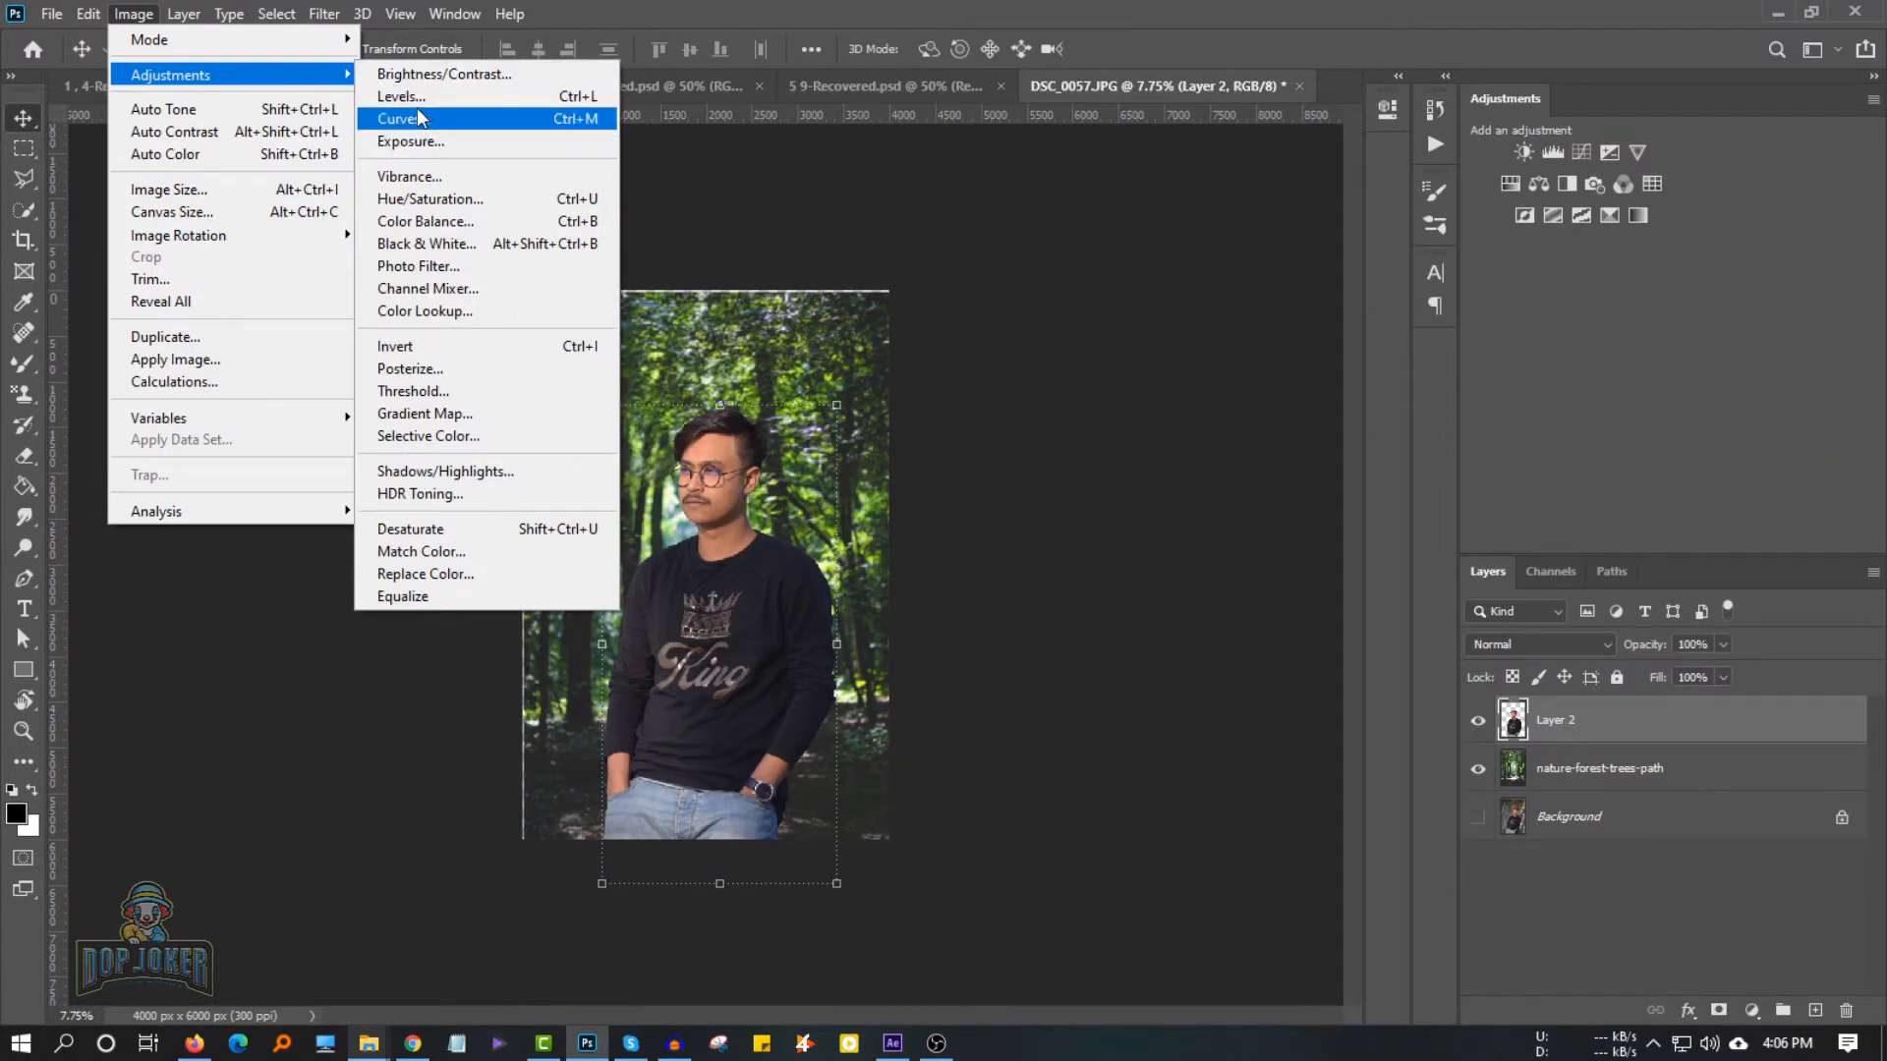
{"action": "left_click", "coordinate": [428, 77]}
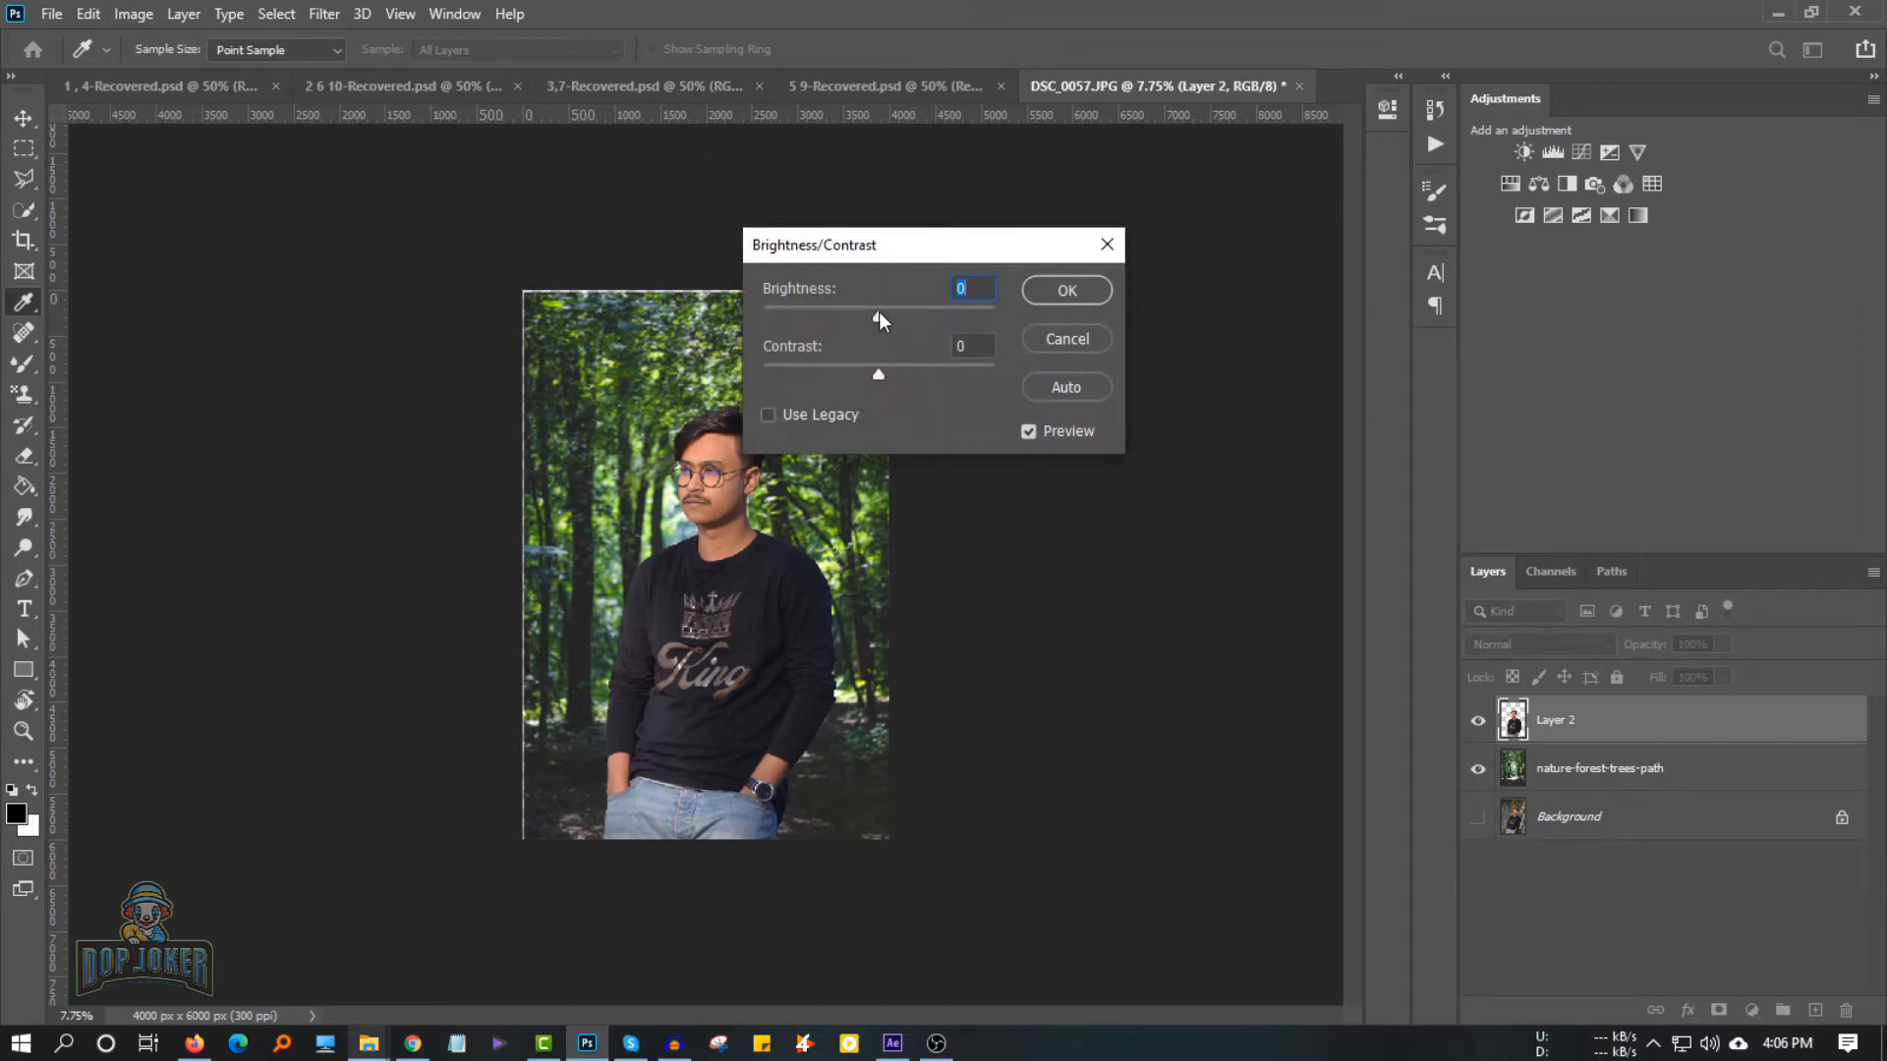
{"action": "left_click_drag", "start_coordinate": [879, 312], "coordinate": [840, 376]}
{"action": "left_click", "coordinate": [1083, 297]}
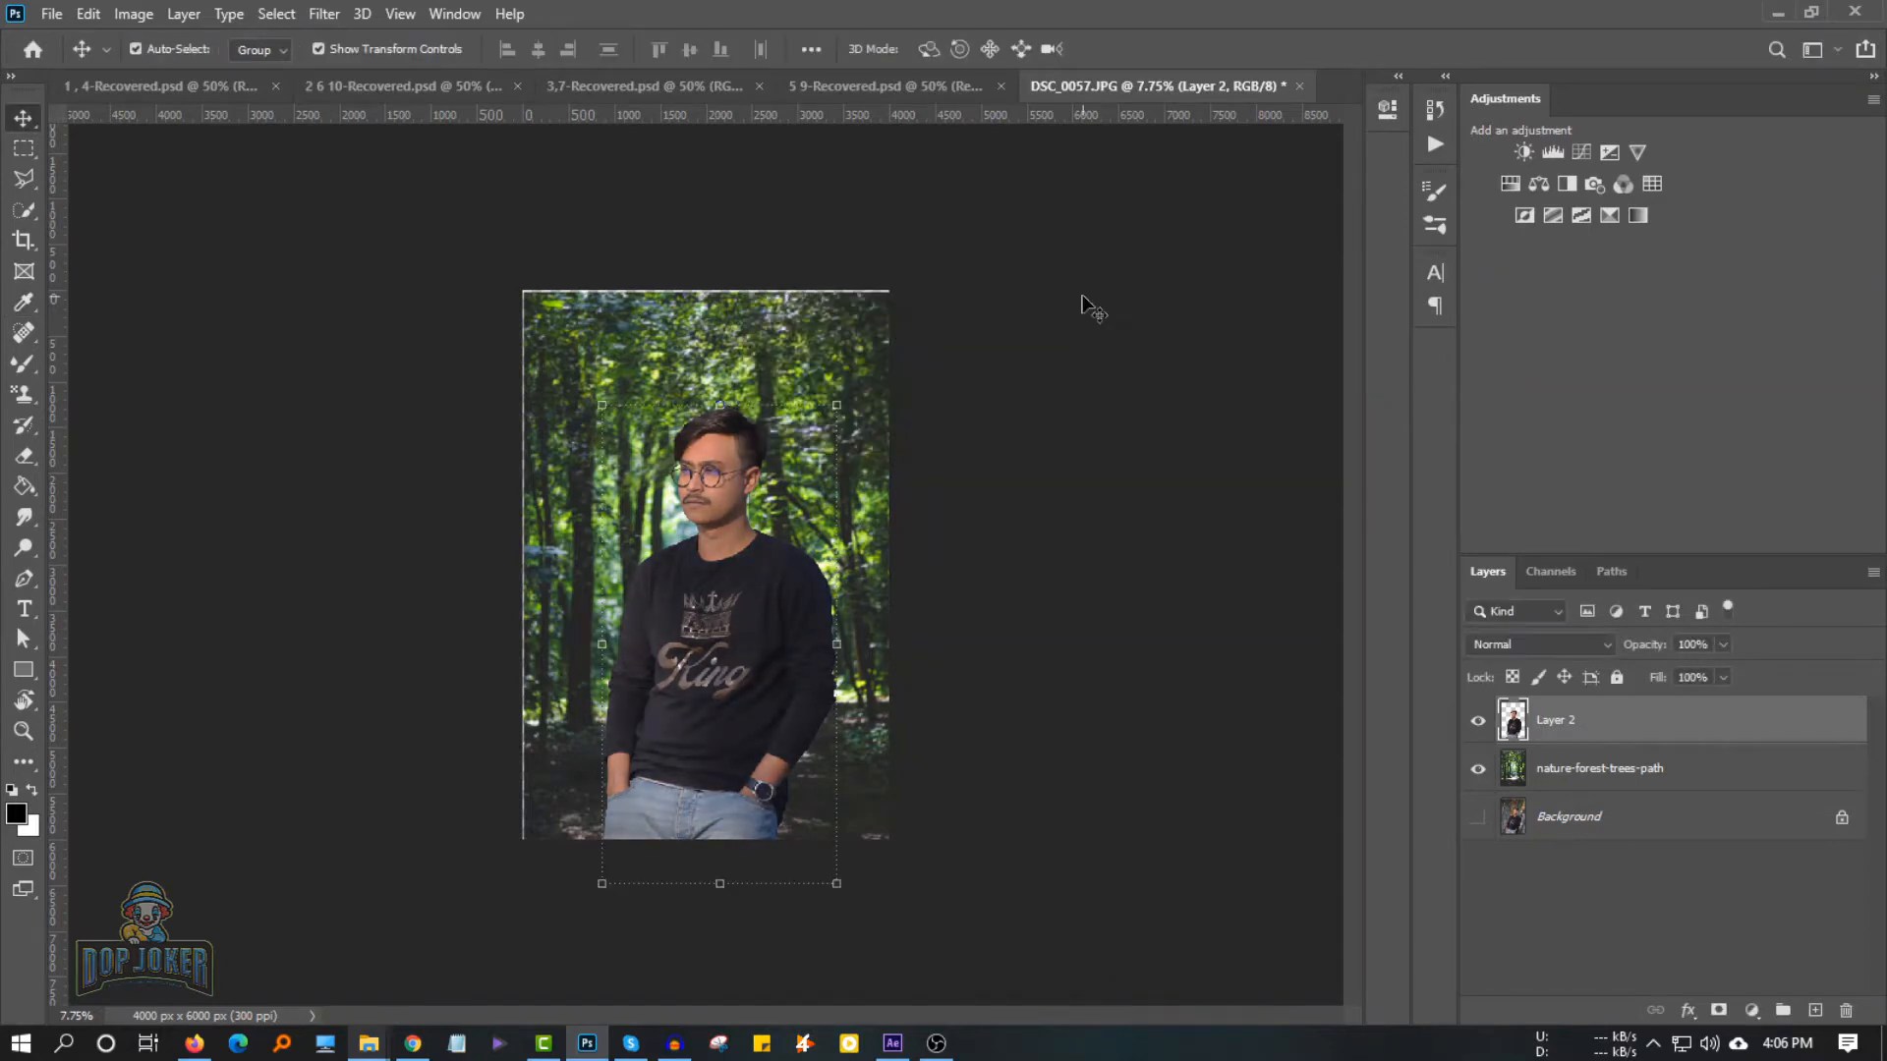
Adjust the man's layer with Hue/Saturation, setting Saturation to -18 and Lightness to -8
{"action": "left_click", "coordinate": [138, 13]}
{"action": "left_click", "coordinate": [432, 195]}
{"action": "left_click_drag", "start_coordinate": [1078, 337], "coordinate": [1057, 349]}
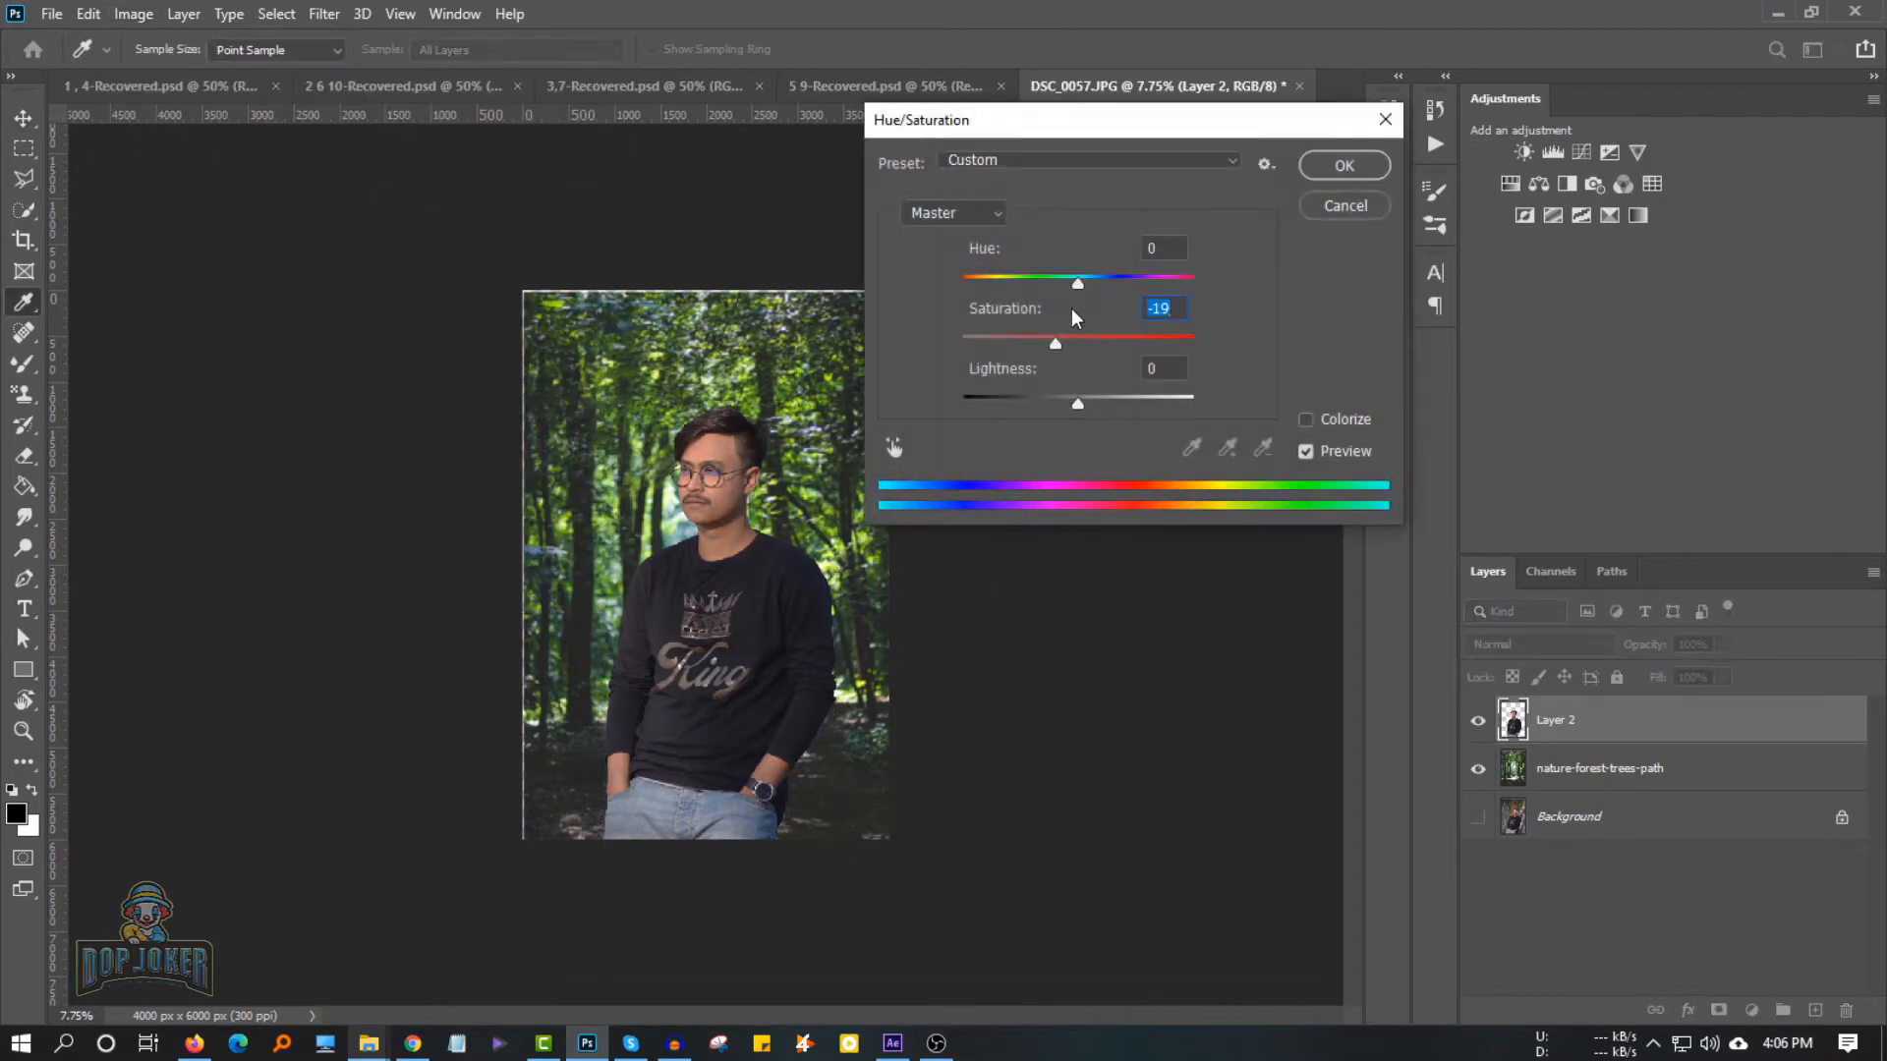
{"action": "left_click_drag", "start_coordinate": [1077, 284], "coordinate": [1062, 285]}
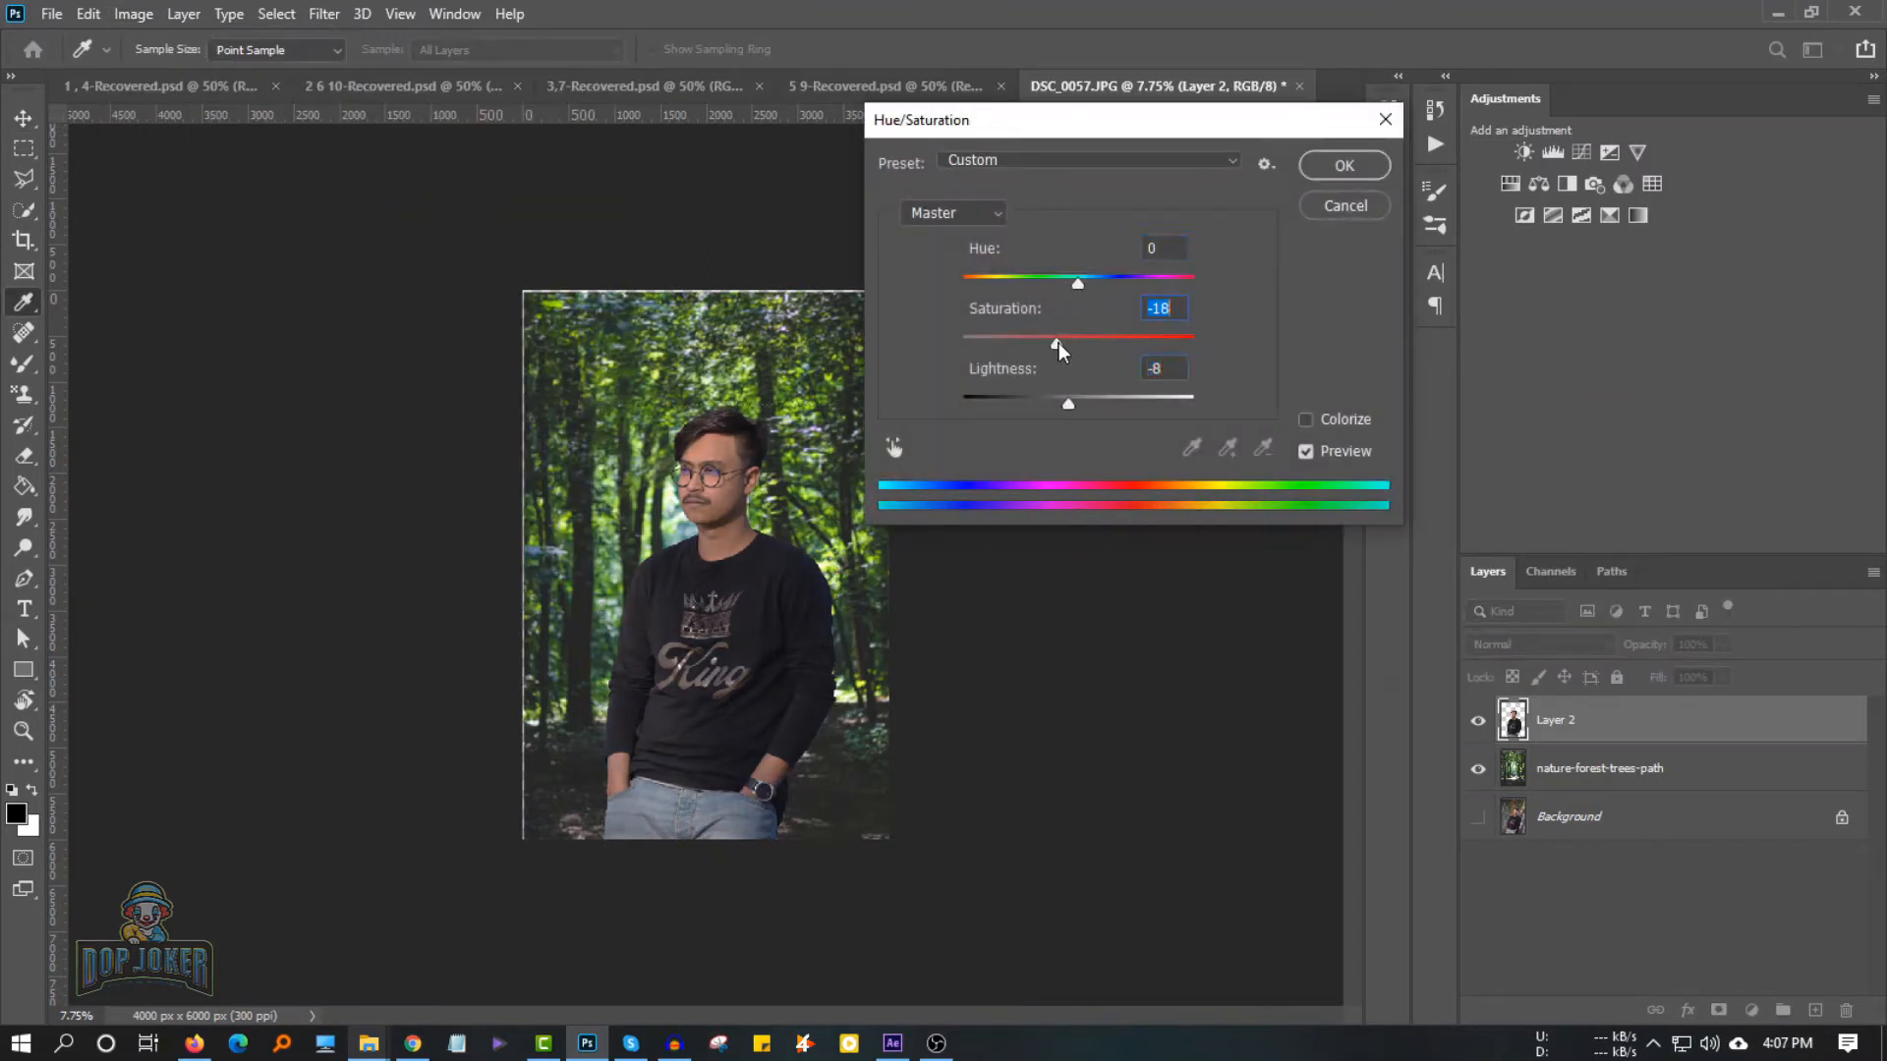
{"action": "left_click", "coordinate": [1343, 165]}
{"action": "key", "text": "v"}
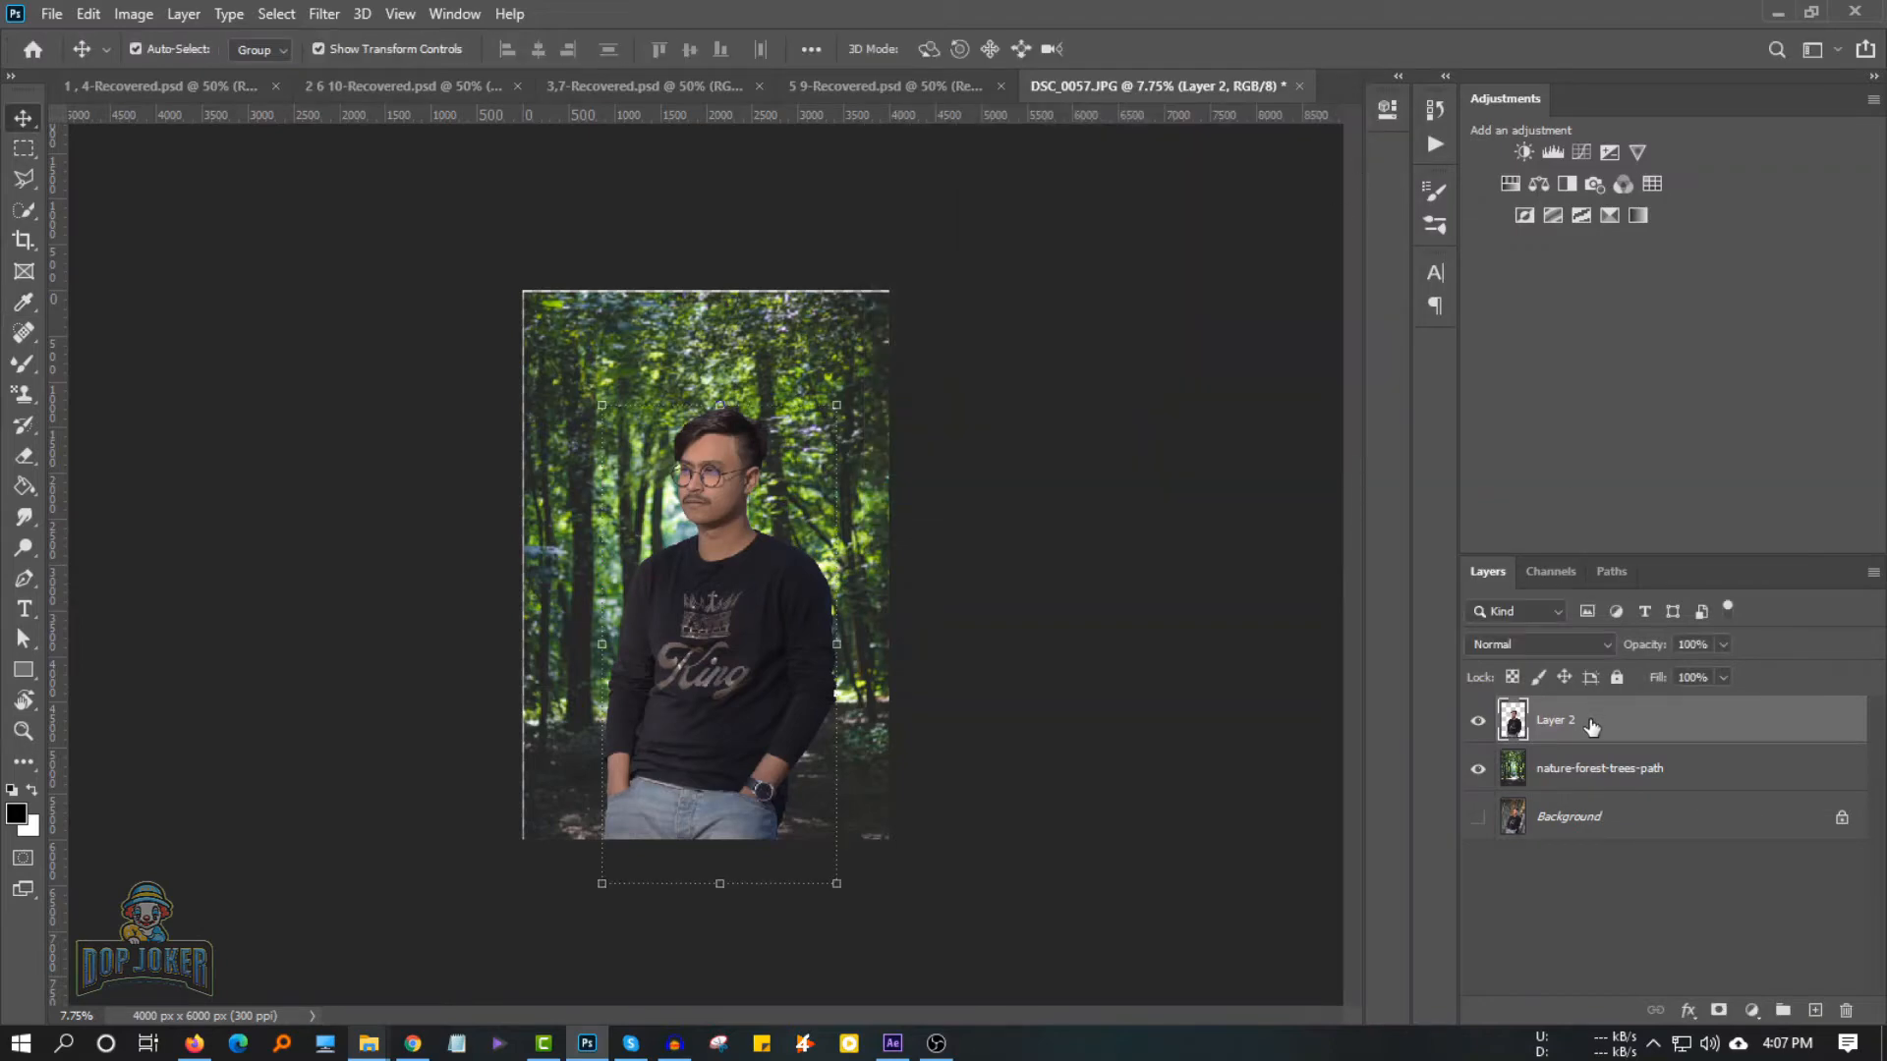
Place the 6-65464_desert-grass-png-steppe image over the lower-left part of the photo
{"action": "mouse_move", "coordinate": [368, 1043]}
{"action": "left_click", "coordinate": [511, 958]}
{"action": "left_click_drag", "start_coordinate": [700, 687], "coordinate": [722, 777]}
{"action": "key", "text": "Return"}
Enlarge the forest background layer to about 127% so it extends beyond the canvas sides
{"action": "left_click", "coordinate": [1602, 816]}
{"action": "key", "text": "ctrl+t"}
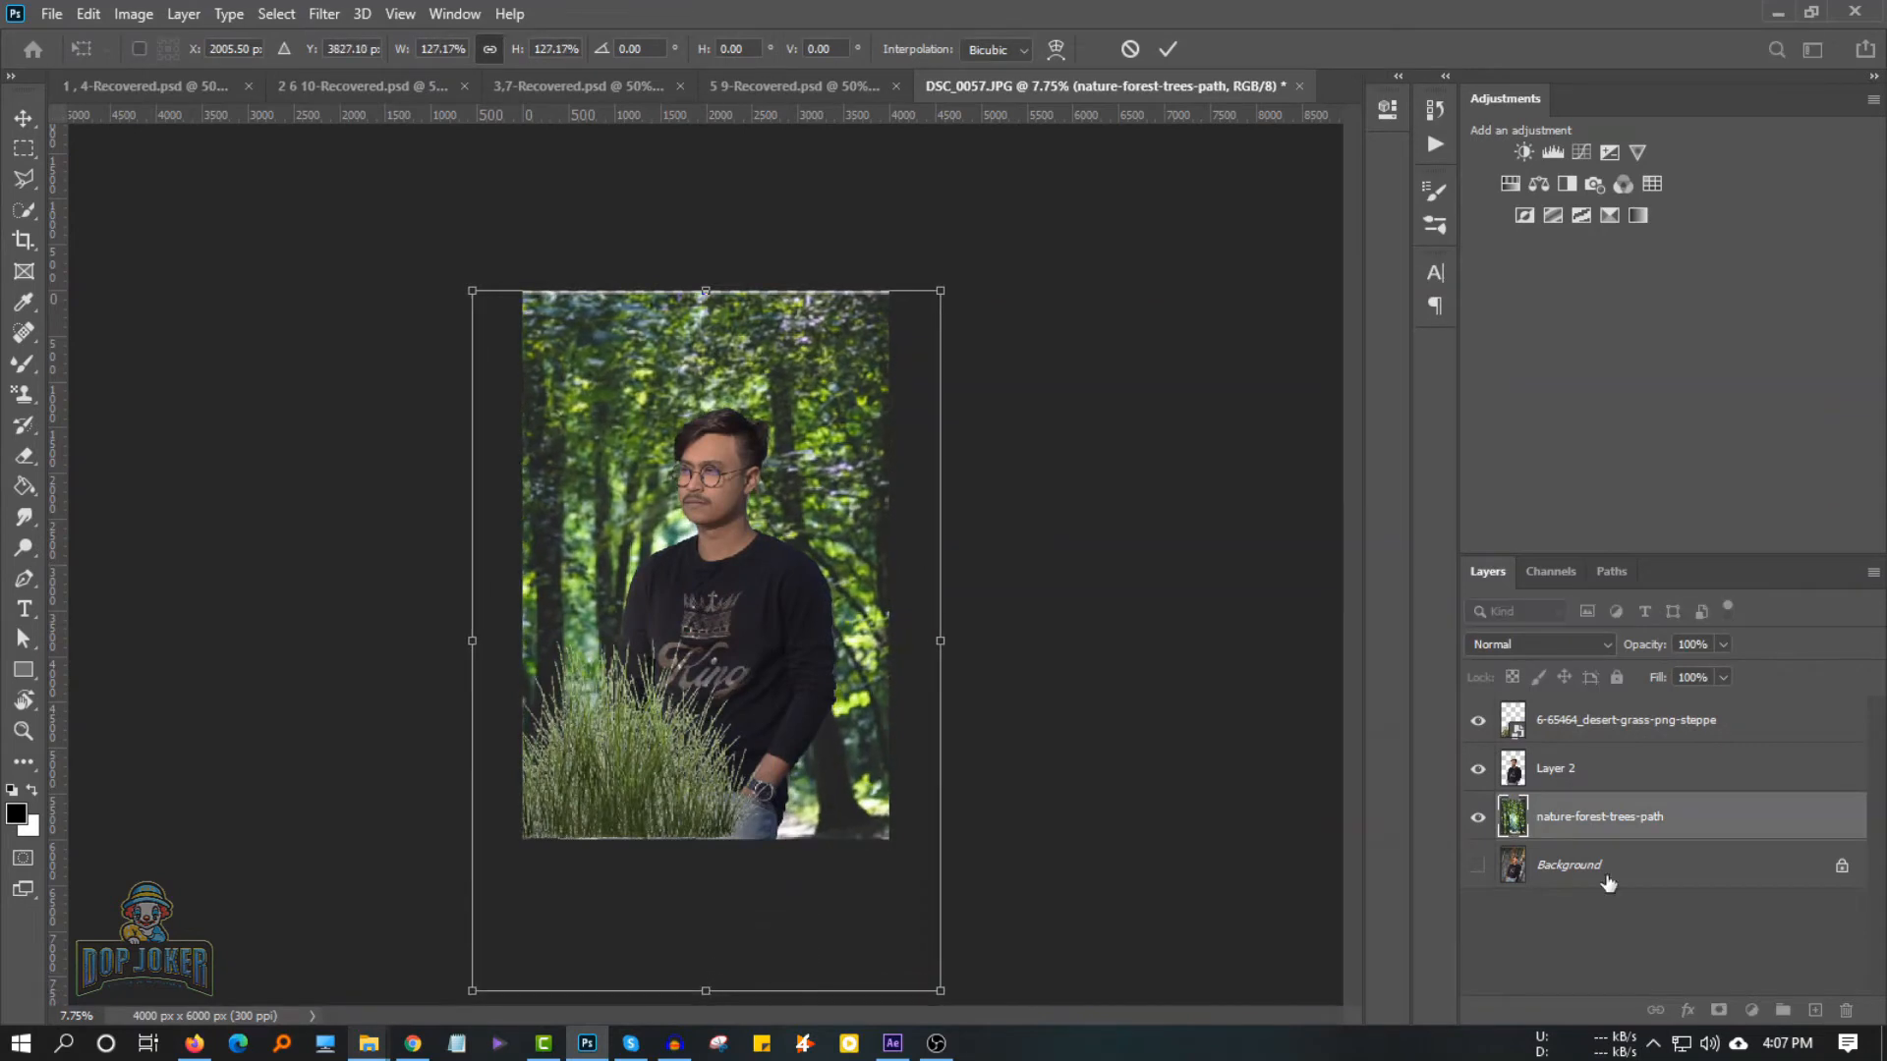
{"action": "key", "text": "Escape"}
Order the grass behind the man, duplicate it across to the photo's lower-right side, and bring another copy in front of him
{"action": "left_click", "coordinate": [1621, 719]}
{"action": "key", "text": "ctrl+bracketleft"}
{"action": "key", "text": "ctrl+j"}
{"action": "left_click_drag", "start_coordinate": [636, 794], "coordinate": [747, 796]}
{"action": "key", "text": "ctrl+j"}
{"action": "key", "text": "ctrl+bracketright"}
Resize and spread the front grass copies along the photo's lower edge to cover the man's jeans
{"action": "left_click", "coordinate": [1587, 776]}
{"action": "left_click", "coordinate": [1607, 735], "text": "shift"}
{"action": "key", "text": "ctrl+t"}
{"action": "left_click_drag", "start_coordinate": [706, 654], "coordinate": [705, 739]}
{"action": "left_click_drag", "start_coordinate": [804, 813], "coordinate": [540, 834]}
{"action": "key", "text": "Return"}
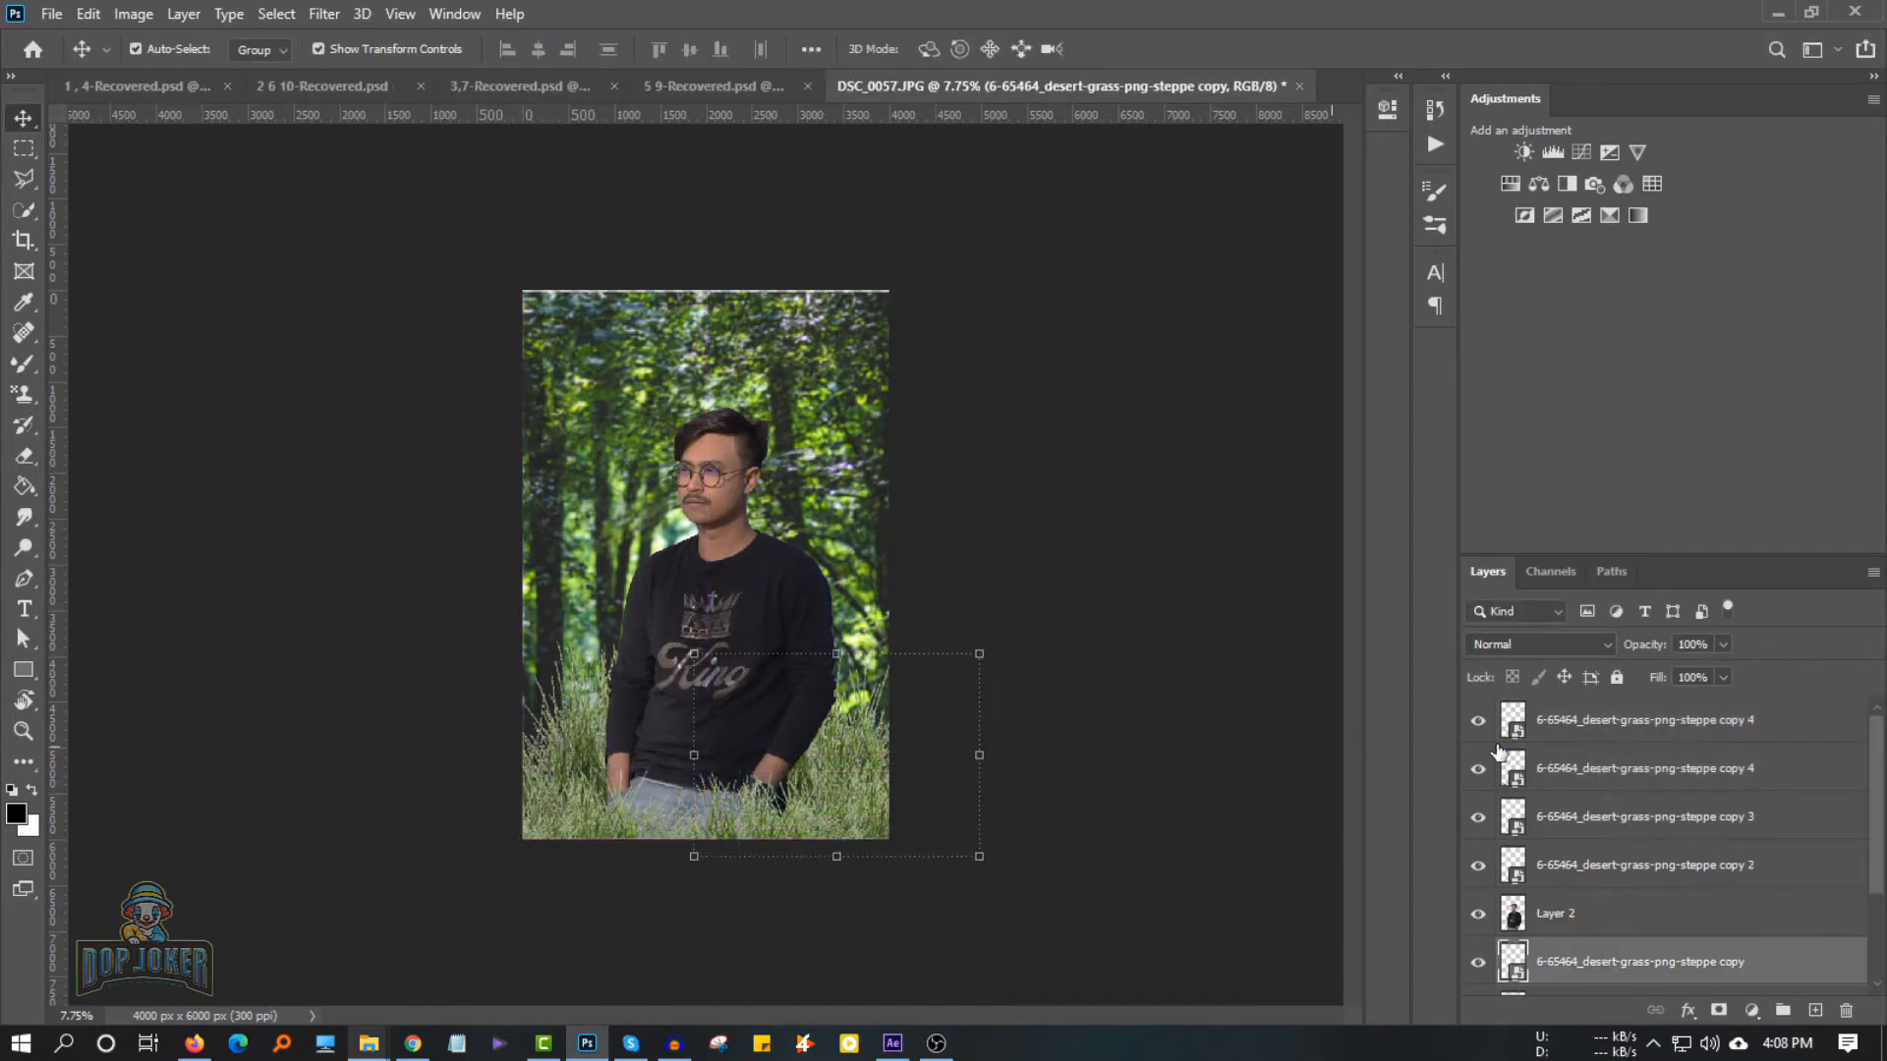
Merge the two grass layers behind the man into one layer
{"action": "left_click", "coordinate": [1616, 729]}
{"action": "scroll", "coordinate": [1615, 905], "scroll_direction": "down", "scroll_amount": 3}
{"action": "left_click", "coordinate": [1600, 845]}
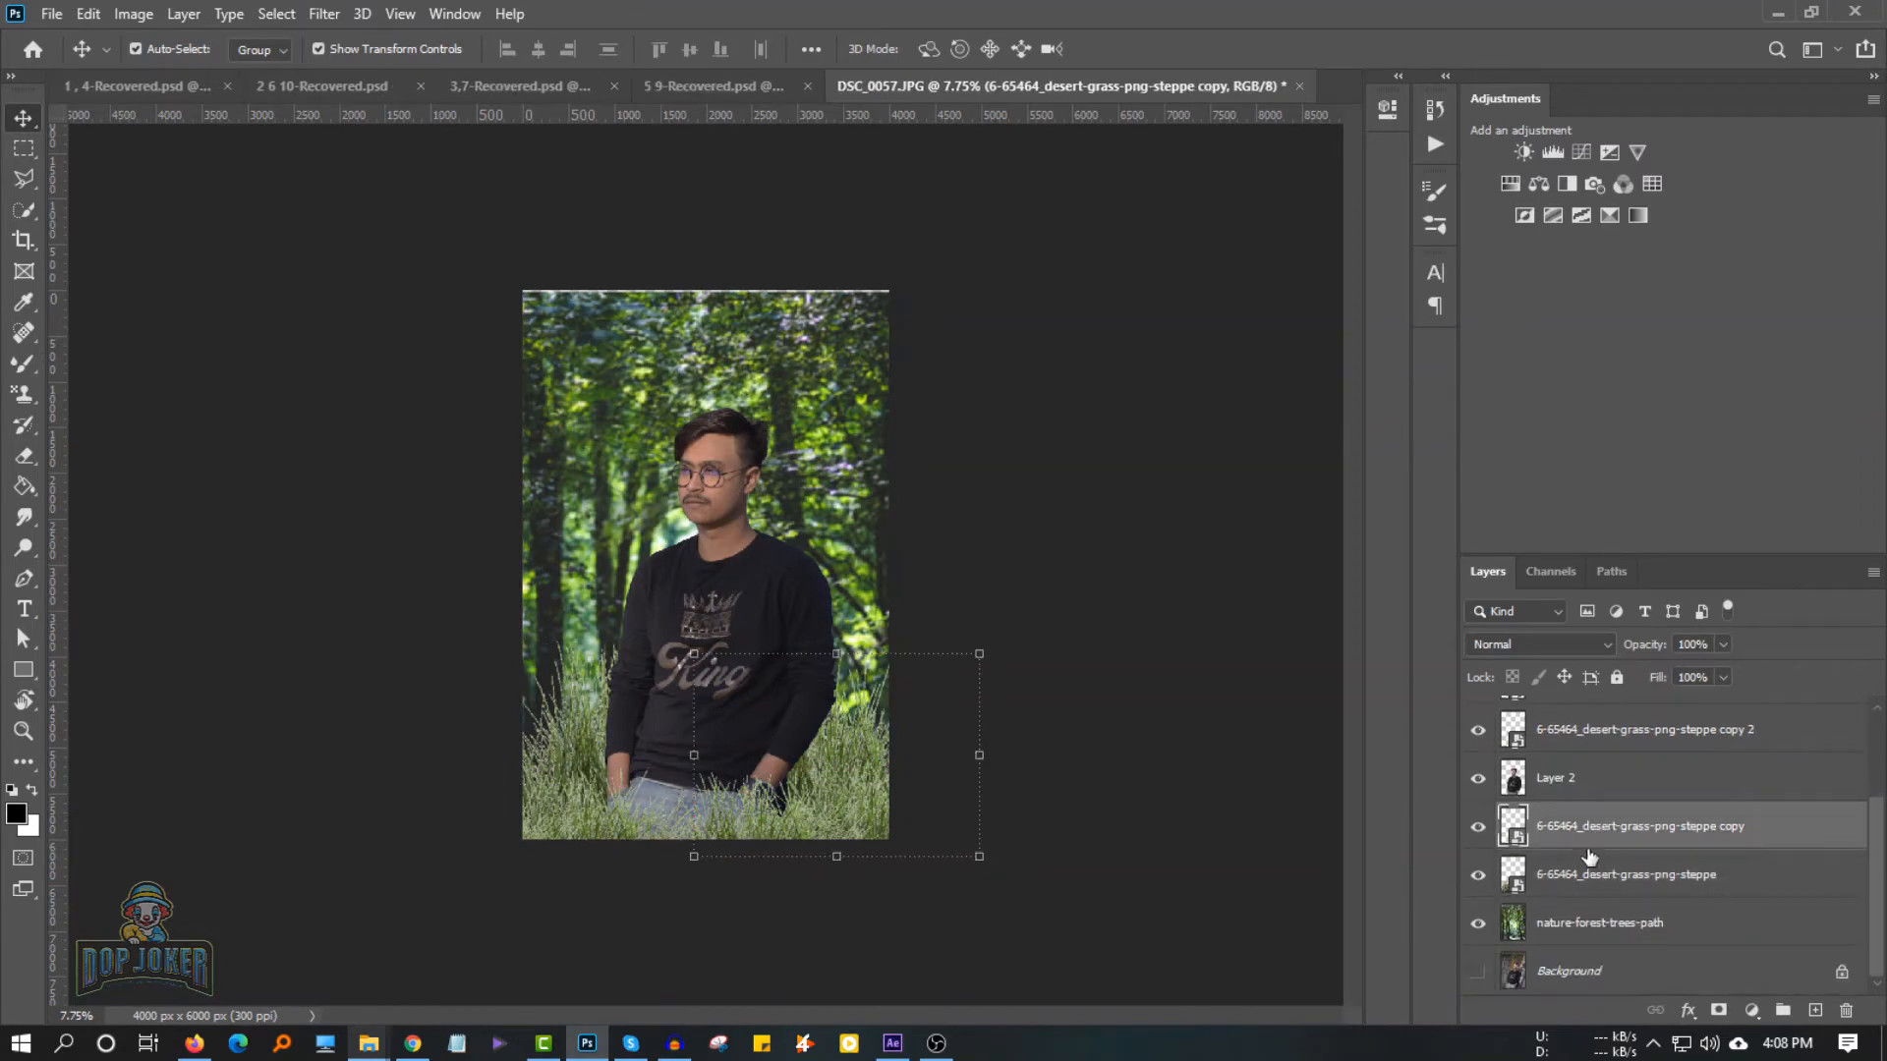
{"action": "left_click", "coordinate": [1592, 874], "text": "shift"}
{"action": "key", "text": "ctrl+e"}
Darken the merged grass behind the man with Curves and set its Saturation to +24
{"action": "left_click", "coordinate": [133, 14]}
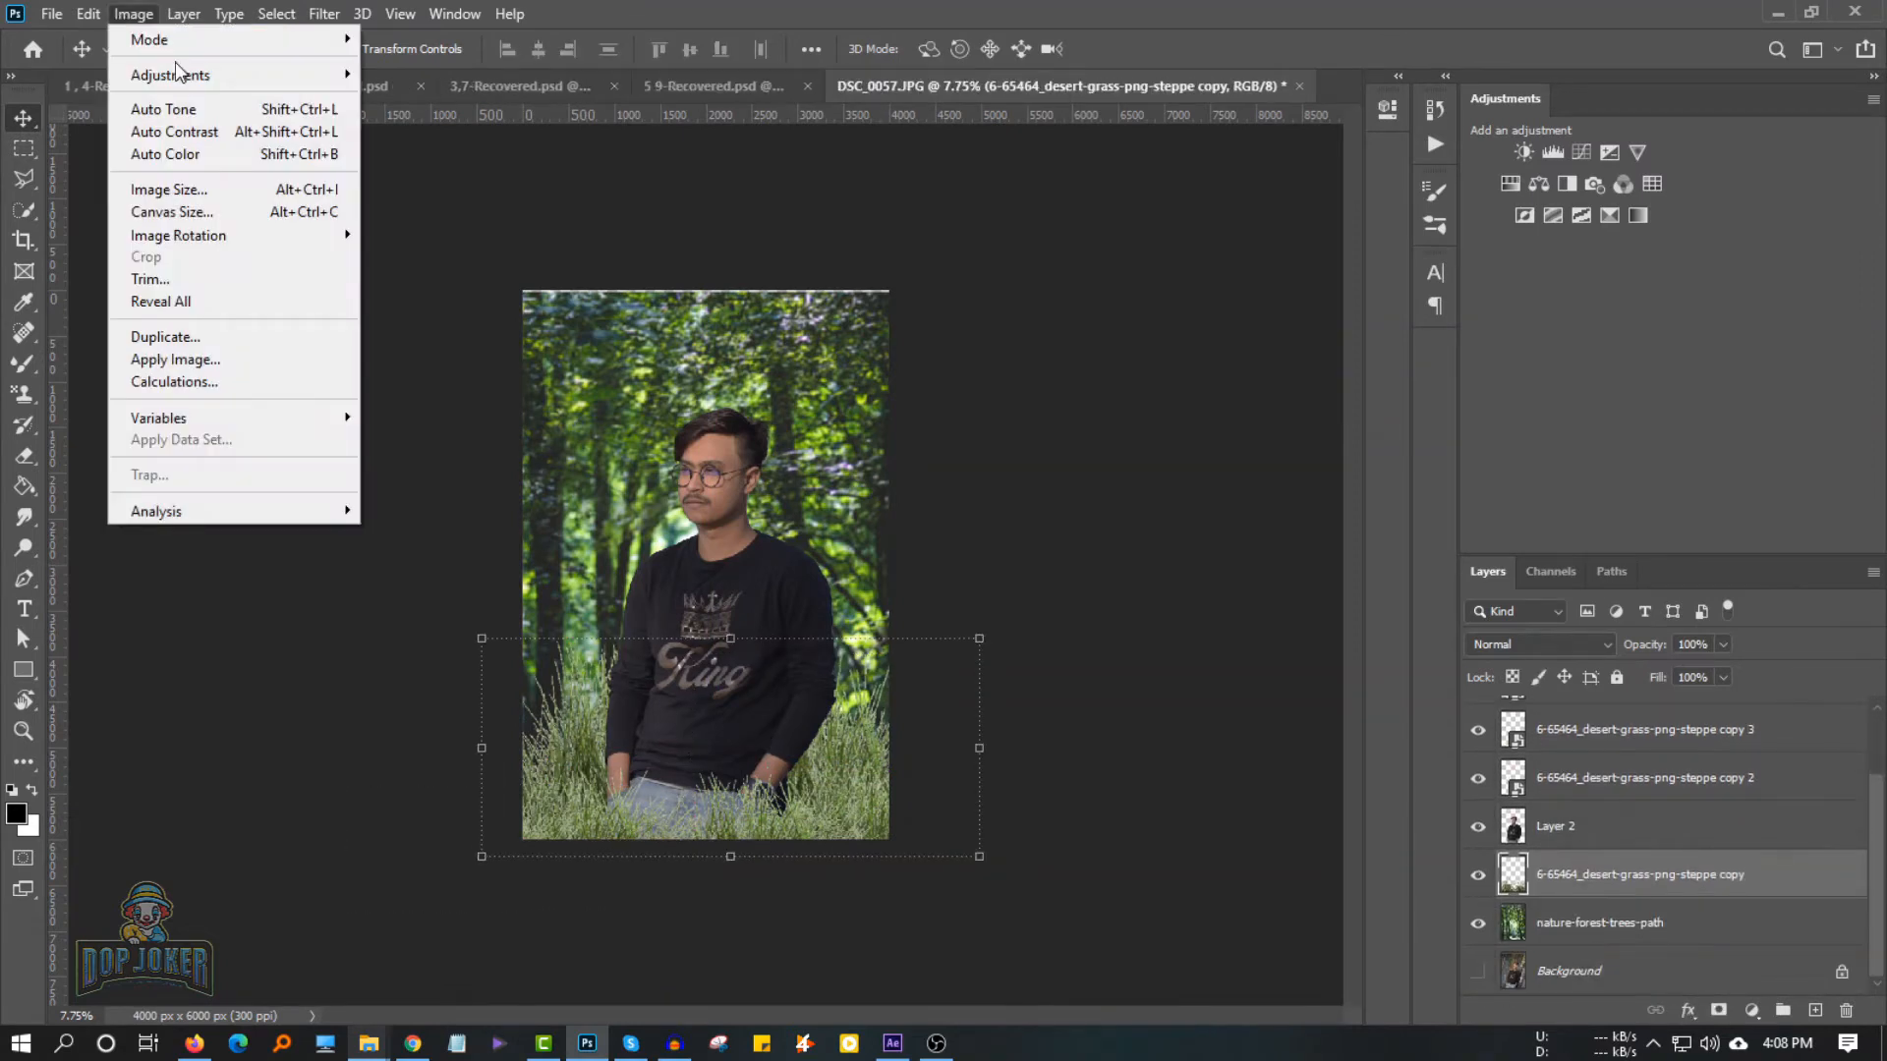
{"action": "left_click", "coordinate": [393, 120]}
{"action": "left_click_drag", "start_coordinate": [1068, 414], "coordinate": [1118, 373]}
{"action": "left_click", "coordinate": [1532, 204]}
{"action": "left_click", "coordinate": [133, 14]}
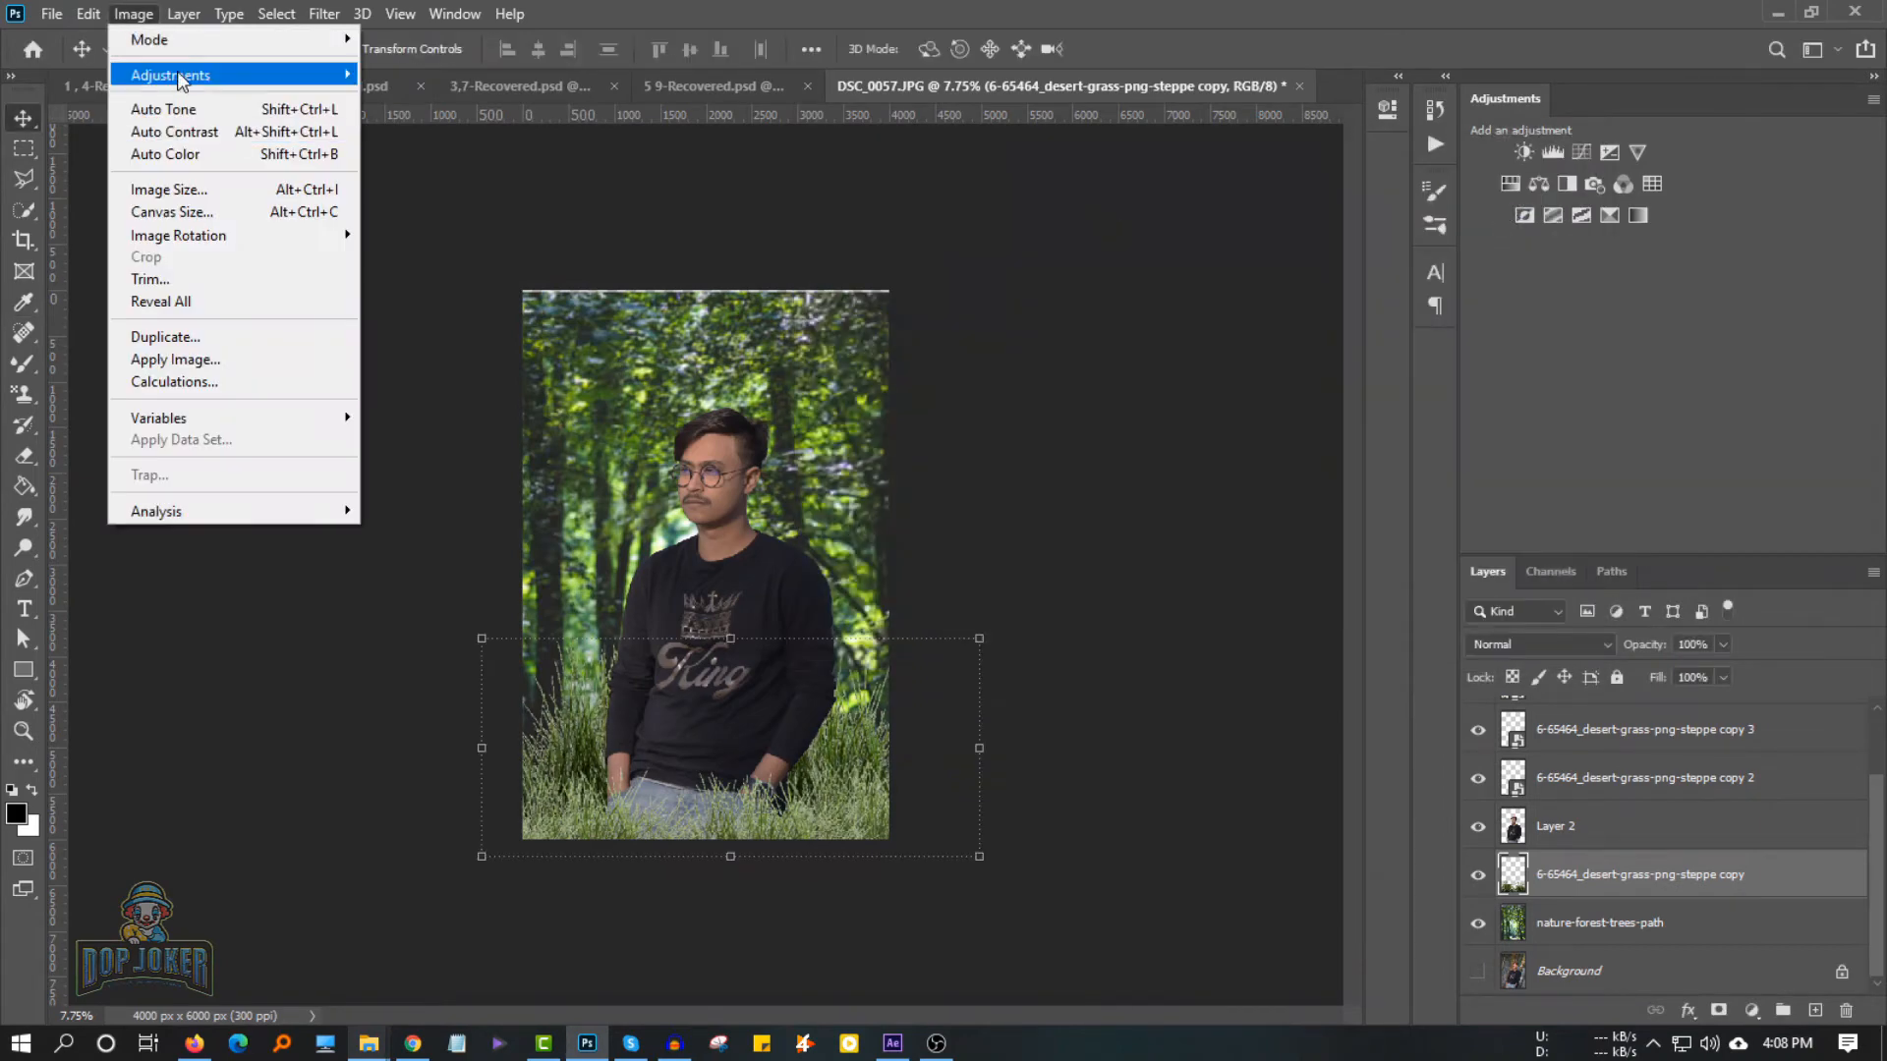
{"action": "left_click", "coordinate": [403, 201]}
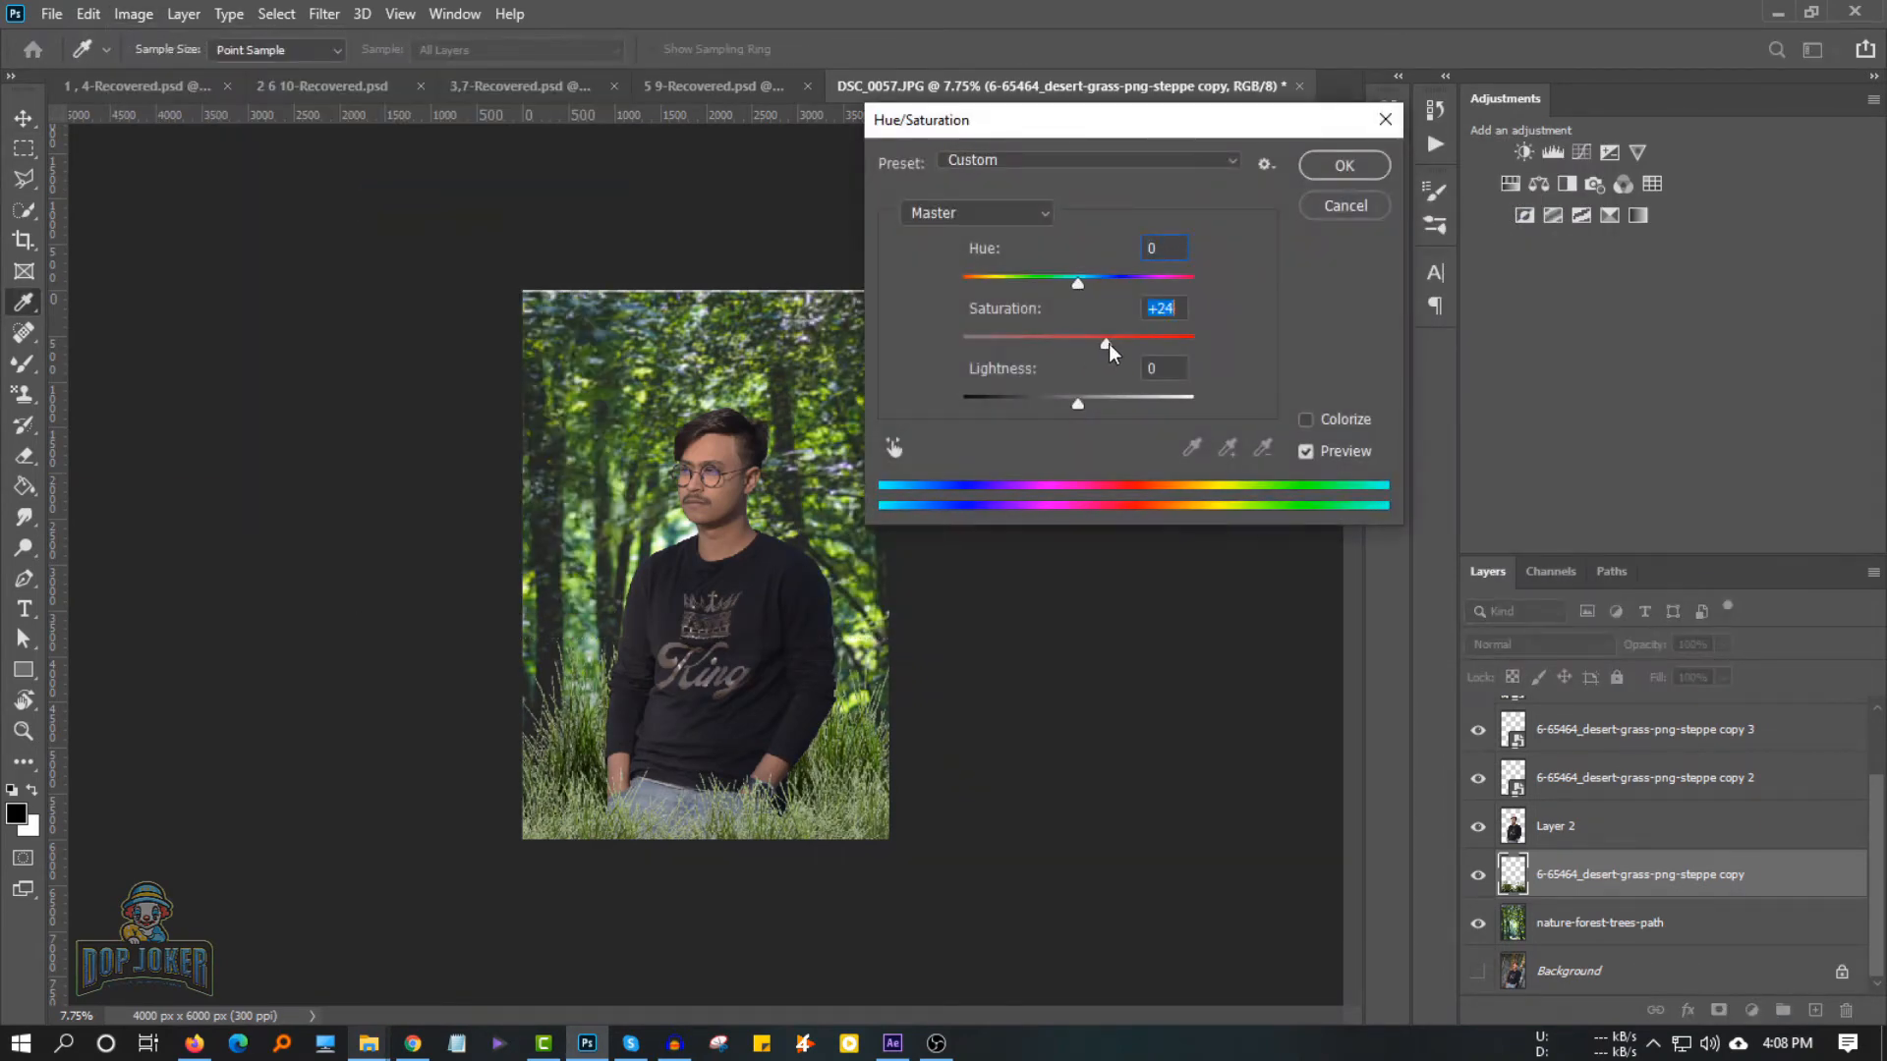
{"action": "left_click", "coordinate": [1344, 165]}
Merge the four grass copies in front of the man into one layer
{"action": "left_click", "coordinate": [1612, 777]}
{"action": "scroll", "coordinate": [1612, 813], "scroll_direction": "up", "scroll_amount": 1}
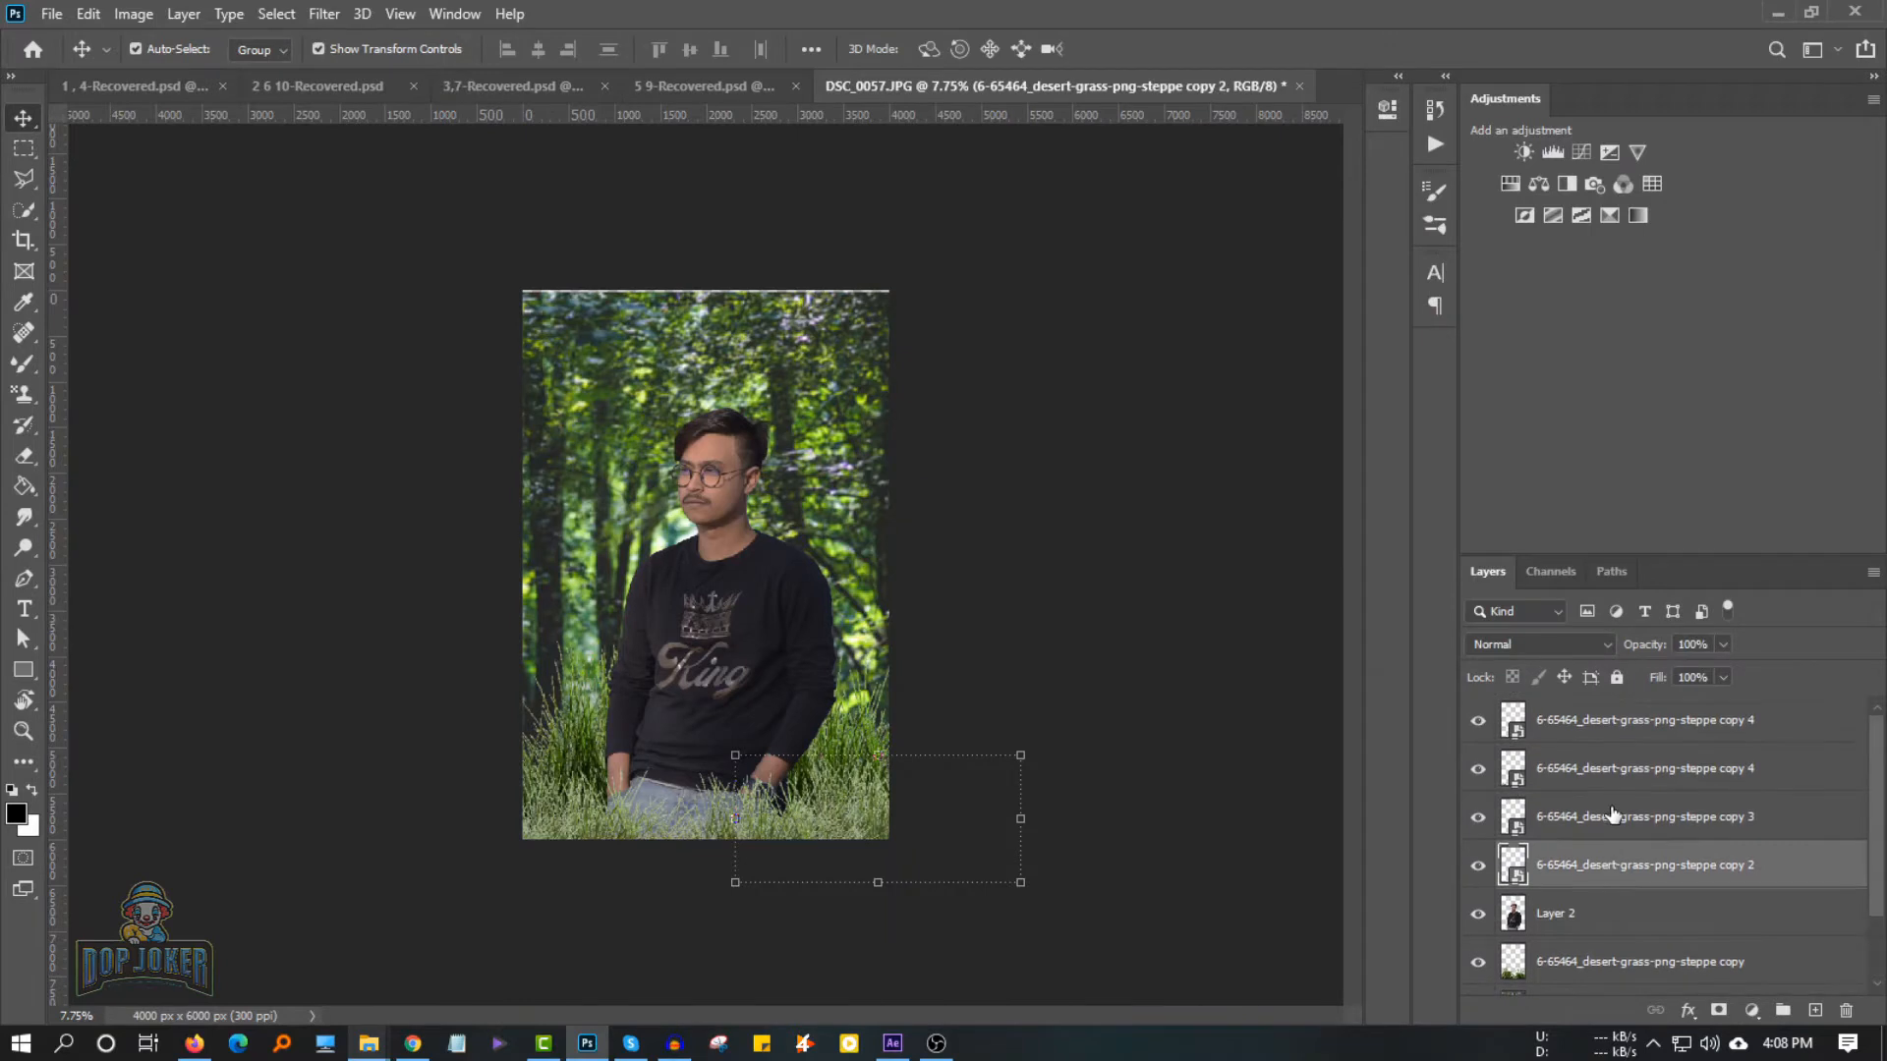
{"action": "left_click", "coordinate": [1594, 723], "text": "shift"}
{"action": "key", "text": "ctrl+e"}
Darken the merged foreground grass with a Curves adjustment
{"action": "left_click", "coordinate": [134, 14]}
{"action": "left_click", "coordinate": [393, 120]}
{"action": "left_click_drag", "start_coordinate": [1091, 391], "coordinate": [1097, 411]}
{"action": "left_click_drag", "start_coordinate": [955, 519], "coordinate": [954, 530]}
{"action": "left_click", "coordinate": [1532, 204]}
Raise the foreground grass's saturation slightly with Hue/Saturation
{"action": "left_click", "coordinate": [134, 13]}
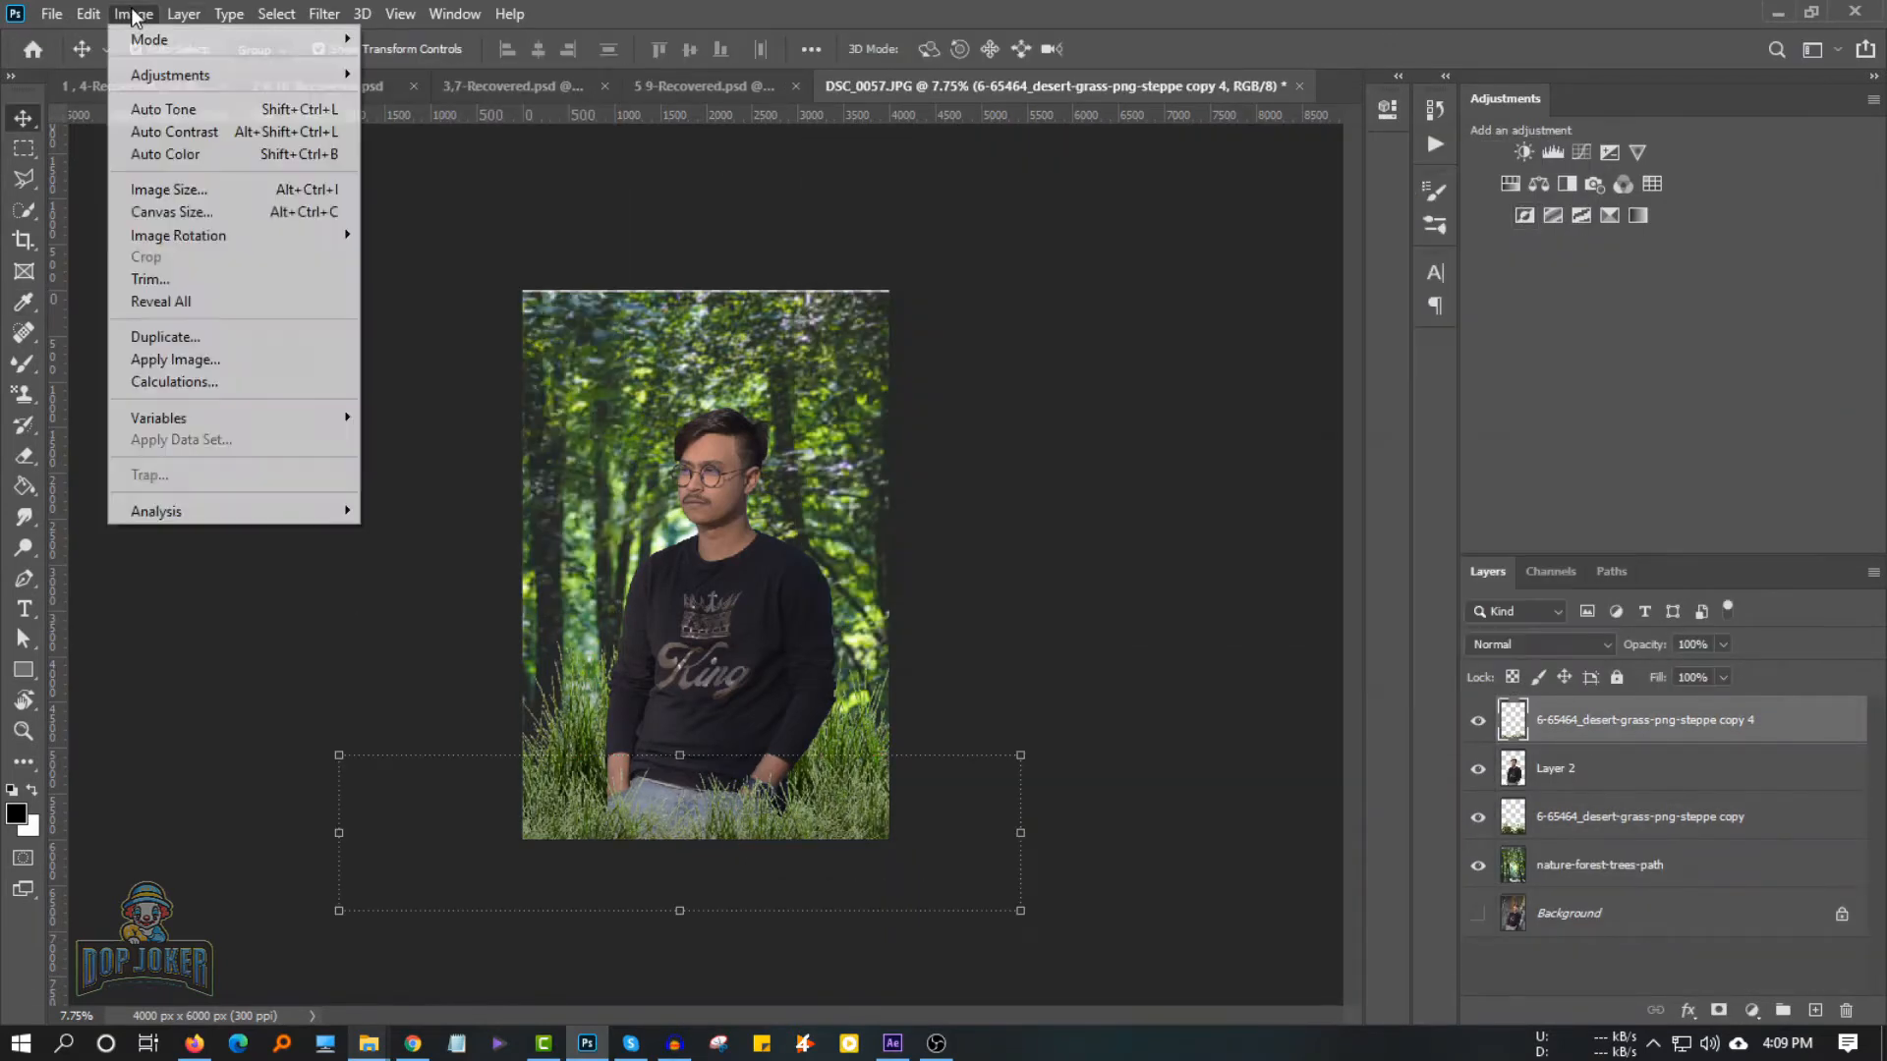
{"action": "left_click", "coordinate": [413, 193]}
{"action": "left_click_drag", "start_coordinate": [1104, 342], "coordinate": [1083, 345]}
{"action": "left_click", "coordinate": [1335, 167]}
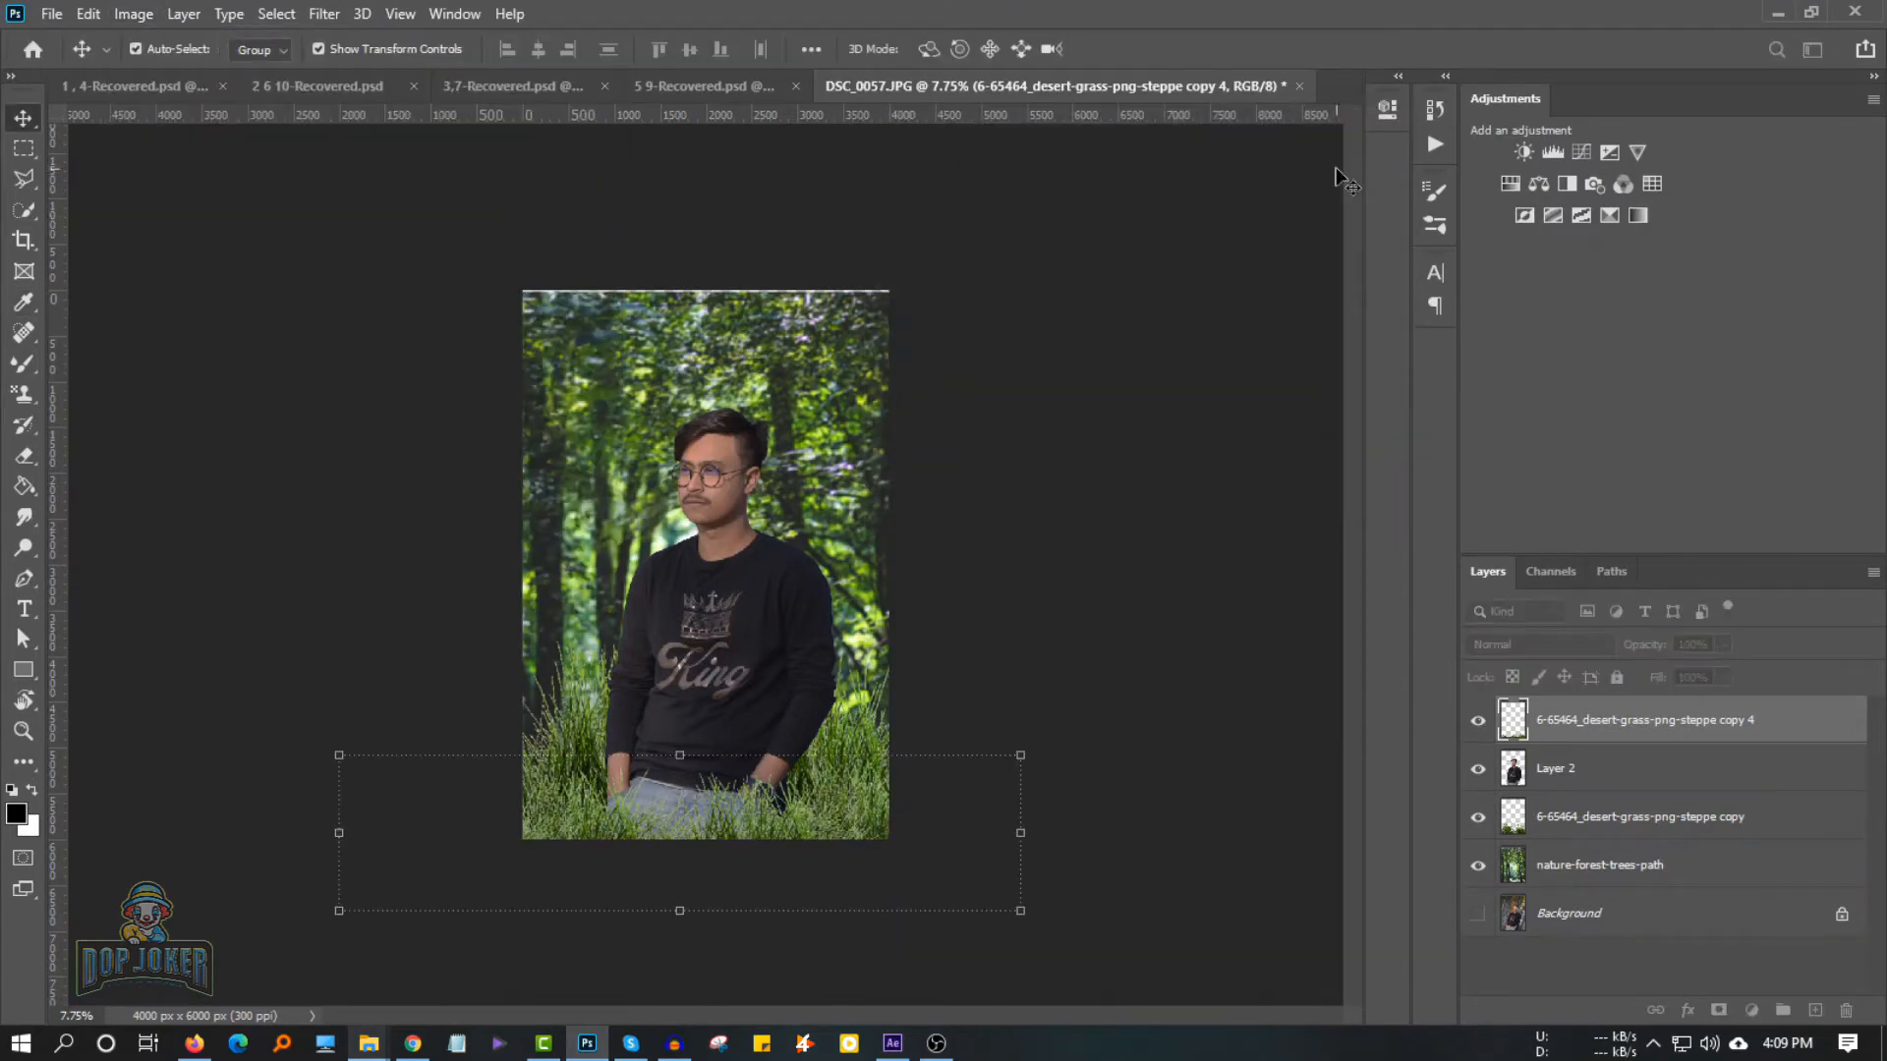
Scale the man's layer up to about 102.5%
{"action": "left_click", "coordinate": [1606, 776]}
{"action": "left_click_drag", "start_coordinate": [725, 404], "coordinate": [726, 395]}
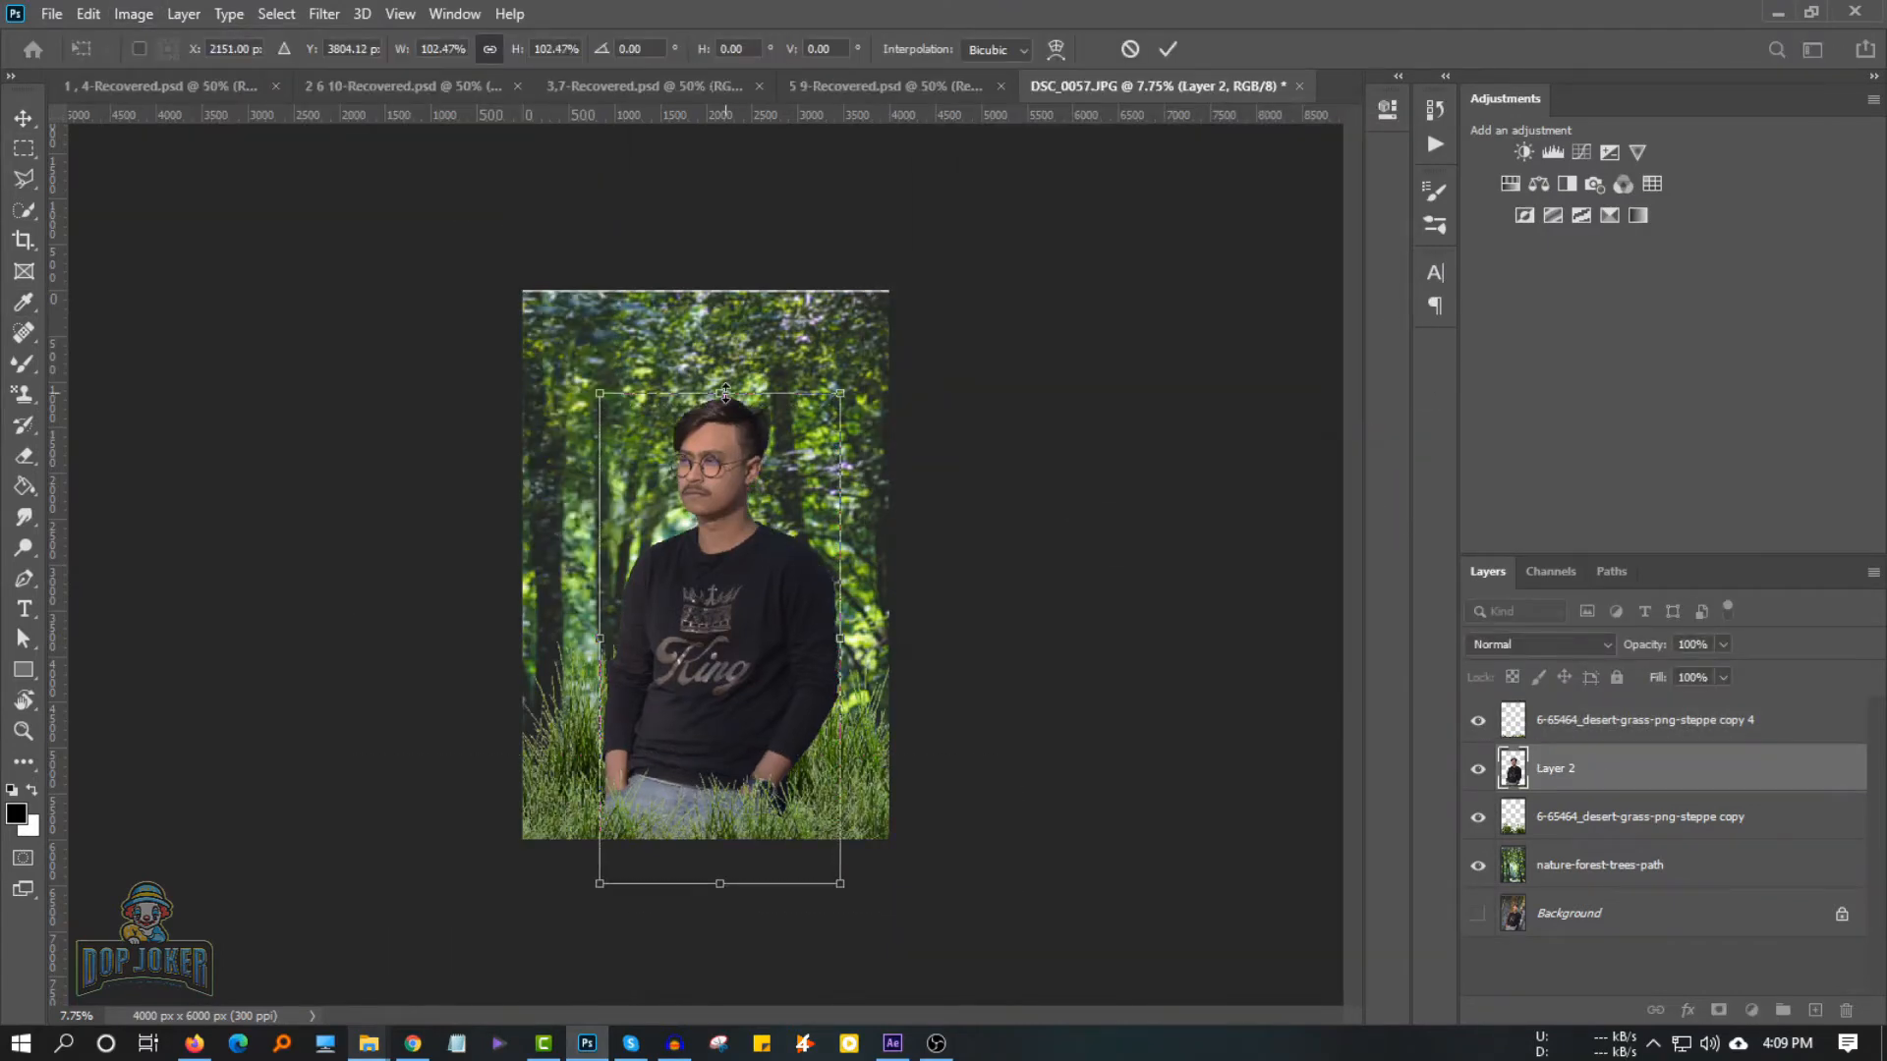
Place the 11-114245 beach grass image, rotate it into the photo's lower-left corner, and order it above all layers
{"action": "left_click", "coordinate": [501, 973]}
{"action": "left_click_drag", "start_coordinate": [444, 580], "coordinate": [1006, 688]}
{"action": "left_click_drag", "start_coordinate": [763, 659], "coordinate": [846, 796]}
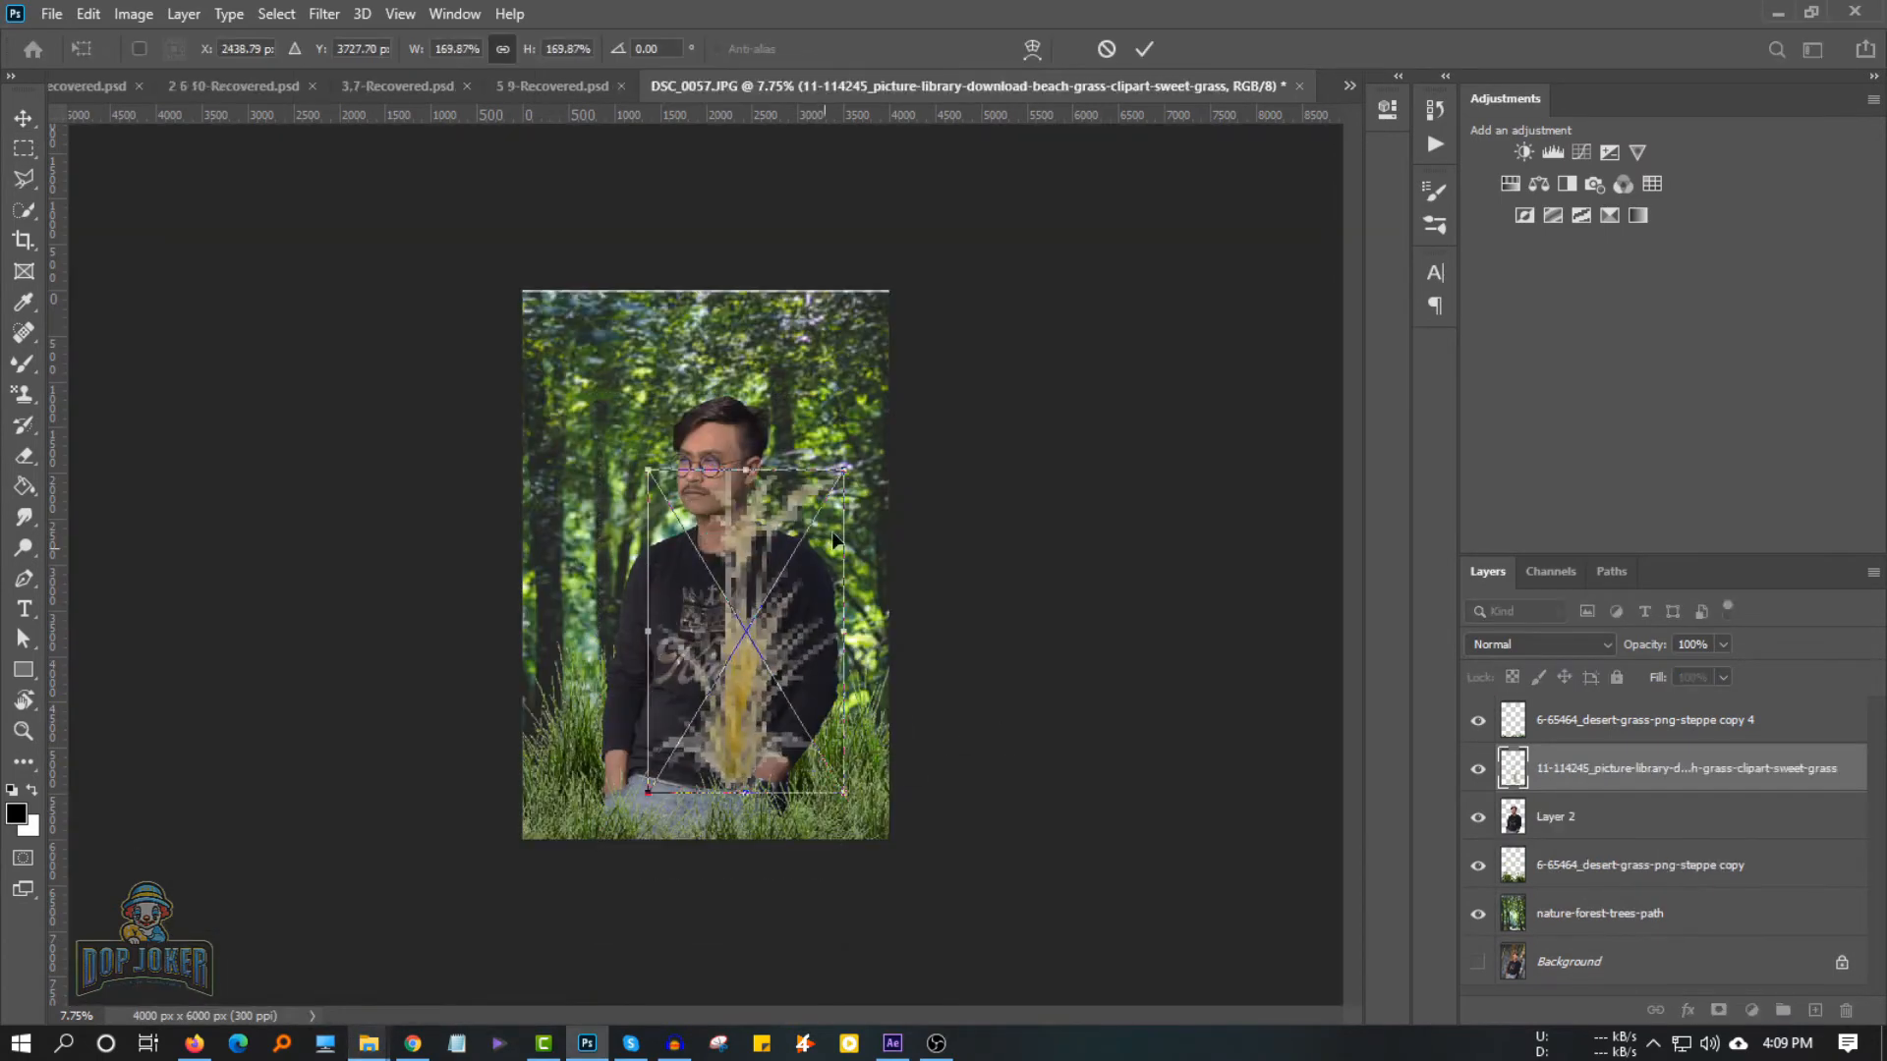
{"action": "left_click_drag", "start_coordinate": [865, 458], "coordinate": [943, 556]}
{"action": "left_click_drag", "start_coordinate": [784, 649], "coordinate": [560, 854]}
{"action": "left_click_drag", "start_coordinate": [1600, 771], "coordinate": [1599, 688]}
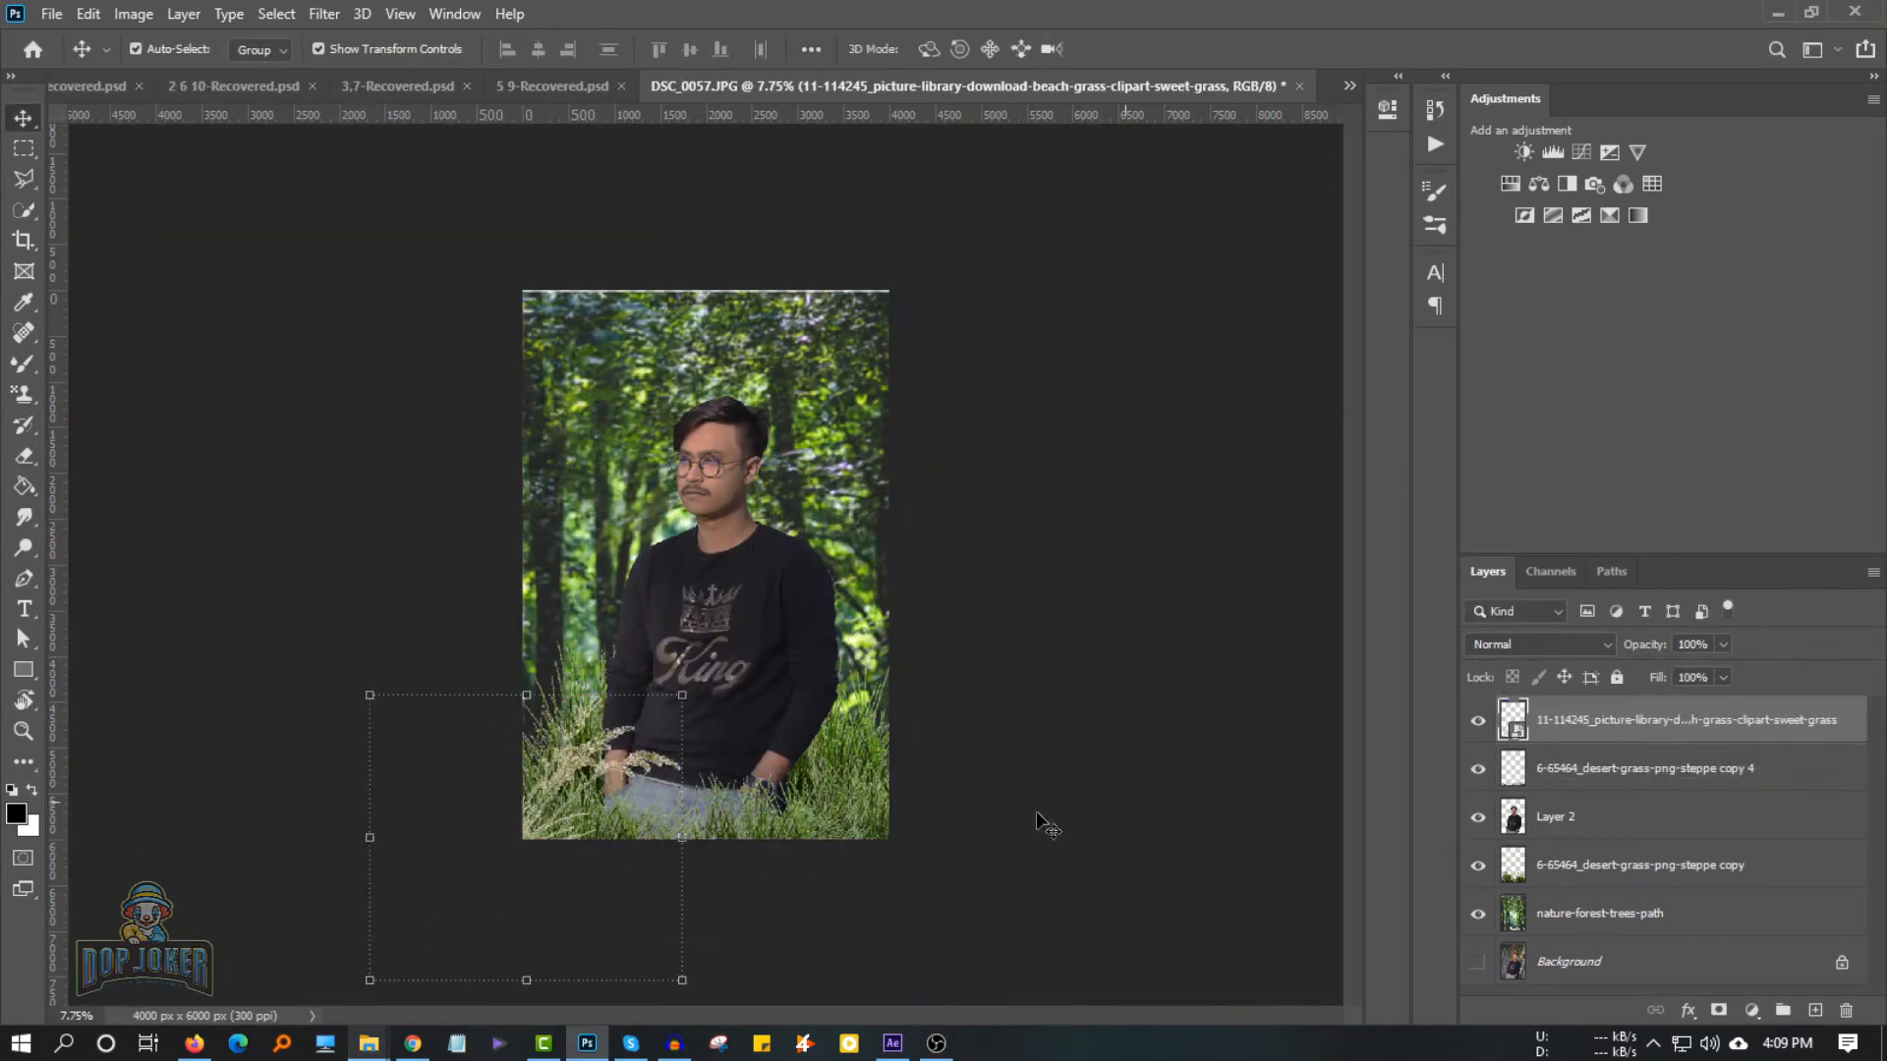
Reposition the beach grass further up and inward so its plumes overlap the man's hand and lower shirt
{"action": "key", "text": "ctrl+t"}
{"action": "left_click_drag", "start_coordinate": [550, 933], "coordinate": [587, 891]}
{"action": "key", "text": "Return"}
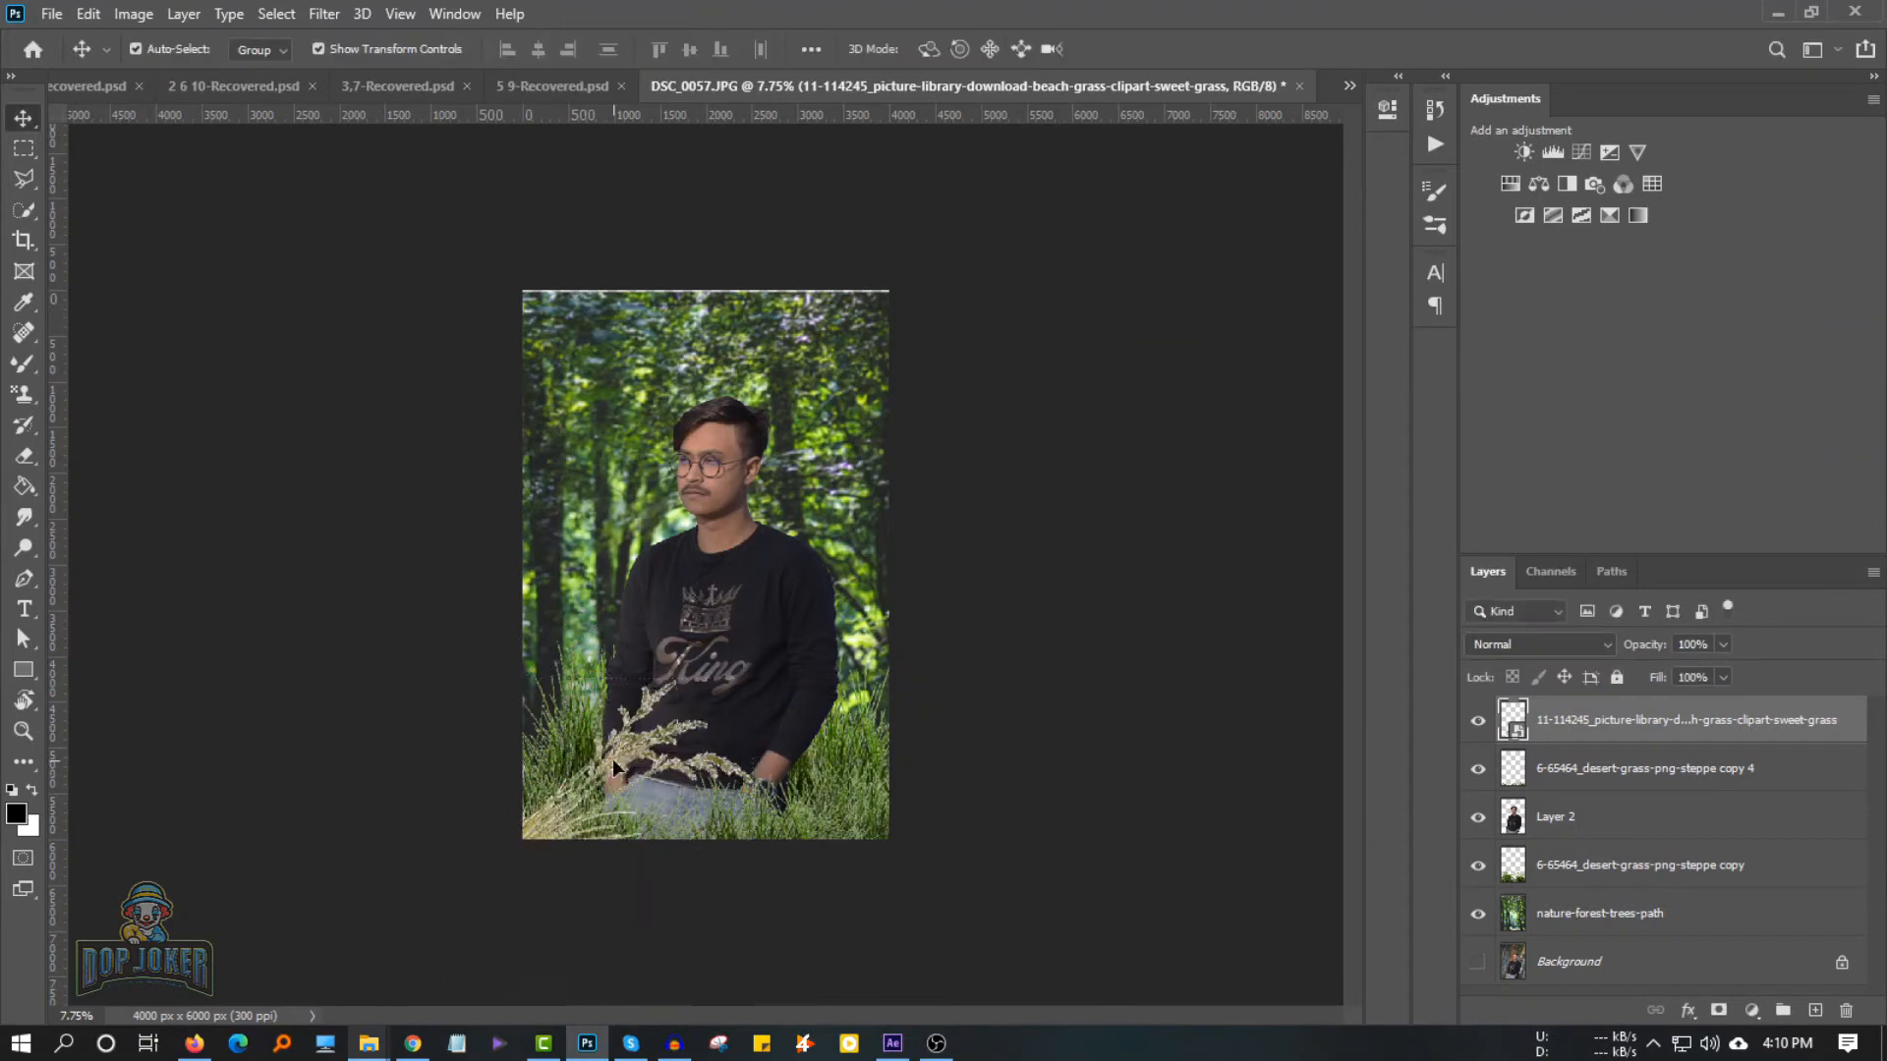
Warp the 11-114245 beach grass so its plumes bend down in an arc across the man's lap
{"action": "key", "text": "ctrl+t"}
{"action": "right_click", "coordinate": [647, 758]}
{"action": "left_click", "coordinate": [708, 594]}
{"action": "left_click_drag", "start_coordinate": [728, 739], "coordinate": [871, 909]}
{"action": "left_click_drag", "start_coordinate": [672, 685], "coordinate": [754, 719]}
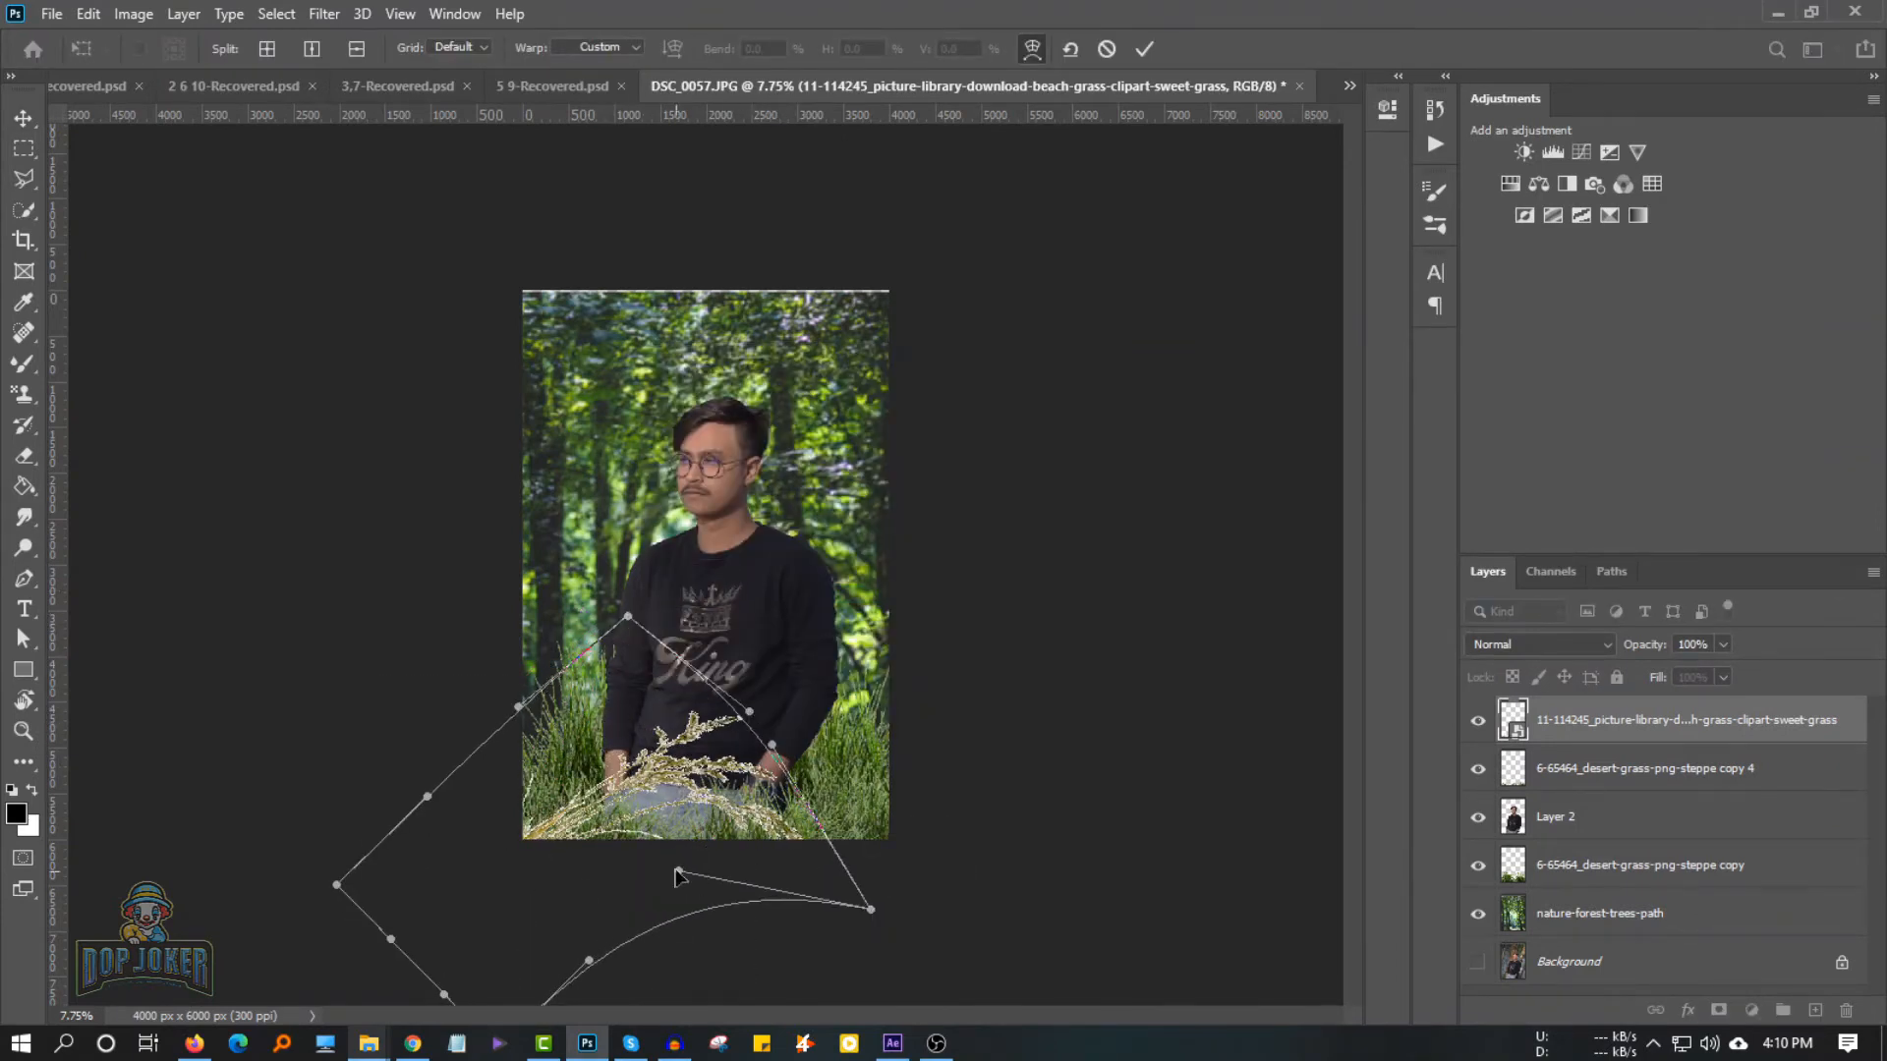
{"action": "left_click_drag", "start_coordinate": [678, 870], "coordinate": [734, 852]}
{"action": "left_click_drag", "start_coordinate": [587, 960], "coordinate": [624, 968]}
{"action": "left_click_drag", "start_coordinate": [870, 909], "coordinate": [894, 932]}
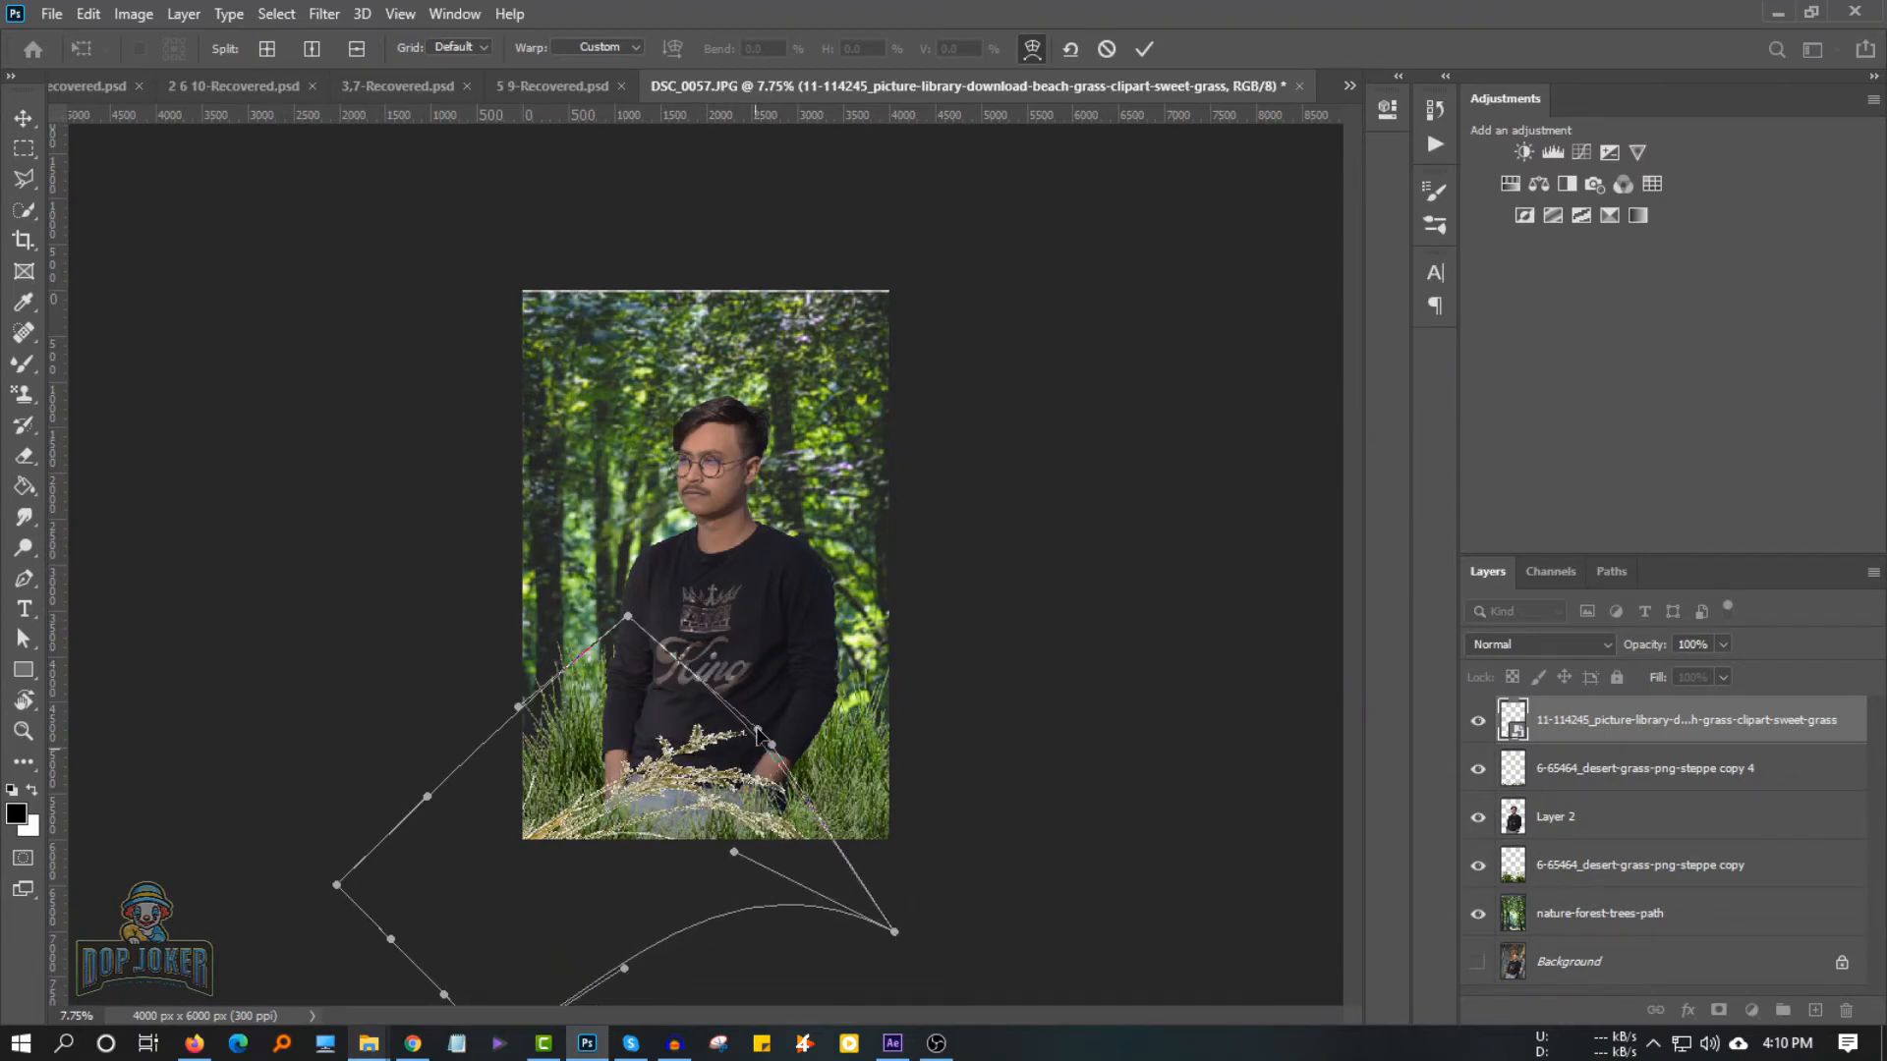
{"action": "key", "text": "Return"}
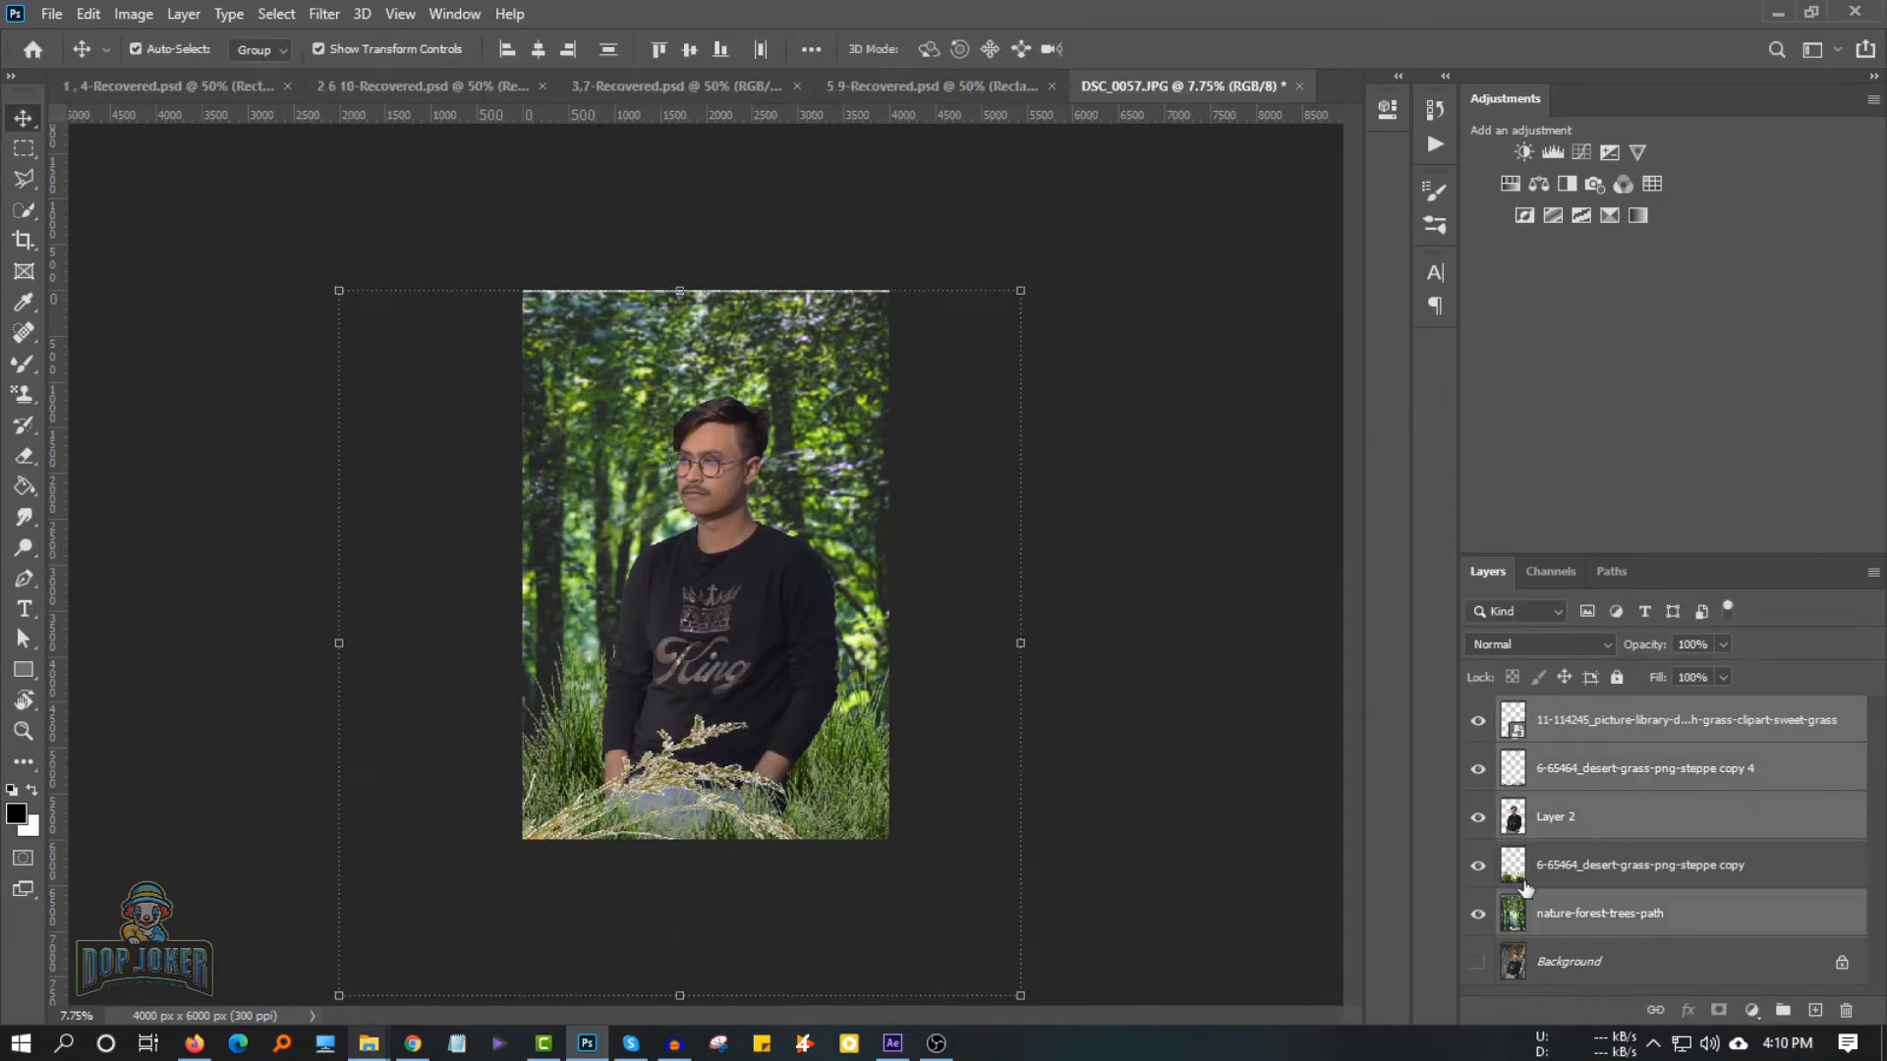
Rasterize the 11-114245 beach grass layer and rotate it so its plumes reach in from the photo's lower-left edge
{"action": "right_click", "coordinate": [1601, 719]}
{"action": "left_click", "coordinate": [1307, 433]}
{"action": "left_click_drag", "start_coordinate": [660, 773], "coordinate": [678, 767]}
{"action": "key", "text": "ctrl+t"}
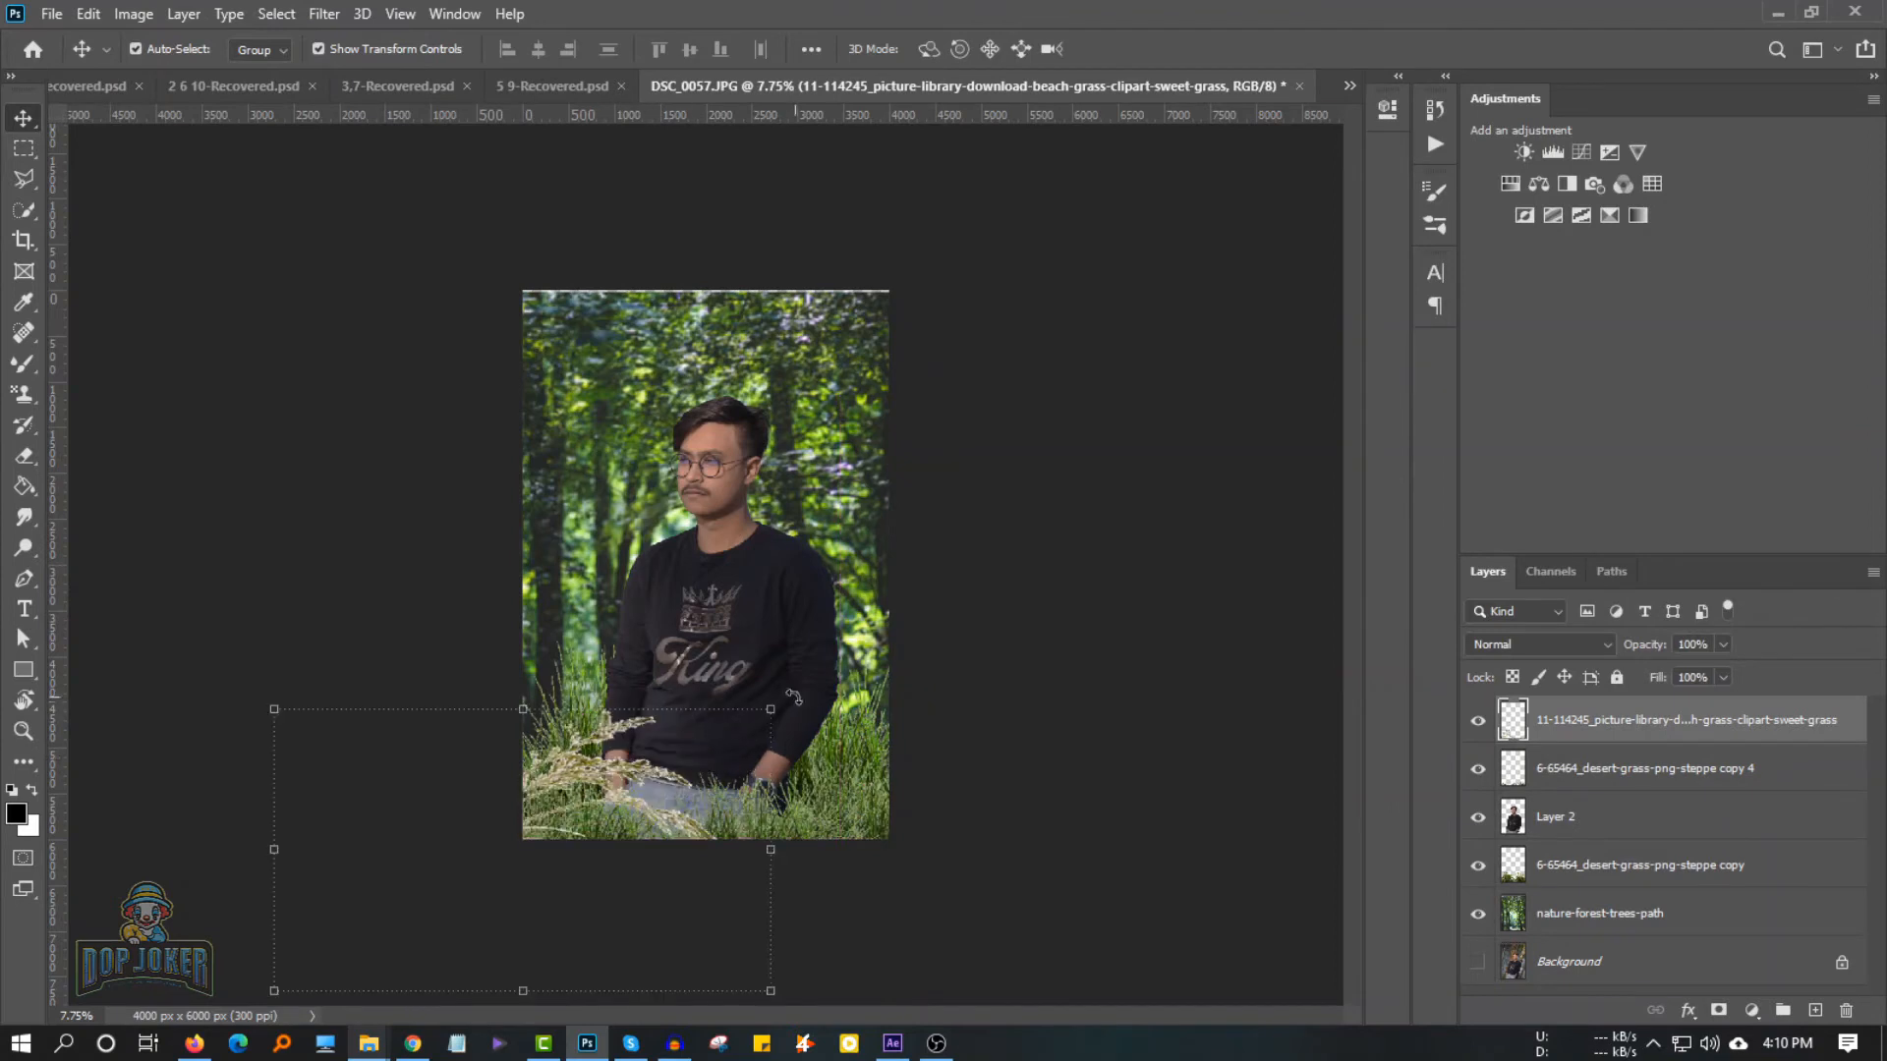
{"action": "left_click_drag", "start_coordinate": [794, 698], "coordinate": [794, 572]}
{"action": "left_click", "coordinate": [324, 14]}
{"action": "left_click", "coordinate": [325, 14]}
{"action": "key", "text": "Return"}
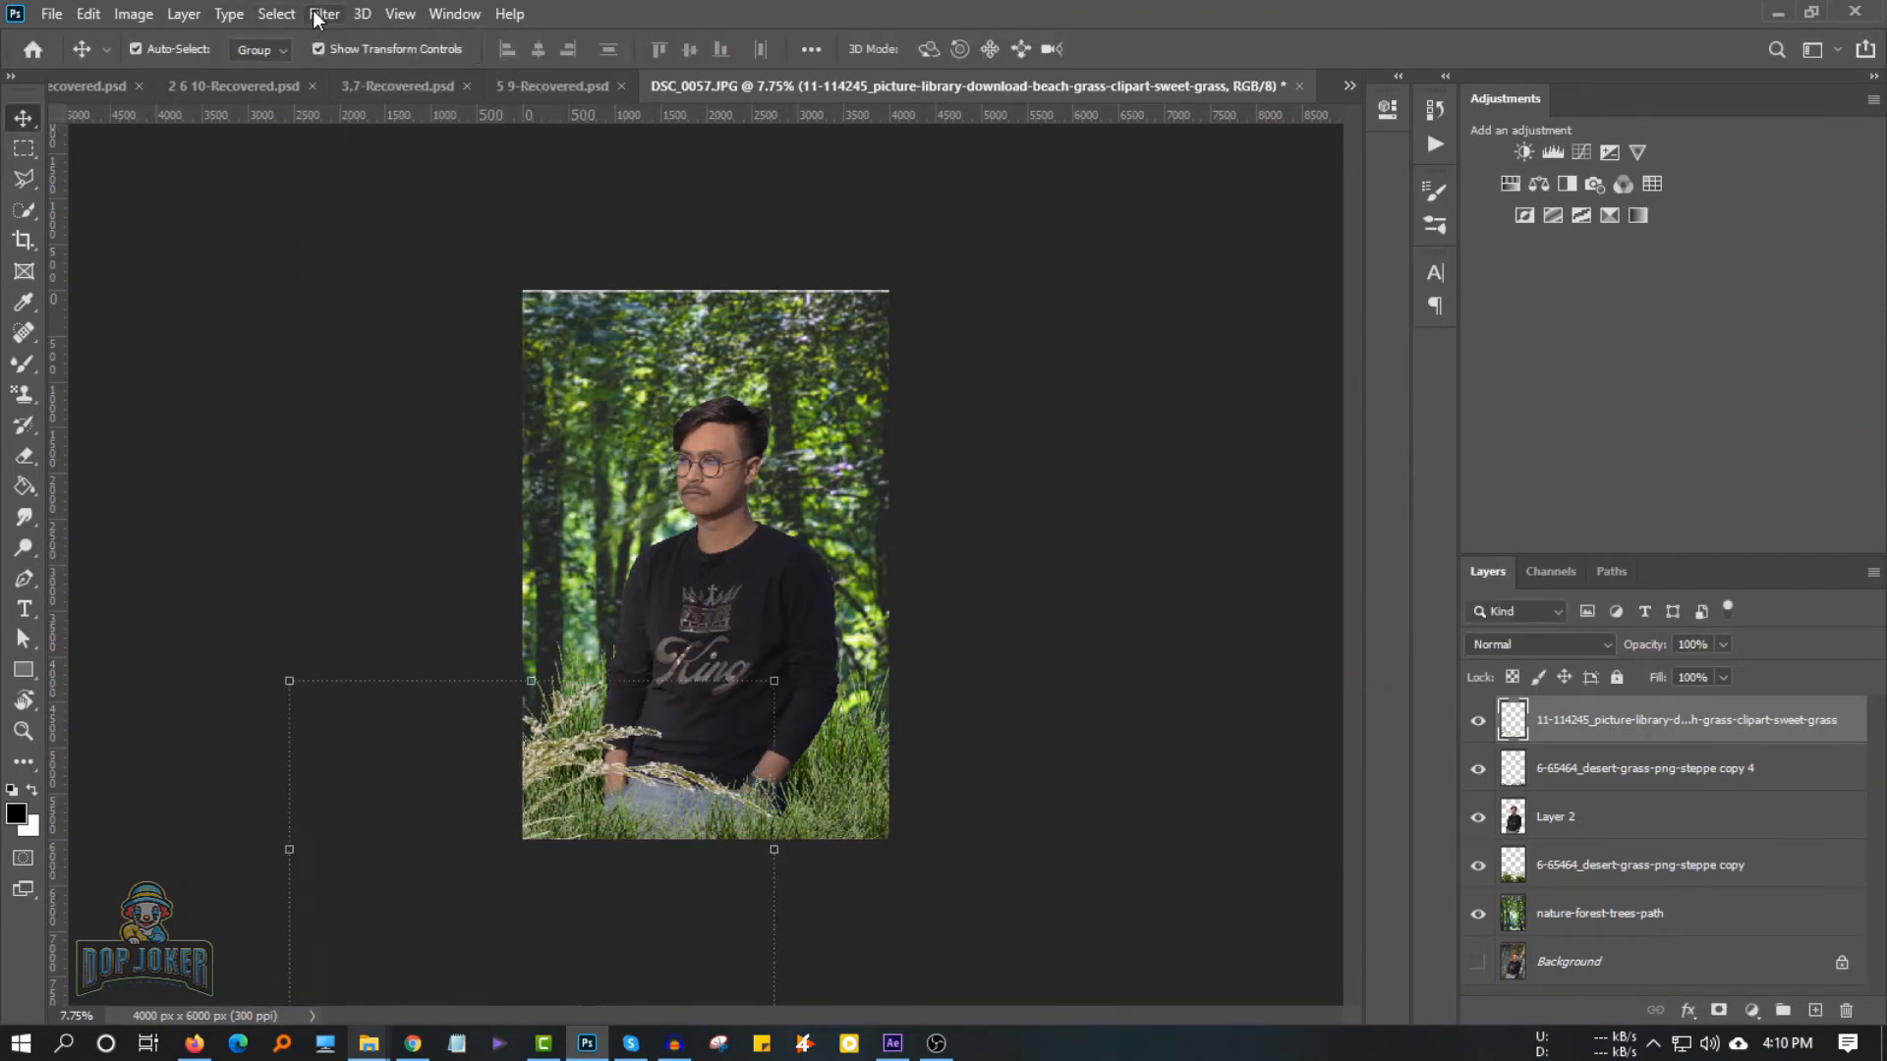
Apply a strong Gaussian Blur to the 11-114245 beach grass layer
{"action": "left_click", "coordinate": [325, 14]}
{"action": "mouse_move", "coordinate": [339, 279]}
{"action": "left_click", "coordinate": [678, 365]}
{"action": "left_click_drag", "start_coordinate": [837, 553], "coordinate": [892, 551]}
{"action": "left_click", "coordinate": [1053, 233]}
Darken the shadows of the blurred beach grass with Curves, pulling input 46 down to about output 13
{"action": "left_click", "coordinate": [133, 14]}
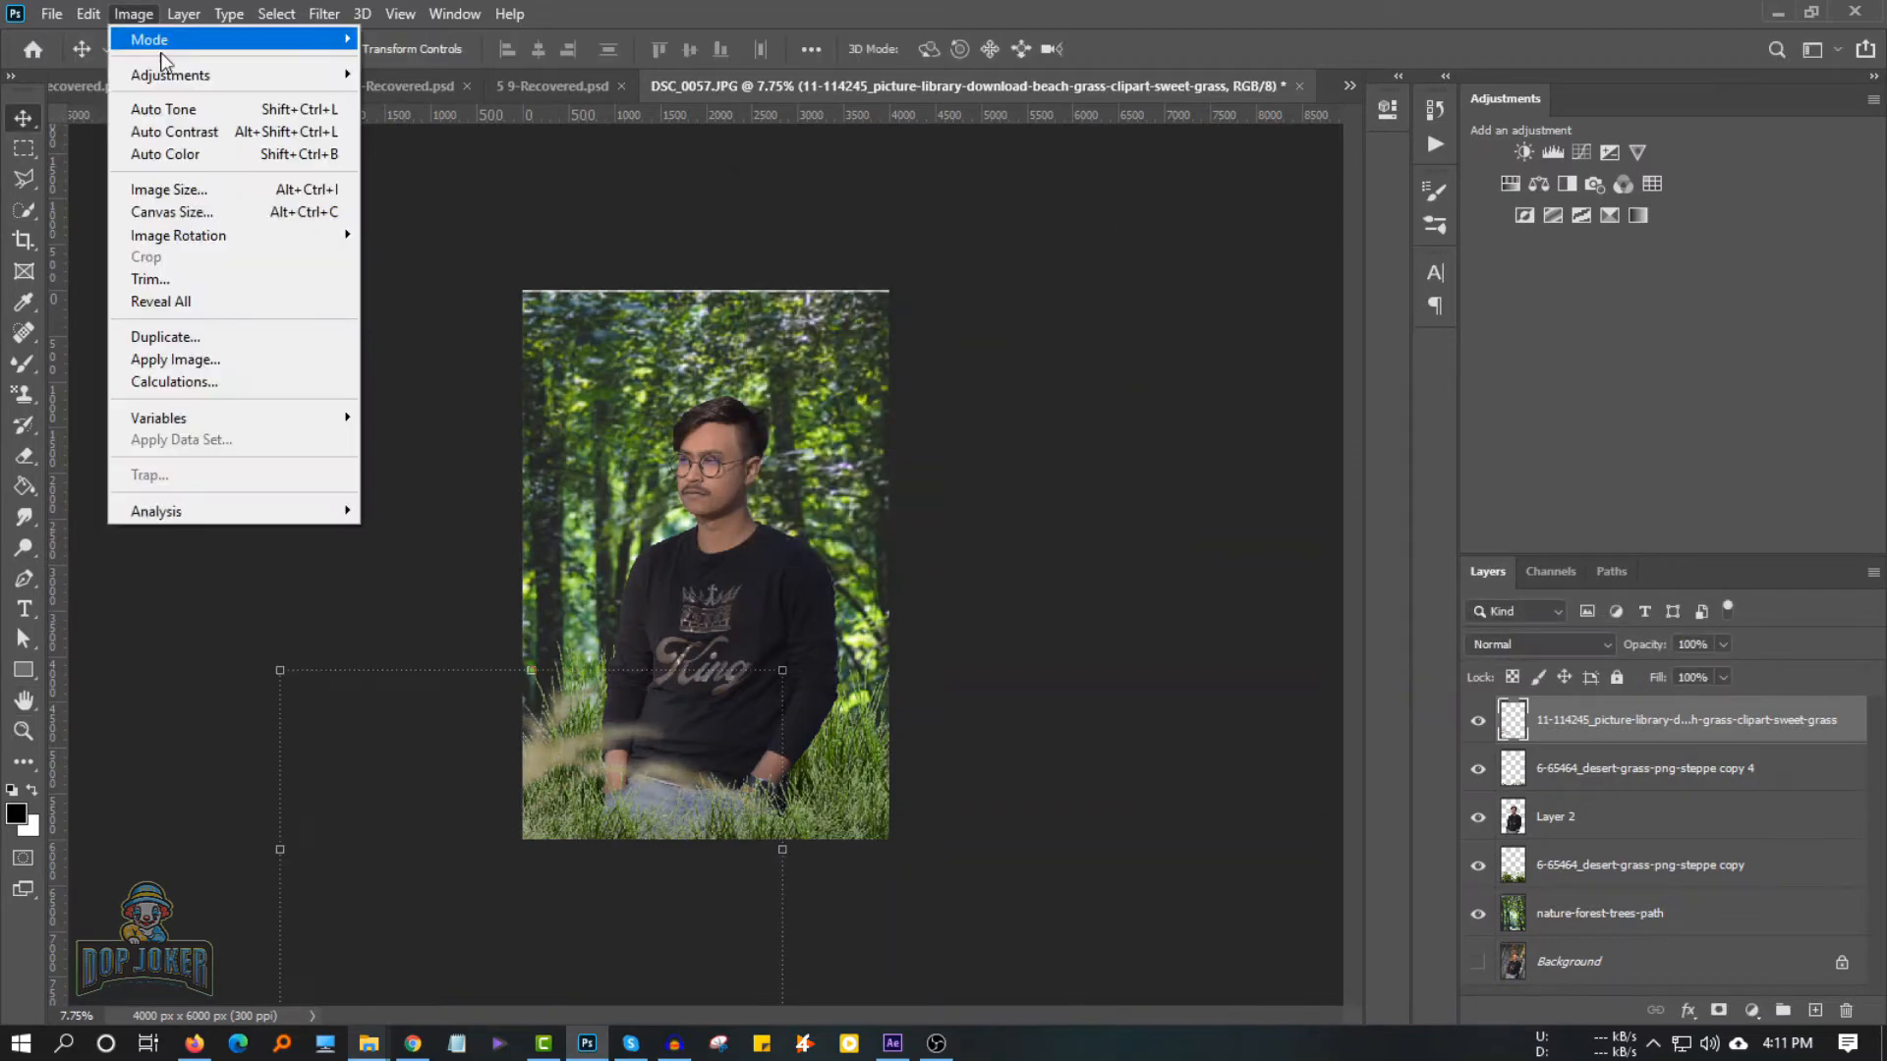
{"action": "mouse_move", "coordinate": [147, 41]}
{"action": "left_click", "coordinate": [393, 85]}
{"action": "left_click", "coordinate": [1087, 411]}
{"action": "left_click_drag", "start_coordinate": [1054, 476], "coordinate": [952, 540]}
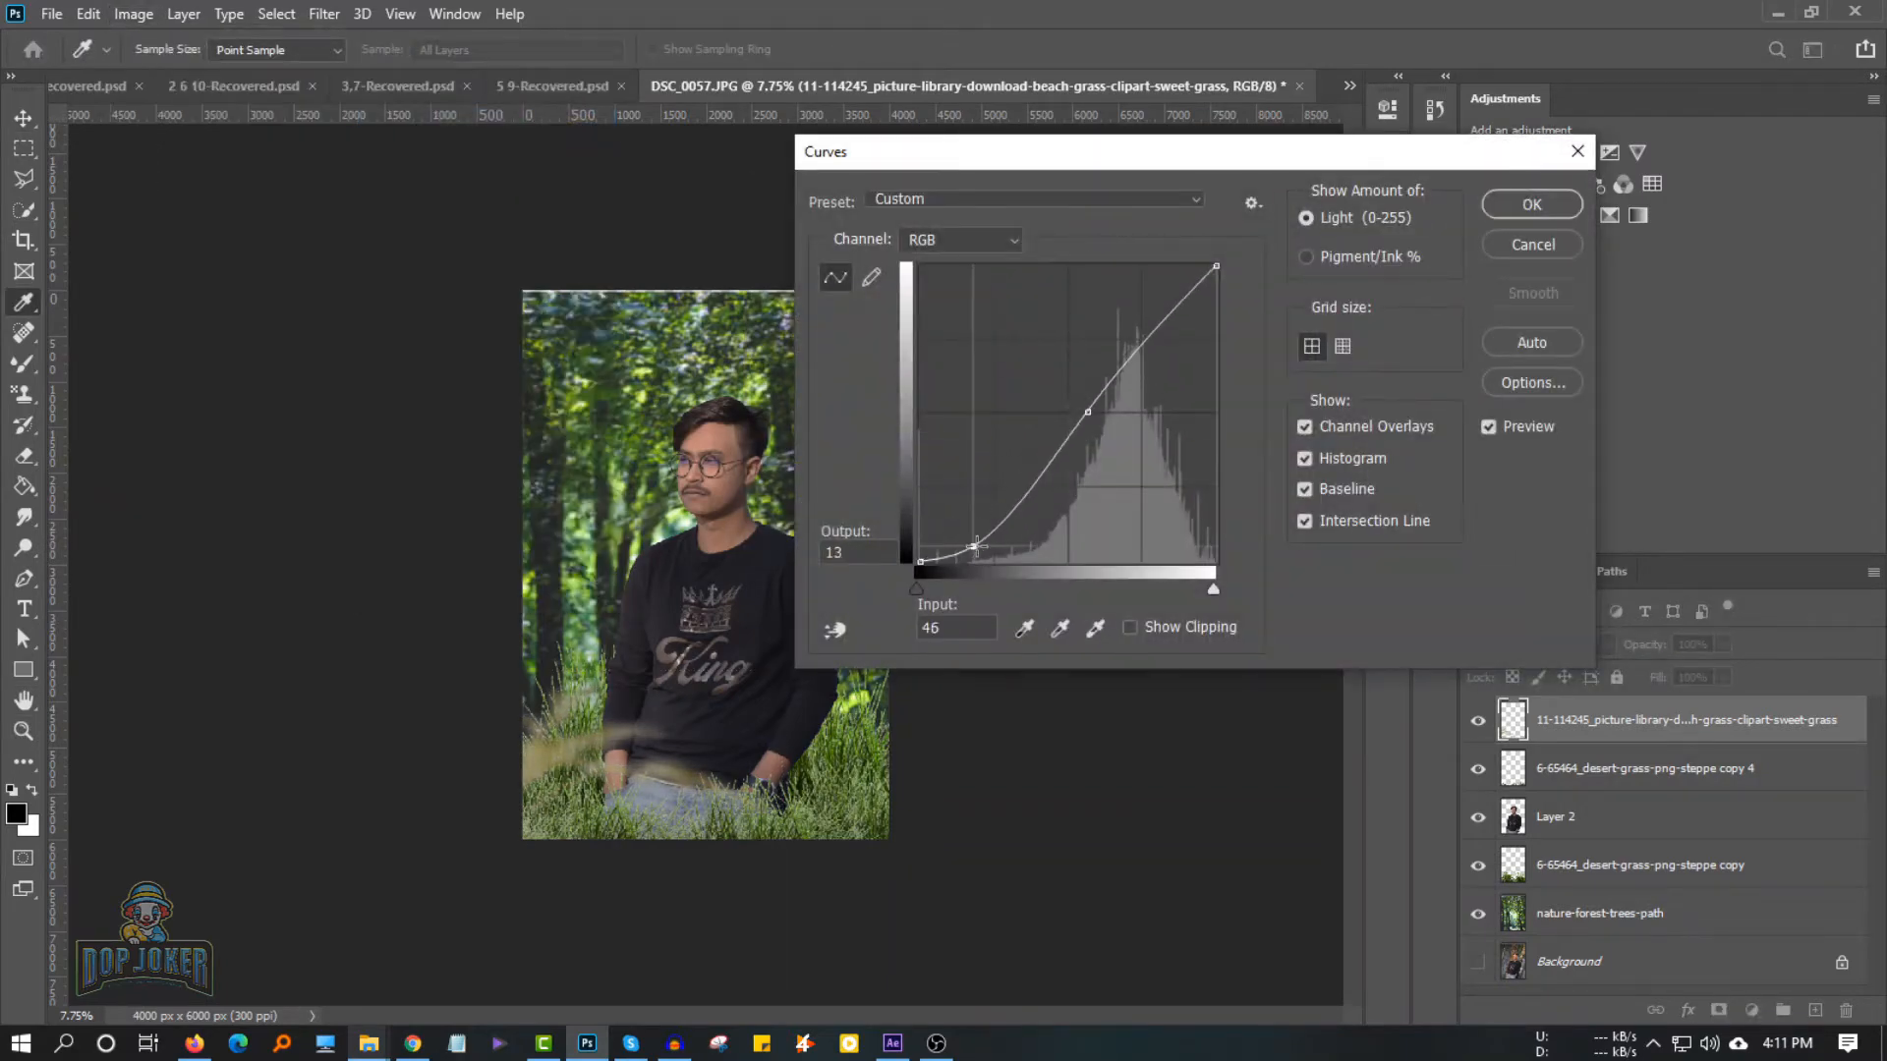
{"action": "left_click", "coordinate": [1532, 204]}
Raise the blurred beach grass's saturation by roughly 40 and shift its hue slightly toward green with Hue/Saturation
{"action": "left_click", "coordinate": [134, 14]}
{"action": "mouse_move", "coordinate": [147, 41]}
{"action": "left_click", "coordinate": [413, 157]}
{"action": "left_click_drag", "start_coordinate": [1078, 343], "coordinate": [1124, 344]}
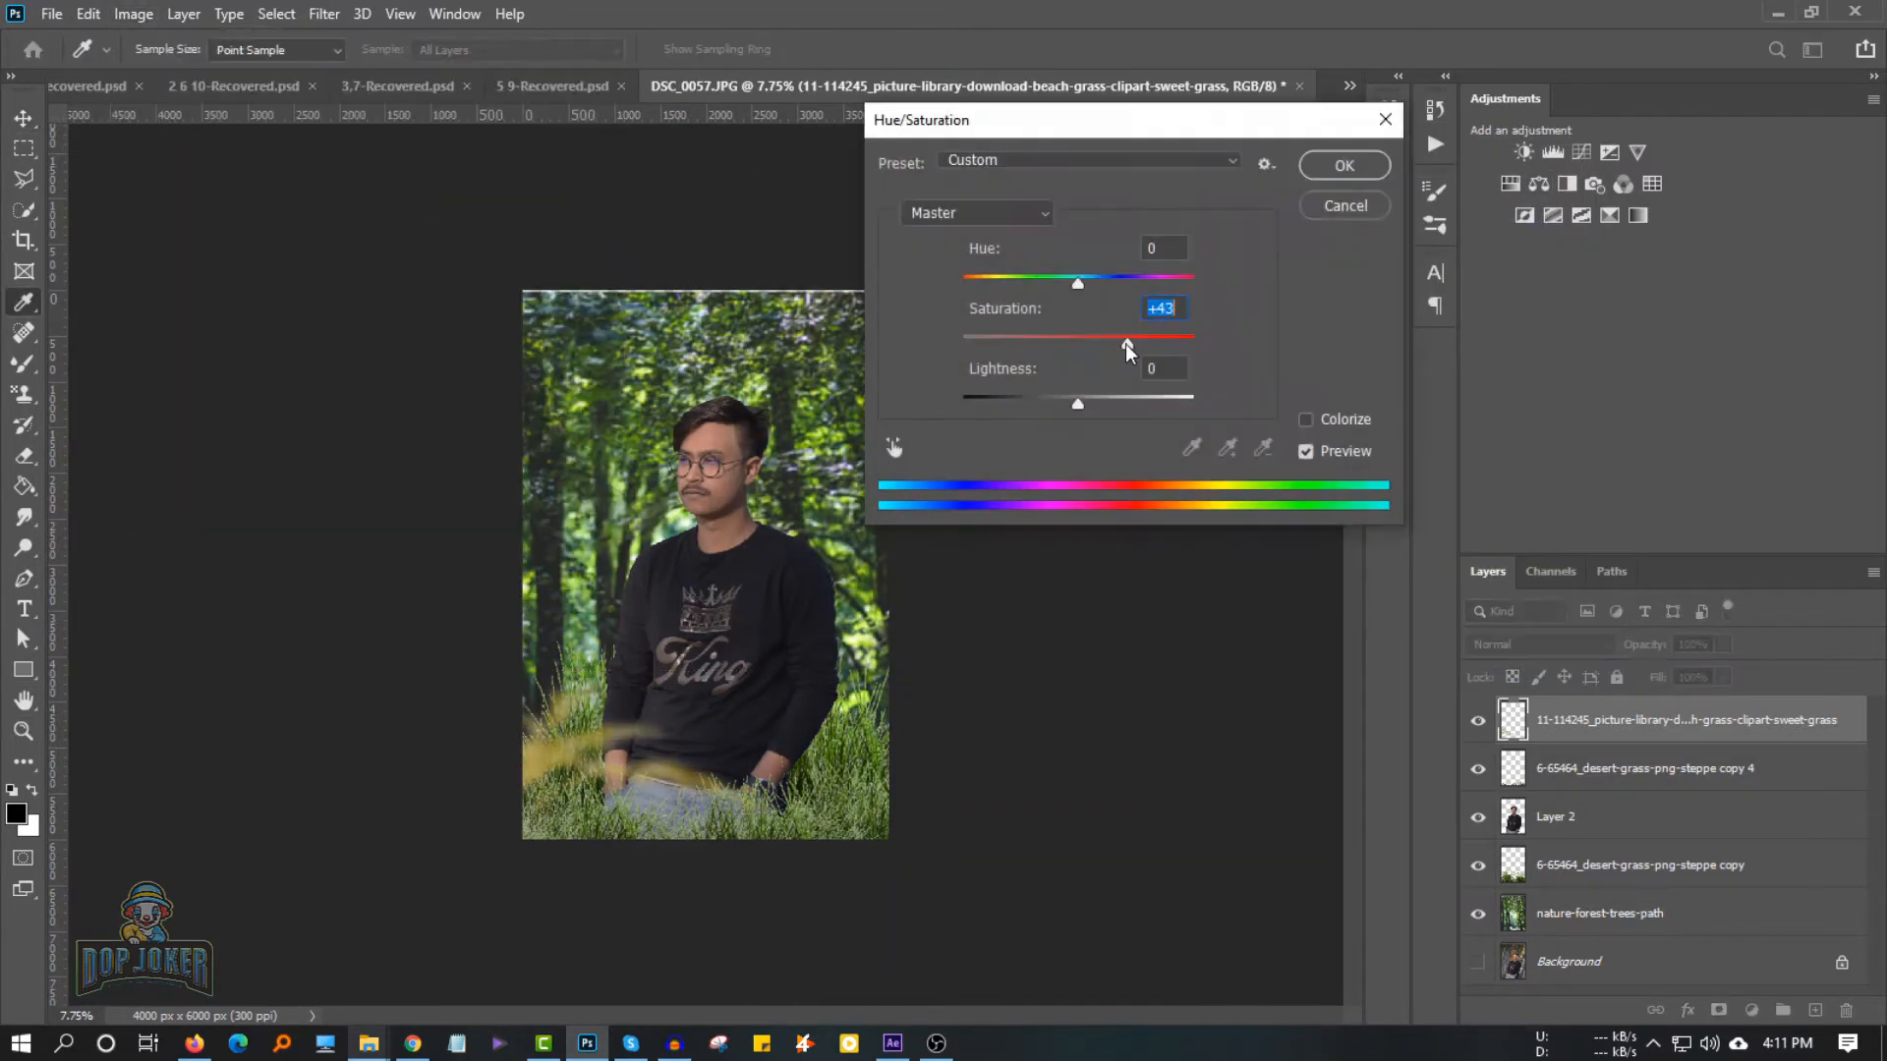
{"action": "mouse_move", "coordinate": [1078, 284]}
{"action": "left_mouse_down"}
{"action": "mouse_move", "coordinate": [1052, 287]}
{"action": "mouse_move", "coordinate": [1092, 284]}
{"action": "left_mouse_up"}
{"action": "left_click", "coordinate": [1121, 344]}
{"action": "left_click", "coordinate": [1340, 169]}
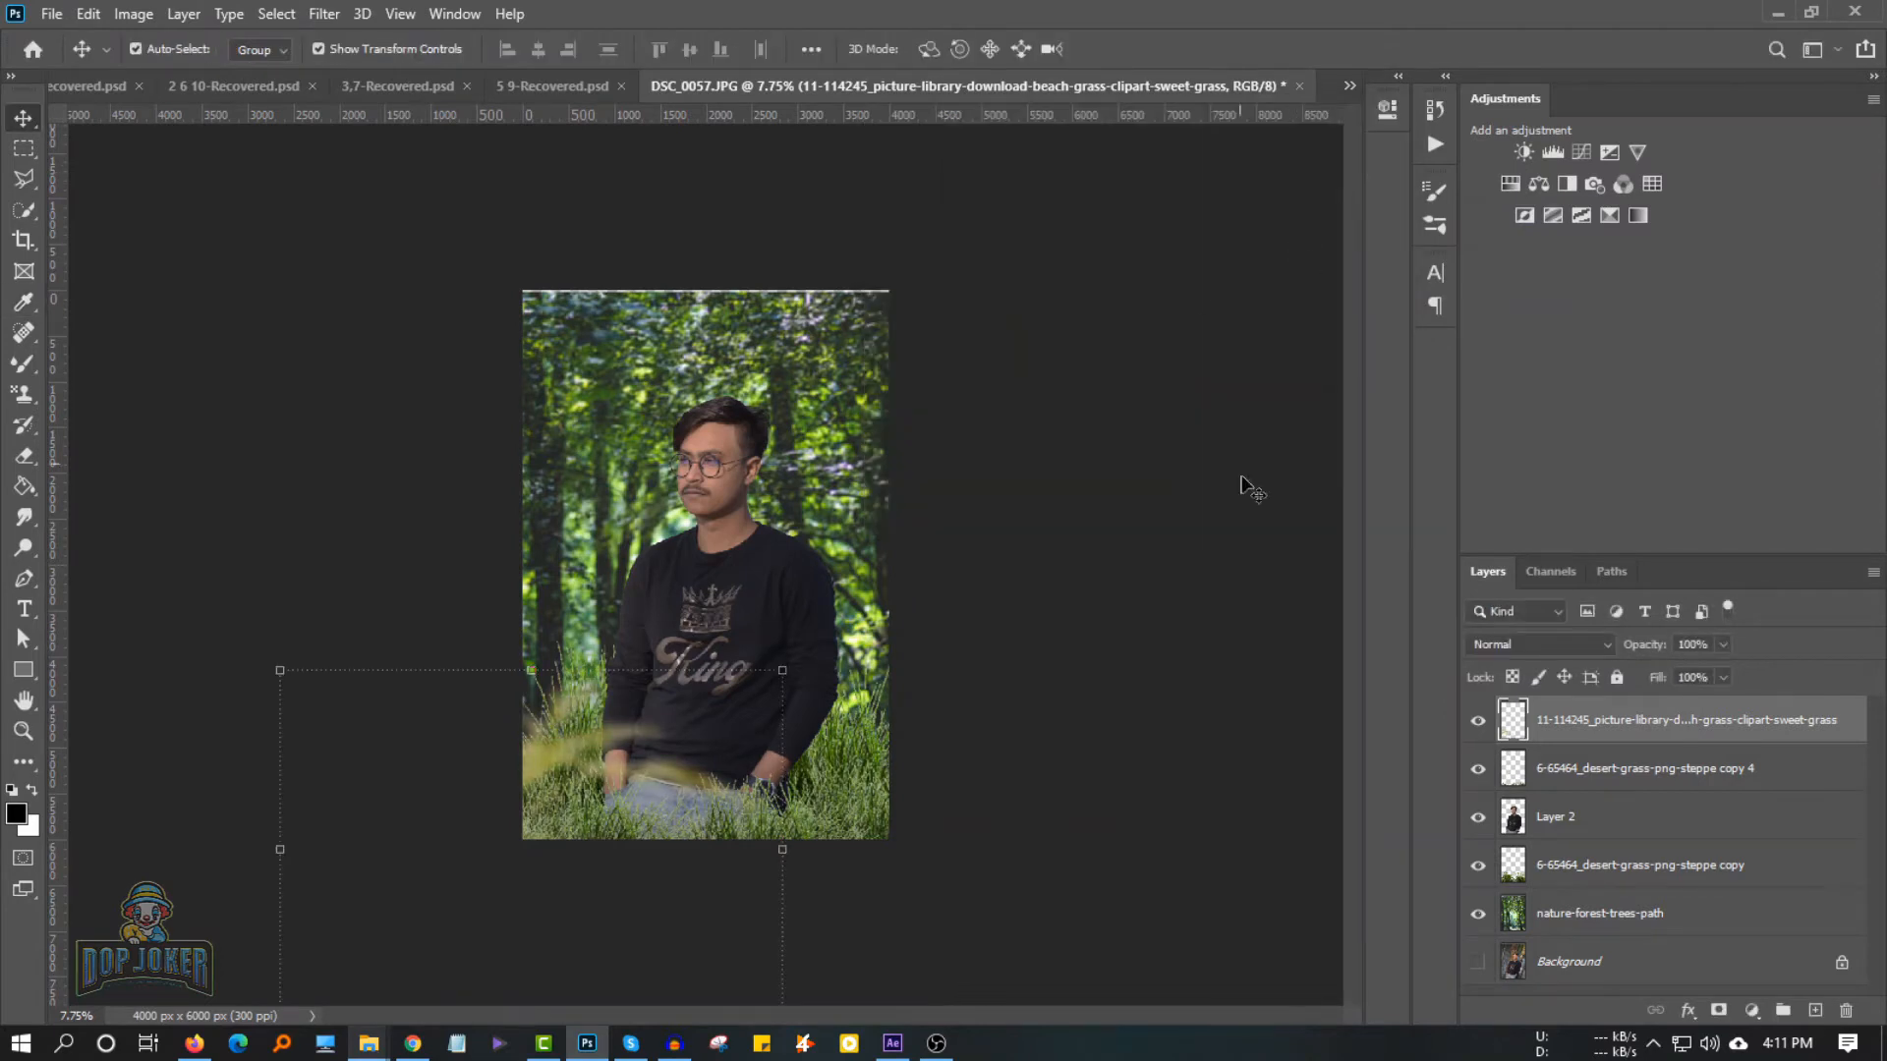
Lower the blurred beach grass slightly, duplicate it, and rotate the copy so both plumes fill the photo's lower-left corner
{"action": "left_click_drag", "start_coordinate": [556, 764], "coordinate": [574, 803]}
{"action": "key", "text": "ctrl+j"}
{"action": "key", "text": "ctrl+t"}
{"action": "left_click_drag", "start_coordinate": [884, 662], "coordinate": [887, 789]}
{"action": "key", "text": "Return"}
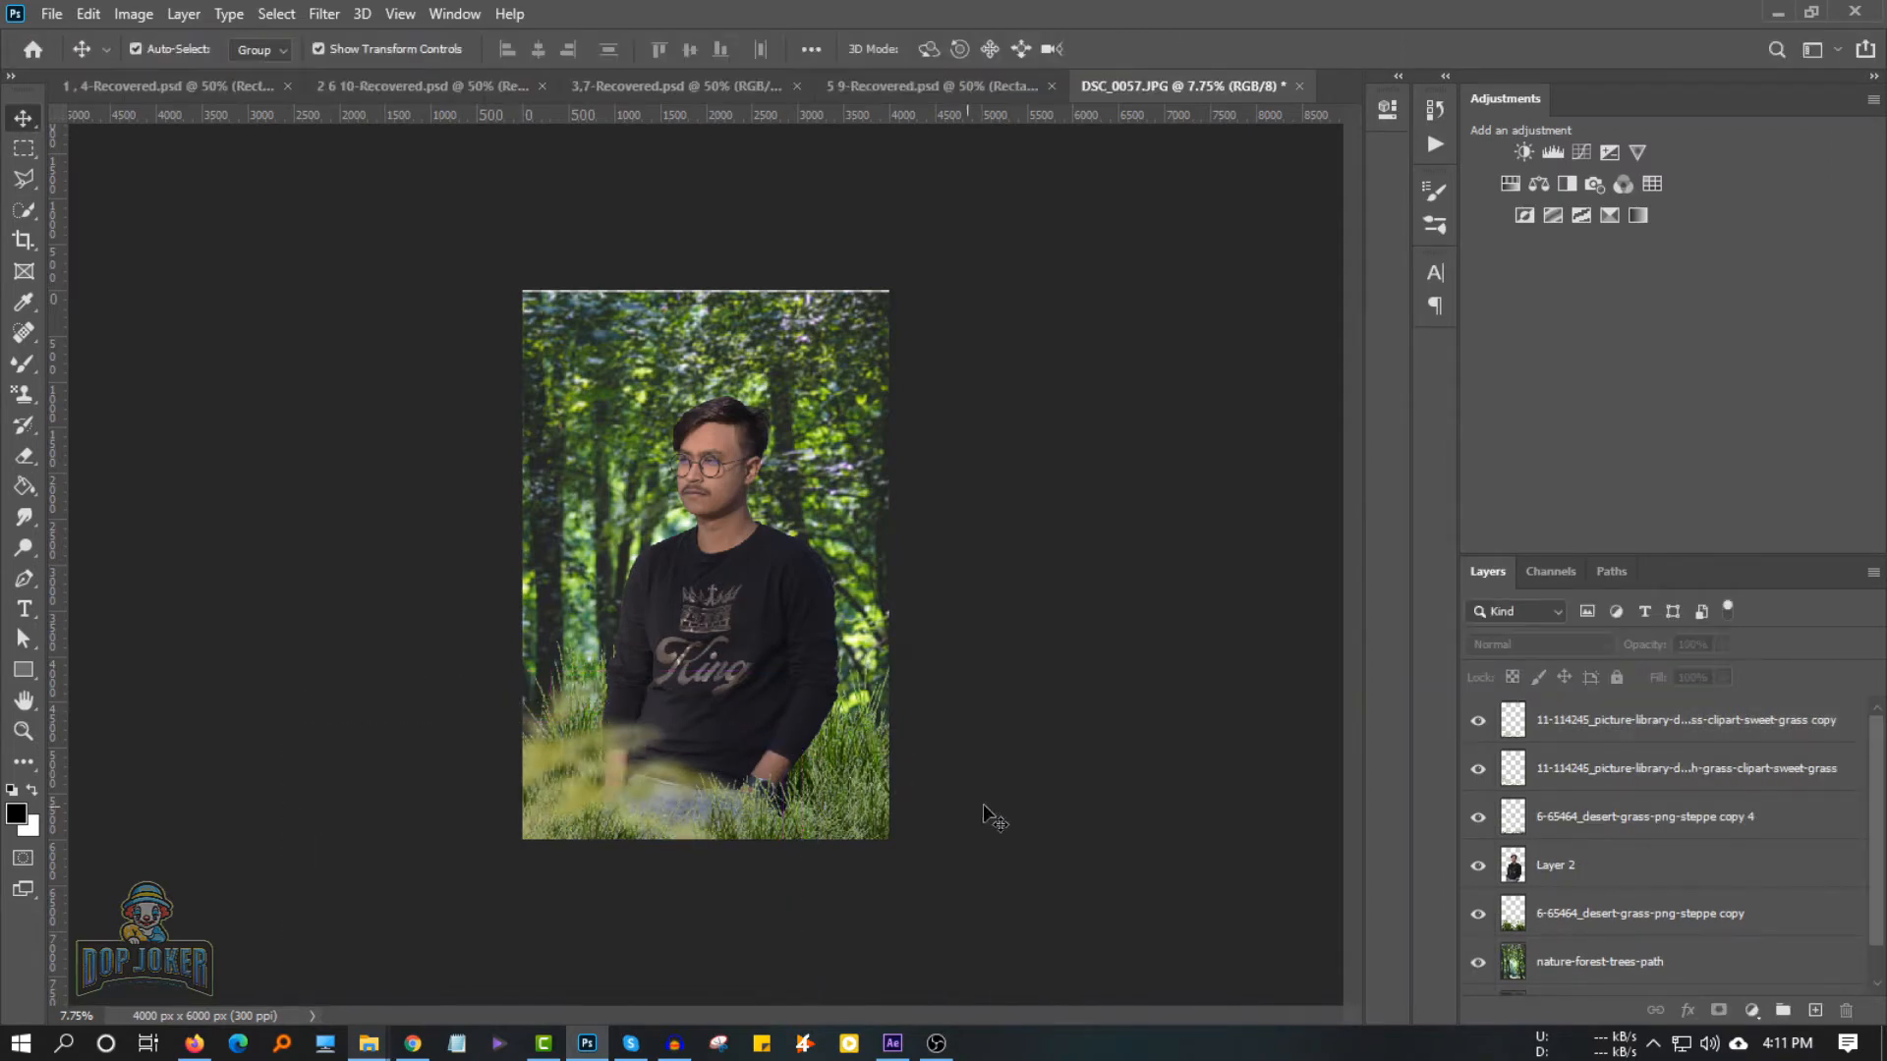
Place the Beach-Grass-Transparent-PNG image in the photo's lower-right area, over the man's forearm
{"action": "left_click", "coordinate": [411, 938]}
{"action": "scroll", "coordinate": [619, 609], "scroll_direction": "up", "scroll_amount": 3}
{"action": "scroll", "coordinate": [644, 651], "scroll_direction": "down", "scroll_amount": 3}
{"action": "left_click_drag", "start_coordinate": [592, 582], "coordinate": [978, 676]}
{"action": "left_click_drag", "start_coordinate": [946, 779], "coordinate": [806, 817]}
Merge the two blurred 11-114245 beach grass layers into a single layer
{"action": "left_click", "coordinate": [1573, 817]}
{"action": "key", "text": "Delete"}
{"action": "left_click", "coordinate": [1580, 727]}
{"action": "key", "text": "ctrl+z"}
{"action": "left_click", "coordinate": [1586, 723]}
Rasterize the Beach-Grass-Transparent-PNG layer and merge it with a duplicate offset down and left over the man's hand
{"action": "right_click", "coordinate": [1612, 727]}
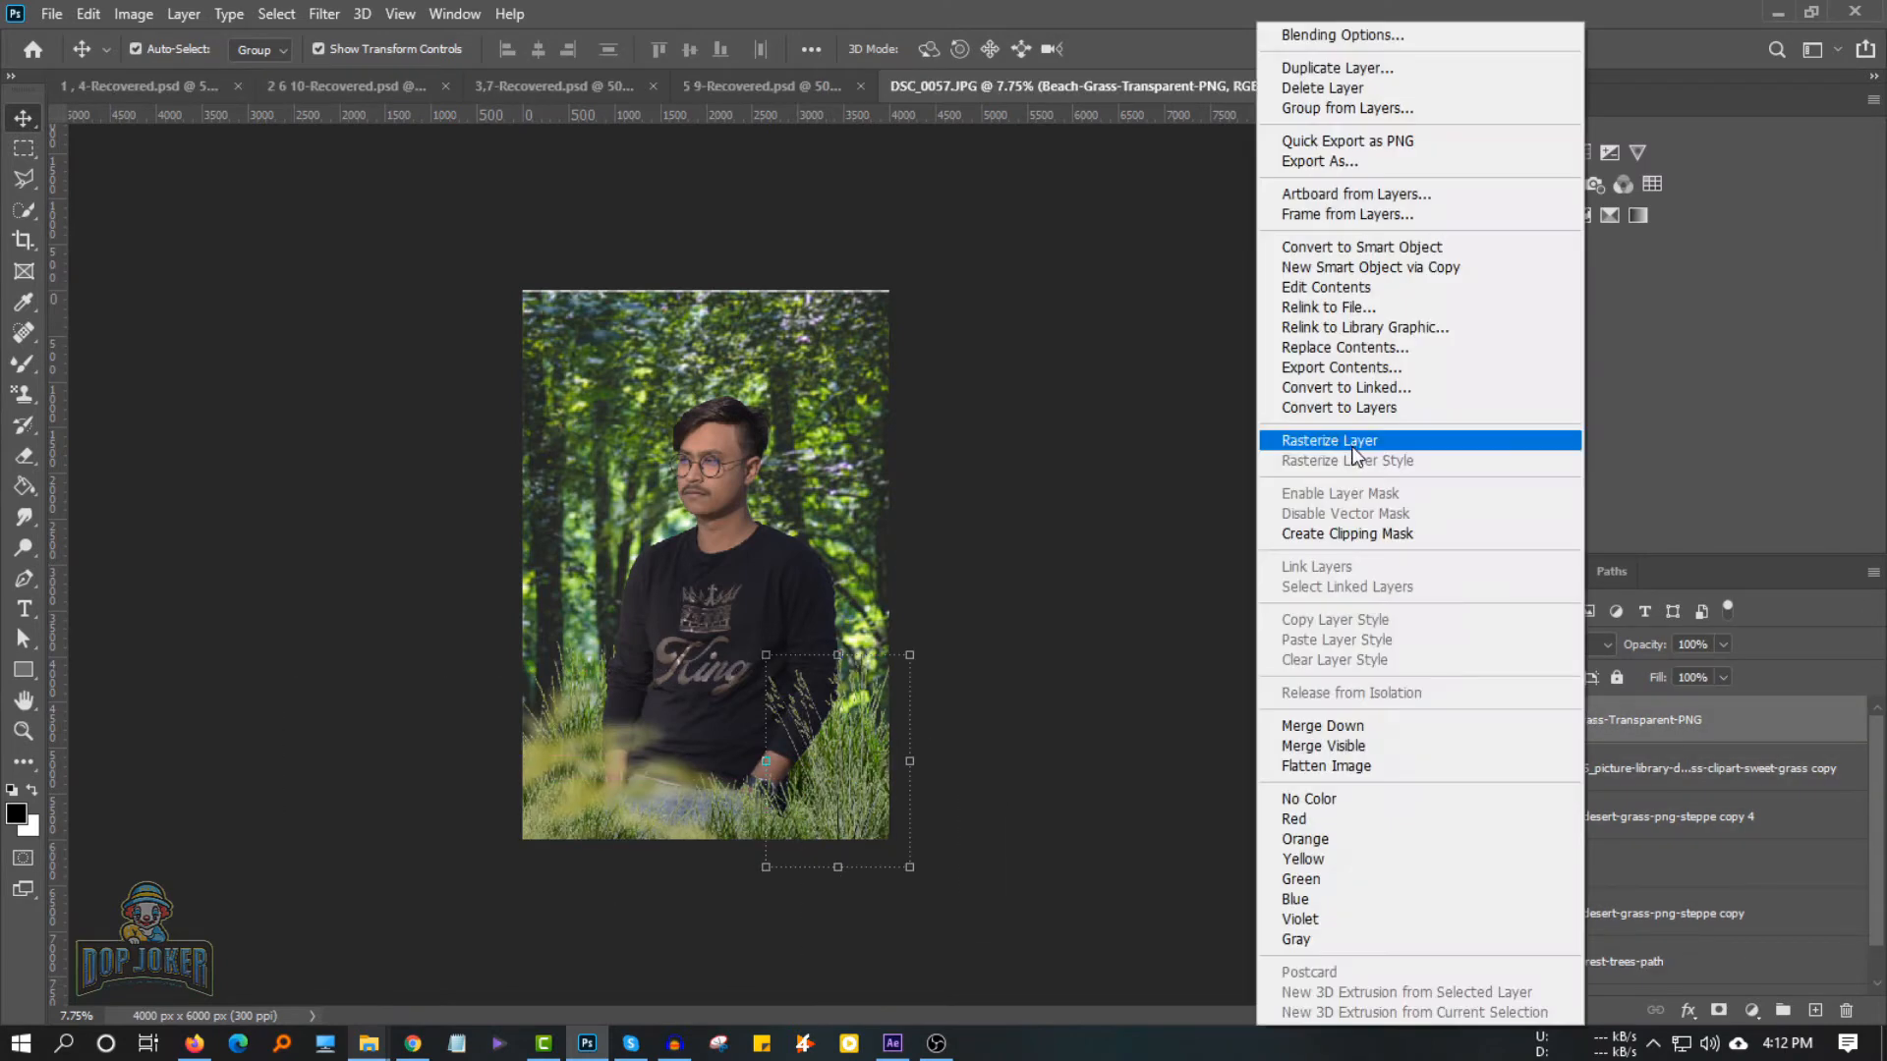
{"action": "left_click", "coordinate": [1307, 434]}
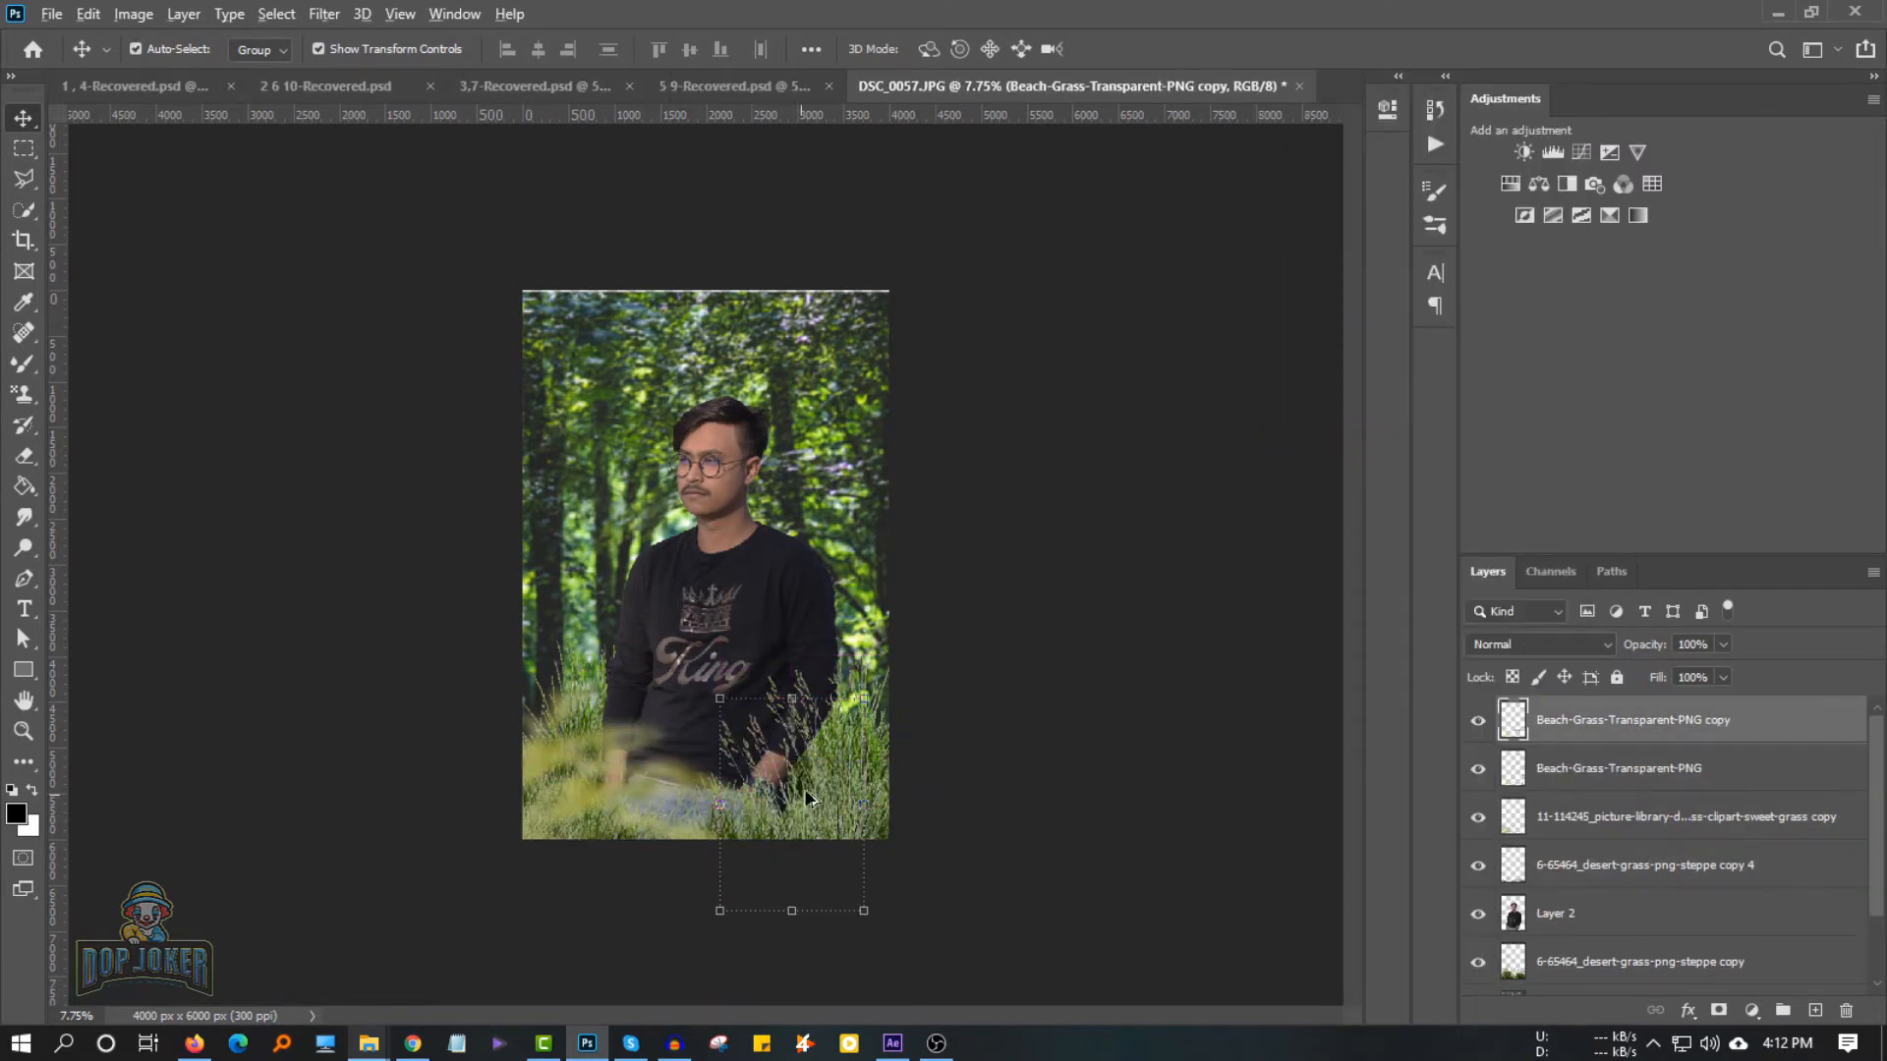
{"action": "left_click", "coordinate": [1587, 773]}
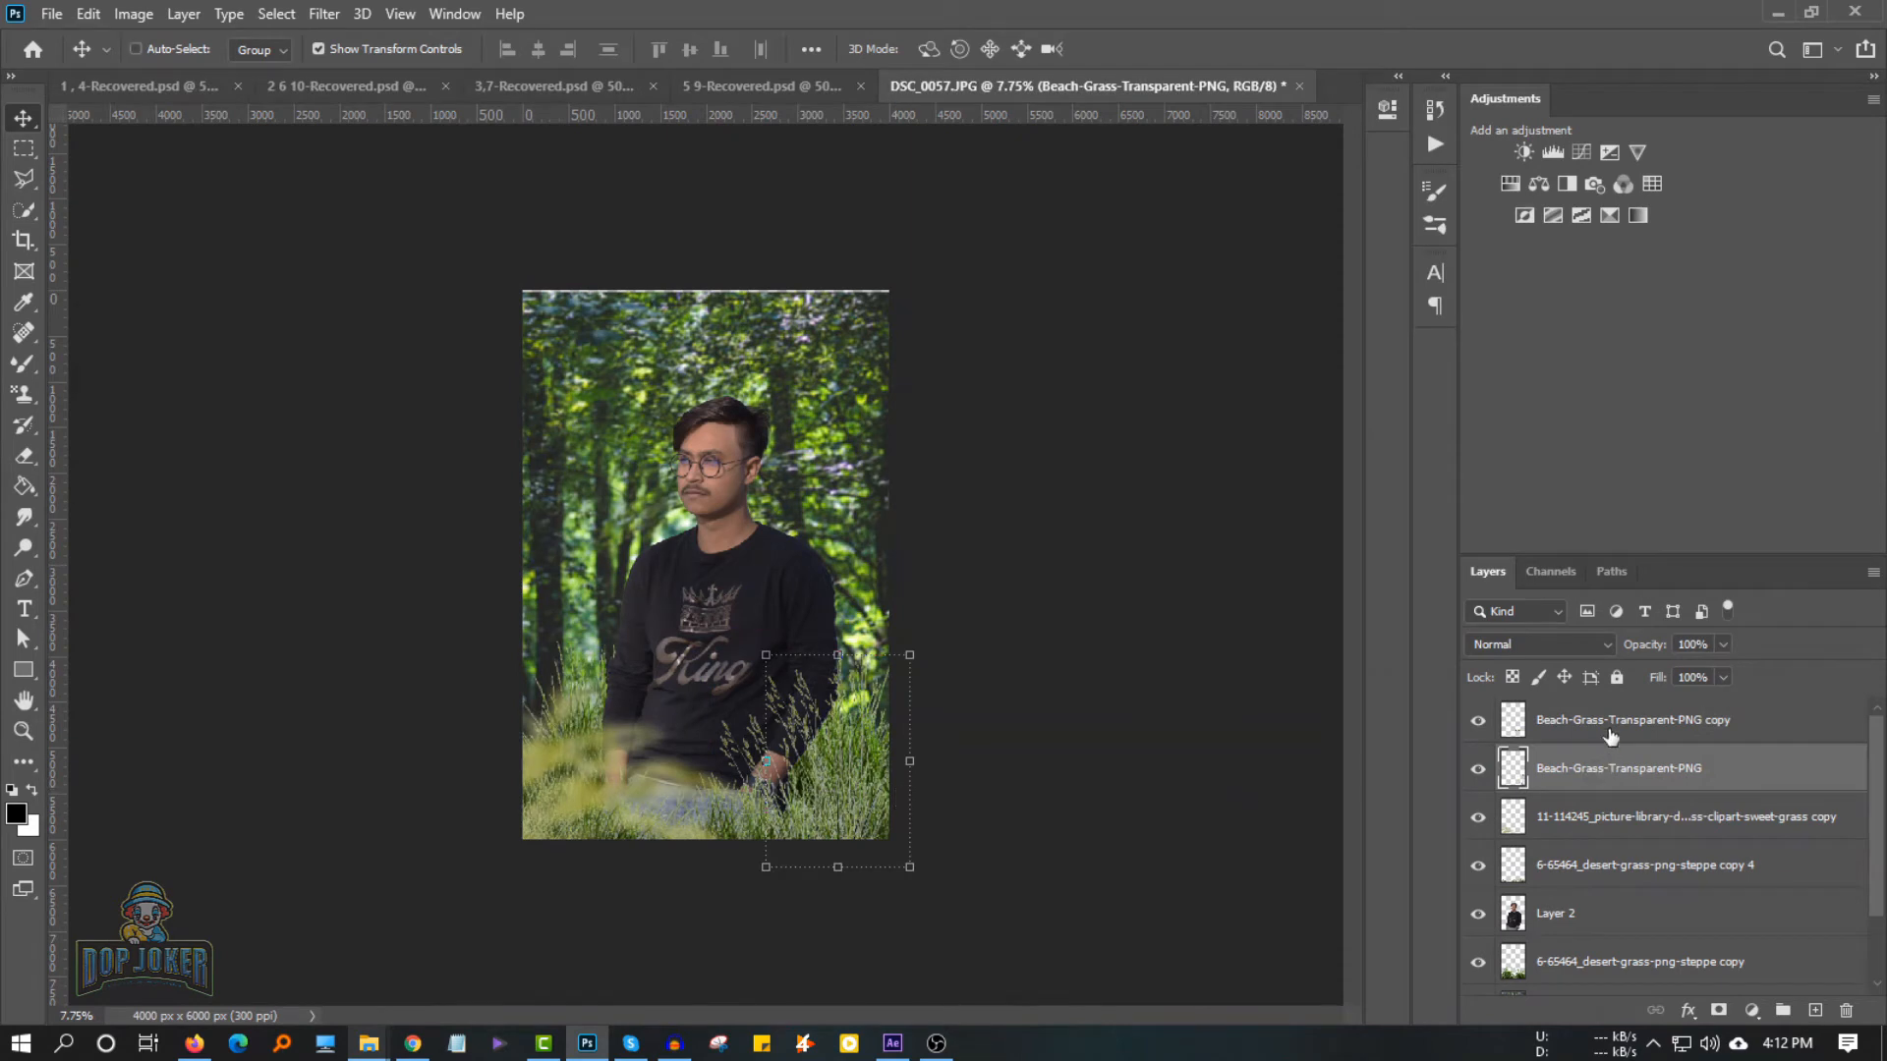
{"action": "left_click", "coordinate": [1610, 737], "text": "ctrl"}
{"action": "key", "text": "ctrl+e"}
{"action": "left_click_drag", "start_coordinate": [818, 800], "coordinate": [764, 800]}
{"action": "key", "text": "ctrl+z"}
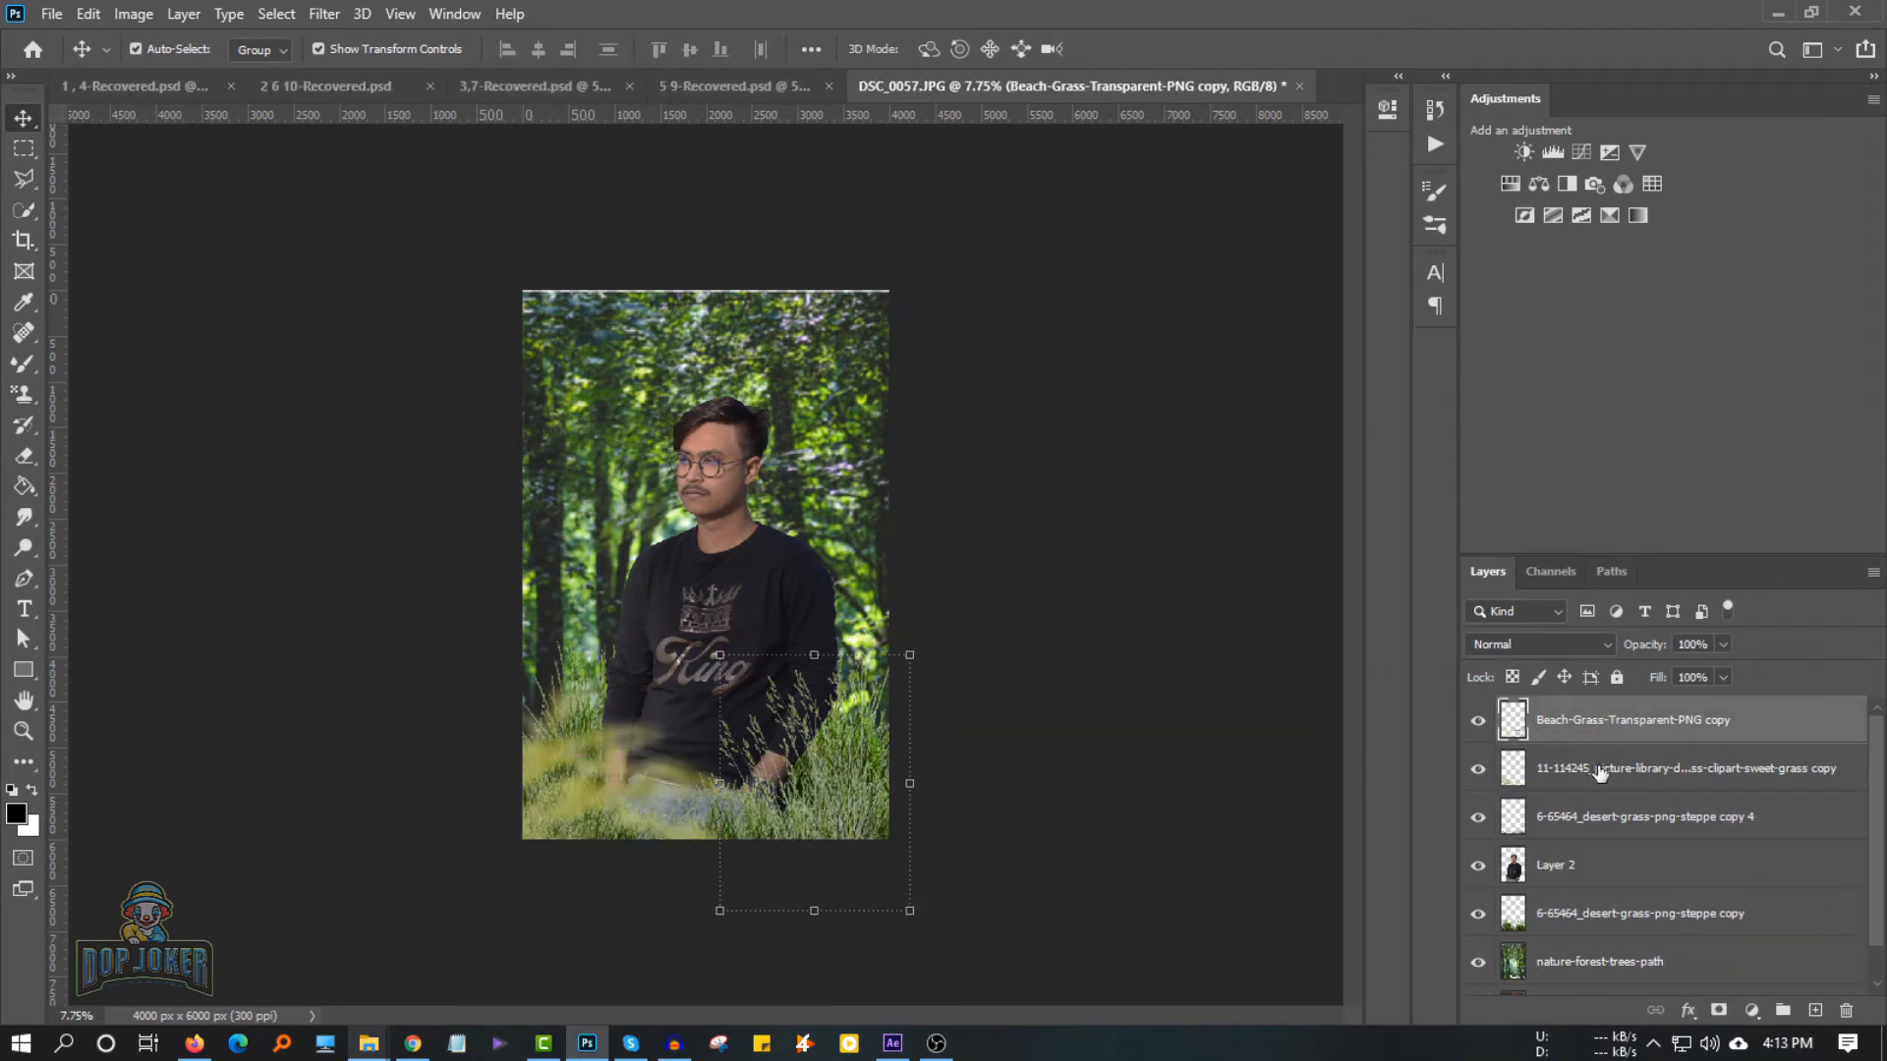
Scale the merged Beach-Grass-Transparent-PNG layer to about 96% and shift it slightly right and down
{"action": "mouse_move", "coordinate": [813, 655]}
{"action": "left_mouse_down"}
{"action": "mouse_move", "coordinate": [813, 637]}
{"action": "mouse_move", "coordinate": [828, 698]}
{"action": "mouse_move", "coordinate": [833, 683]}
{"action": "left_mouse_up"}
{"action": "left_click_drag", "start_coordinate": [901, 798], "coordinate": [918, 798]}
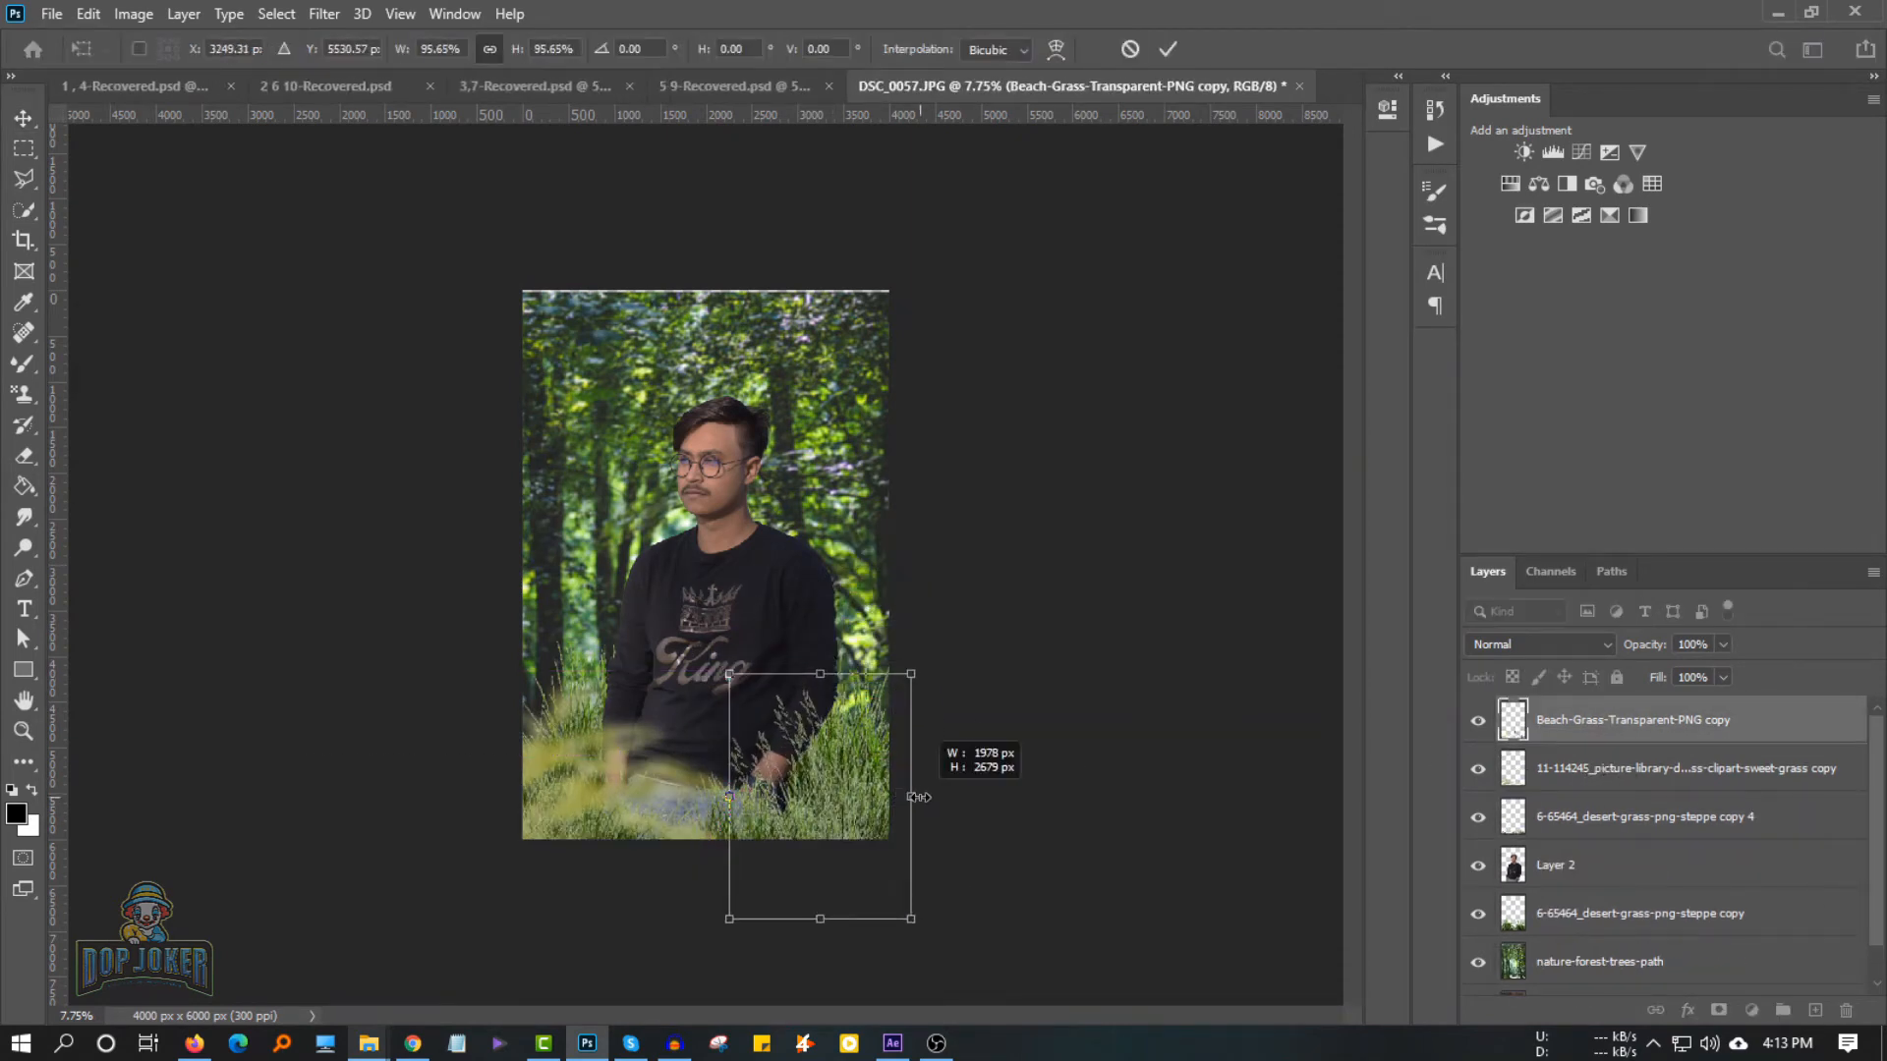
{"action": "left_click_drag", "start_coordinate": [870, 886], "coordinate": [890, 881]}
{"action": "key", "text": "Return"}
Apply a Gaussian Blur with a radius of about 8.6 pixels to the merged Beach-Grass-Transparent-PNG layer
{"action": "left_click", "coordinate": [324, 14]}
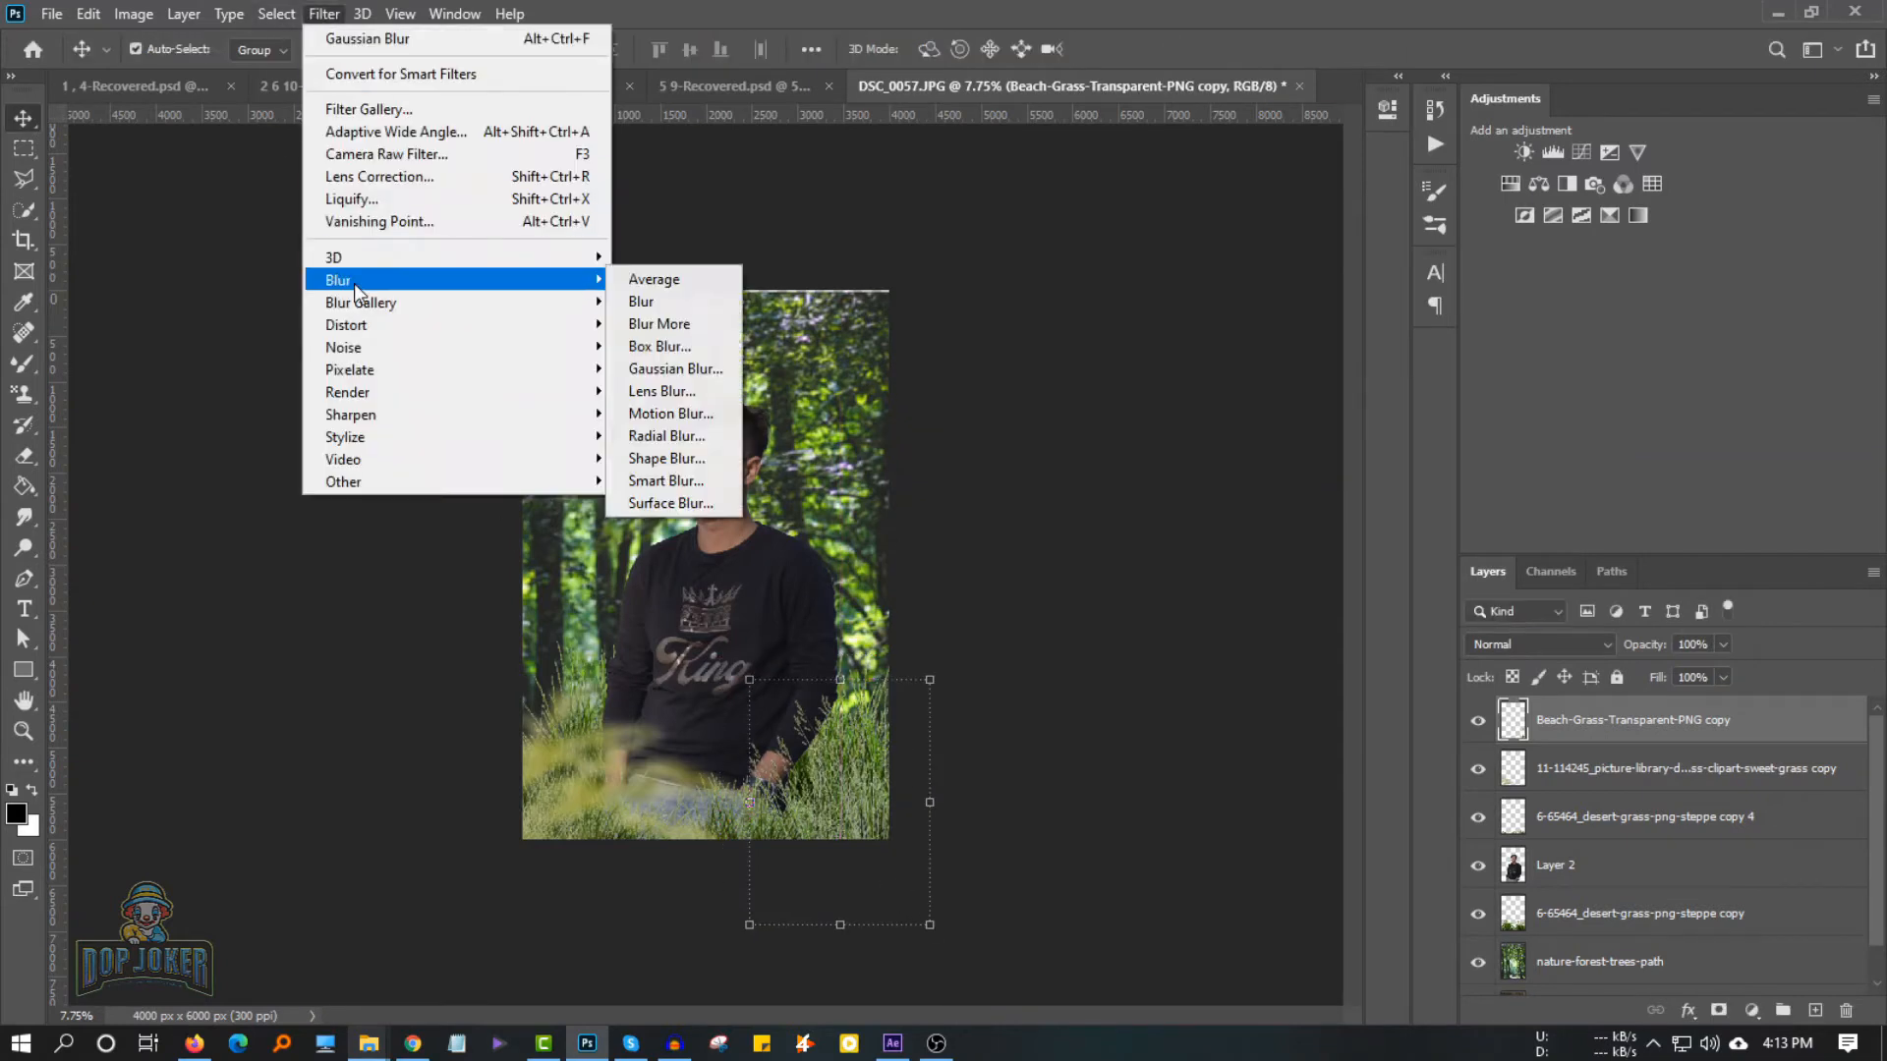
{"action": "left_click", "coordinate": [674, 364]}
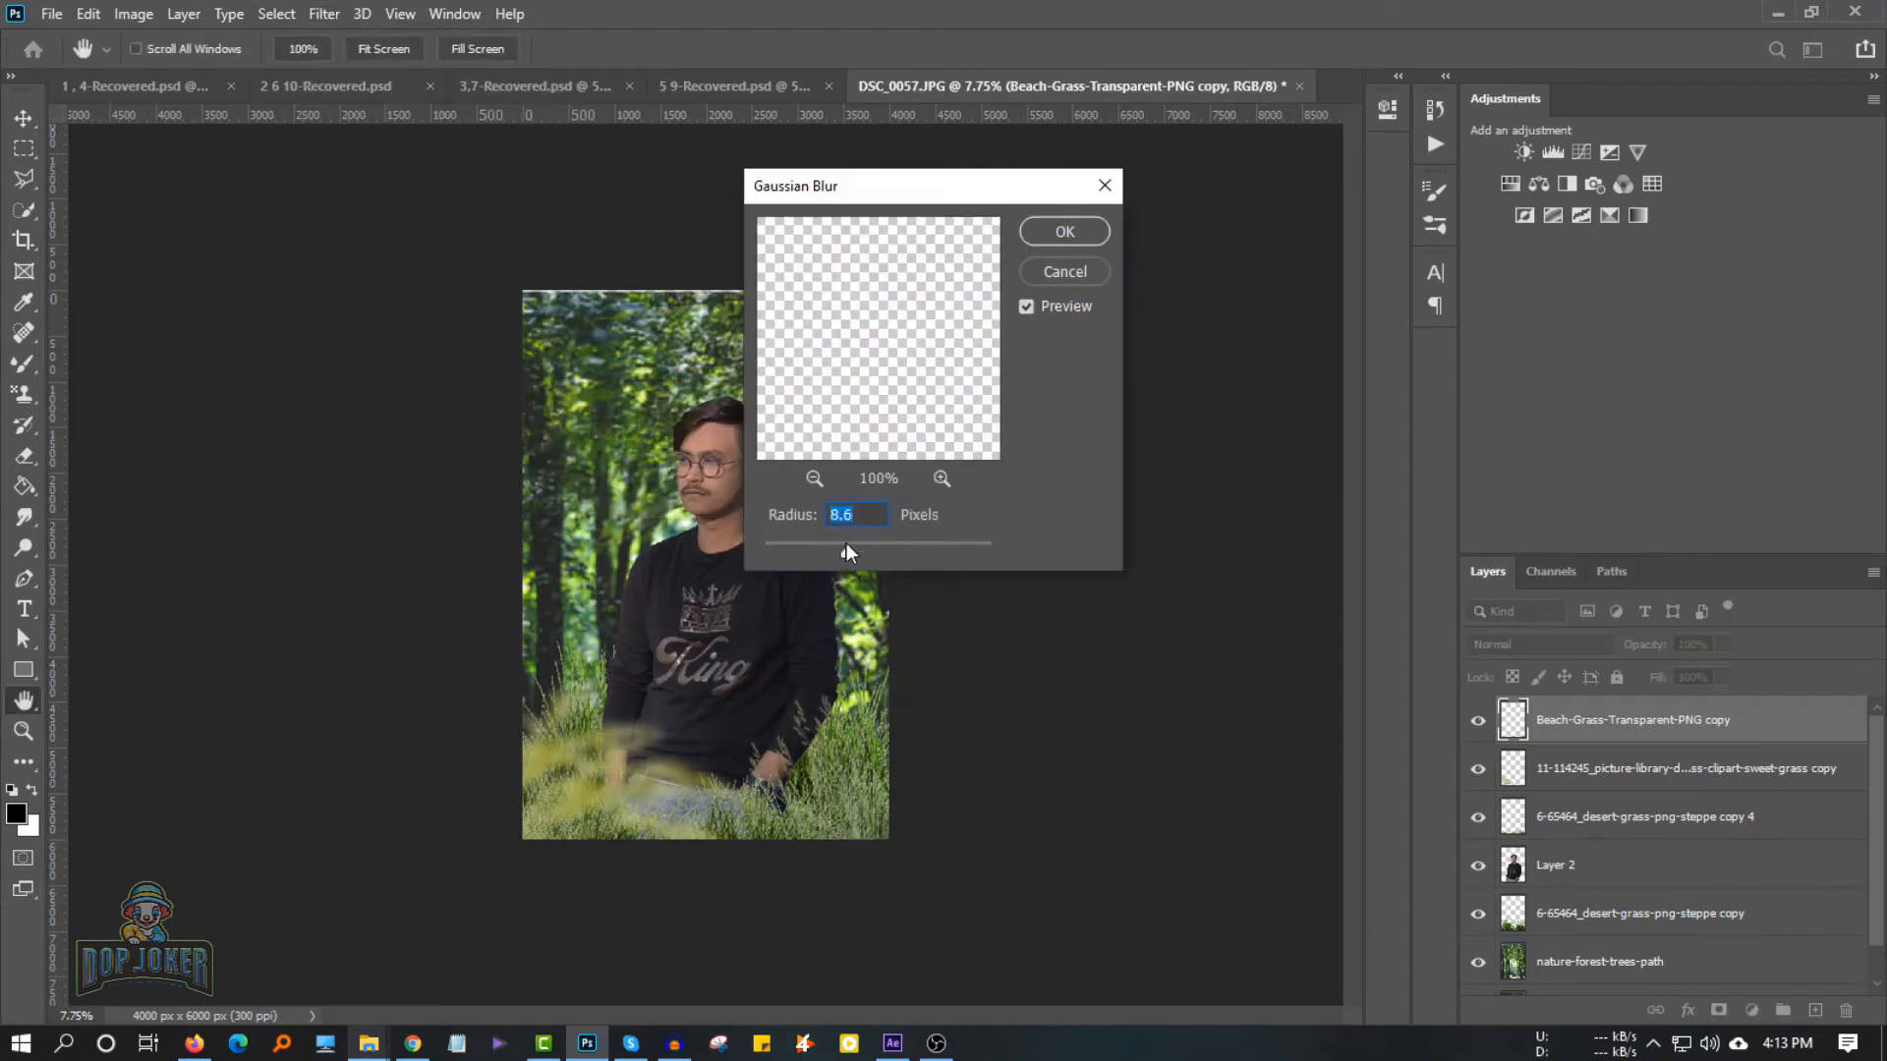
{"action": "left_click", "coordinate": [1075, 234]}
Duplicate the blurred 11-114245 beach grass, mirror it, and position its plumes at the photo's right edge beside the man's elbow
{"action": "left_click", "coordinate": [1576, 774]}
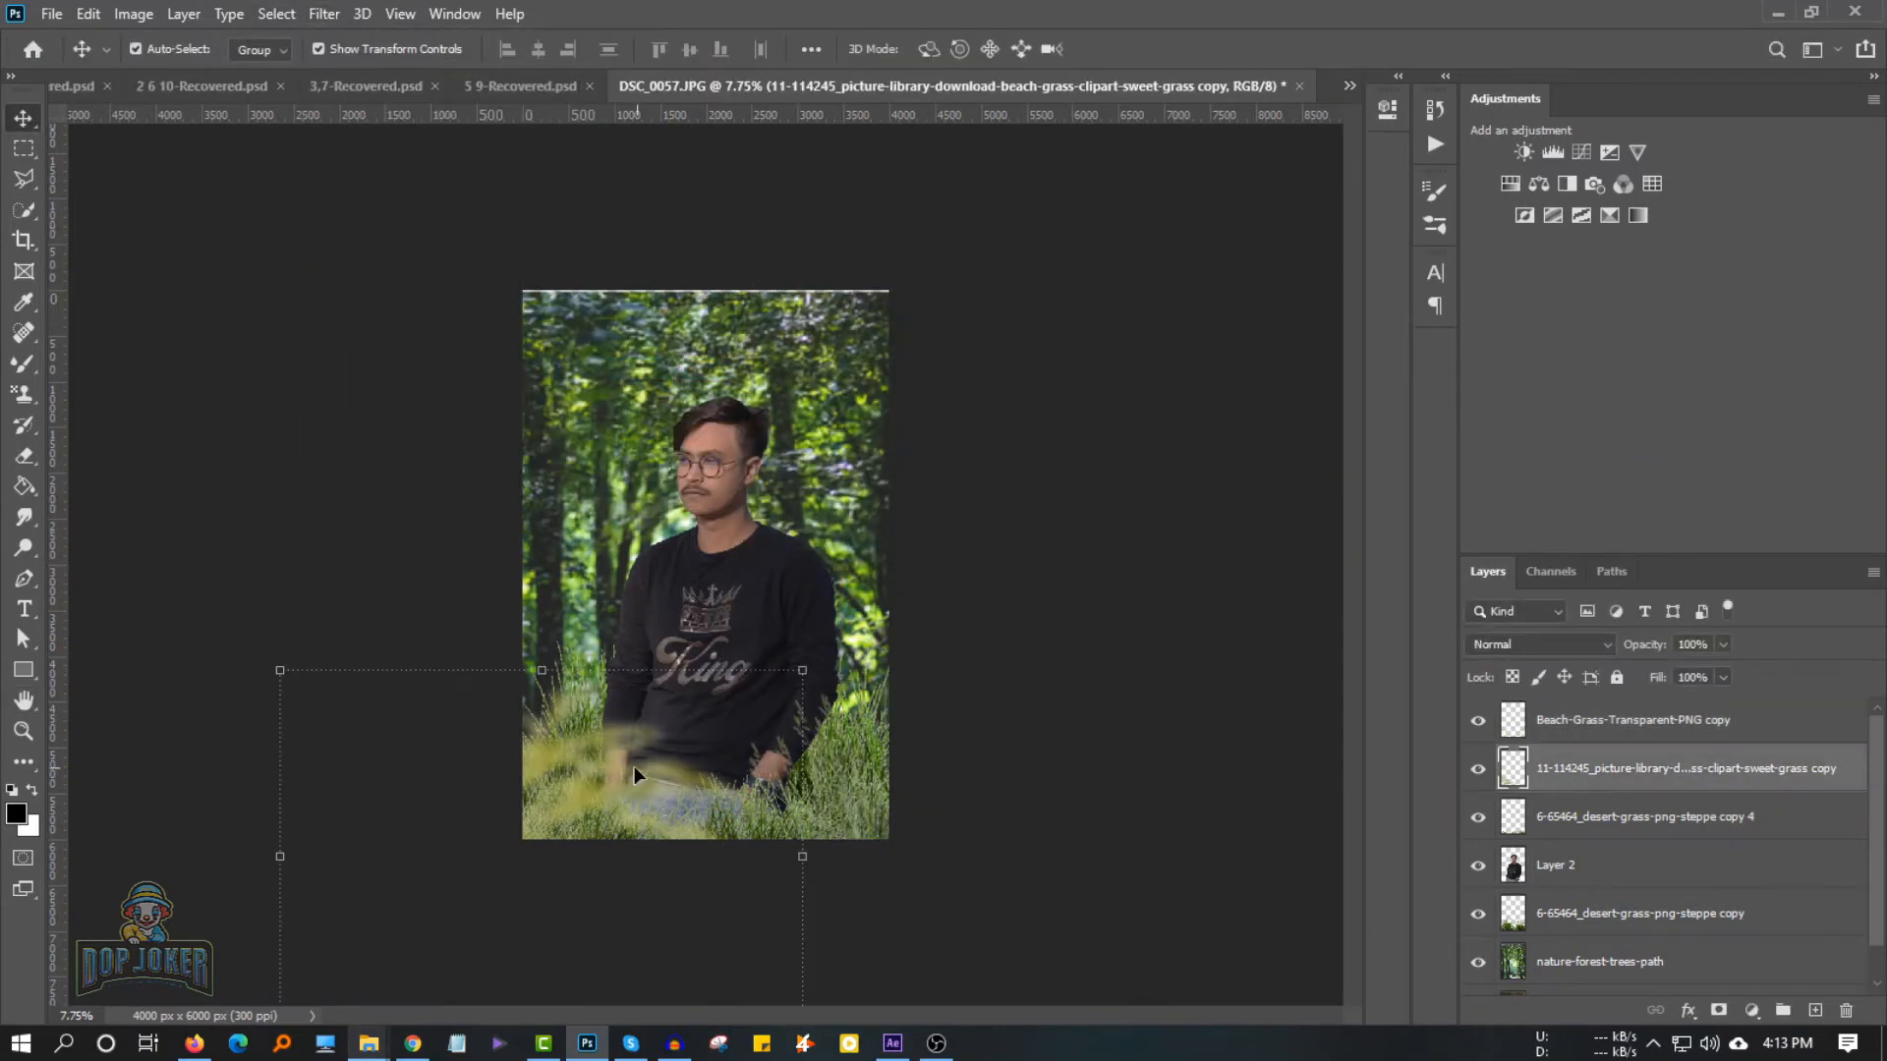
{"action": "left_click_drag", "start_coordinate": [607, 780], "coordinate": [947, 508]}
{"action": "left_click", "coordinate": [1150, 579]}
{"action": "right_click", "coordinate": [798, 593]}
{"action": "left_click", "coordinate": [886, 562]}
{"action": "left_click_drag", "start_coordinate": [1073, 546], "coordinate": [1166, 706]}
{"action": "key", "text": "Return"}
{"action": "left_click", "coordinate": [1206, 668]}
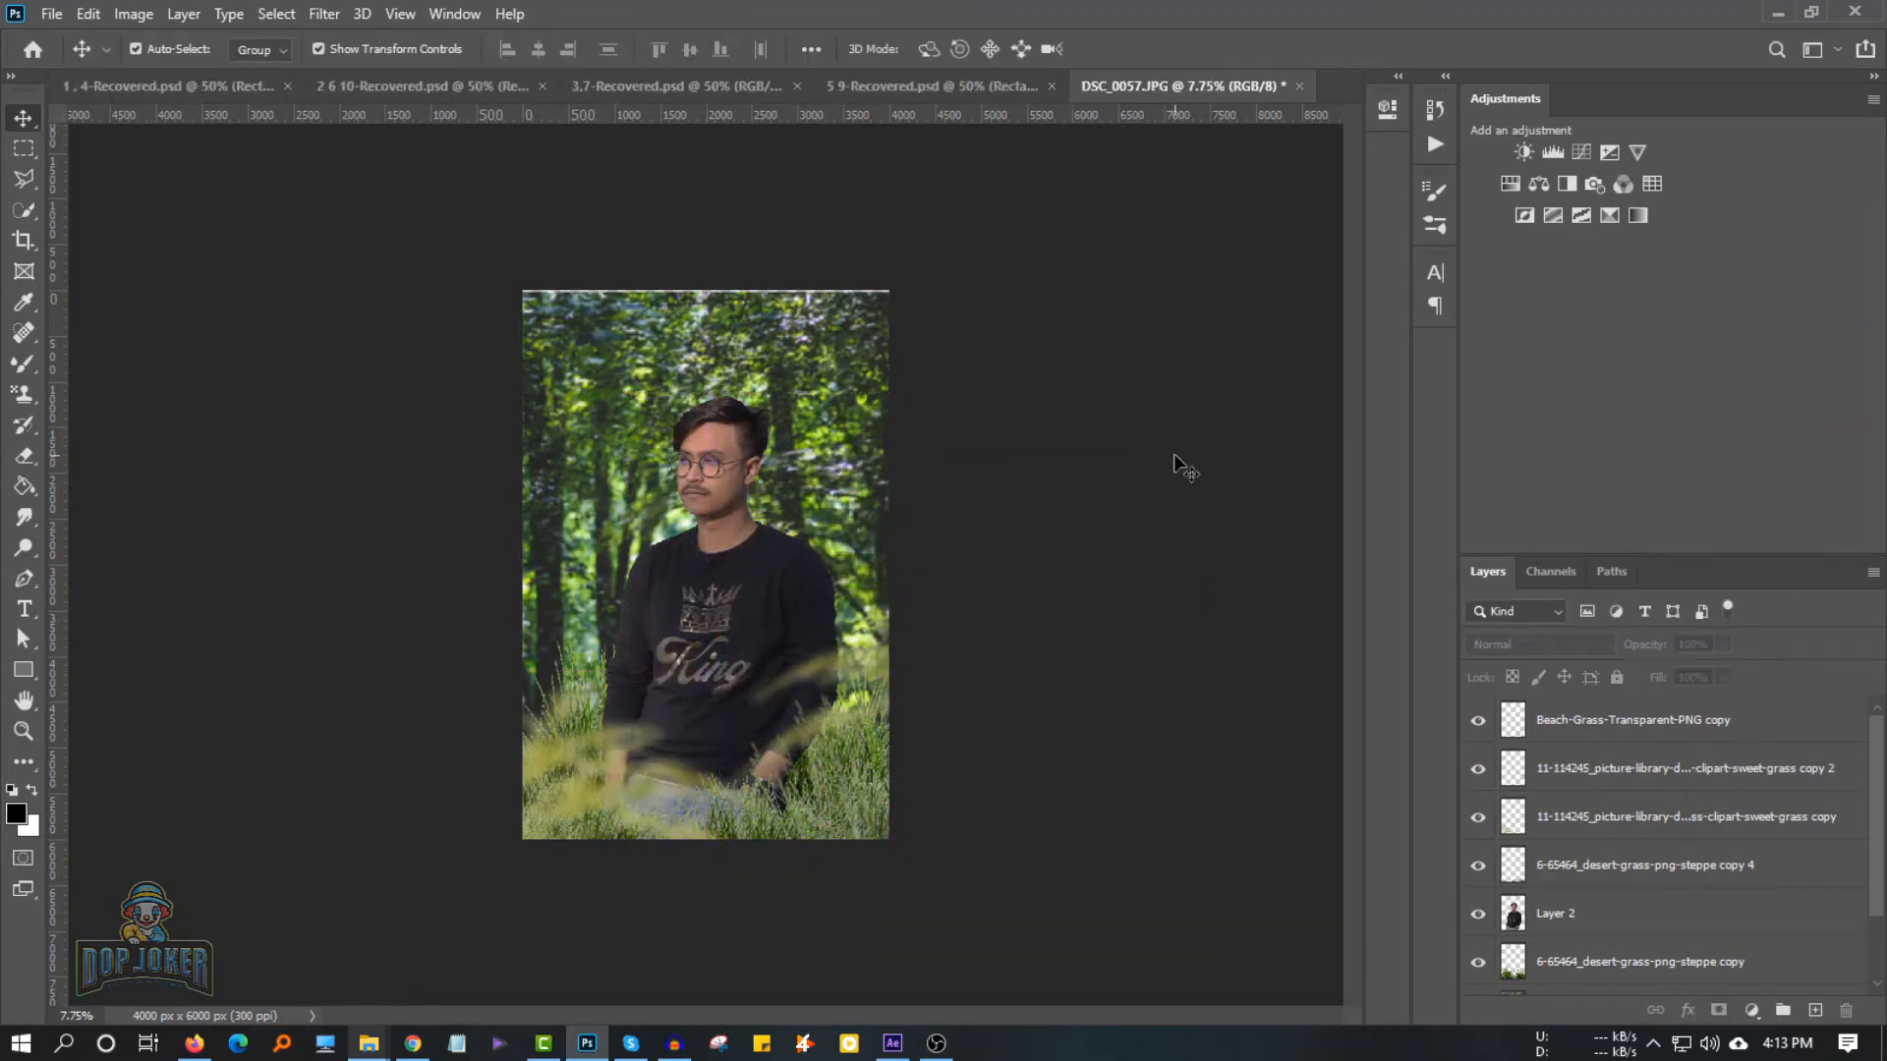
Add a layer above all others and darken the photo's lower edge with a soft black 2400 px brush at 34% opacity
{"action": "left_click", "coordinate": [1621, 728]}
{"action": "key", "text": "b"}
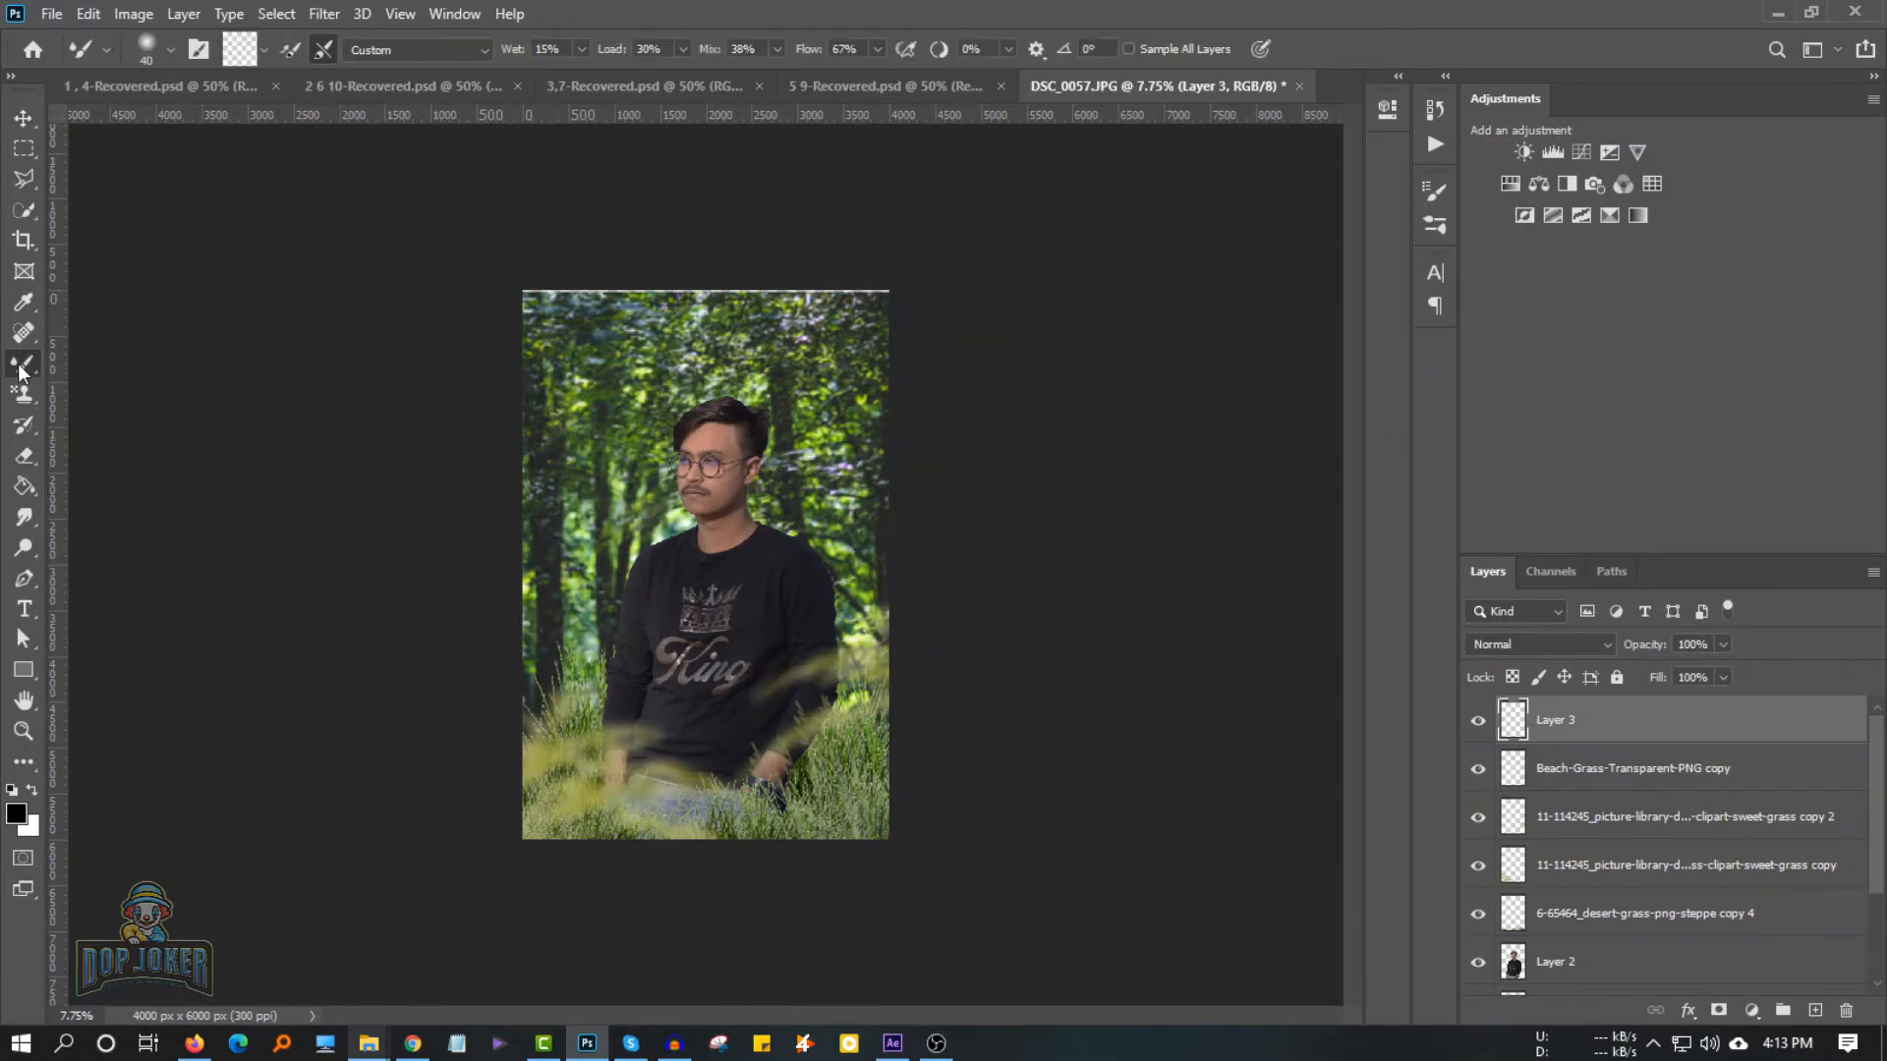
{"action": "key", "text": "bracketright"}
{"action": "key", "text": "bracketright"}
{"action": "key", "text": "bracketright"}
{"action": "key", "text": "bracketright"}
{"action": "key", "text": "bracketright"}
{"action": "key", "text": "bracketright"}
{"action": "key", "text": "bracketright"}
{"action": "key", "text": "bracketright"}
{"action": "mouse_move", "coordinate": [541, 49]}
{"action": "left_mouse_down"}
{"action": "mouse_move", "coordinate": [539, 87]}
{"action": "mouse_move", "coordinate": [475, 86]}
{"action": "mouse_move", "coordinate": [564, 78]}
{"action": "left_mouse_up"}
{"action": "left_click_drag", "start_coordinate": [463, 964], "coordinate": [472, 905]}
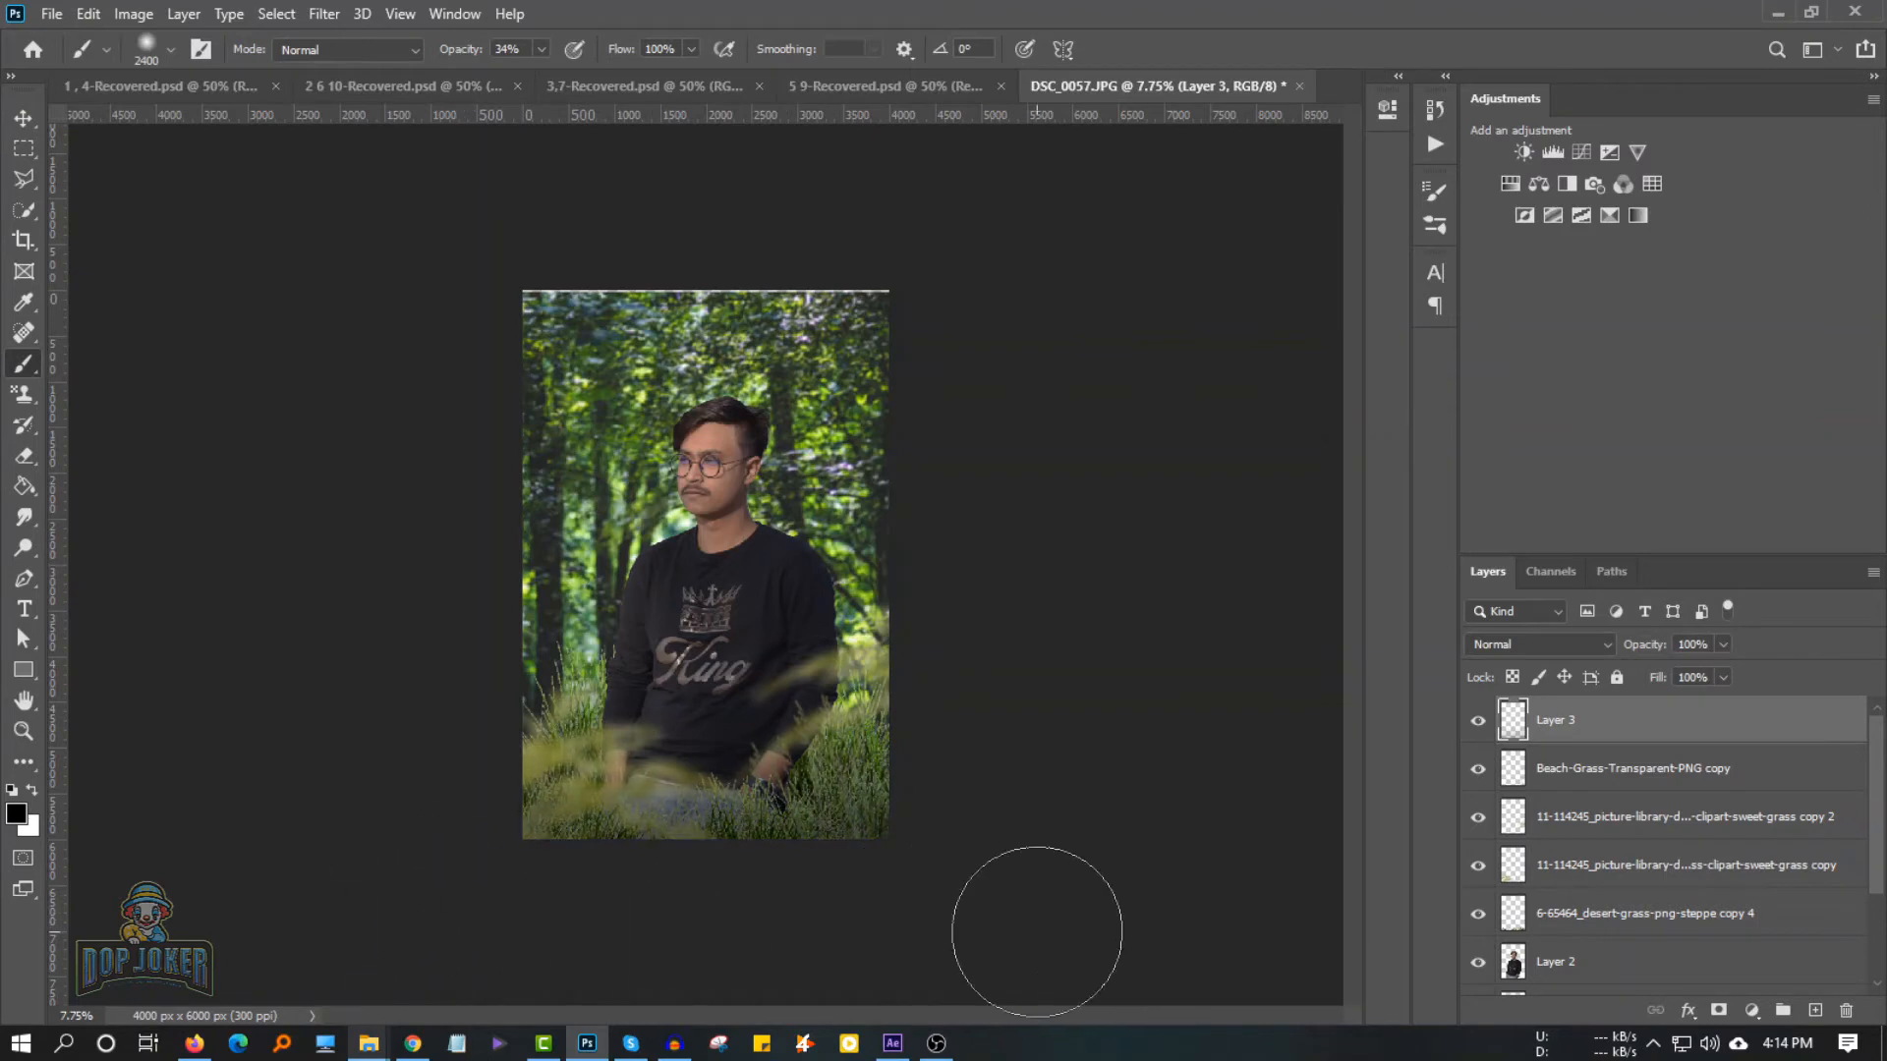
Scale the nature-forest-trees-path background to about 101.85% so it covers the white strip along the photo's top edge
{"action": "key", "text": "v"}
{"action": "key", "text": "alt+bracketleft"}
{"action": "key", "text": "alt+bracketleft"}
{"action": "key", "text": "alt+bracketleft"}
{"action": "key", "text": "alt+bracketleft"}
{"action": "key", "text": "alt+bracketleft"}
{"action": "key", "text": "alt+bracketleft"}
{"action": "key", "text": "alt+bracketleft"}
{"action": "key", "text": "ctrl+t"}
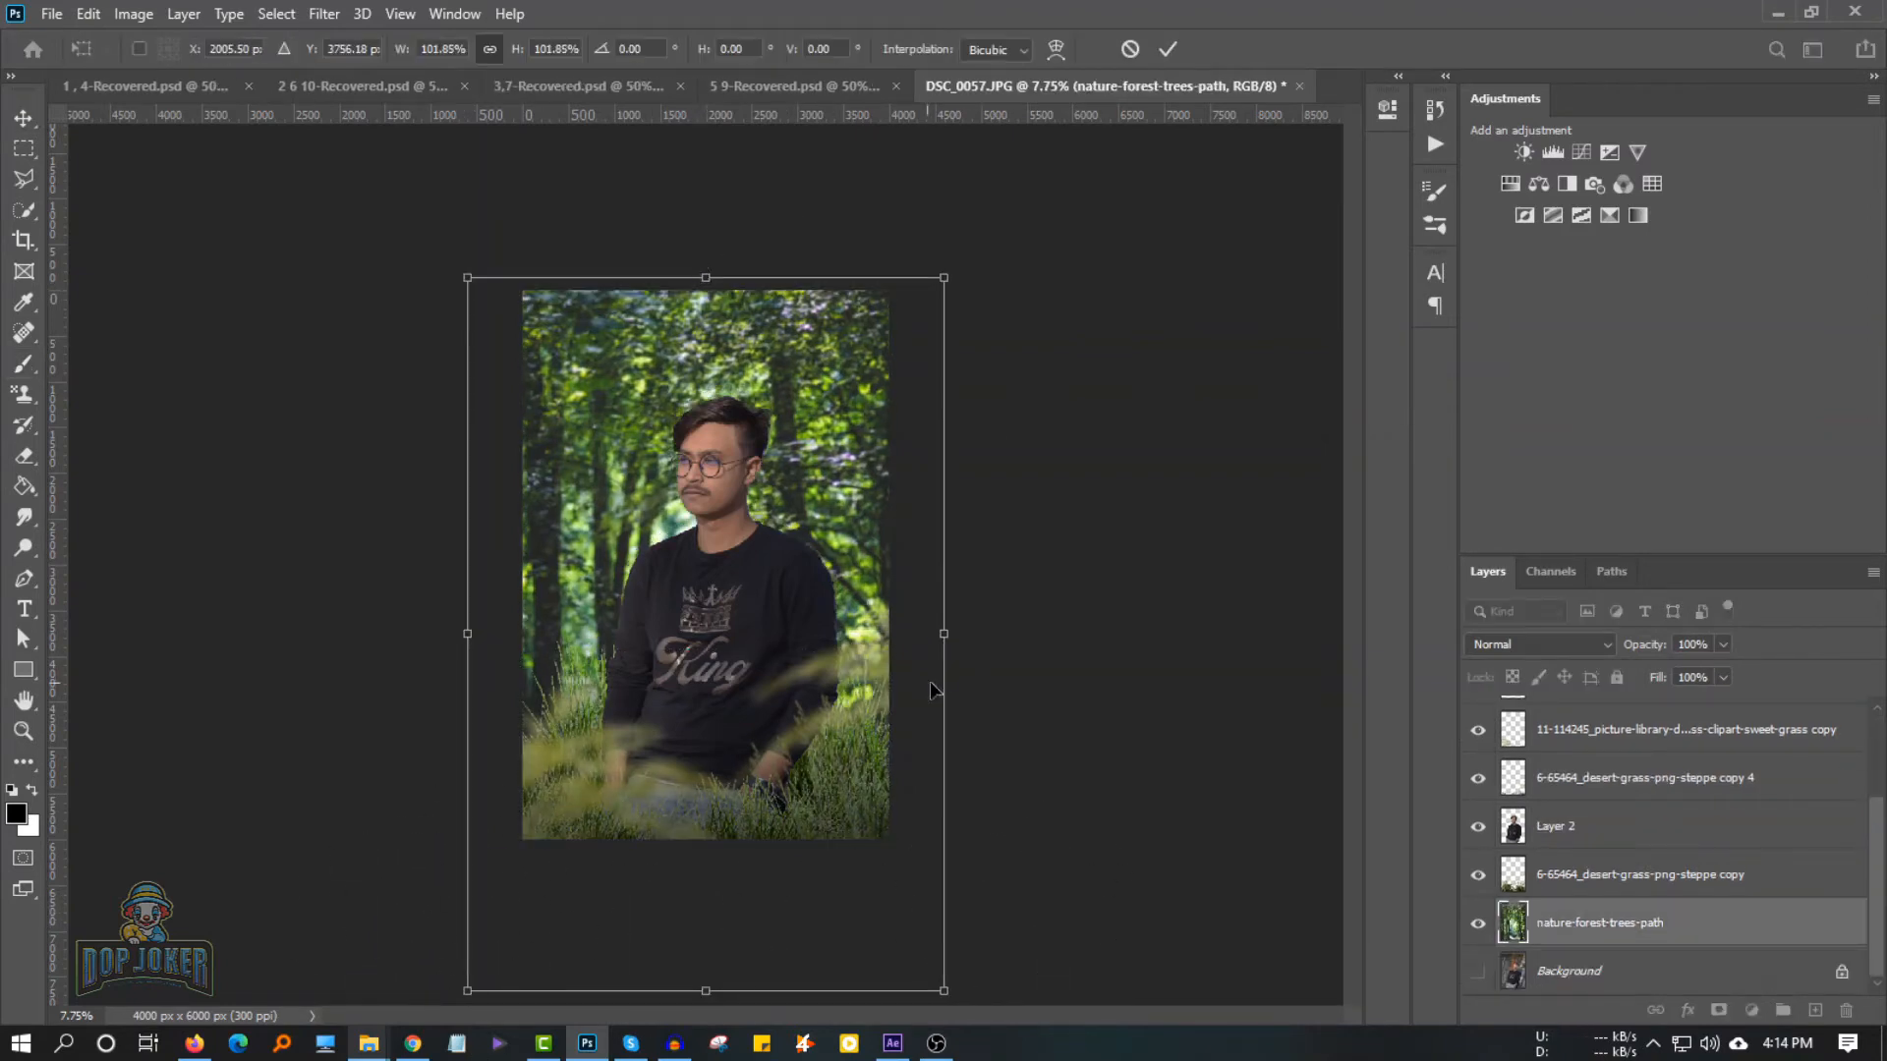
{"action": "key", "text": "Return"}
Apply a 15 px Tilt-Shift blur to the forest with its focus below the photo, light bokeh 27% and bokeh color 40%
{"action": "left_click", "coordinate": [323, 14]}
{"action": "left_click", "coordinate": [668, 346]}
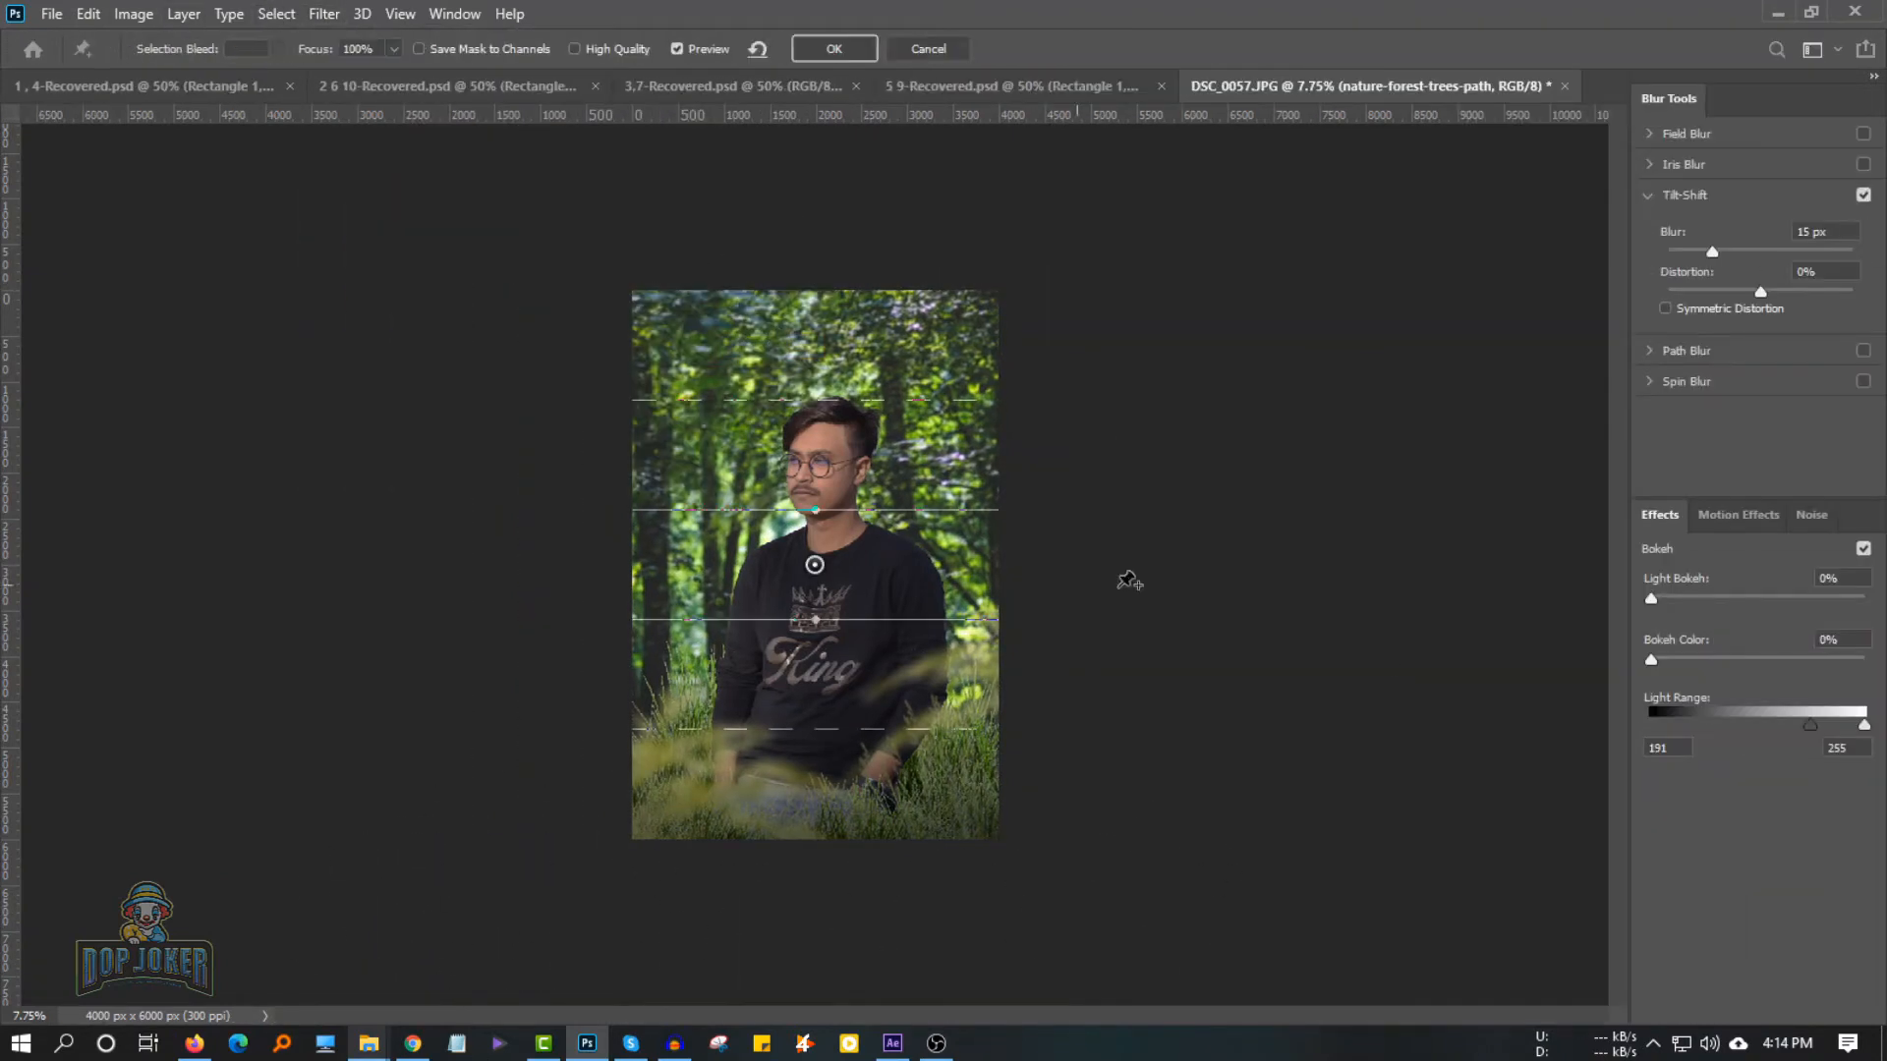
{"action": "left_click_drag", "start_coordinate": [815, 667], "coordinate": [797, 1006]}
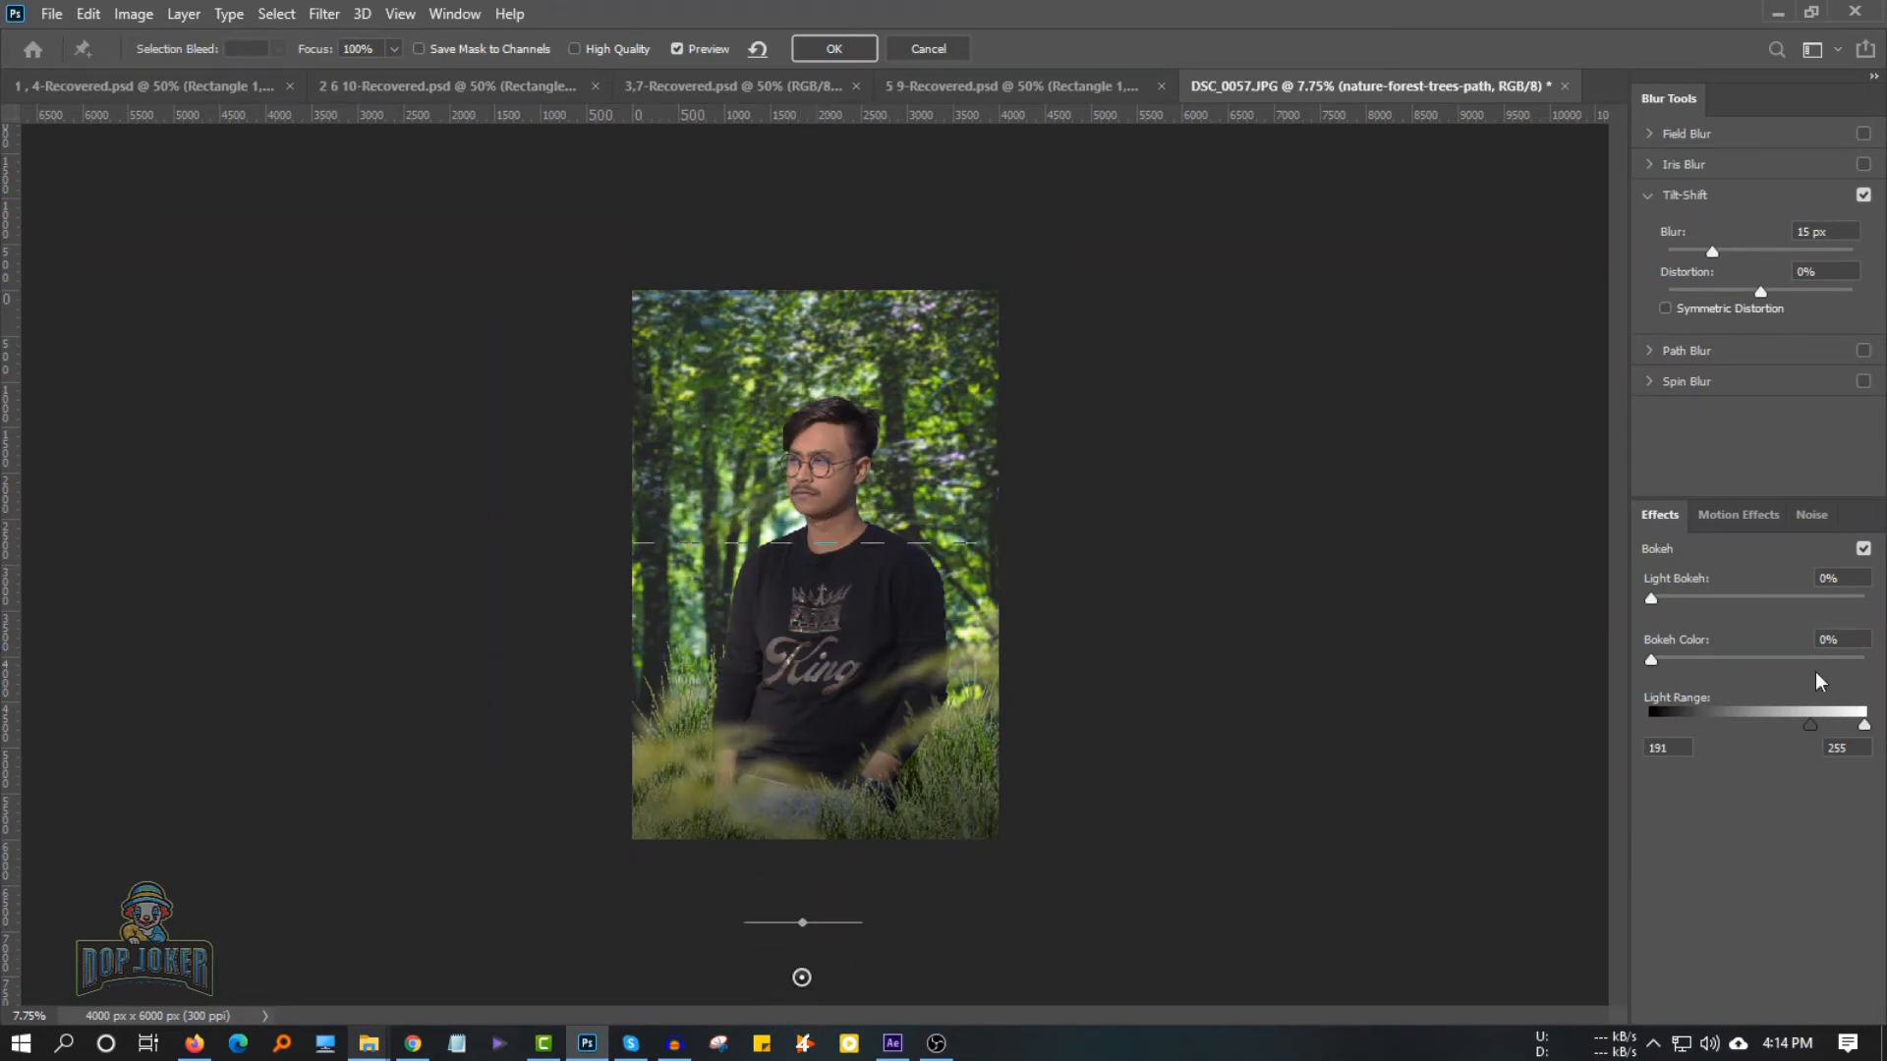
{"action": "left_click_drag", "start_coordinate": [1652, 600], "coordinate": [1707, 599]}
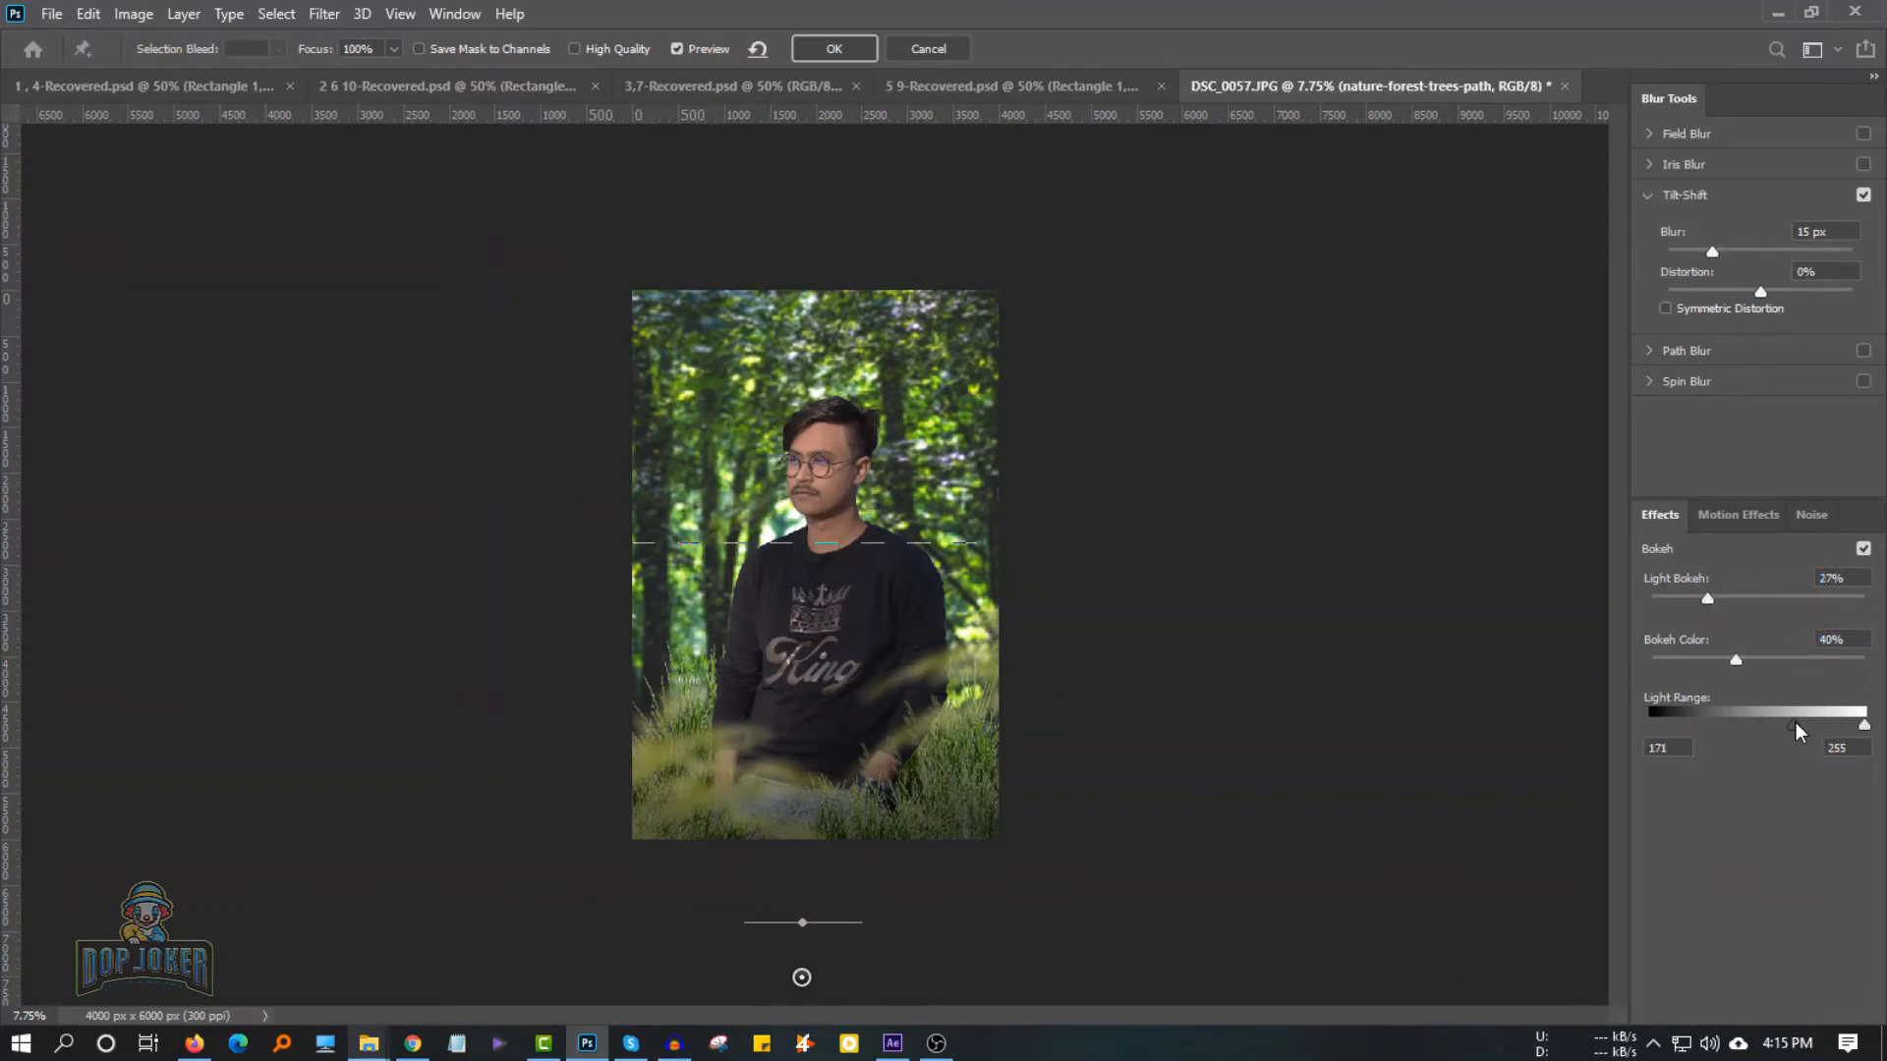
{"action": "left_click", "coordinate": [835, 50]}
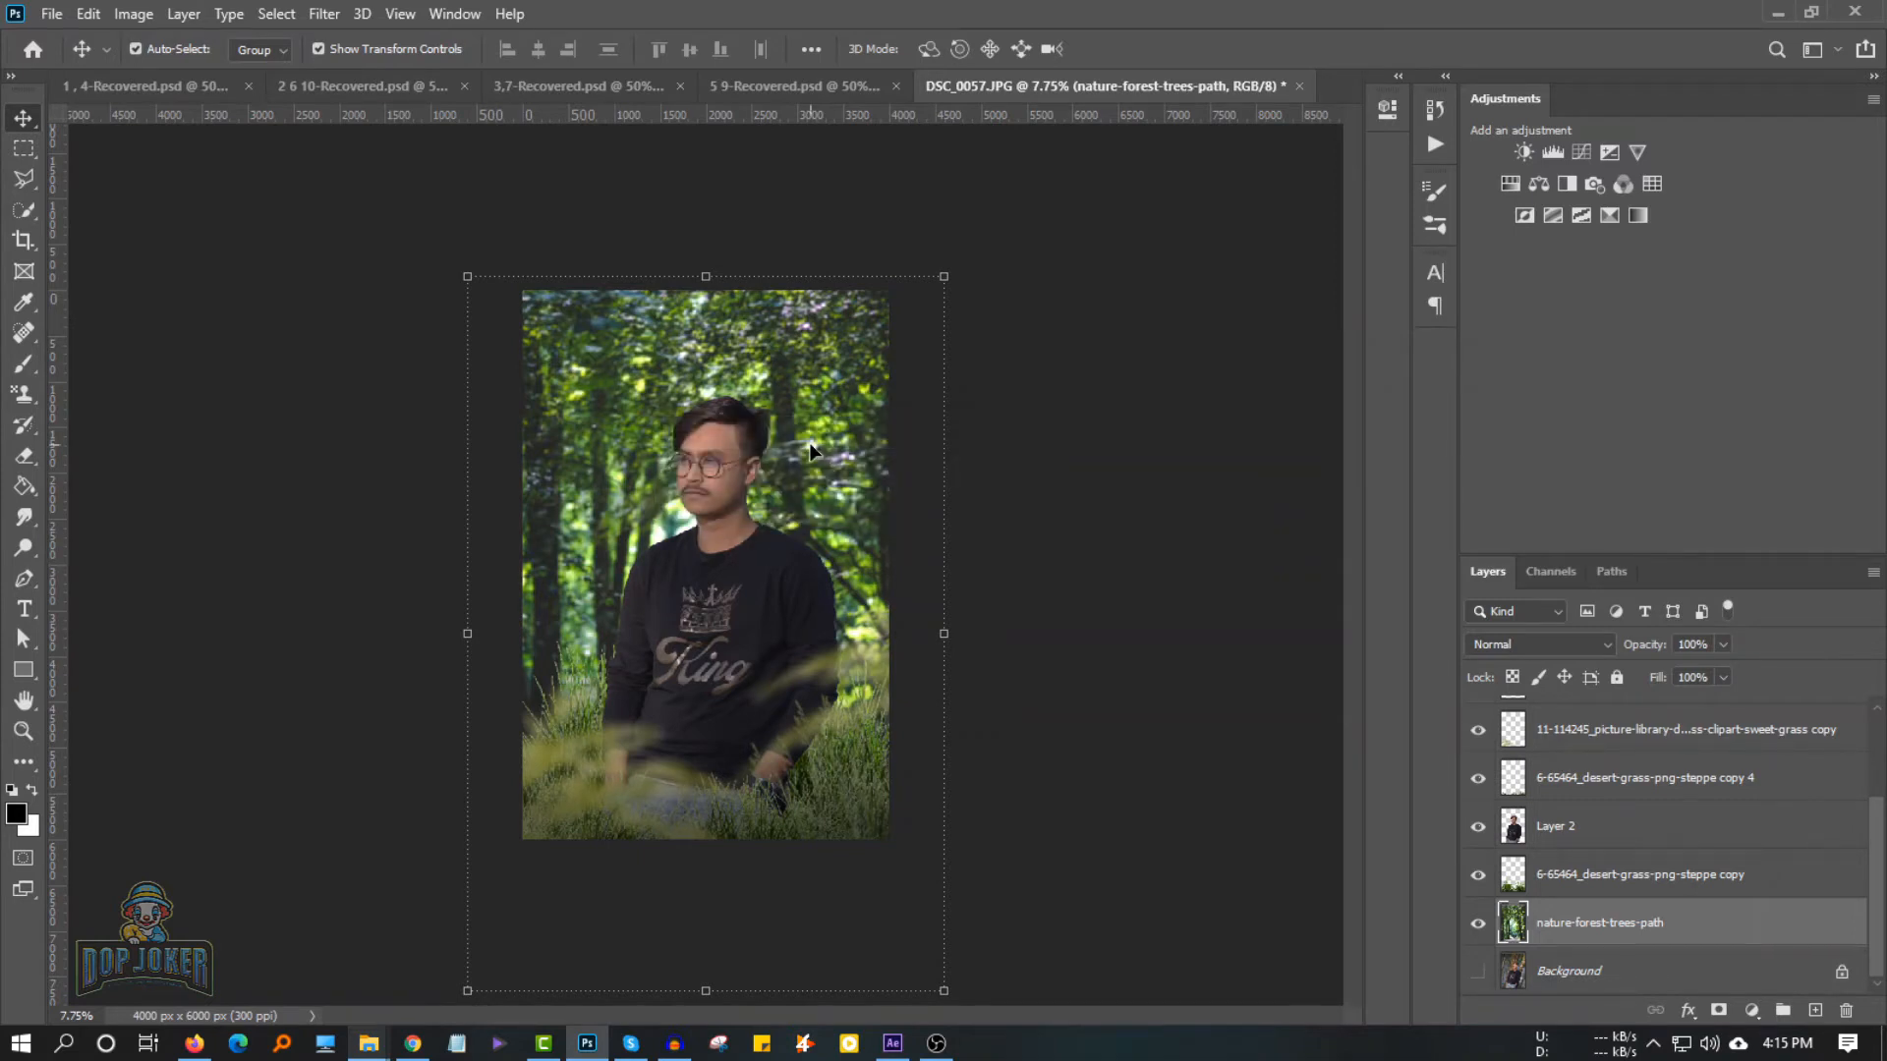
Apply a Tilt-Shift blur to the desert grass layer behind the man, moving the focus area below the photo
{"action": "left_click", "coordinate": [1651, 873]}
{"action": "left_click", "coordinate": [323, 13]}
{"action": "mouse_move", "coordinate": [398, 296]}
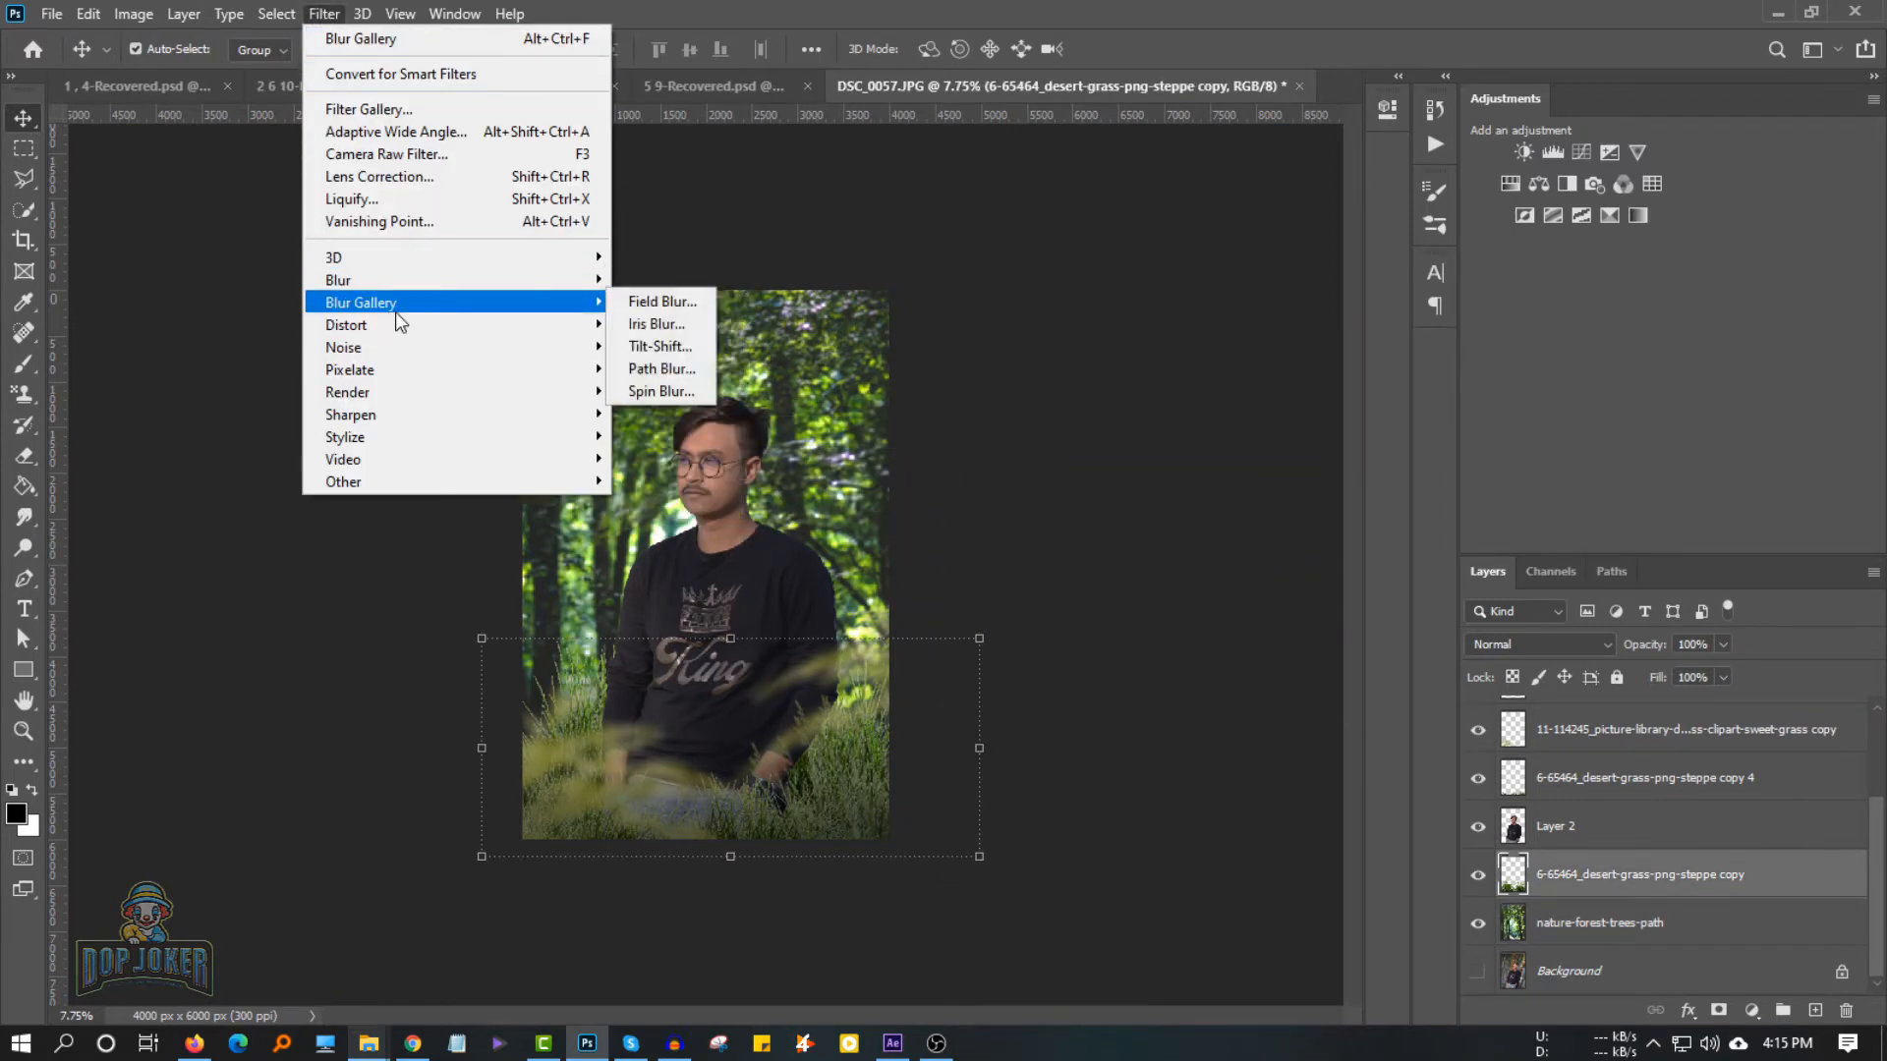
{"action": "left_click", "coordinate": [658, 345]}
{"action": "left_click_drag", "start_coordinate": [814, 564], "coordinate": [776, 960]}
{"action": "left_click", "coordinate": [834, 49]}
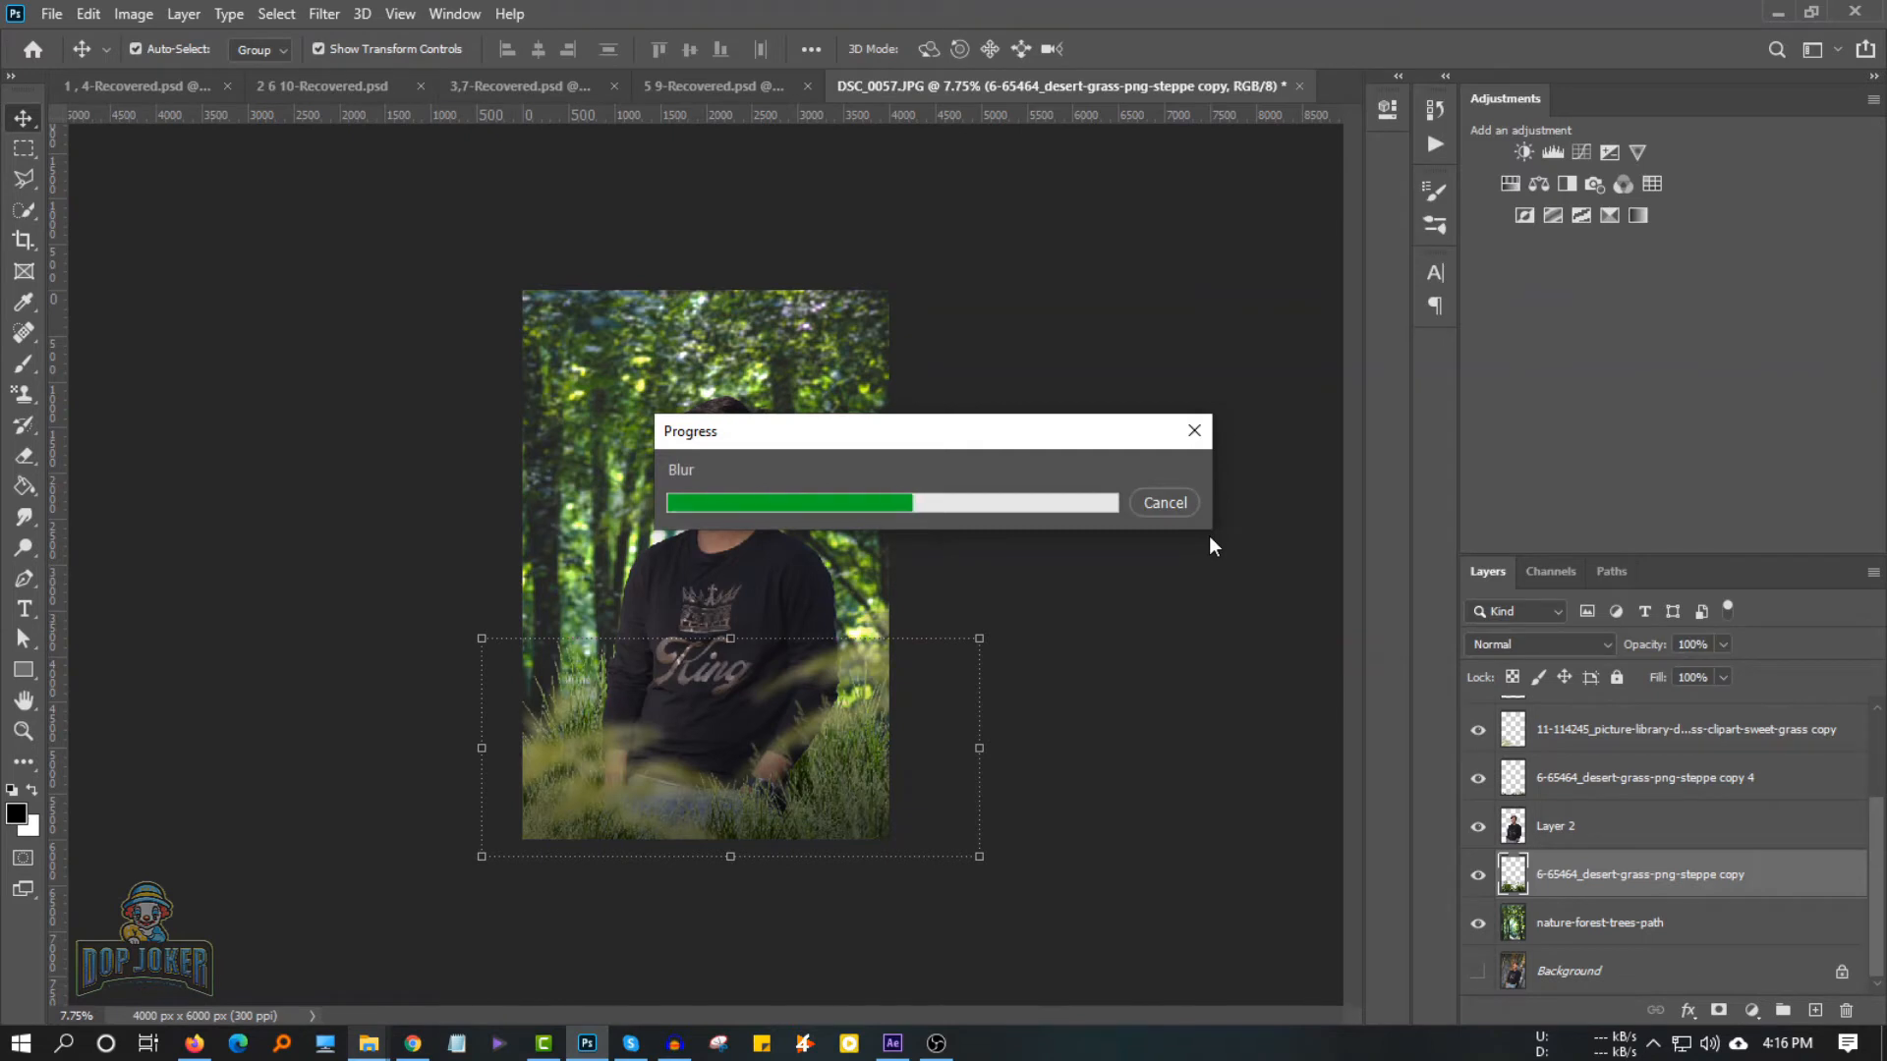
Apply a slight Gaussian Blur to the foreground 6-65464 desert grass copy 4 layer
{"action": "left_click", "coordinate": [1577, 778]}
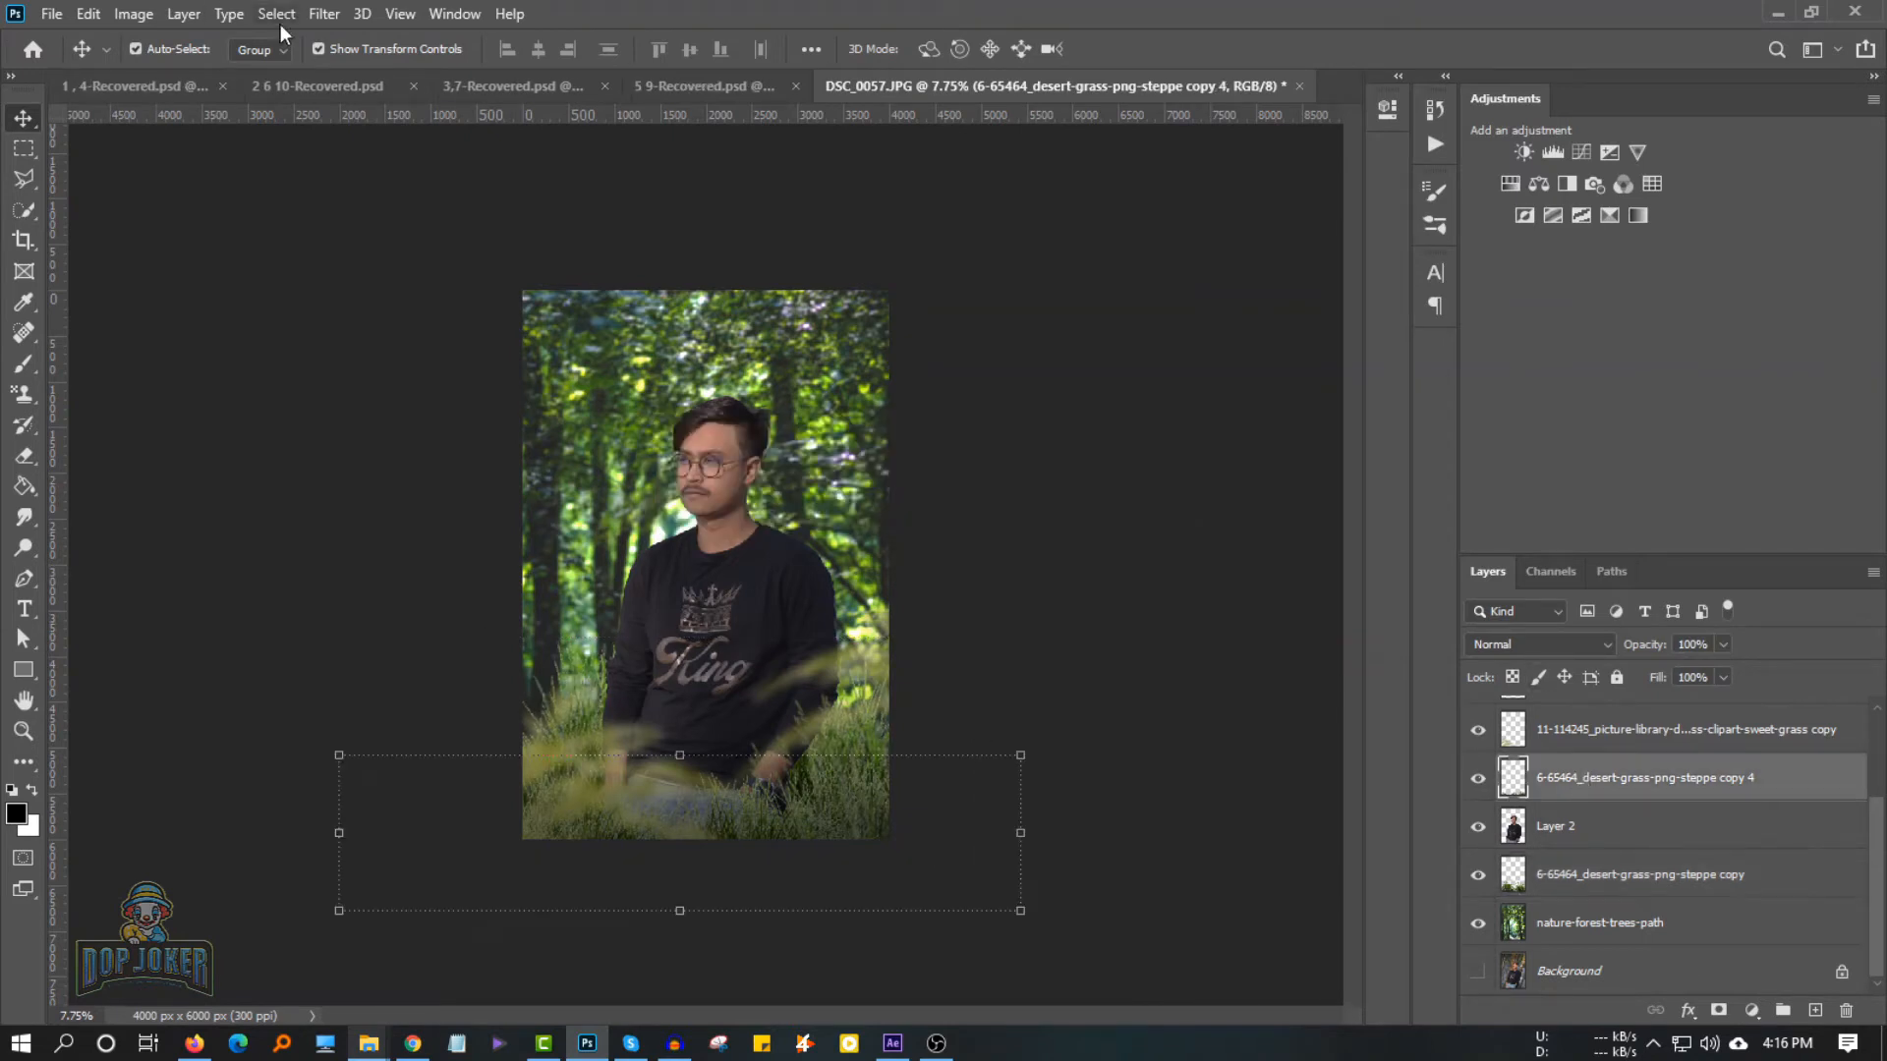
{"action": "left_click", "coordinate": [324, 13]}
{"action": "mouse_move", "coordinate": [354, 282]}
{"action": "left_click", "coordinate": [675, 368]}
{"action": "left_click_drag", "start_coordinate": [796, 549], "coordinate": [811, 556]}
{"action": "key", "text": "Return"}
{"action": "key", "text": "v"}
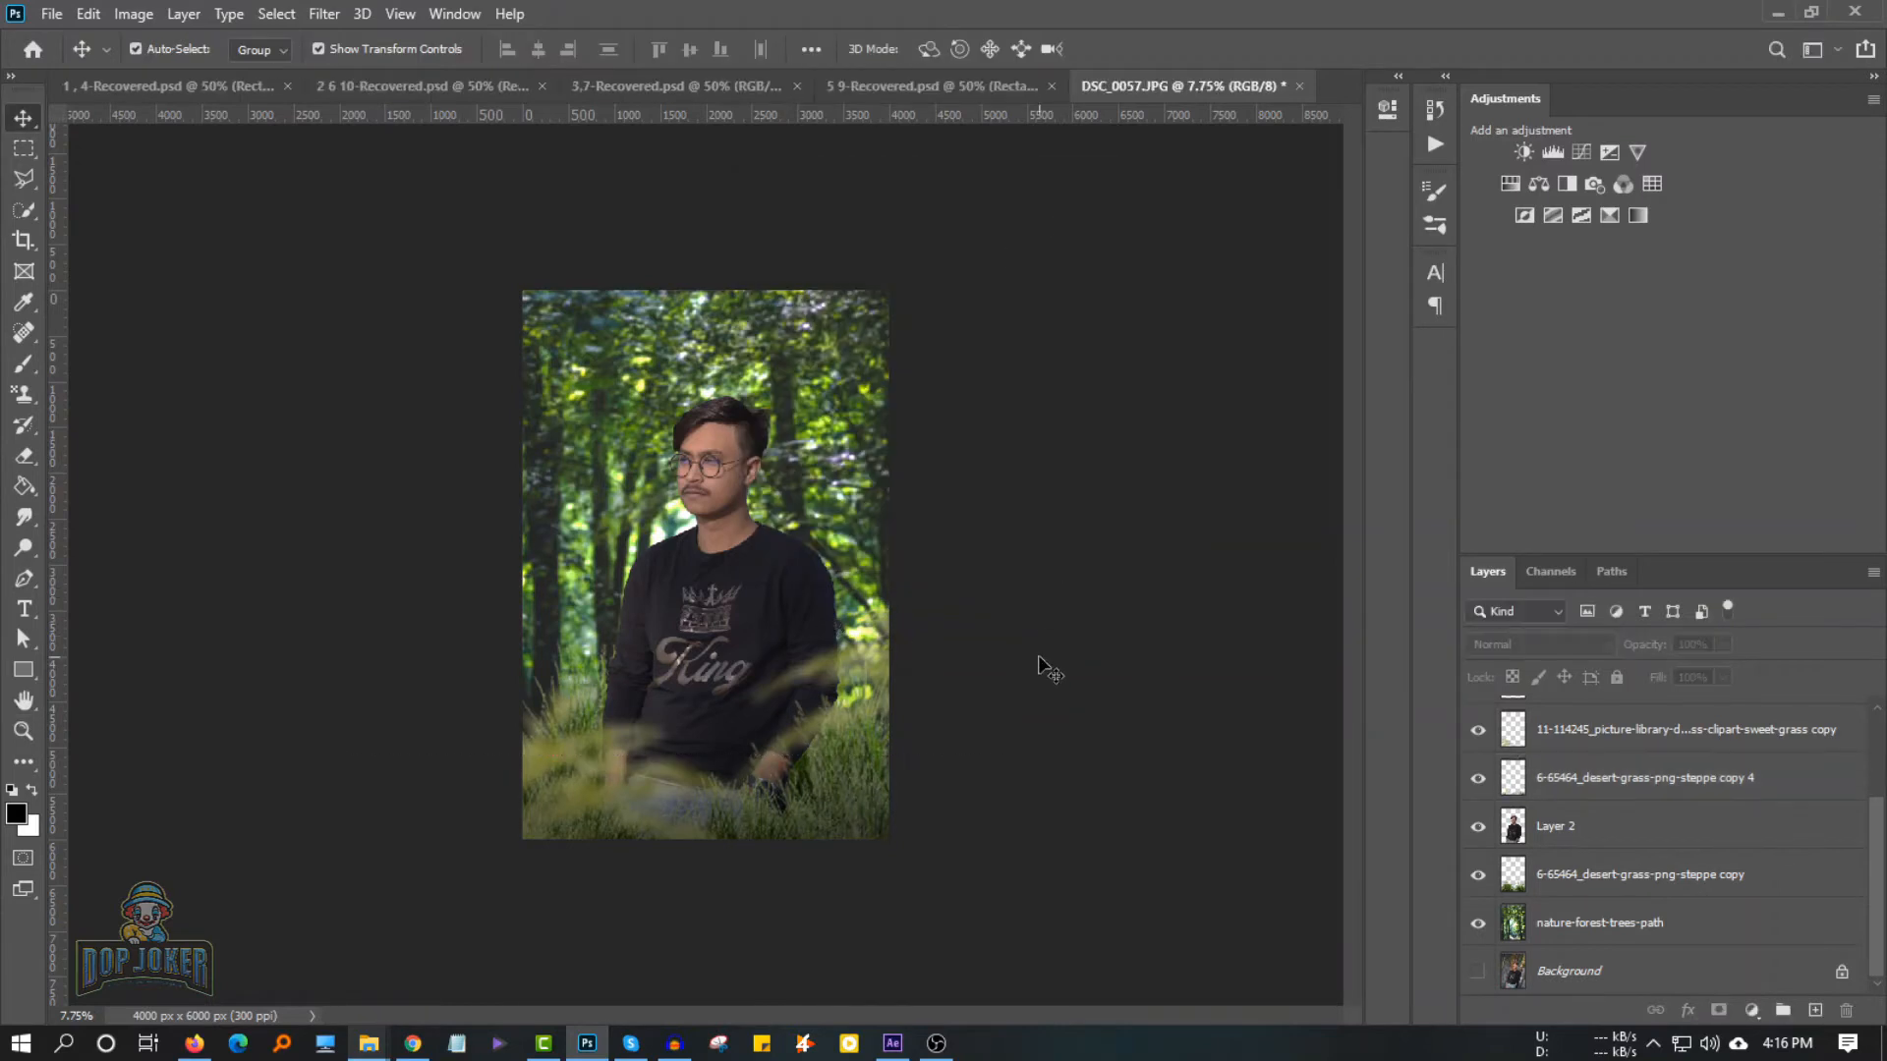
Add a new layer directly beneath the man's layer and try a large white brush dab behind his head
{"action": "left_click", "coordinate": [1572, 827]}
{"action": "left_click", "coordinate": [1642, 875]}
{"action": "left_click", "coordinate": [1815, 1010]}
{"action": "key", "text": "b"}
{"action": "left_click", "coordinate": [33, 791]}
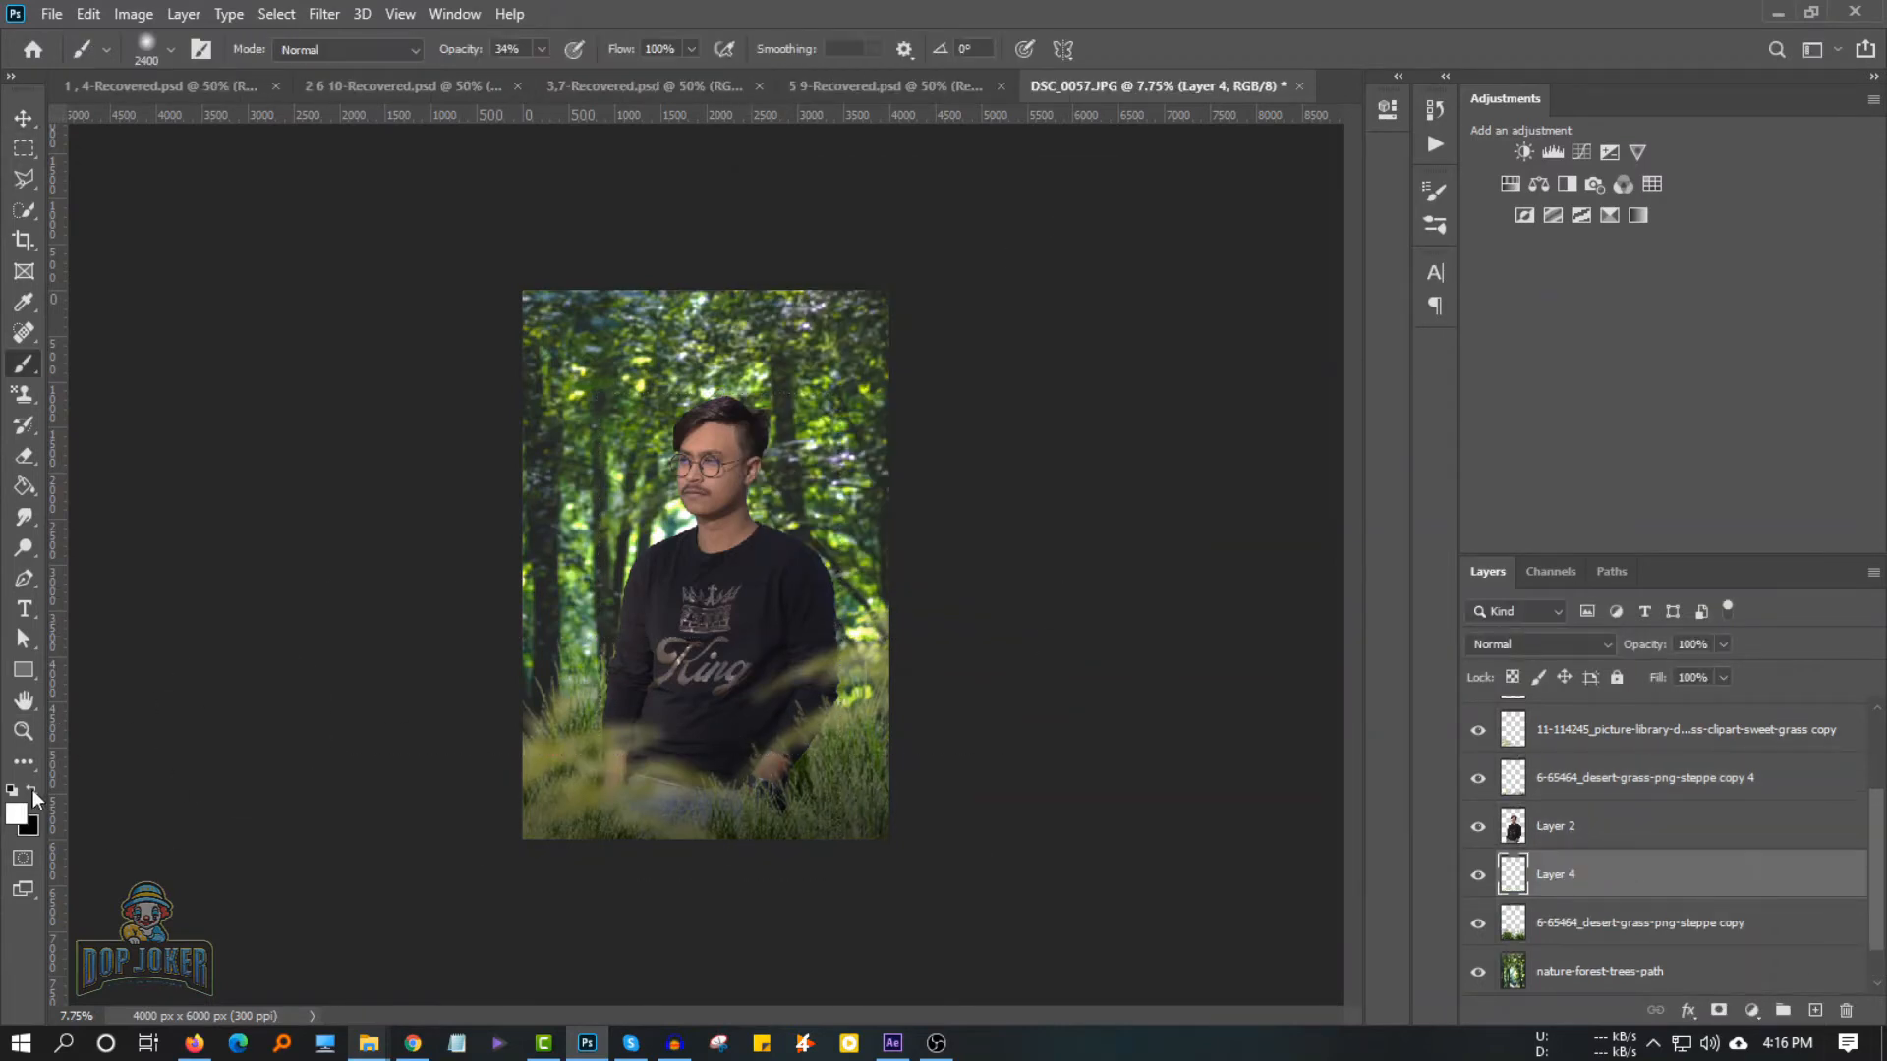
{"action": "left_click", "coordinate": [702, 404]}
{"action": "key", "text": "ctrl+z"}
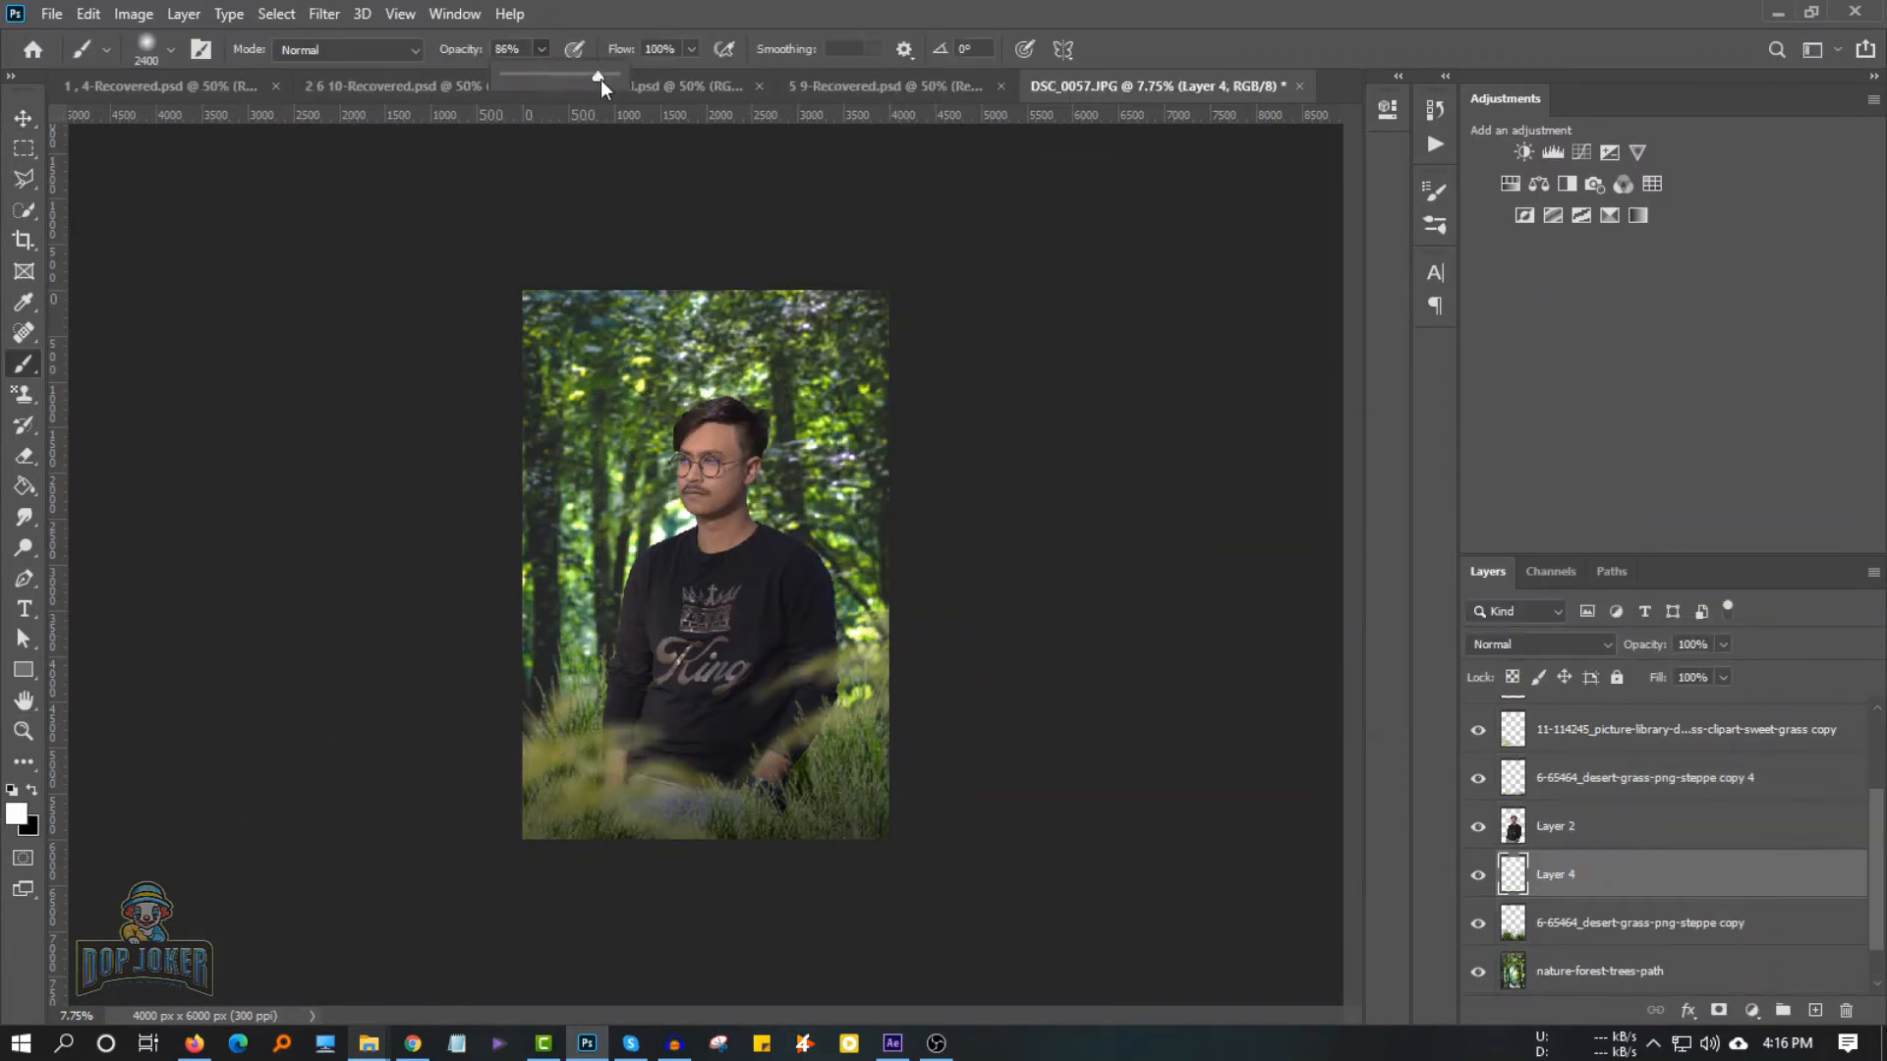
Paint a white dab just above the man's head with a 500 px brush at 100% opacity
{"action": "left_click_drag", "start_coordinate": [600, 80], "coordinate": [629, 80]}
{"action": "key", "text": "bracketleft"}
{"action": "key", "text": "bracketleft"}
{"action": "key", "text": "bracketleft"}
{"action": "key", "text": "bracketleft"}
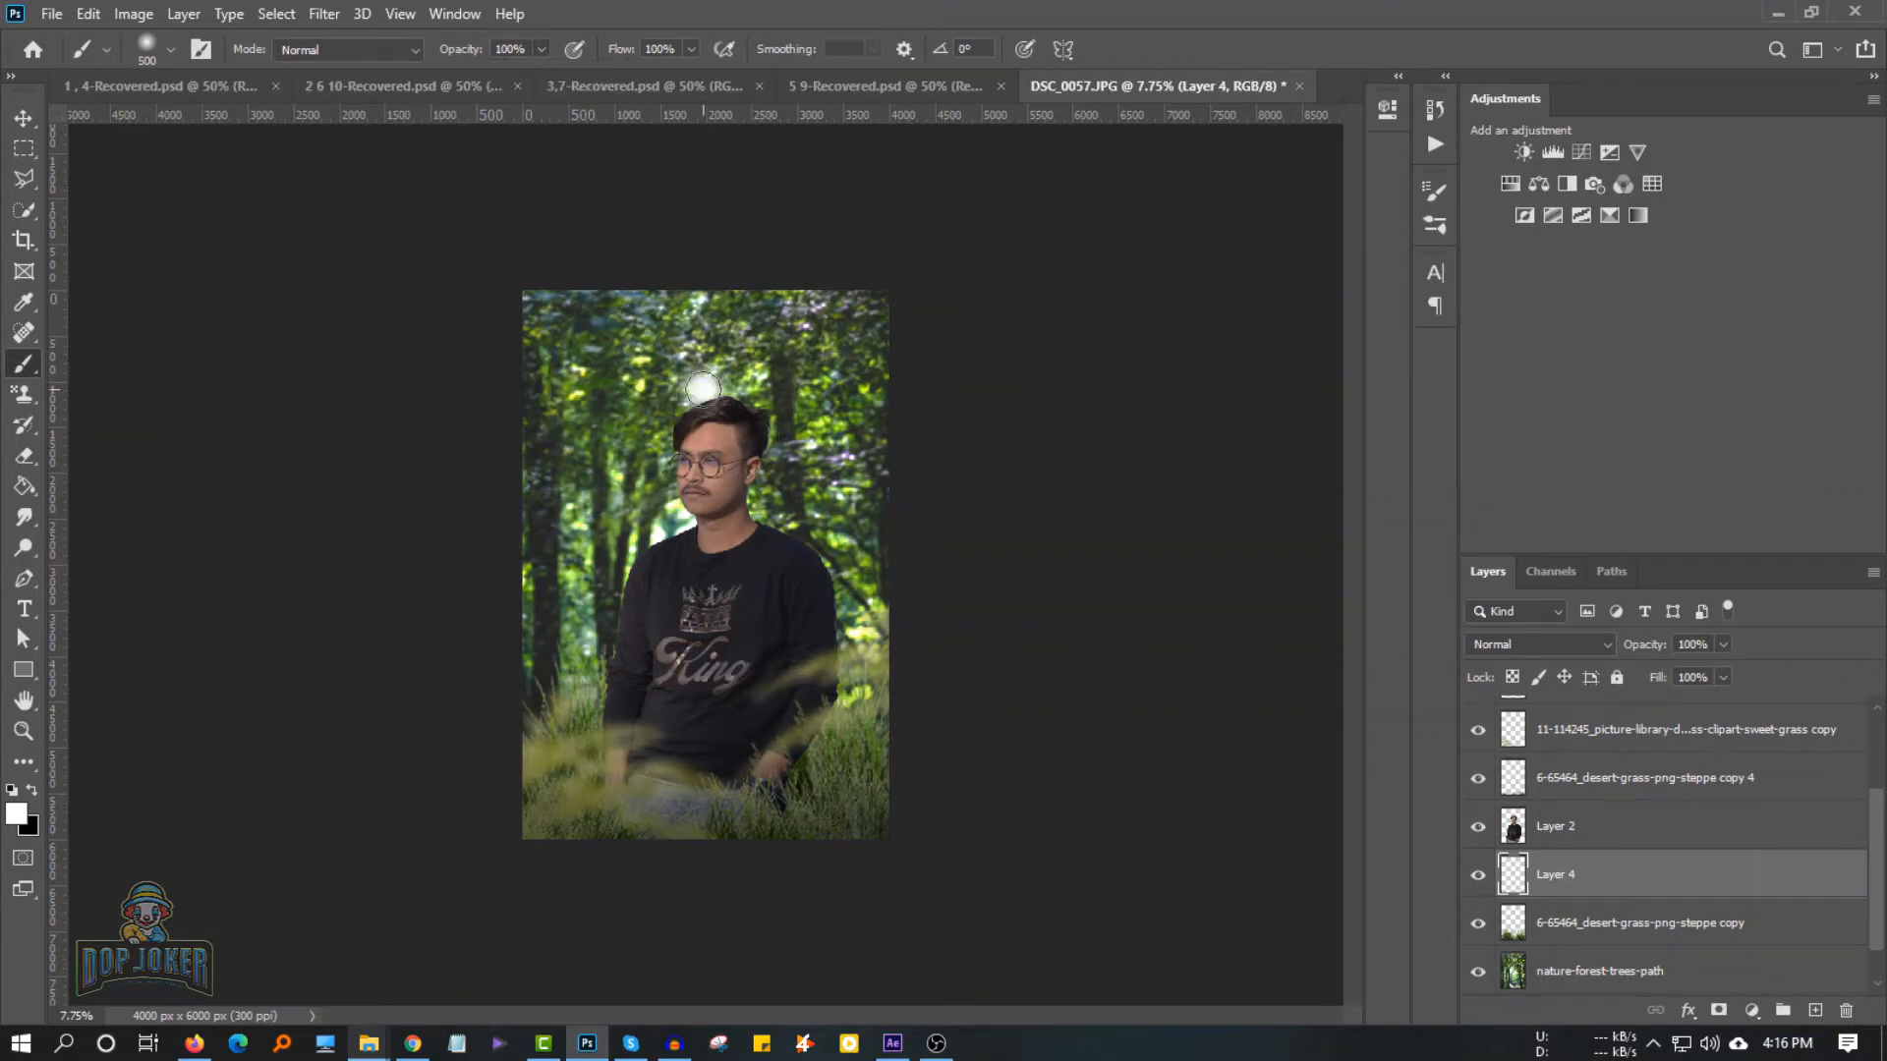
Enlarge the white dab to about 249%, center it behind the man's head, and set its layer opacity to 57%
{"action": "key", "text": "ctrl+t"}
{"action": "left_click_drag", "start_coordinate": [743, 454], "coordinate": [758, 491]}
{"action": "key", "text": "6"}
{"action": "key", "text": "8"}
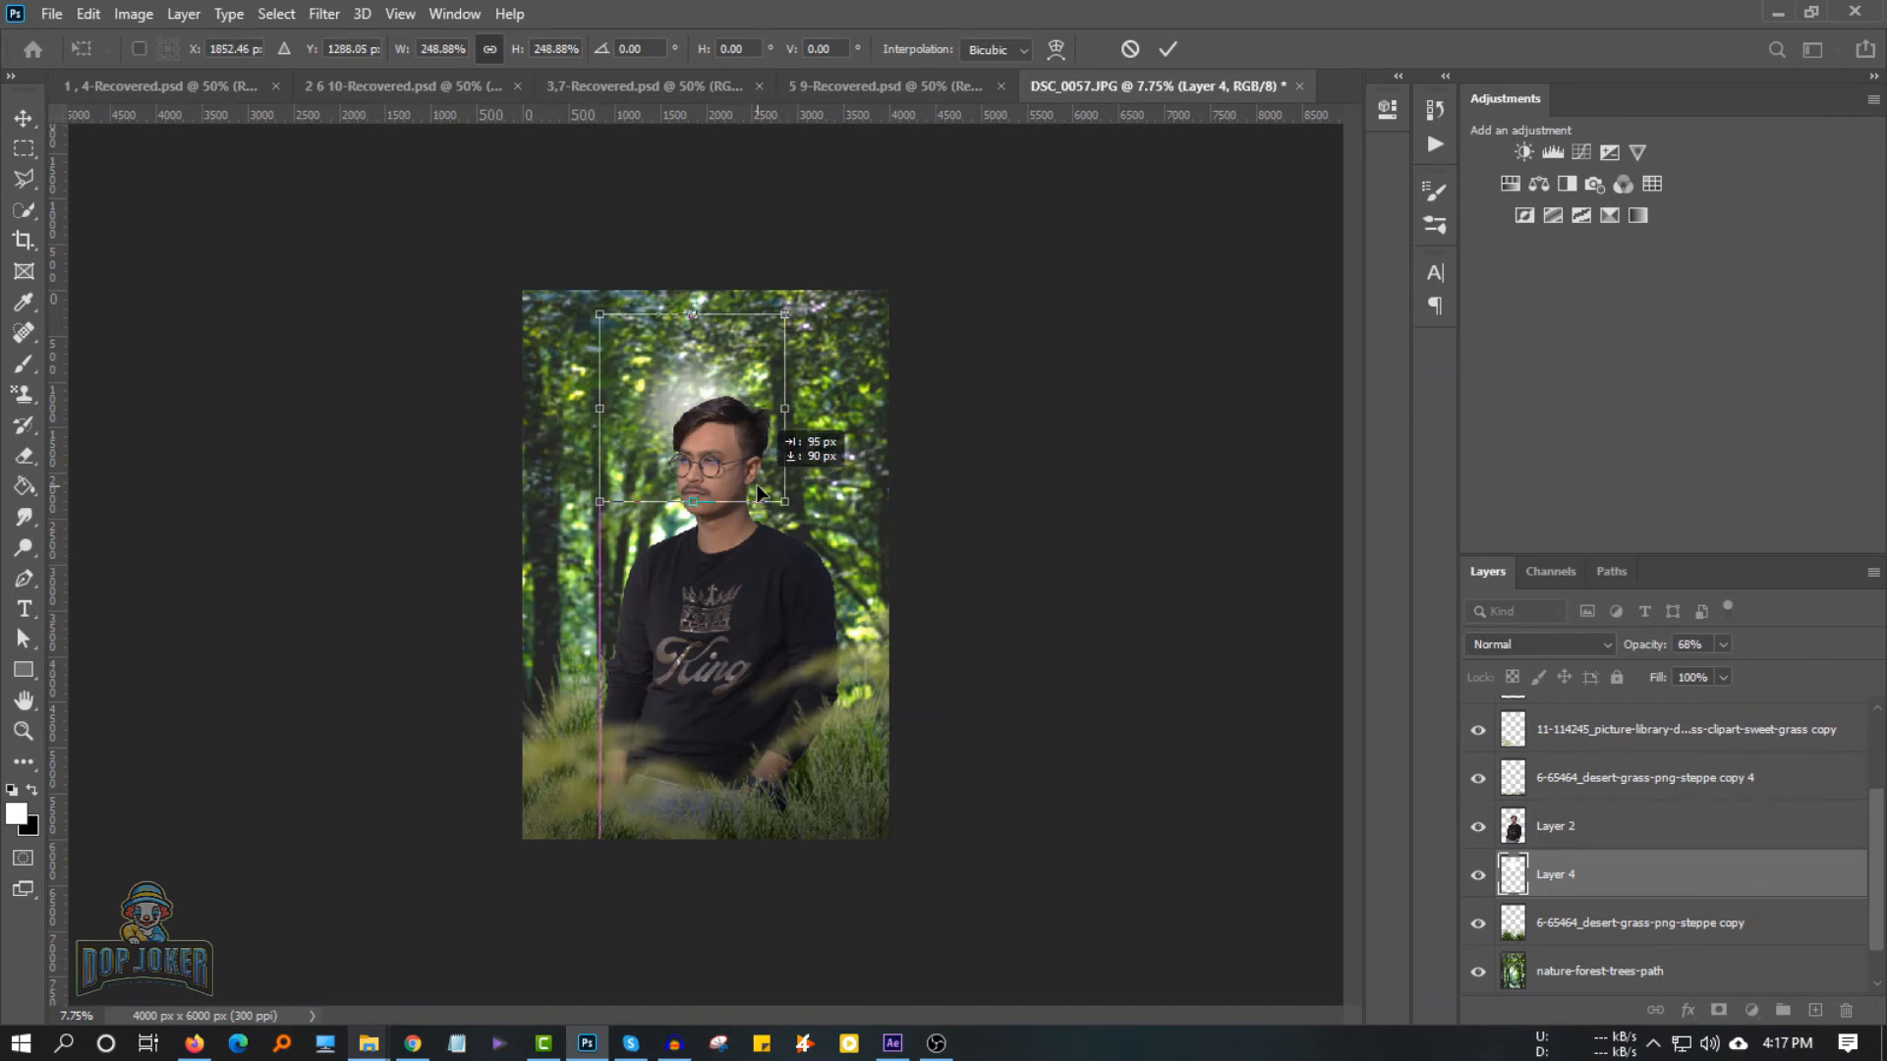
{"action": "key", "text": "5"}
{"action": "key", "text": "7"}
Add a new layer directly above the man's layer and set the foreground color to fbcb4a
{"action": "left_click", "coordinate": [1565, 830]}
{"action": "key", "text": "ctrl+shift+alt+n"}
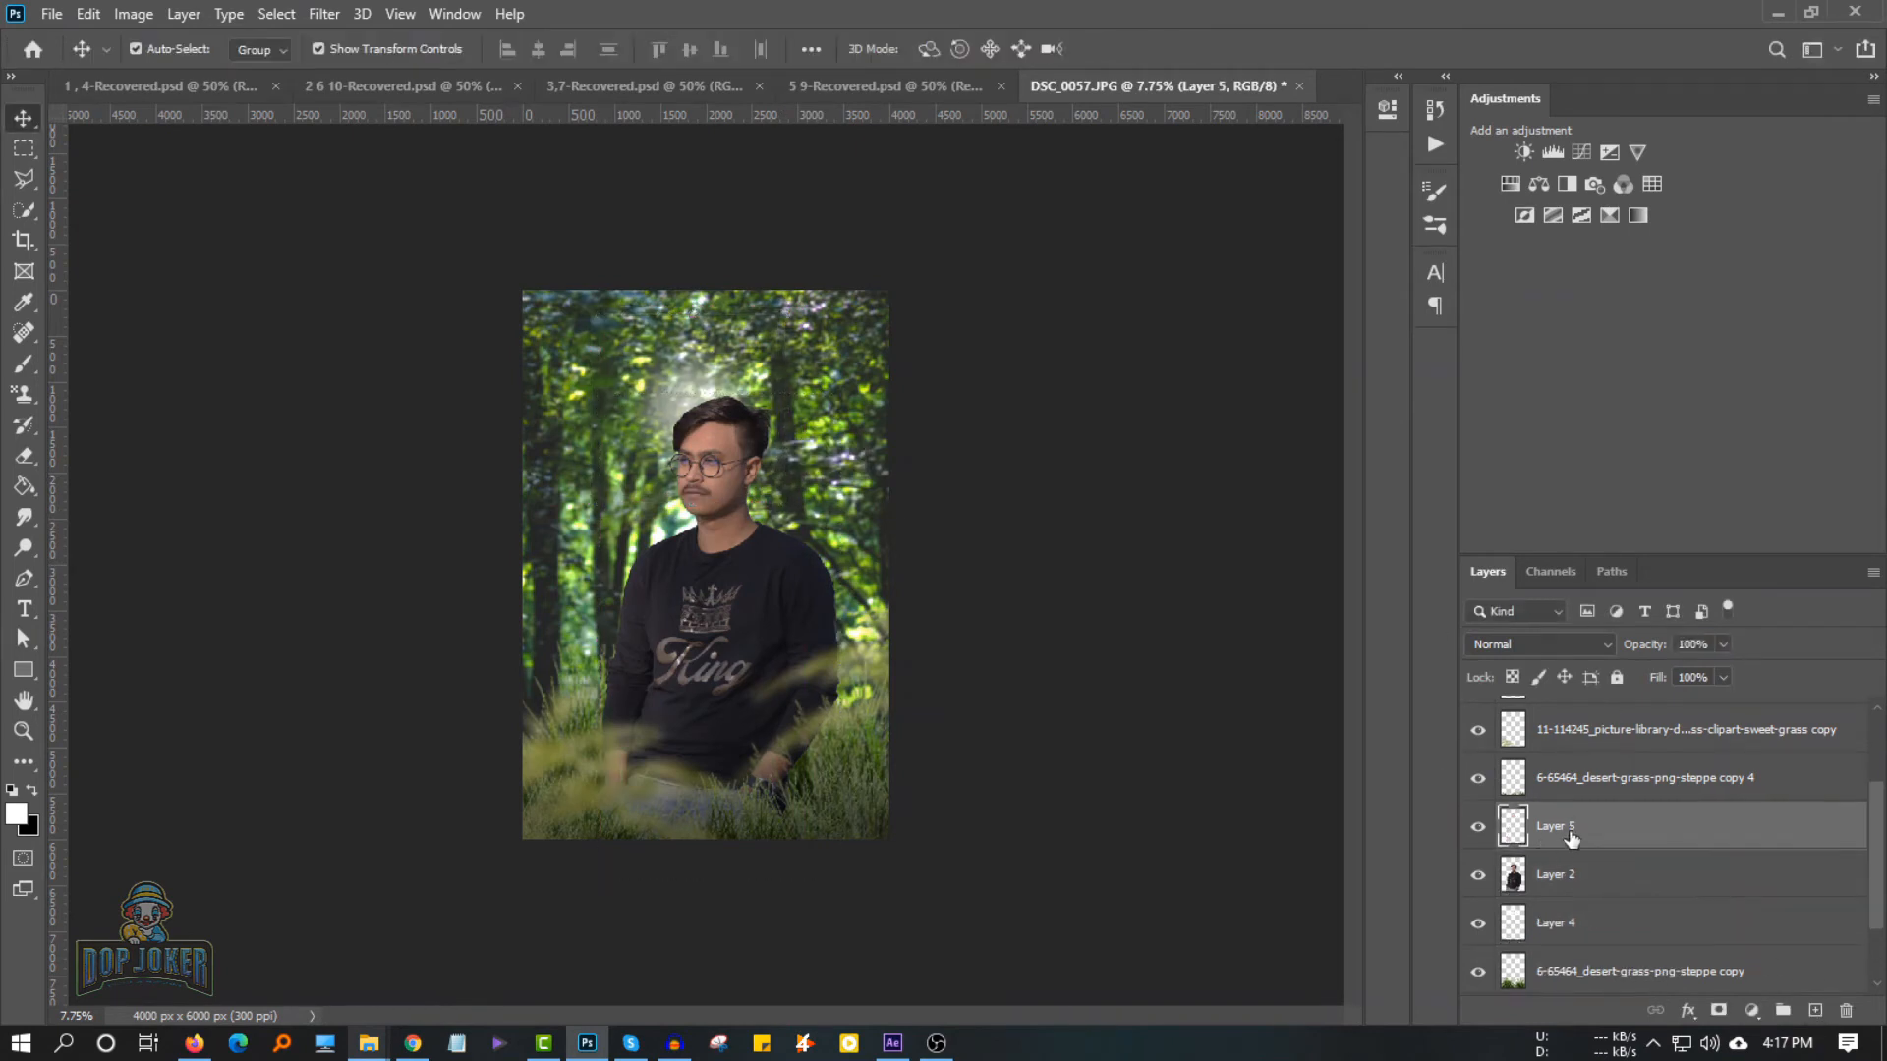
{"action": "left_click", "coordinate": [19, 811]}
{"action": "left_click", "coordinate": [1495, 466]}
{"action": "left_click", "coordinate": [1360, 207]}
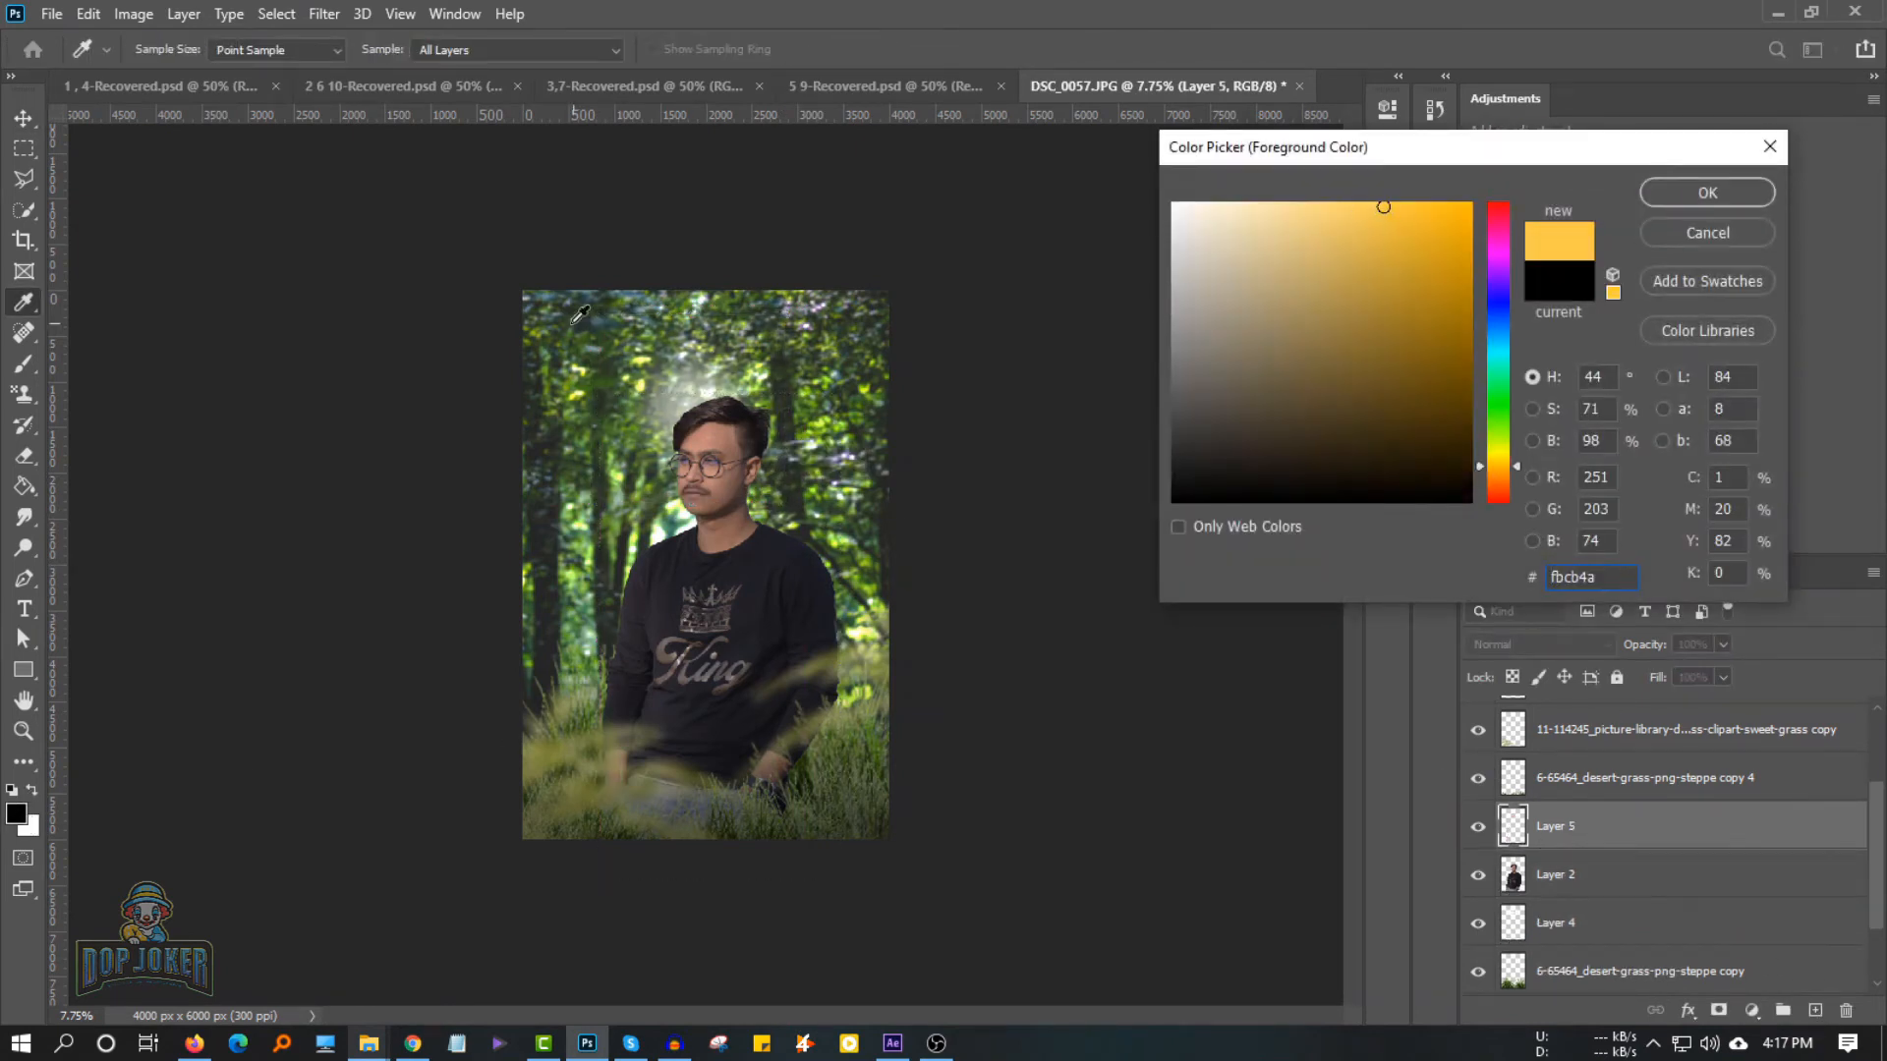
{"action": "left_click", "coordinate": [1703, 189]}
Paint a 500 px orange dab on the new layer and enlarge it across the forest's upper-left corner
{"action": "key", "text": "b"}
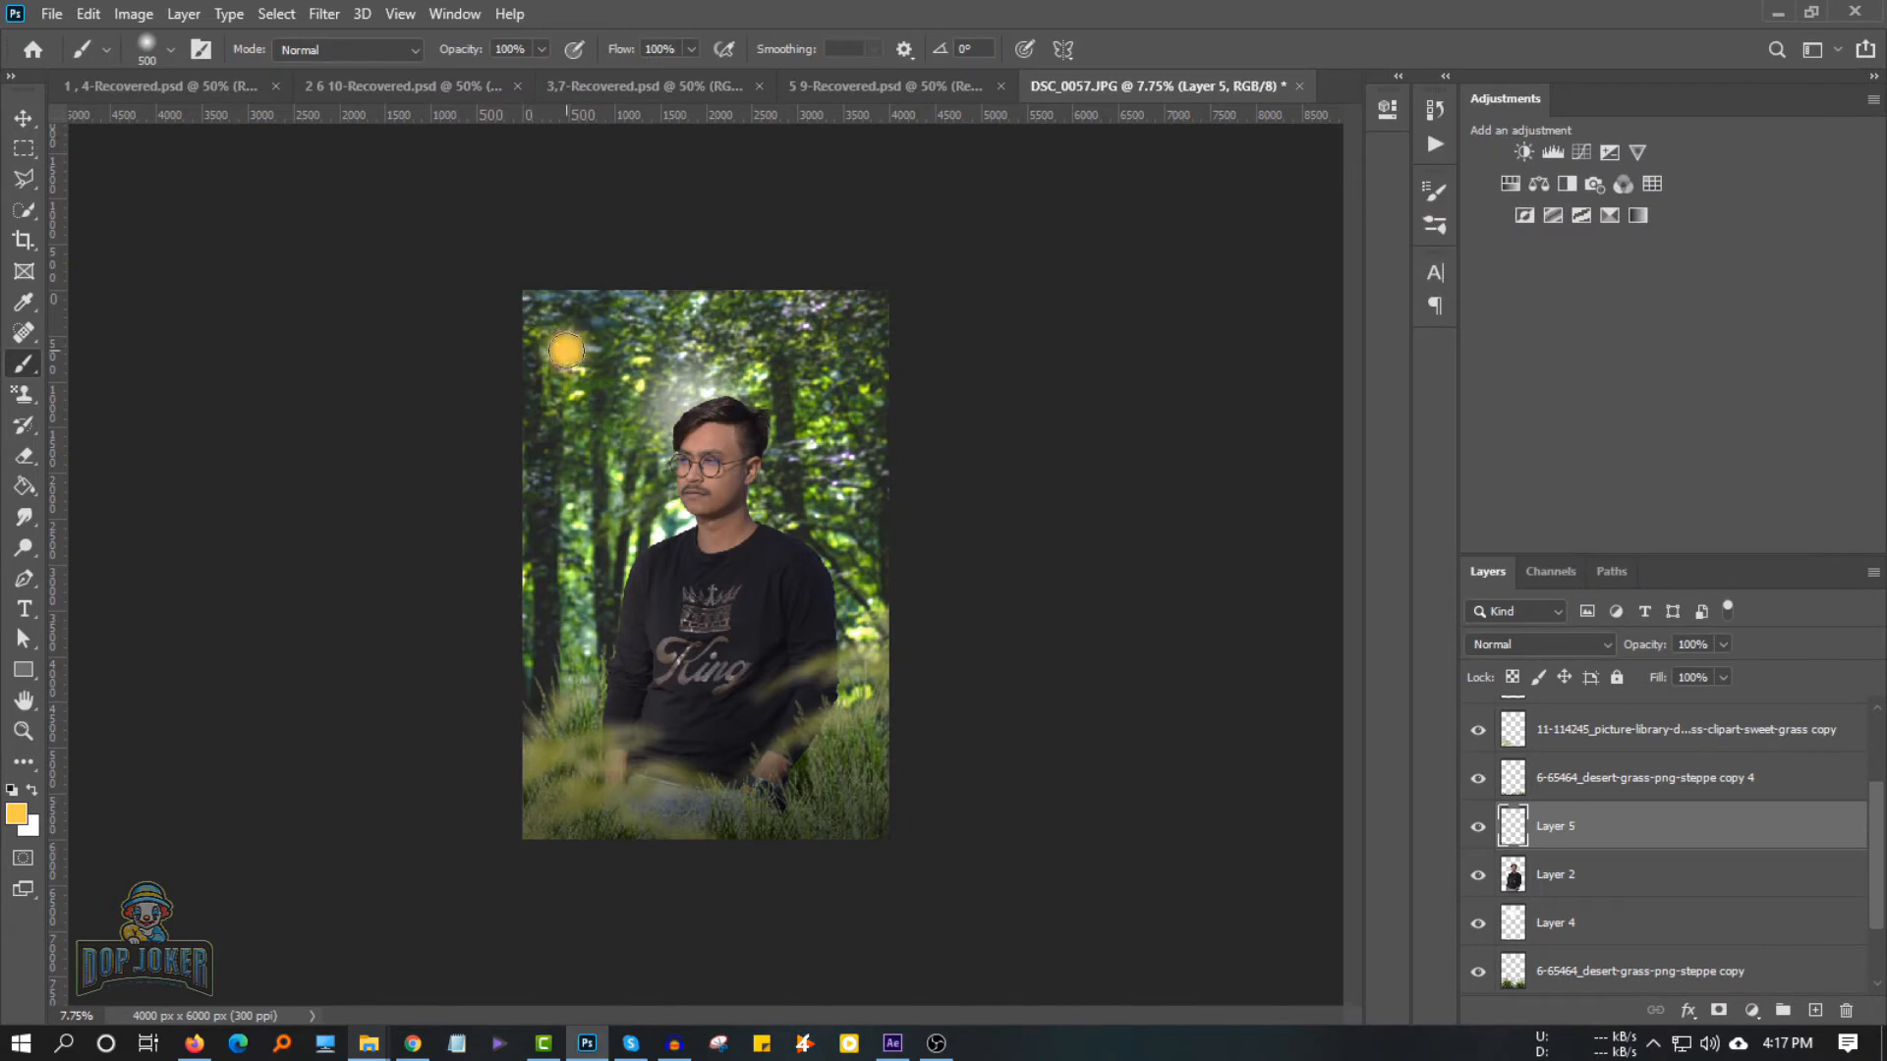
{"action": "key", "text": "v"}
{"action": "key", "text": "ctrl+t"}
{"action": "left_click_drag", "start_coordinate": [585, 369], "coordinate": [803, 552]}
{"action": "left_click", "coordinate": [1538, 644]}
{"action": "key", "text": "Return"}
Set the orange glow layer's blend mode to Soft Light and slightly adjust its scale over the upper-left corner
{"action": "left_click", "coordinate": [1538, 644]}
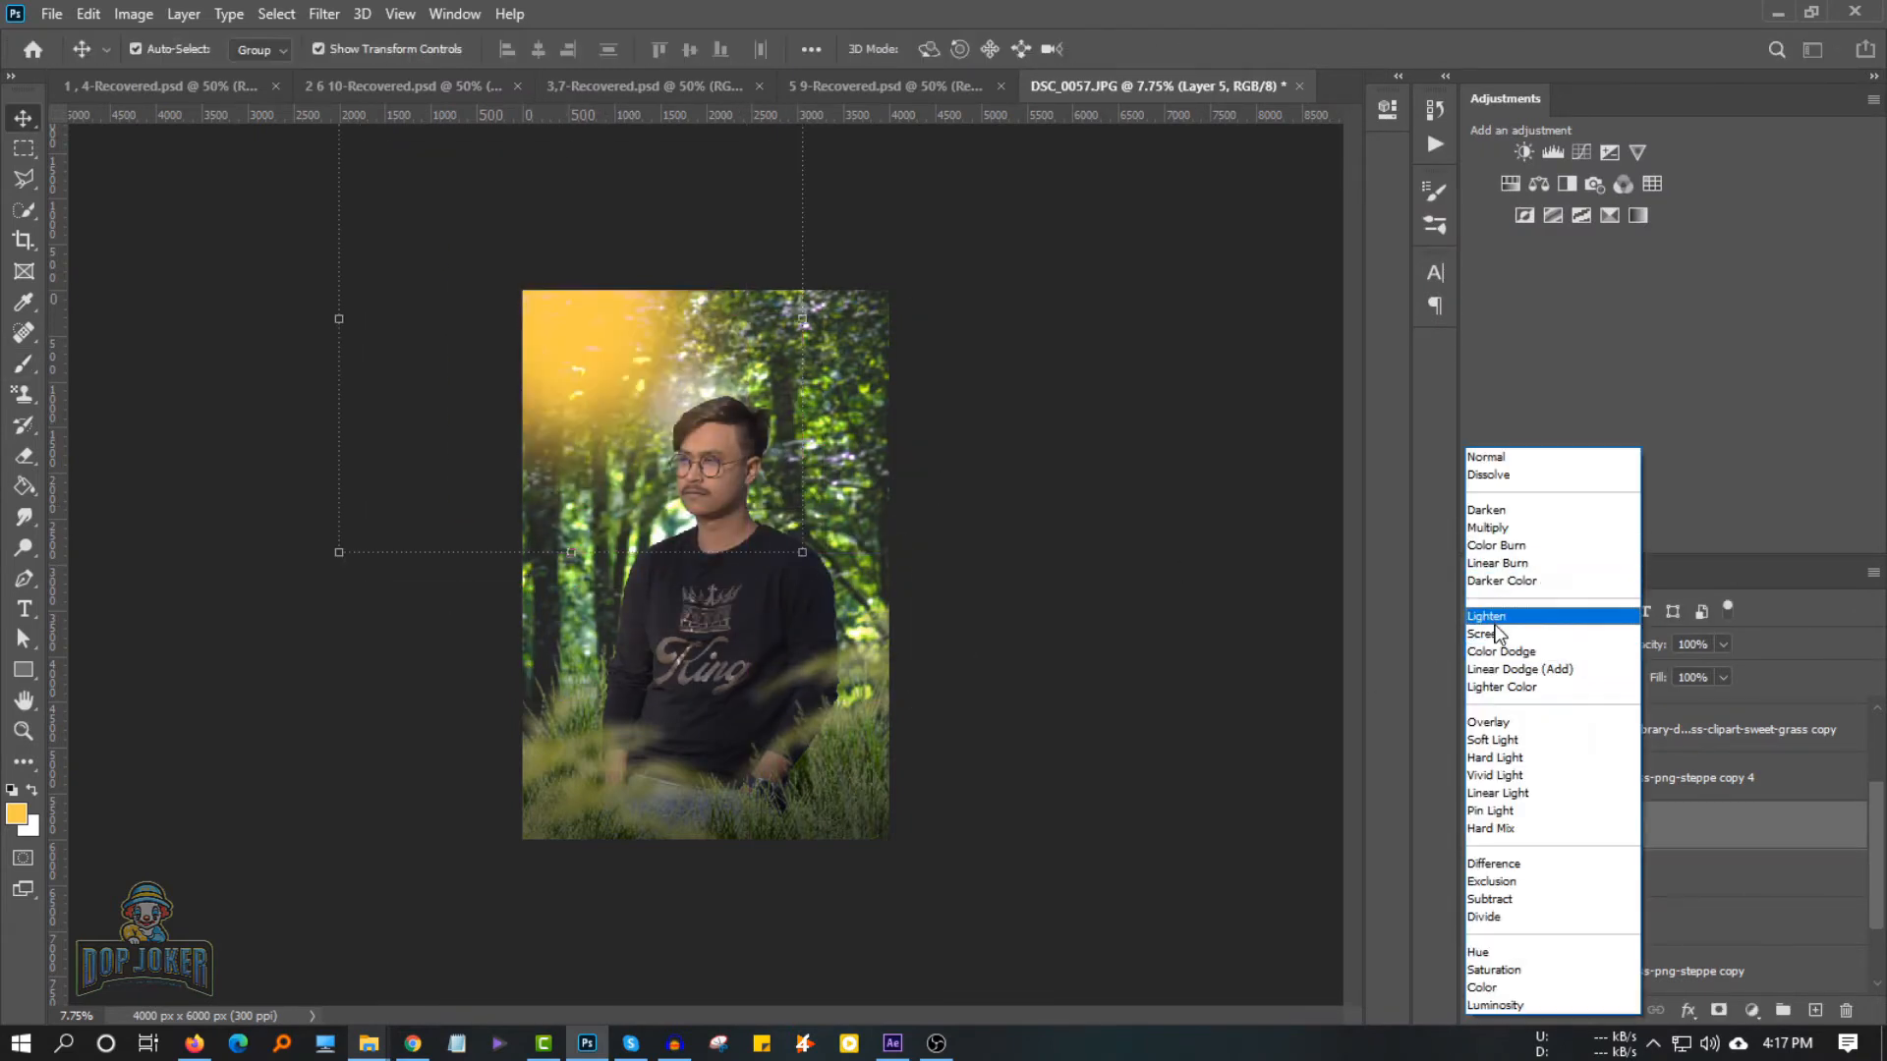
{"action": "left_click", "coordinate": [1492, 739]}
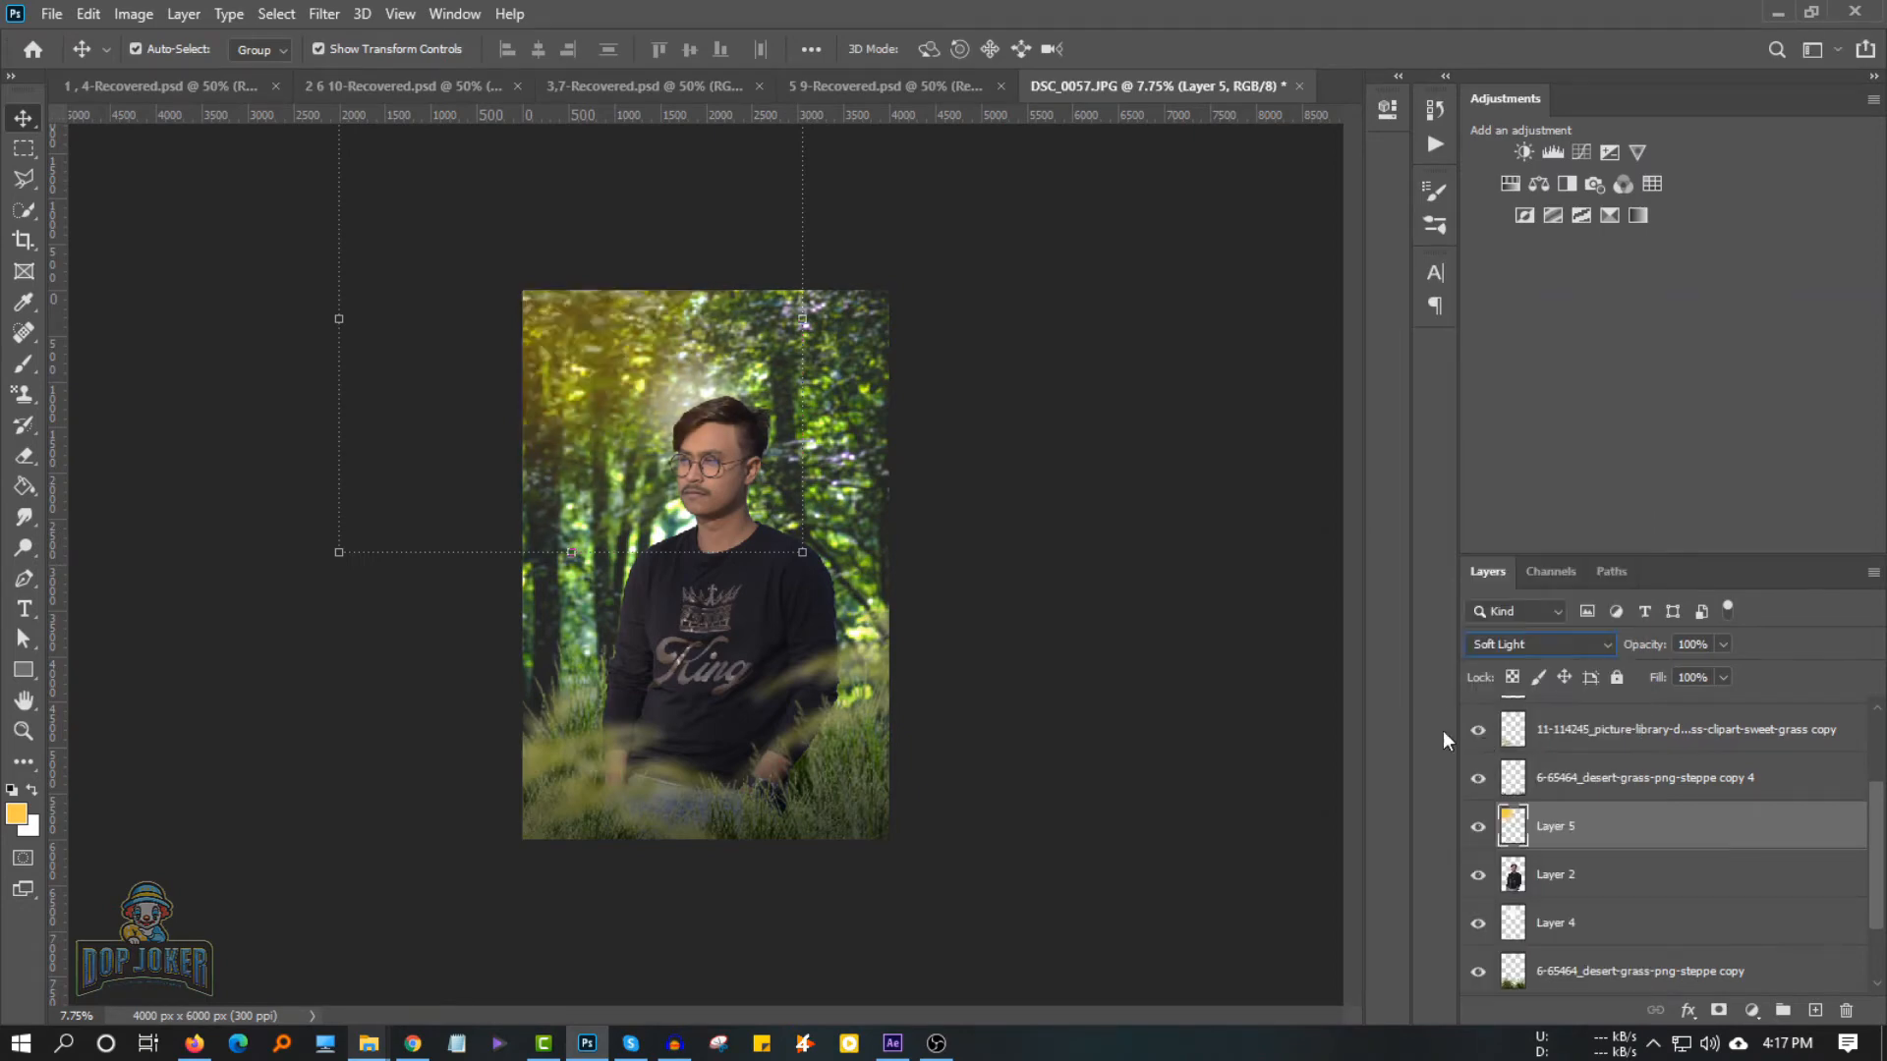
{"action": "key", "text": "ctrl+t"}
{"action": "mouse_move", "coordinate": [803, 553]}
{"action": "left_mouse_down"}
{"action": "mouse_move", "coordinate": [854, 566]}
{"action": "mouse_move", "coordinate": [1074, 915]}
{"action": "mouse_move", "coordinate": [780, 527]}
{"action": "mouse_move", "coordinate": [814, 560]}
{"action": "mouse_move", "coordinate": [780, 577]}
{"action": "left_mouse_up"}
{"action": "key", "text": "Return"}
{"action": "key", "text": "ctrl+t"}
{"action": "key", "text": "Return"}
{"action": "left_click", "coordinate": [983, 568]}
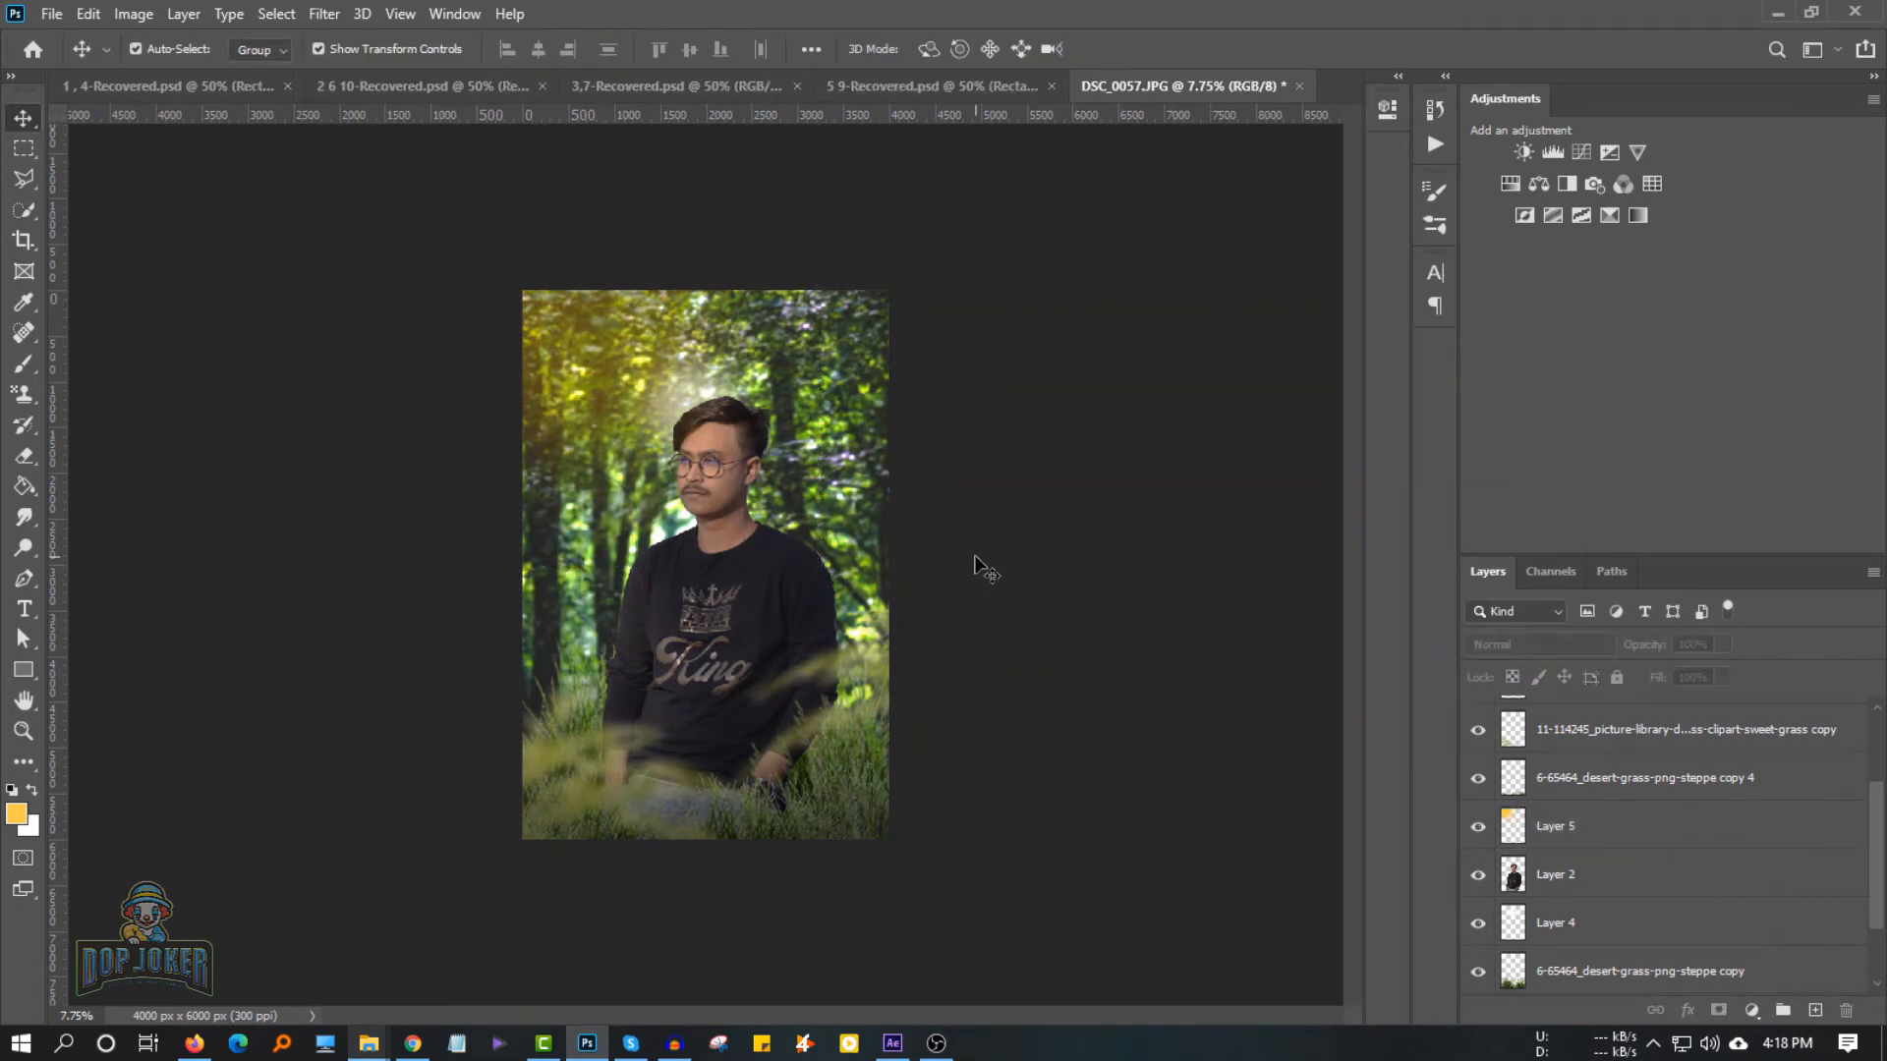
Move the orange glow layer directly beneath the man's layer and transform it to cover more of the upper forest
{"action": "scroll", "coordinate": [775, 504], "scroll_direction": "down", "scroll_amount": 1}
{"action": "left_click", "coordinate": [1556, 826]}
{"action": "left_click_drag", "start_coordinate": [644, 394], "coordinate": [587, 354]}
{"action": "key", "text": "ctrl+bracketleft"}
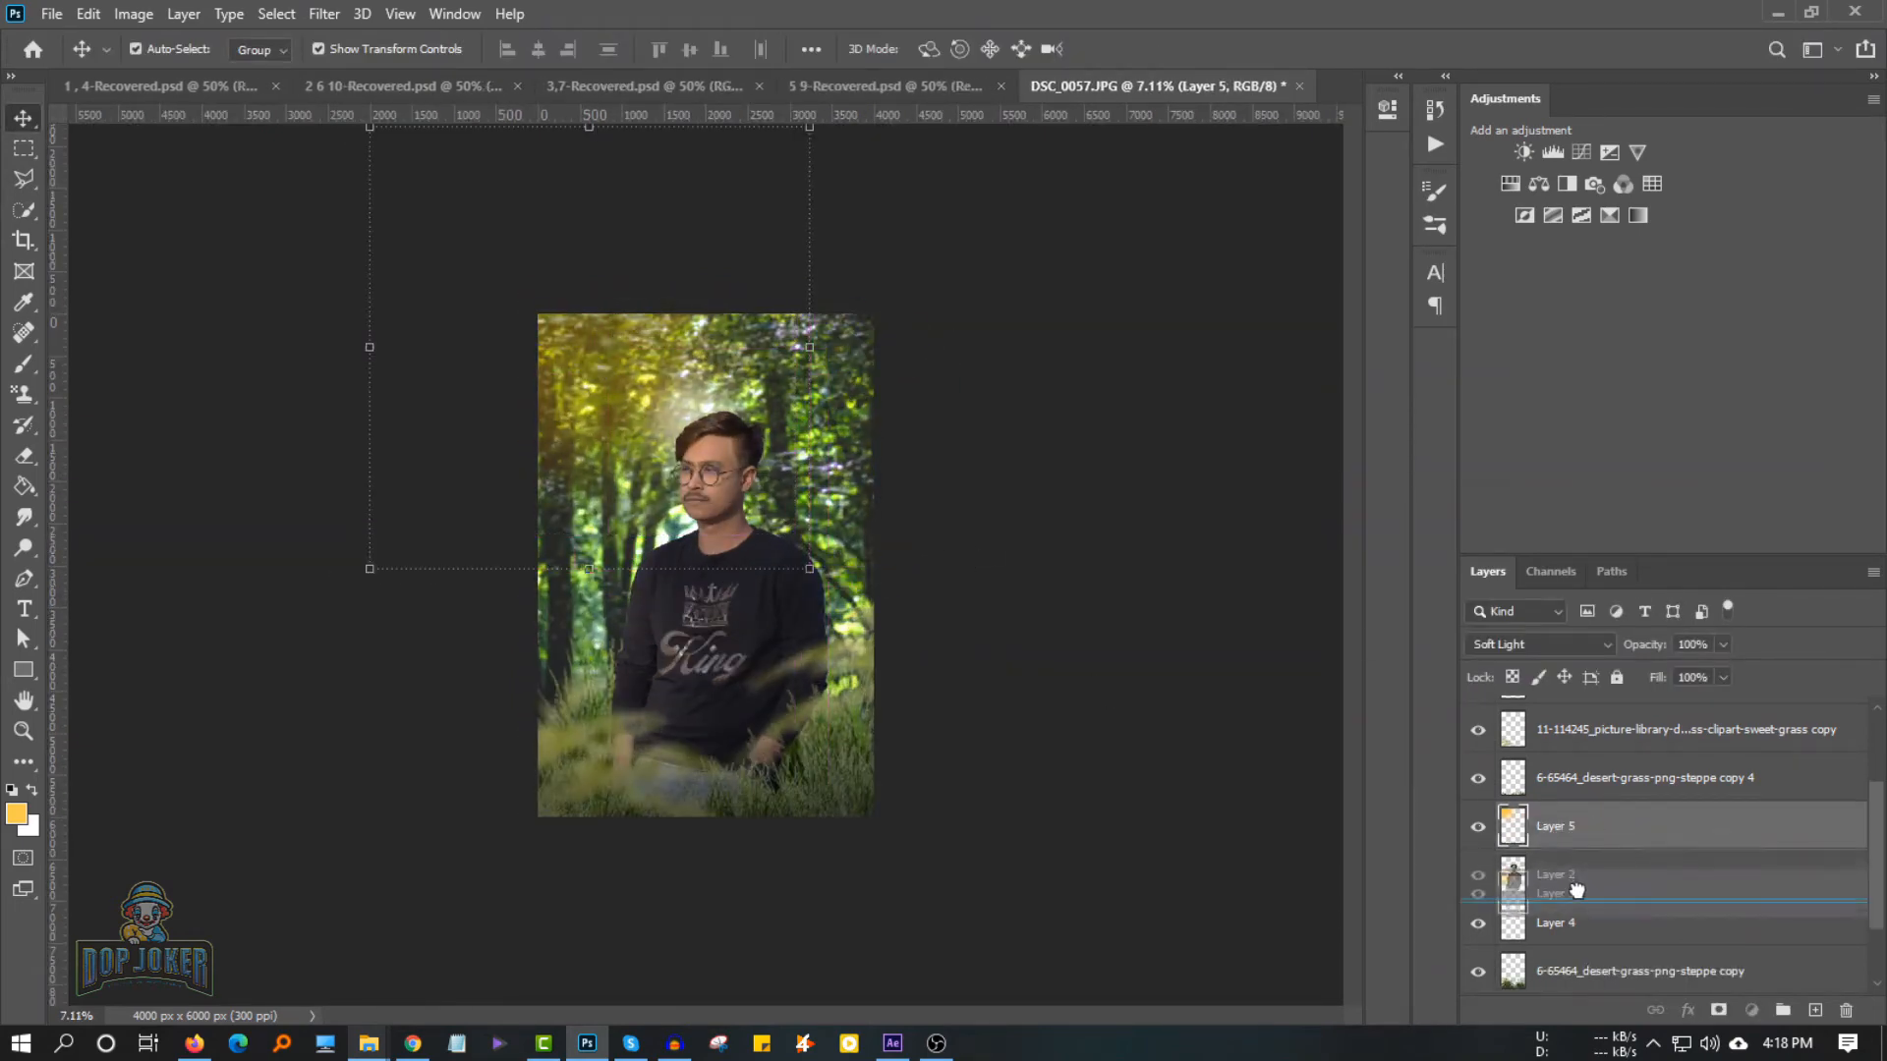
{"action": "key", "text": "ctrl+t"}
{"action": "left_click_drag", "start_coordinate": [1138, 900], "coordinate": [1015, 547]}
{"action": "key", "text": "Return"}
Switch to File Explorer and place a light overlay image from the New Volume (F:) drive into the composite
{"action": "left_click", "coordinate": [368, 1042]}
{"action": "left_click", "coordinate": [292, 793]}
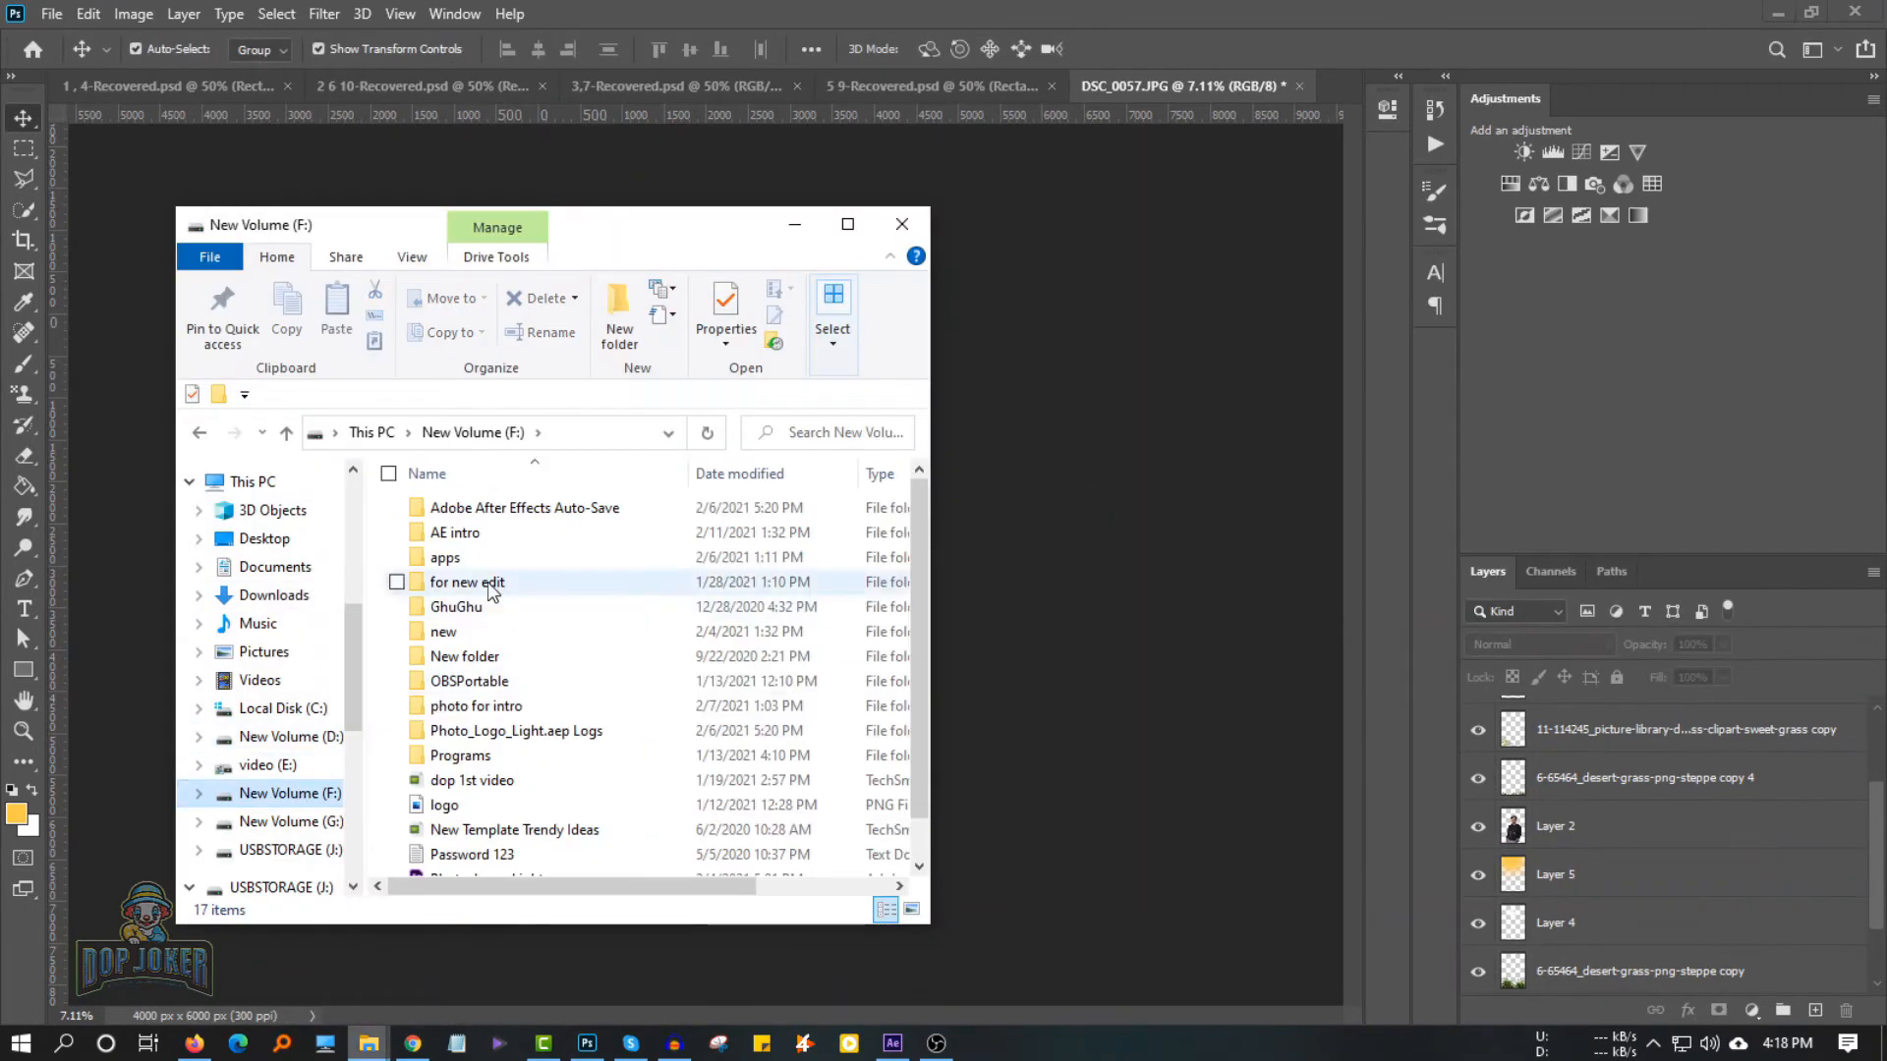
{"action": "double_click", "coordinate": [463, 328]}
{"action": "scroll", "coordinate": [581, 747], "scroll_direction": "down", "scroll_amount": 5}
{"action": "left_click_drag", "start_coordinate": [581, 747], "coordinate": [590, 379]}
{"action": "key", "text": "Return"}
Set the placed light overlay to Screen and transform it so its glow comes from the upper-left corner
{"action": "left_click", "coordinate": [1504, 643]}
{"action": "left_click", "coordinate": [1484, 634]}
{"action": "key", "text": "ctrl+t"}
{"action": "left_click_drag", "start_coordinate": [830, 658], "coordinate": [681, 390]}
{"action": "key", "text": "Return"}
{"action": "left_click", "coordinate": [1055, 541]}
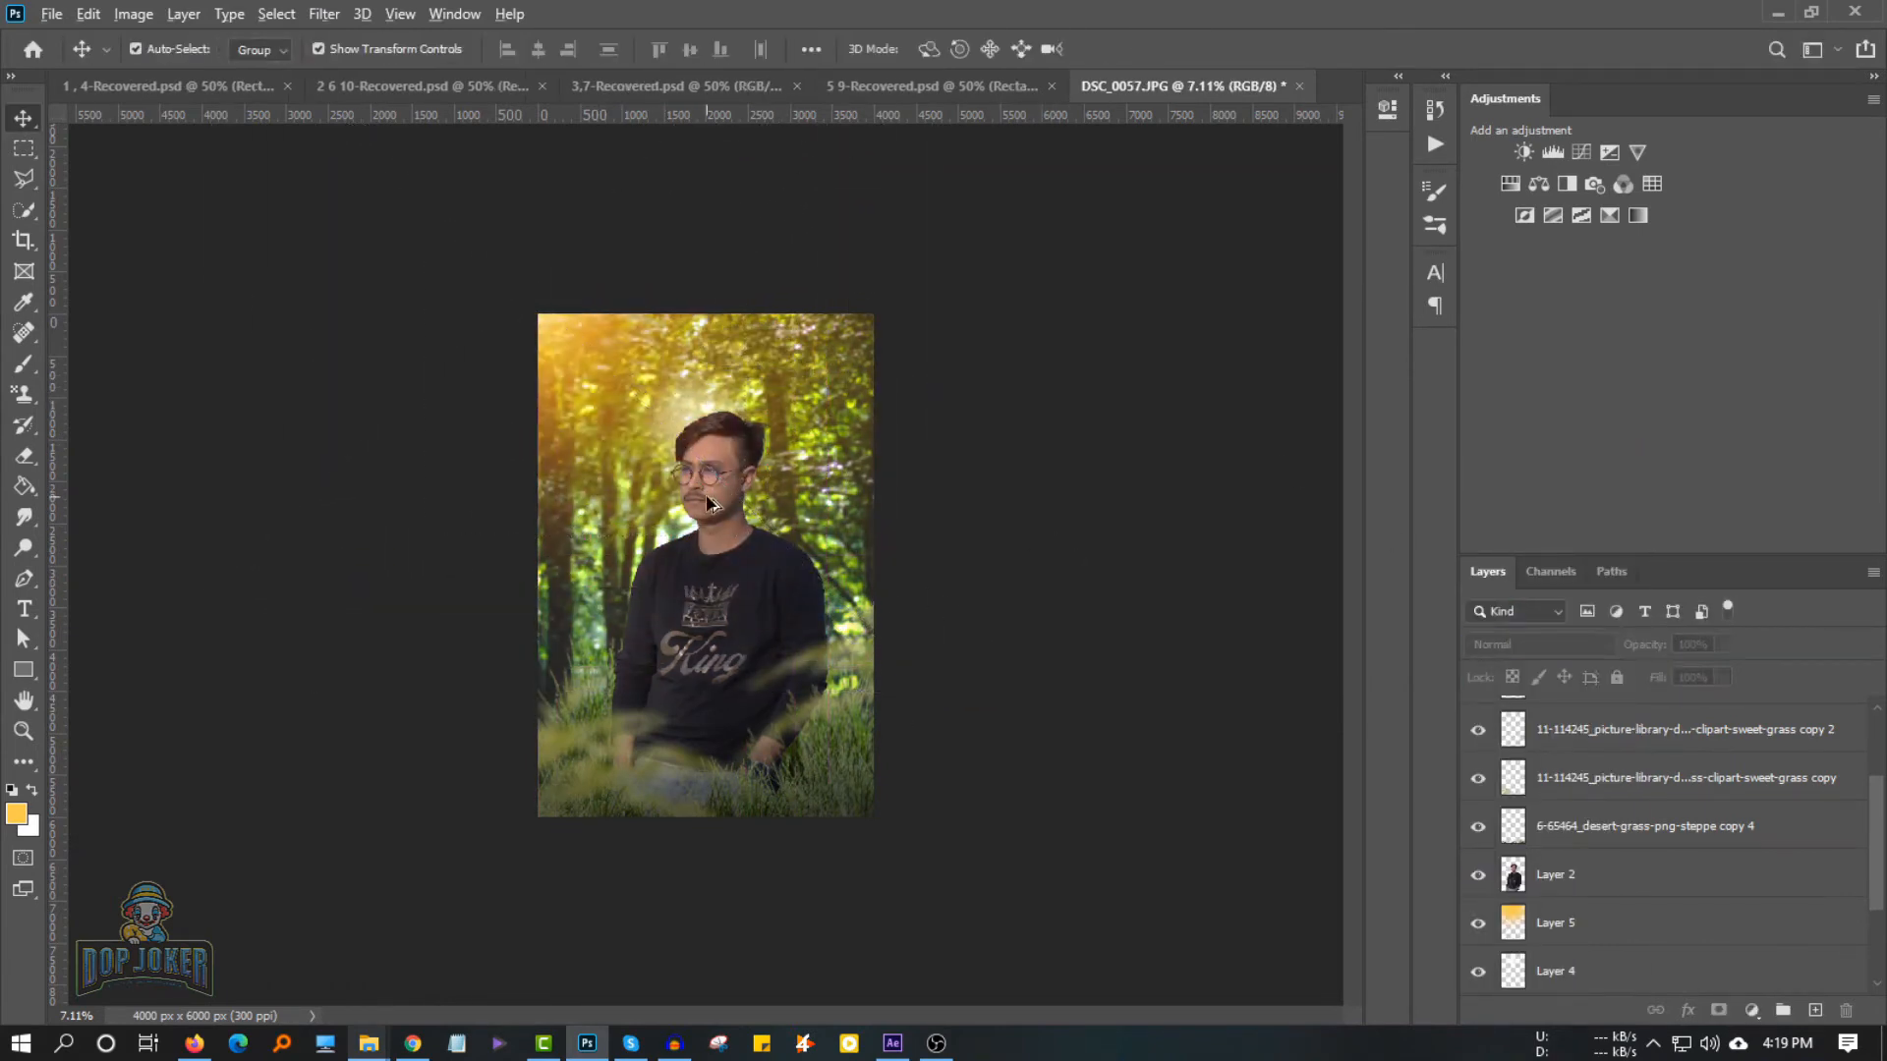
Duplicate the man's layer and try clipping the copy to the original
{"action": "scroll", "coordinate": [762, 586], "scroll_direction": "up", "scroll_amount": 2}
{"action": "left_click", "coordinate": [1580, 877]}
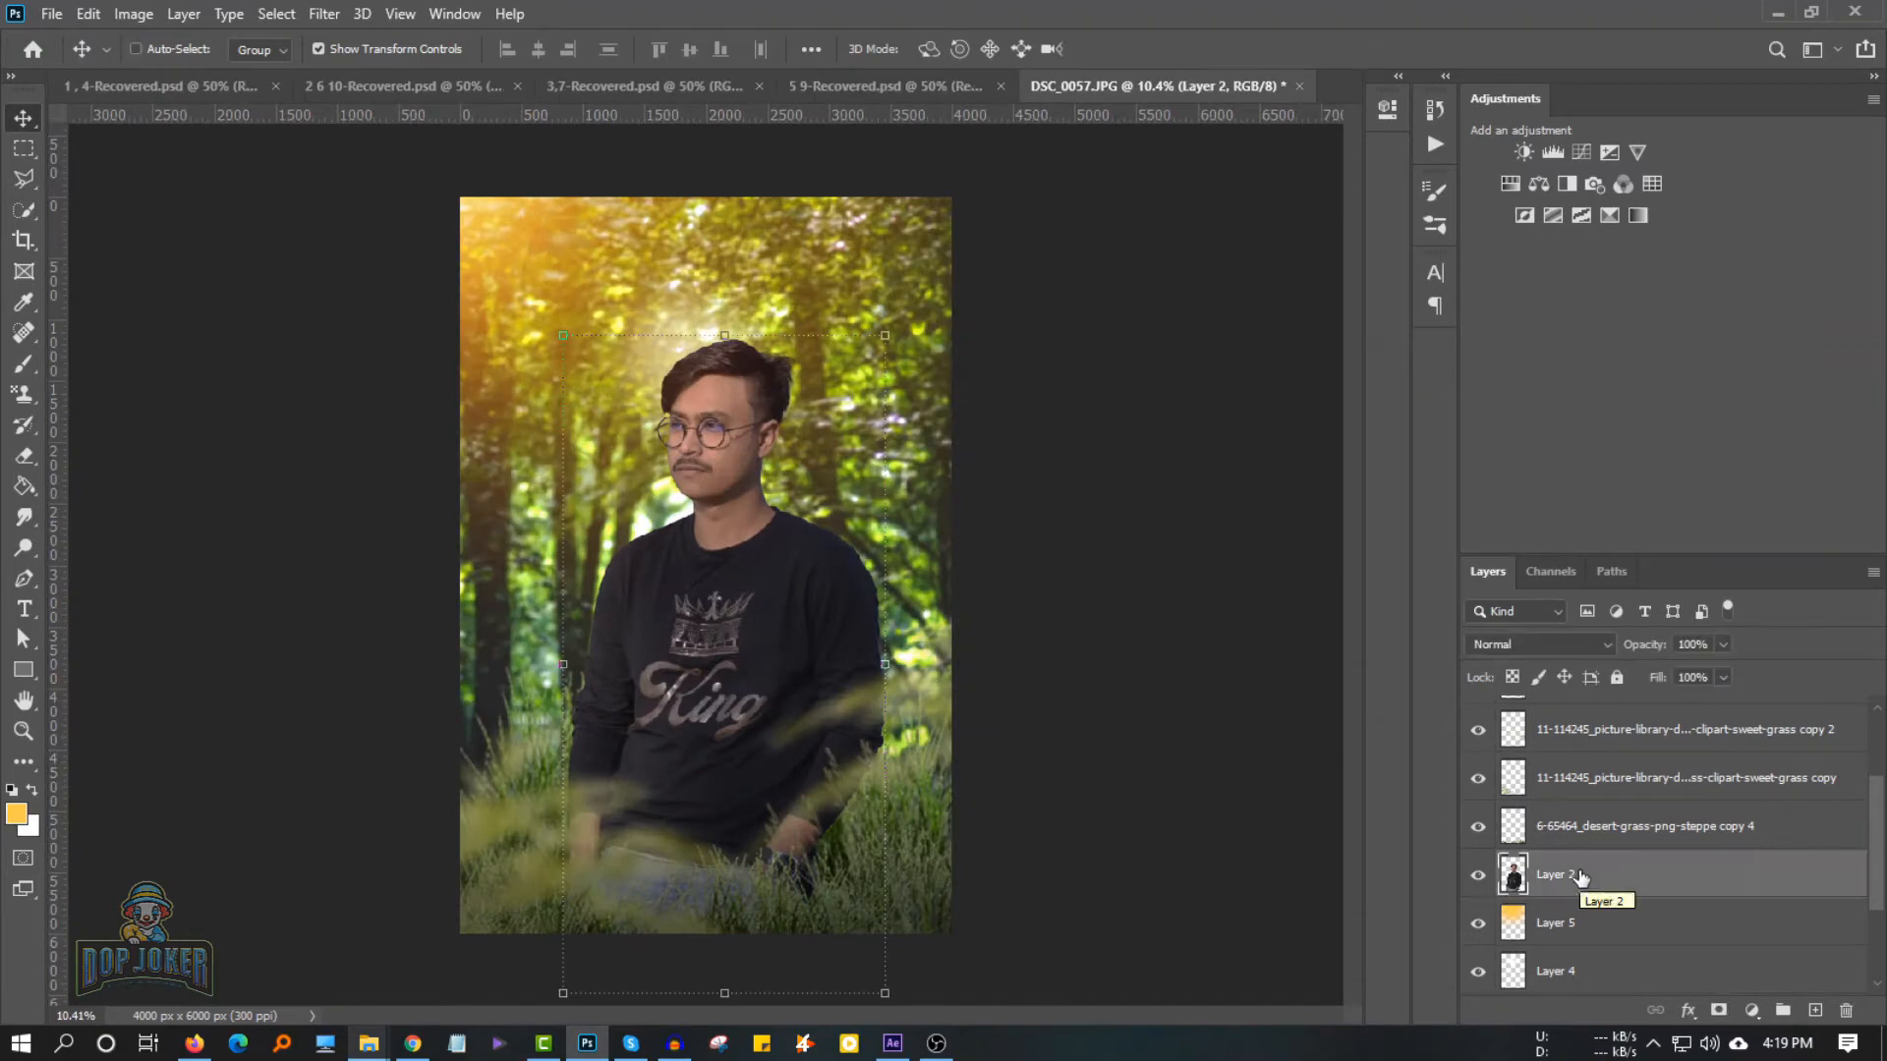
{"action": "scroll", "coordinate": [931, 568], "scroll_direction": "up", "scroll_amount": 1}
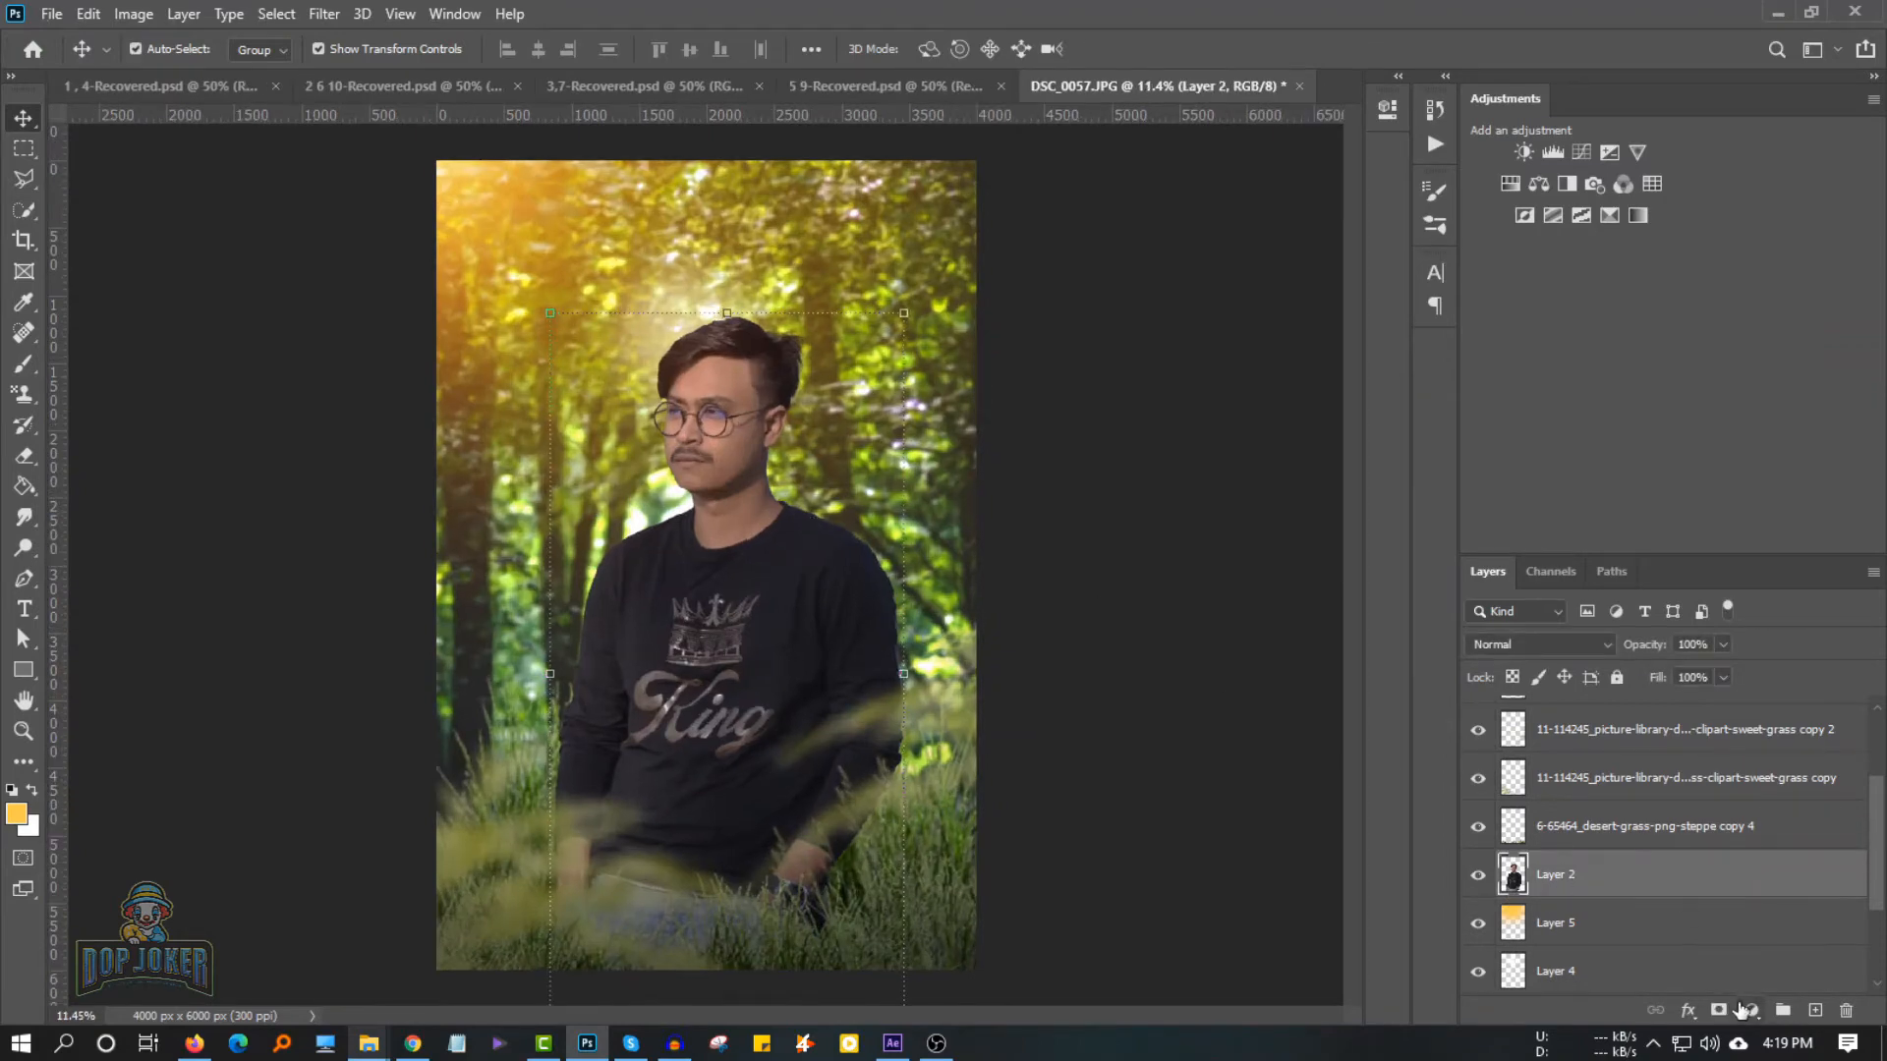
{"action": "key", "text": "ctrl+j"}
{"action": "right_click", "coordinate": [1588, 877]}
{"action": "left_click", "coordinate": [1352, 481]}
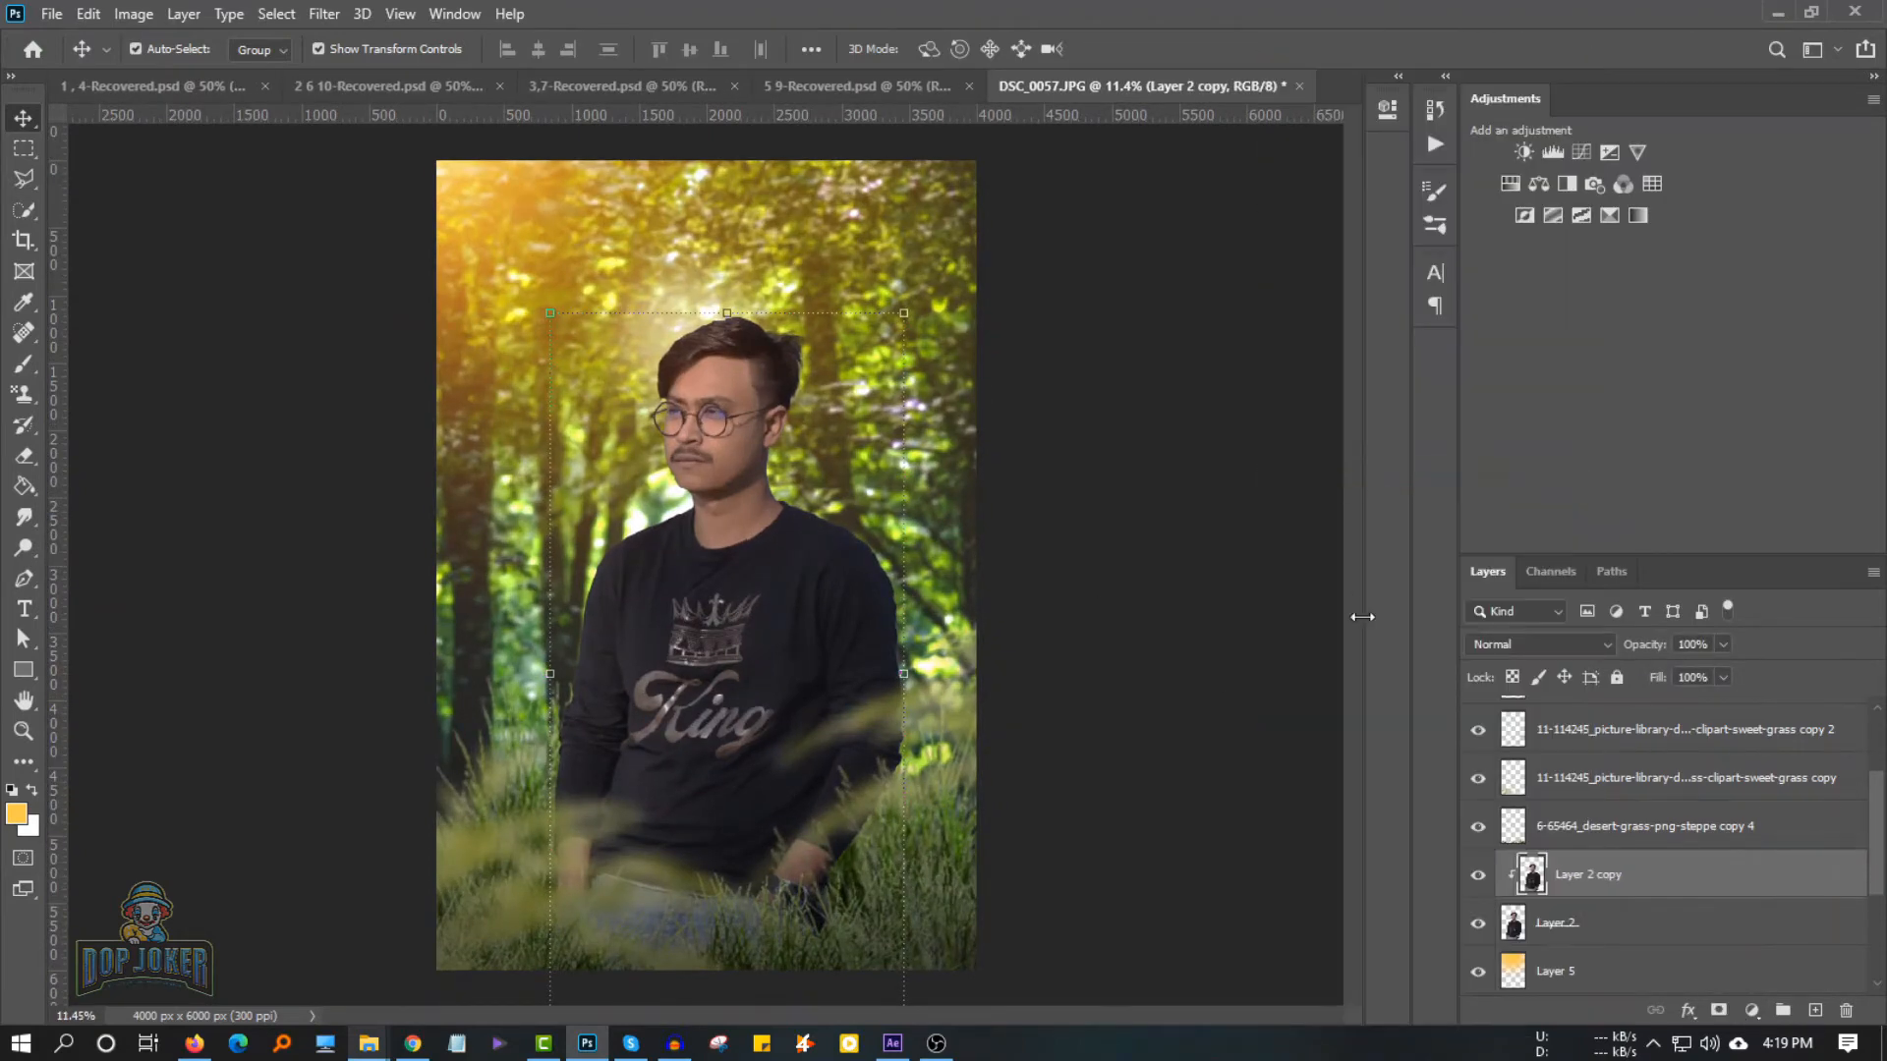
{"action": "key", "text": "ctrl+alt+g"}
Sample a light orange foreground color from the glow in the image's upper-left corner
{"action": "left_click", "coordinate": [17, 816]}
{"action": "type", "text": "b"}
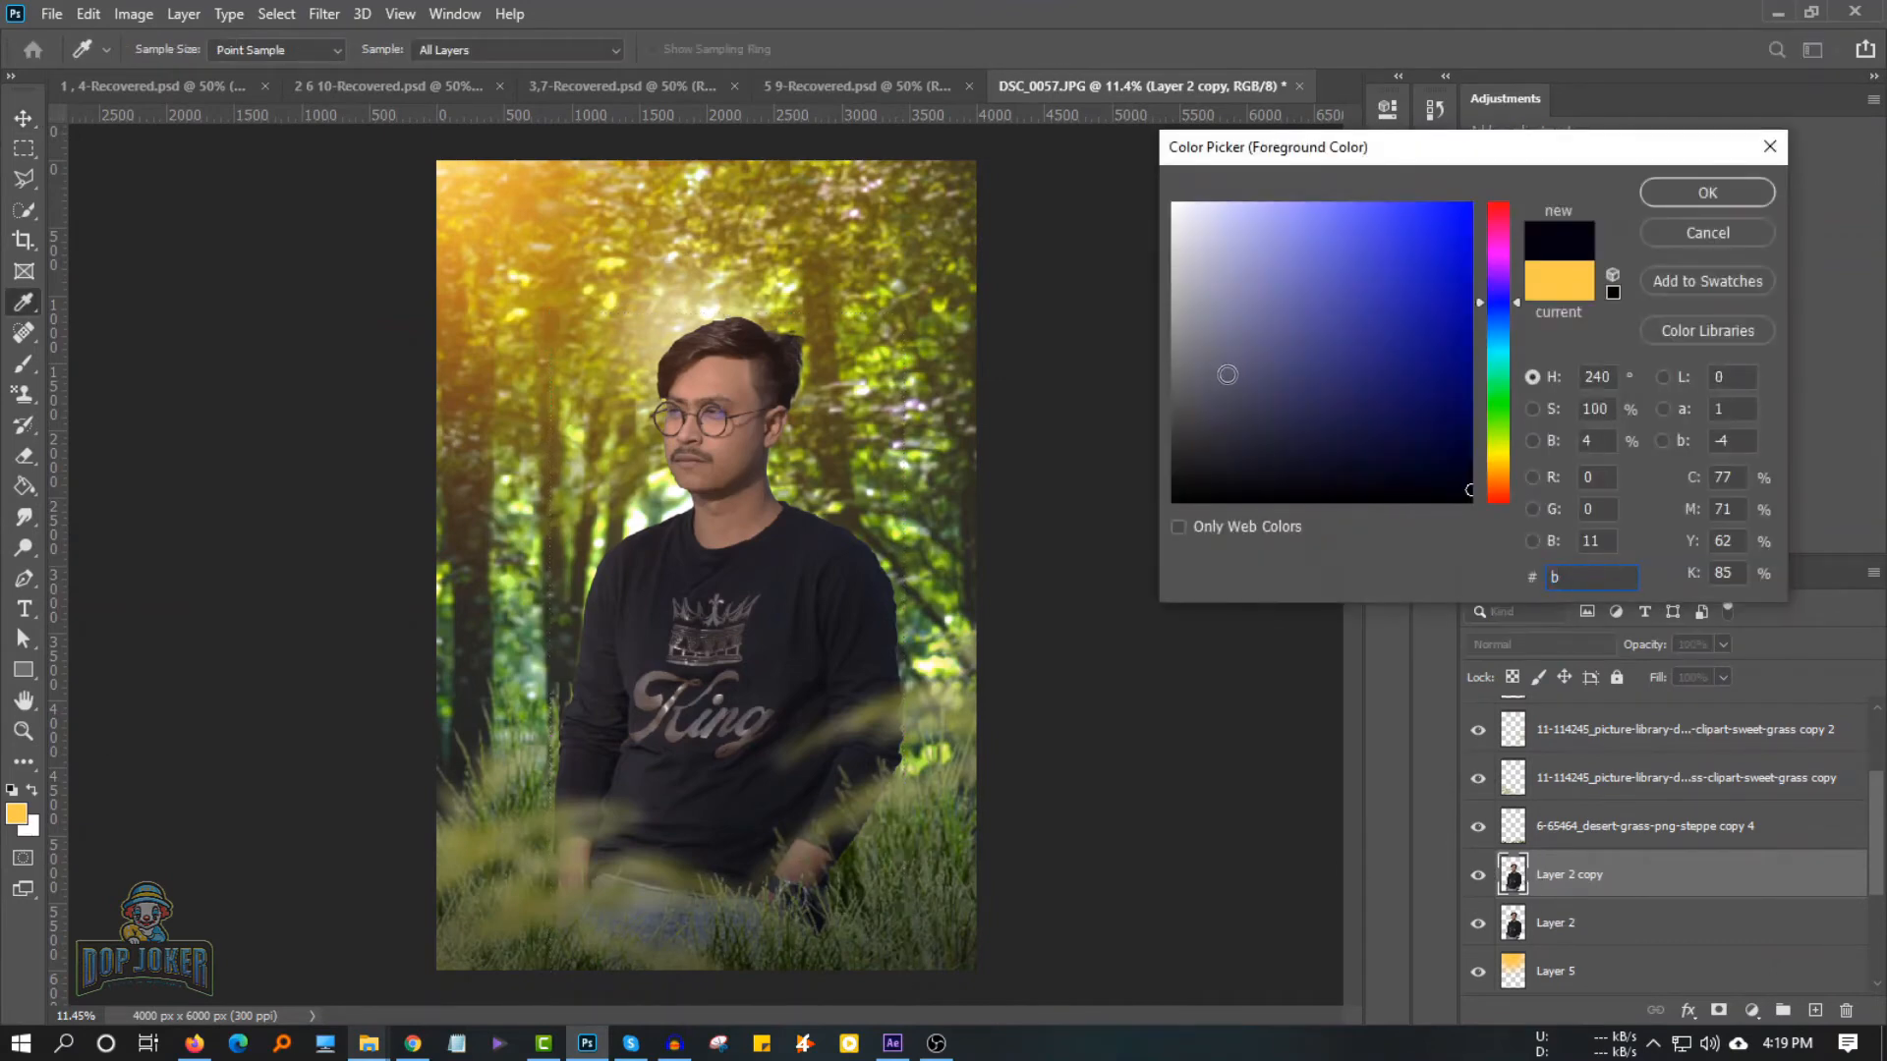
{"action": "left_click", "coordinate": [469, 218]}
{"action": "key", "text": "Return"}
Try painting a 500 px light orange stroke along the man's left edge on the duplicated layer
{"action": "key", "text": "b"}
{"action": "scroll", "coordinate": [703, 325], "scroll_direction": "up", "scroll_amount": 2}
{"action": "mouse_move", "coordinate": [693, 304]}
{"action": "left_mouse_down"}
{"action": "mouse_move", "coordinate": [644, 357]}
{"action": "mouse_move", "coordinate": [644, 531]}
{"action": "mouse_move", "coordinate": [565, 628]}
{"action": "mouse_move", "coordinate": [467, 939]}
{"action": "left_mouse_up"}
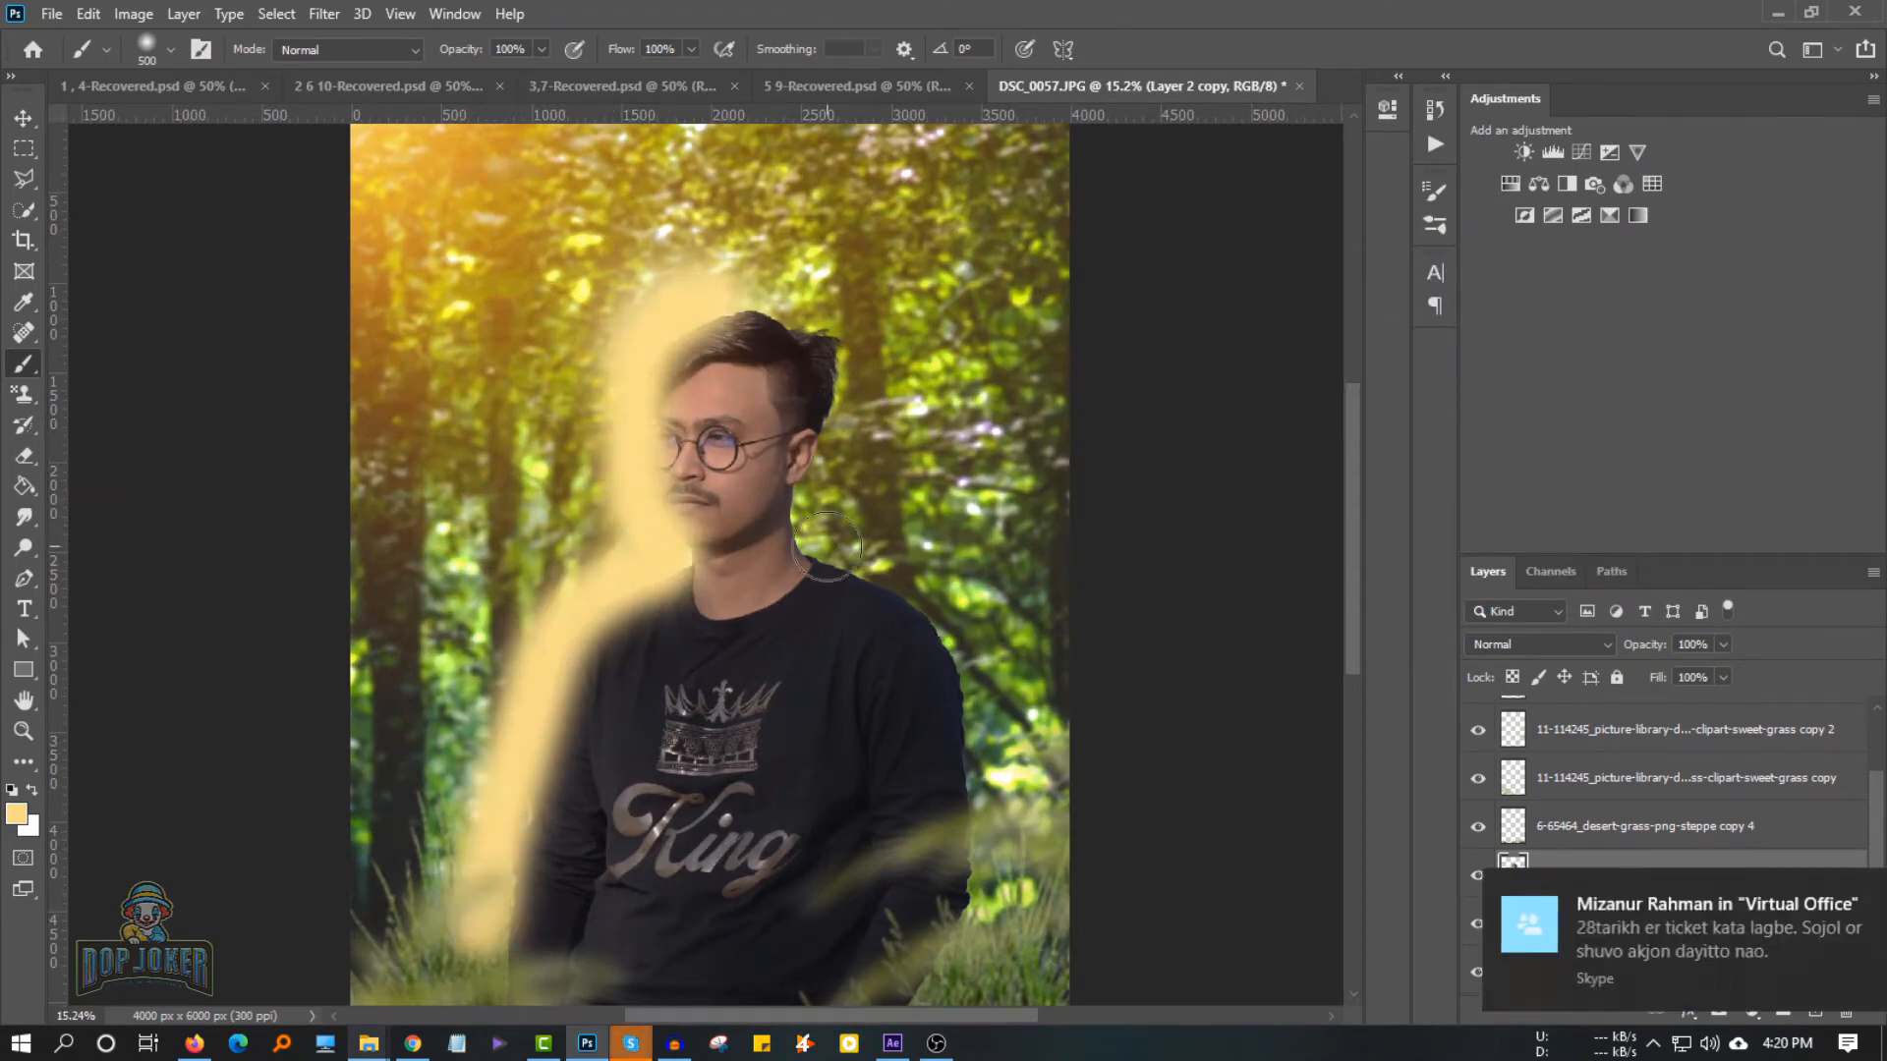
{"action": "left_click", "coordinate": [1504, 644]}
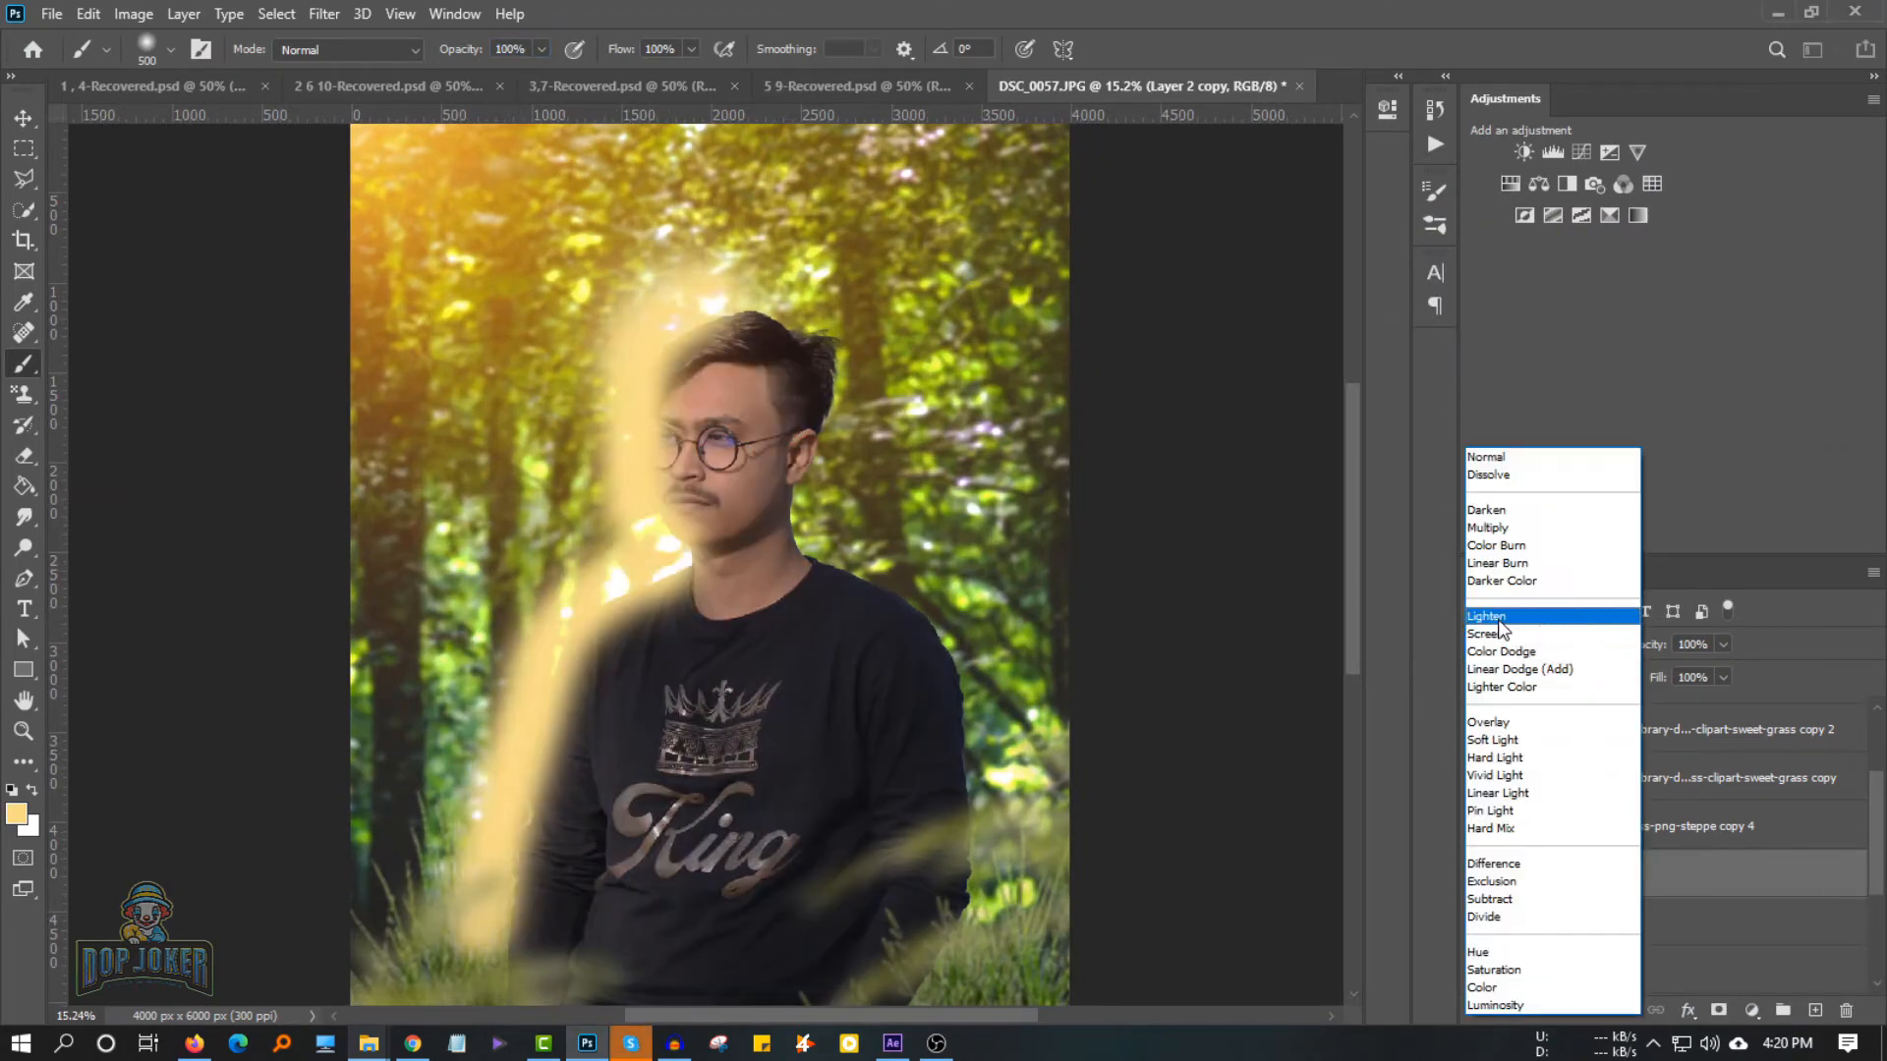
{"action": "key", "text": "Escape"}
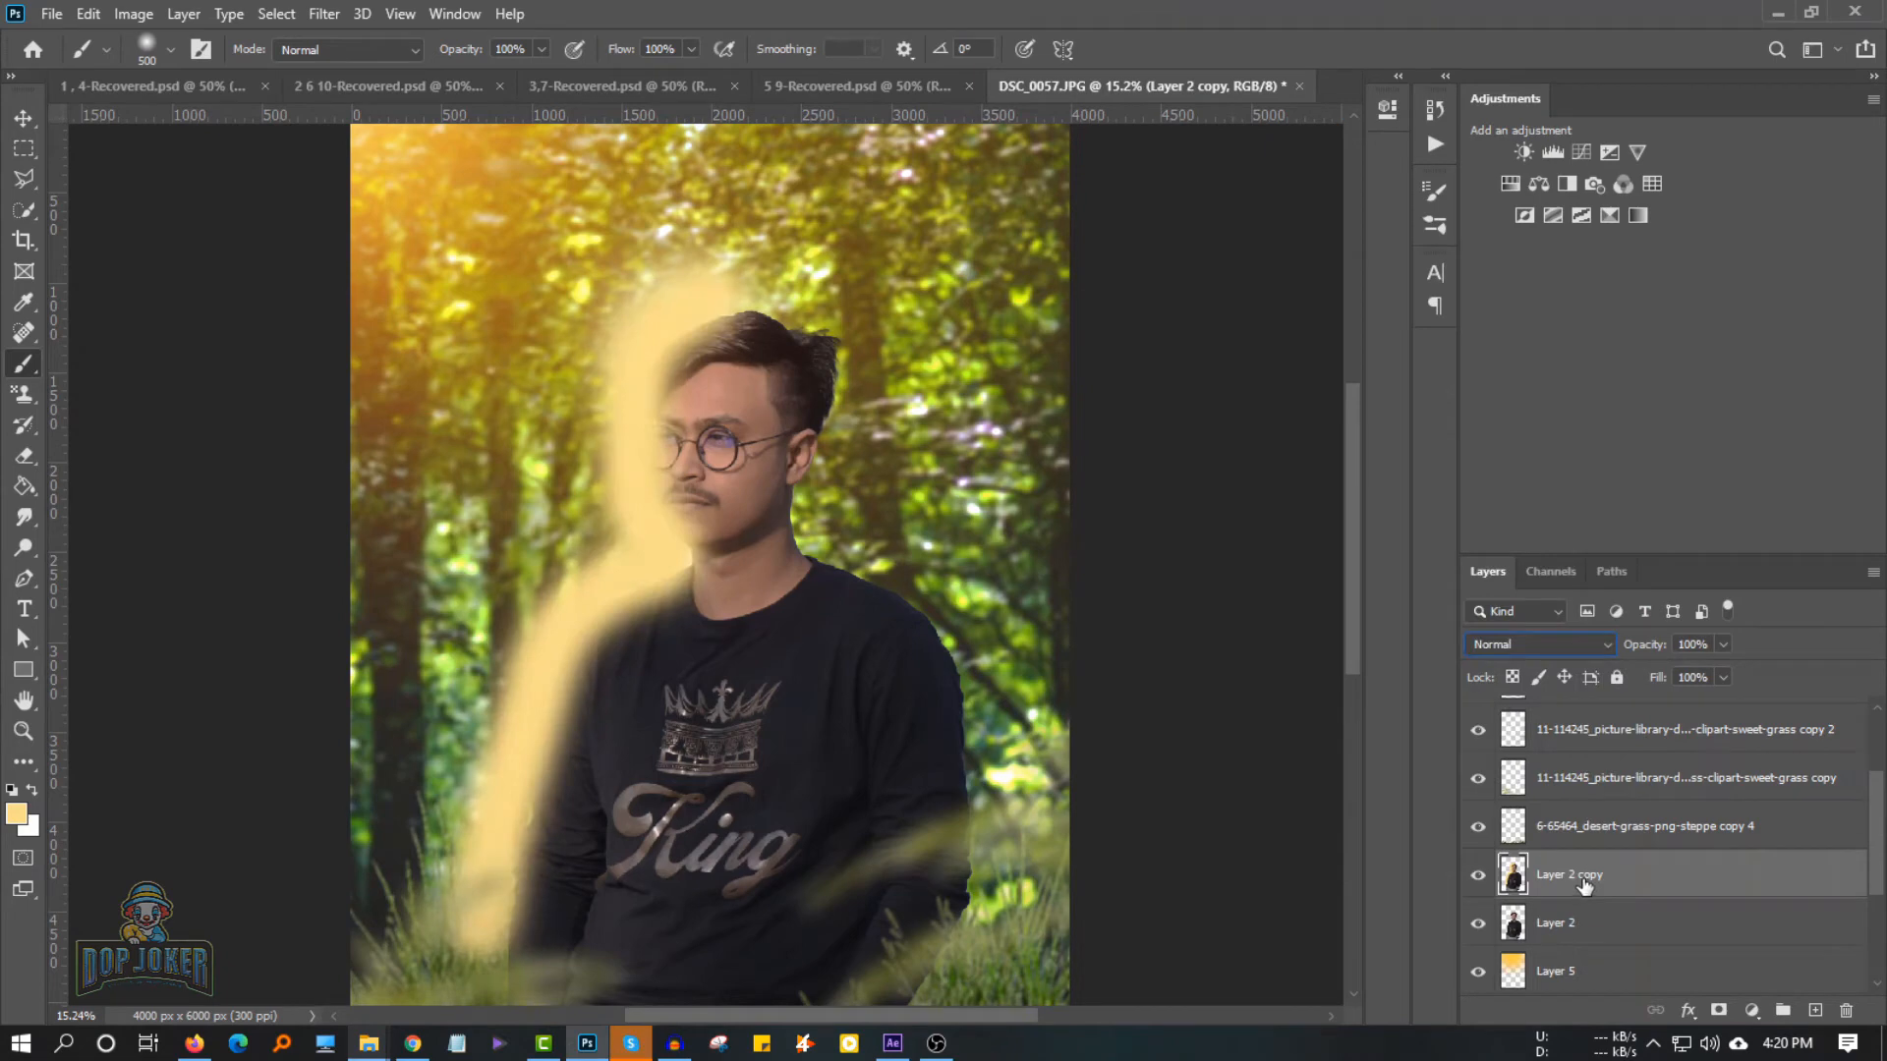
{"action": "key", "text": "ctrl+z"}
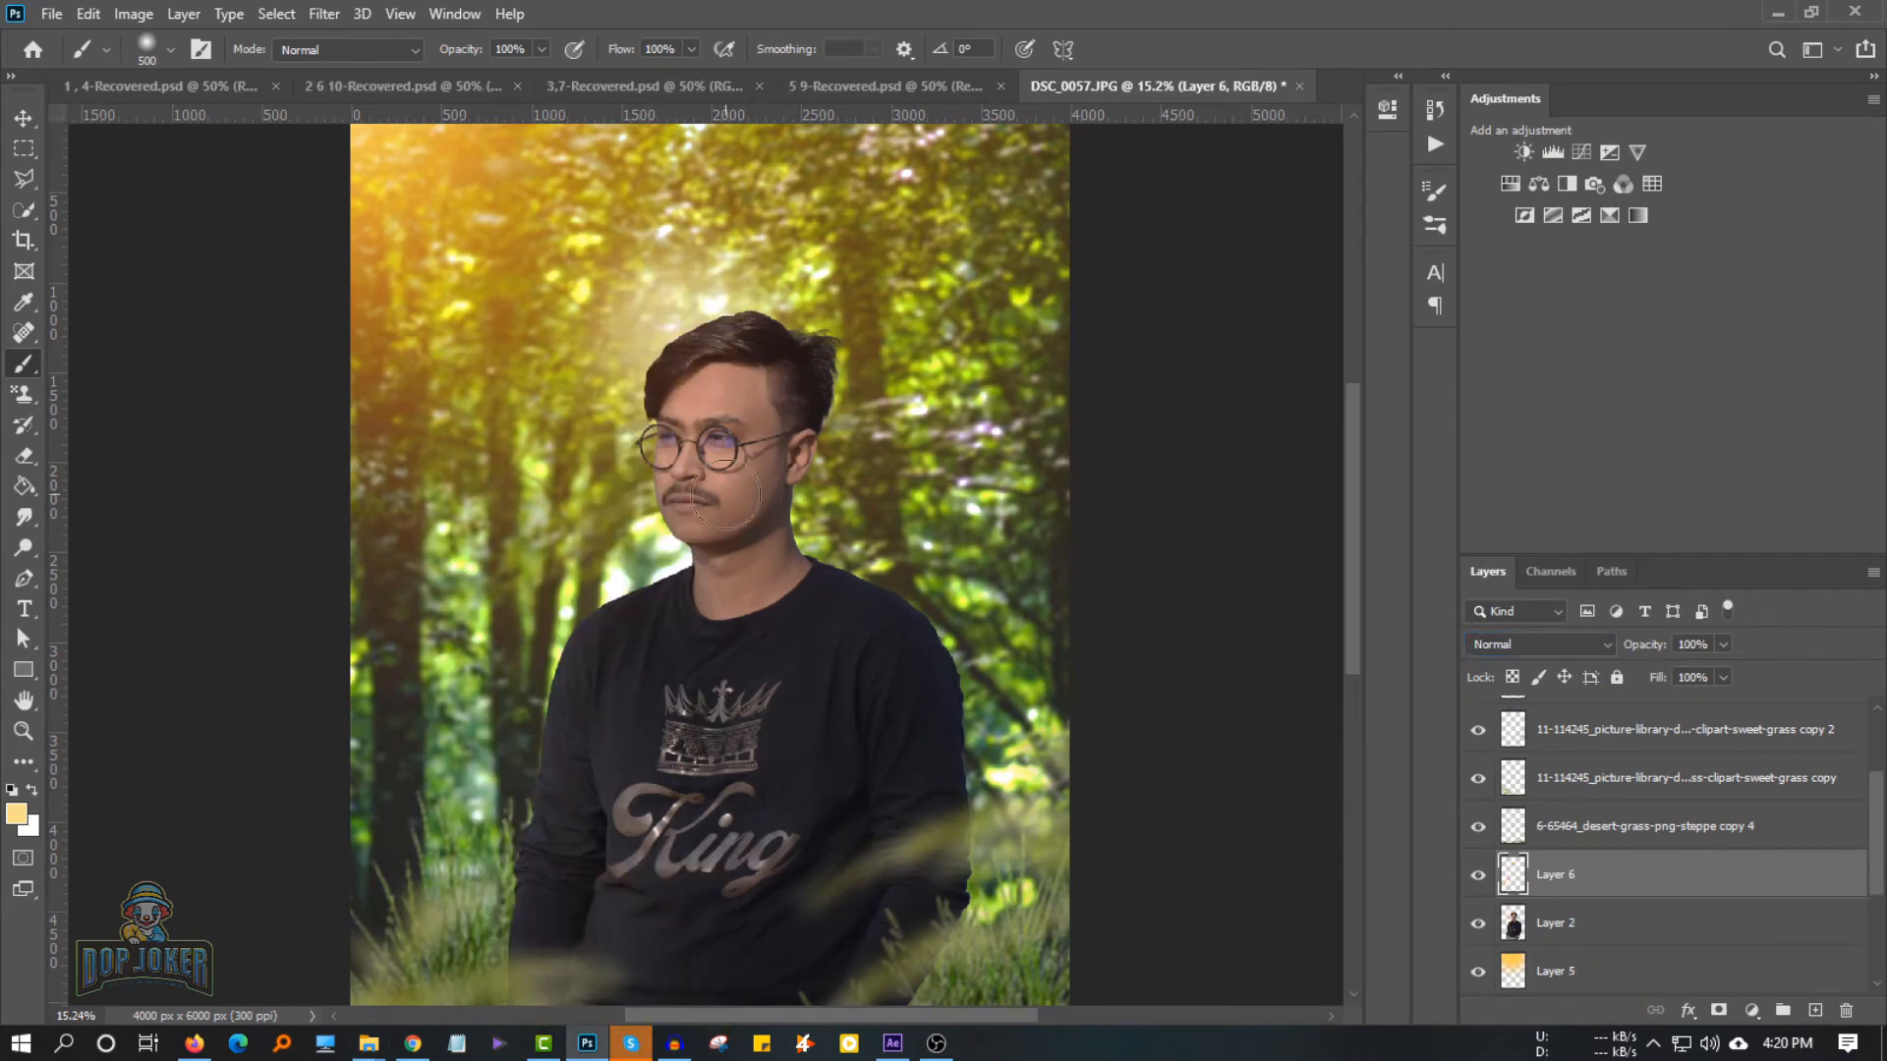
Paint a 500 px light orange stroke down the man's left edge on a new layer and set it to Soft Light
{"action": "mouse_move", "coordinate": [714, 294]}
{"action": "left_mouse_down"}
{"action": "mouse_move", "coordinate": [648, 386]}
{"action": "mouse_move", "coordinate": [651, 489]}
{"action": "mouse_move", "coordinate": [682, 554]}
{"action": "mouse_move", "coordinate": [587, 625]}
{"action": "mouse_move", "coordinate": [501, 977]}
{"action": "left_mouse_up"}
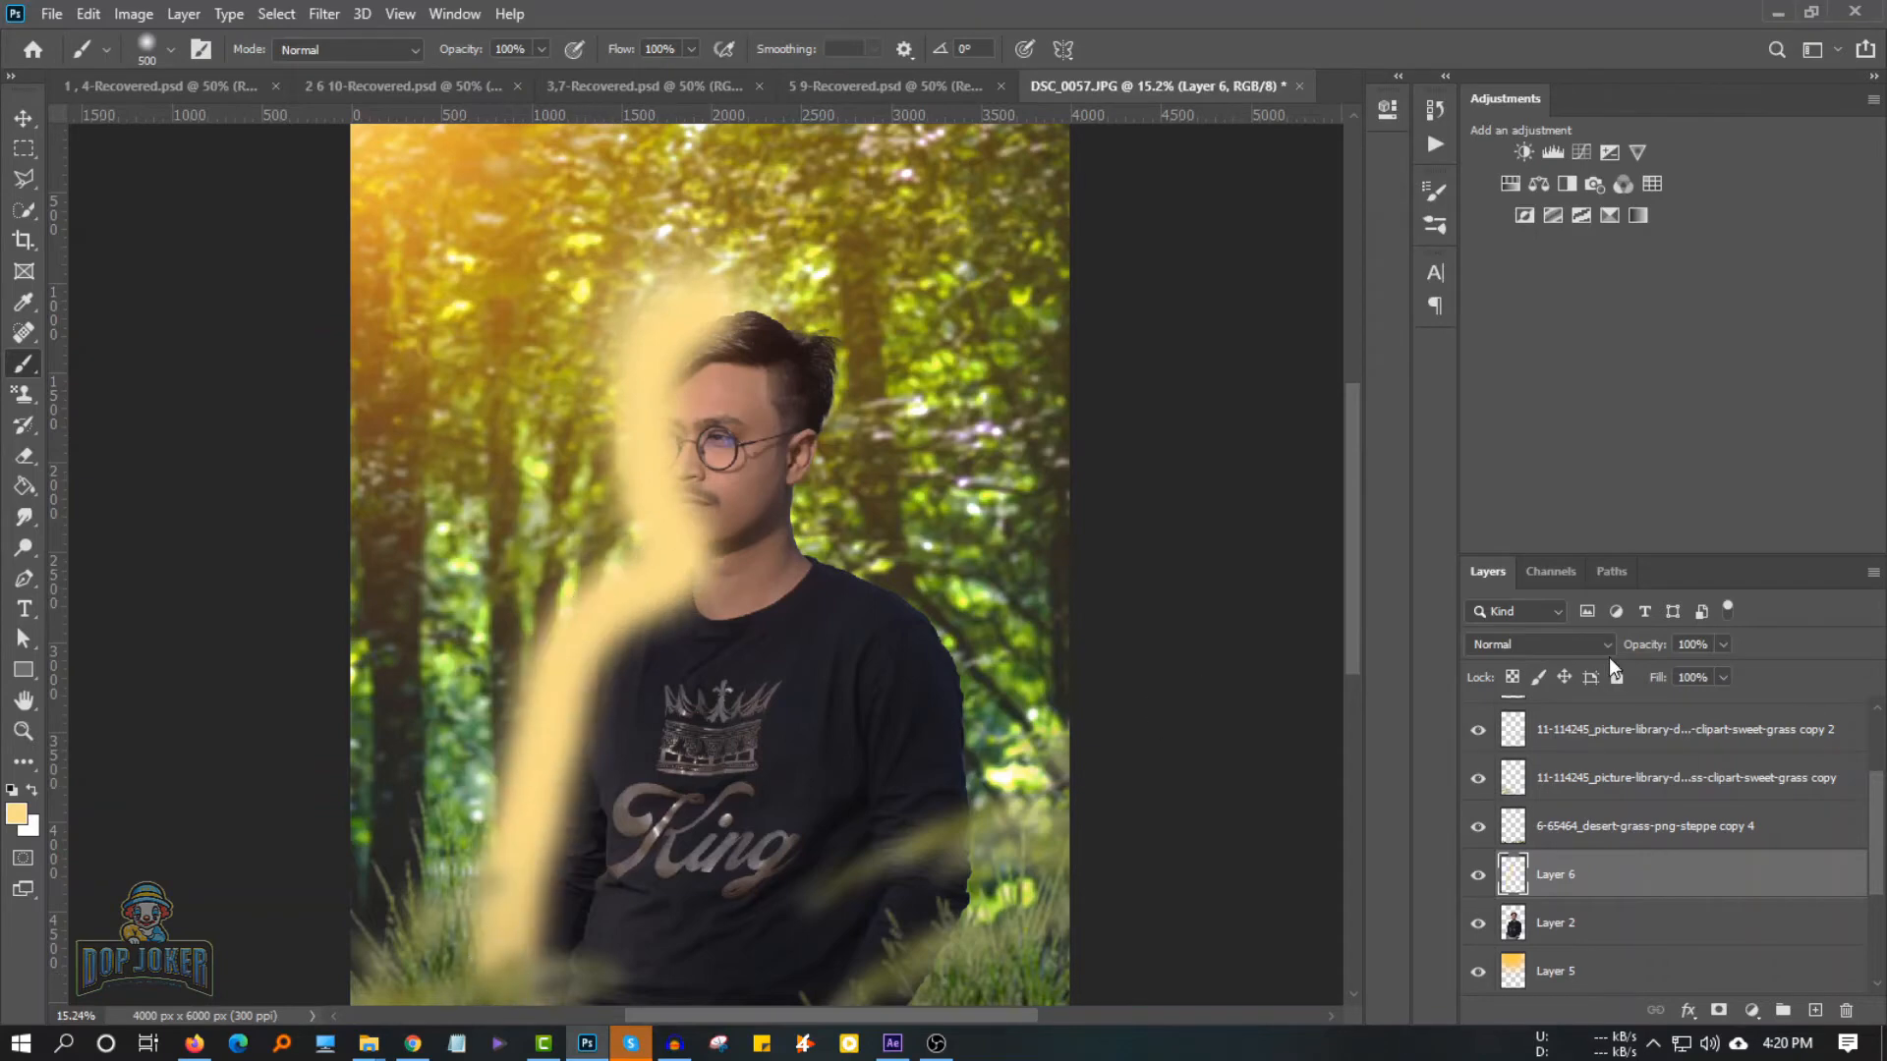
{"action": "left_click", "coordinate": [1572, 645]}
{"action": "key", "text": "Escape"}
{"action": "left_click", "coordinate": [1572, 645]}
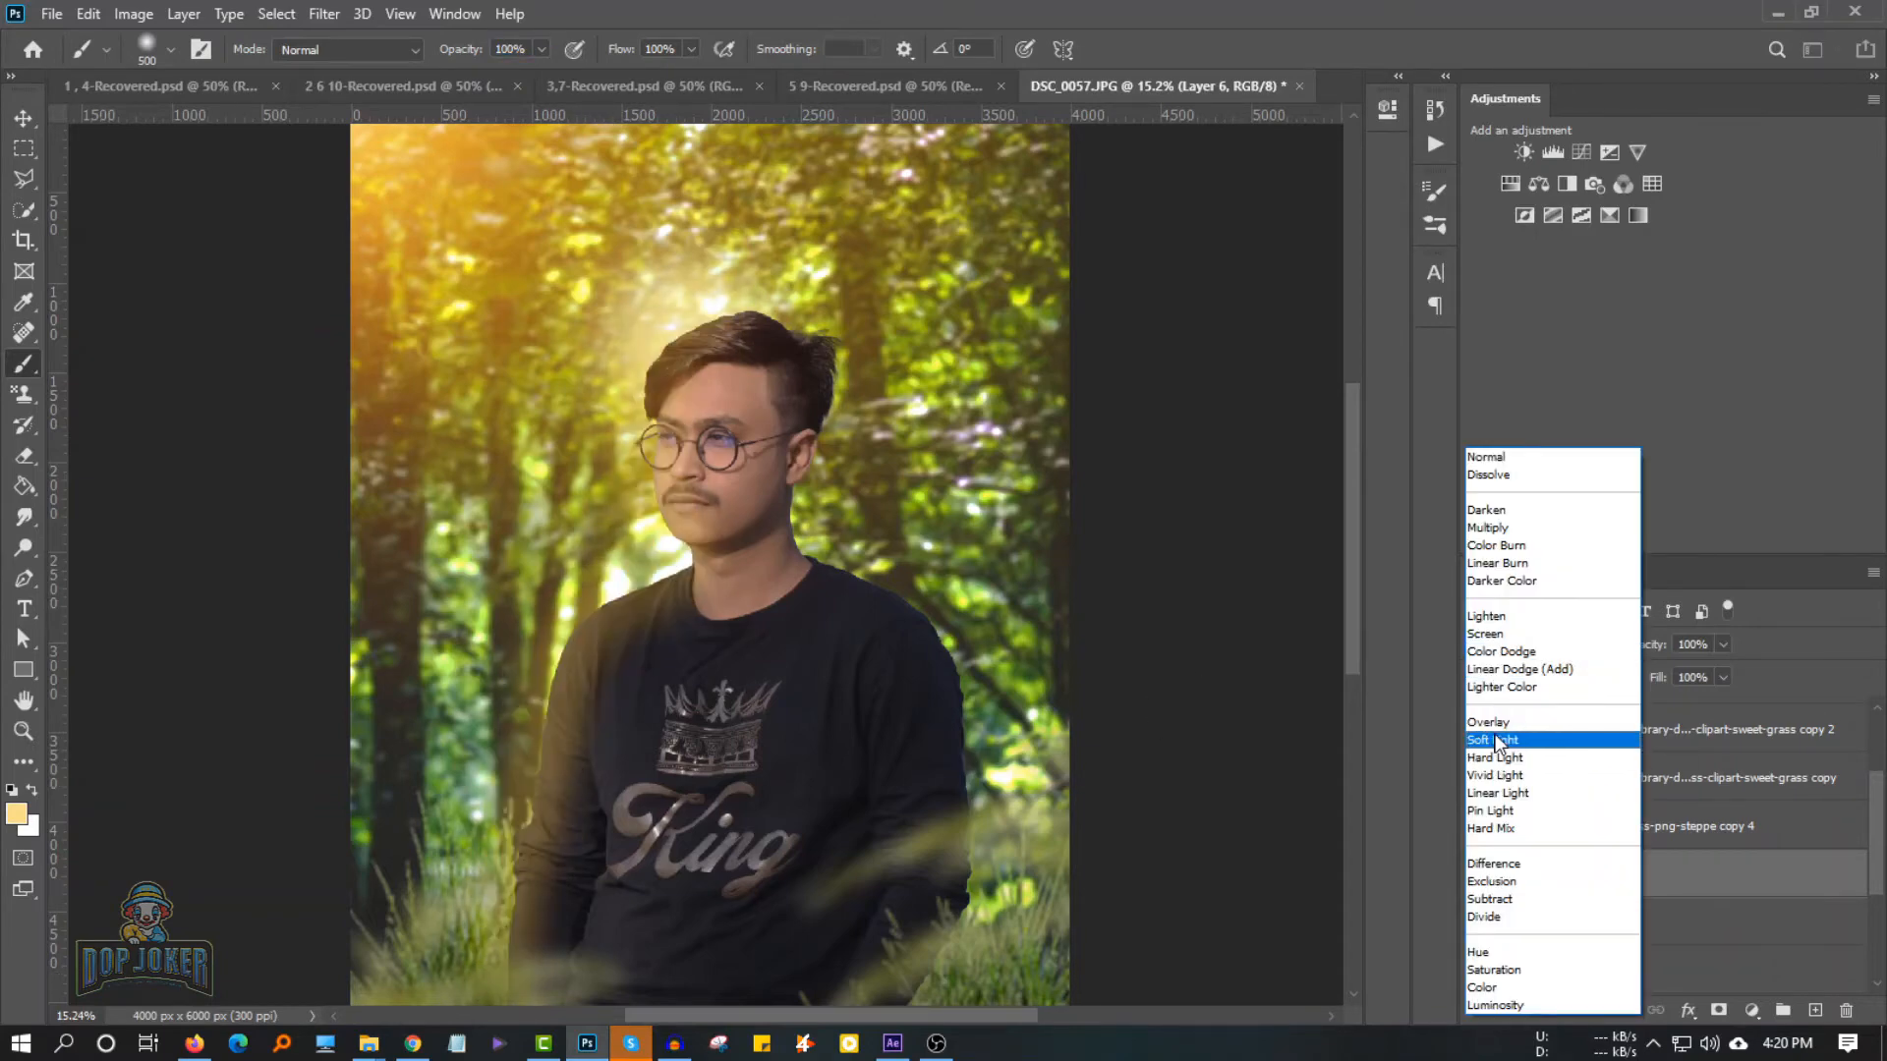
{"action": "left_click", "coordinate": [1496, 740]}
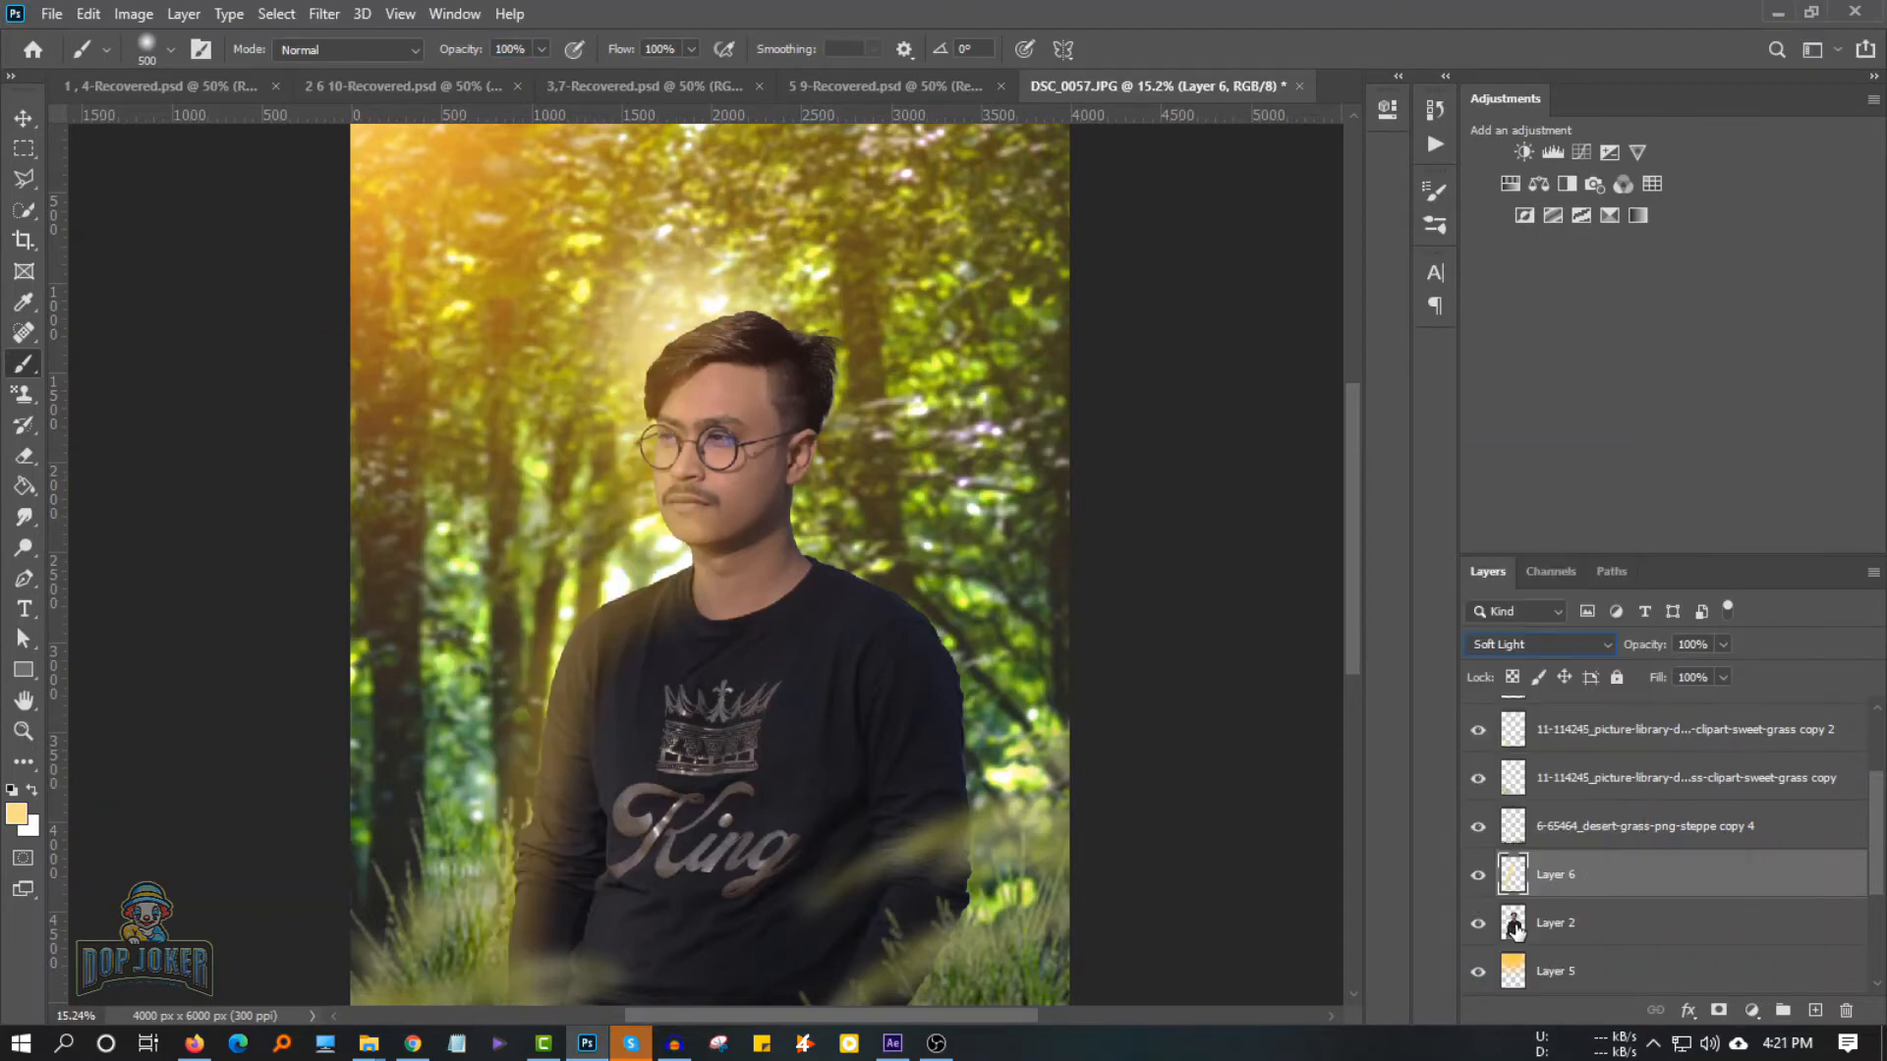
Clear the orange stroke outside the man's silhouette, deselect, and set the stroke layer's opacity to 63%
{"action": "left_click", "coordinate": [1515, 924], "text": "ctrl"}
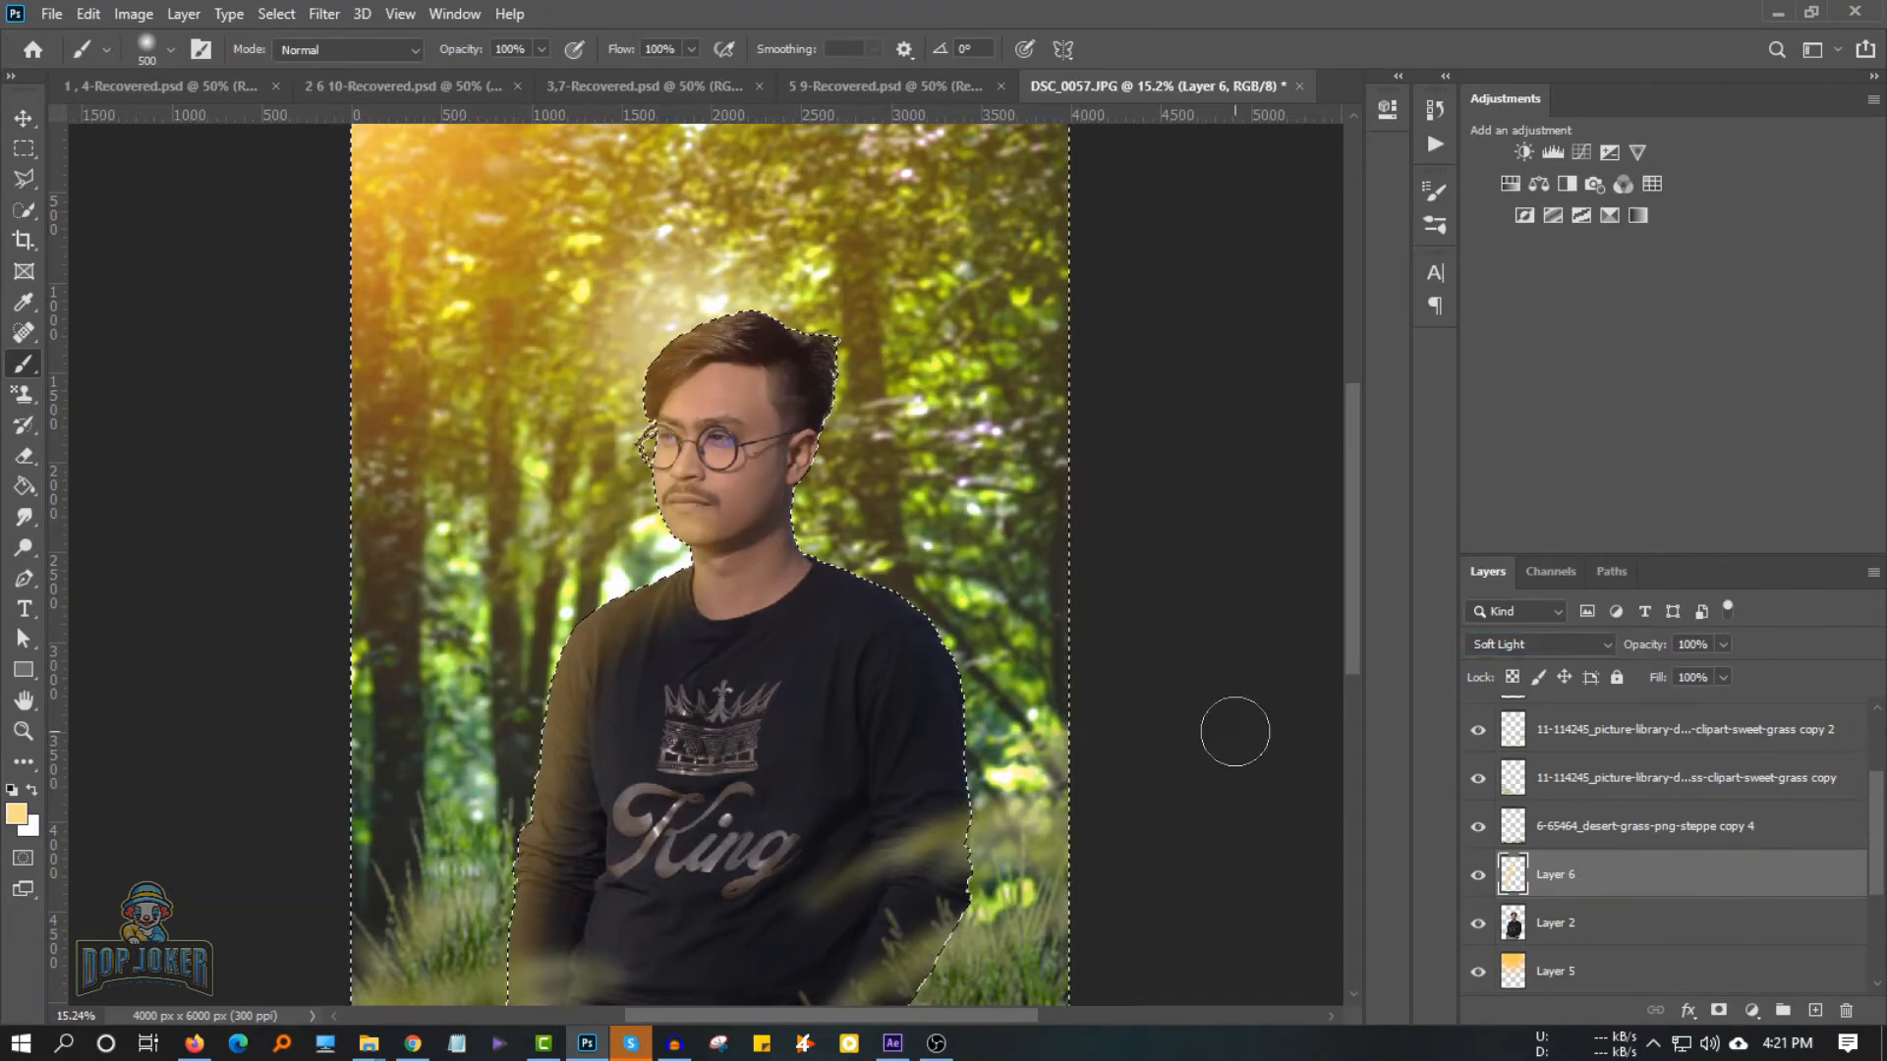
{"action": "key", "text": "m"}
{"action": "left_click", "coordinate": [1043, 568]}
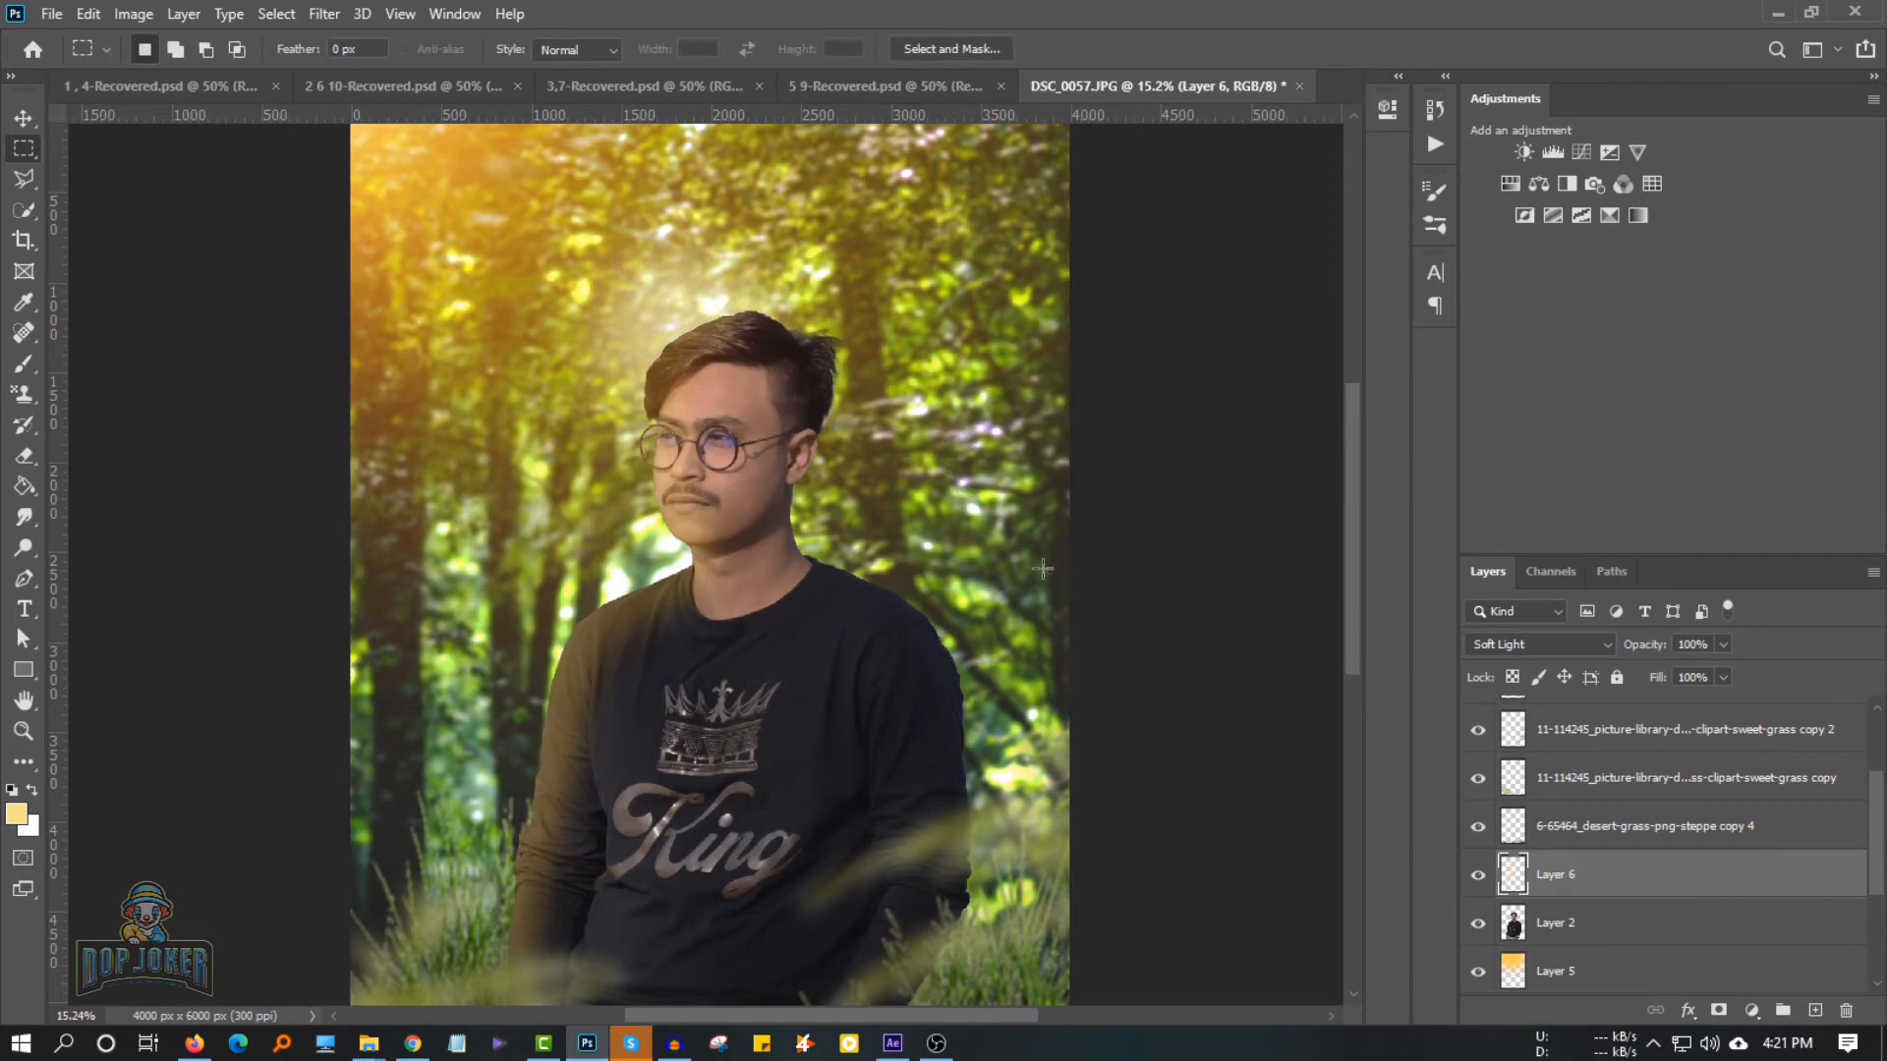
{"action": "type", "text": "60"}
{"action": "key", "text": "Return"}
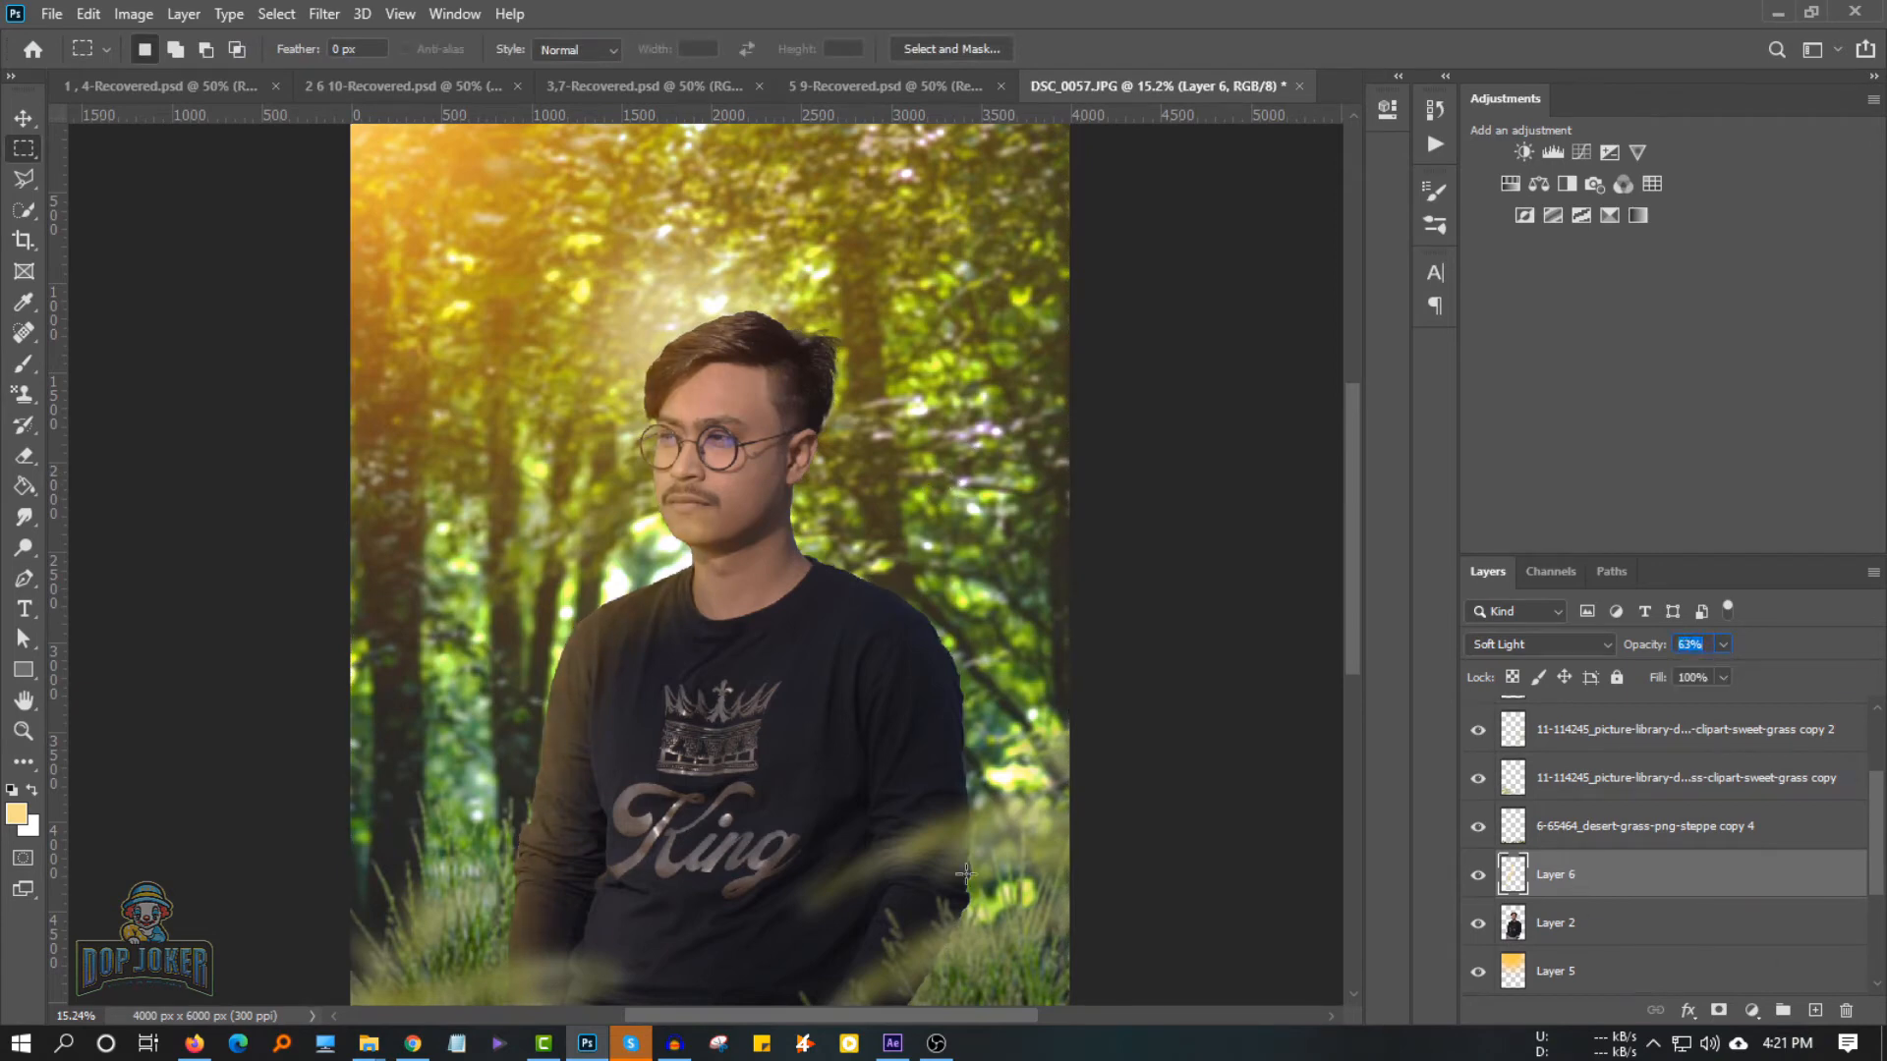
Brush more light orange softly over the man's shirt with a 600 px brush at 14% opacity
{"action": "key", "text": "b"}
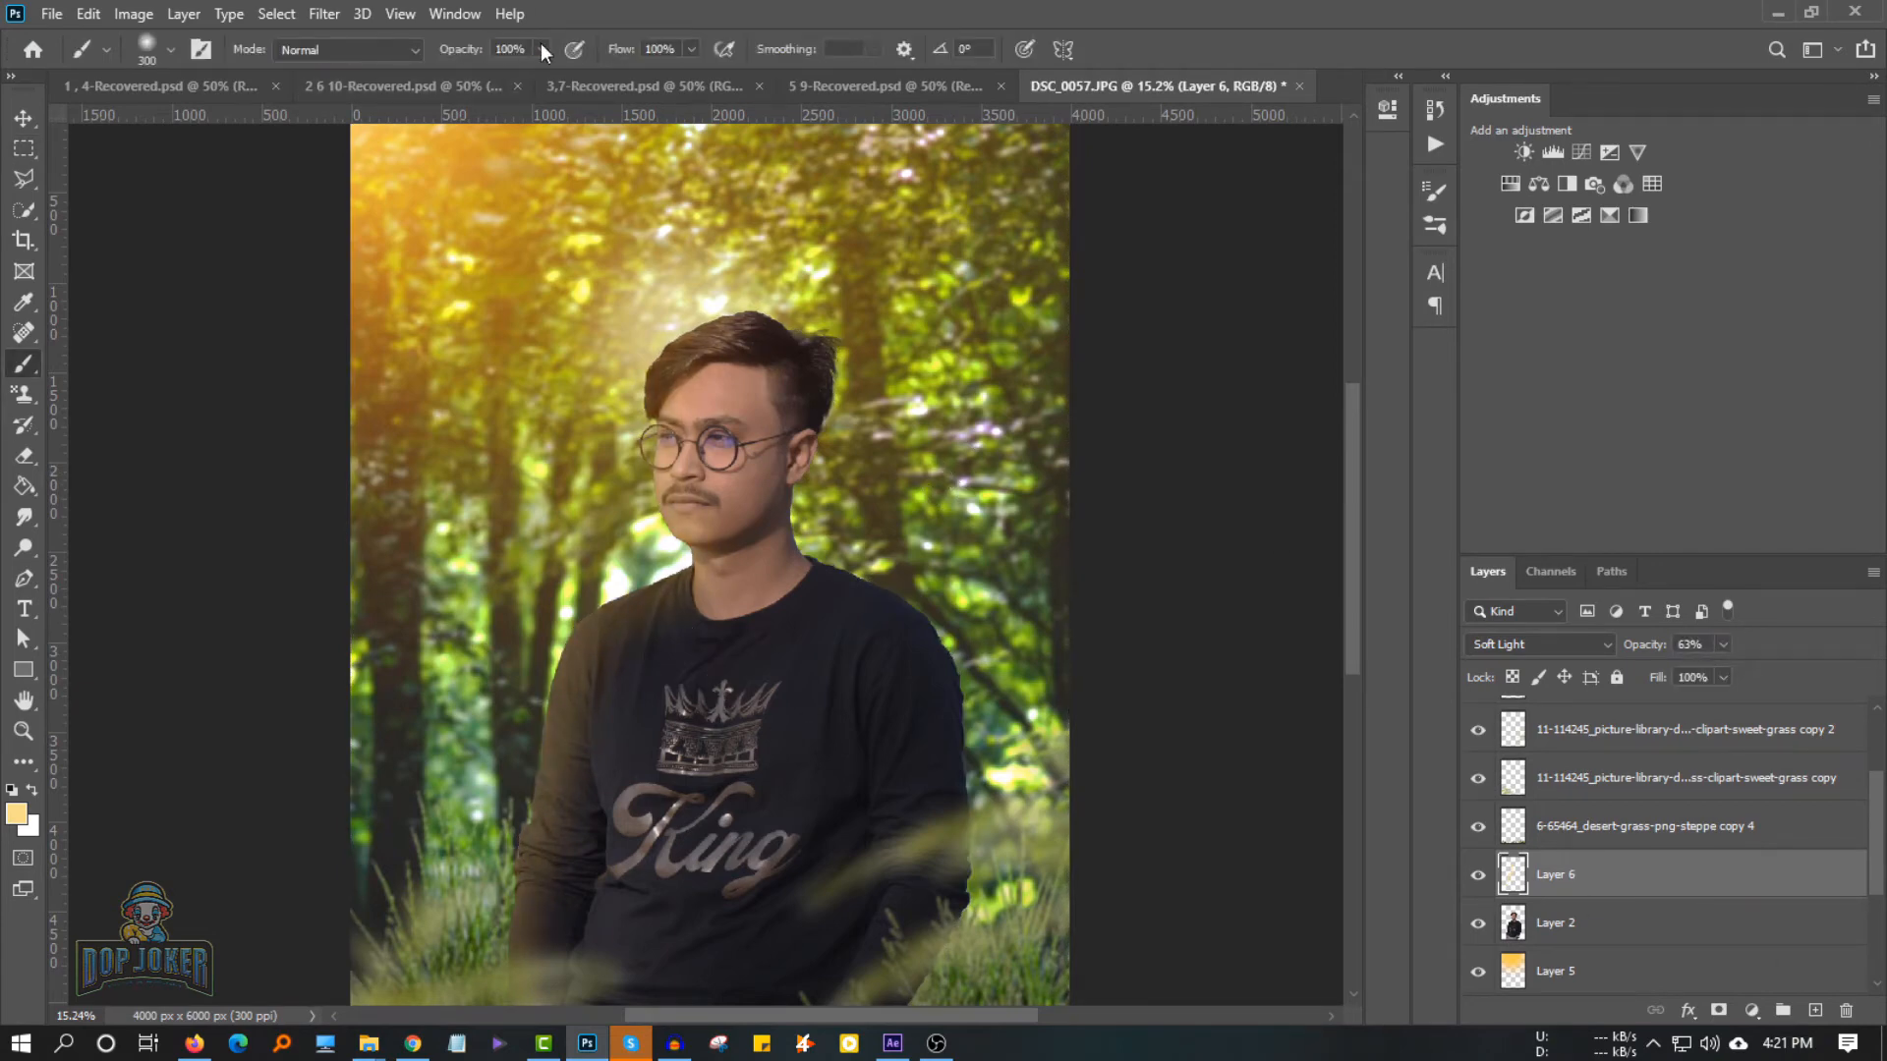
{"action": "left_click", "coordinate": [644, 700]}
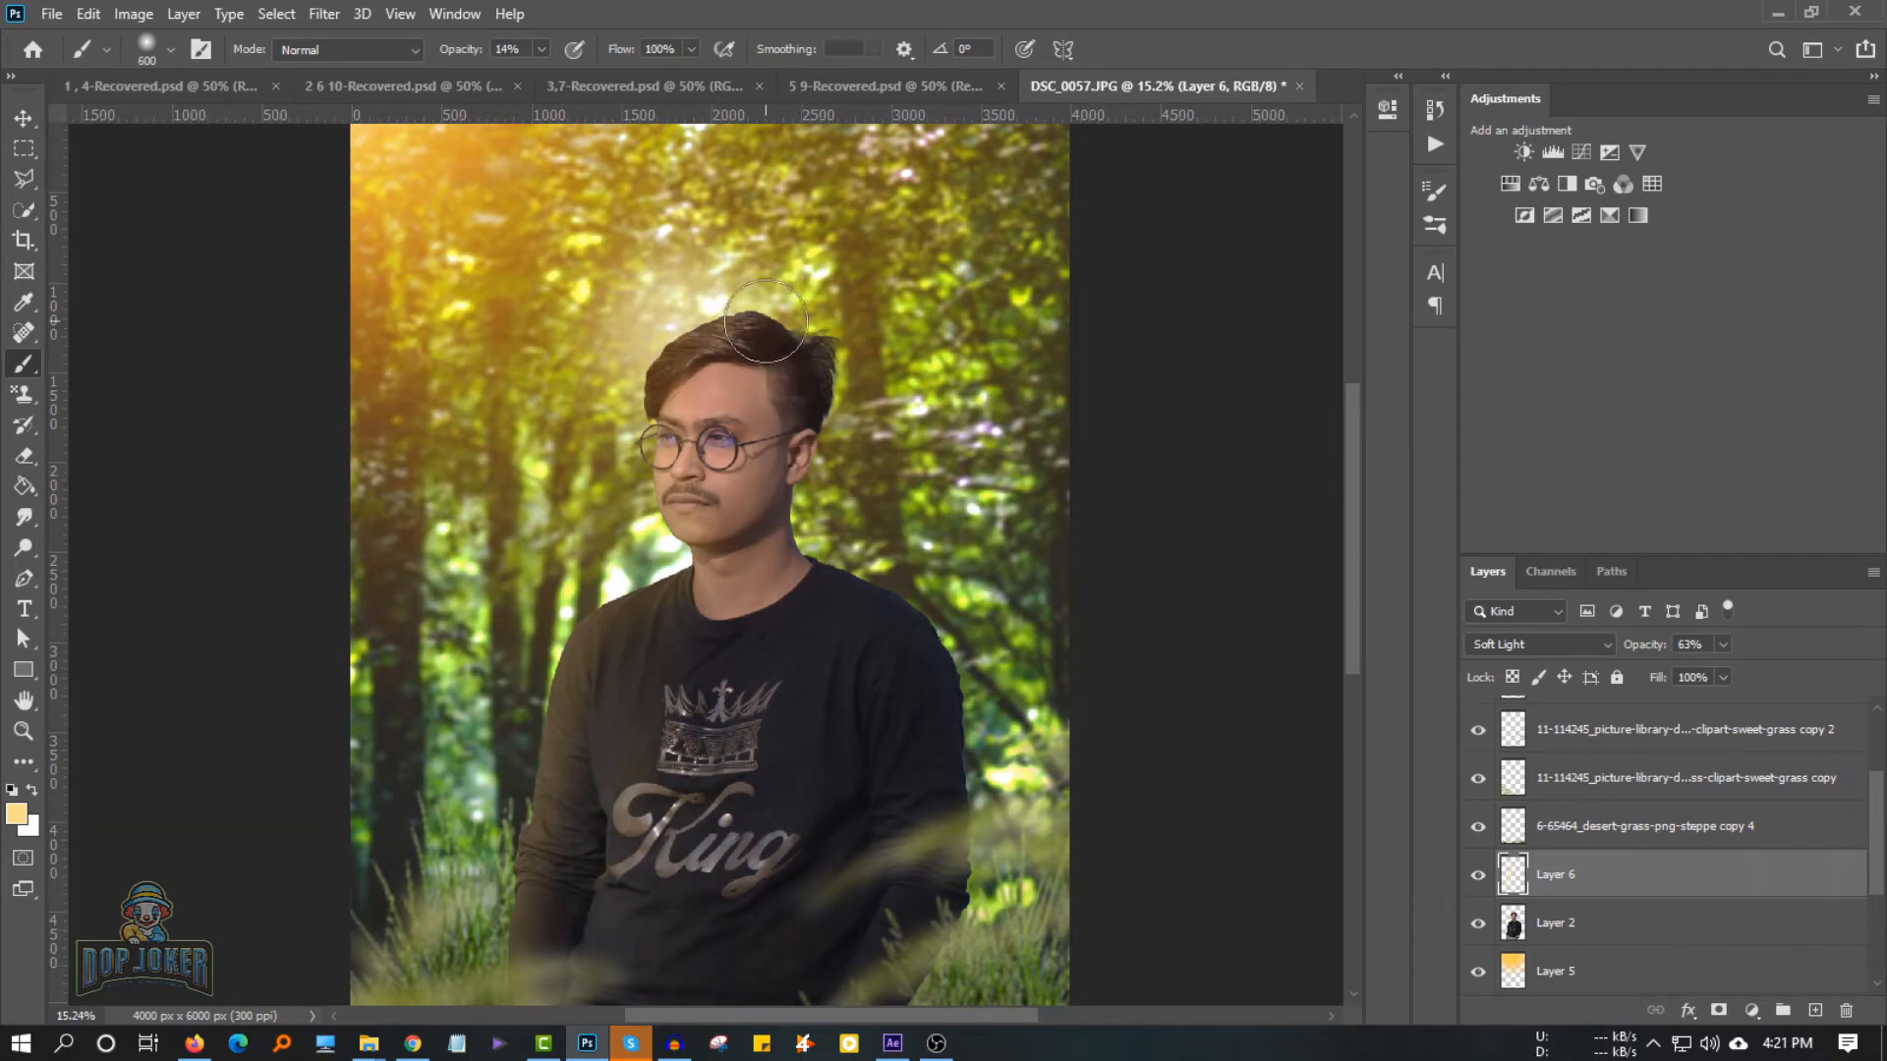
{"action": "scroll", "coordinate": [766, 322], "scroll_direction": "down", "scroll_amount": 4}
{"action": "scroll", "coordinate": [587, 774], "scroll_direction": "up", "scroll_amount": 6}
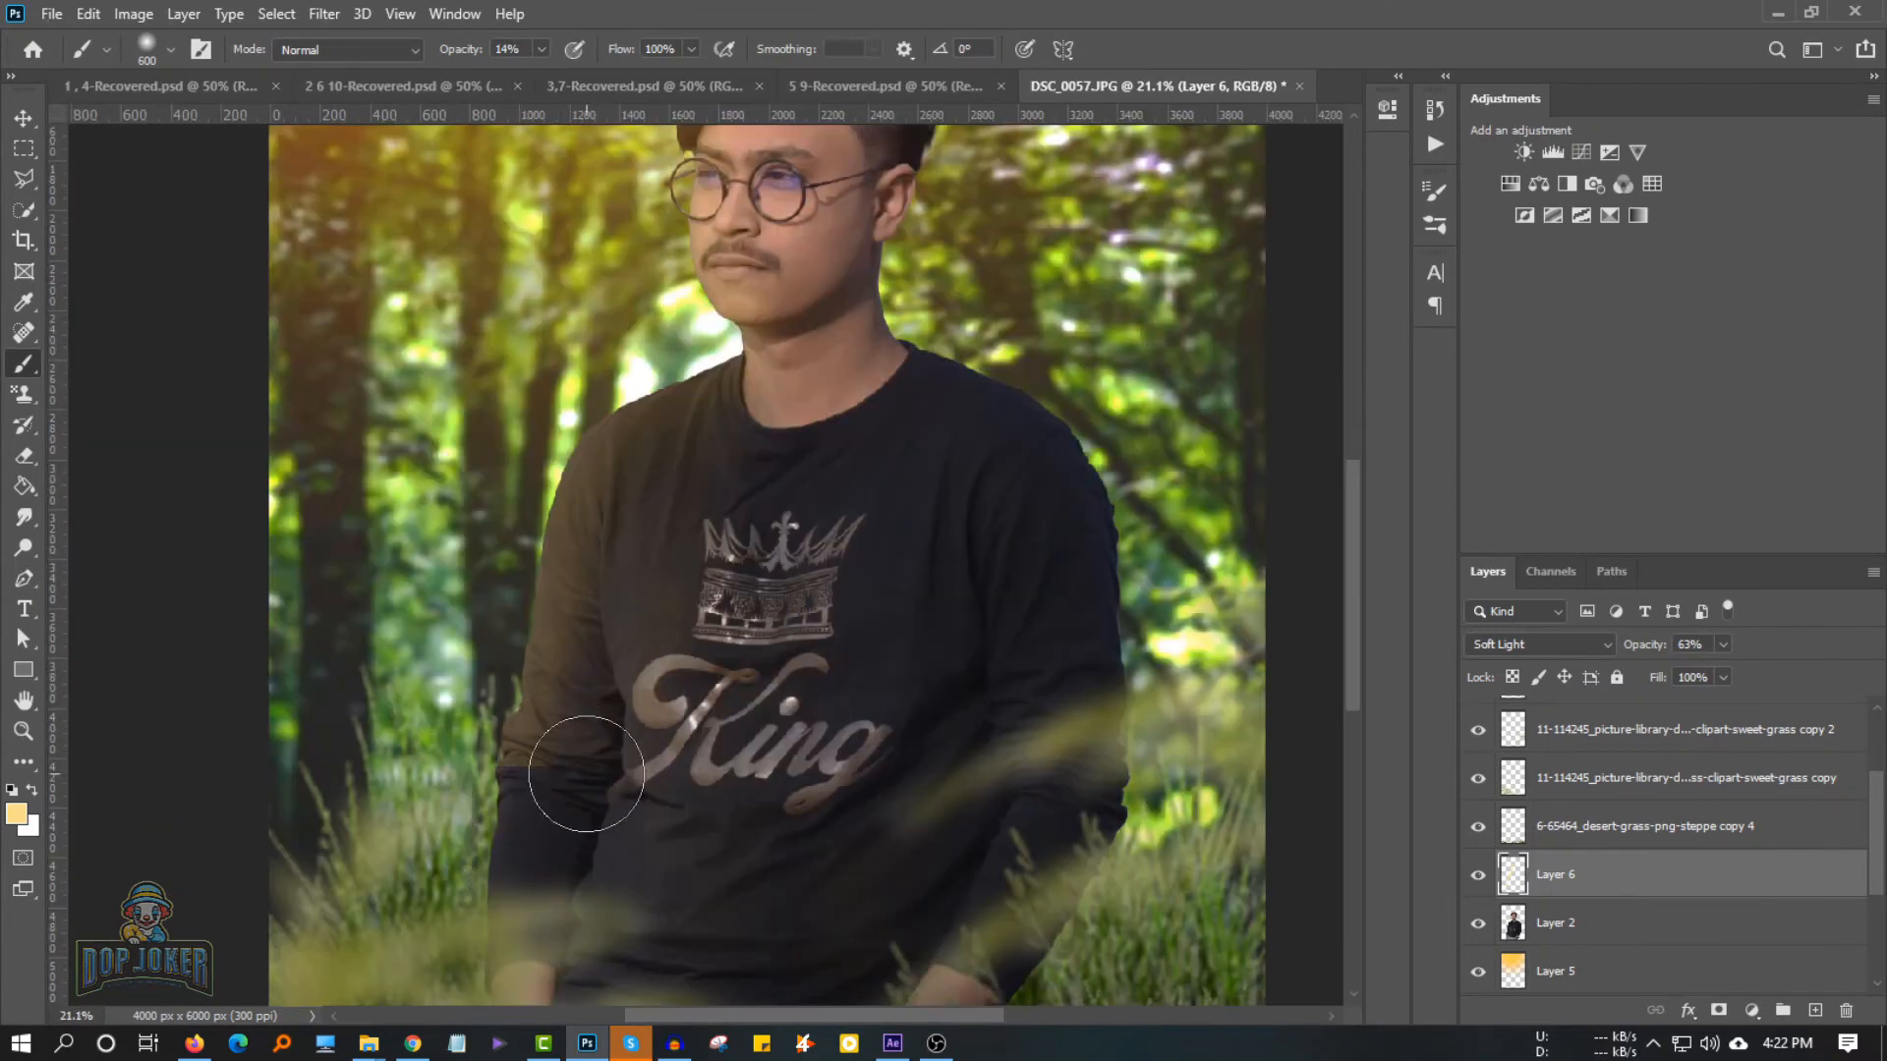
{"action": "key", "text": "v"}
{"action": "scroll", "coordinate": [851, 680], "scroll_direction": "down", "scroll_amount": 3}
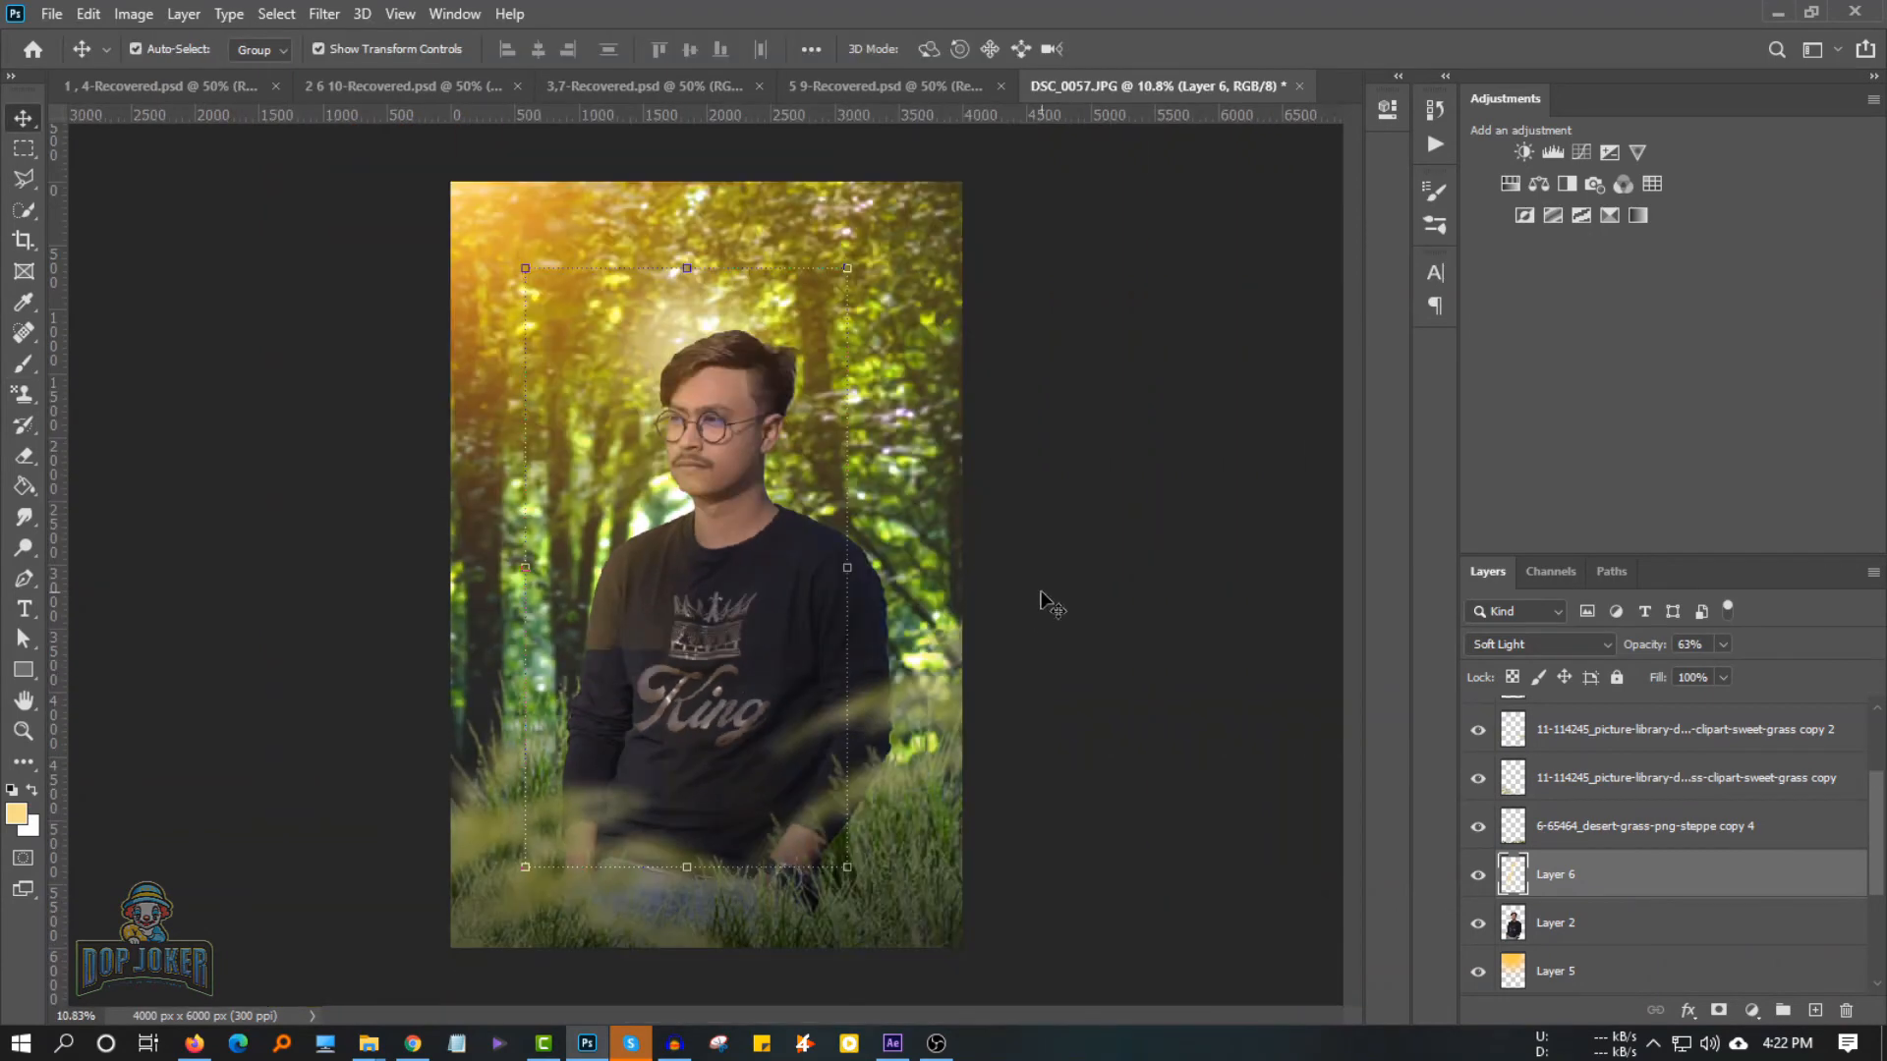
Duplicate the 6-65464_desert-grass-png-steppe copy layer and nudge the duplicate up and to the left behind the man
{"action": "key", "text": "alt+Tab"}
{"action": "left_click", "coordinate": [1561, 788]}
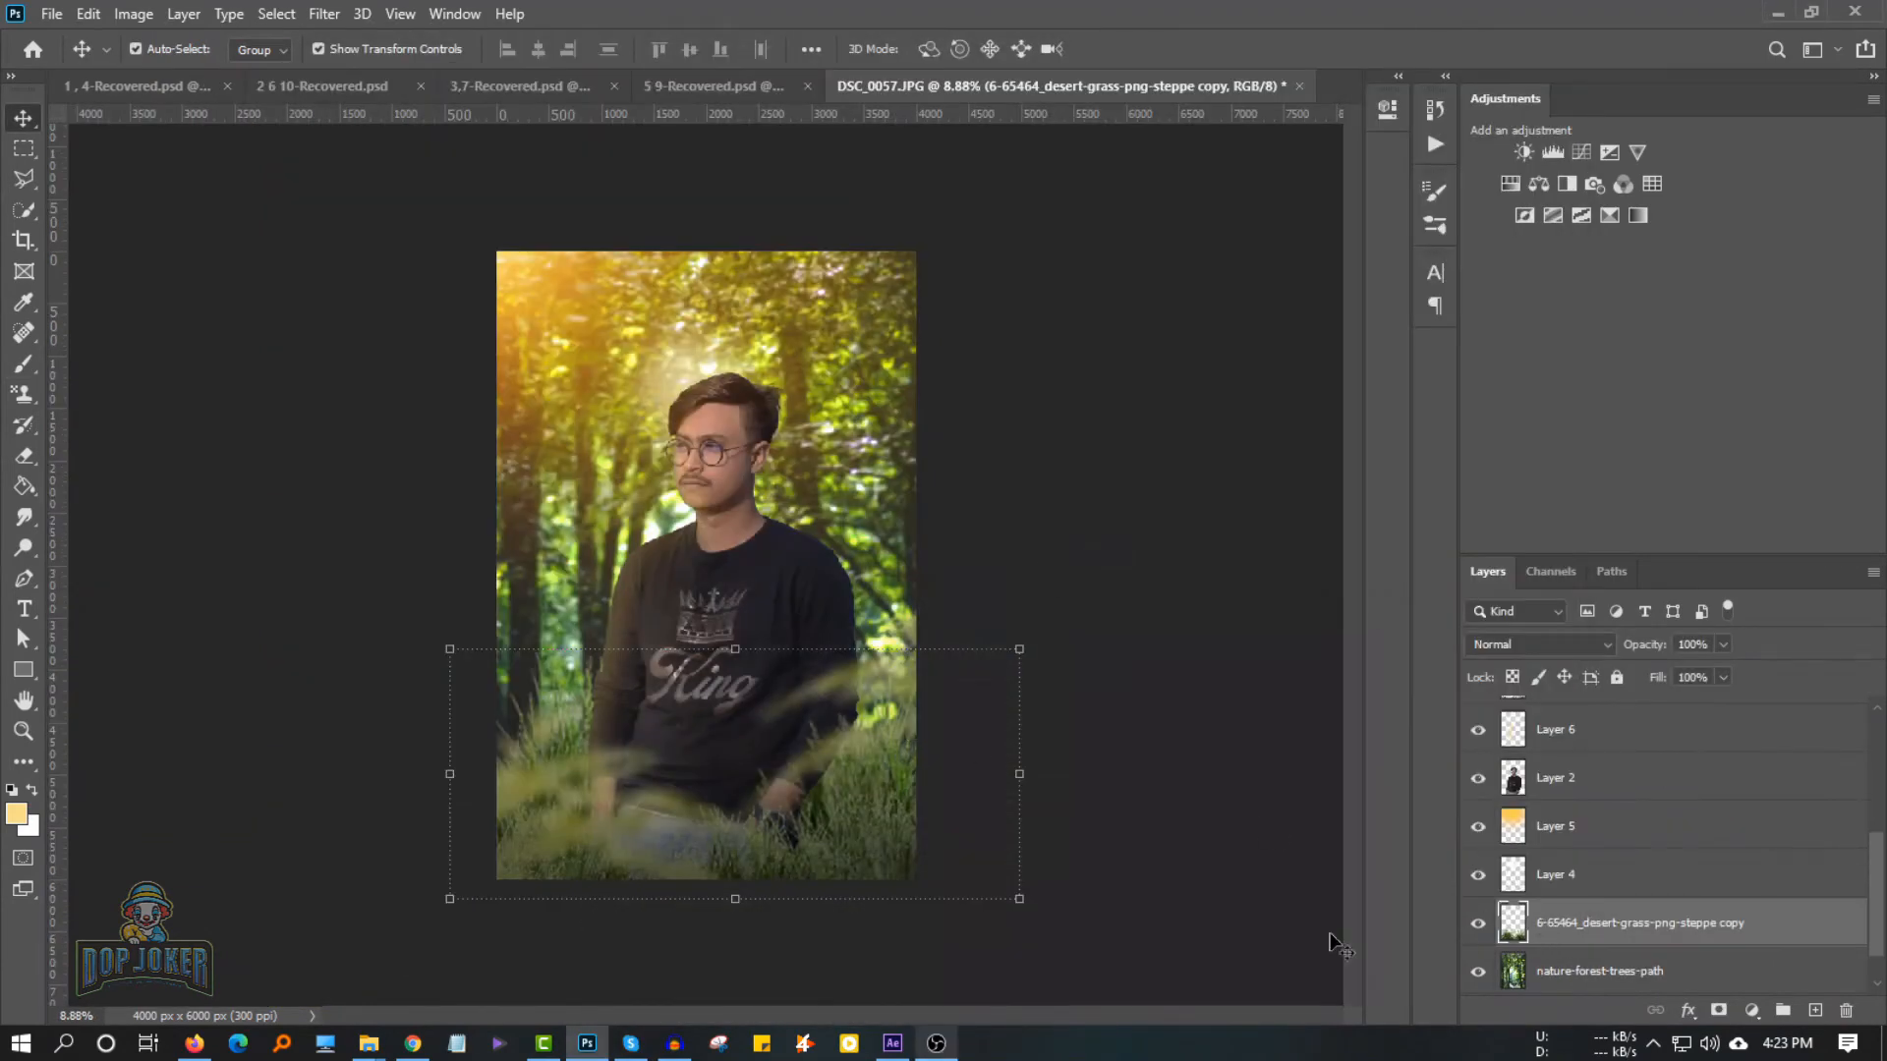
{"action": "scroll", "coordinate": [1571, 964], "scroll_direction": "up", "scroll_amount": 2}
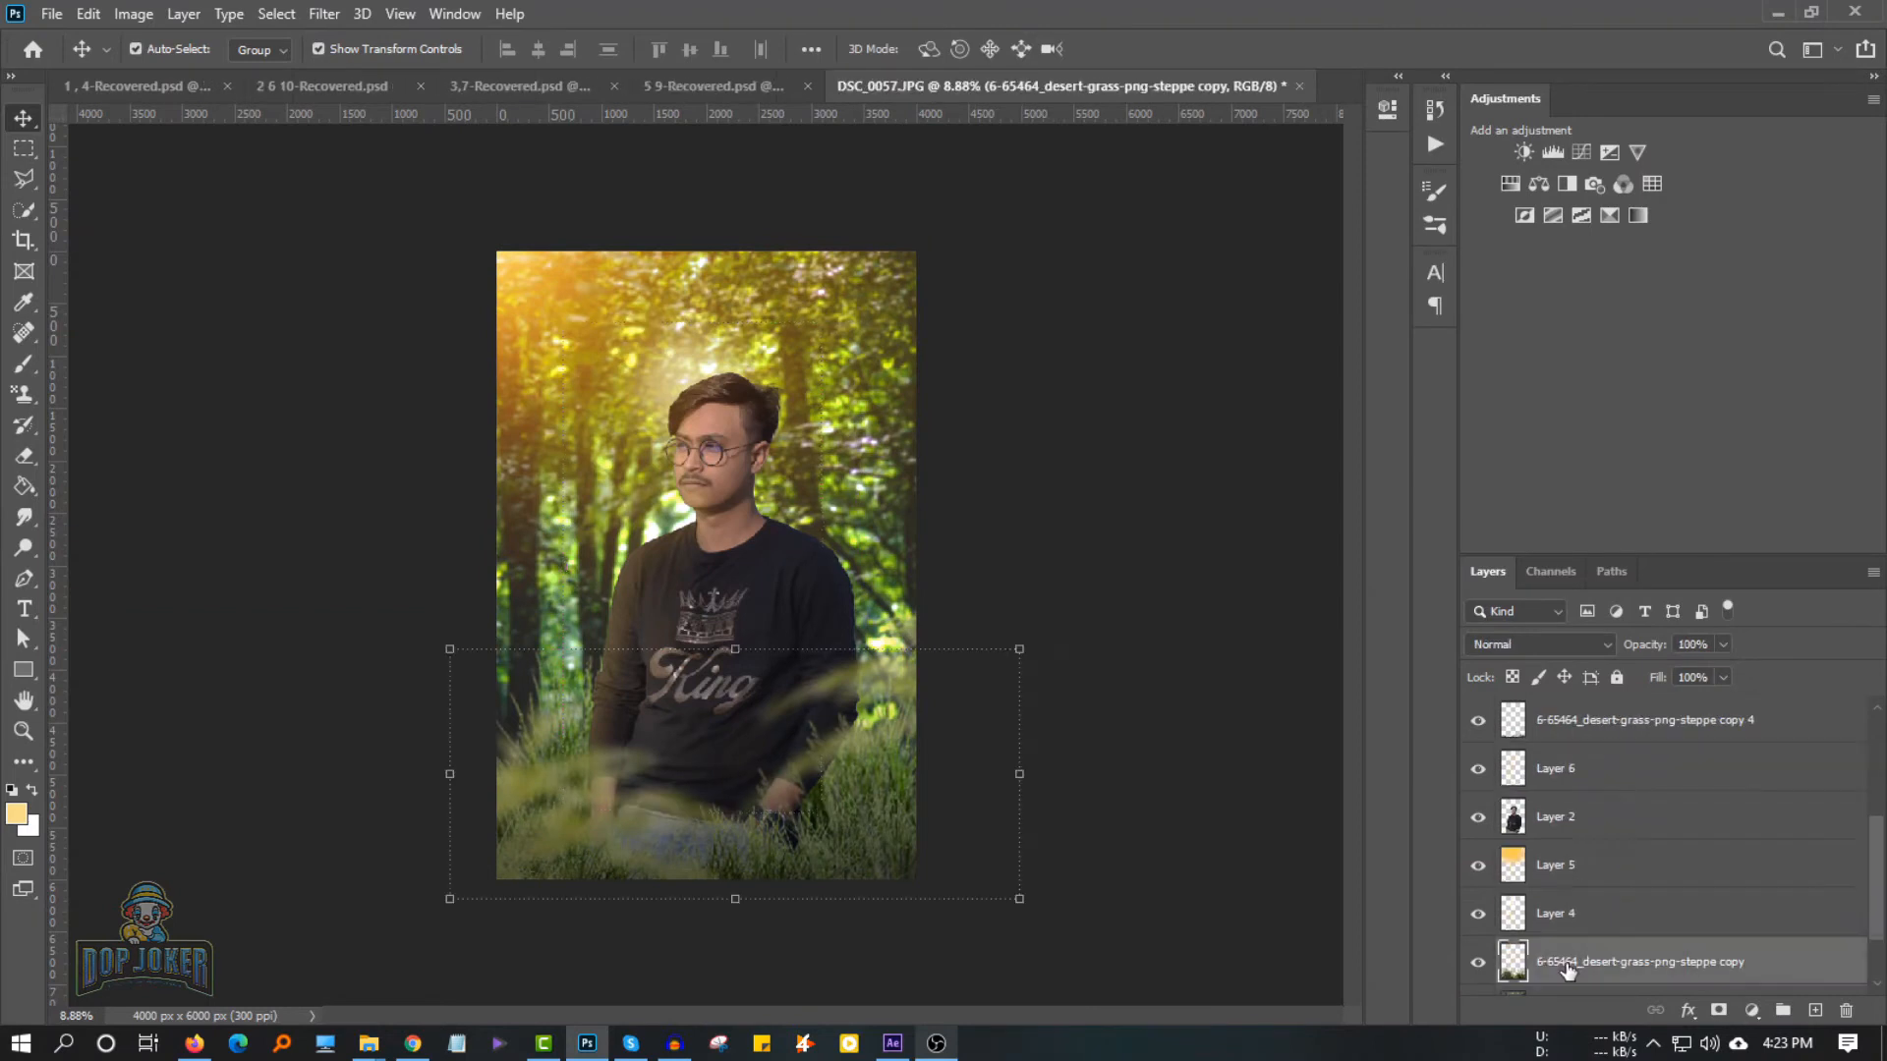
{"action": "left_click", "coordinate": [1568, 963]}
{"action": "key", "text": "shift+Up"}
{"action": "key", "text": "shift+Up"}
{"action": "key", "text": "shift+Up"}
{"action": "key", "text": "shift+Up"}
{"action": "key", "text": "shift+Up"}
{"action": "key", "text": "shift+Up"}
{"action": "key", "text": "shift+Up"}
{"action": "key", "text": "shift+Up"}
{"action": "key", "text": "shift+Up"}
{"action": "key", "text": "shift+Up"}
{"action": "key", "text": "shift+Up"}
{"action": "key", "text": "shift+Up"}
{"action": "key", "text": "shift+Up"}
{"action": "key", "text": "shift+Up"}
{"action": "key", "text": "shift+Up"}
{"action": "key", "text": "shift+Up"}
{"action": "key", "text": "shift+Up"}
{"action": "key", "text": "shift+Up"}
{"action": "key", "text": "shift+Up"}
{"action": "key", "text": "shift+Left"}
{"action": "key", "text": "shift+Left"}
{"action": "key", "text": "shift+Left"}
{"action": "key", "text": "shift+Left"}
{"action": "key", "text": "shift+Left"}
{"action": "key", "text": "shift+Left"}
{"action": "key", "text": "shift+Left"}
{"action": "key", "text": "shift+Left"}
{"action": "key", "text": "shift+Left"}
{"action": "key", "text": "shift+Left"}
{"action": "key", "text": "shift+Left"}
{"action": "key", "text": "shift+Left"}
{"action": "key", "text": "shift+Left"}
{"action": "key", "text": "shift+Left"}
{"action": "key", "text": "shift+Left"}
{"action": "key", "text": "shift+Left"}
{"action": "key", "text": "shift+Left"}
{"action": "key", "text": "shift+Left"}
{"action": "key", "text": "shift+Left"}
{"action": "key", "text": "shift+Left"}
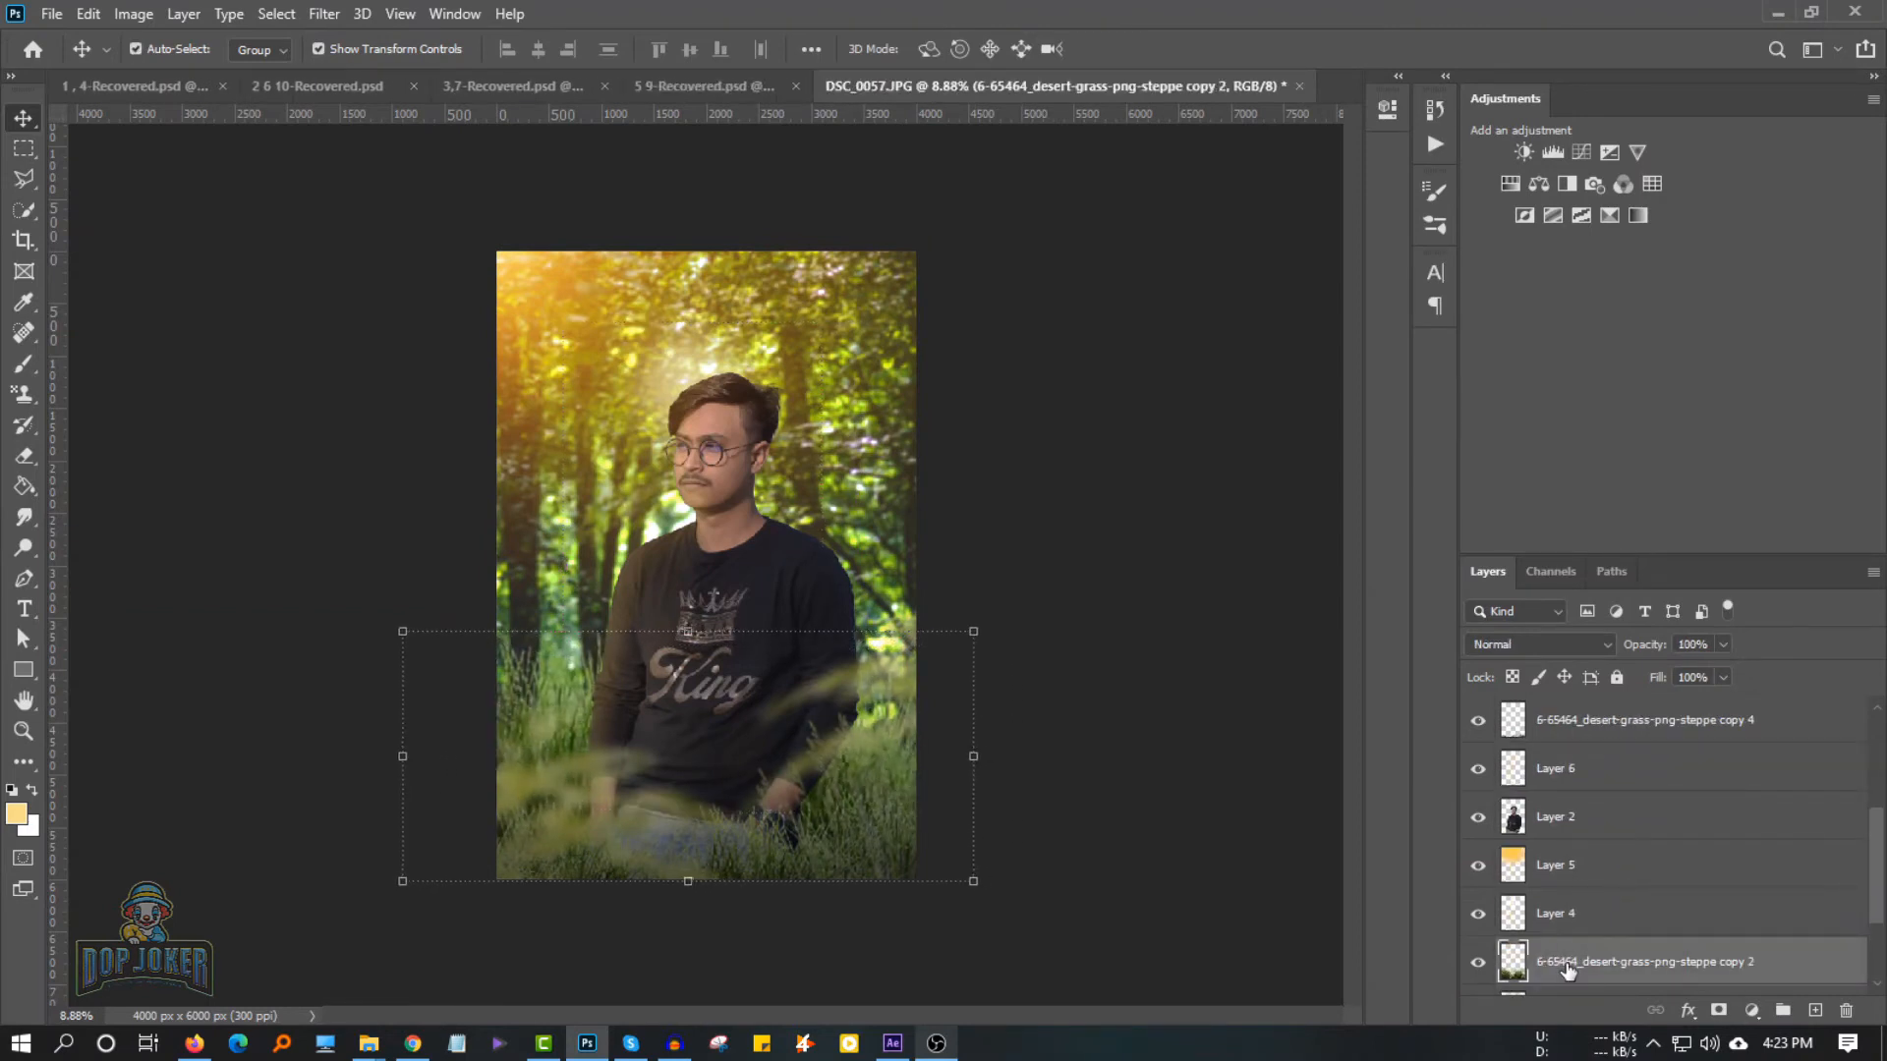
{"action": "key", "text": "shift+Down"}
{"action": "key", "text": "shift+Down"}
{"action": "key", "text": "shift+Down"}
{"action": "key", "text": "shift+Down"}
{"action": "key", "text": "shift+Left"}
{"action": "key", "text": "shift+Left"}
{"action": "left_click", "coordinate": [1104, 787]}
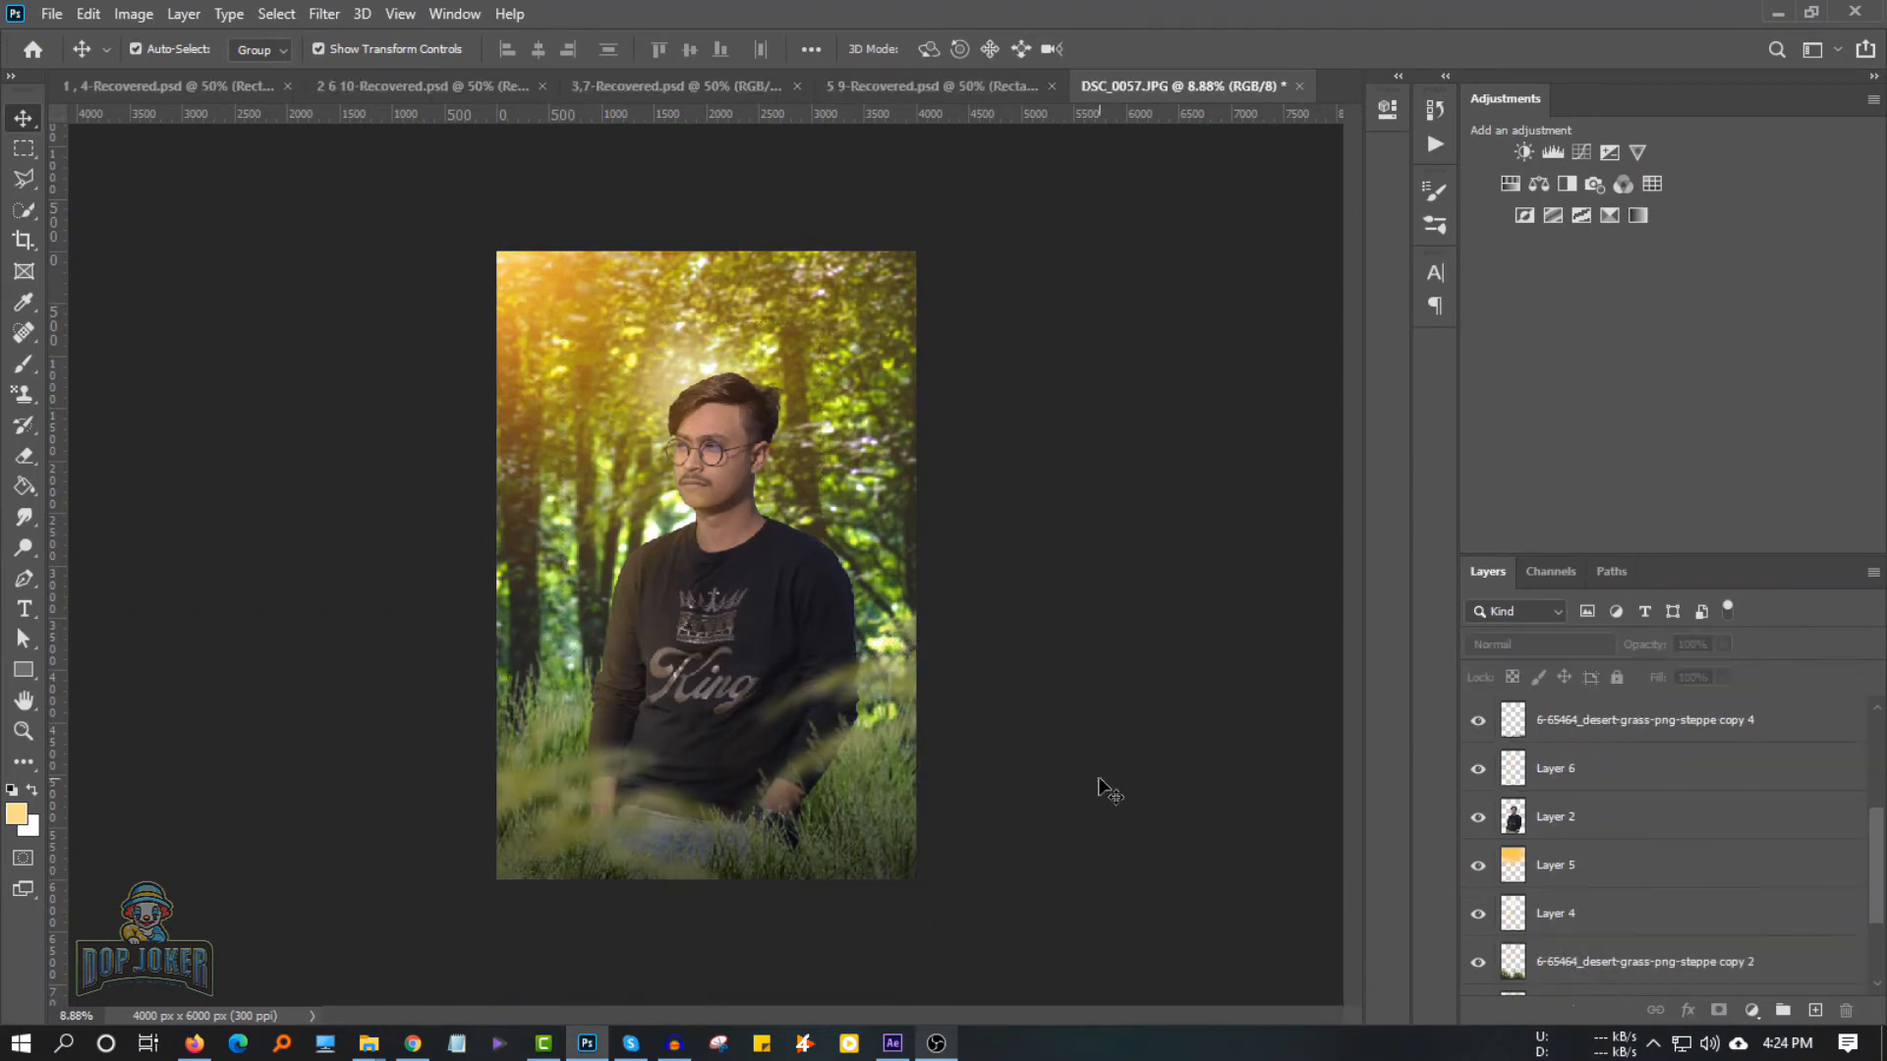
Delete the earlier 6-65464_desert-grass-png-steppe copy layer lying beneath its duplicate
{"action": "scroll", "coordinate": [1573, 966], "scroll_direction": "down", "scroll_amount": 1}
{"action": "left_click", "coordinate": [1572, 966]}
{"action": "key", "text": "Delete"}
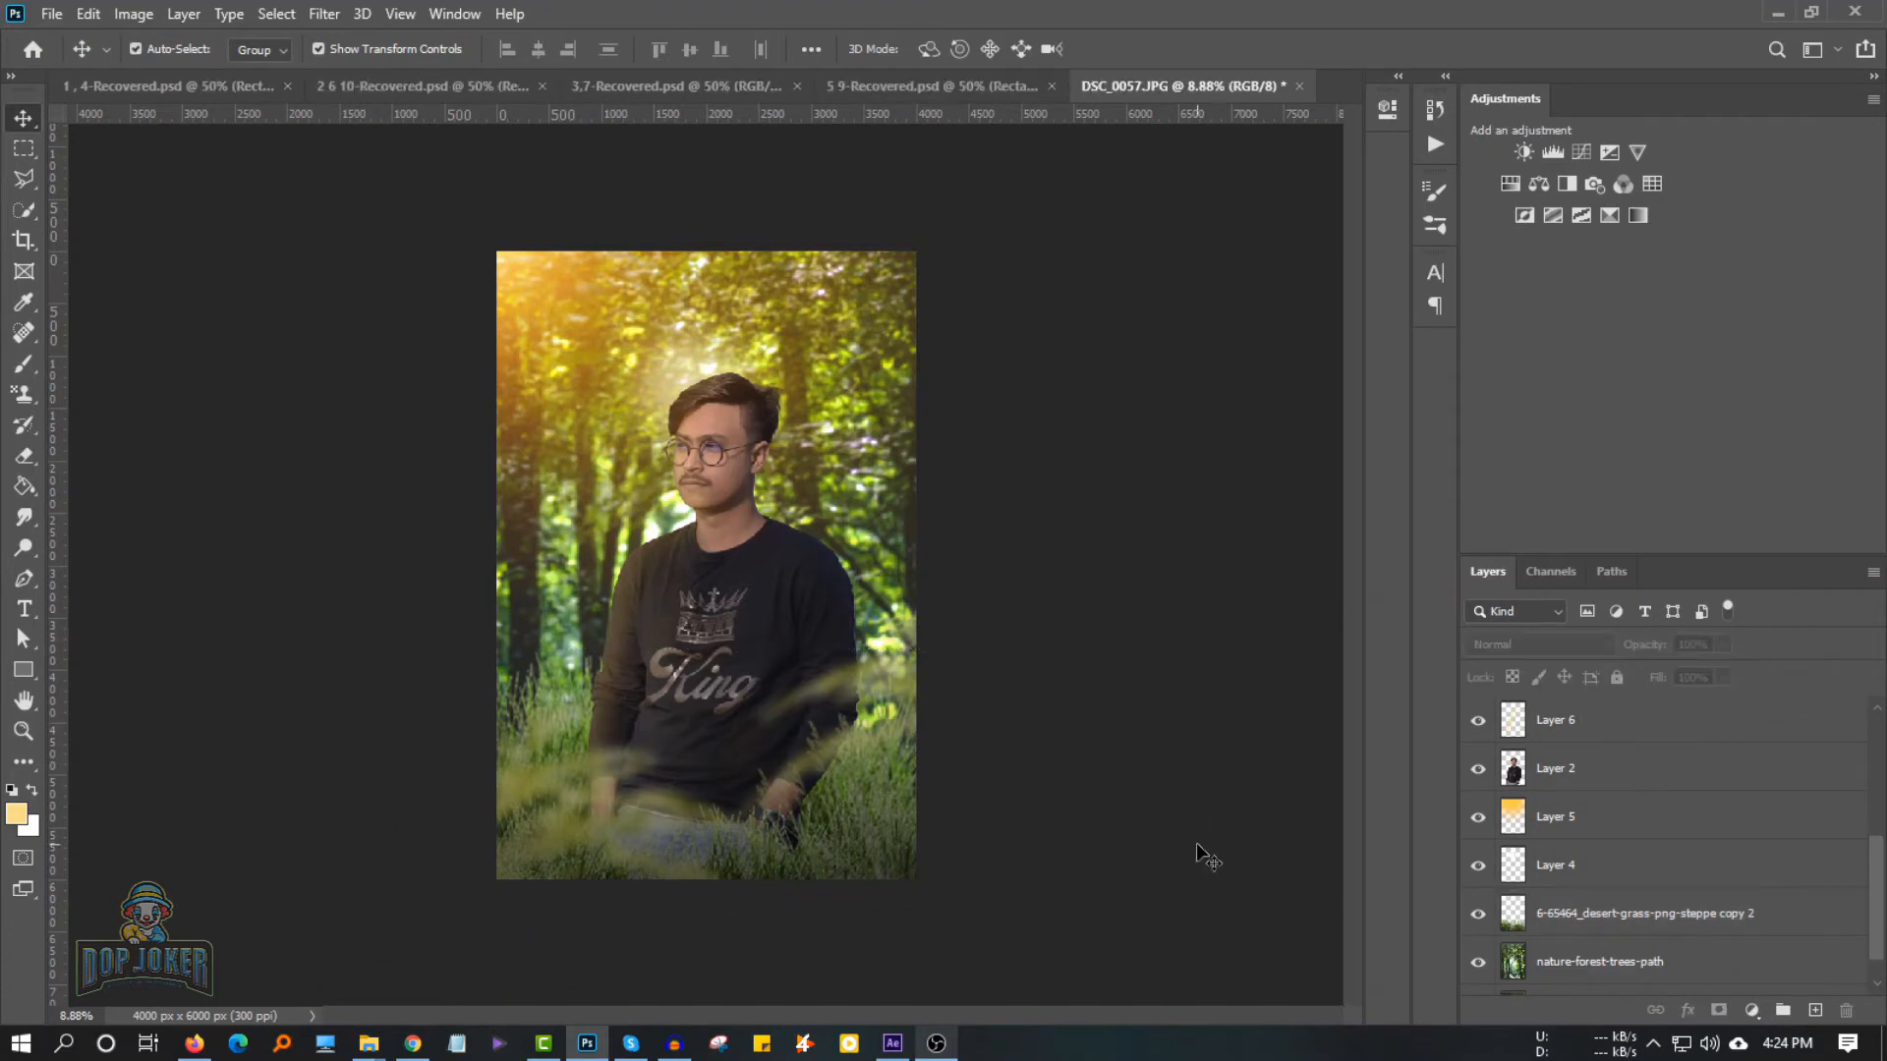
Lighten the midtones of the man's face on Layer 2 with the Dodge tool at 4% exposure and a small brush
{"action": "left_click", "coordinate": [1529, 756]}
{"action": "right_click", "coordinate": [23, 547]}
{"action": "left_click", "coordinate": [103, 543]}
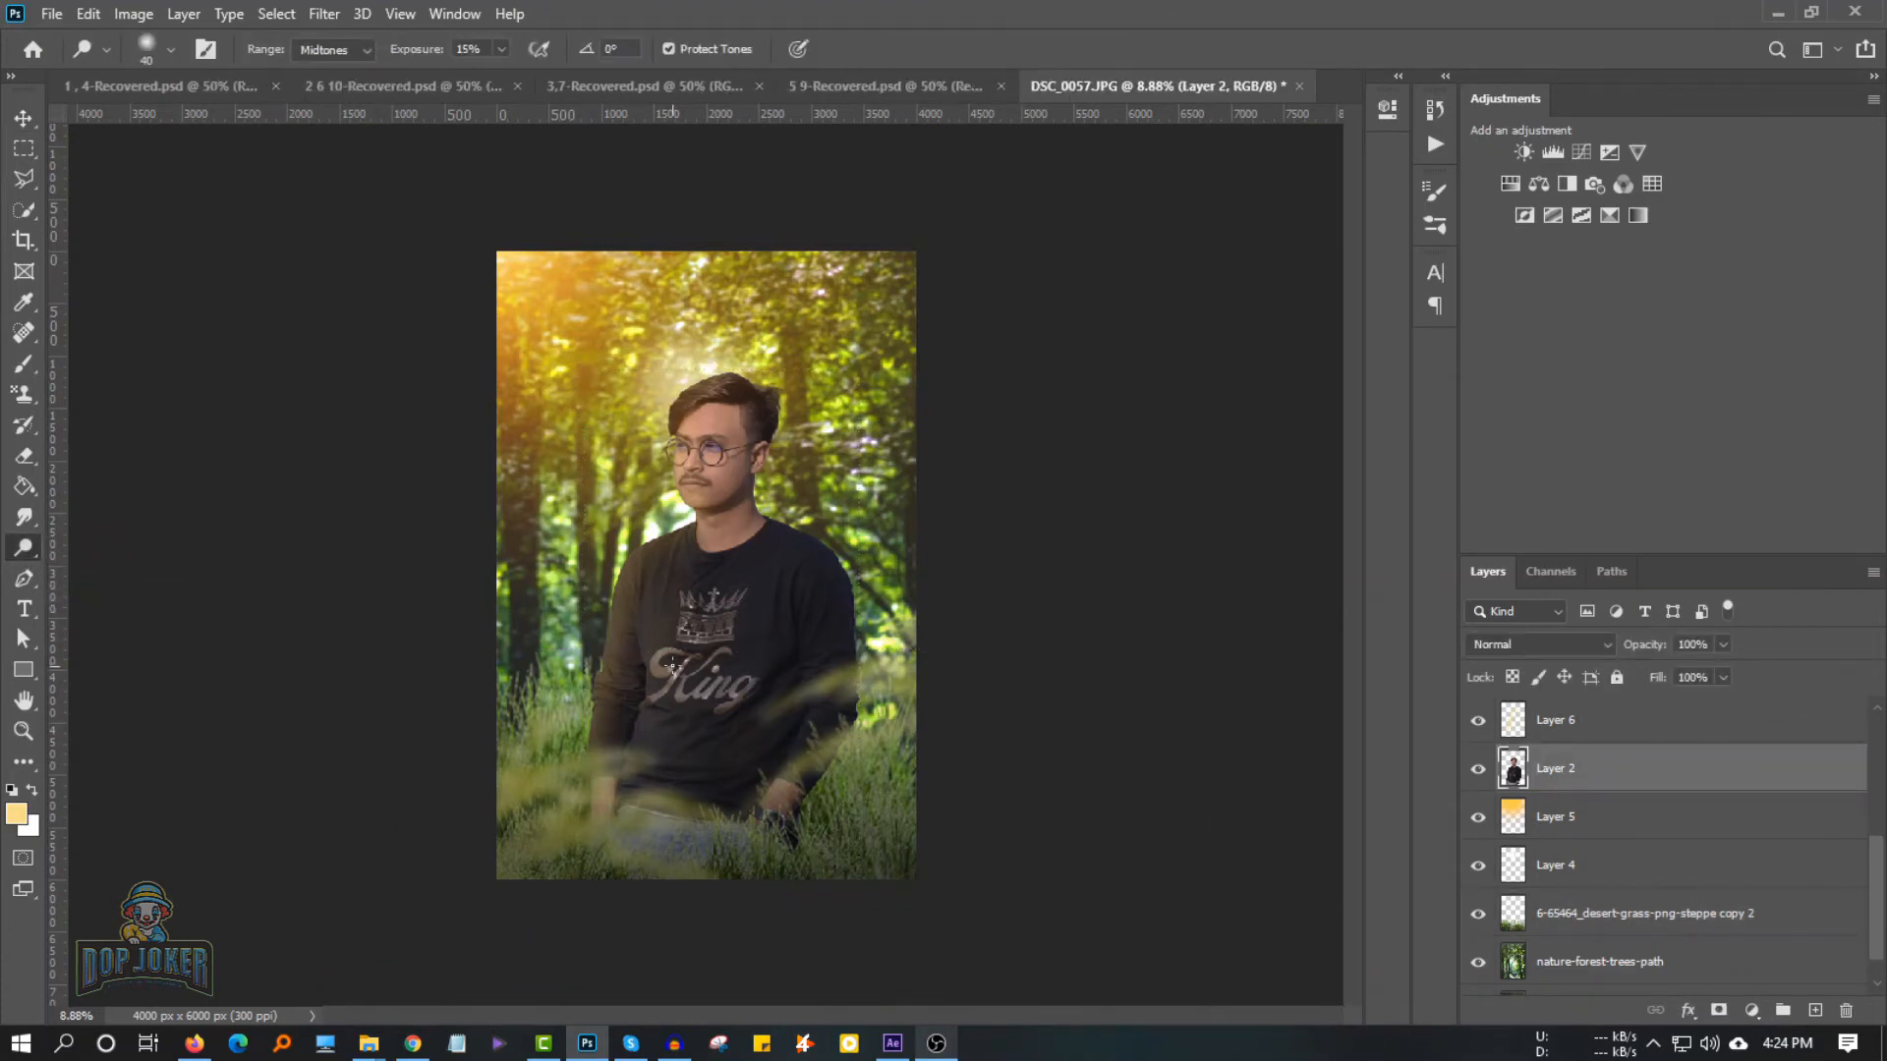
{"action": "scroll", "coordinate": [659, 530], "scroll_direction": "up", "scroll_amount": 2}
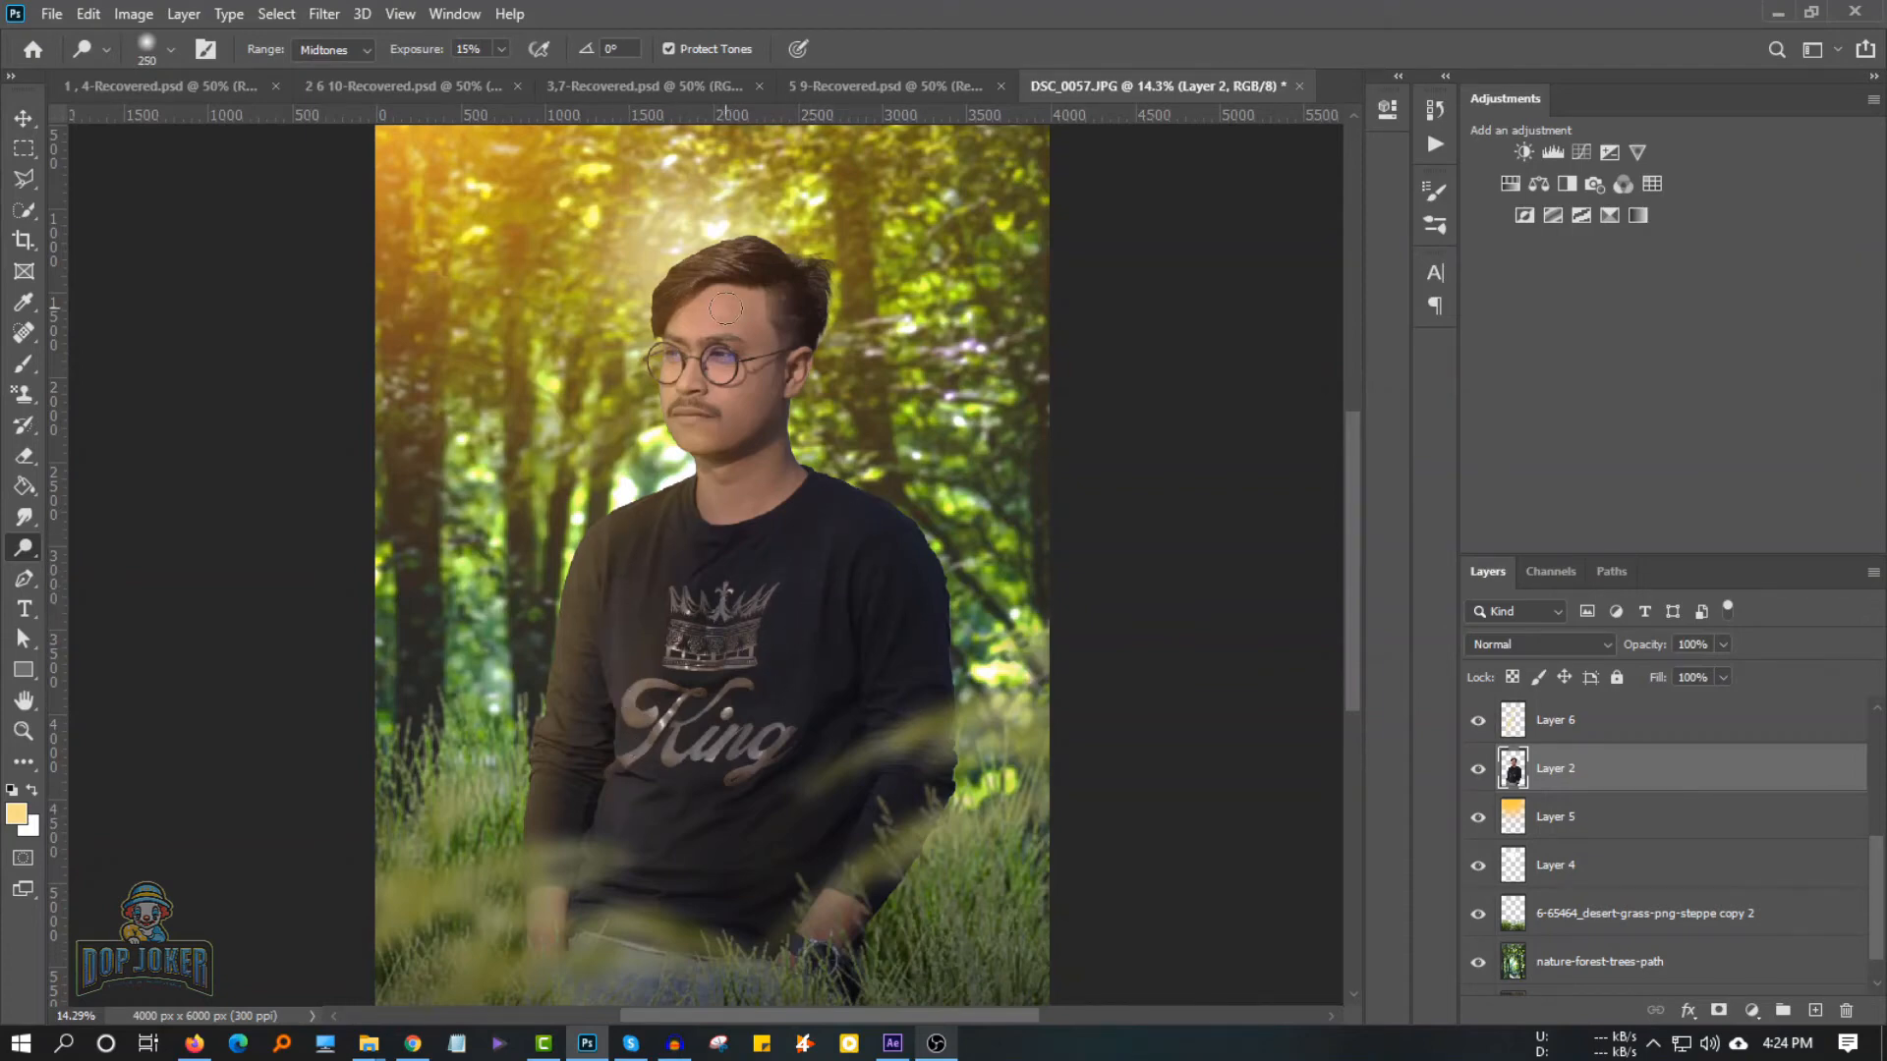
{"action": "scroll", "coordinate": [726, 309], "scroll_direction": "up", "scroll_amount": 5}
{"action": "key", "text": "bracketleft"}
{"action": "key", "text": "bracketleft"}
{"action": "key", "text": "bracketleft"}
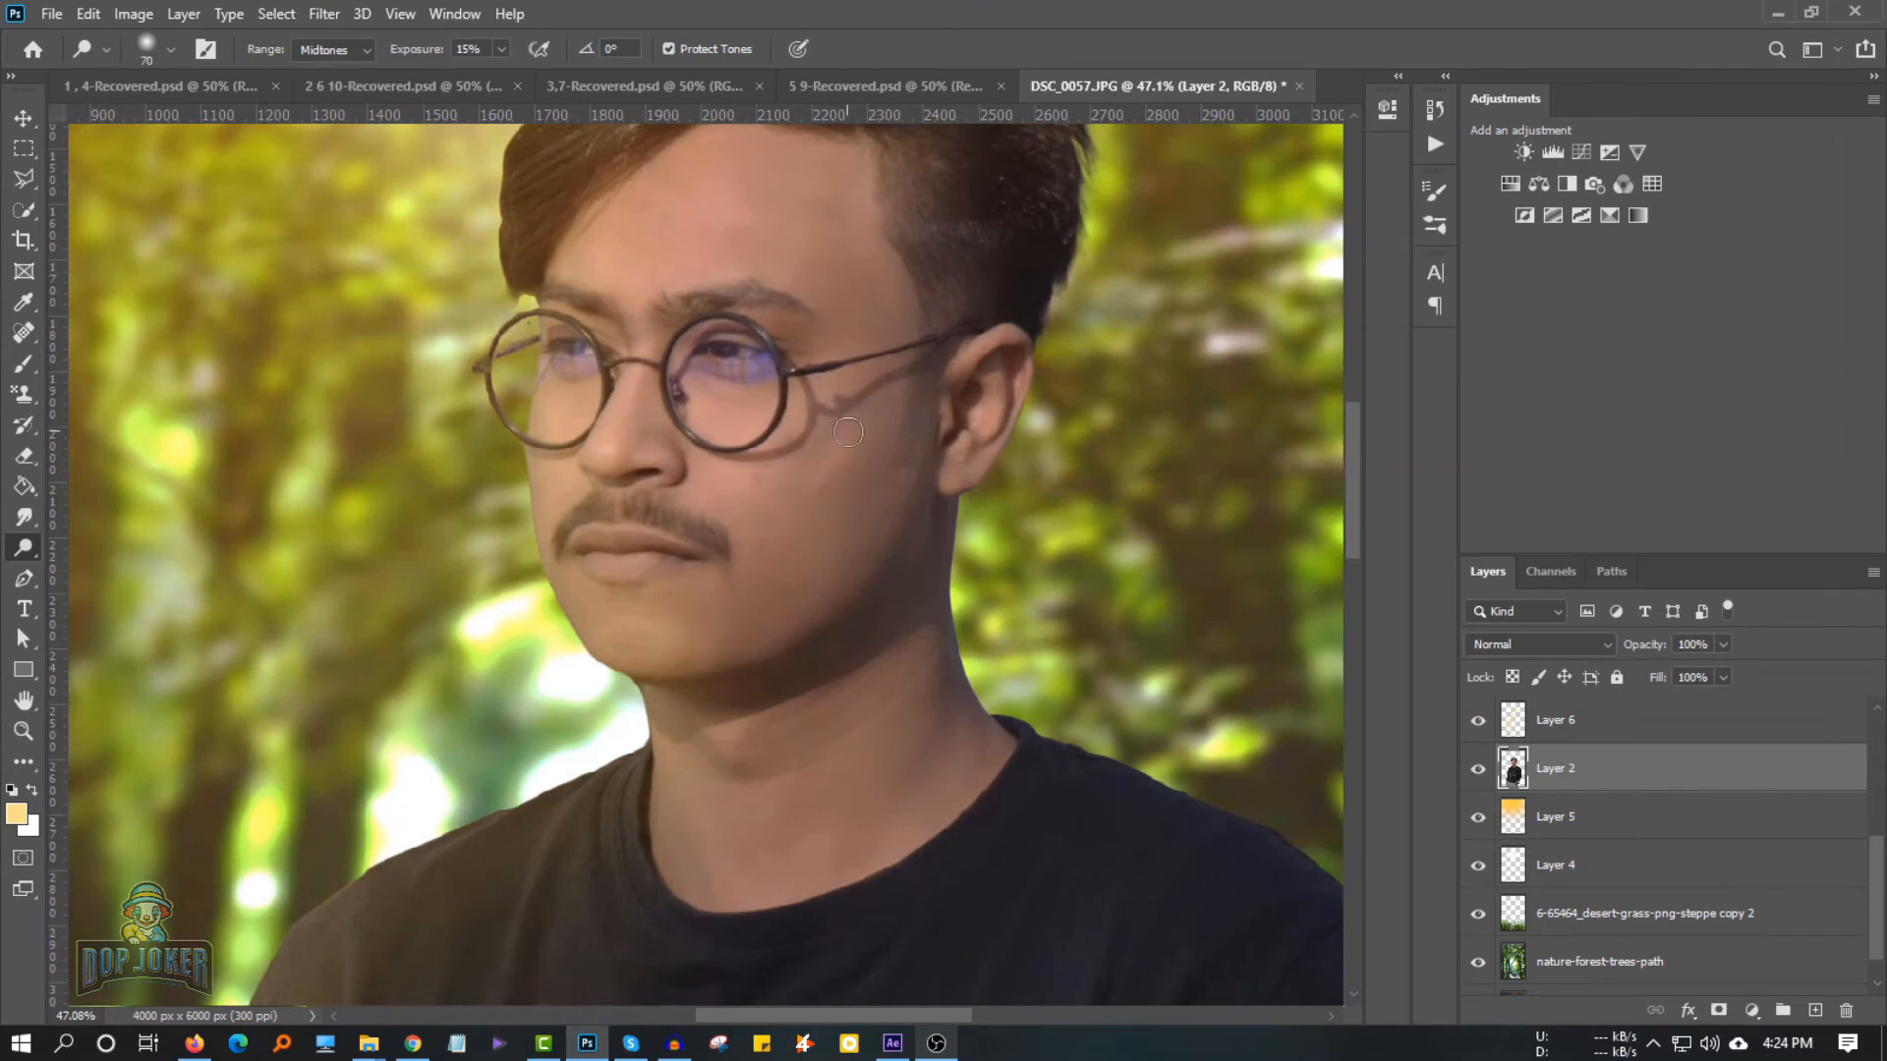
{"action": "left_click", "coordinate": [502, 49]}
{"action": "left_click", "coordinate": [492, 84]}
Erase the soft orange light on Layer 6 from the man's face with a 700 px eraser
{"action": "scroll", "coordinate": [1573, 896], "scroll_direction": "up", "scroll_amount": 2}
{"action": "left_click", "coordinate": [1572, 817]}
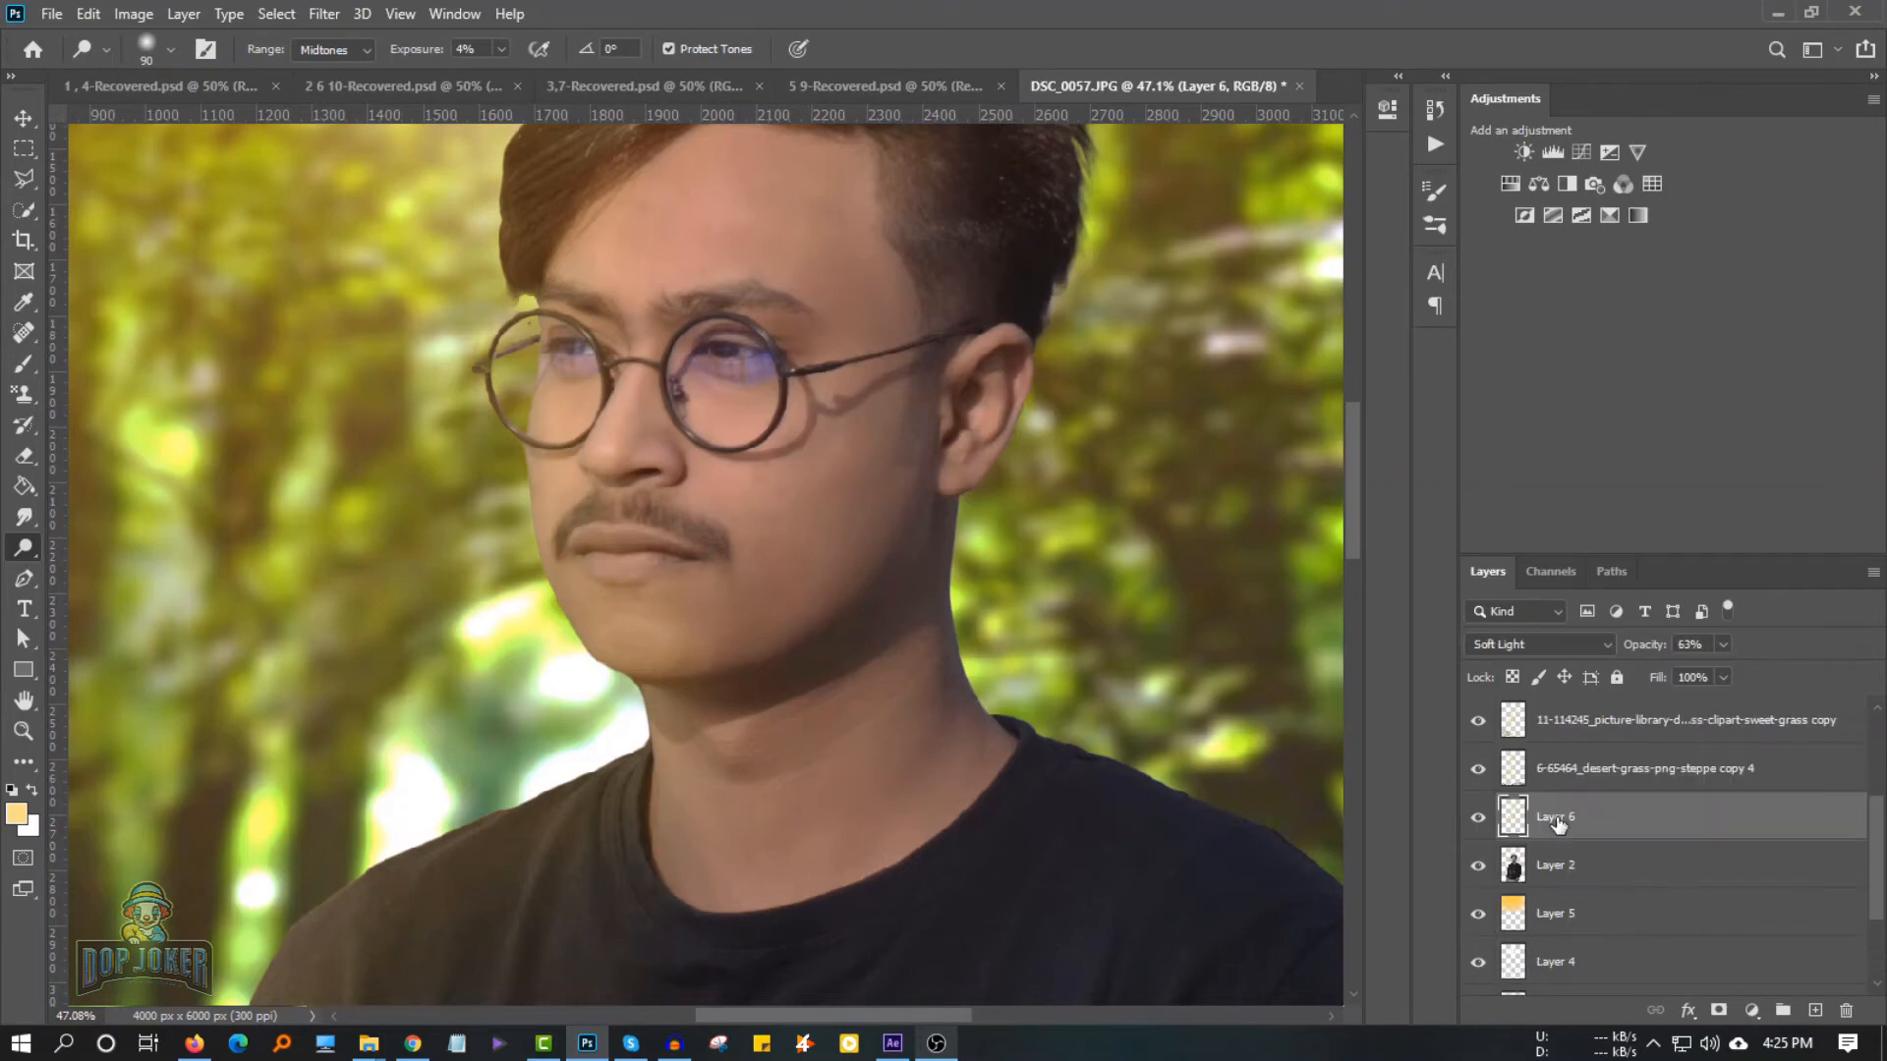
{"action": "key", "text": "e"}
{"action": "key", "text": "bracketright"}
{"action": "key", "text": "bracketright"}
{"action": "key", "text": "bracketright"}
{"action": "key", "text": "bracketright"}
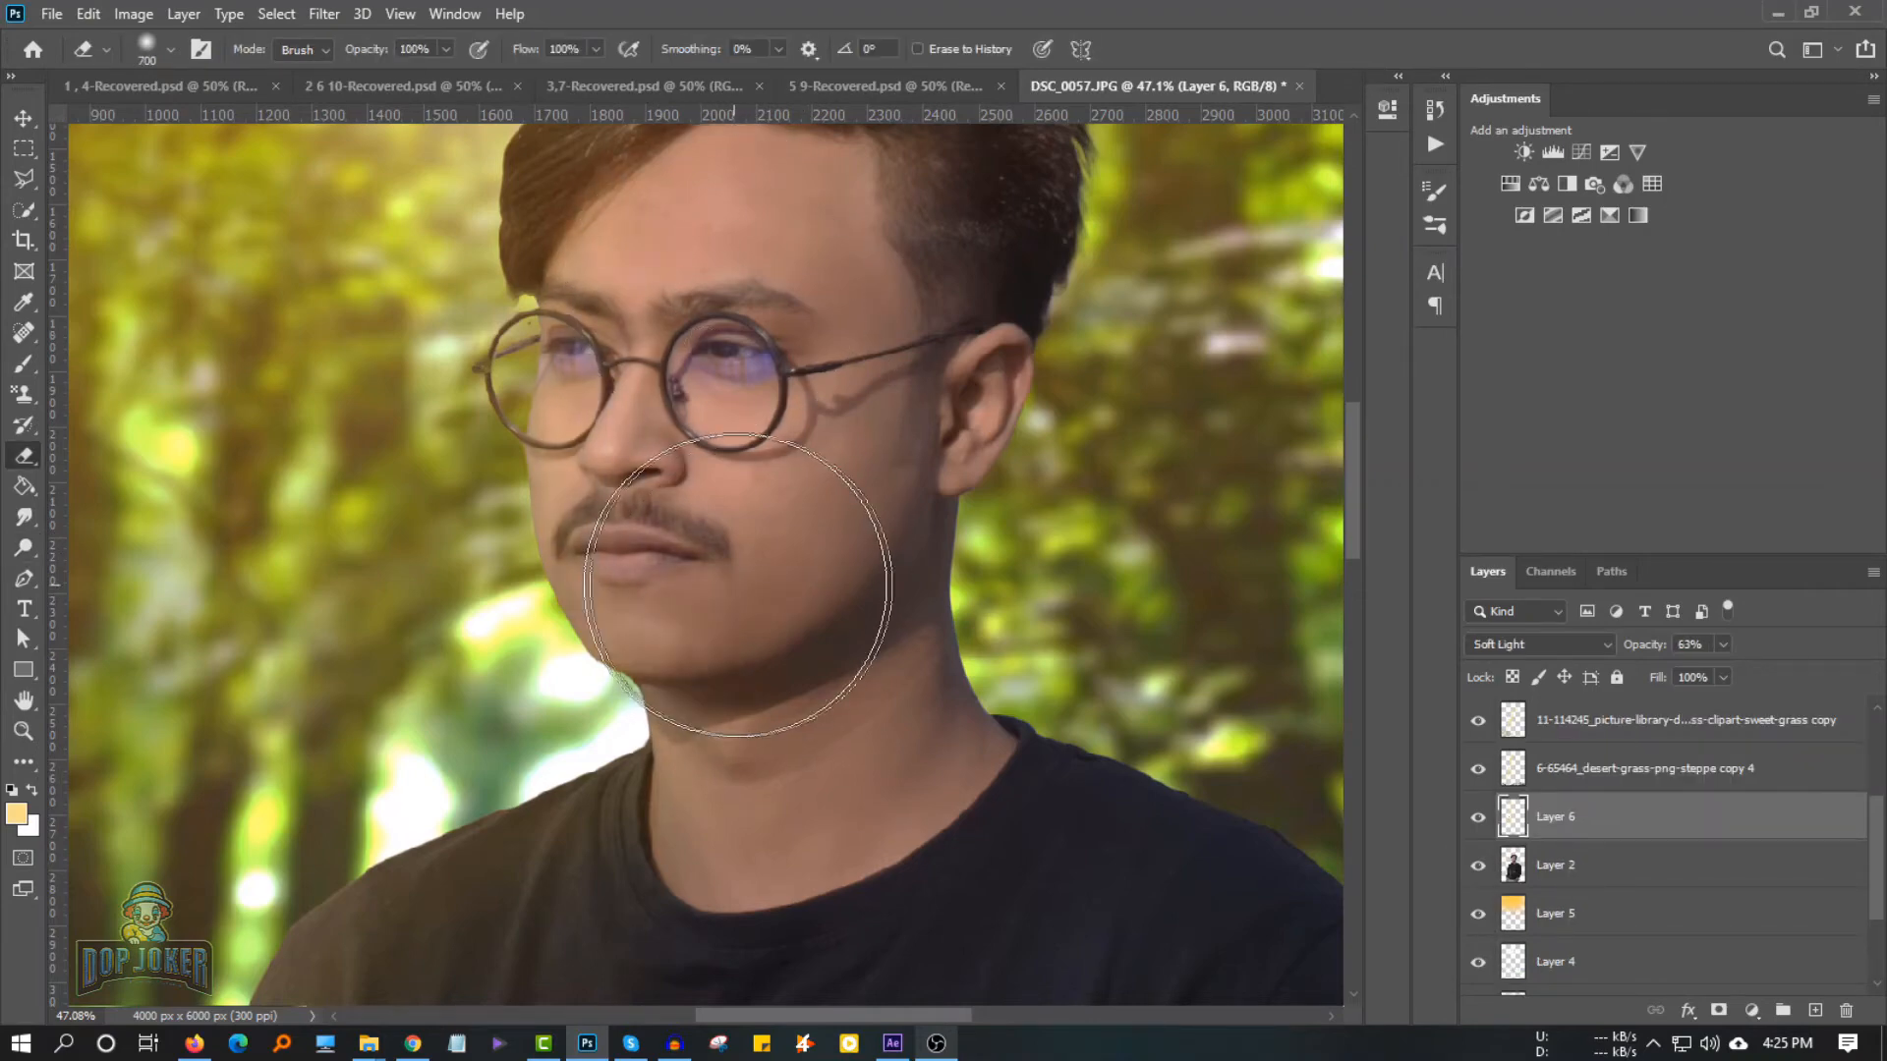
{"action": "scroll", "coordinate": [675, 387], "scroll_direction": "up", "scroll_amount": 1}
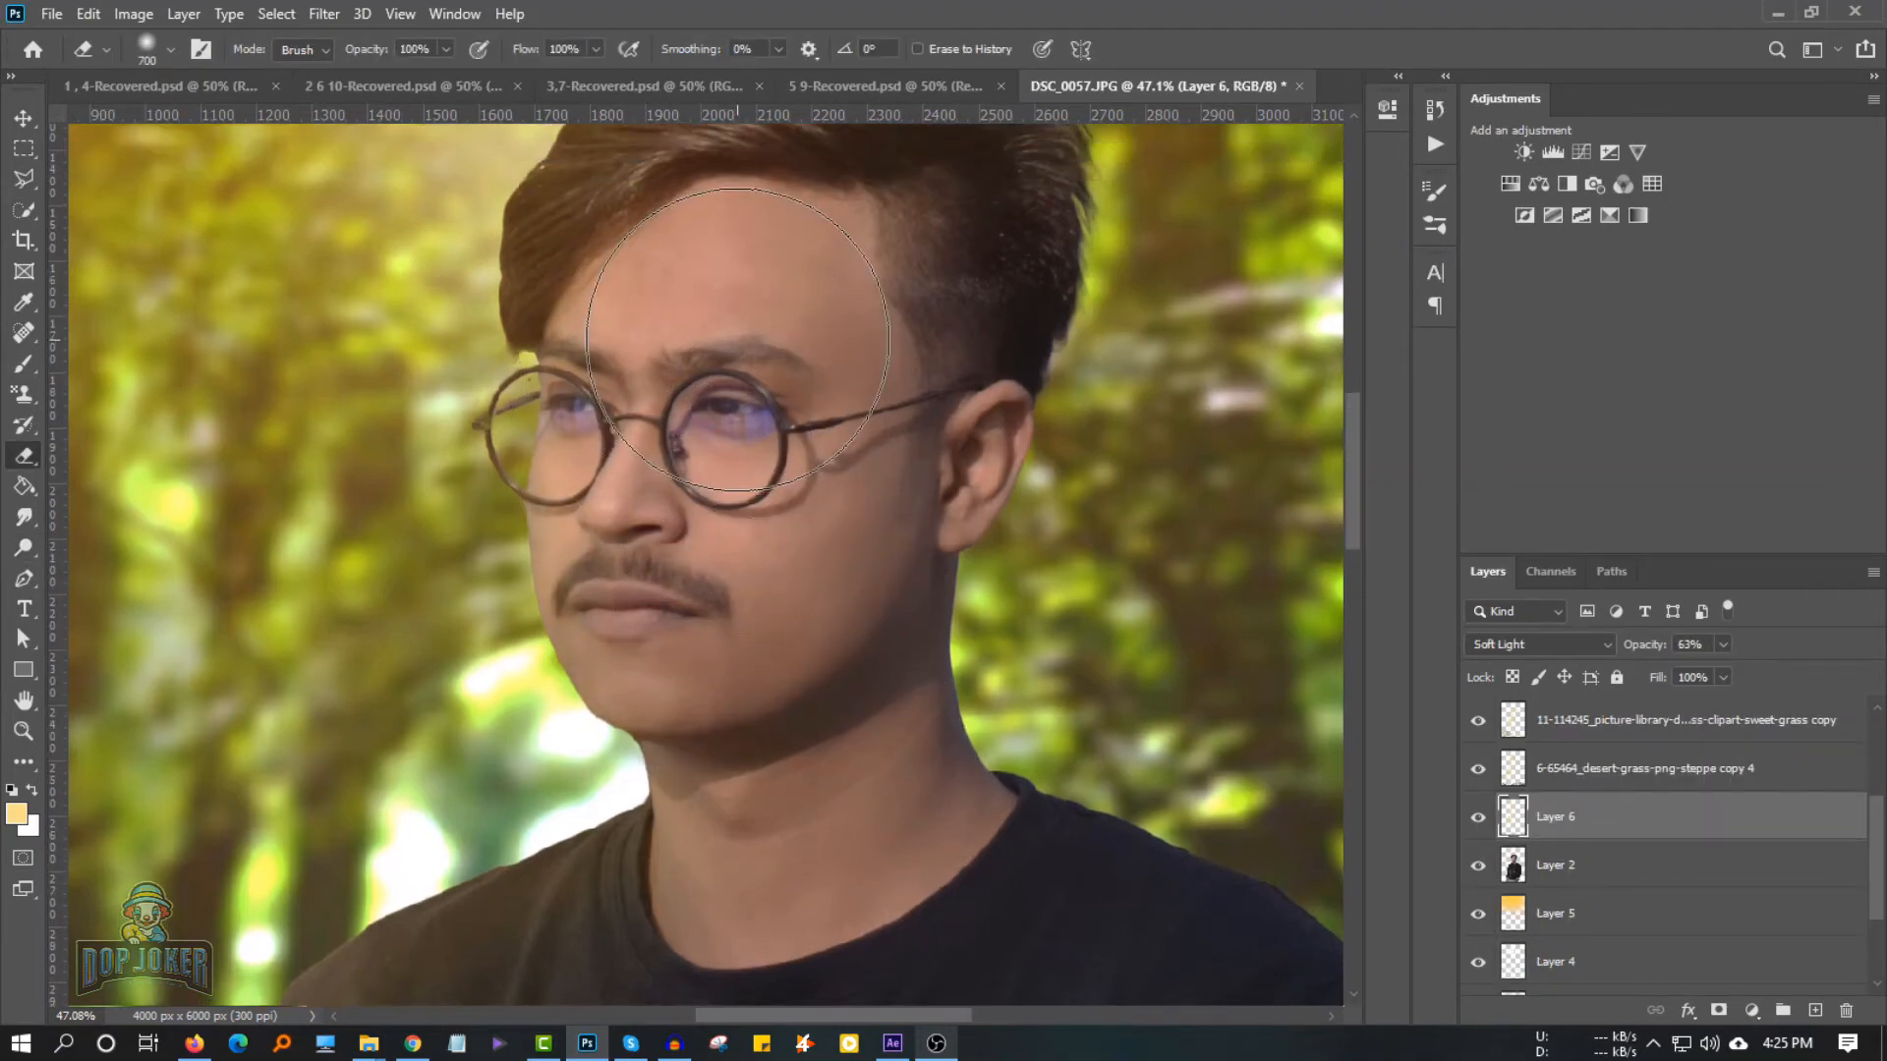
{"action": "scroll", "coordinate": [855, 609], "scroll_direction": "down", "scroll_amount": 3}
{"action": "key", "text": "v"}
{"action": "scroll", "coordinate": [787, 609], "scroll_direction": "down", "scroll_amount": 4}
{"action": "scroll", "coordinate": [762, 629], "scroll_direction": "up", "scroll_amount": 4}
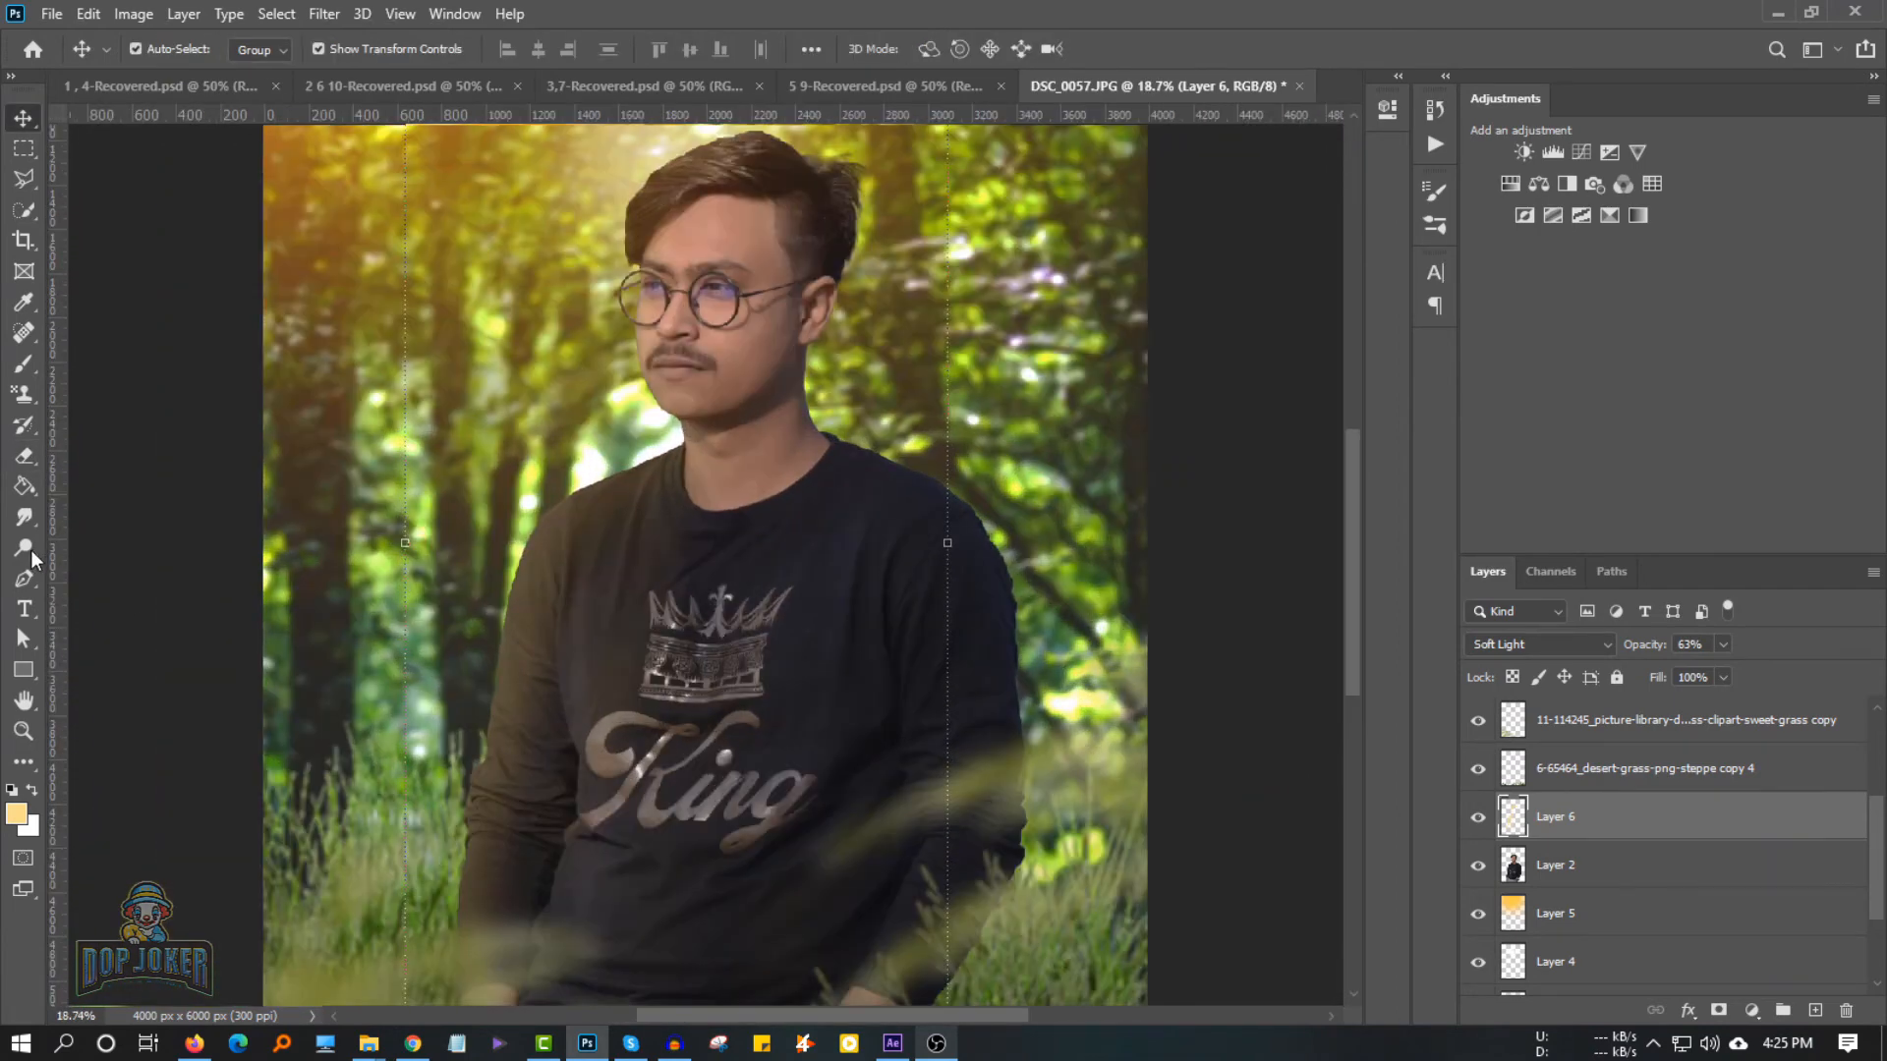
Dodge the midtones around the shirt's crown print with a 175 px brush at 17% exposure
{"action": "left_click", "coordinate": [26, 549]}
{"action": "scroll", "coordinate": [619, 590], "scroll_direction": "up", "scroll_amount": 2}
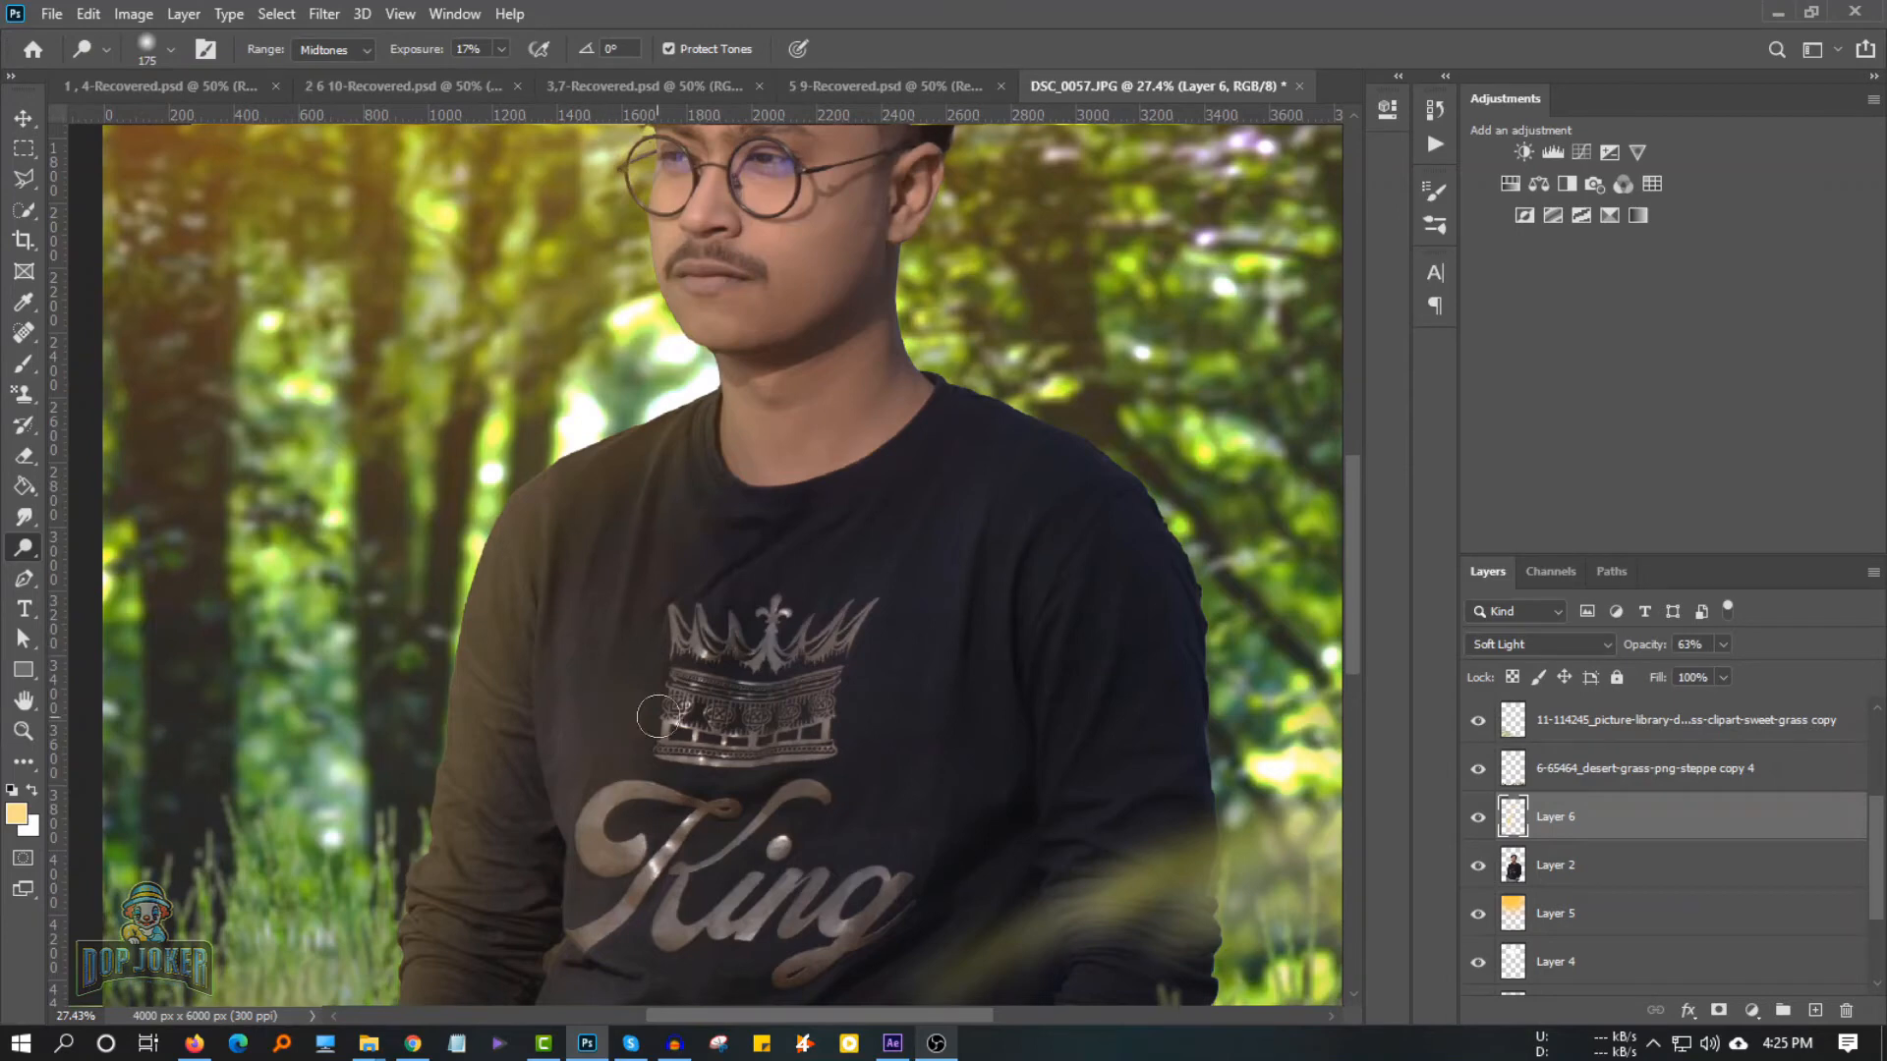
{"action": "scroll", "coordinate": [590, 708], "scroll_direction": "down", "scroll_amount": 2}
Darken the midtone shadows of the shirt and face on Layer 2 with the Burn tool at 11% exposure
{"action": "right_click", "coordinate": [20, 562]}
{"action": "left_click", "coordinate": [98, 570]}
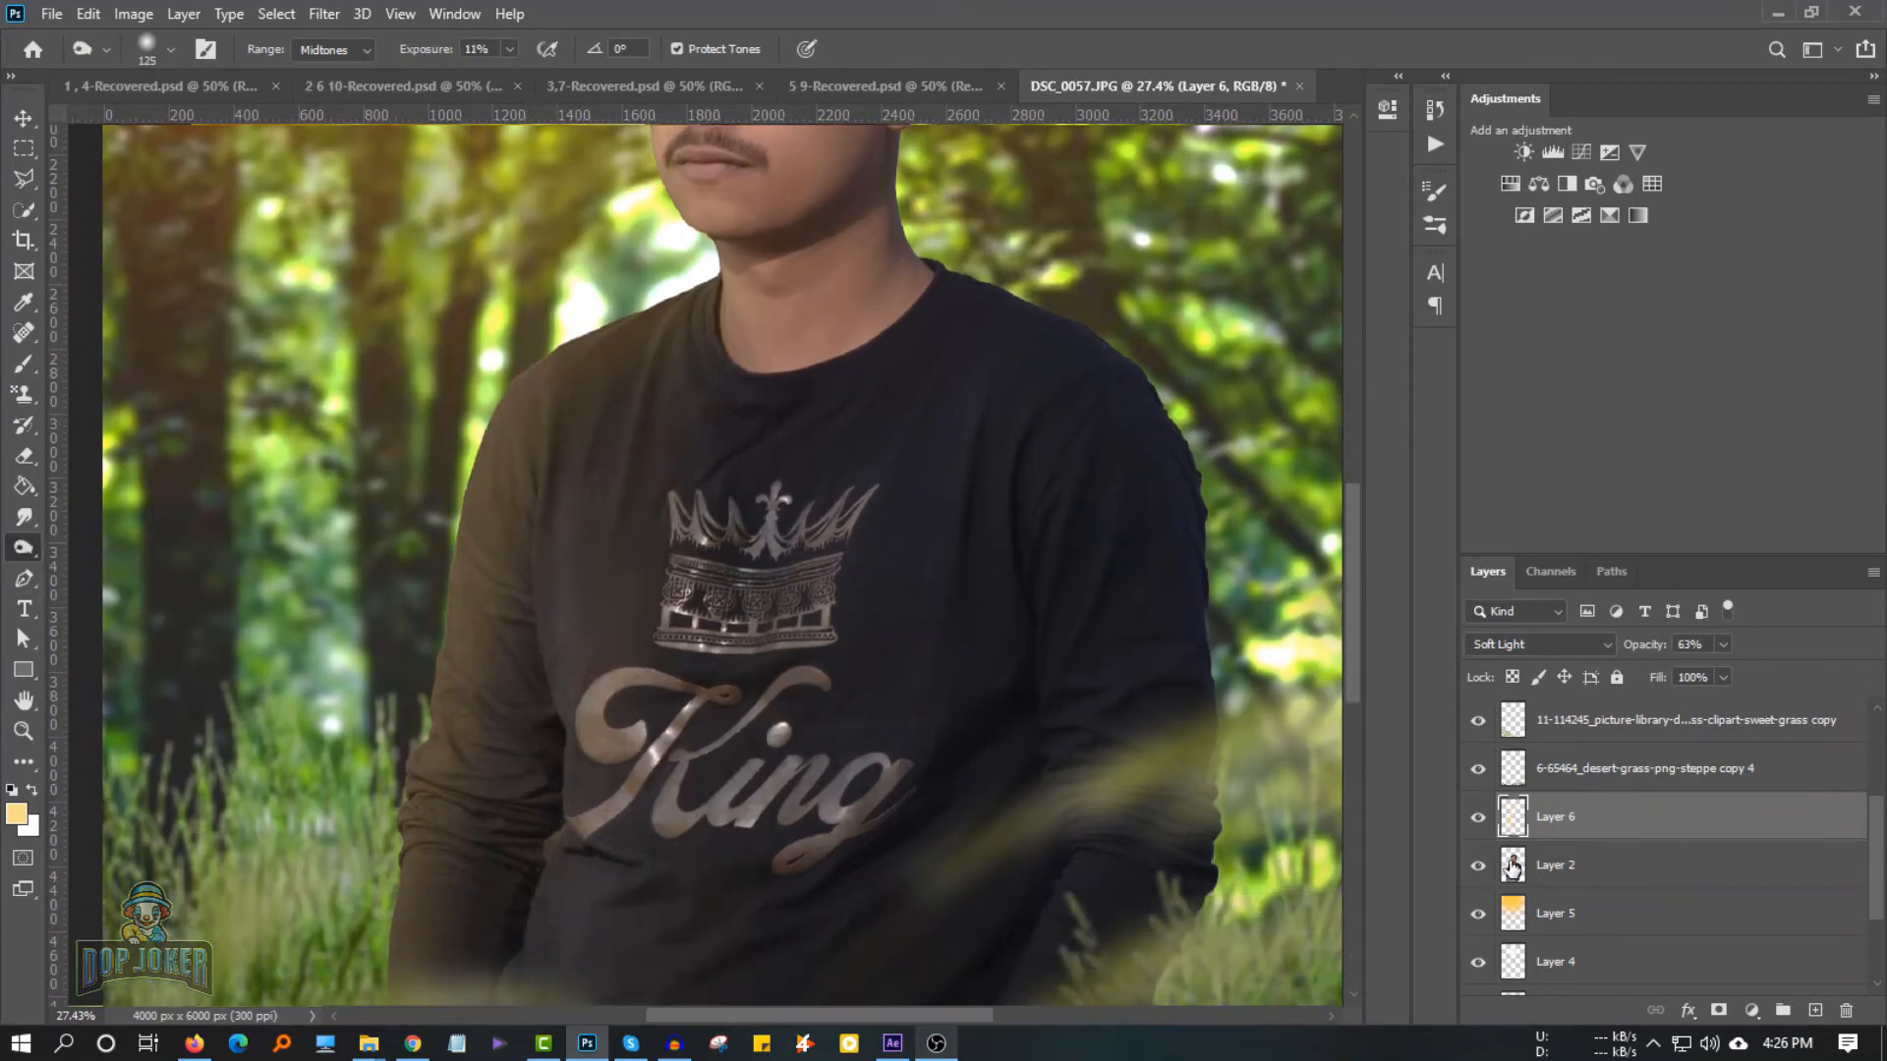
{"action": "left_click", "coordinate": [1513, 865]}
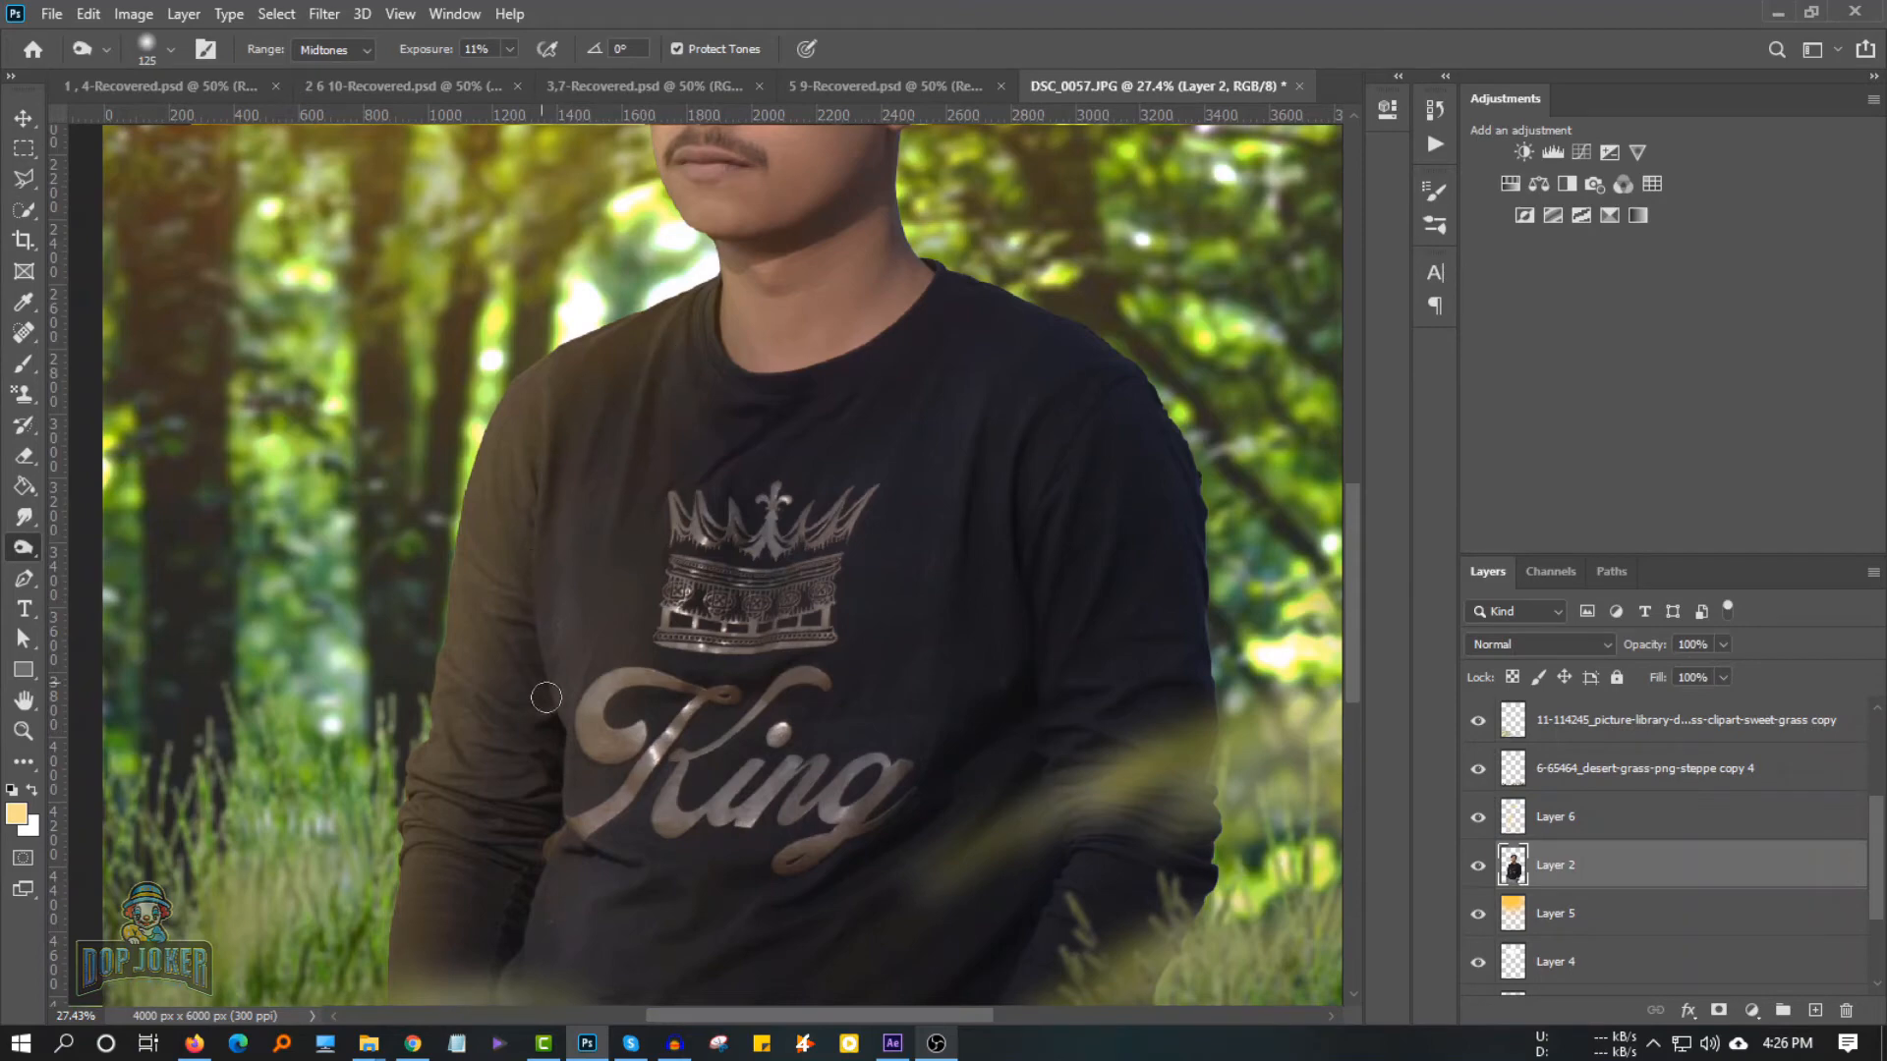
{"action": "scroll", "coordinate": [860, 433], "scroll_direction": "up", "scroll_amount": 2}
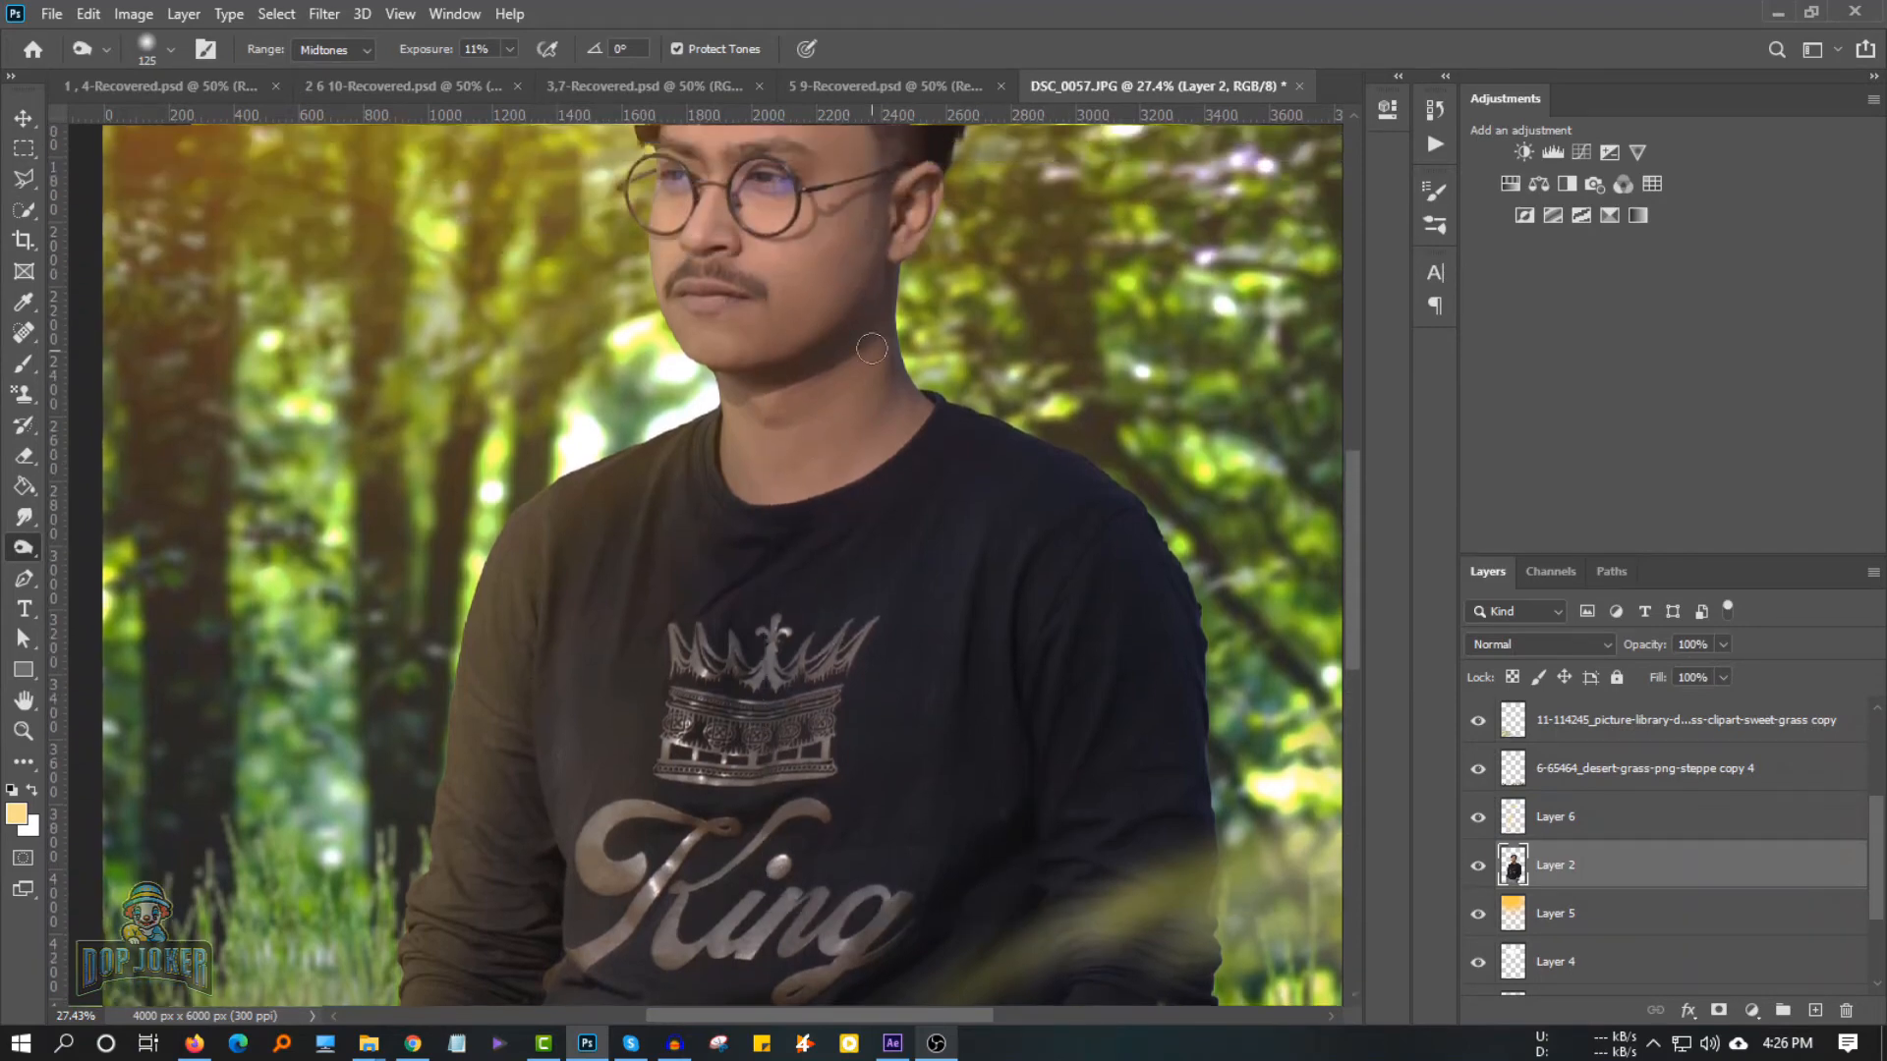
{"action": "scroll", "coordinate": [751, 523], "scroll_direction": "up", "scroll_amount": 1}
{"action": "scroll", "coordinate": [758, 268], "scroll_direction": "up", "scroll_amount": 5}
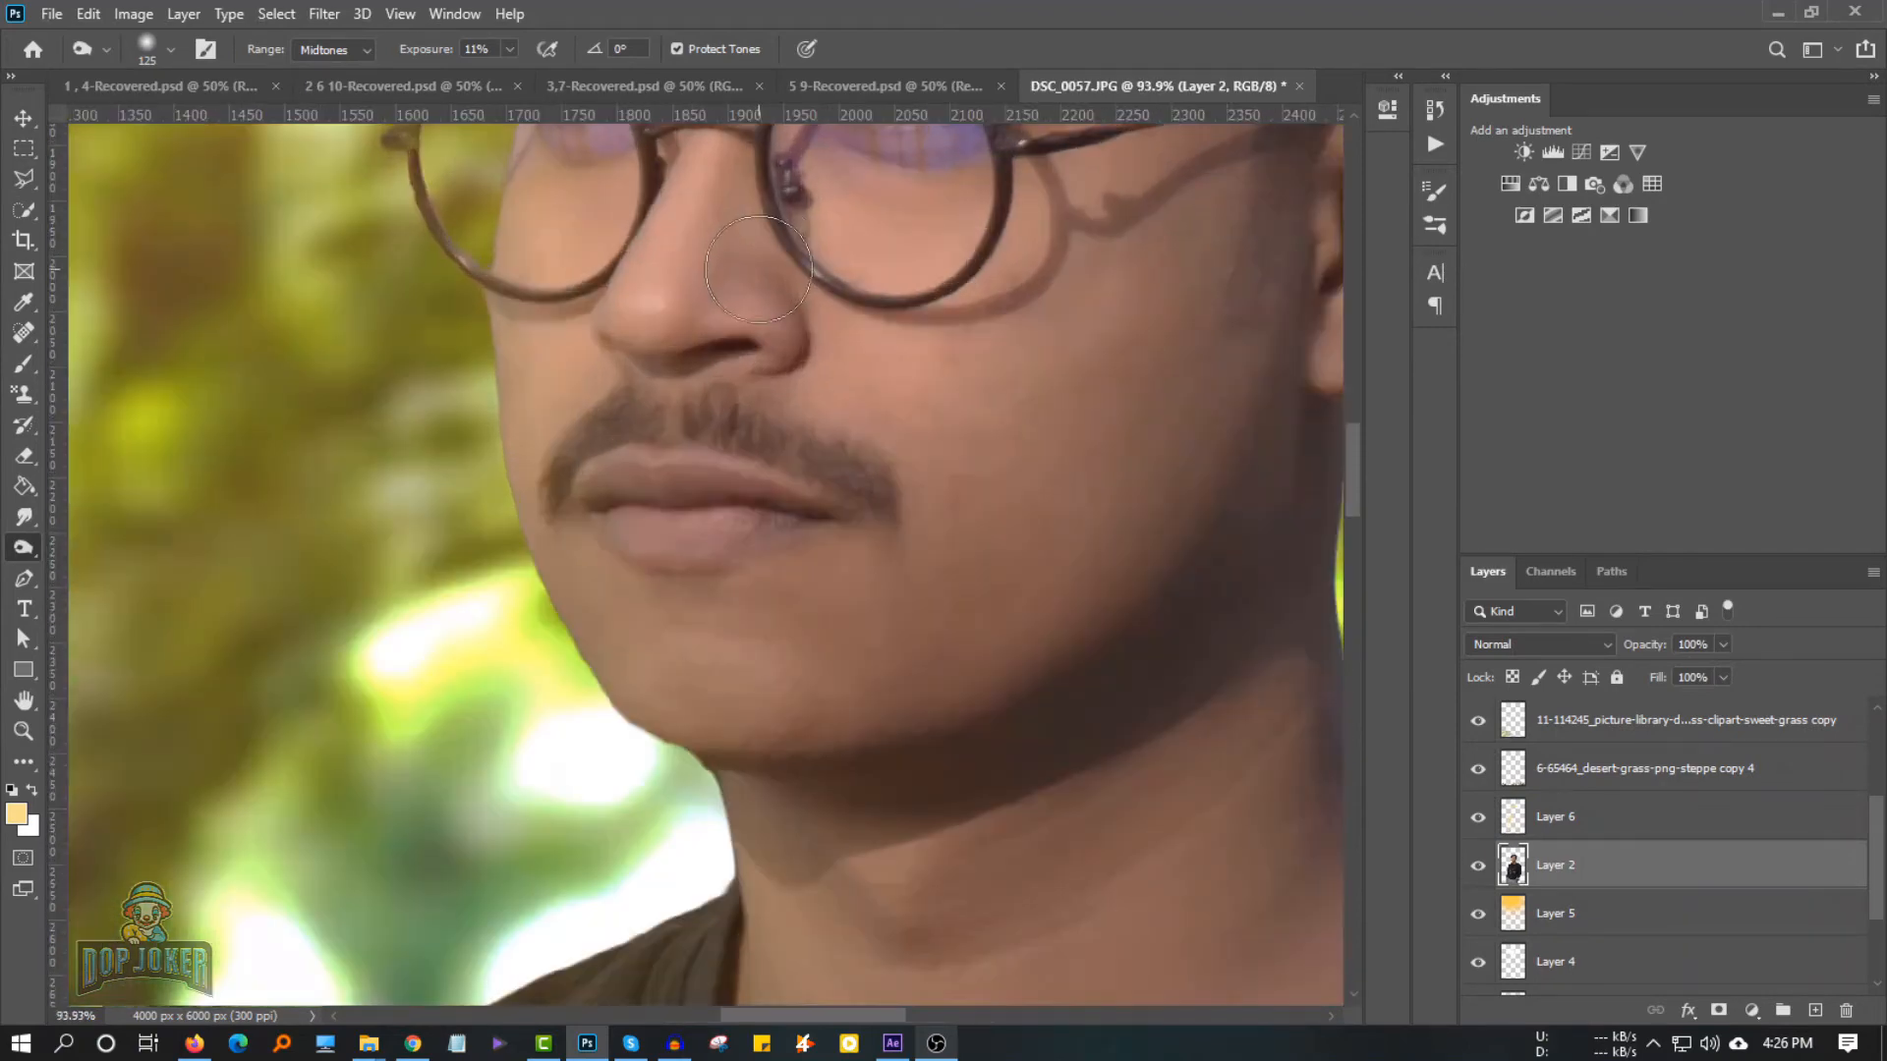
{"action": "scroll", "coordinate": [977, 759], "scroll_direction": "down", "scroll_amount": 6}
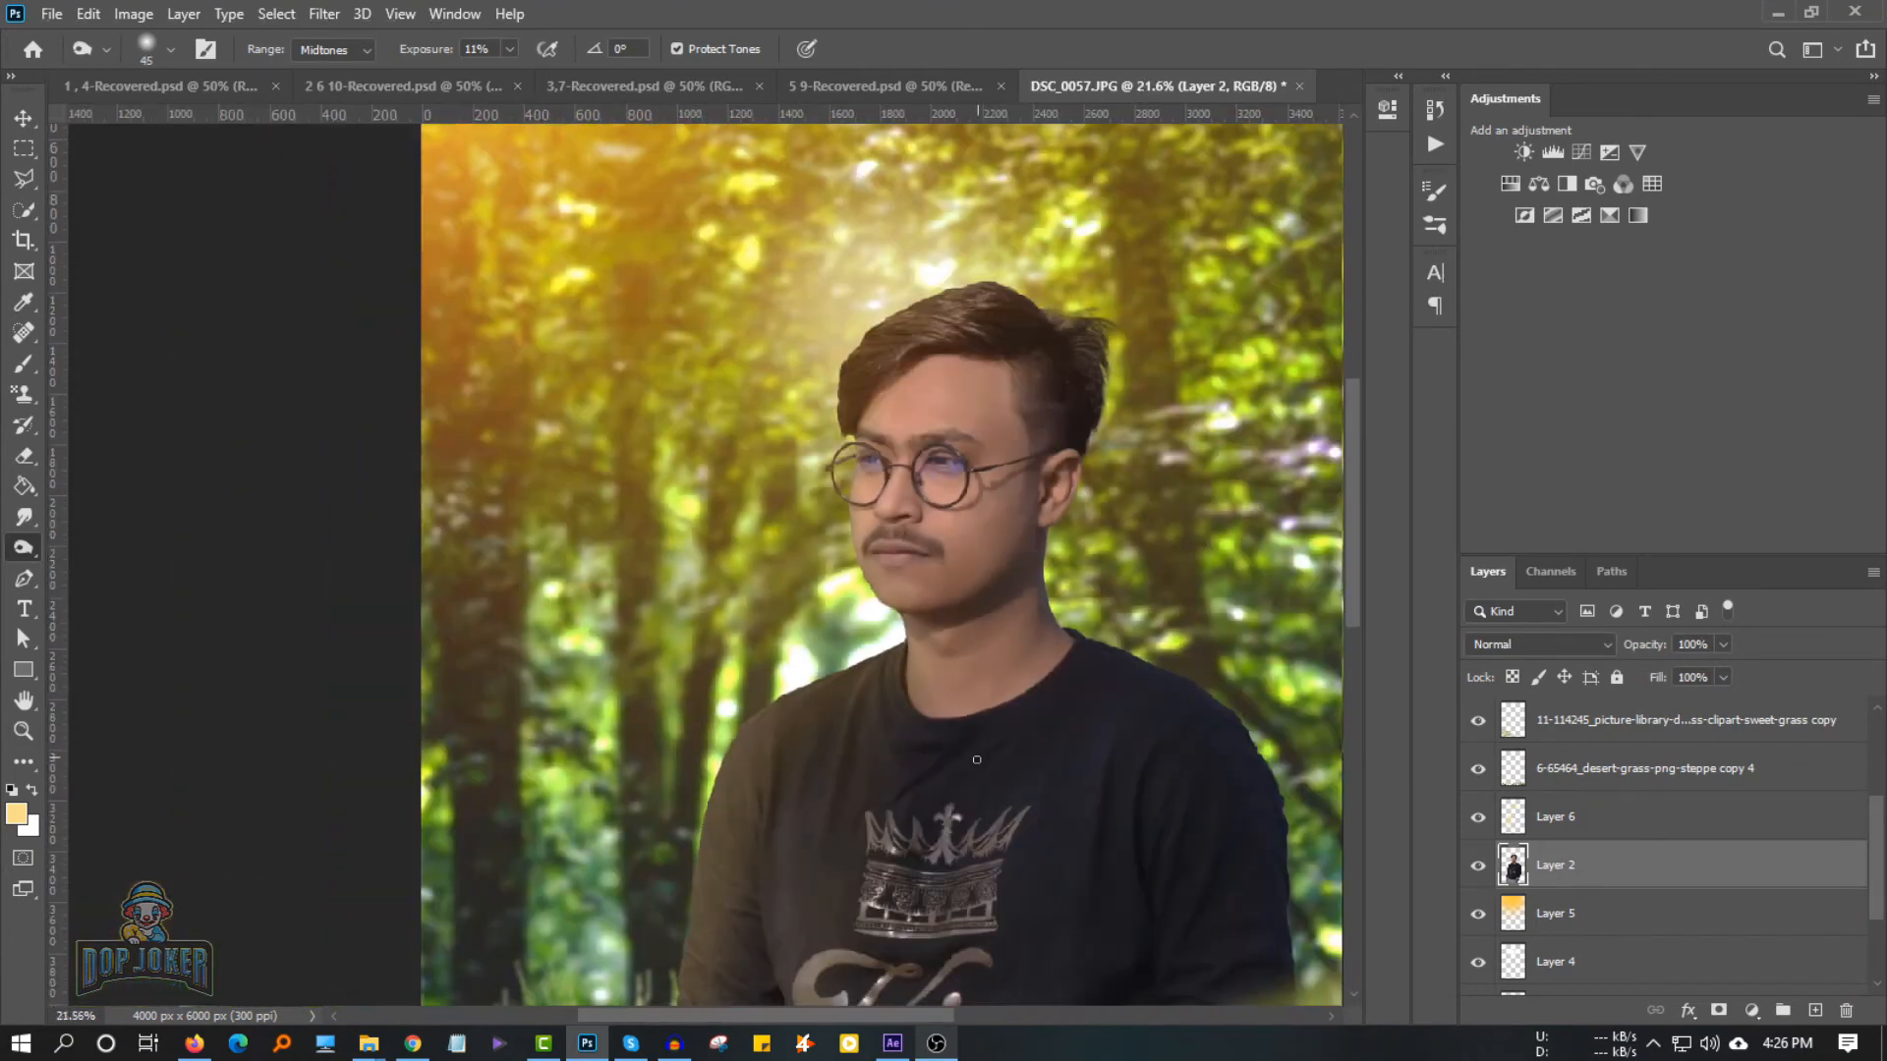
Dodge the shirt and sleeve at 17% exposure with a 175 px brush, and burn their shadows at 11% with a 150 px brush
{"action": "right_click", "coordinate": [23, 547]}
{"action": "left_click", "coordinate": [108, 545]}
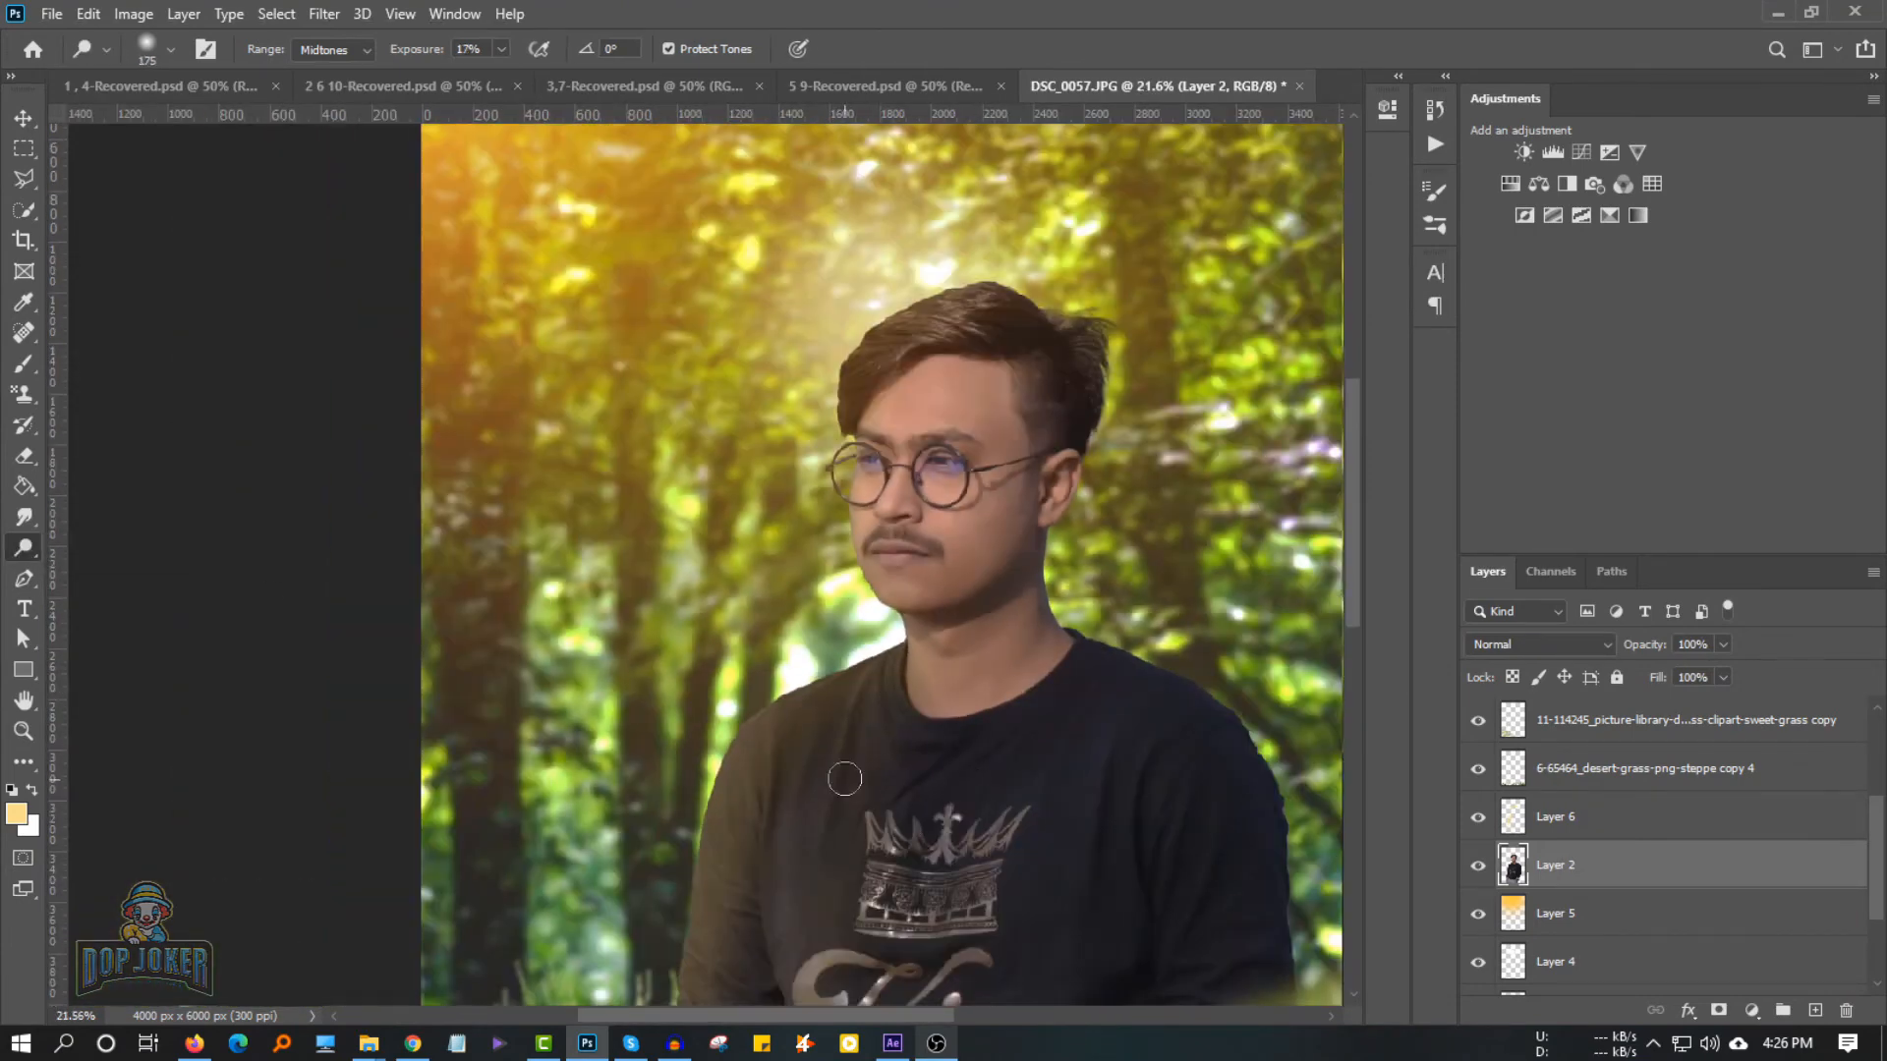
{"action": "scroll", "coordinate": [1018, 953], "scroll_direction": "down", "scroll_amount": 3}
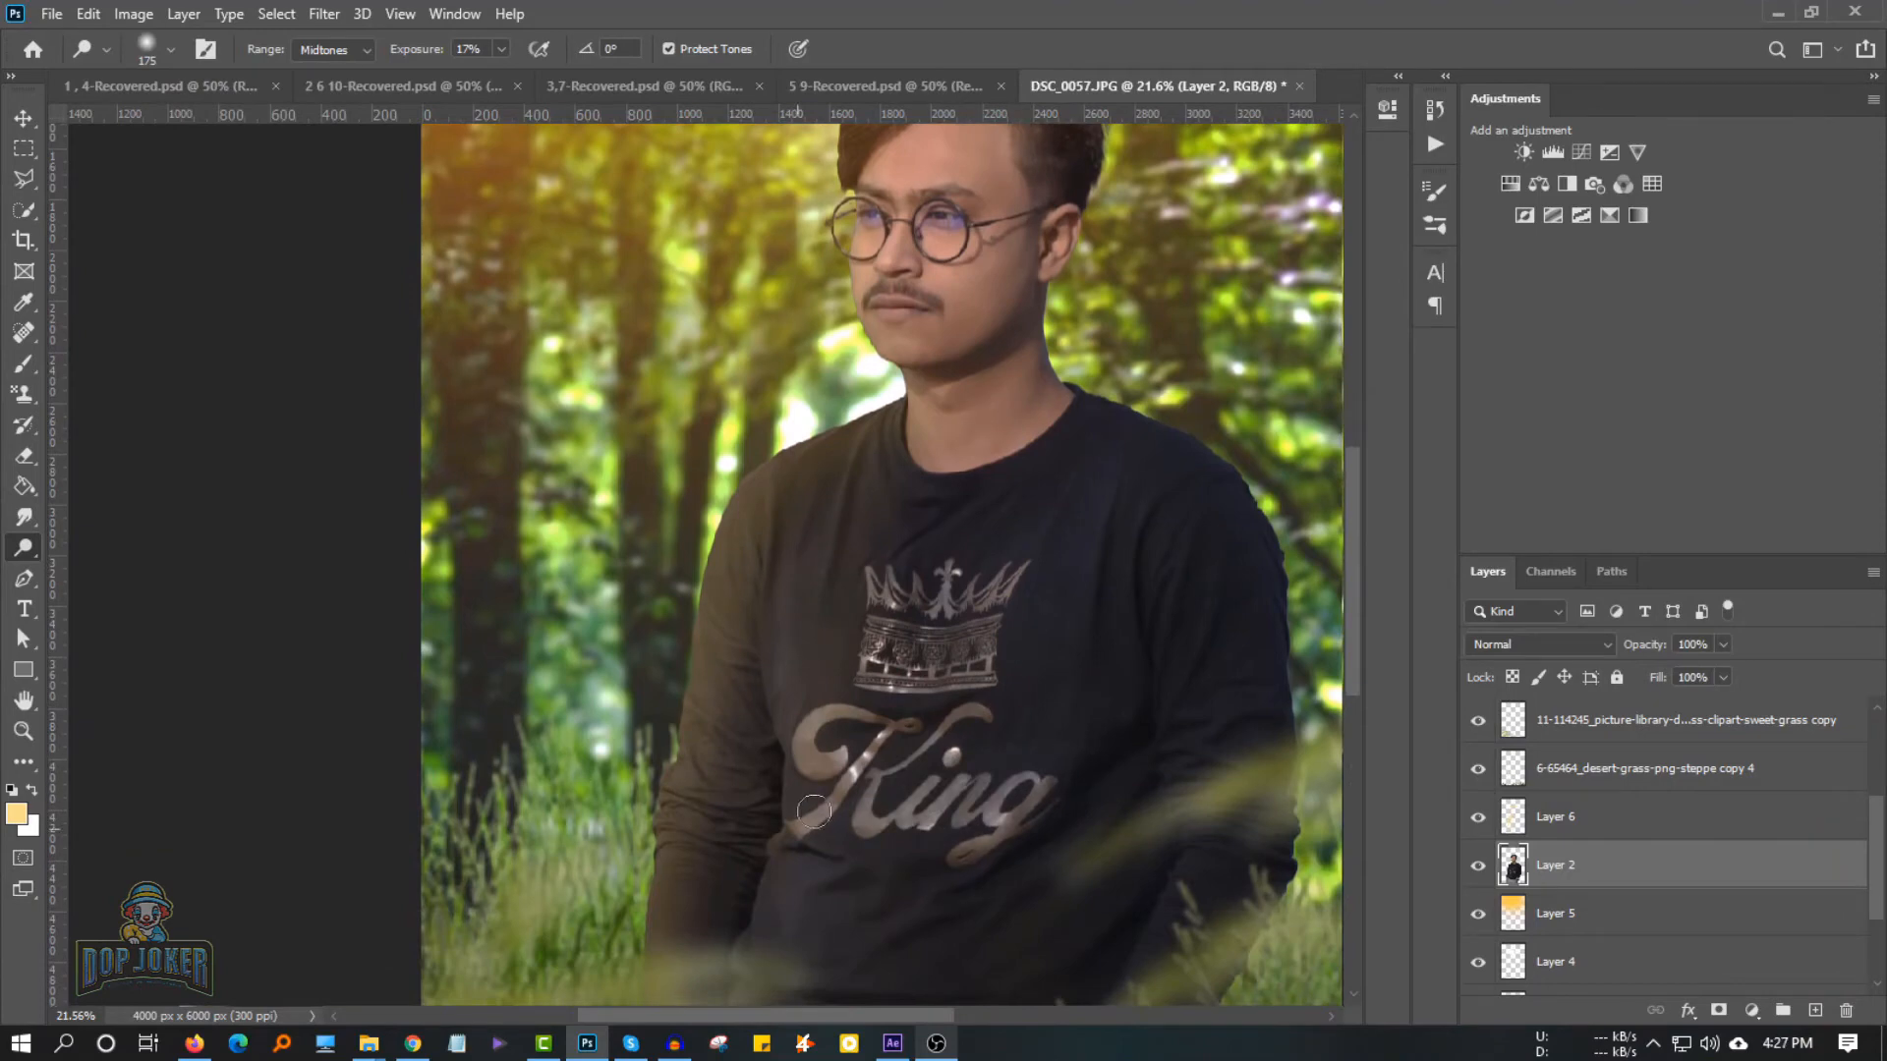
{"action": "scroll", "coordinate": [872, 995], "scroll_direction": "down", "scroll_amount": 2}
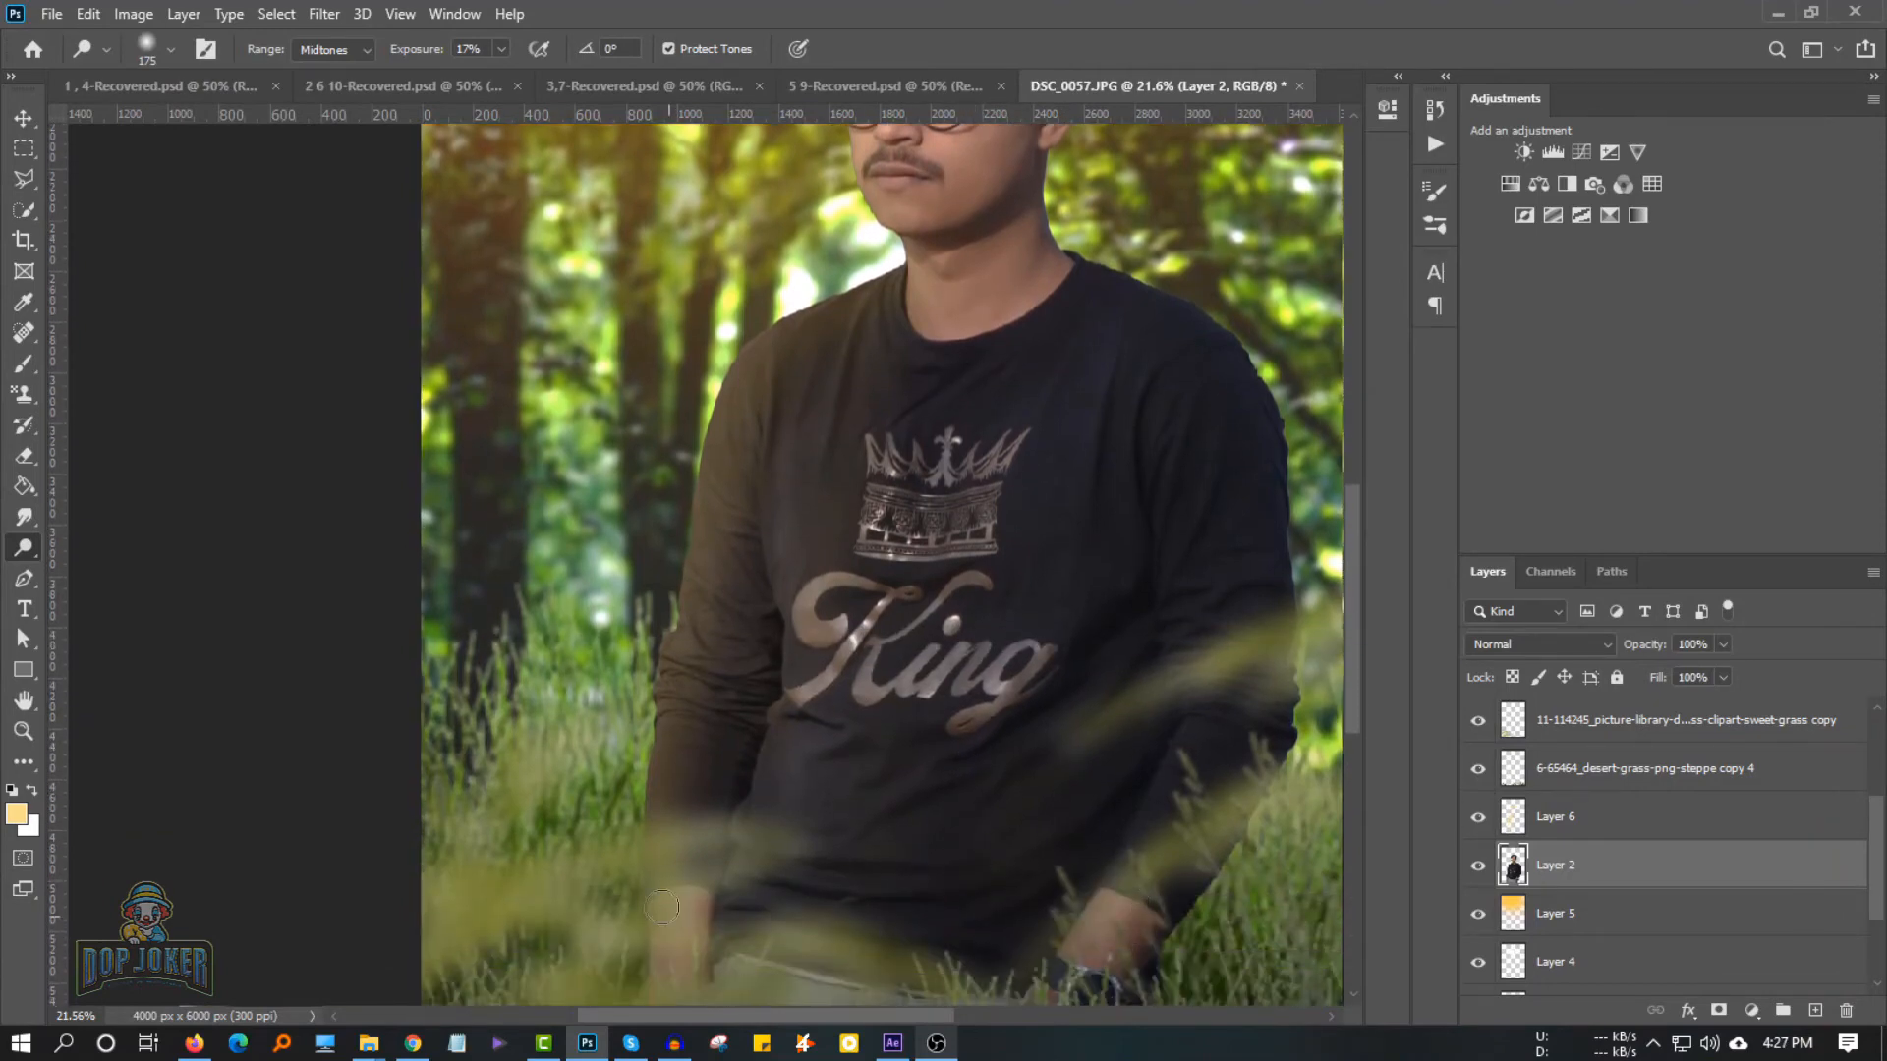
{"action": "key", "text": "shift+o"}
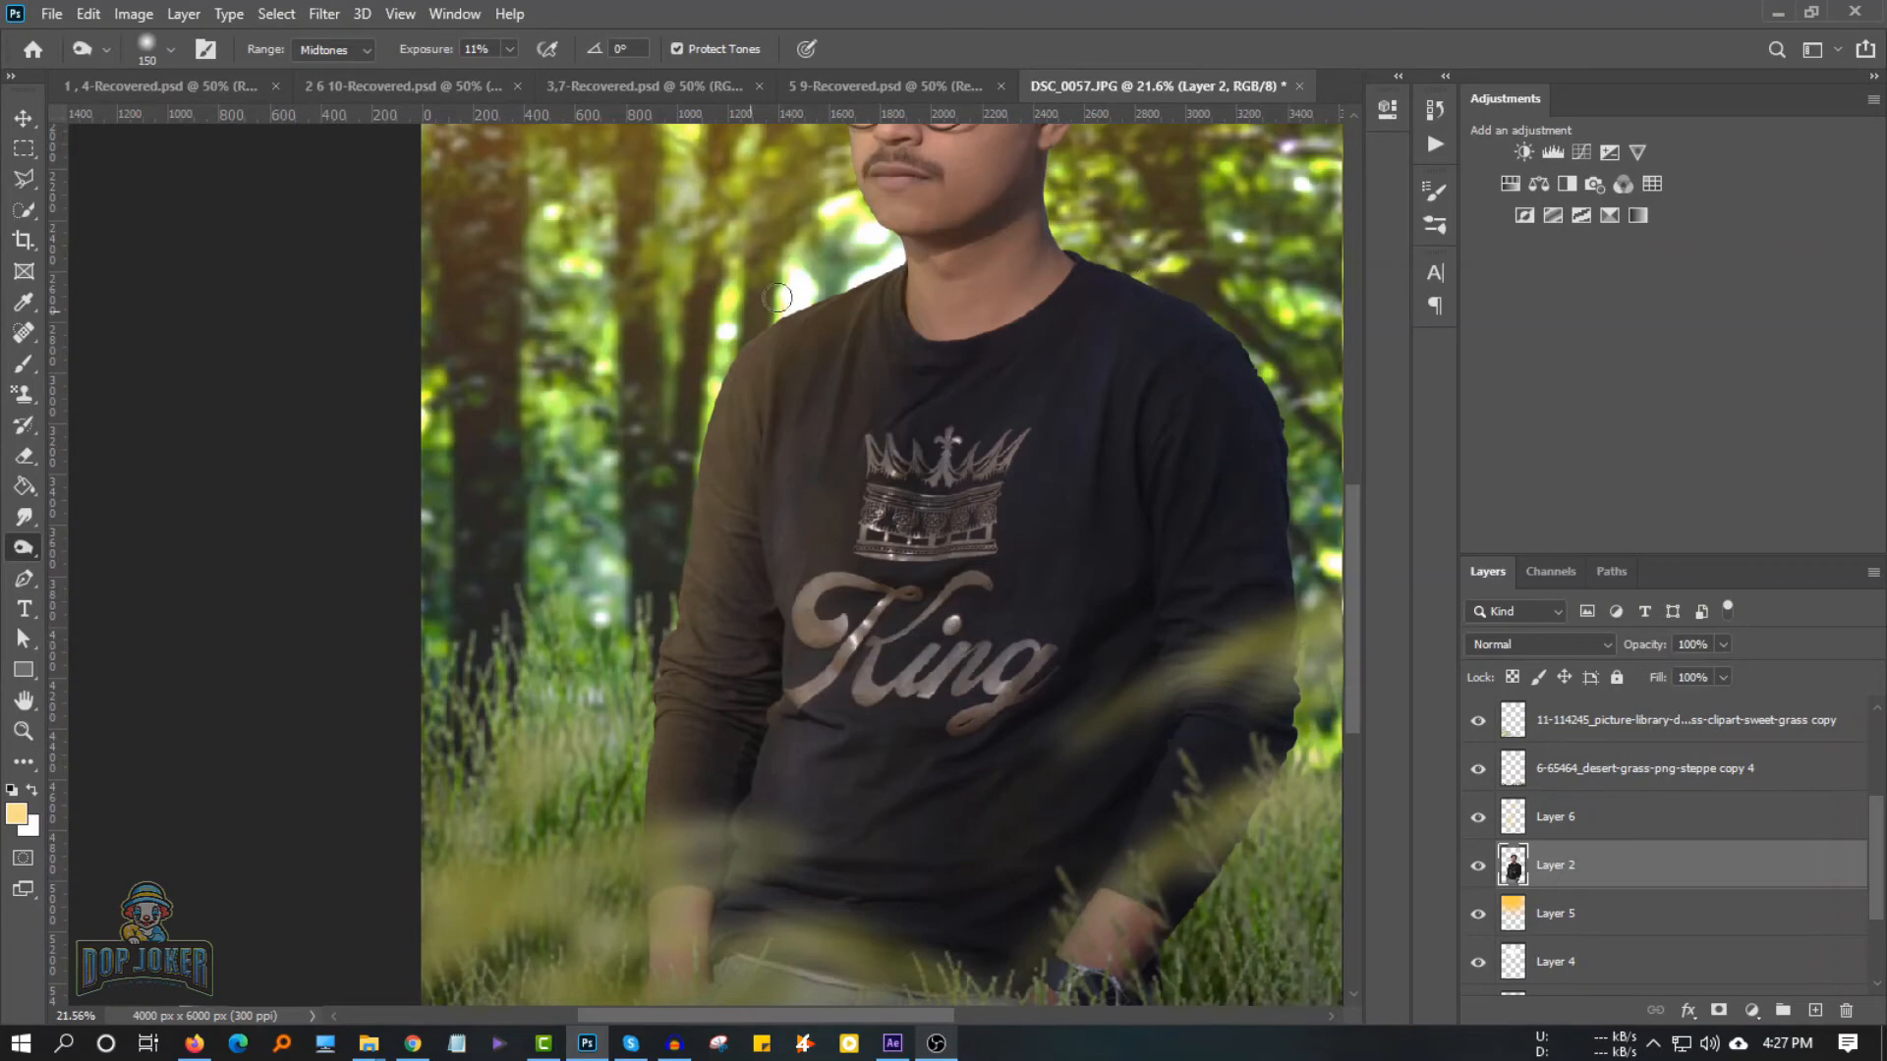
{"action": "scroll", "coordinate": [778, 297], "scroll_direction": "up", "scroll_amount": 4}
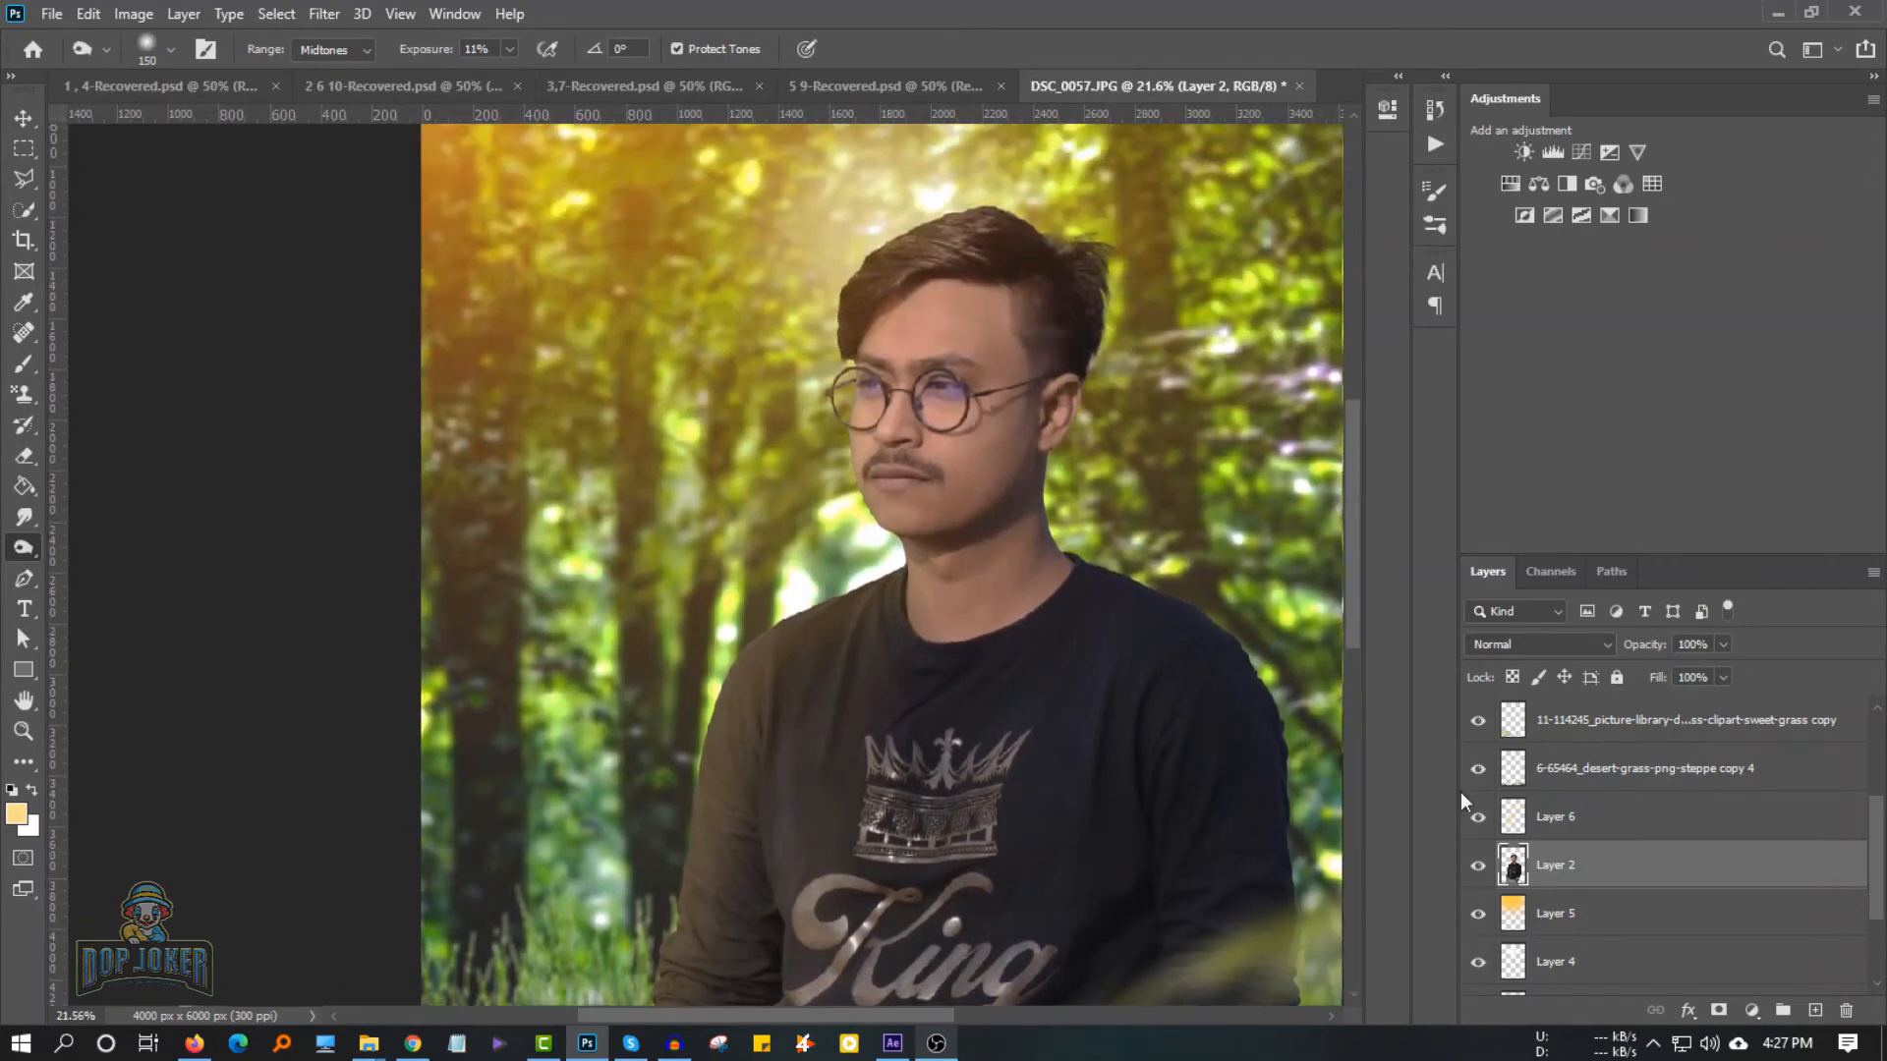
Clean up the edge of the man's shoulder on Layer 2 with a small eraser of about 100 px
{"action": "key", "text": "e"}
{"action": "scroll", "coordinate": [1221, 758], "scroll_direction": "up", "scroll_amount": 5}
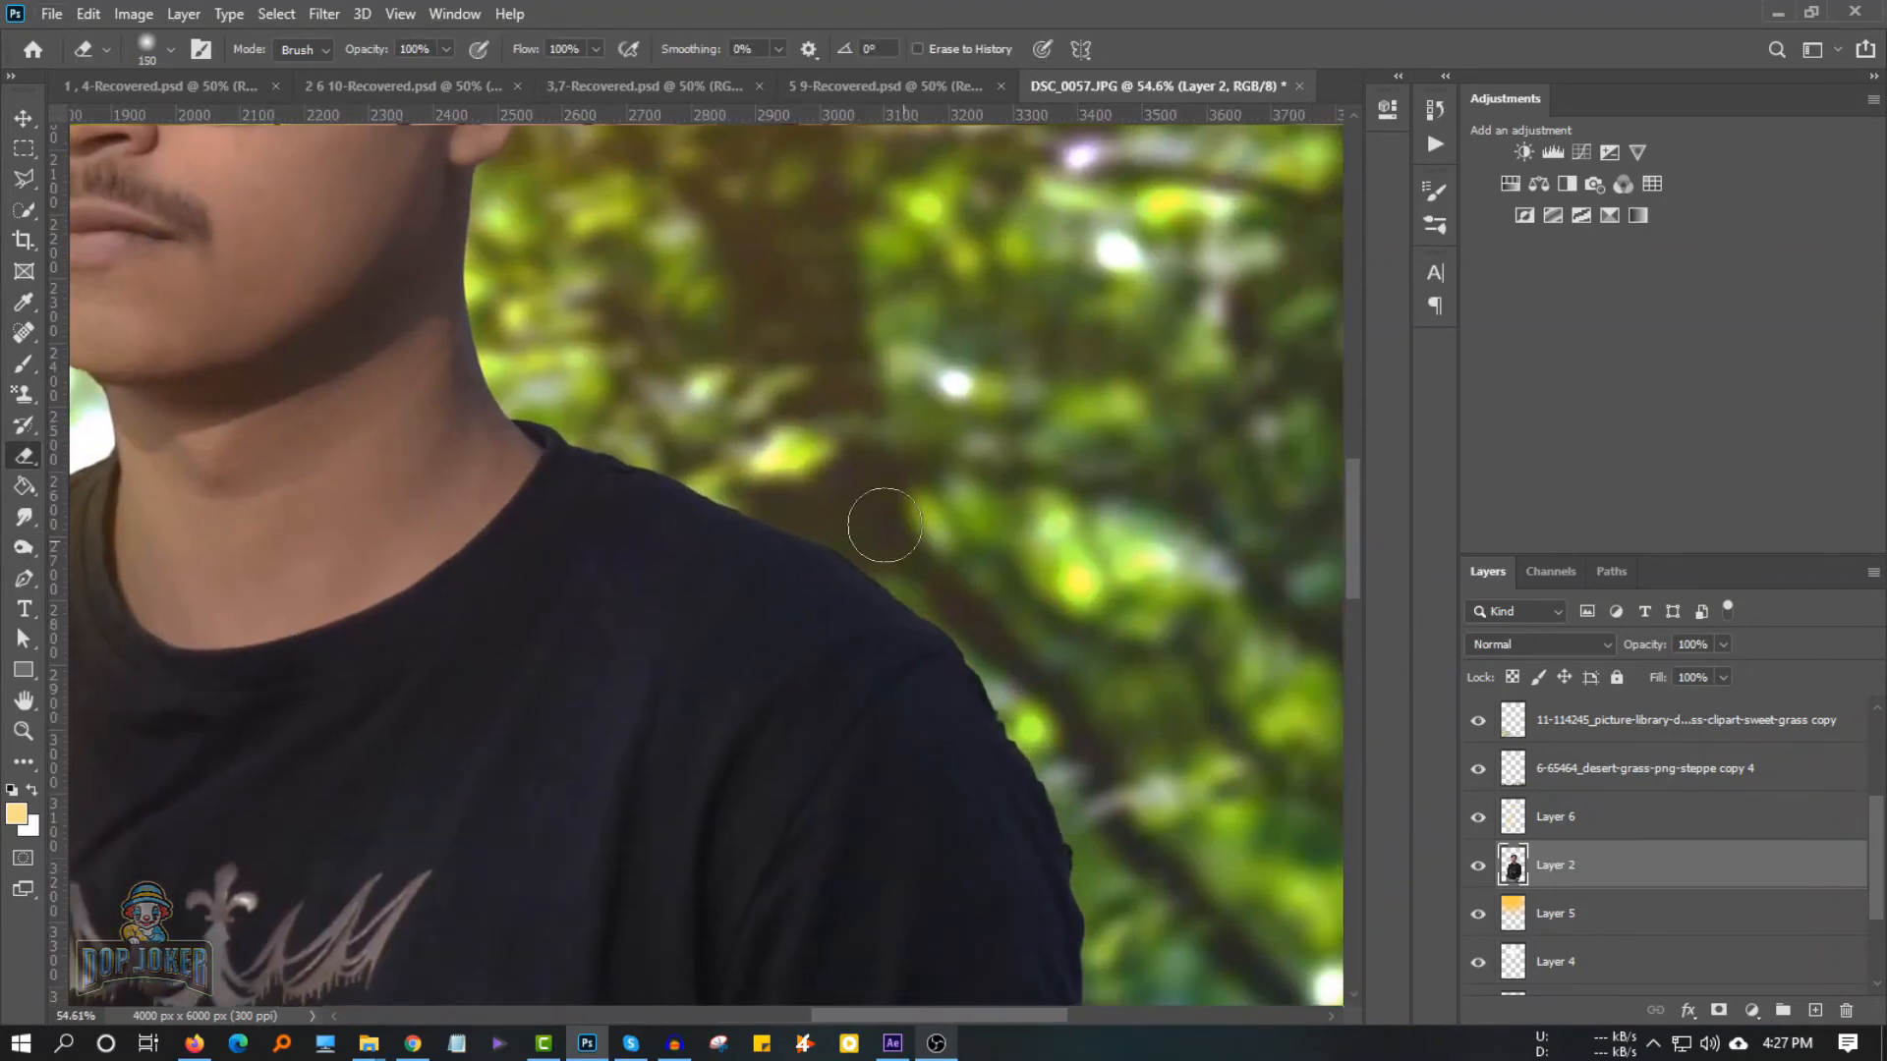
{"action": "scroll", "coordinate": [1019, 690], "scroll_direction": "down", "scroll_amount": 3}
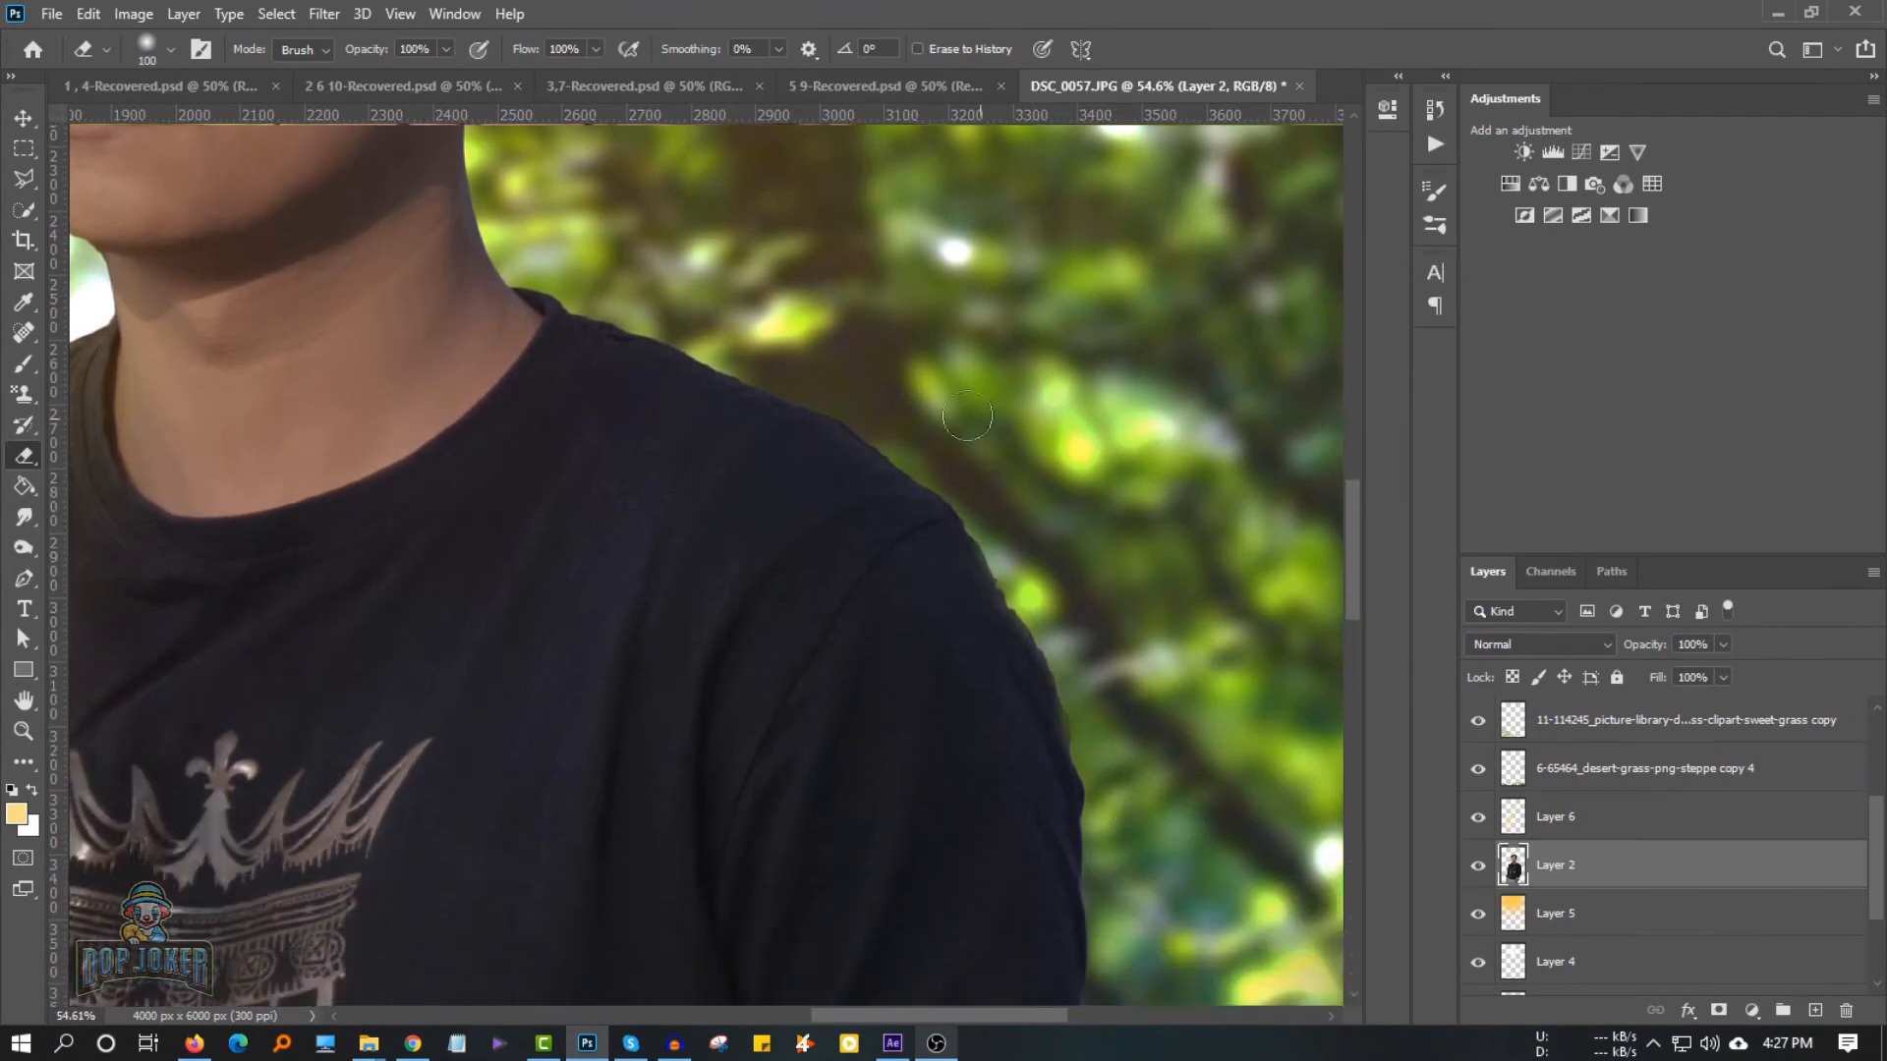
{"action": "scroll", "coordinate": [1082, 736], "scroll_direction": "down", "scroll_amount": 8}
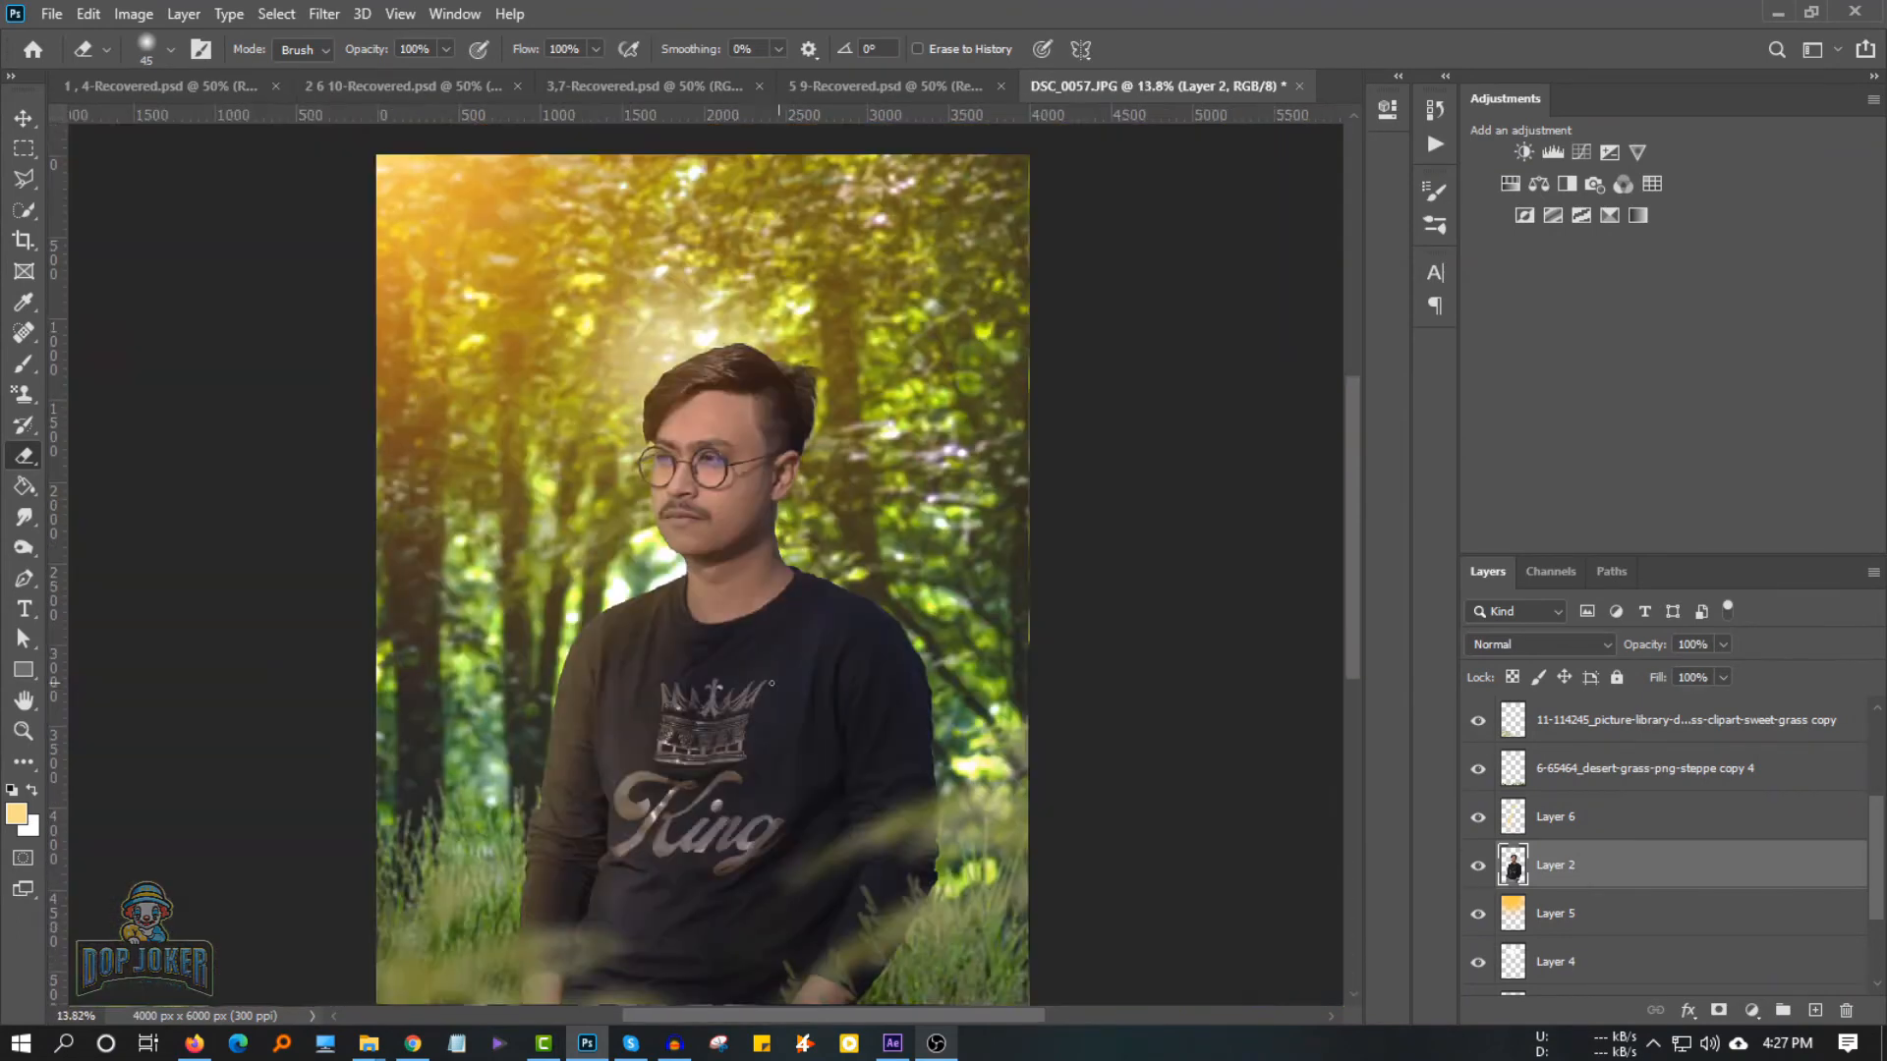
{"action": "key", "text": "v"}
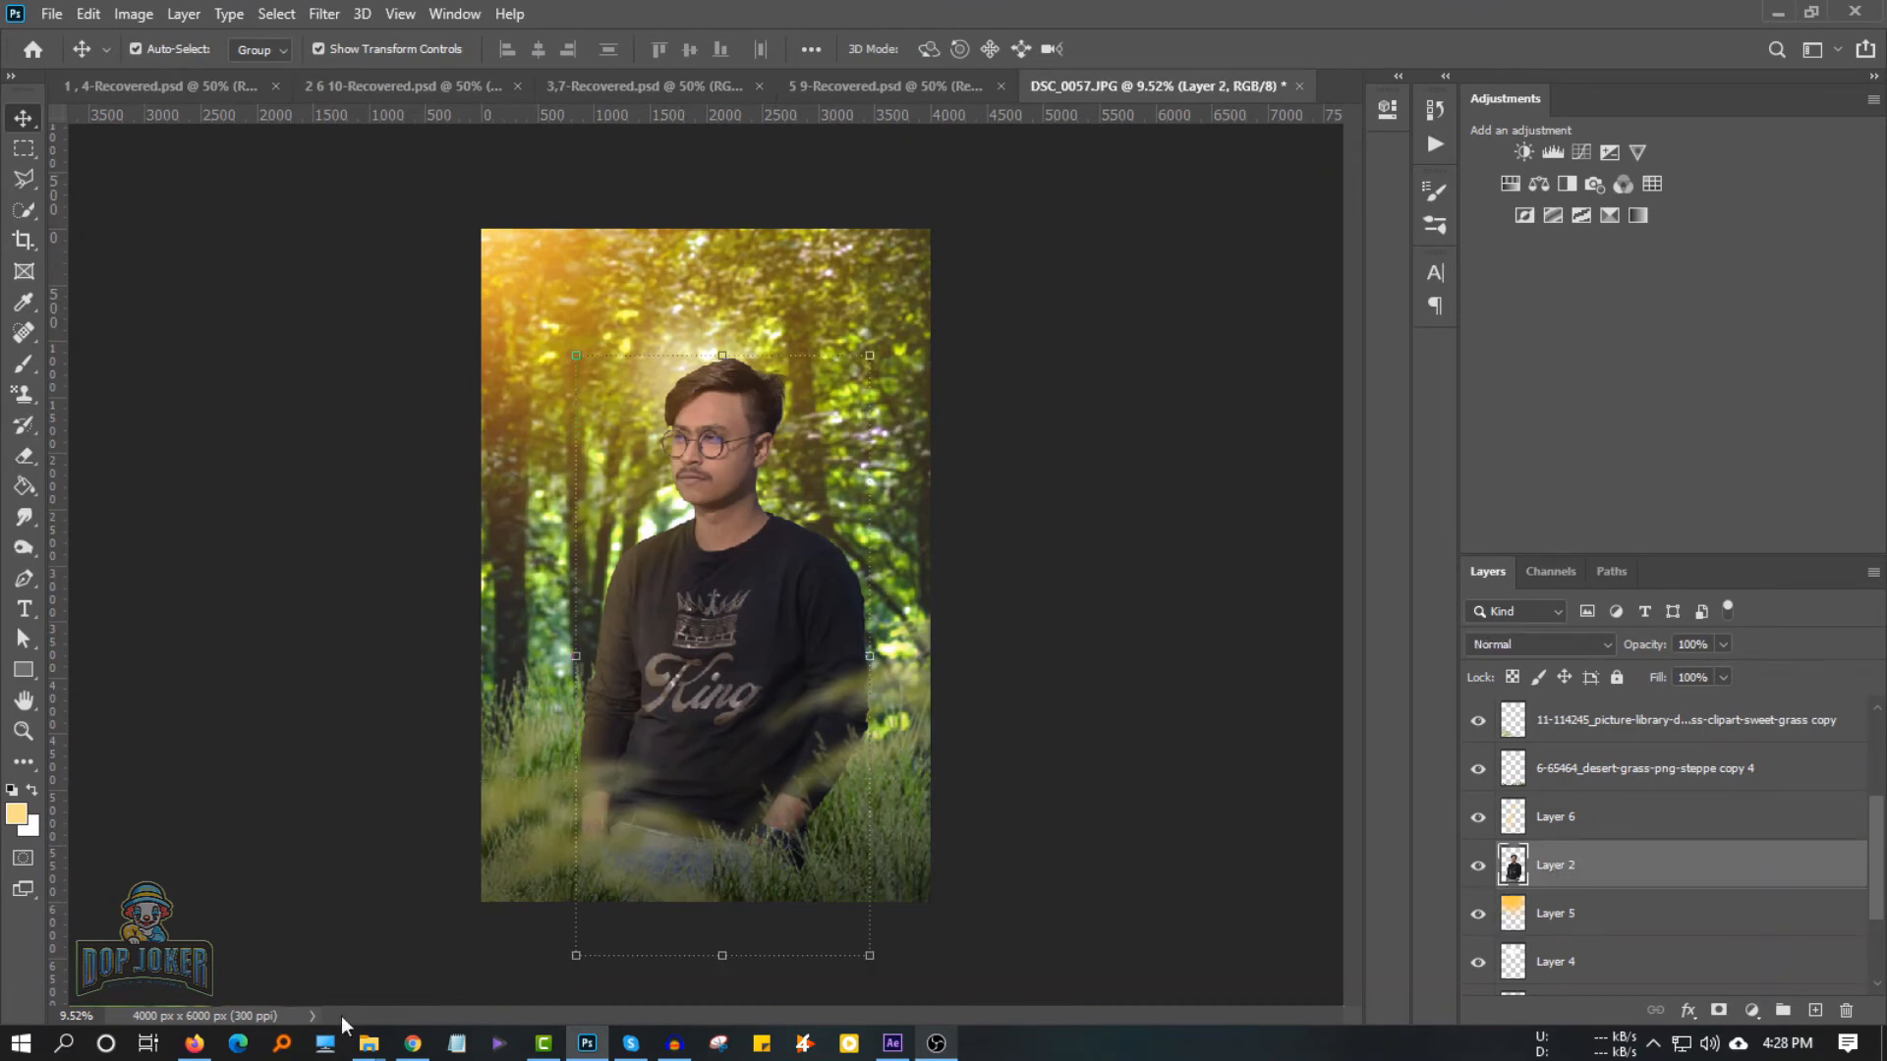
Place the 57533804-rain-or-snow particle image from File Explorer's jelly fish editing folder, enlarged over the upper photo, beneath Layer 2
{"action": "left_click", "coordinate": [369, 1043]}
{"action": "scroll", "coordinate": [688, 683], "scroll_direction": "down", "scroll_amount": 3}
{"action": "scroll", "coordinate": [686, 678], "scroll_direction": "up", "scroll_amount": 10}
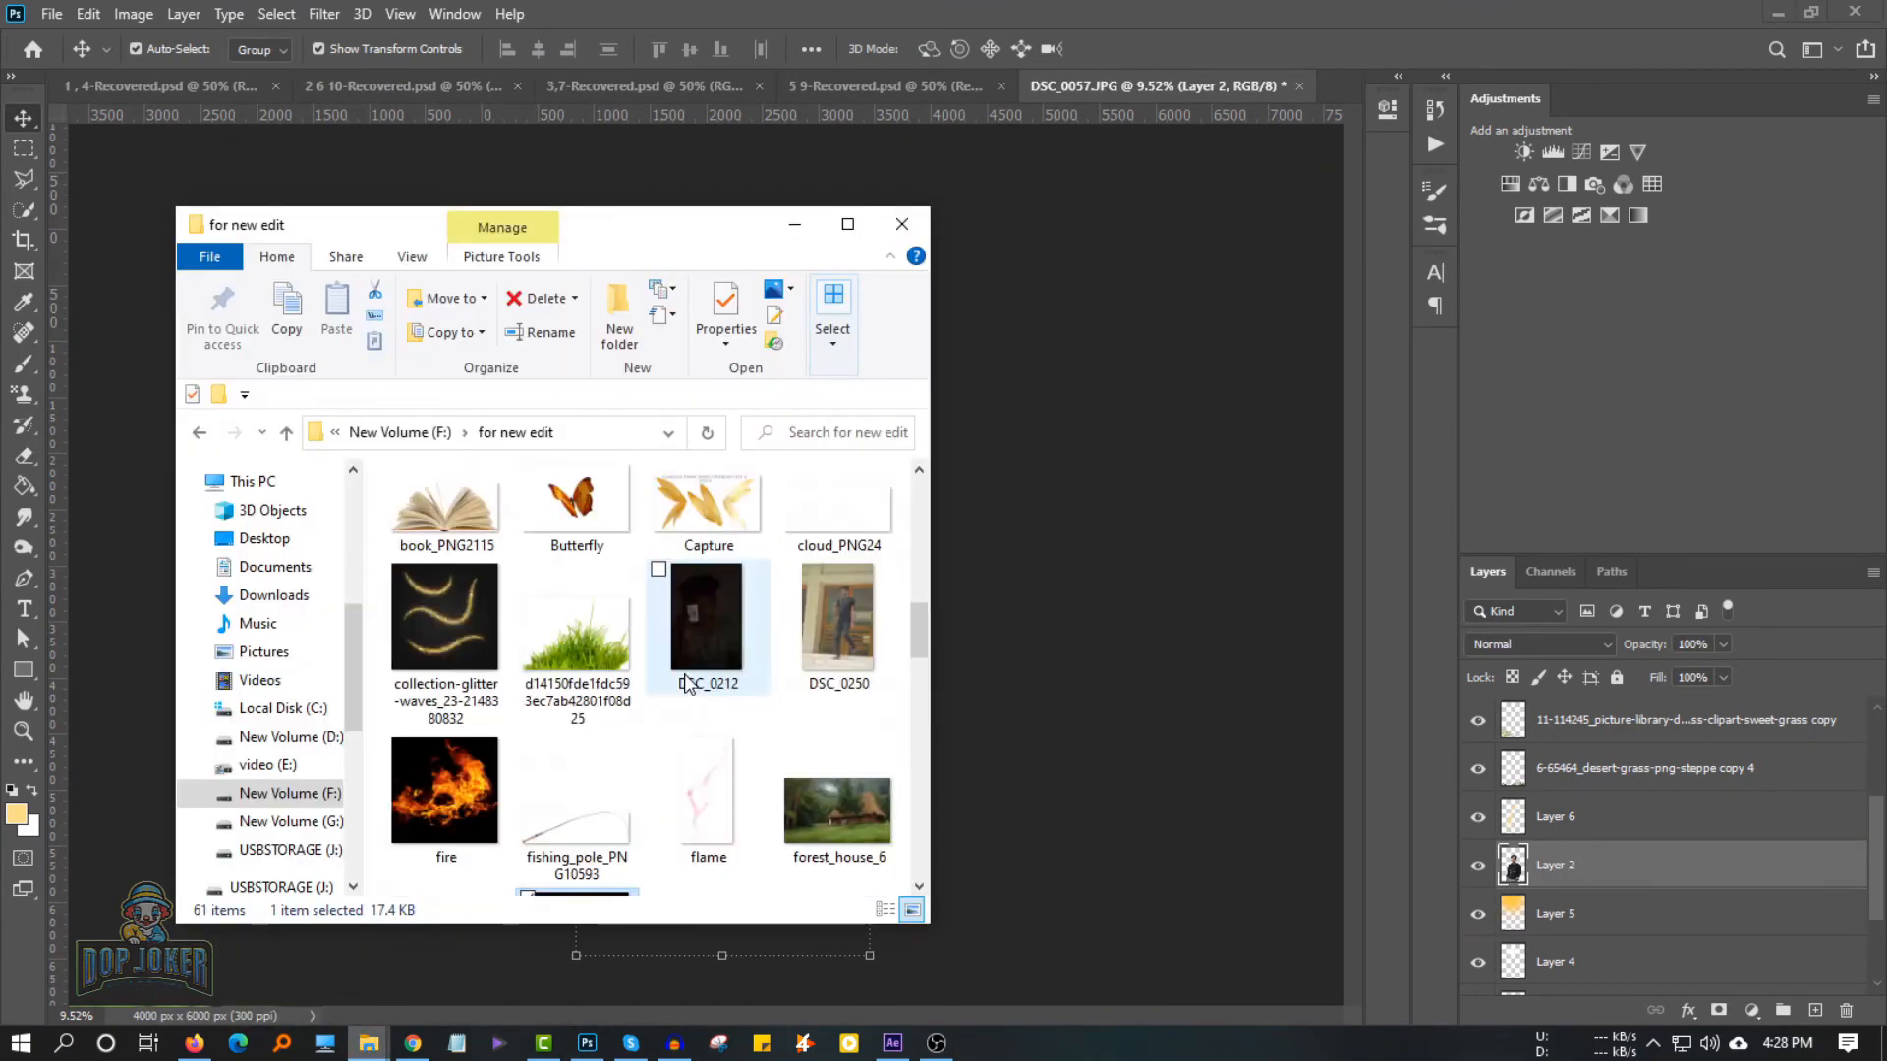
{"action": "double_click", "coordinate": [492, 563]}
{"action": "scroll", "coordinate": [578, 639], "scroll_direction": "down", "scroll_amount": 3}
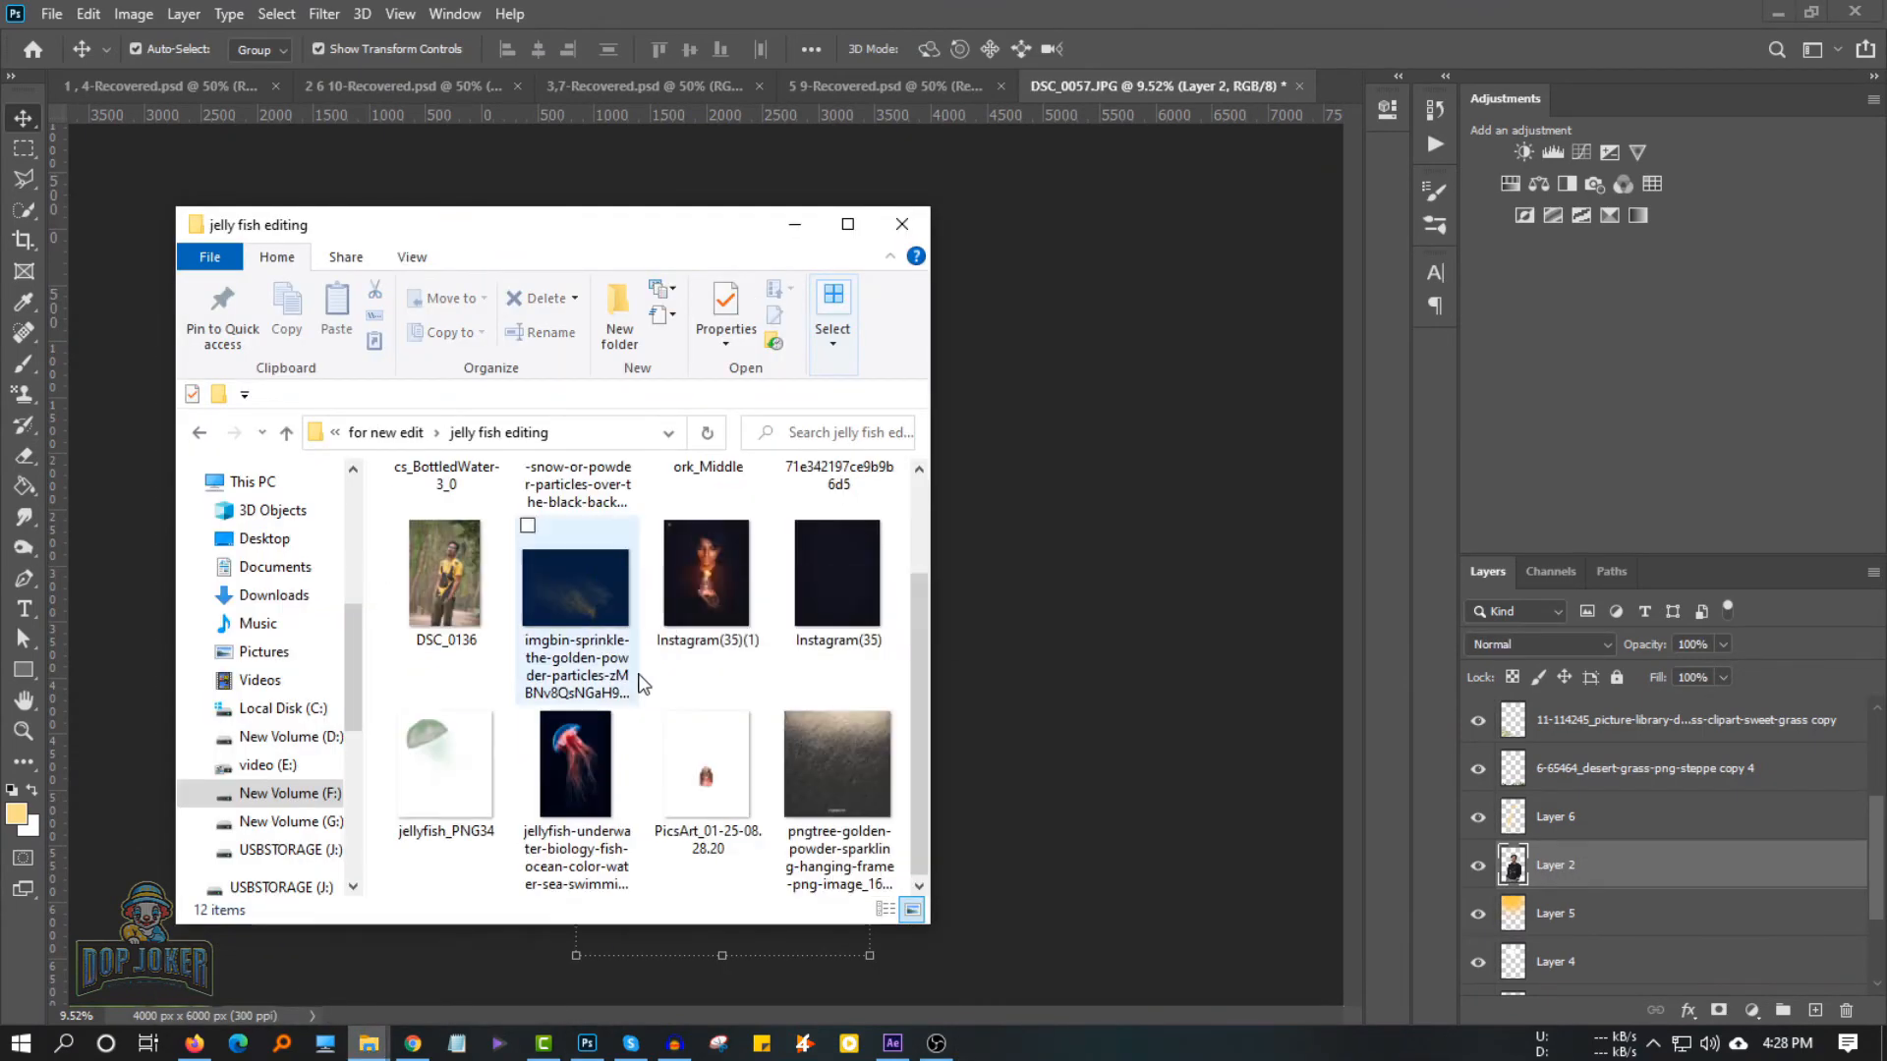
{"action": "scroll", "coordinate": [578, 639], "scroll_direction": "up", "scroll_amount": 3}
{"action": "left_click_drag", "start_coordinate": [578, 536], "coordinate": [1003, 623]}
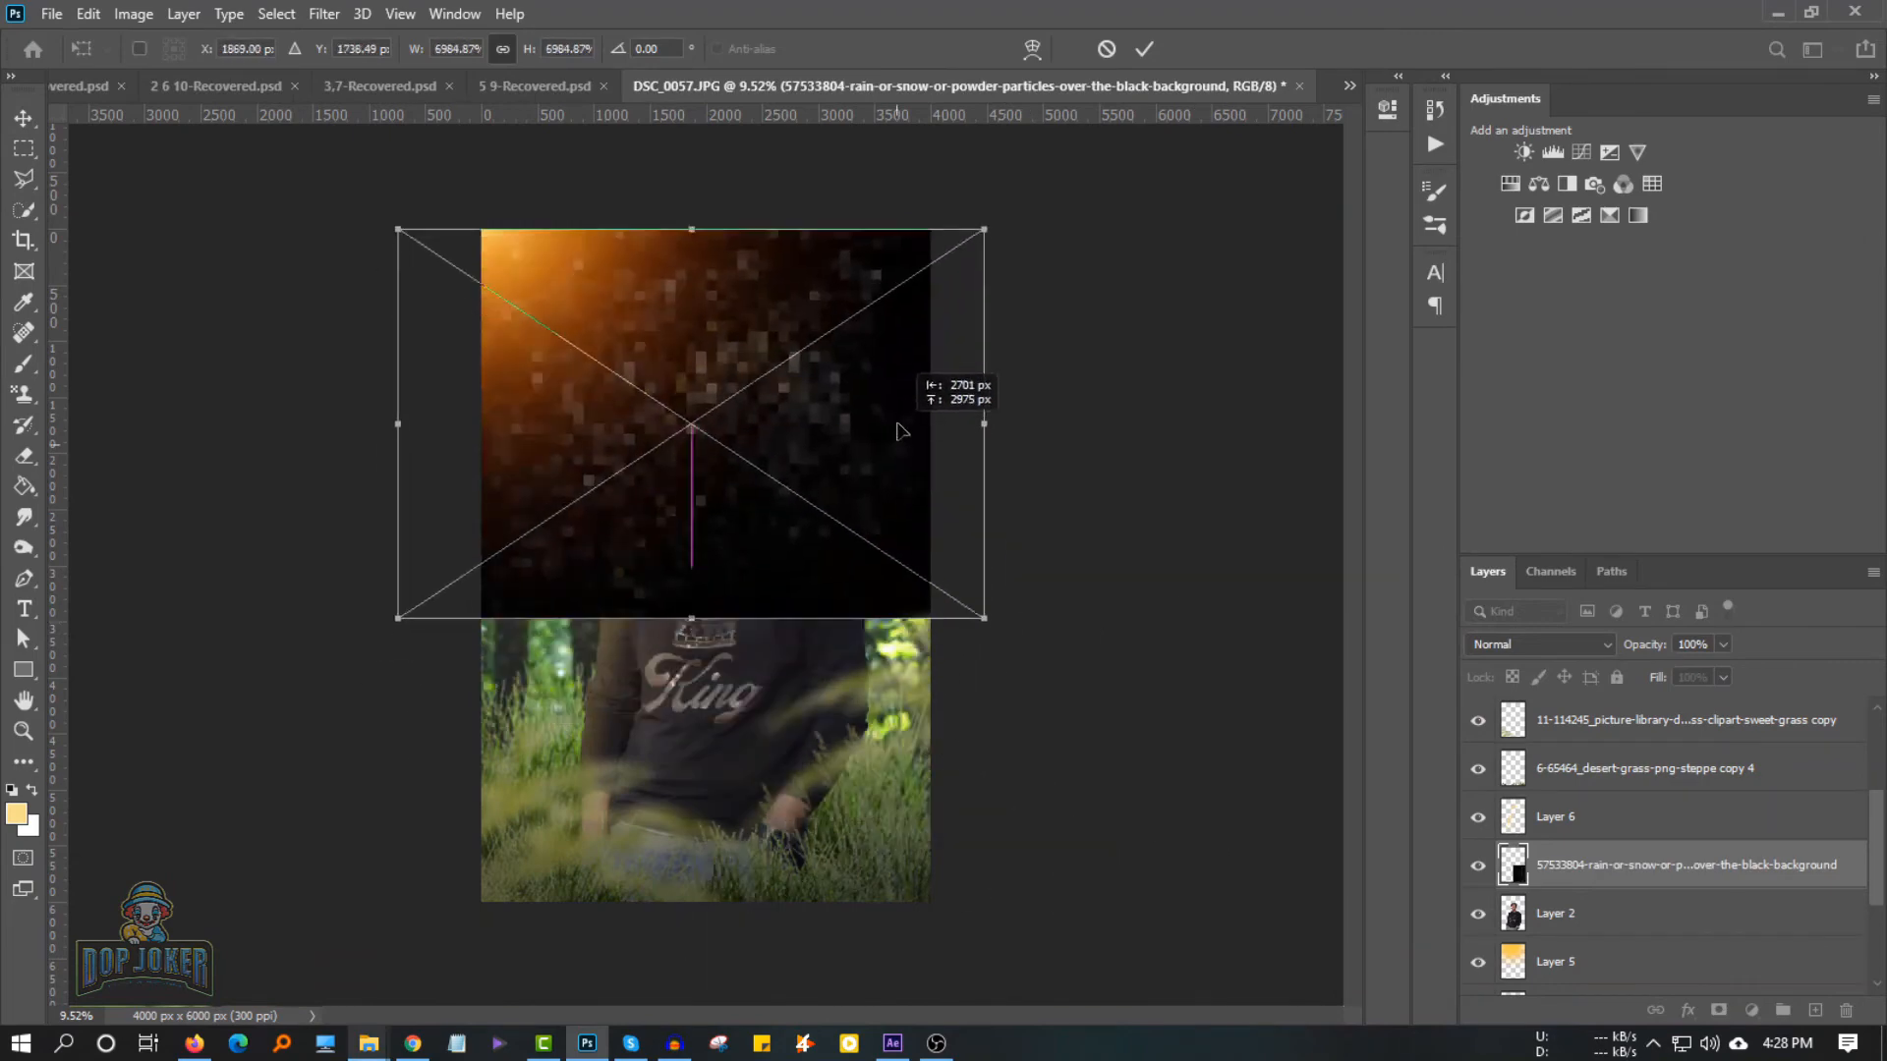
{"action": "left_click_drag", "start_coordinate": [1594, 936], "coordinate": [1594, 939]}
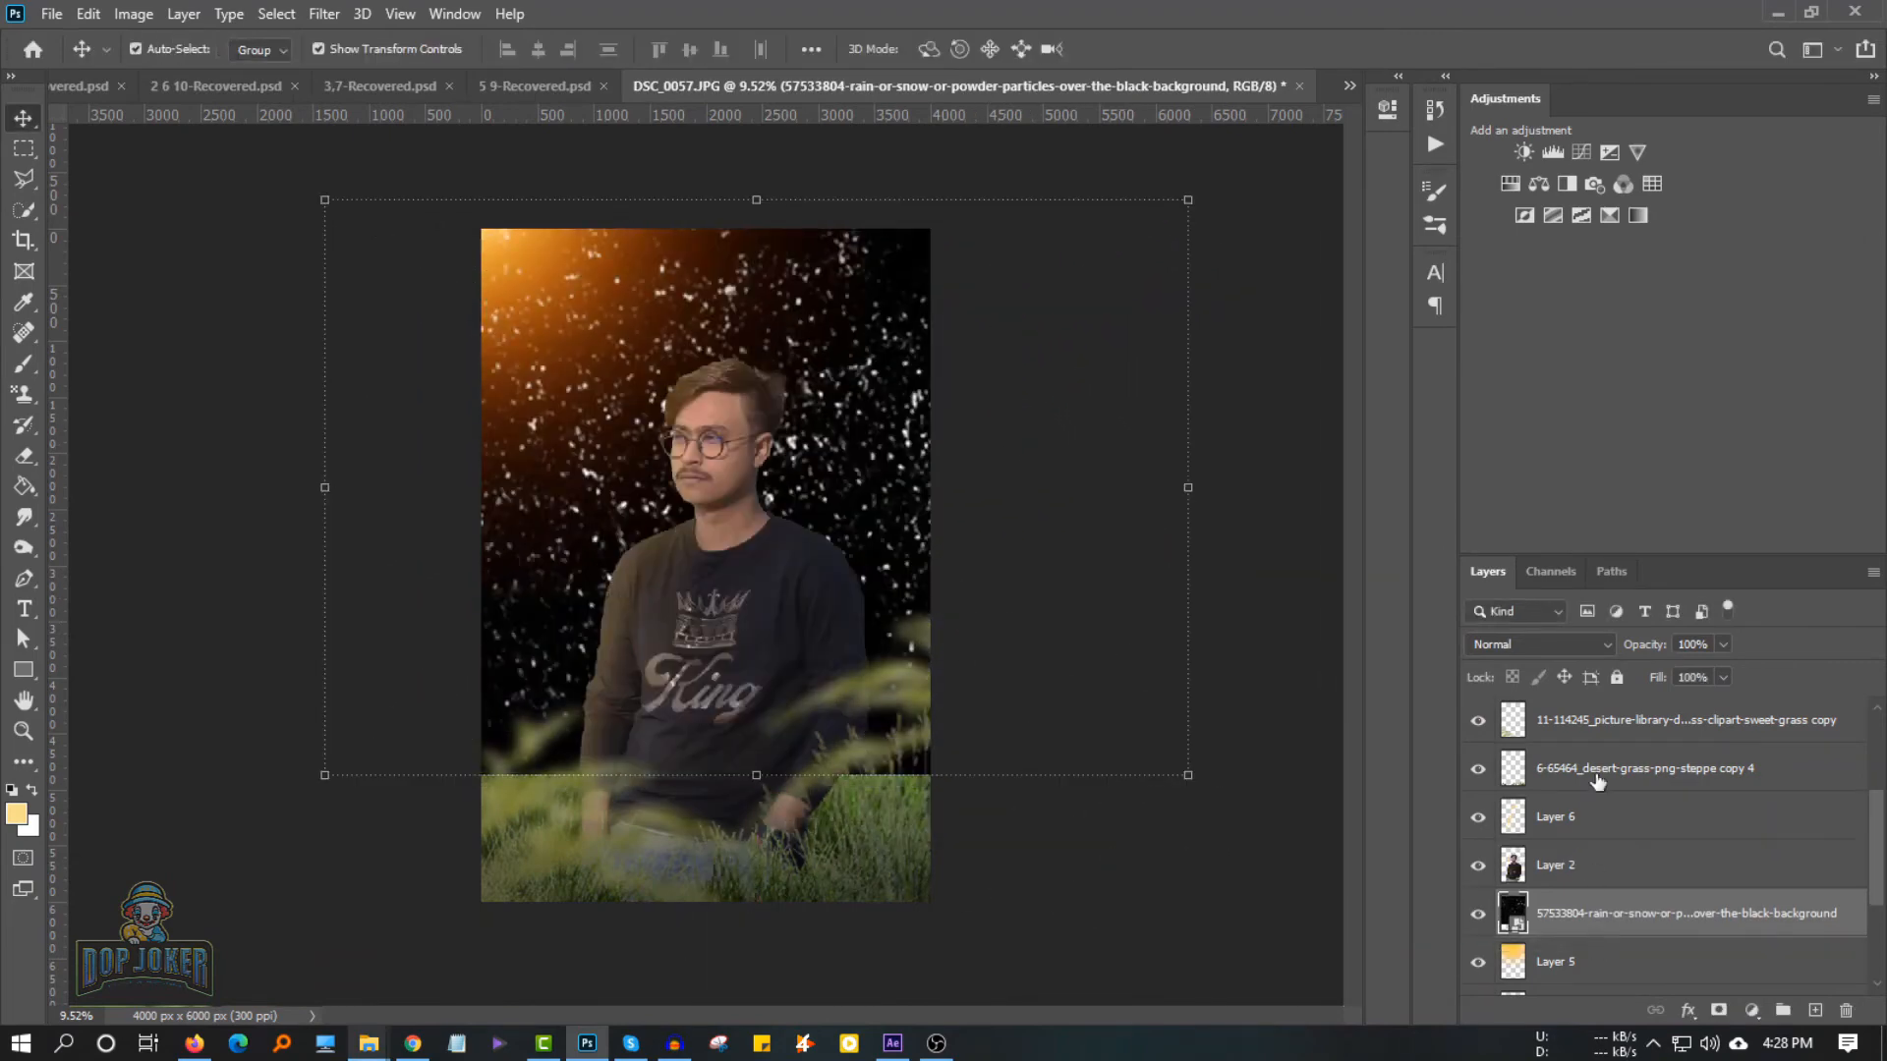
Blend the particle layer in Screen mode at 41% opacity and soften it with a Gaussian Blur
{"action": "left_click", "coordinate": [1538, 644]}
{"action": "left_click", "coordinate": [1508, 634]}
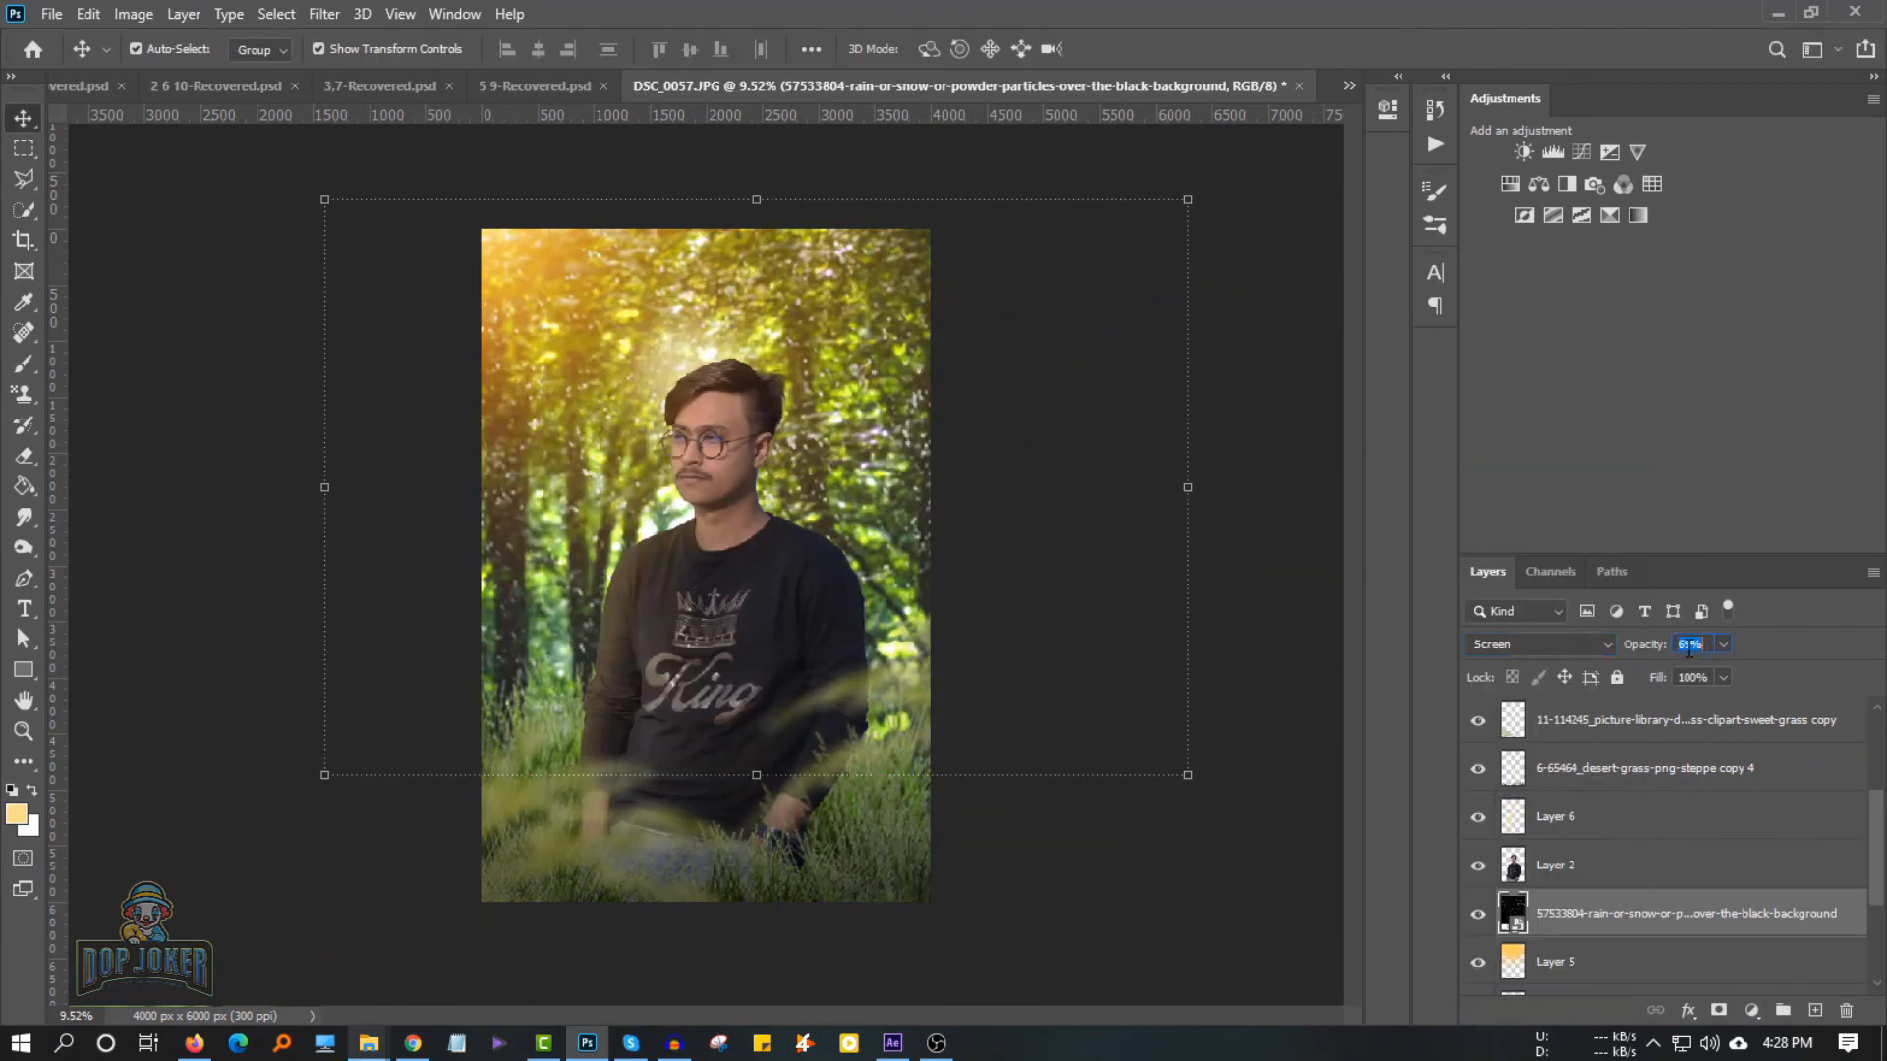
{"action": "left_click", "coordinate": [323, 14]}
{"action": "mouse_move", "coordinate": [550, 308]}
{"action": "left_click", "coordinate": [670, 364]}
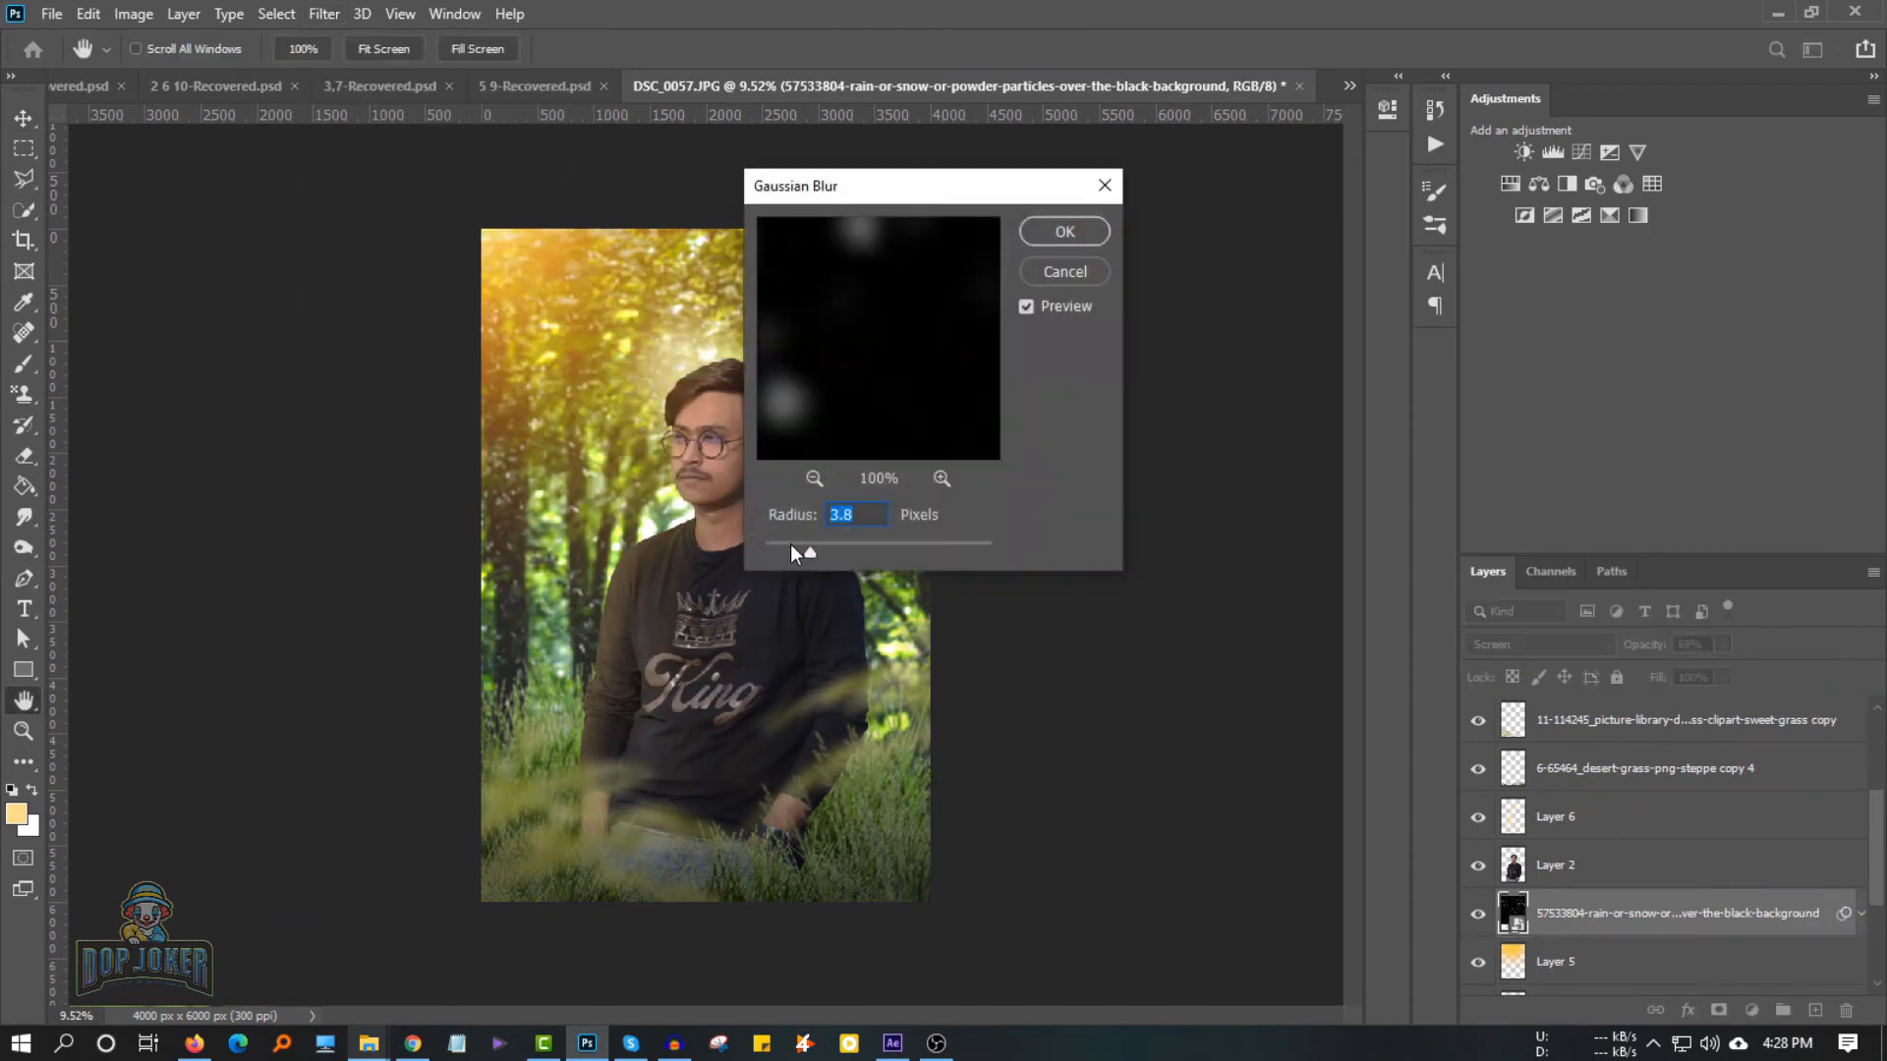
{"action": "left_click", "coordinate": [1065, 231]}
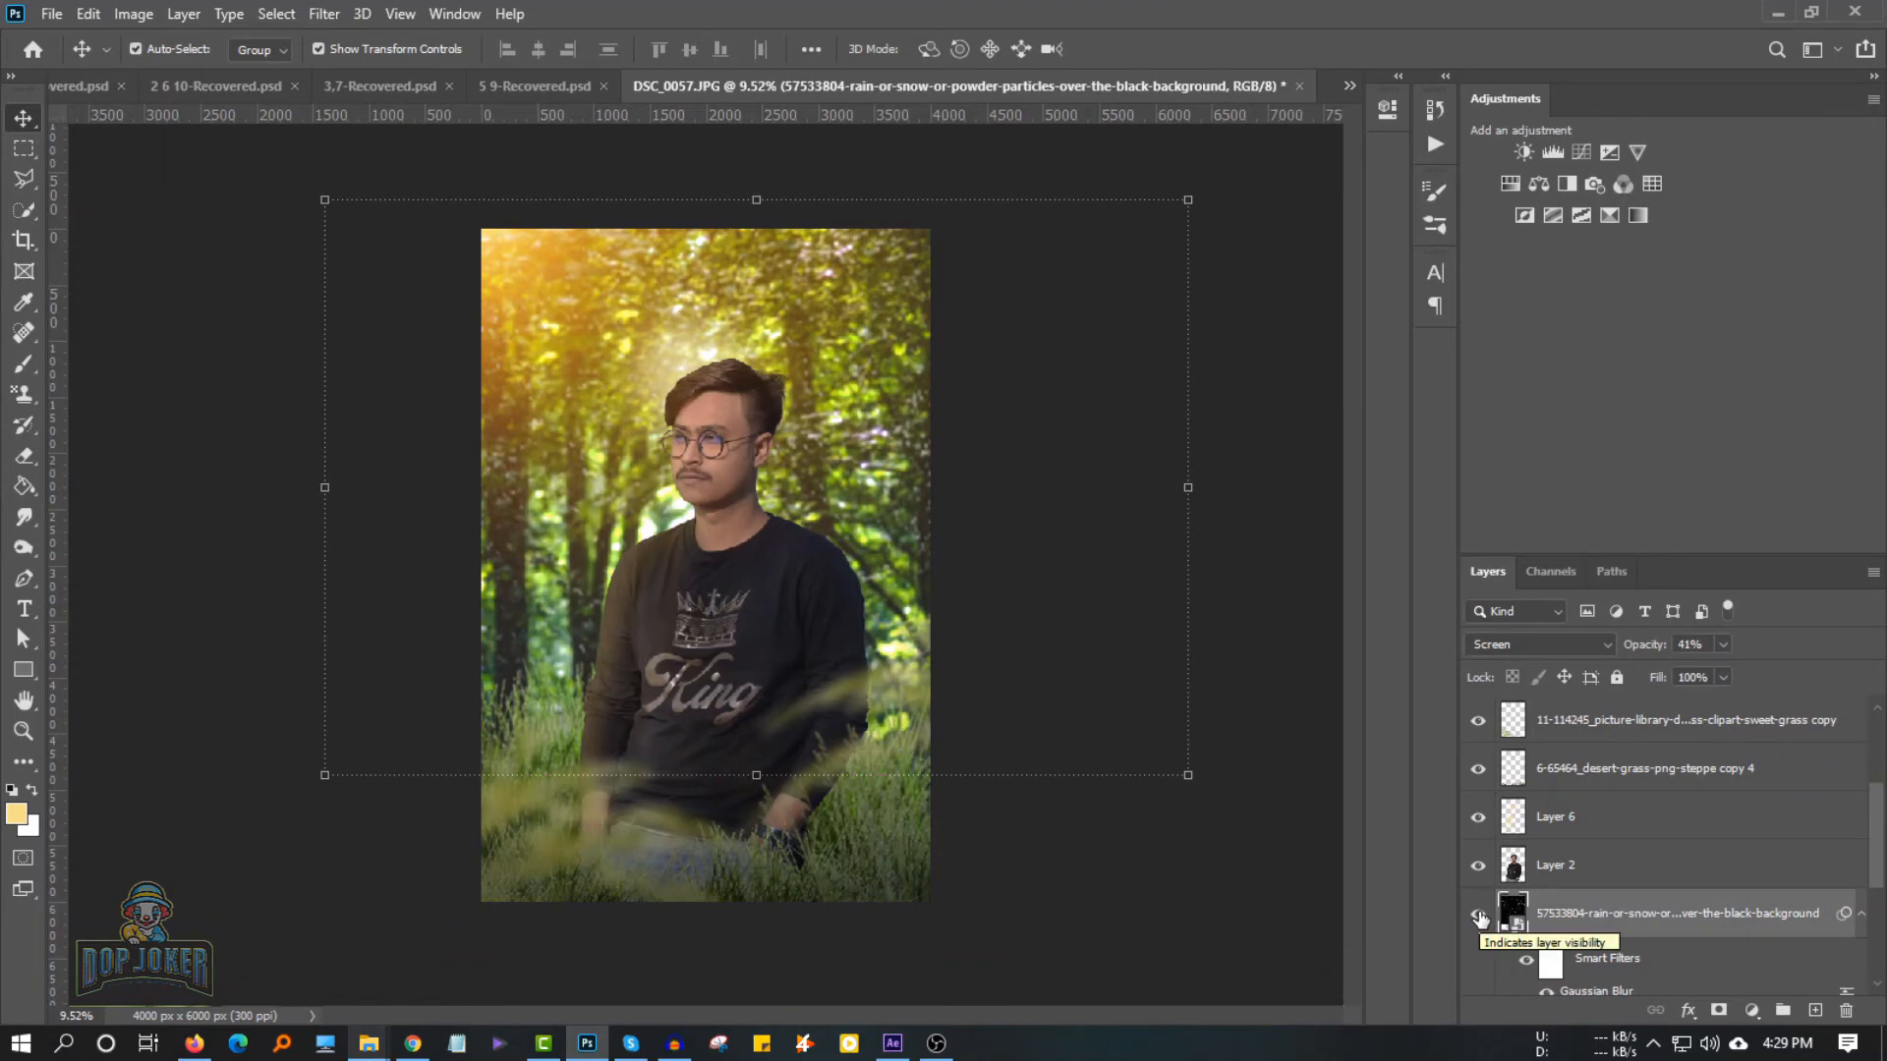
Rasterize the blurred particle layer and stretch it down to the bottom edge of the photo
{"action": "key", "text": "ctrl+t"}
{"action": "left_click", "coordinate": [963, 414]}
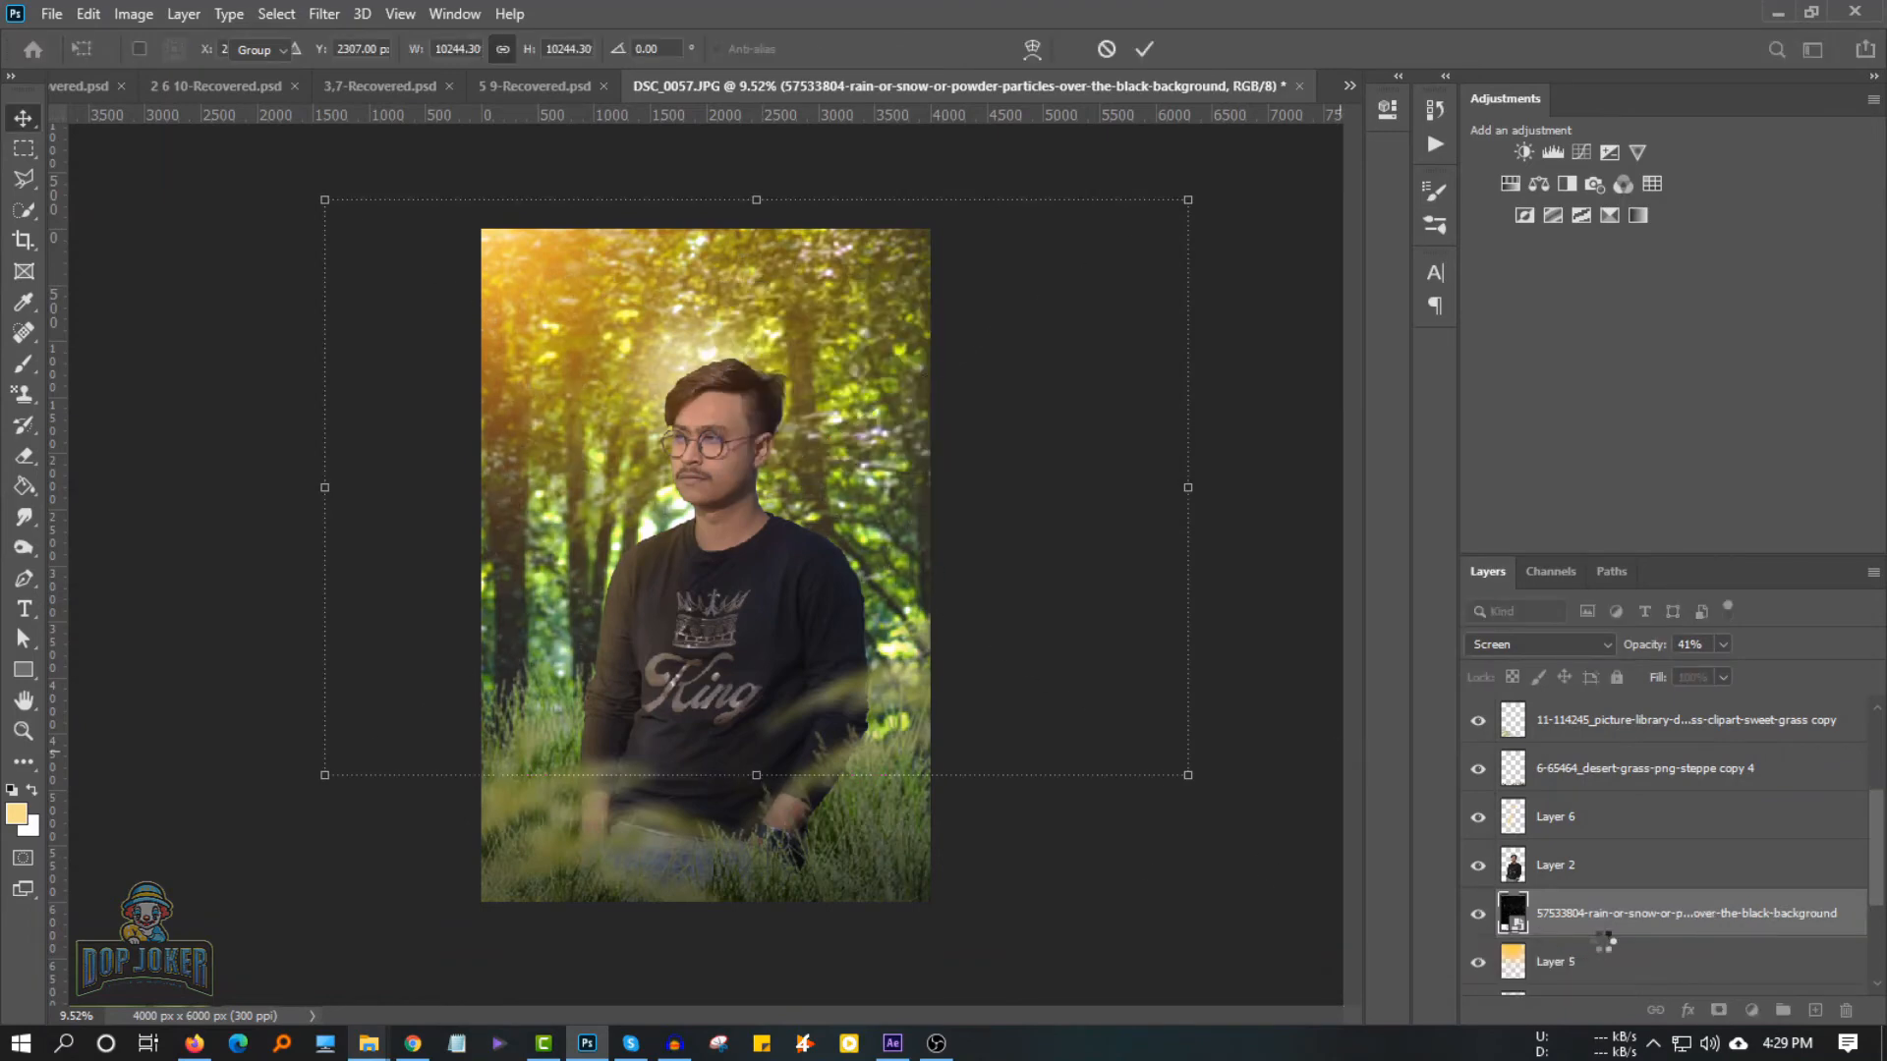
{"action": "right_click", "coordinate": [1592, 929]}
{"action": "left_click", "coordinate": [1298, 434]}
{"action": "left_click_drag", "start_coordinate": [756, 775], "coordinate": [763, 903]}
{"action": "key", "text": "Return"}
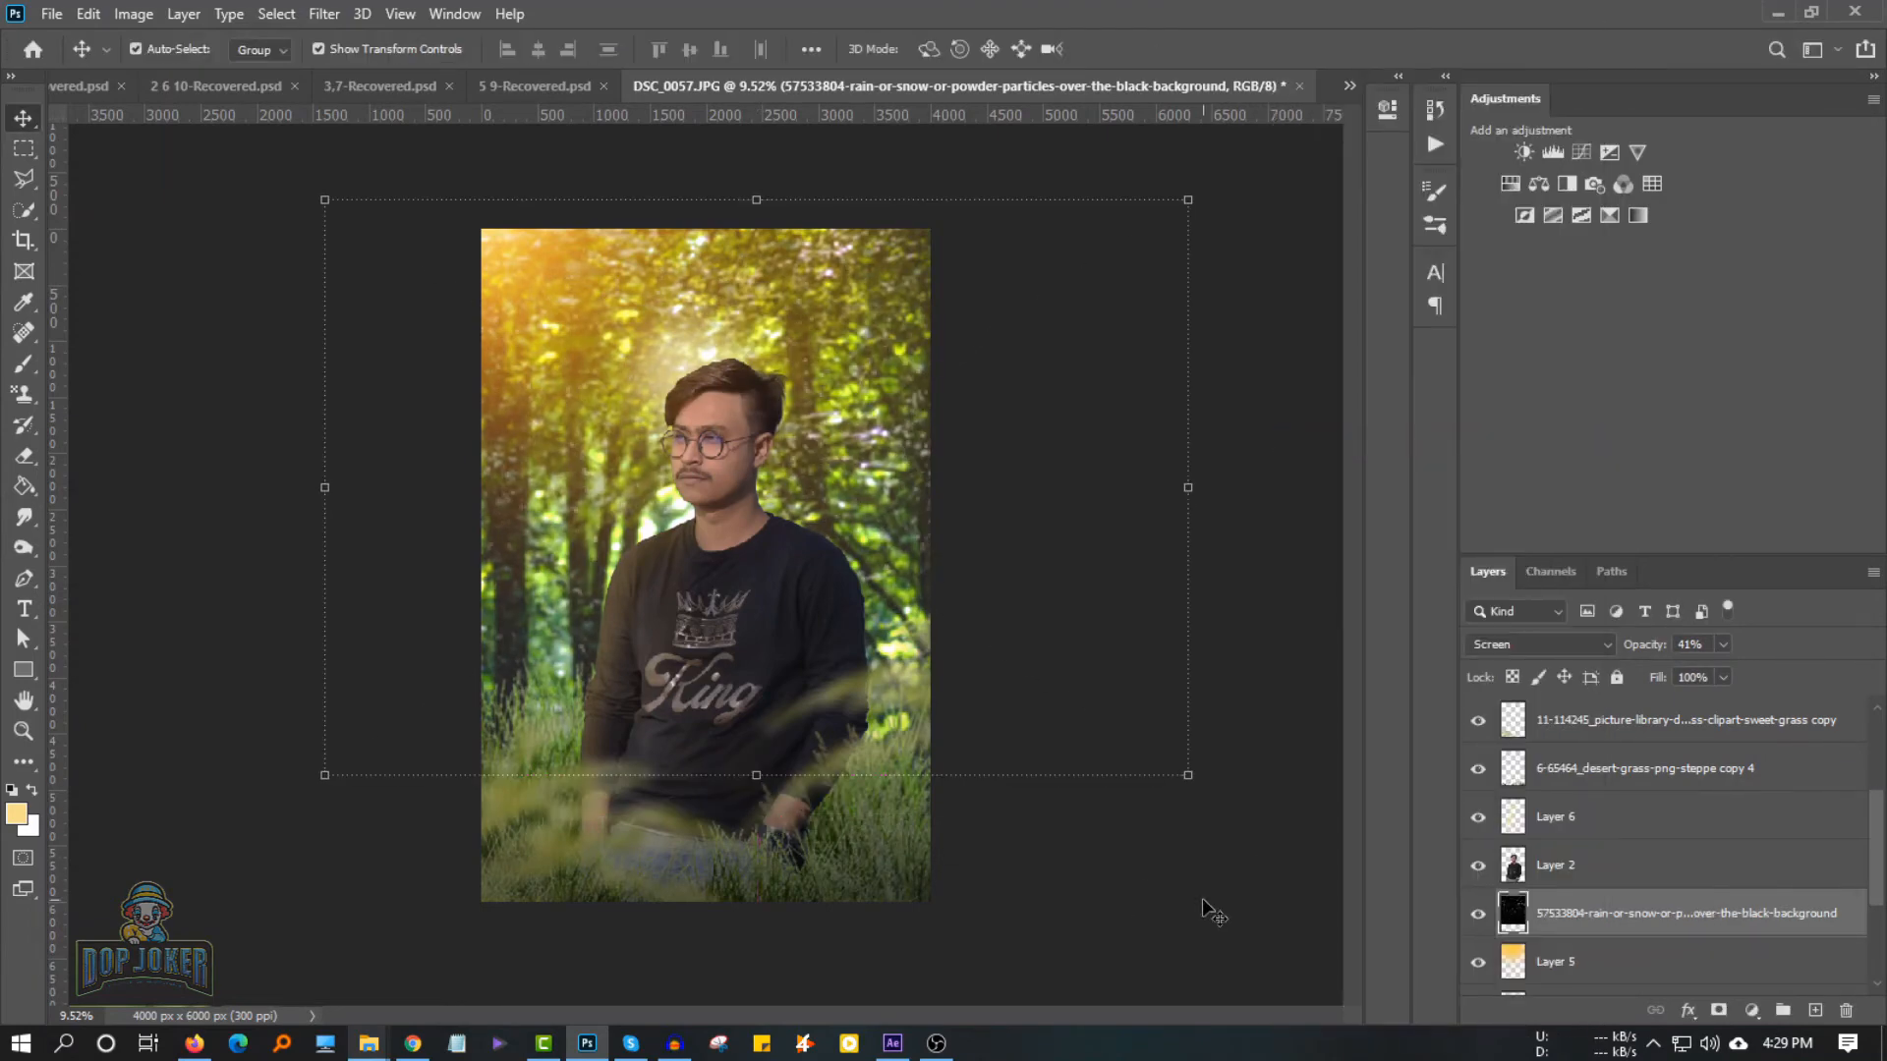
{"action": "scroll", "coordinate": [685, 601], "scroll_direction": "down", "scroll_amount": 2}
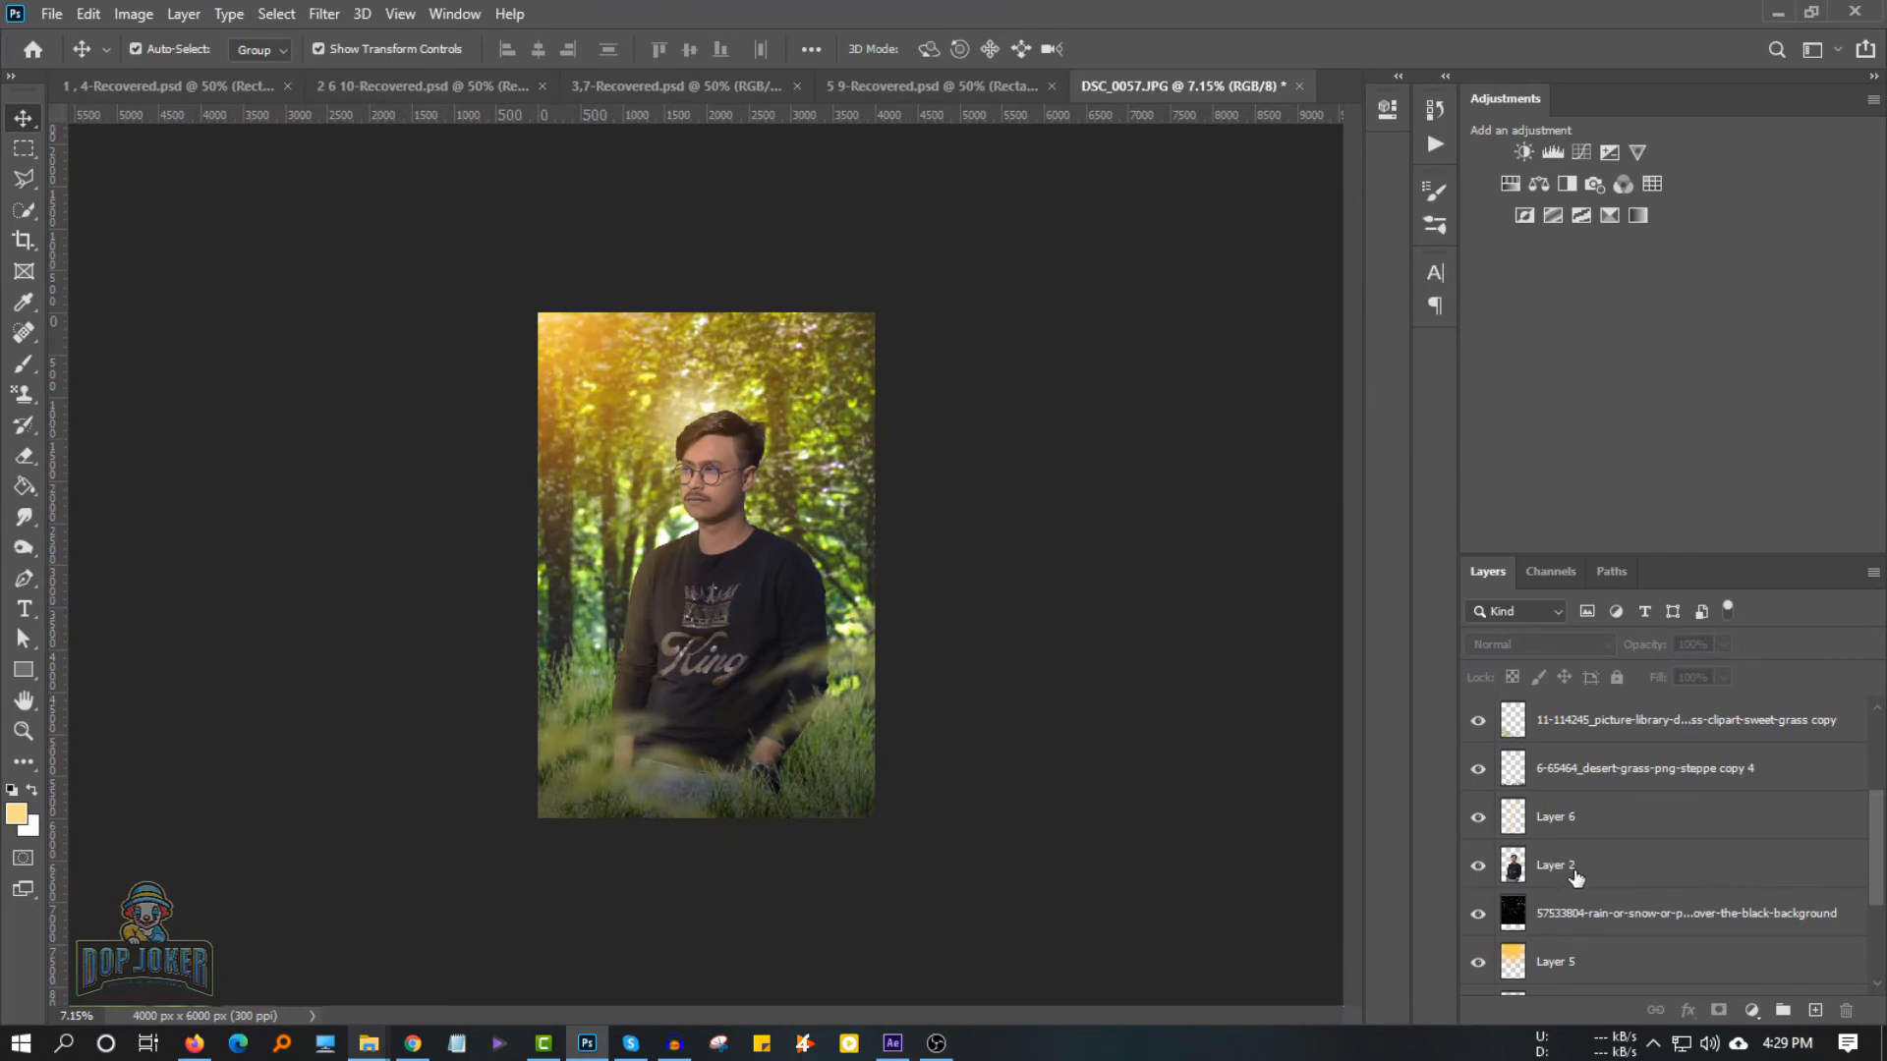
{"action": "left_click", "coordinate": [1565, 869]}
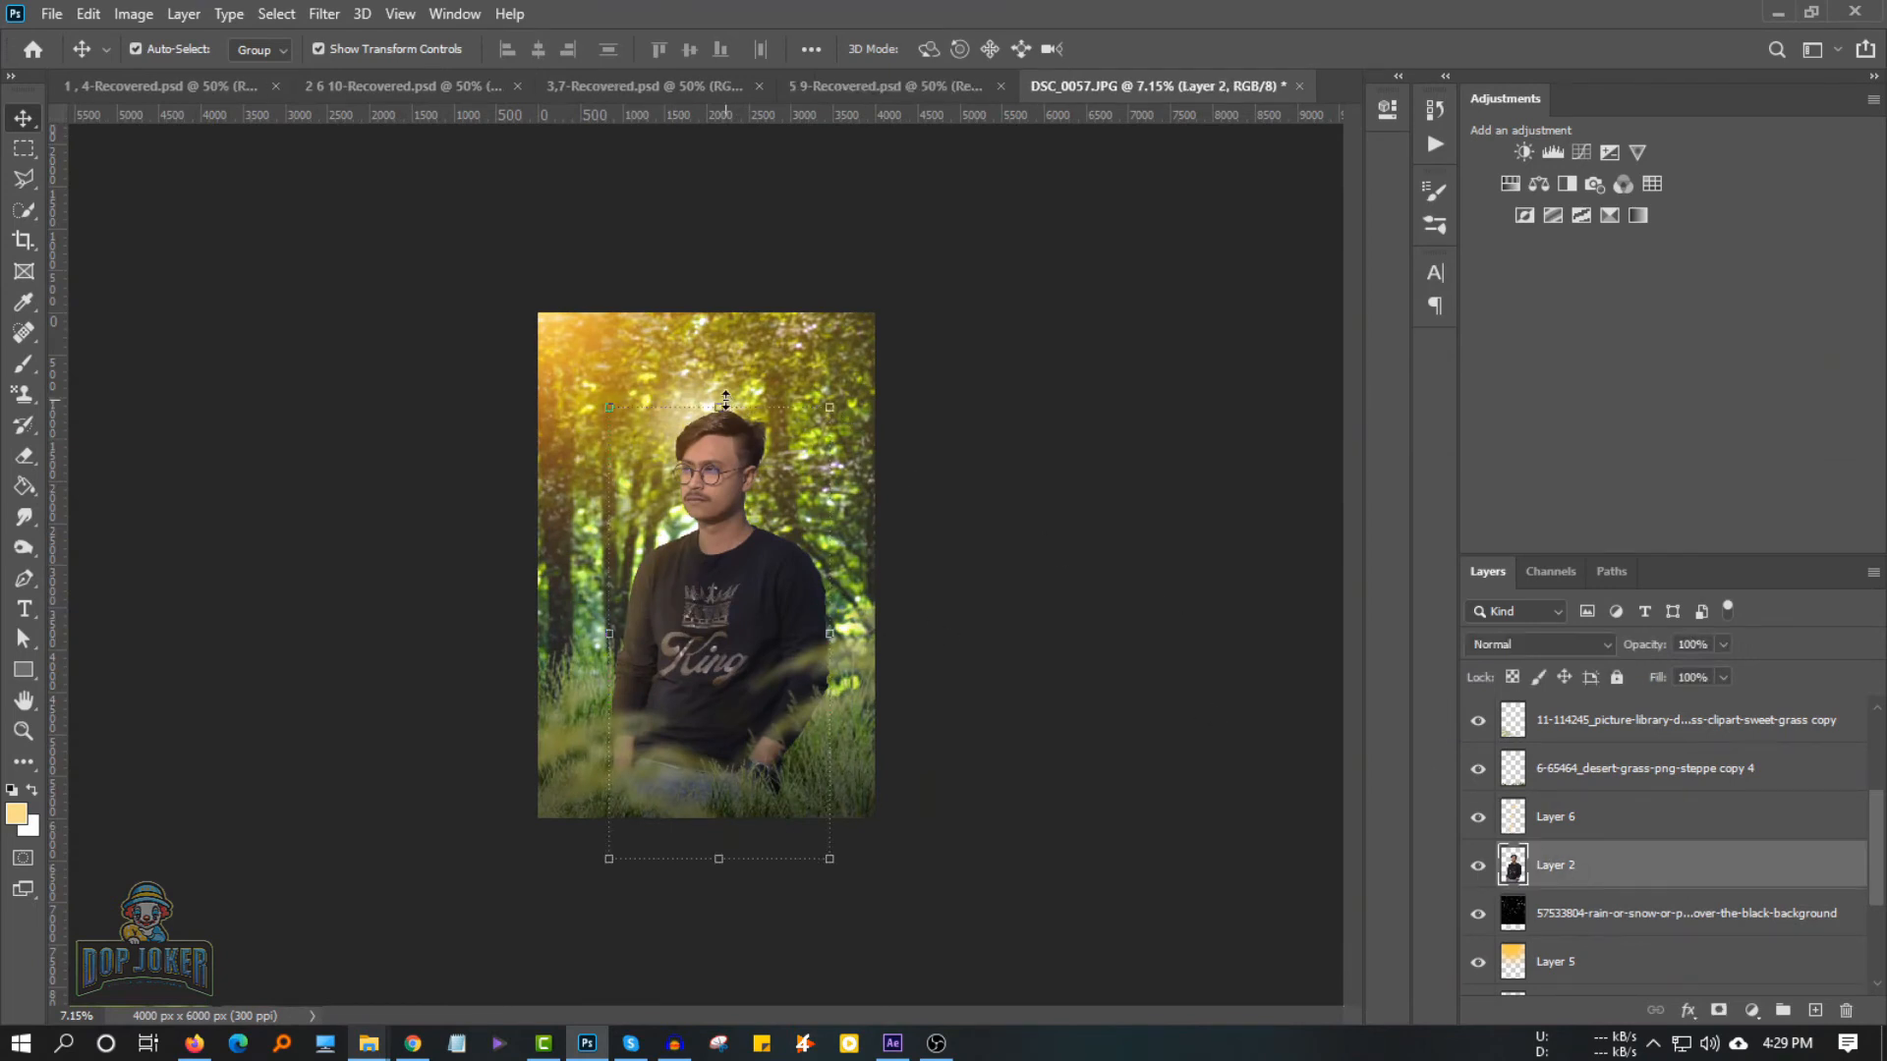
{"action": "left_click_drag", "start_coordinate": [725, 400], "coordinate": [724, 383]}
{"action": "key", "text": "ctrl+z"}
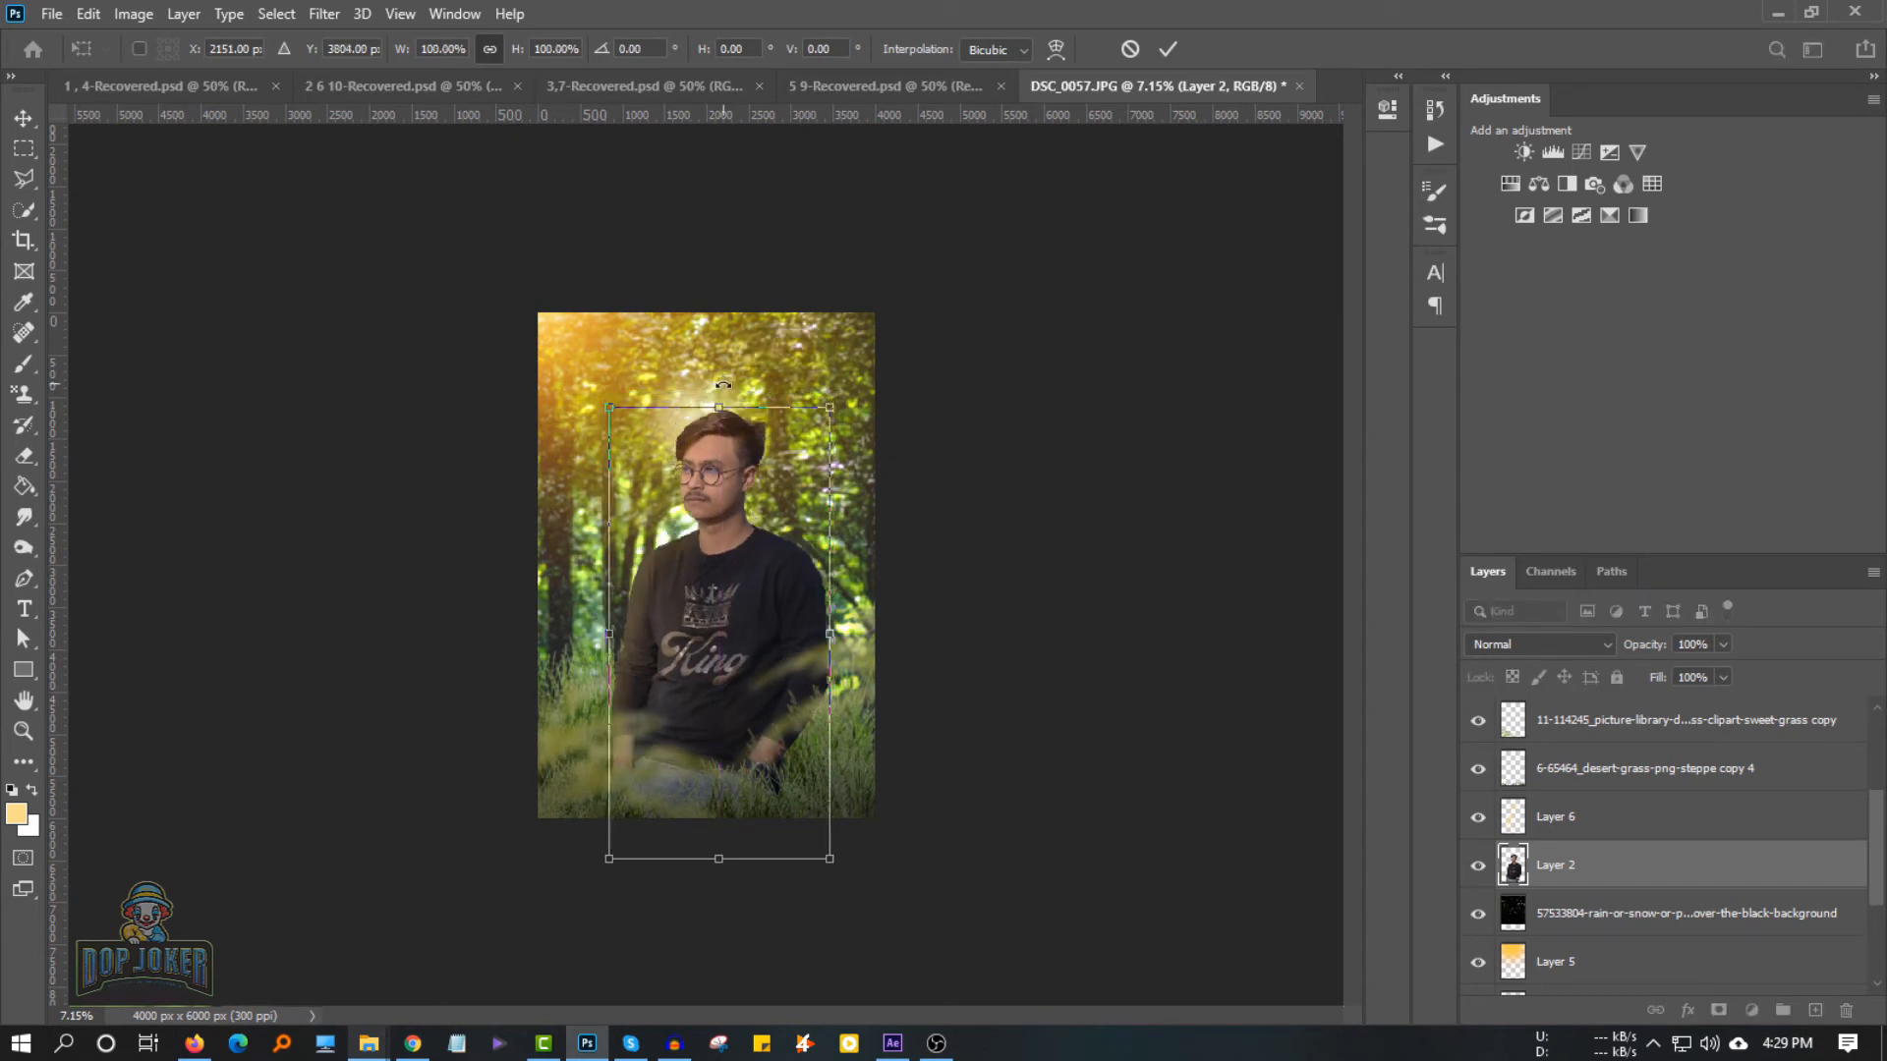
{"action": "key", "text": "Escape"}
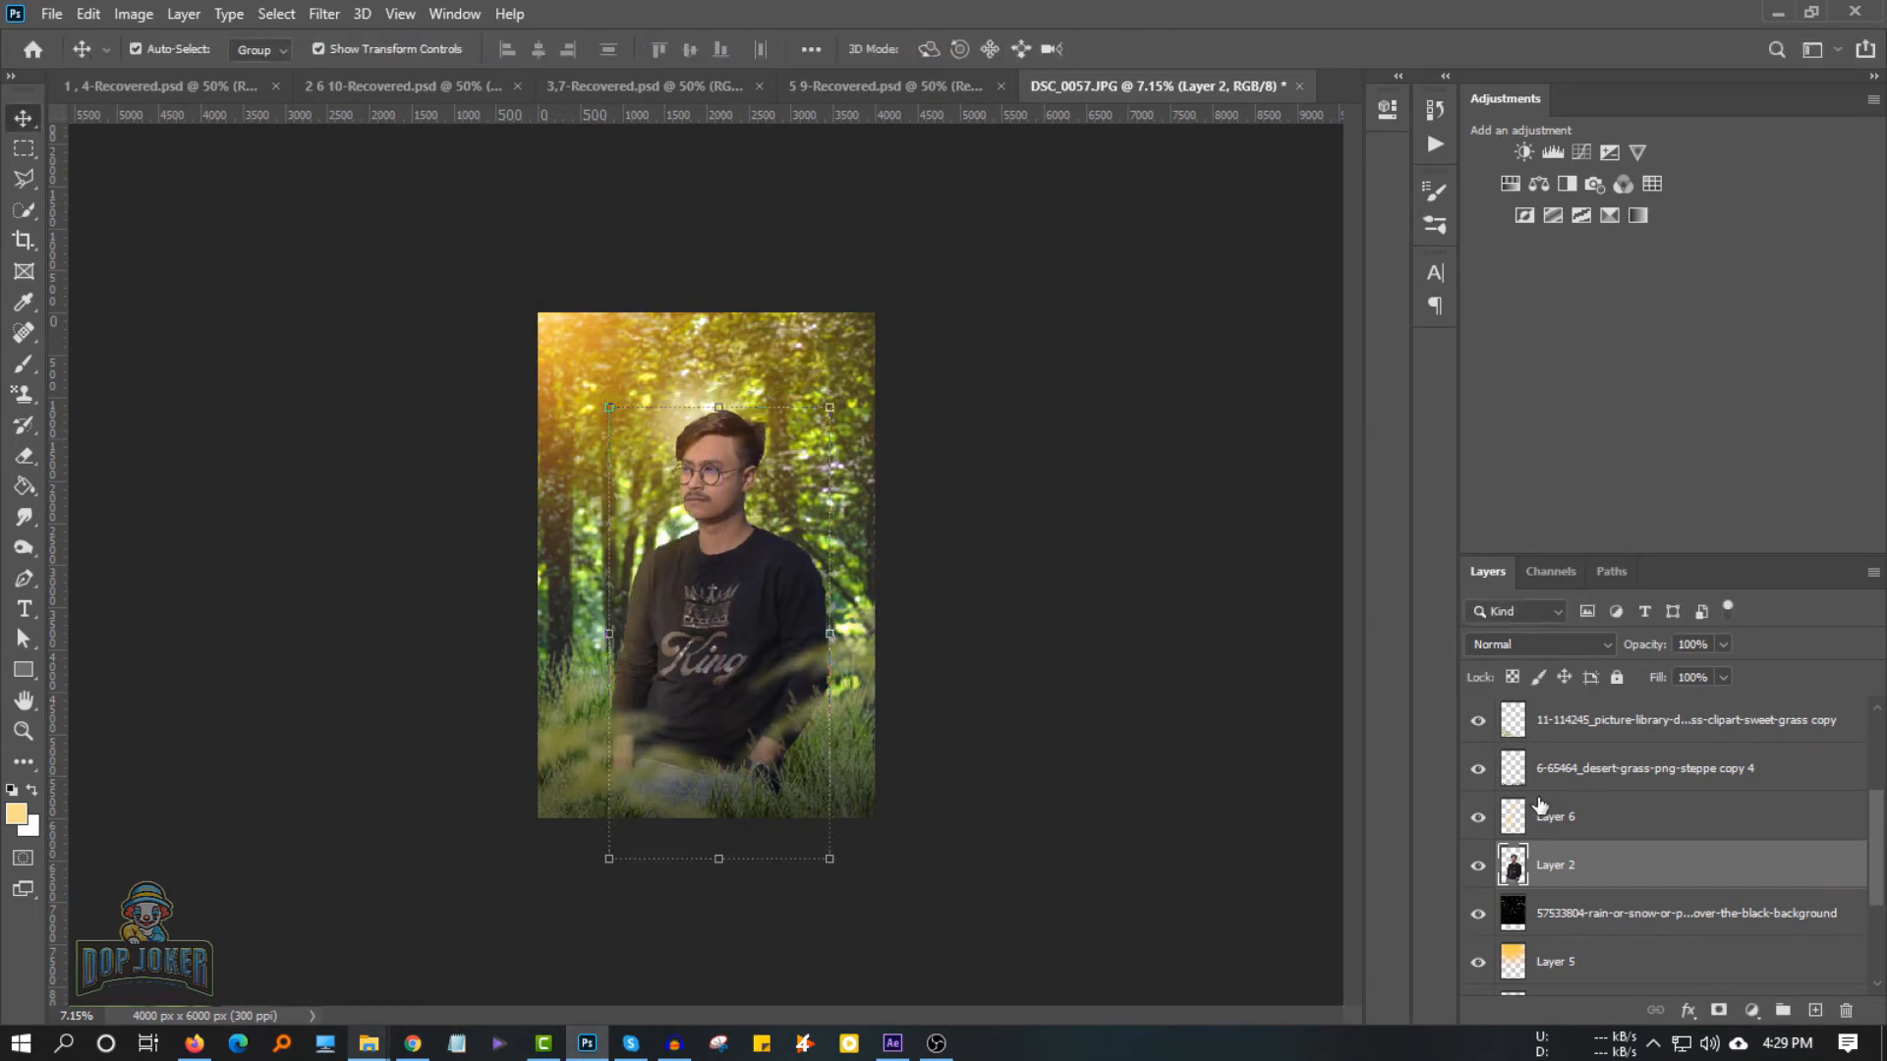
Merge the visible layers and, in the Camera Raw Filter, set Temperature -9, Tint -13, Contrast +39, Highlights +6 and Shadows -18
{"action": "key", "text": "ctrl+shift+e"}
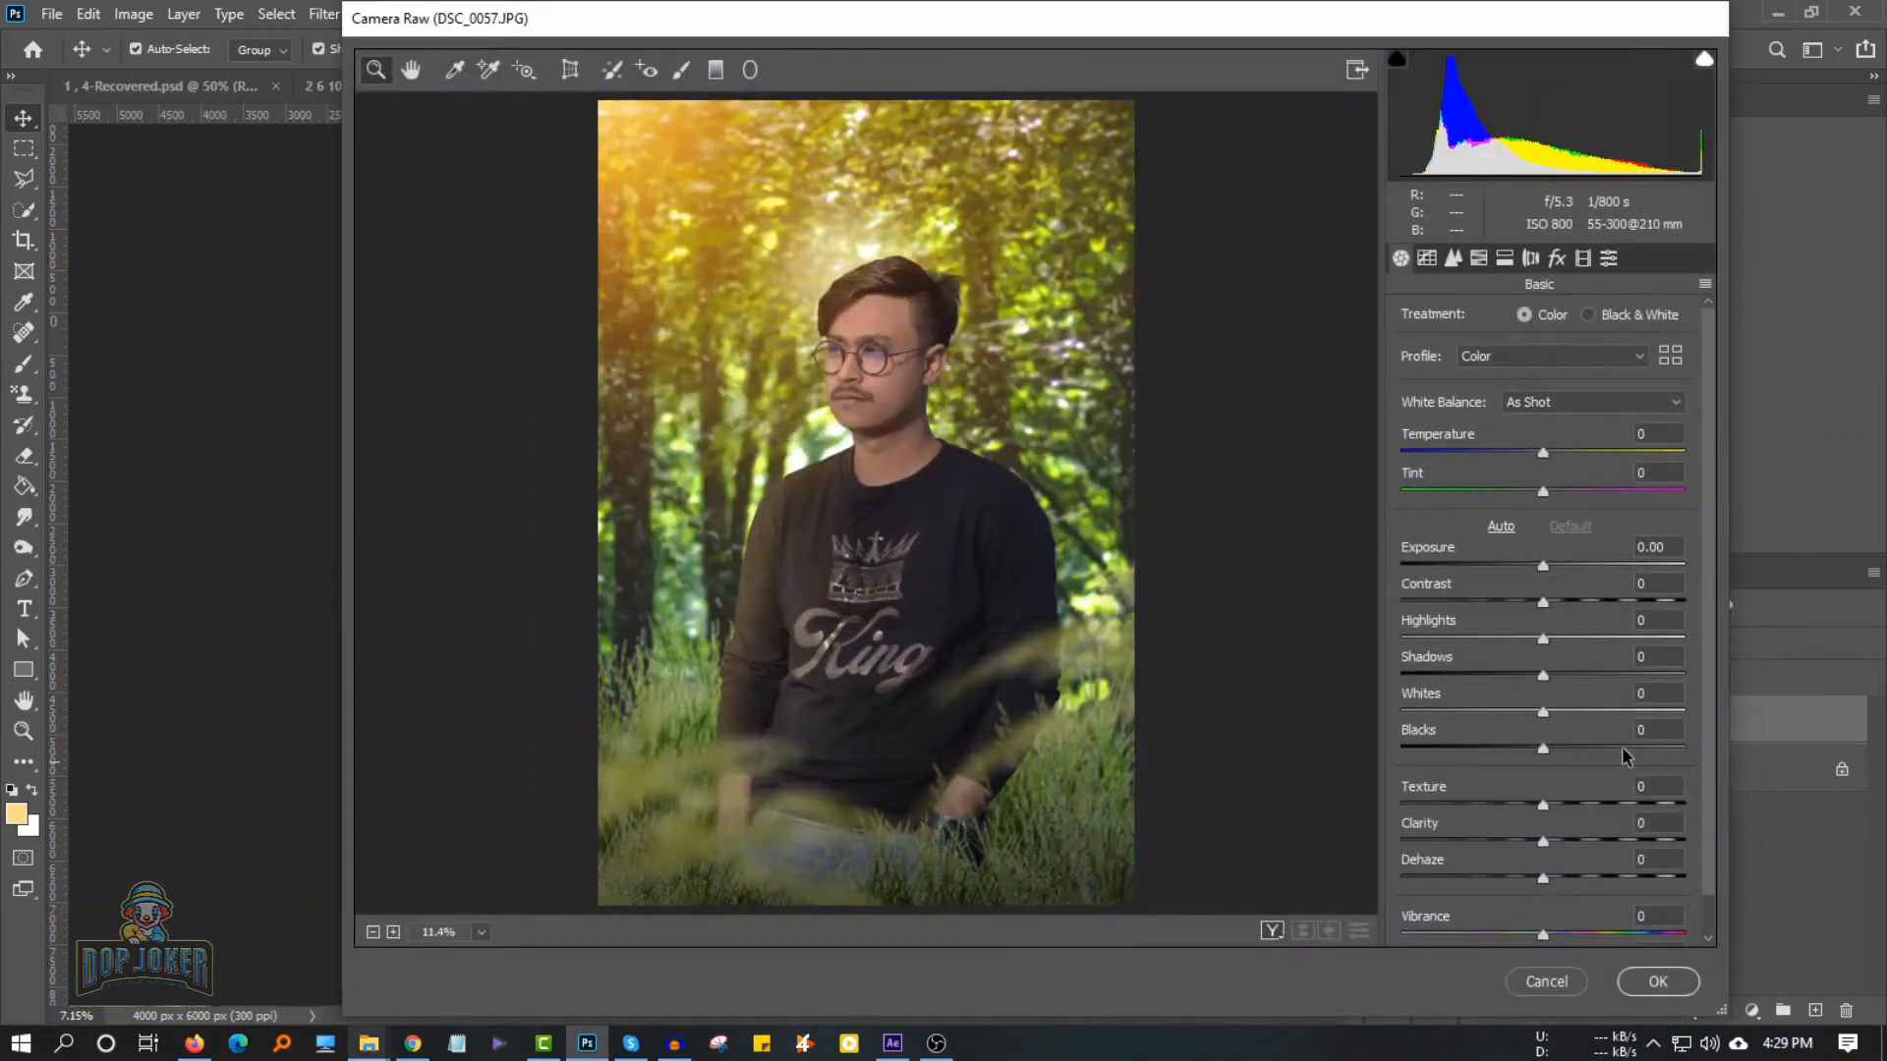
{"action": "left_click_drag", "start_coordinate": [1543, 455], "coordinate": [1520, 501]}
{"action": "left_click_drag", "start_coordinate": [1542, 602], "coordinate": [1516, 676]}
{"action": "left_click_drag", "start_coordinate": [1499, 639], "coordinate": [1551, 639]}
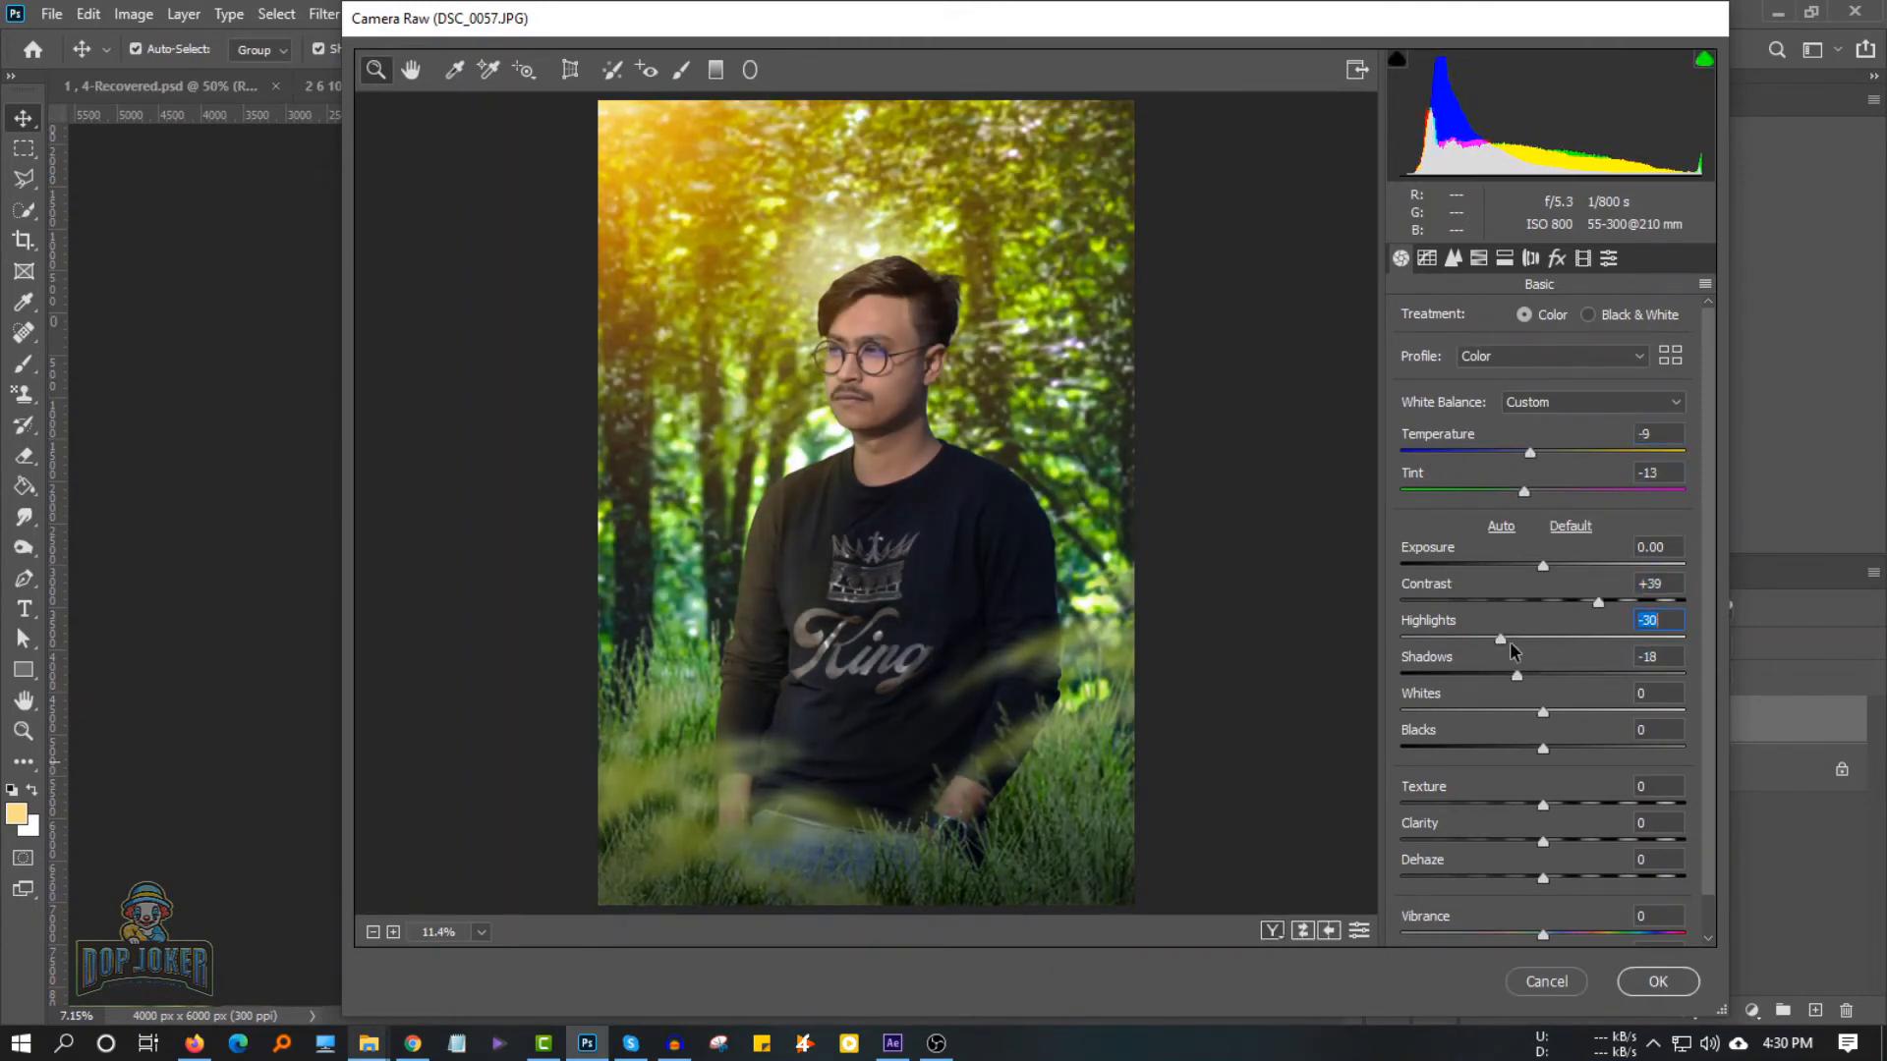
Set Whites to +11, Blacks -8, Texture +20, Clarity -28, Dehaze +8, Vibrance +20 and Saturation -8
{"action": "left_click_drag", "start_coordinate": [1543, 712], "coordinate": [1571, 804]}
{"action": "left_click_drag", "start_coordinate": [1543, 877], "coordinate": [1528, 927]}
{"action": "scroll", "coordinate": [1555, 884], "scroll_direction": "down", "scroll_amount": 1}
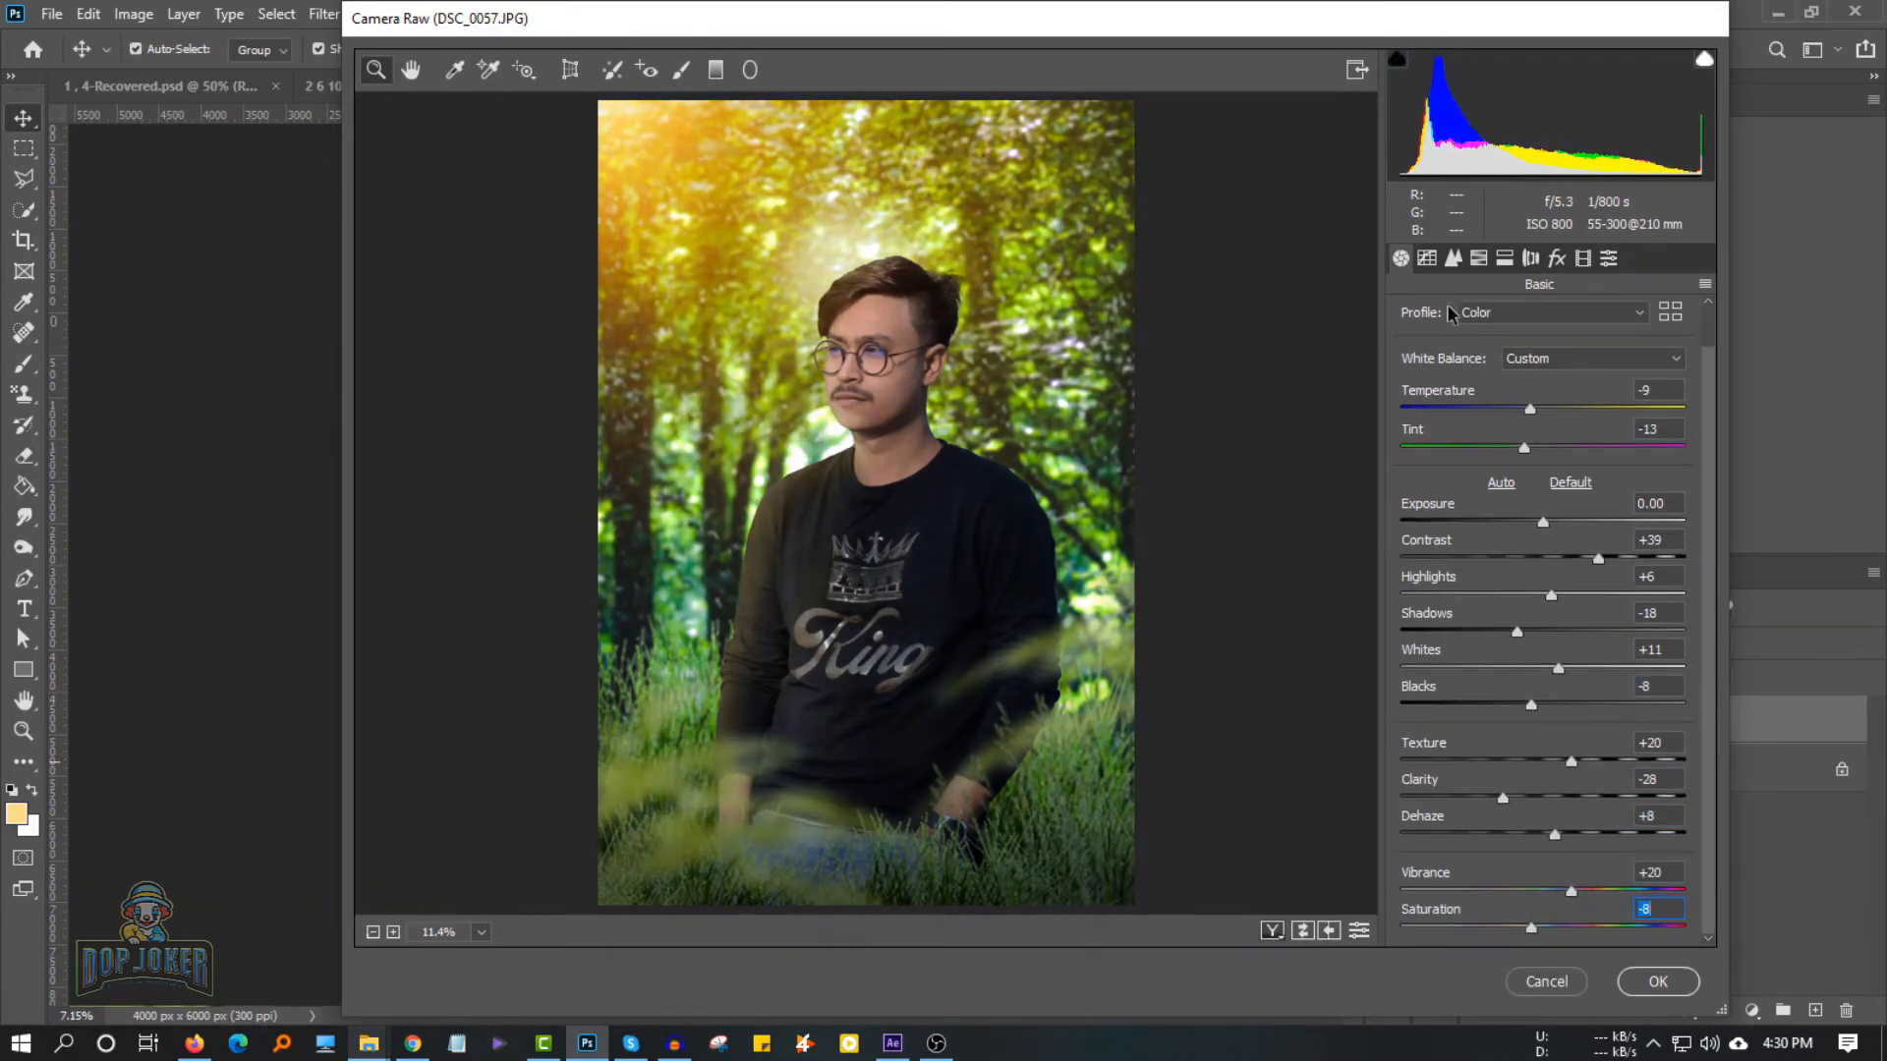
Shape the parametric tone curve with Highlights +10, Lights -16, Darks +18 and Shadows -31
{"action": "left_click", "coordinate": [1427, 257]}
{"action": "left_click_drag", "start_coordinate": [1549, 701], "coordinate": [1527, 737]}
{"action": "left_click_drag", "start_coordinate": [1550, 774], "coordinate": [1506, 811]}
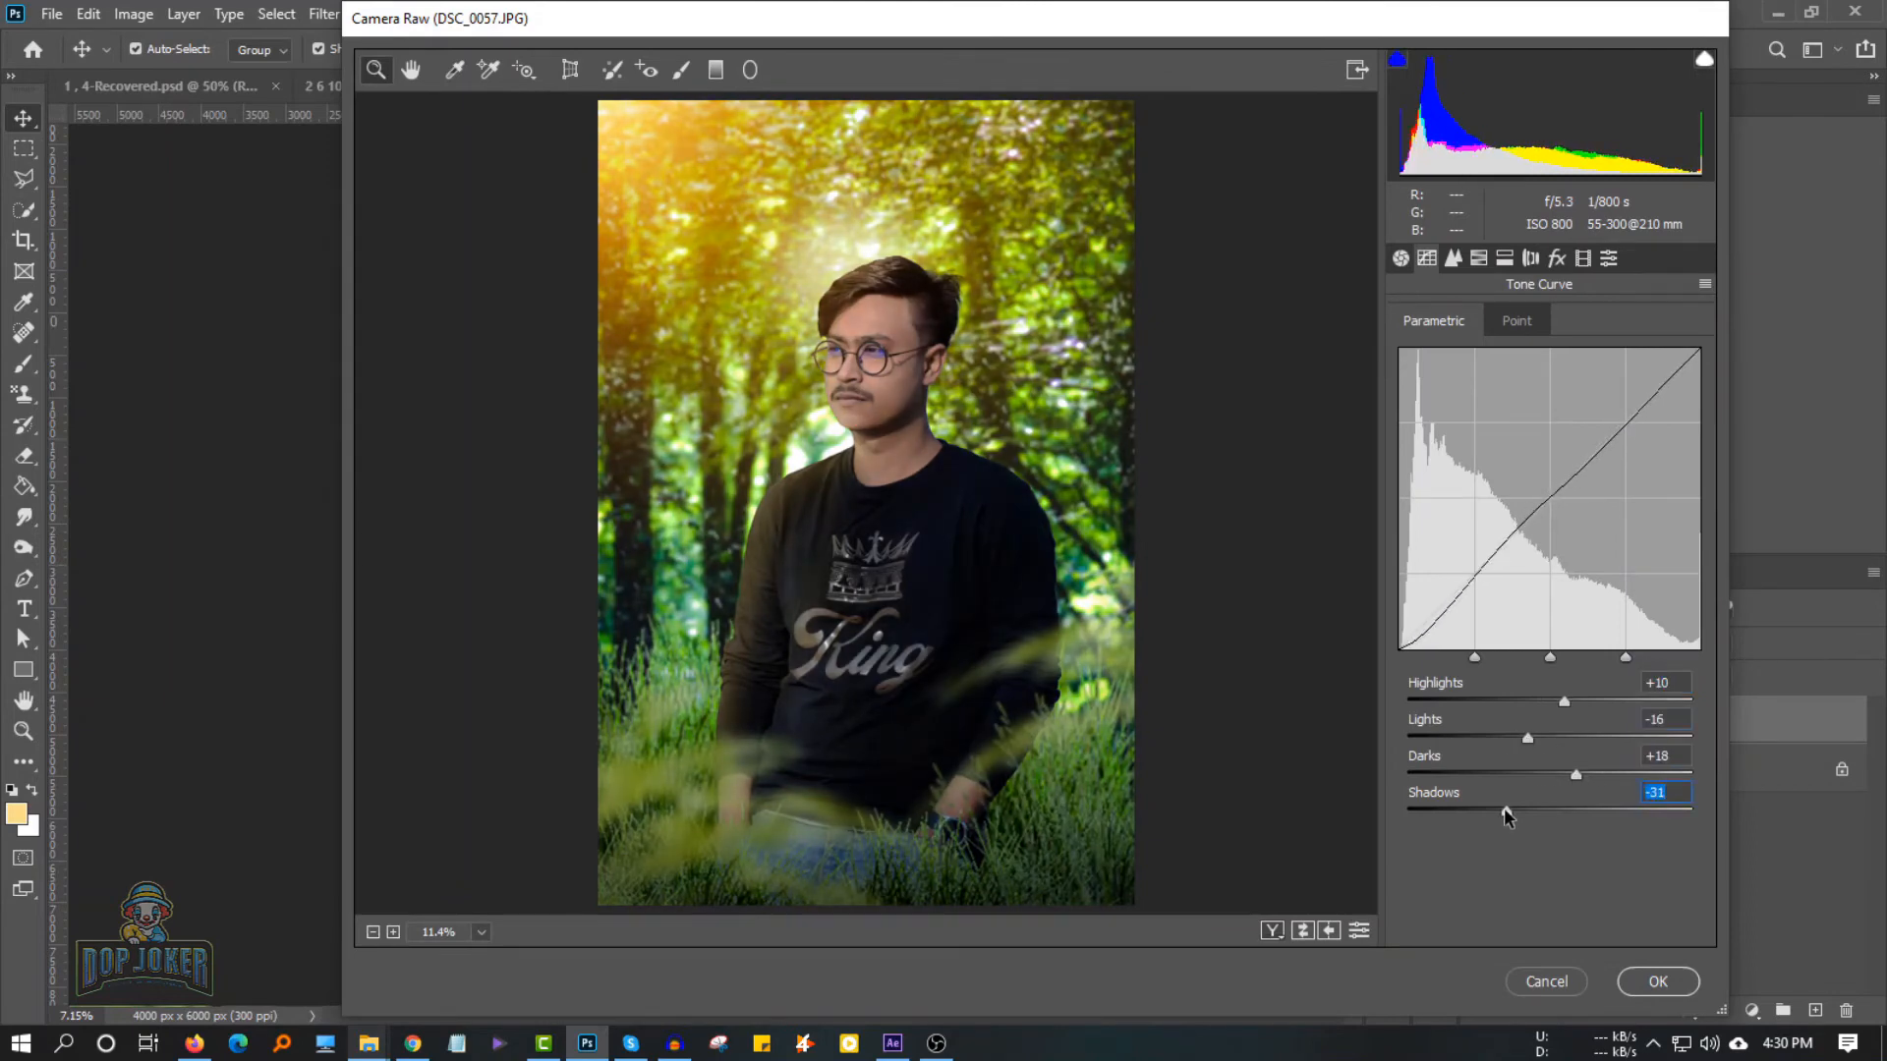
Reduce the photo's noise with Luminance 6, Luminance Contrast 10 and Color 11
{"action": "left_click", "coordinate": [1454, 257]}
{"action": "left_click_drag", "start_coordinate": [1436, 551], "coordinate": [1470, 553]}
{"action": "left_click_drag", "start_coordinate": [1408, 629], "coordinate": [1440, 667]}
{"action": "left_click", "coordinate": [1471, 552]}
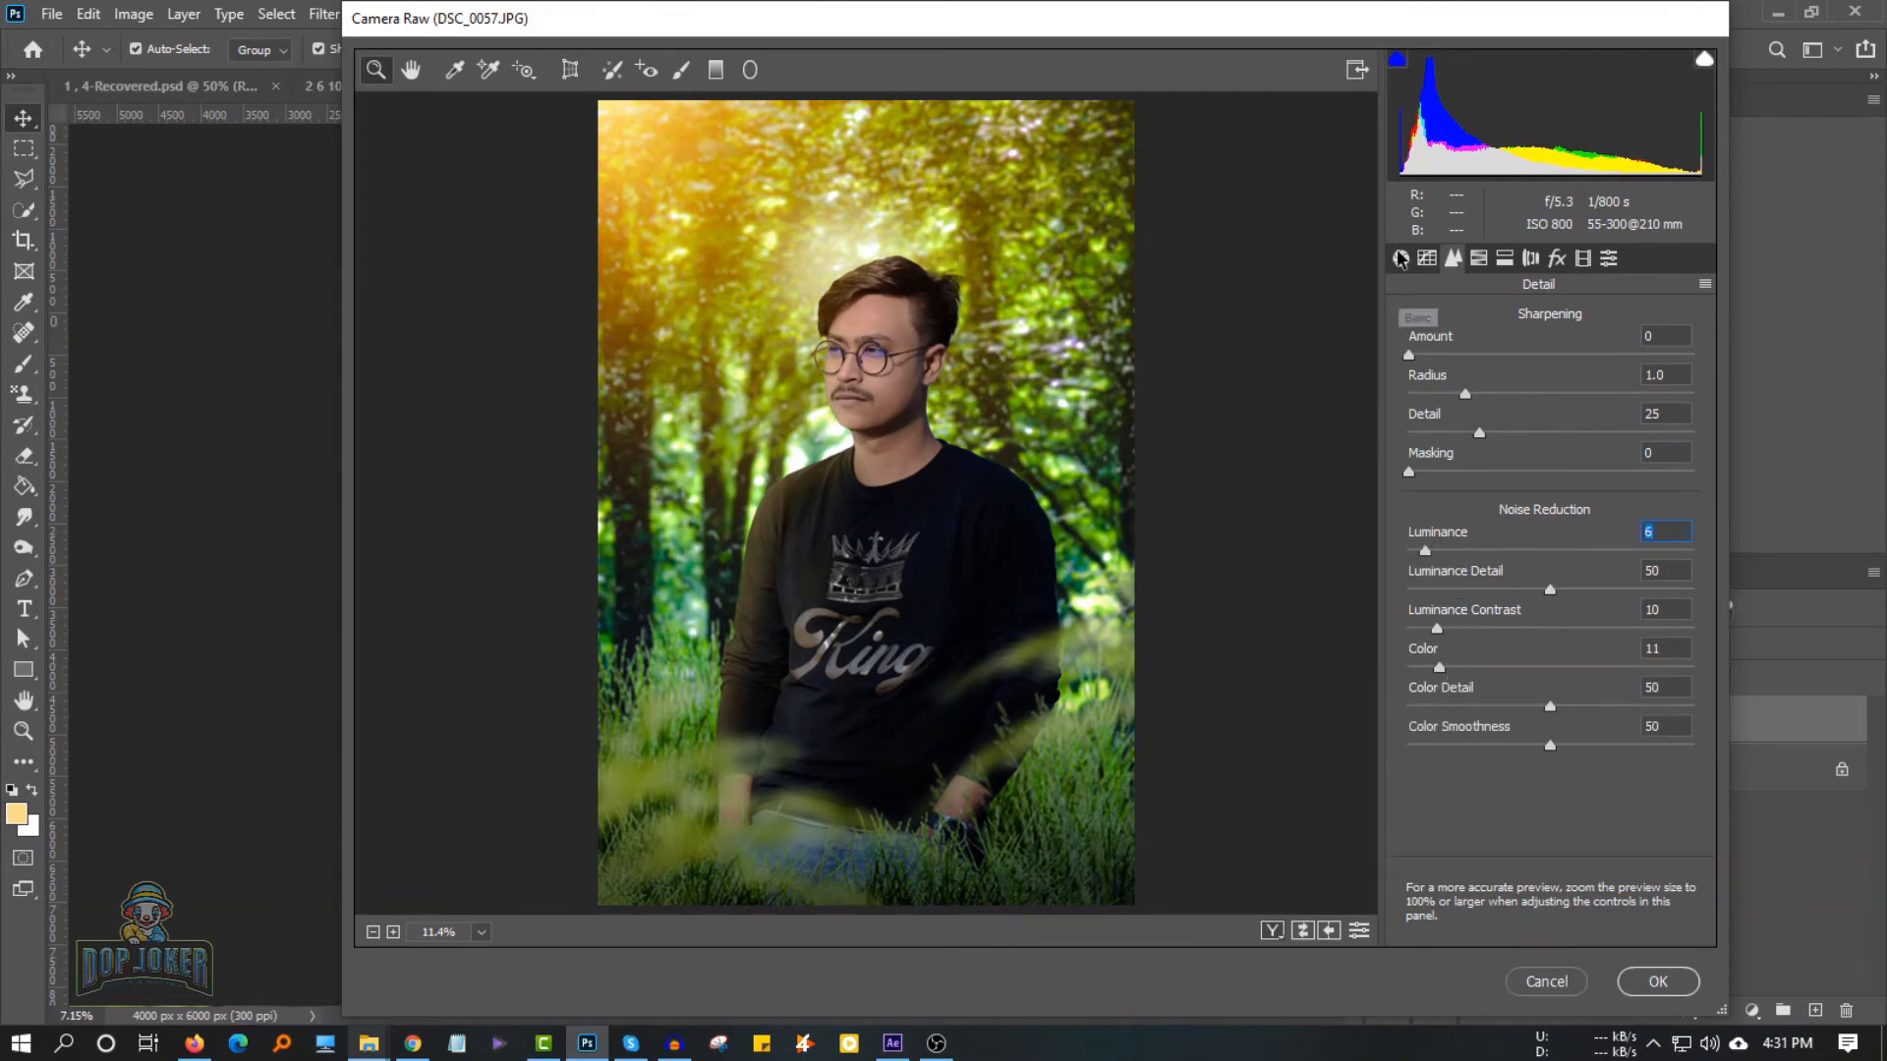
Raise Texture to +24 and Clarity to +28, and increase the luminance noise reduction
{"action": "left_click", "coordinate": [1400, 258]}
{"action": "left_click", "coordinate": [1618, 758]}
{"action": "mouse_move", "coordinate": [1503, 798]}
{"action": "left_mouse_down"}
{"action": "mouse_move", "coordinate": [1582, 798]}
{"action": "mouse_move", "coordinate": [1592, 761]}
{"action": "mouse_move", "coordinate": [1539, 763]}
{"action": "mouse_move", "coordinate": [1576, 767]}
{"action": "left_mouse_up"}
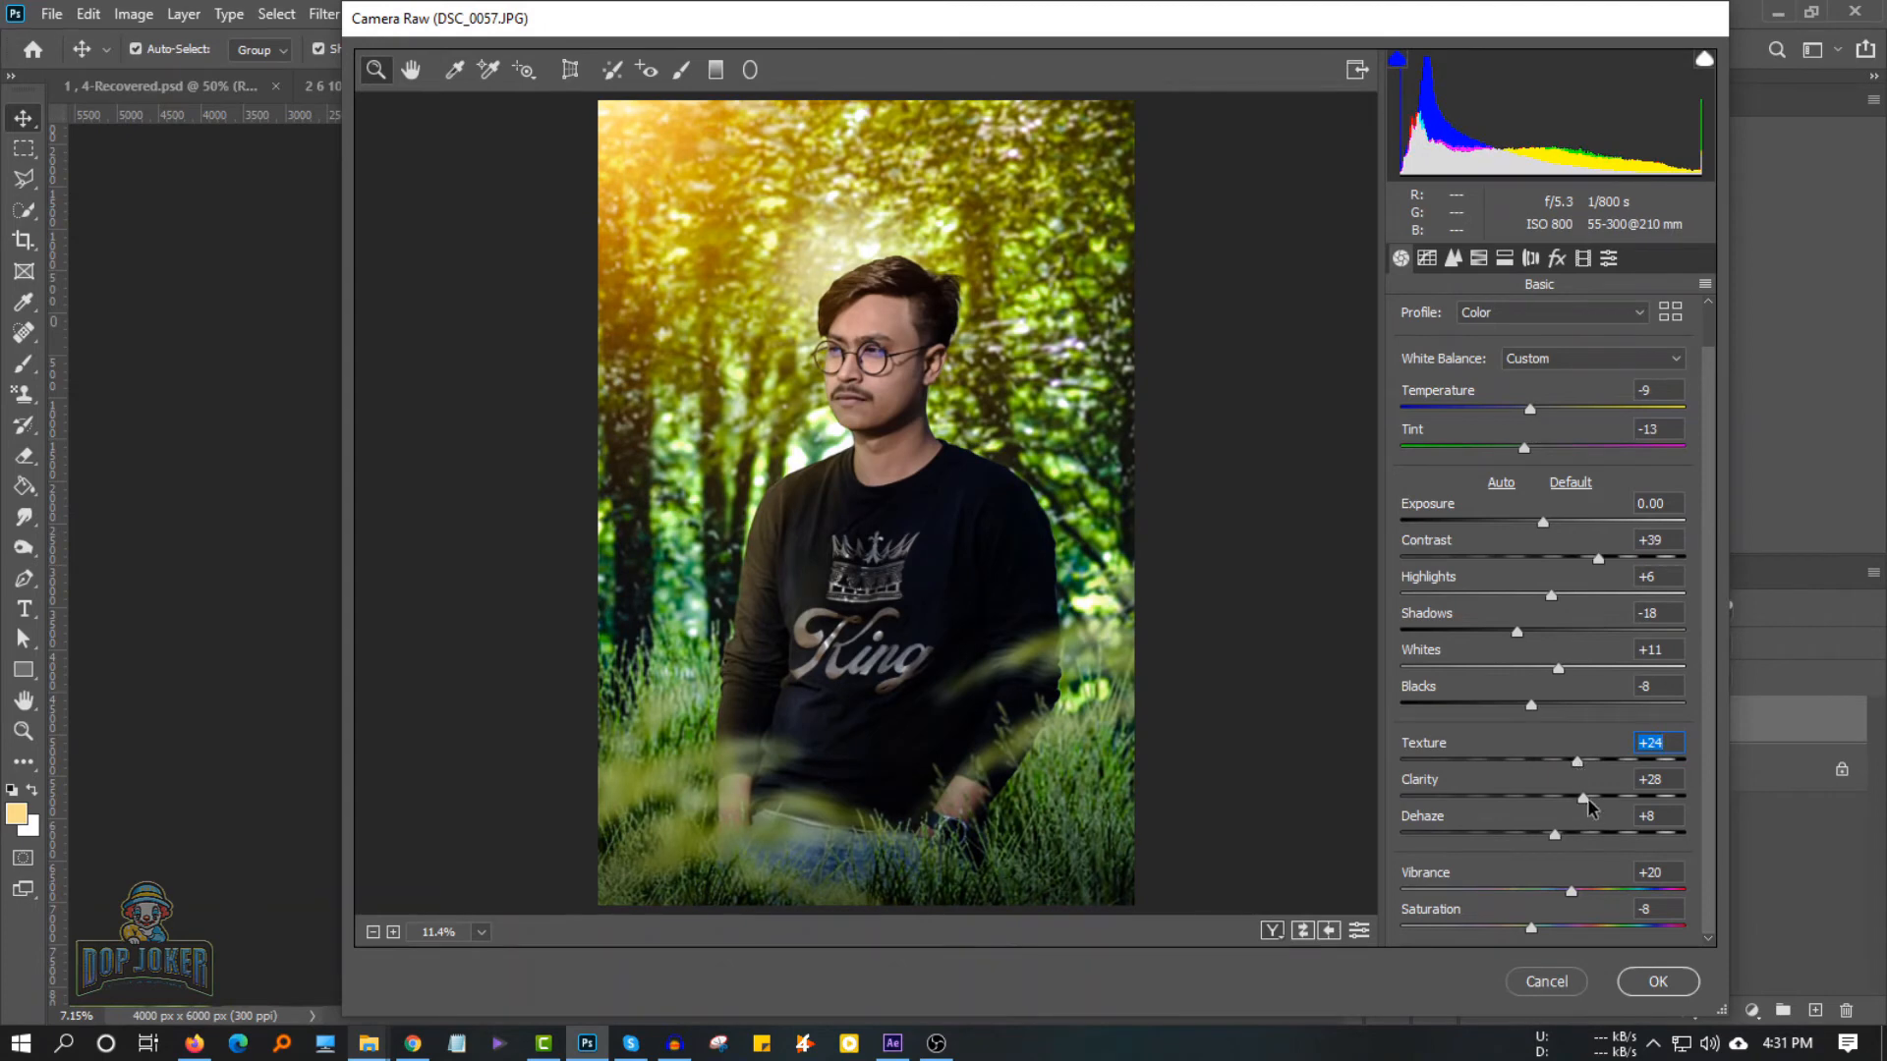
{"action": "left_click", "coordinate": [1584, 798]}
{"action": "left_click", "coordinate": [1453, 258]}
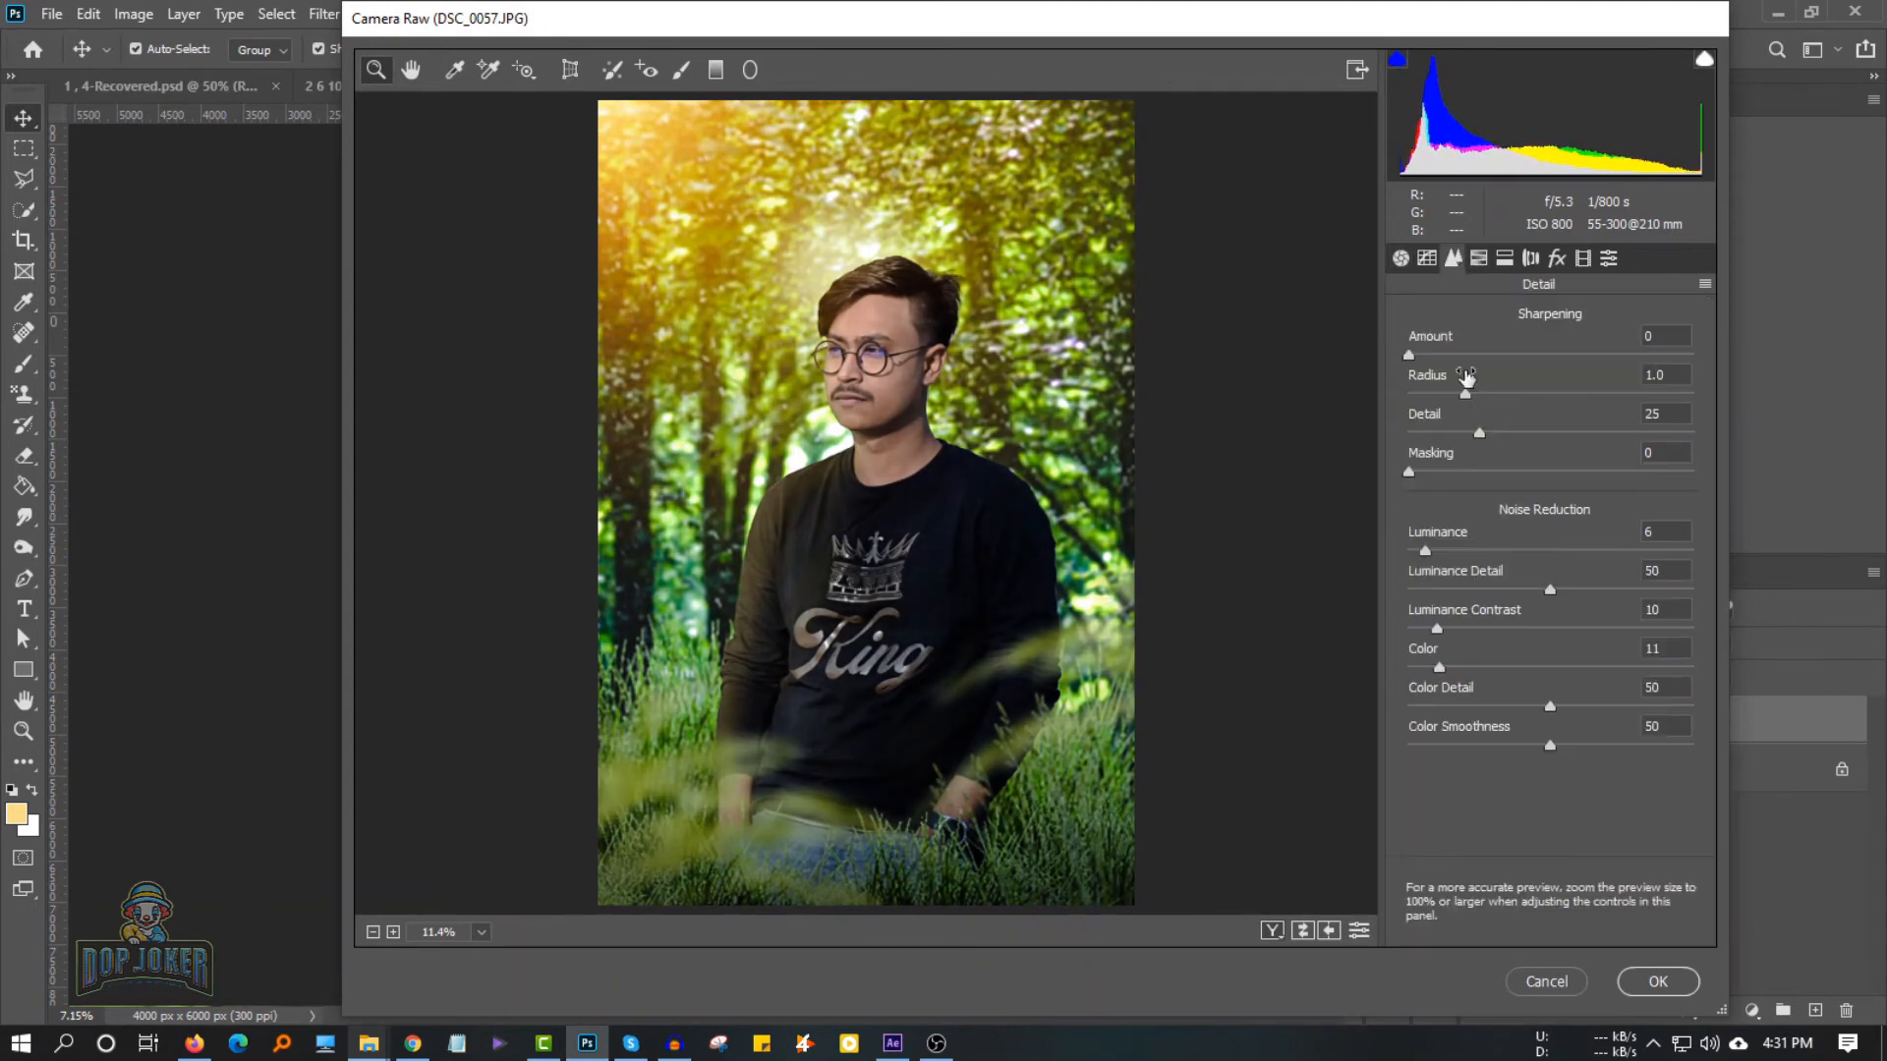
{"action": "left_click_drag", "start_coordinate": [1425, 553], "coordinate": [1452, 556]}
Set the HSL saturation to Reds +82, Oranges -9, Yellows -21, Greens -54, Aquas -100 and Blues -90
{"action": "left_click", "coordinate": [1478, 258]}
{"action": "left_click_drag", "start_coordinate": [1550, 406], "coordinate": [1665, 406]}
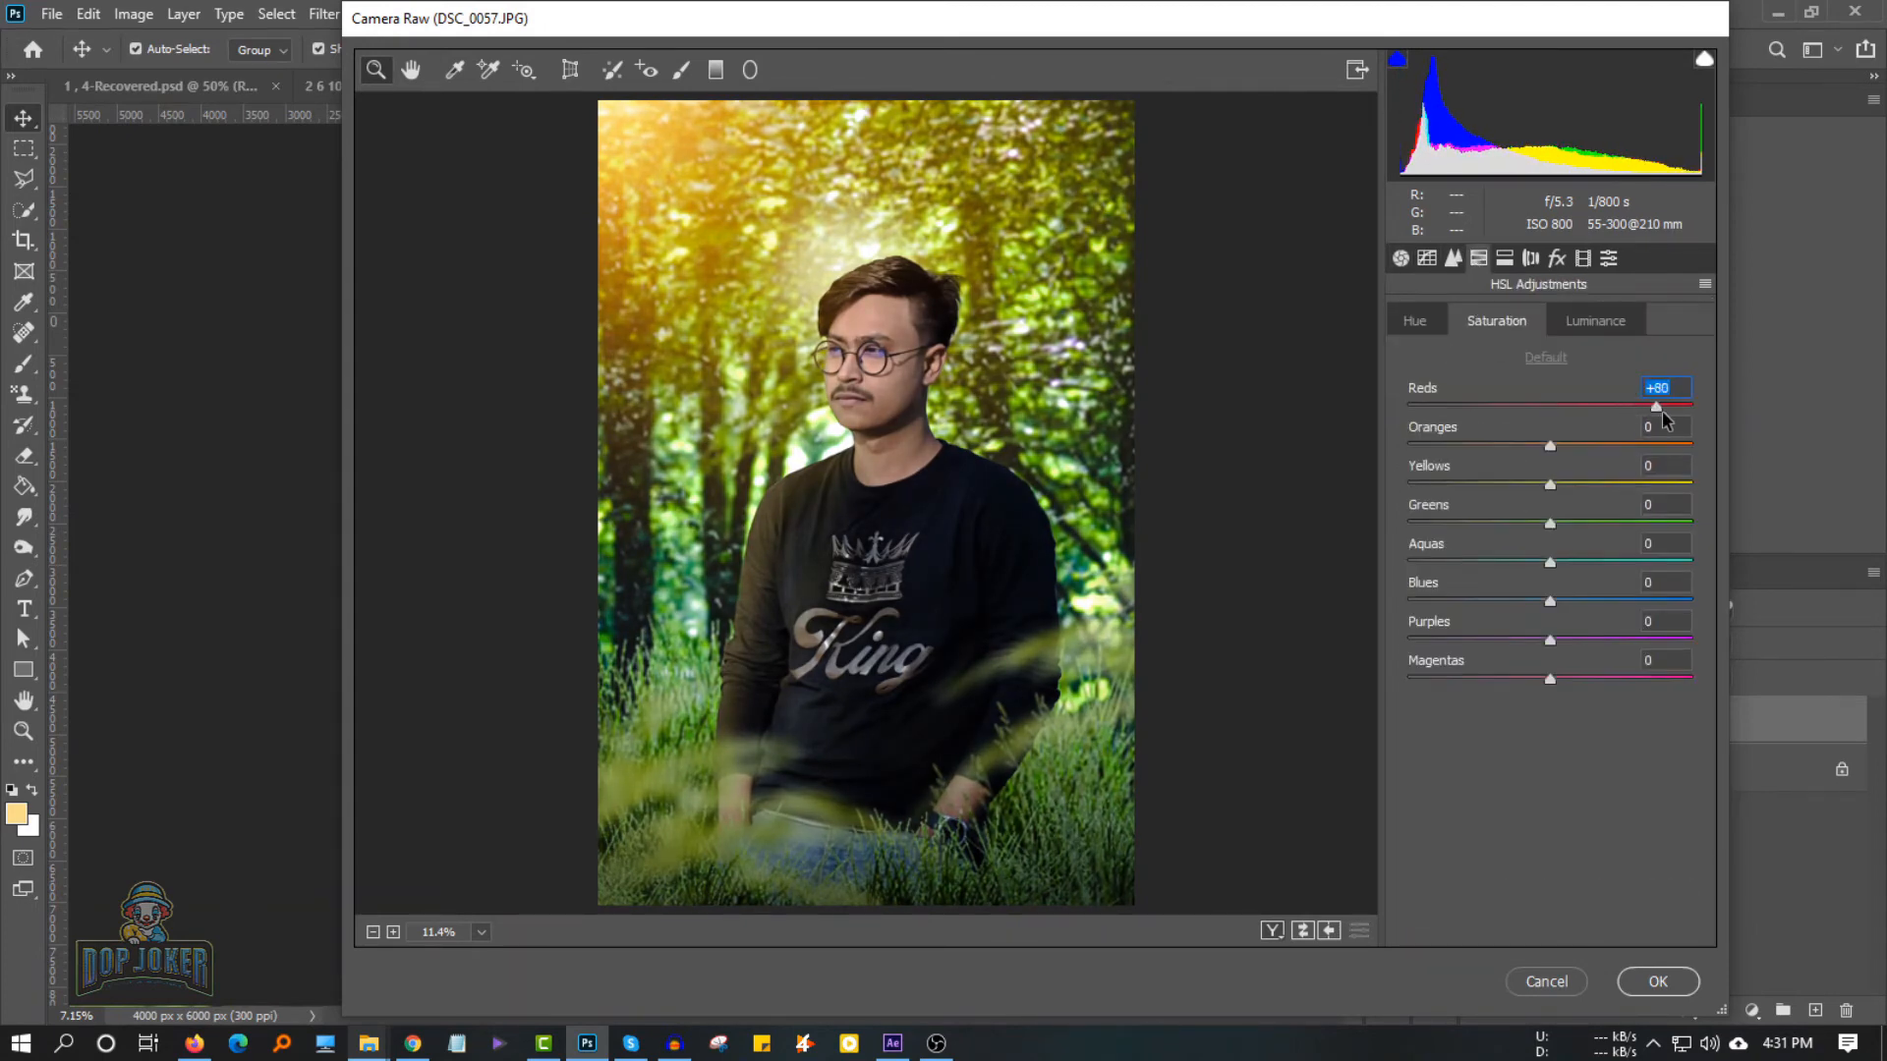
{"action": "left_click_drag", "start_coordinate": [1550, 445], "coordinate": [1473, 545]}
{"action": "left_click_drag", "start_coordinate": [1550, 562], "coordinate": [1408, 562]}
{"action": "left_click_drag", "start_coordinate": [1550, 602], "coordinate": [1422, 601]}
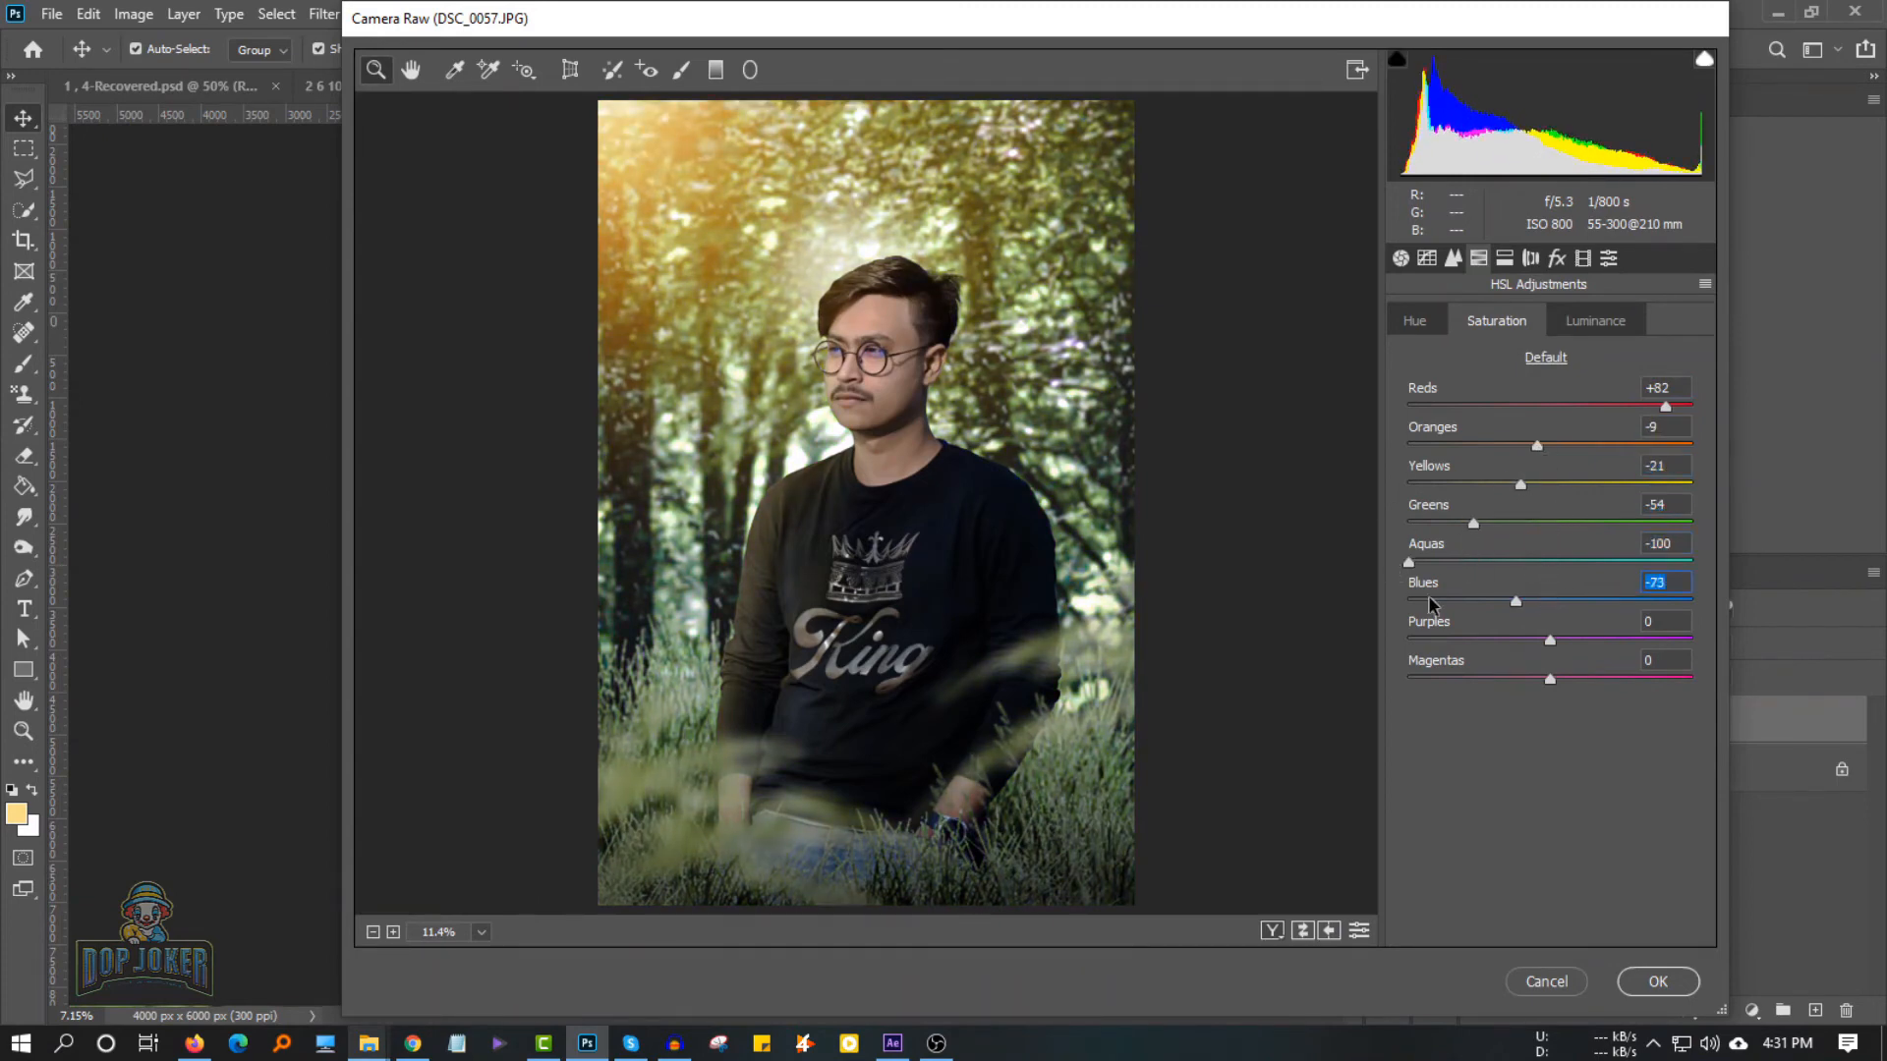
Lower the saturation of Purples and Greens to -100 and Magentas to -93
{"action": "left_click_drag", "start_coordinate": [1550, 640], "coordinate": [1408, 640]}
{"action": "left_click_drag", "start_coordinate": [1549, 679], "coordinate": [1418, 679]}
{"action": "left_click_drag", "start_coordinate": [1473, 522], "coordinate": [1376, 528]}
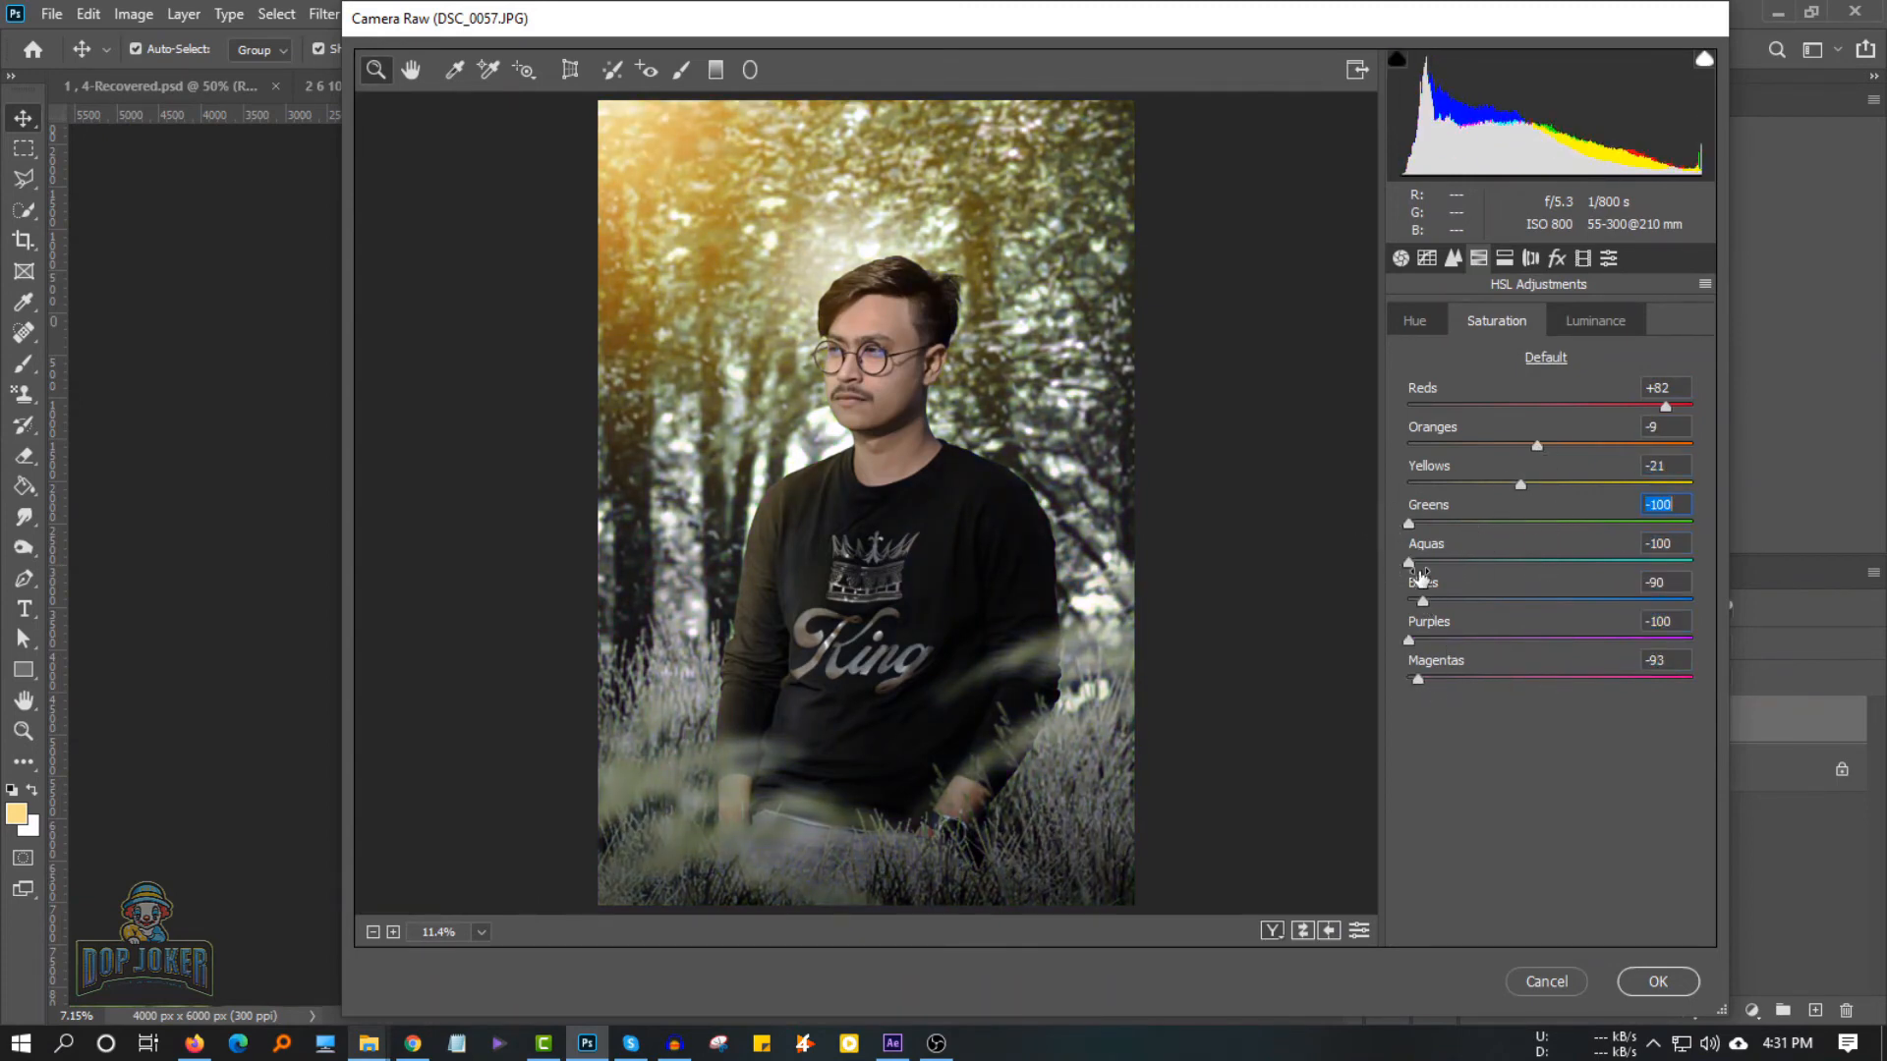
Rebalance the saturation to Yellows -33, Greens -29, Aquas +8, Blues -100 and Purples +51
{"action": "left_click_drag", "start_coordinate": [1520, 482], "coordinate": [1702, 565]}
{"action": "left_click_drag", "start_coordinate": [1587, 602], "coordinate": [1622, 640]}
{"action": "left_click_drag", "start_coordinate": [1691, 562], "coordinate": [1560, 562]}
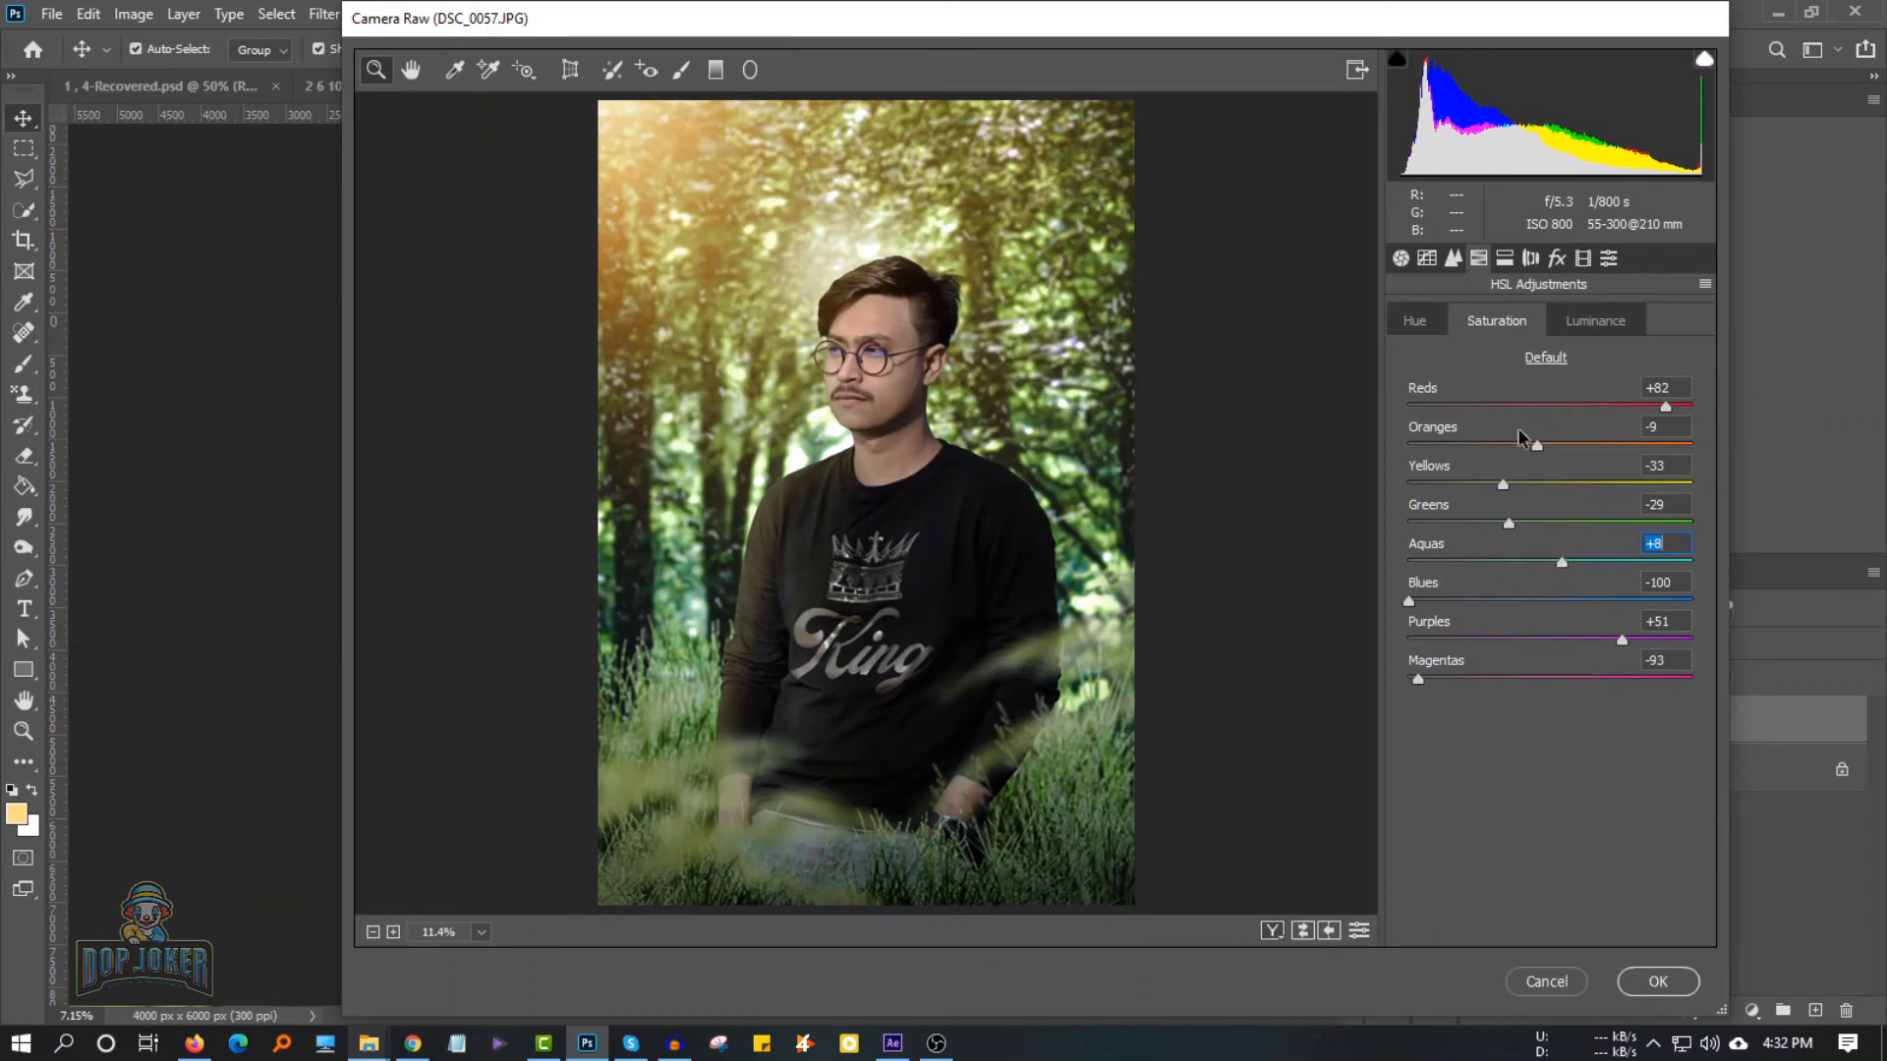
Add a post-crop vignette with Amount -10, Midpoint 33, Roundness -26, Feather 30 and Highlights 23
{"action": "left_click", "coordinate": [1503, 258]}
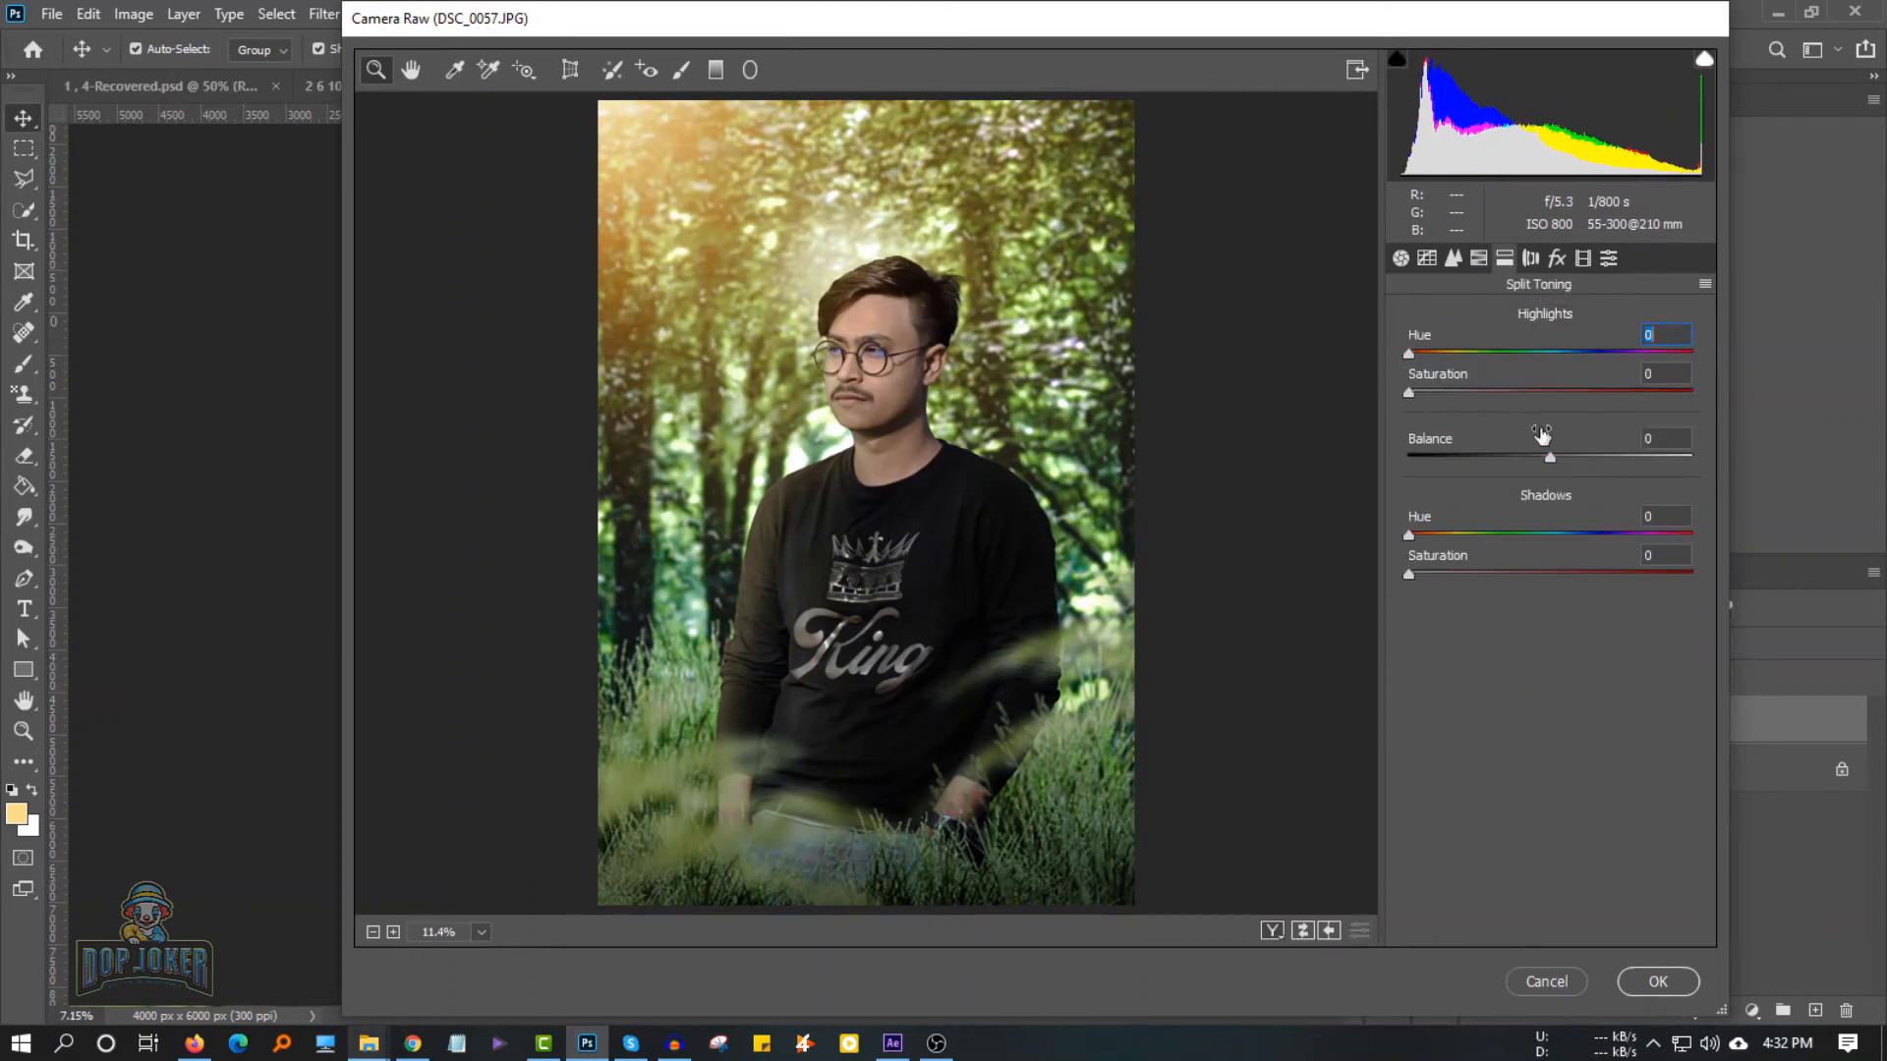
{"action": "left_click", "coordinate": [1557, 257]}
{"action": "mouse_move", "coordinate": [1408, 360]}
{"action": "left_mouse_down"}
{"action": "mouse_move", "coordinate": [1464, 360]}
{"action": "mouse_move", "coordinate": [1408, 360]}
{"action": "left_mouse_up"}
{"action": "left_click_drag", "start_coordinate": [1549, 564], "coordinate": [1513, 642]}
{"action": "left_click_drag", "start_coordinate": [1549, 682], "coordinate": [1493, 682]}
{"action": "left_click_drag", "start_coordinate": [1408, 722], "coordinate": [1472, 723]}
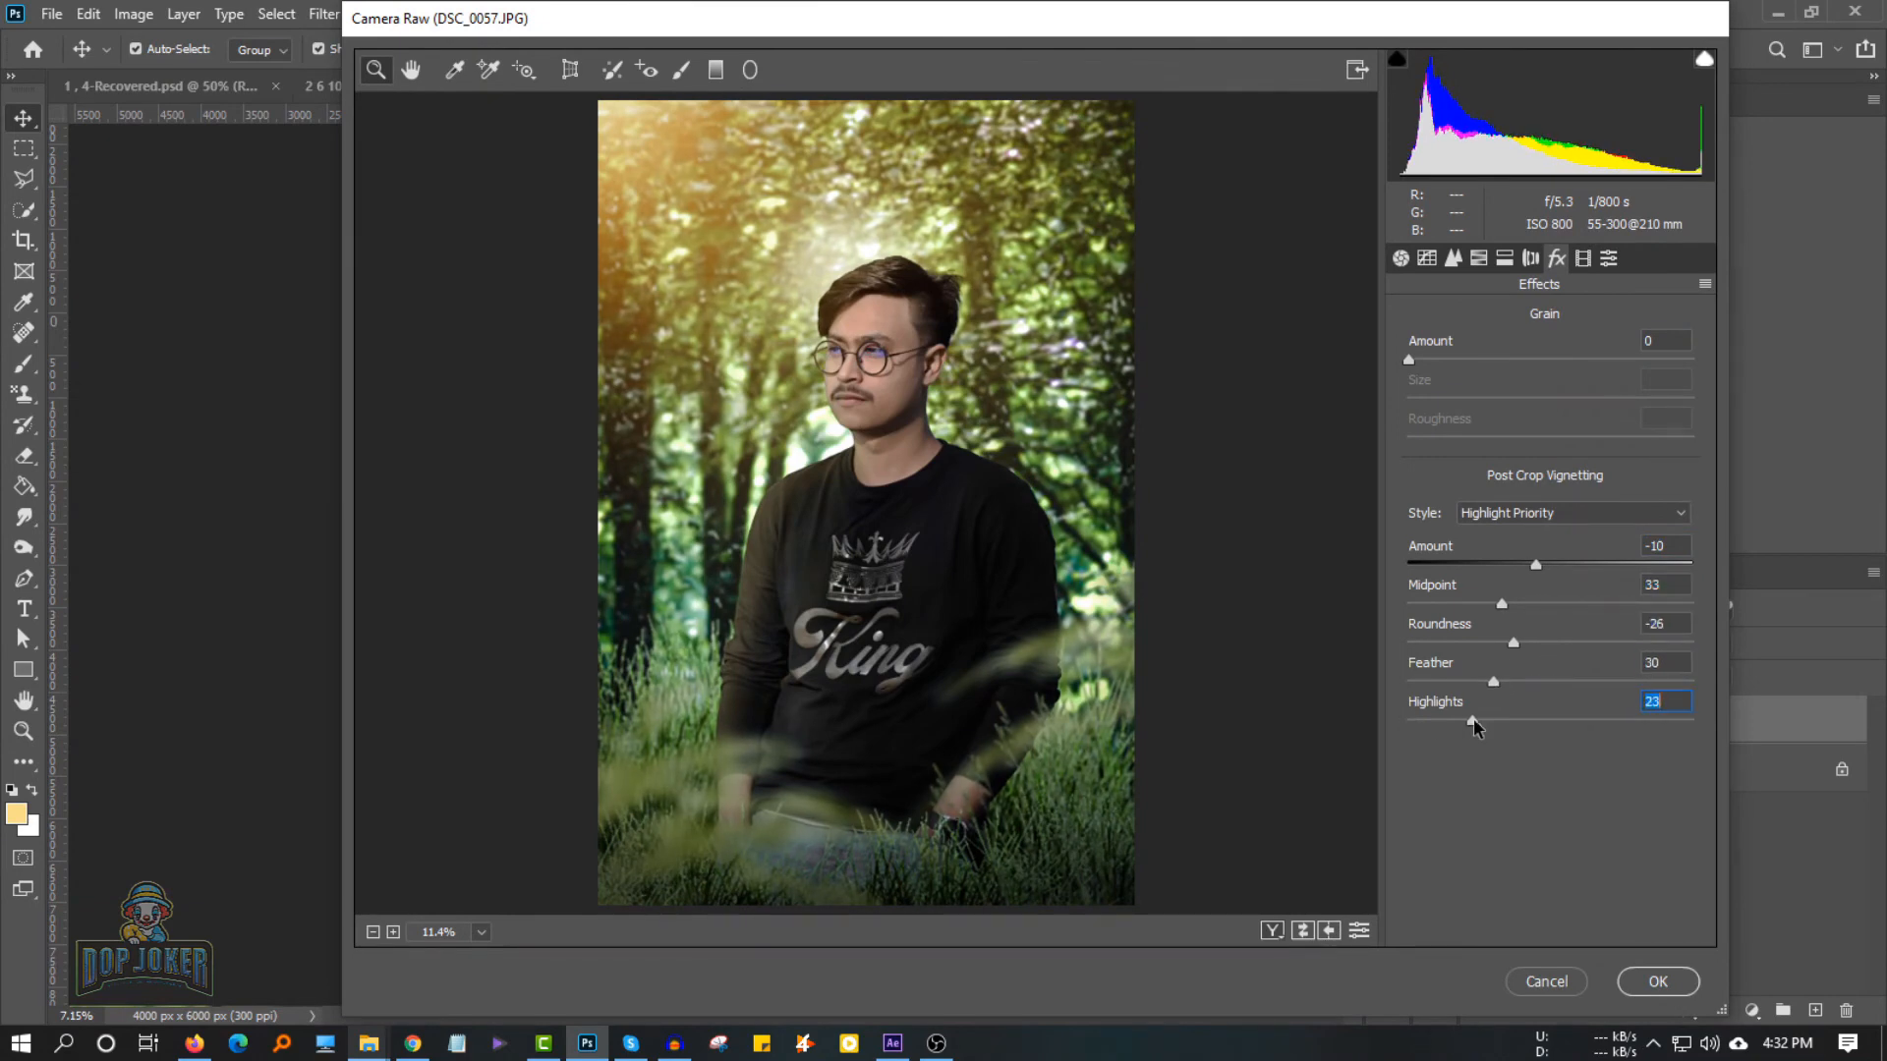
Preview the Camera Raw presets on the photo, from the Color group through the Vignetting group
{"action": "left_click", "coordinate": [1609, 258]}
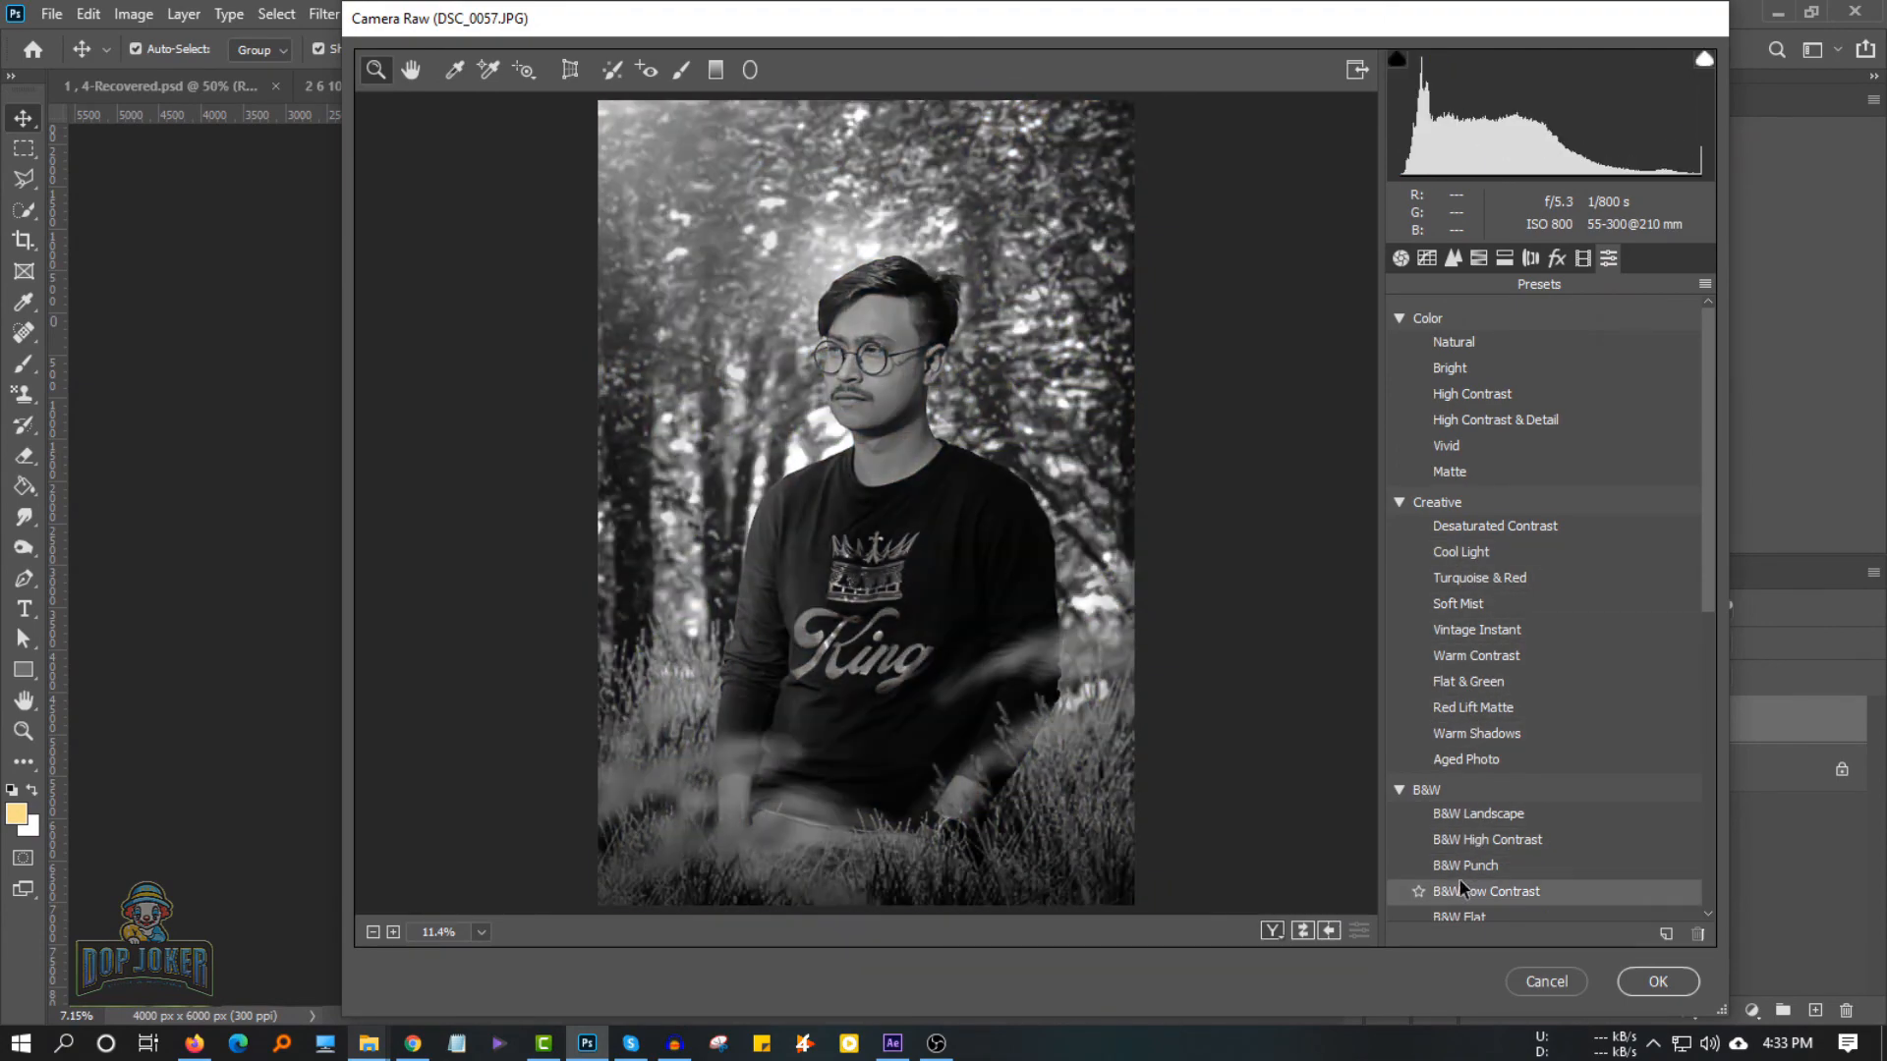
{"action": "scroll", "coordinate": [1460, 837], "scroll_direction": "down", "scroll_amount": 3}
{"action": "scroll", "coordinate": [1461, 865], "scroll_direction": "down", "scroll_amount": 4}
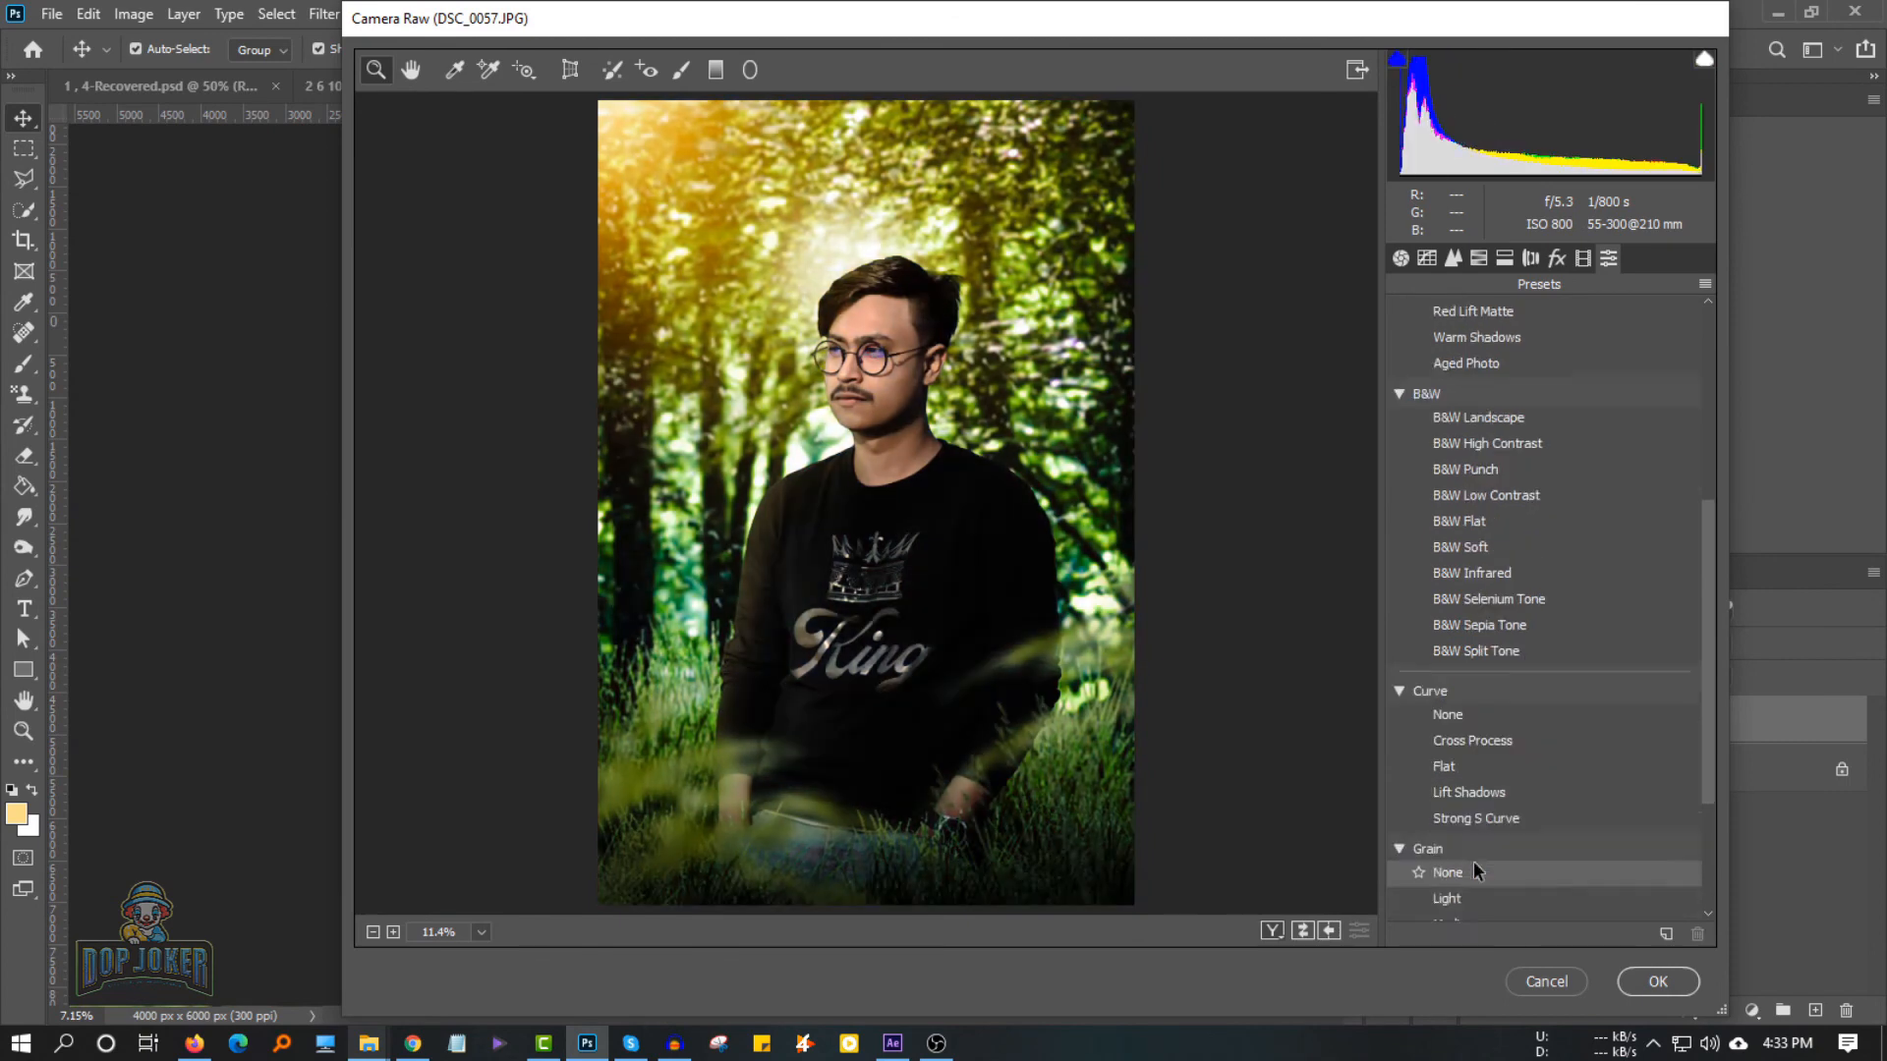
{"action": "scroll", "coordinate": [1468, 911], "scroll_direction": "down", "scroll_amount": 1}
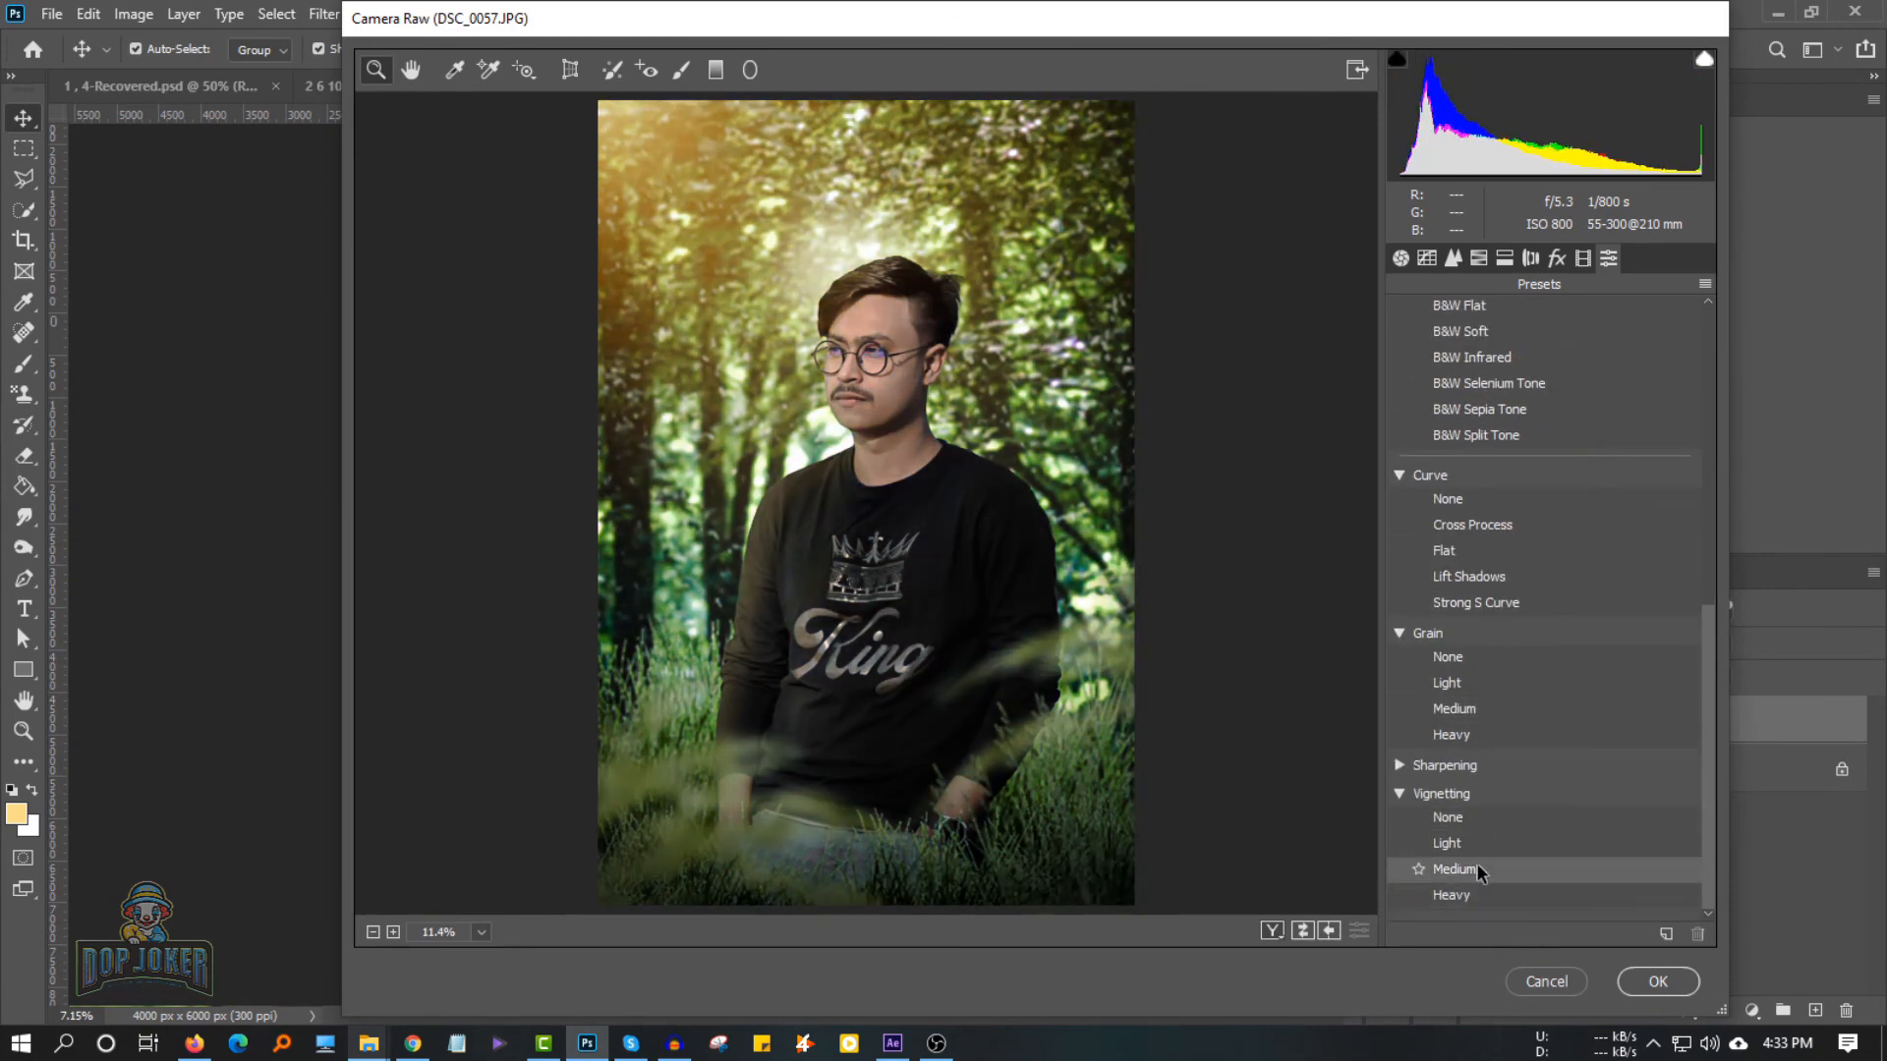
{"action": "scroll", "coordinate": [1559, 516], "scroll_direction": "up", "scroll_amount": 8}
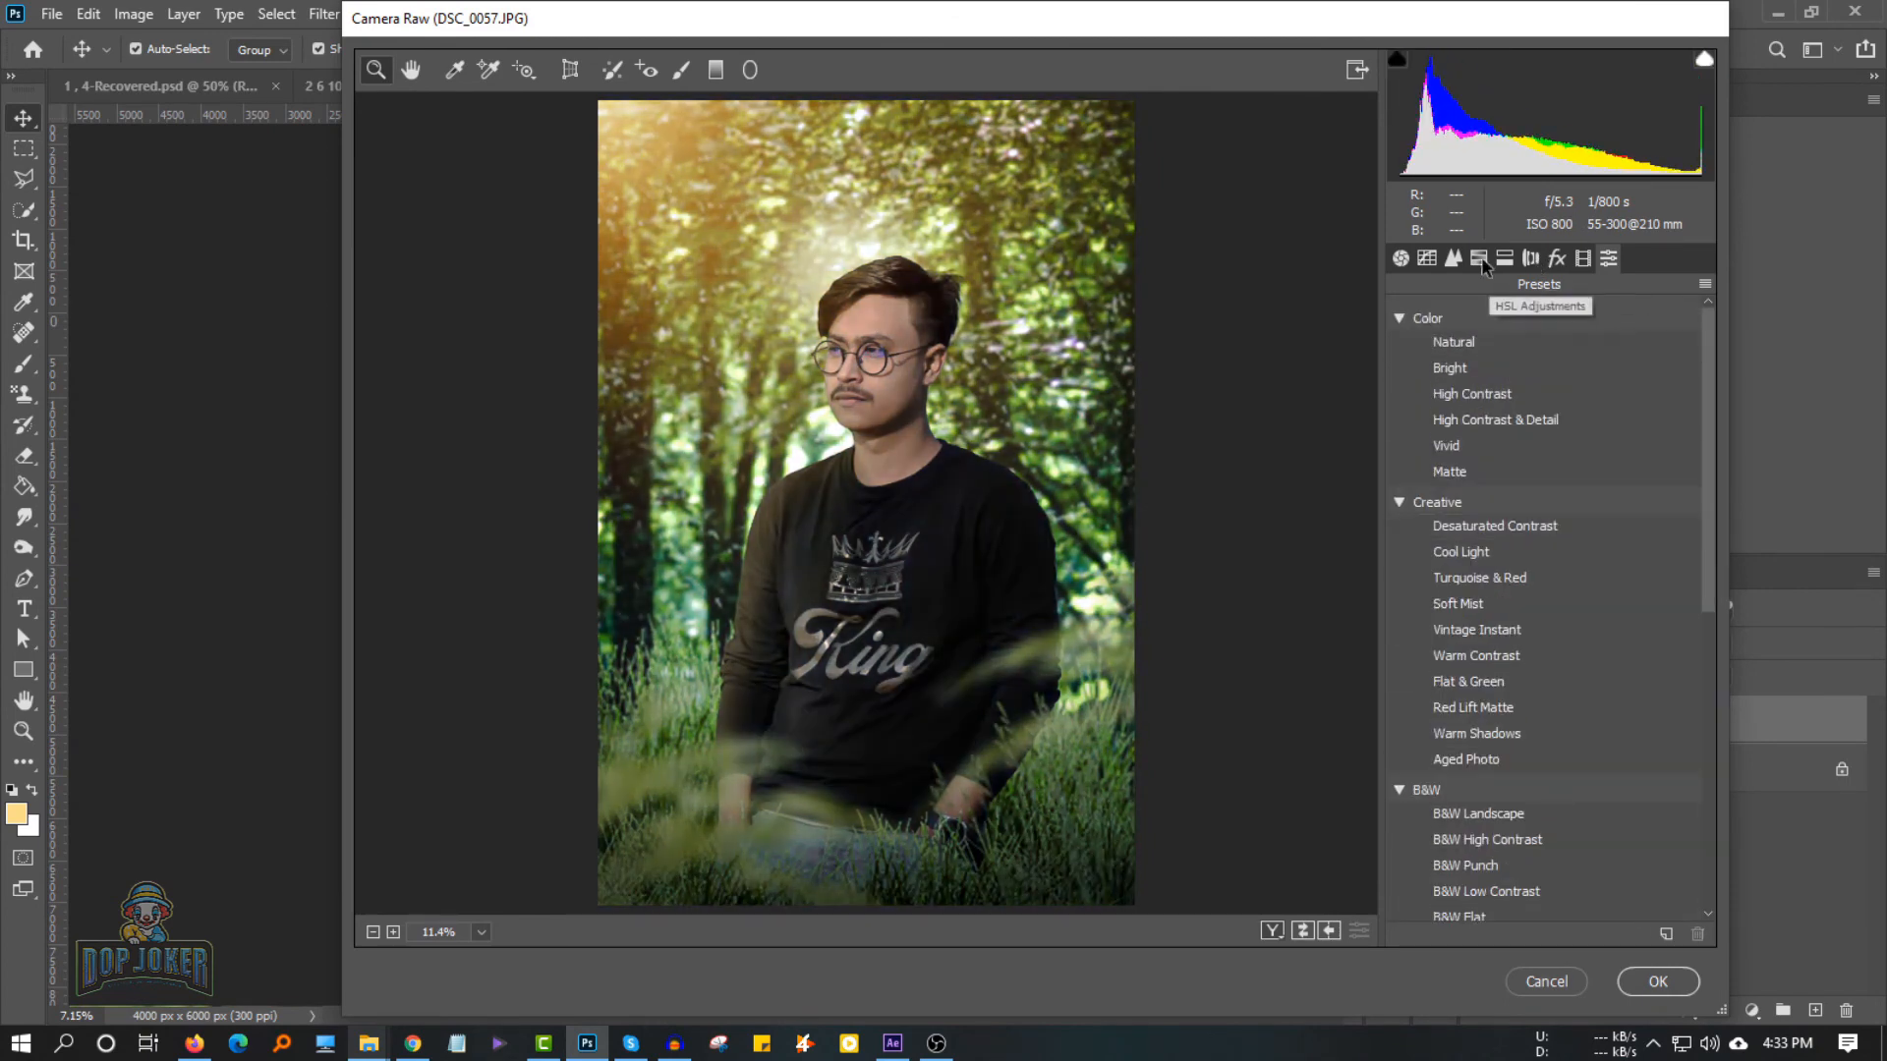
Set the saturation of Greens to -46, Aquas to -60 and Yellows to -53, and apply the Camera Raw Filter
{"action": "left_click", "coordinate": [1478, 258]}
{"action": "left_click", "coordinate": [1509, 522]}
{"action": "left_click_drag", "start_coordinate": [1510, 528], "coordinate": [1465, 562]}
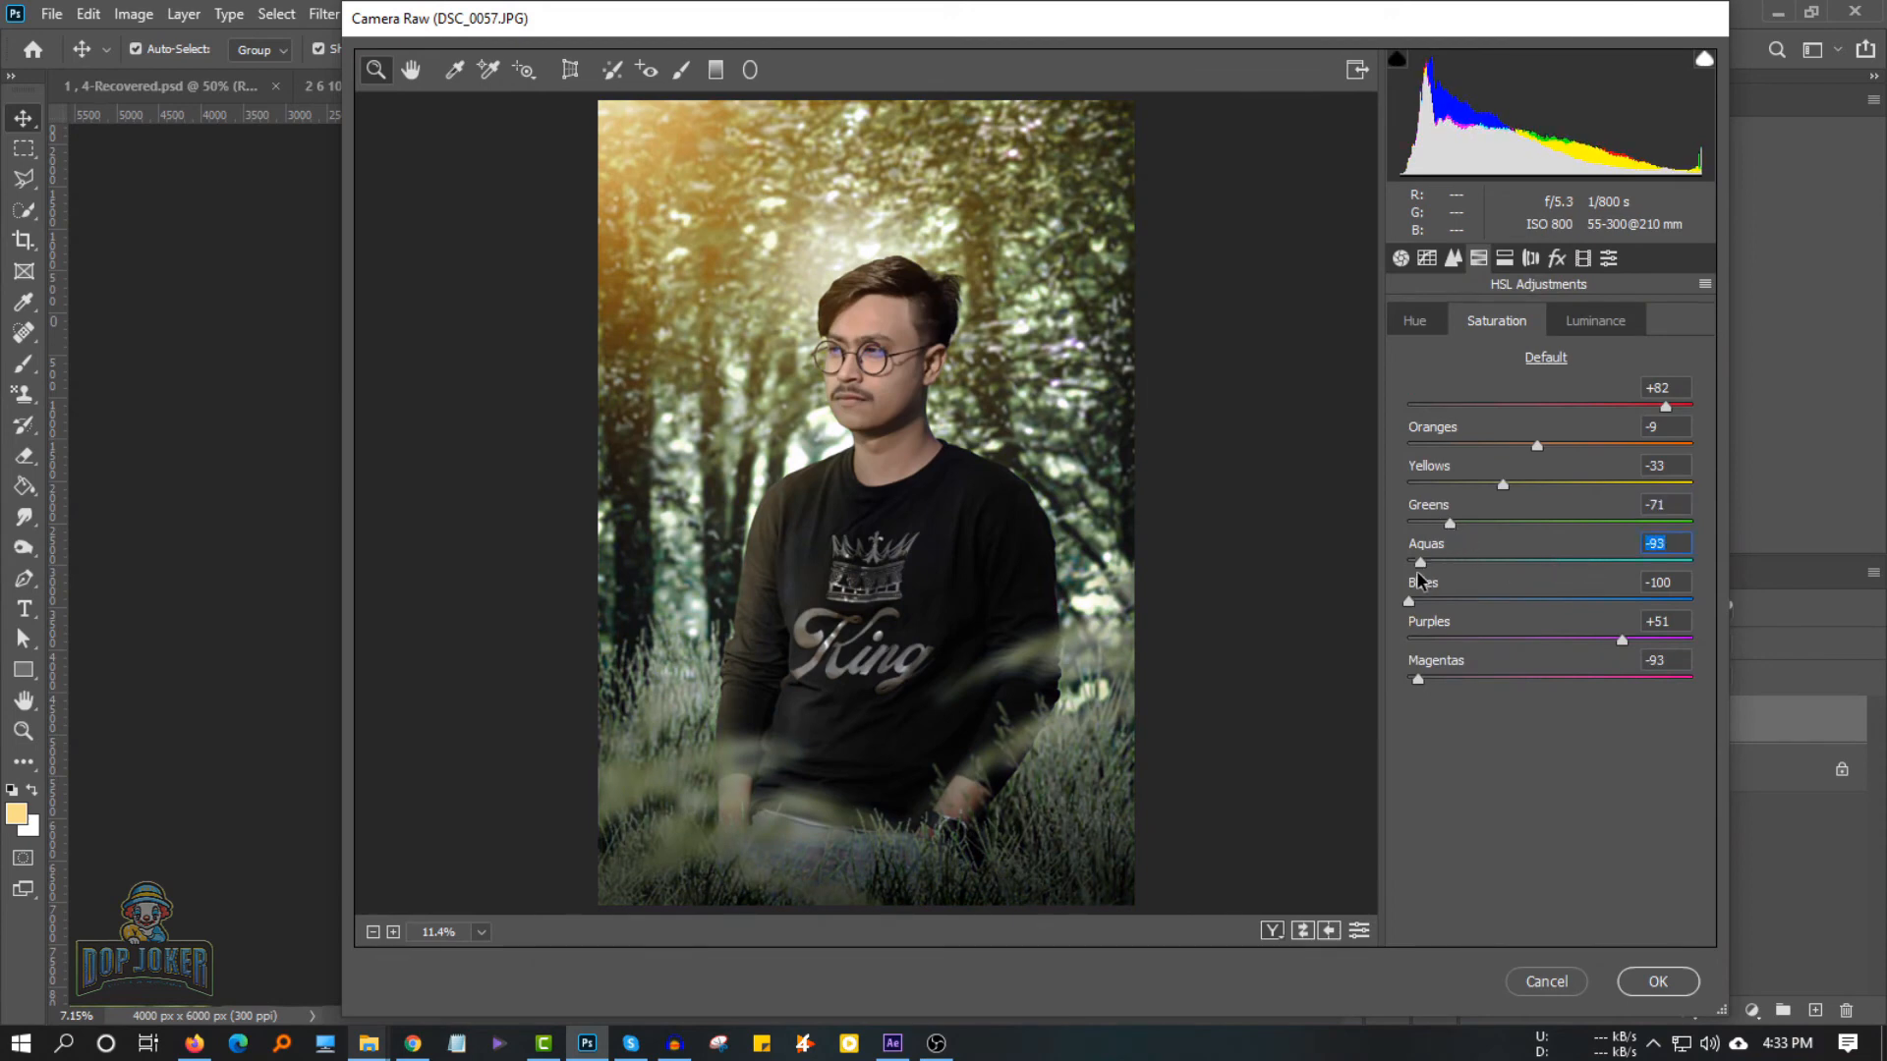
{"action": "left_click", "coordinate": [1474, 523]}
{"action": "left_click", "coordinate": [1485, 522]}
{"action": "left_click_drag", "start_coordinate": [1503, 484], "coordinate": [1475, 484]}
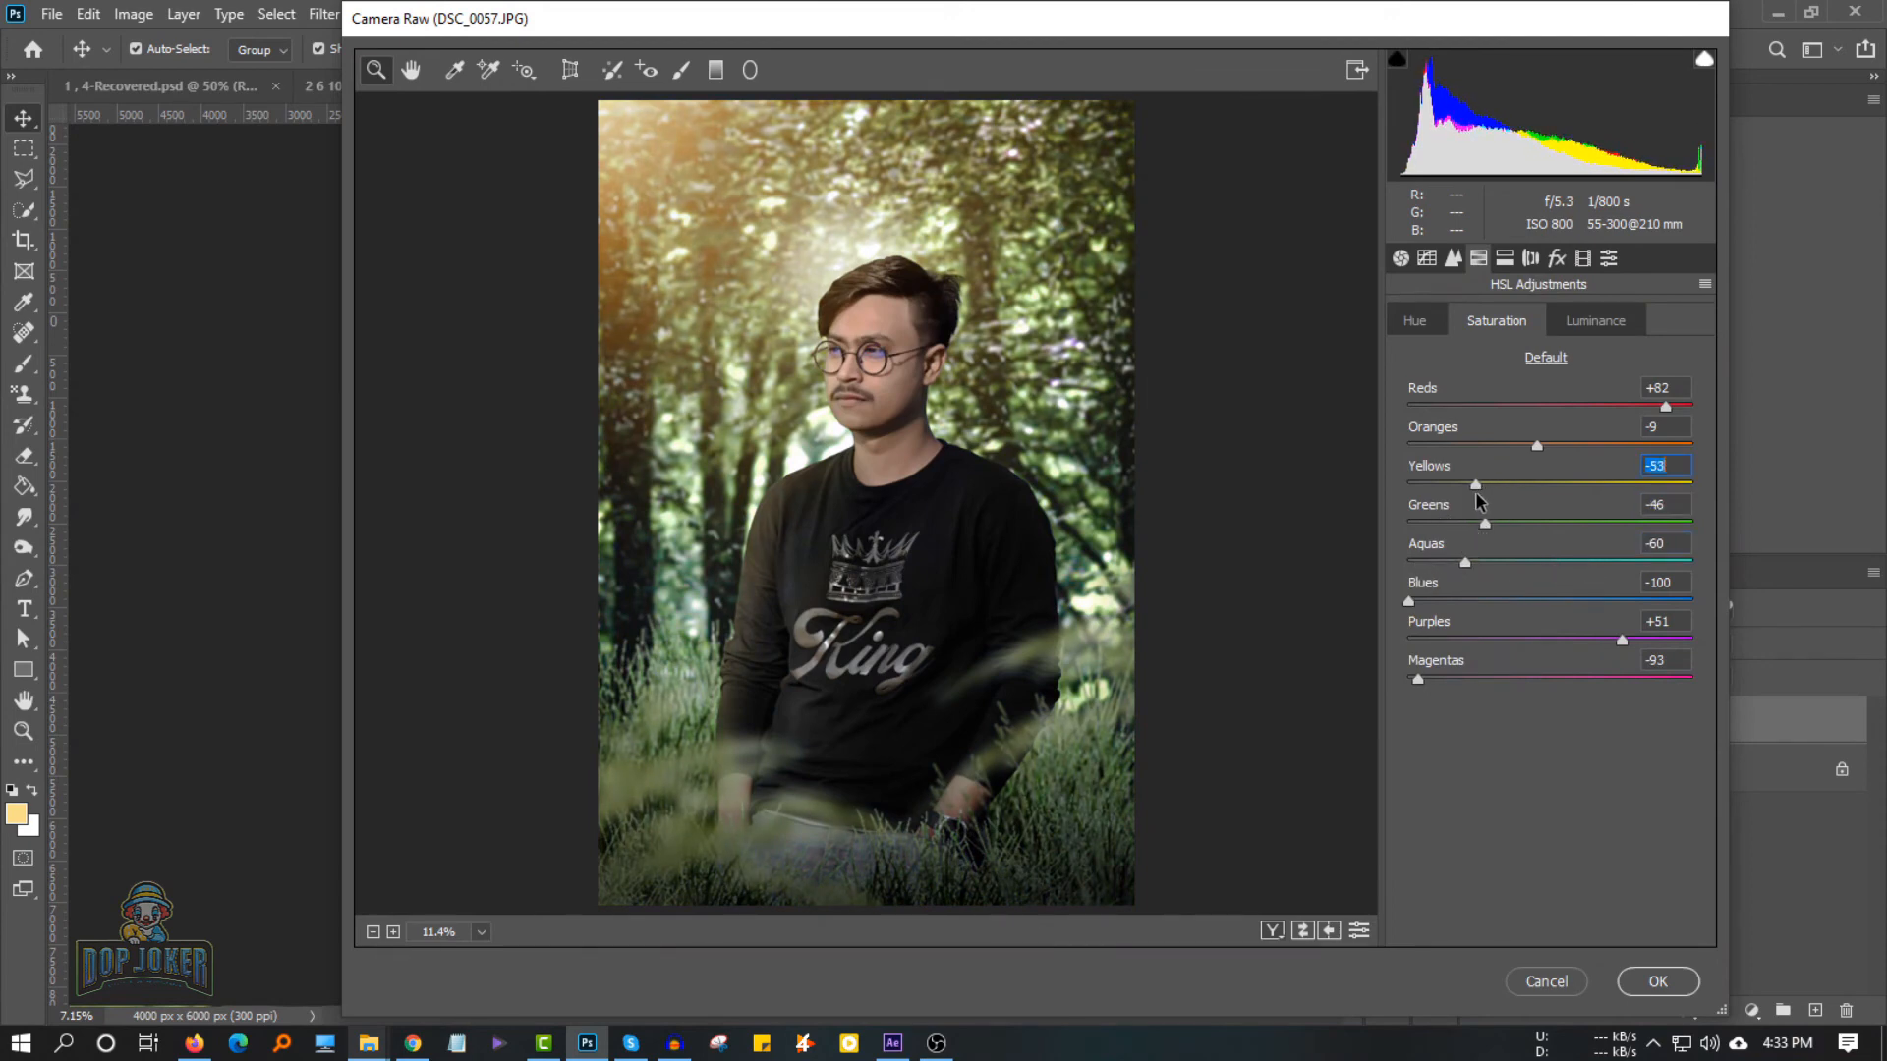
{"action": "left_click", "coordinate": [1537, 447]}
{"action": "left_click", "coordinate": [1657, 981]}
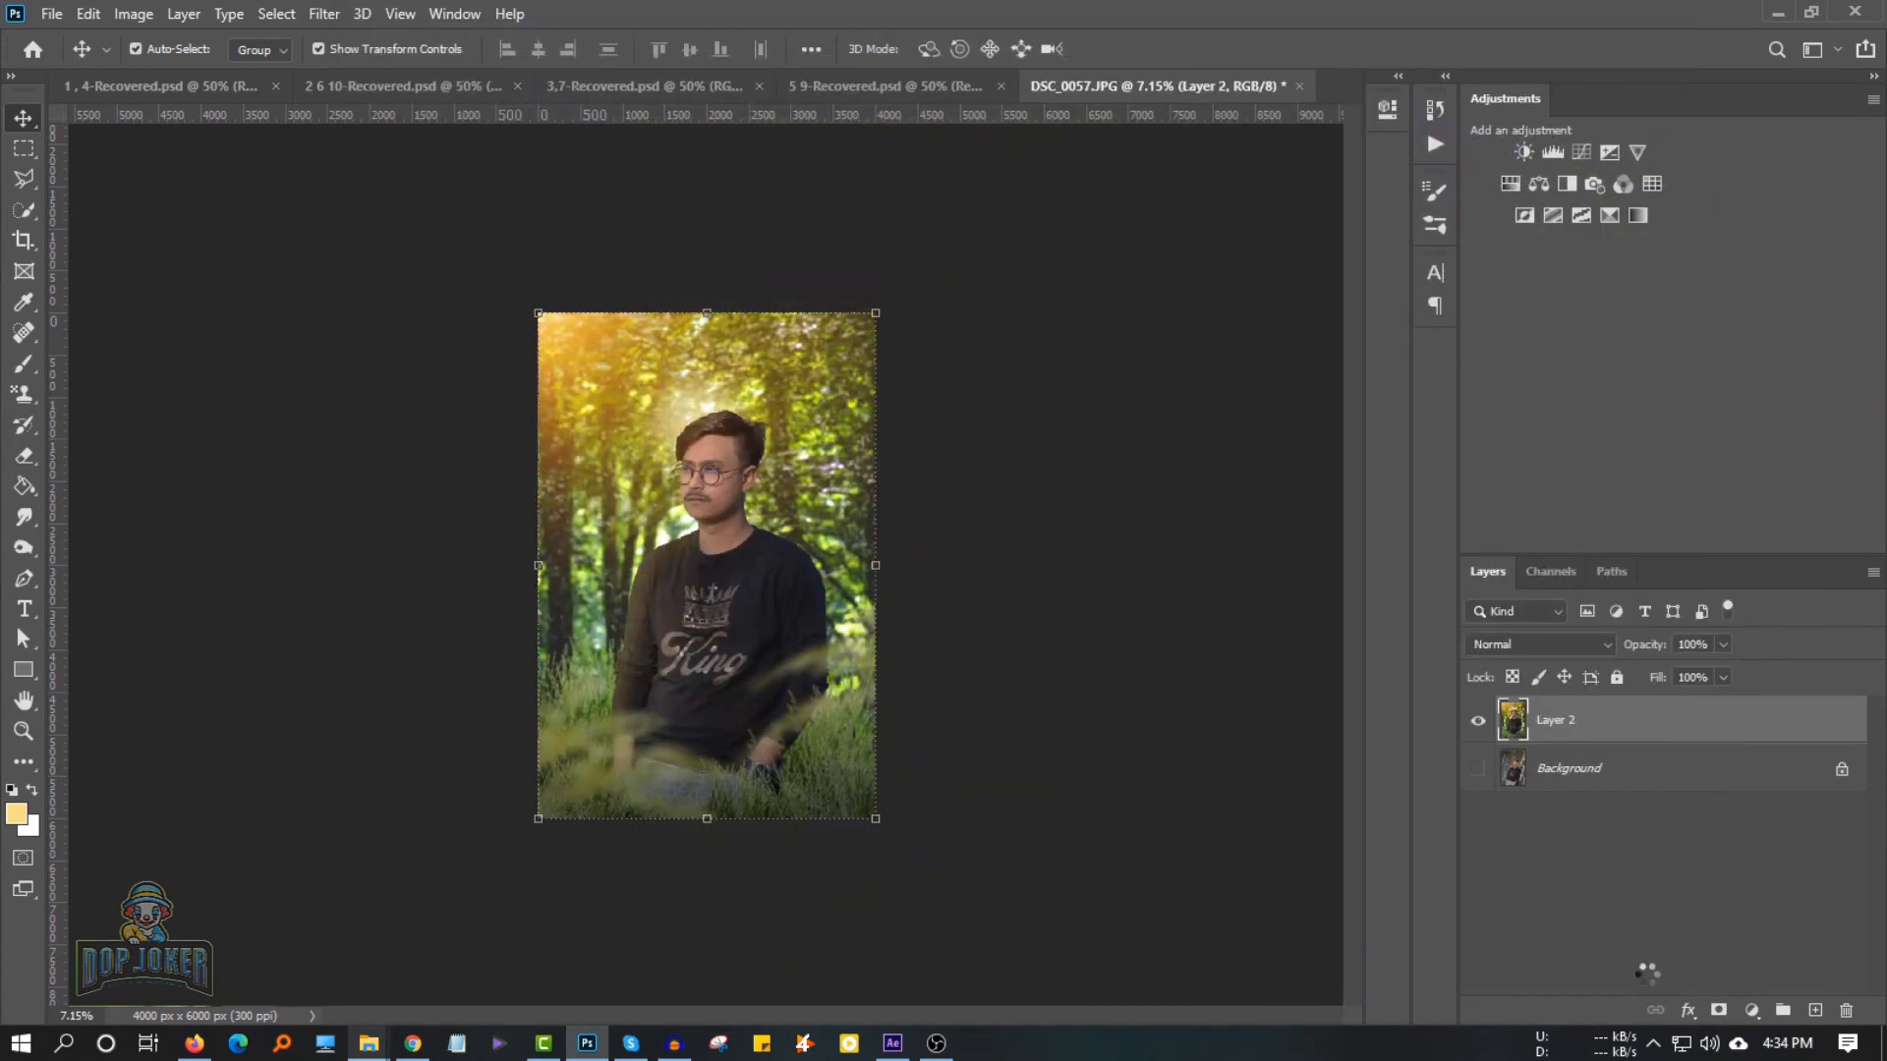
Add a Selective Color adjustment layer and, for Greens, set Yellow to -100%, lower Magenta, and raise Cyan and Black
{"action": "left_click", "coordinate": [1752, 1010]}
{"action": "left_click", "coordinate": [1727, 995]}
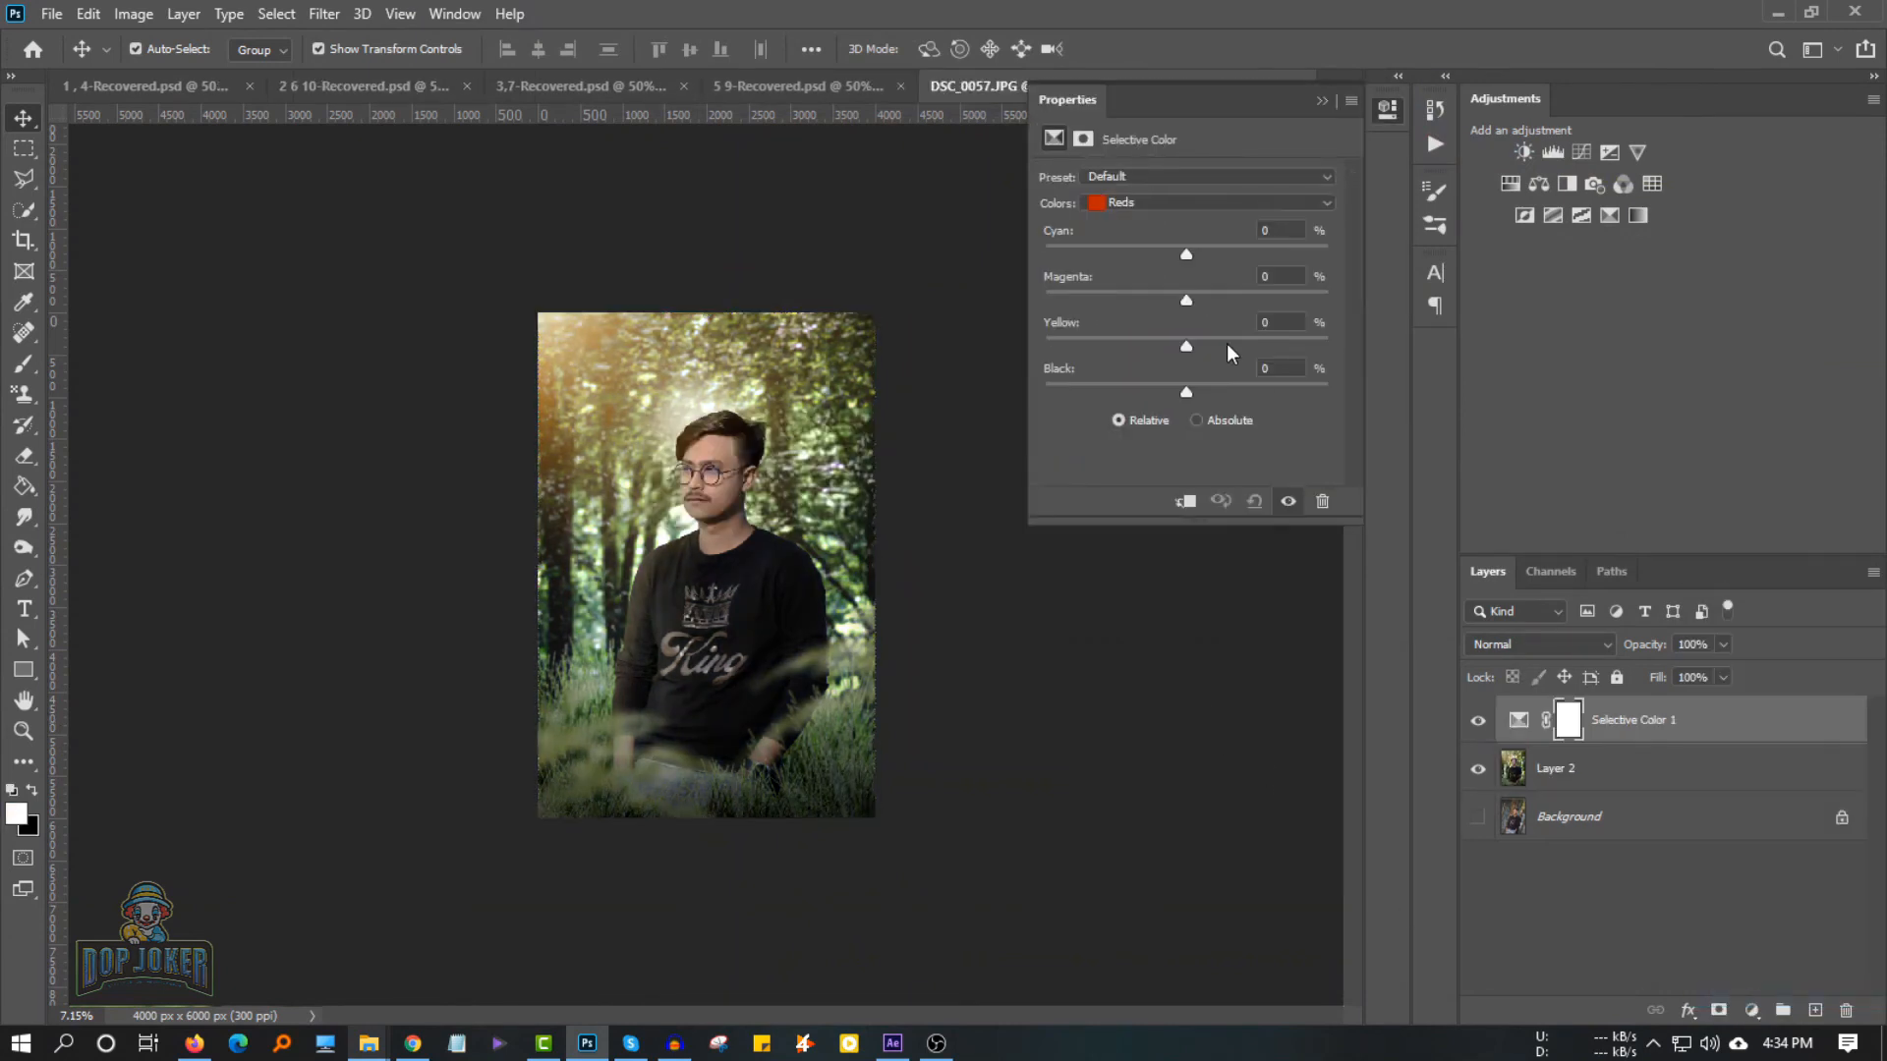
{"action": "left_click", "coordinate": [1140, 202]}
{"action": "left_click", "coordinate": [1135, 259]}
{"action": "left_click_drag", "start_coordinate": [1186, 300], "coordinate": [1108, 300]}
{"action": "left_click_drag", "start_coordinate": [1186, 346], "coordinate": [1045, 346]}
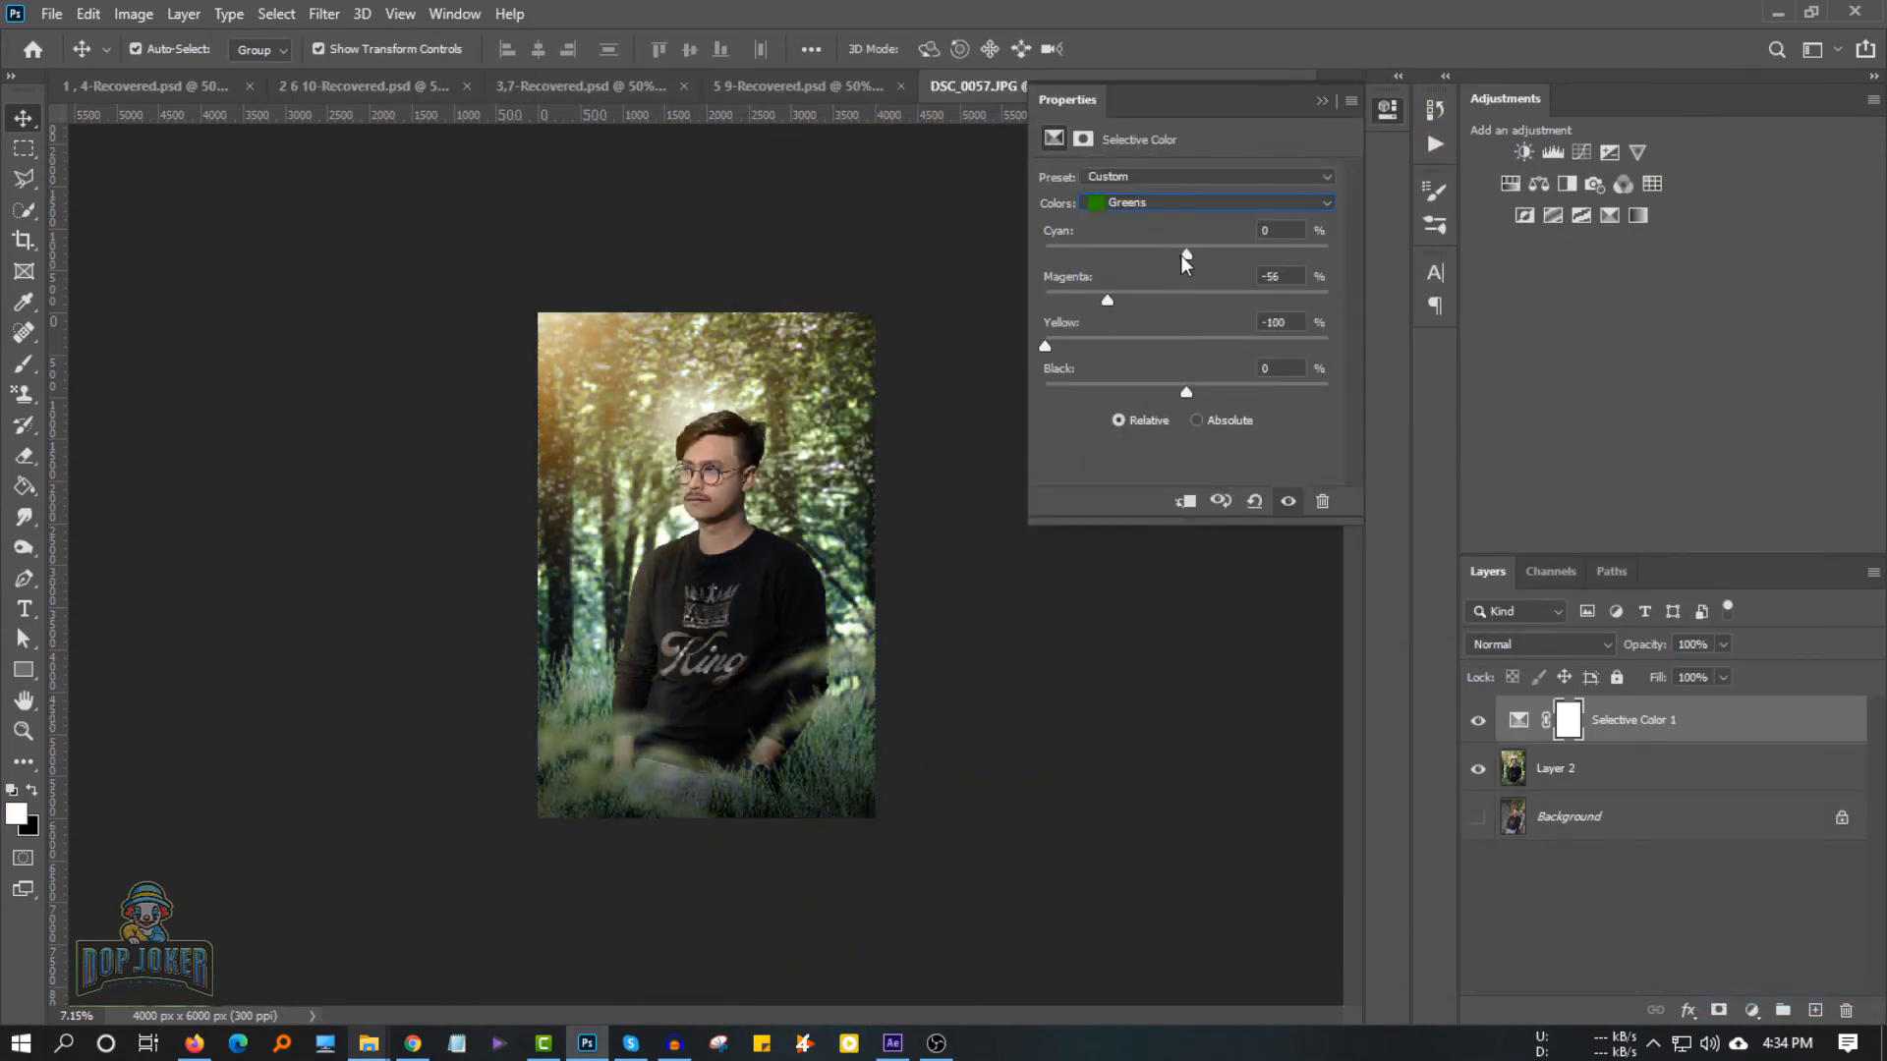
{"action": "left_click_drag", "start_coordinate": [1186, 254], "coordinate": [1226, 253]}
{"action": "left_click_drag", "start_coordinate": [1186, 392], "coordinate": [1279, 392]}
{"action": "left_click_drag", "start_coordinate": [1107, 300], "coordinate": [1146, 305]}
Adjust the Yellows in the Selective Color layer by slightly lowering Cyan and Magenta and raising Black
{"action": "left_click", "coordinate": [1139, 202]}
{"action": "left_click", "coordinate": [1137, 242]}
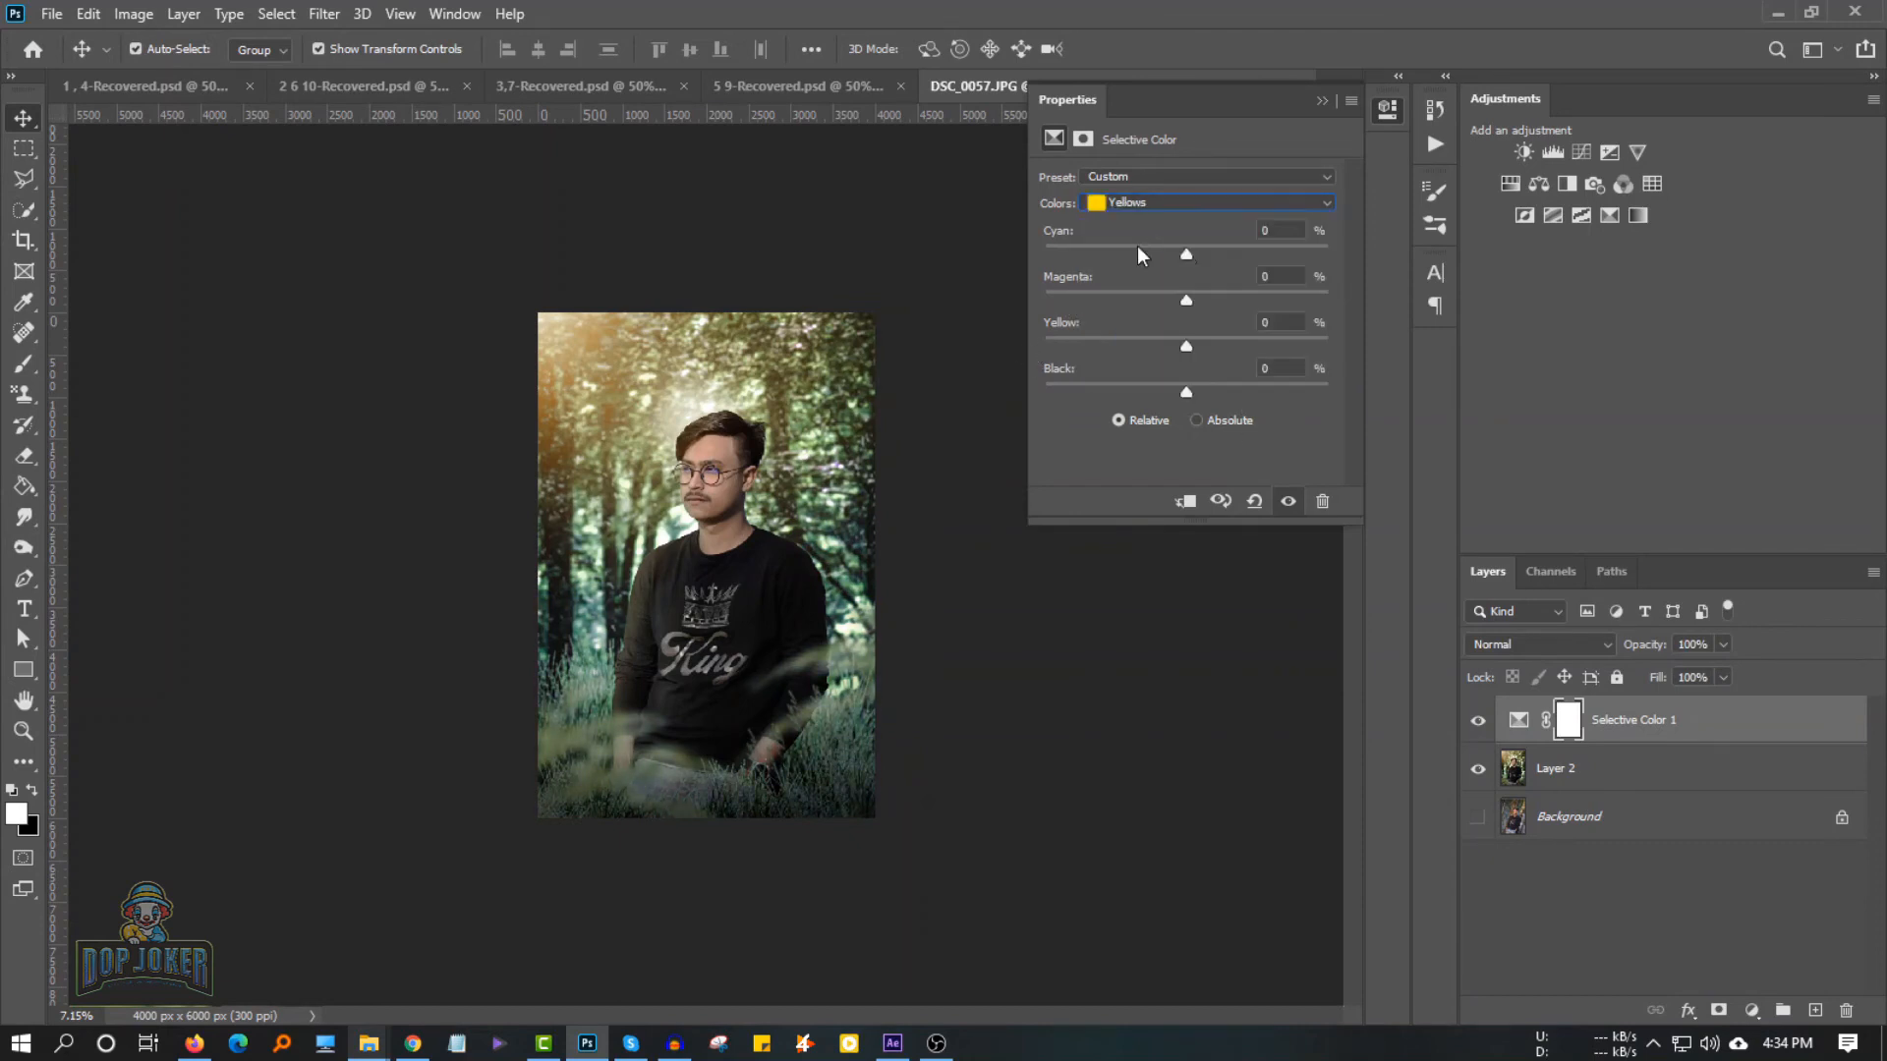
{"action": "left_click_drag", "start_coordinate": [1186, 300], "coordinate": [1173, 300]}
{"action": "left_click_drag", "start_coordinate": [1186, 346], "coordinate": [1243, 387]}
{"action": "left_click_drag", "start_coordinate": [1116, 253], "coordinate": [1141, 254]}
{"action": "left_click", "coordinate": [1162, 205]}
{"action": "left_click", "coordinate": [1140, 275]}
{"action": "left_click", "coordinate": [1376, 471]}
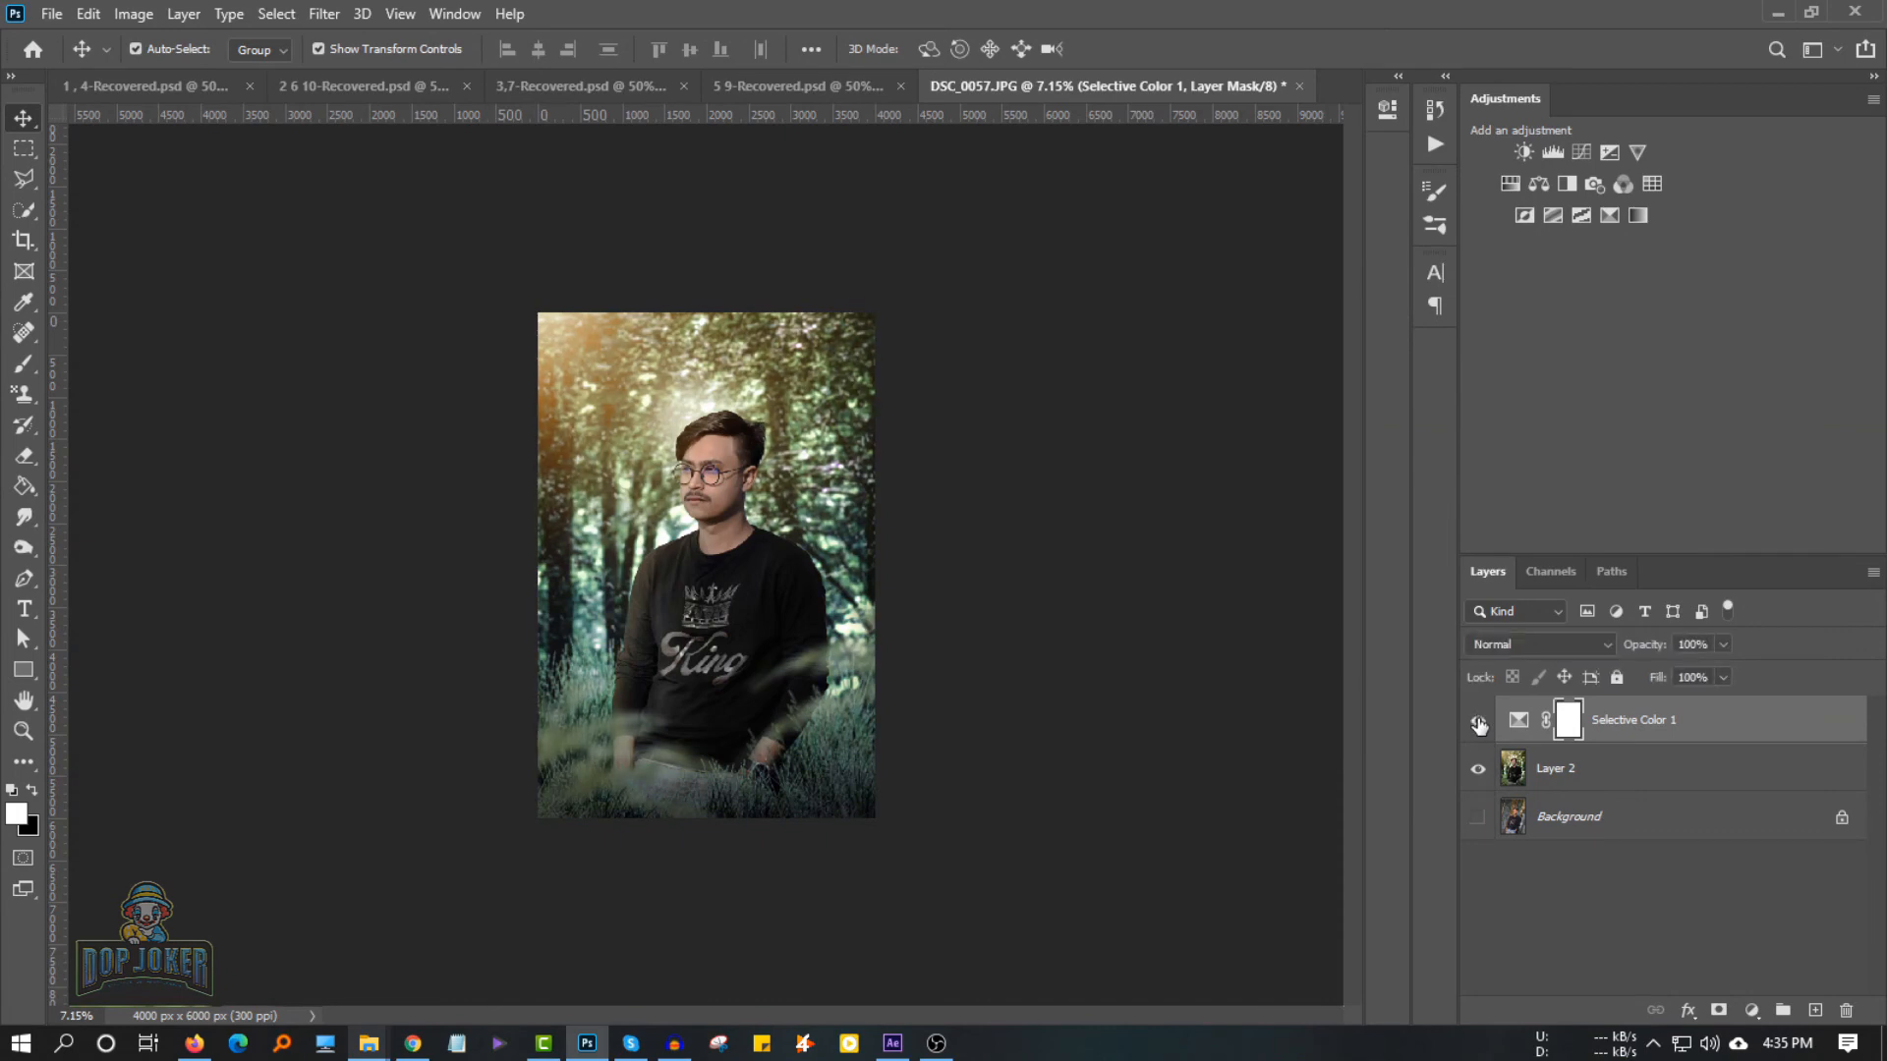
Compare the graded composite with the original photo by toggling the visibility of Layer 2 and the Selective Color layer
{"action": "left_click", "coordinate": [1478, 771]}
{"action": "left_click", "coordinate": [1478, 772]}
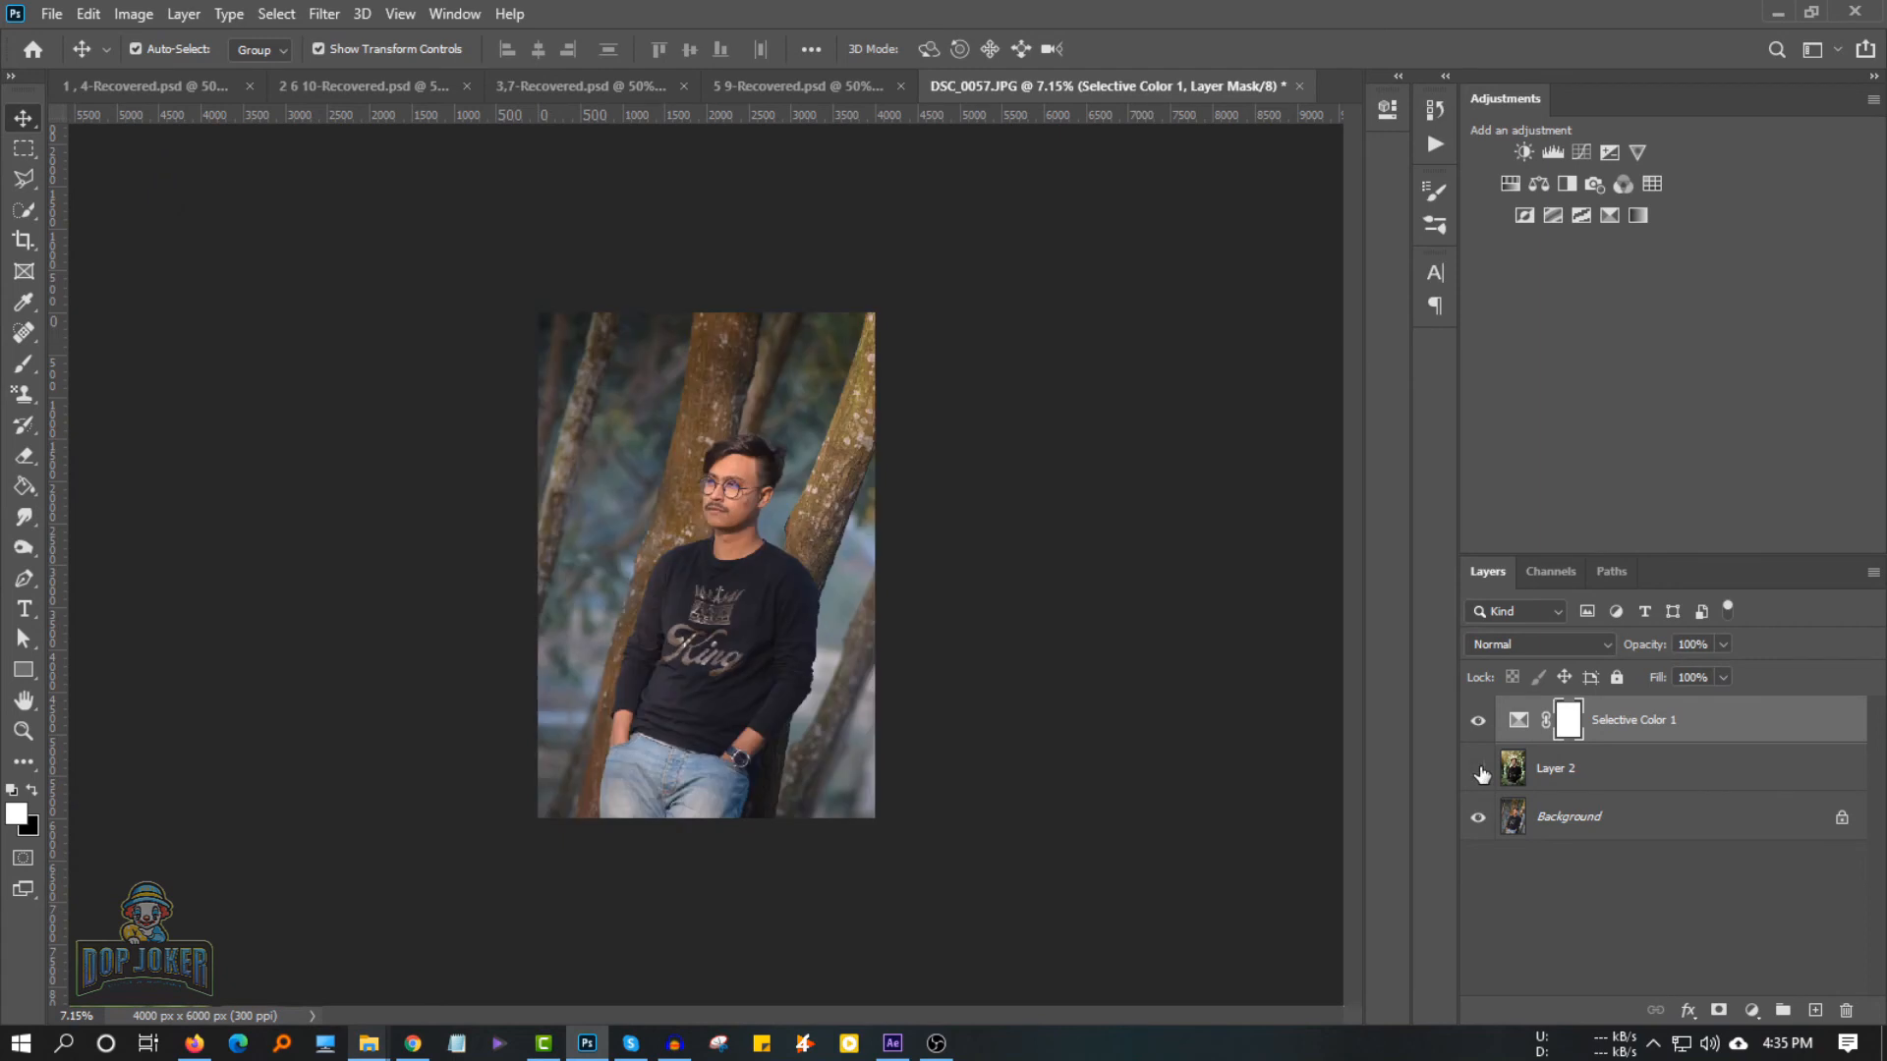
{"action": "left_click", "coordinate": [1479, 772]}
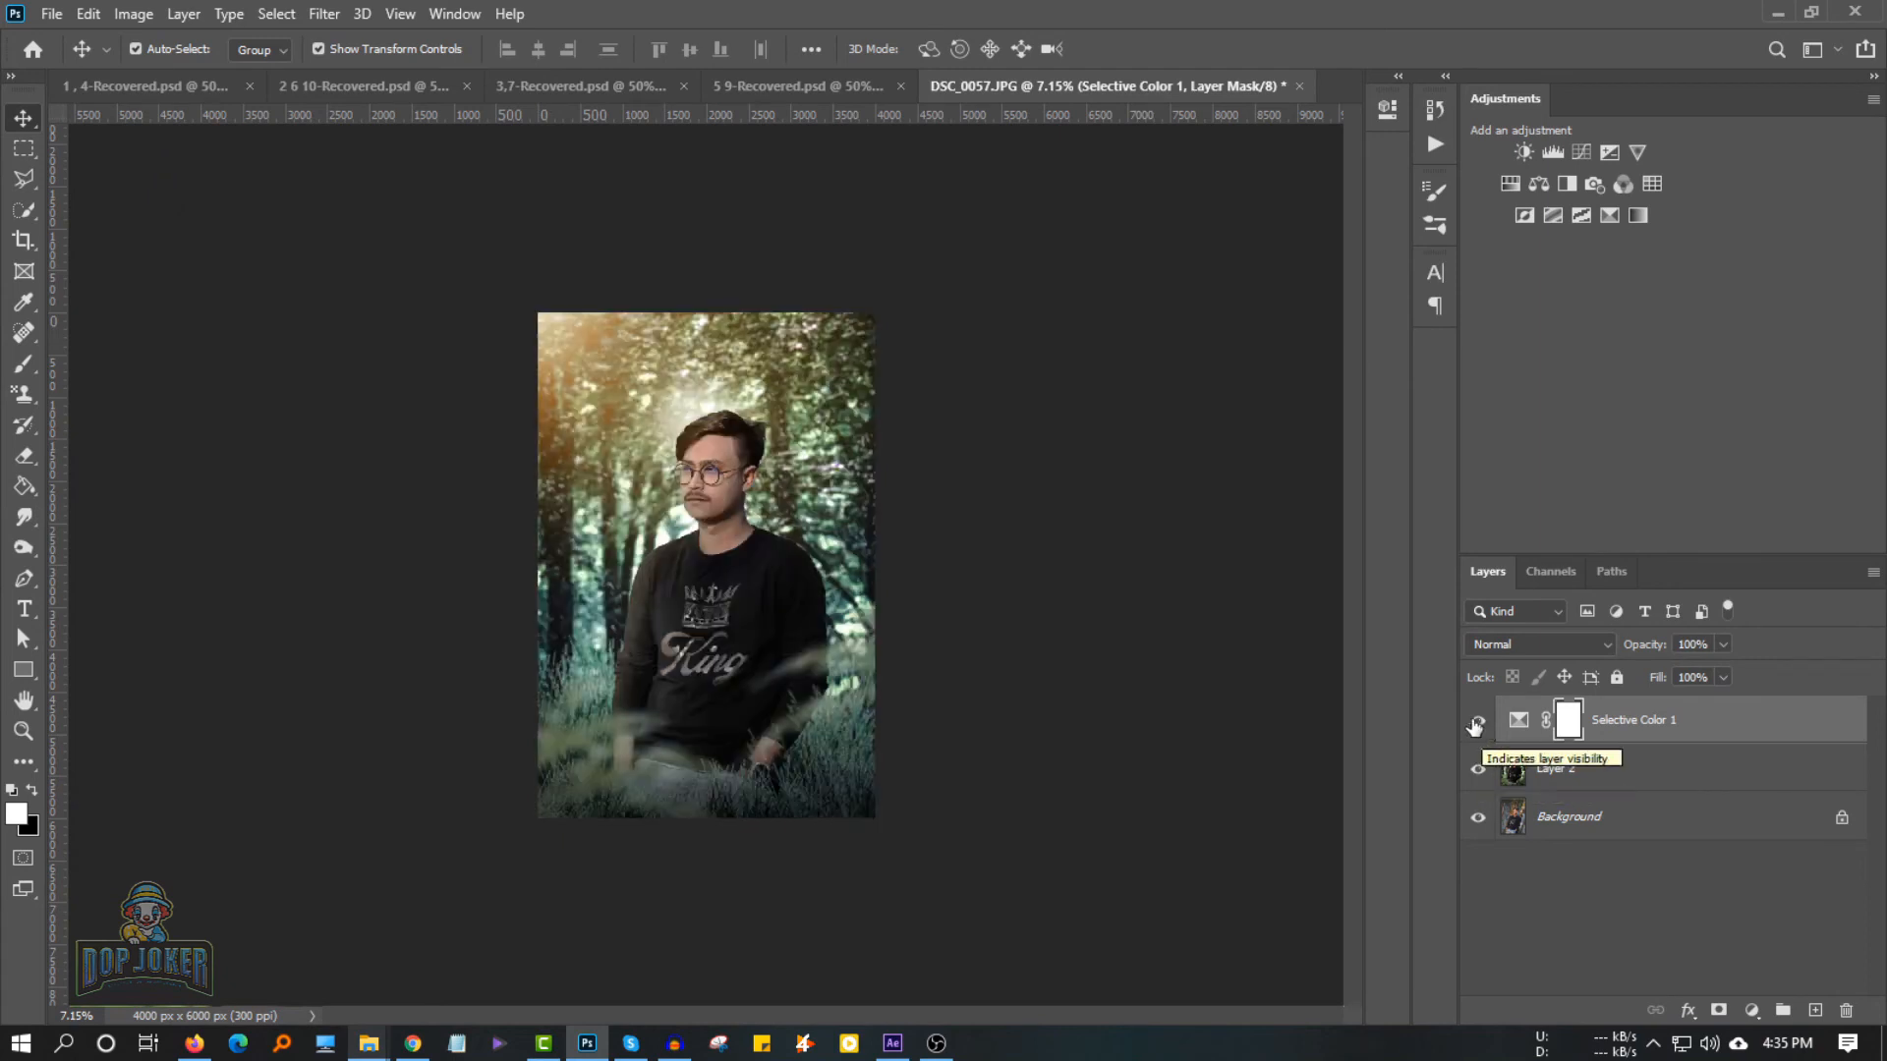
{"action": "left_click", "coordinate": [1474, 722]}
{"action": "left_click", "coordinate": [1472, 722]}
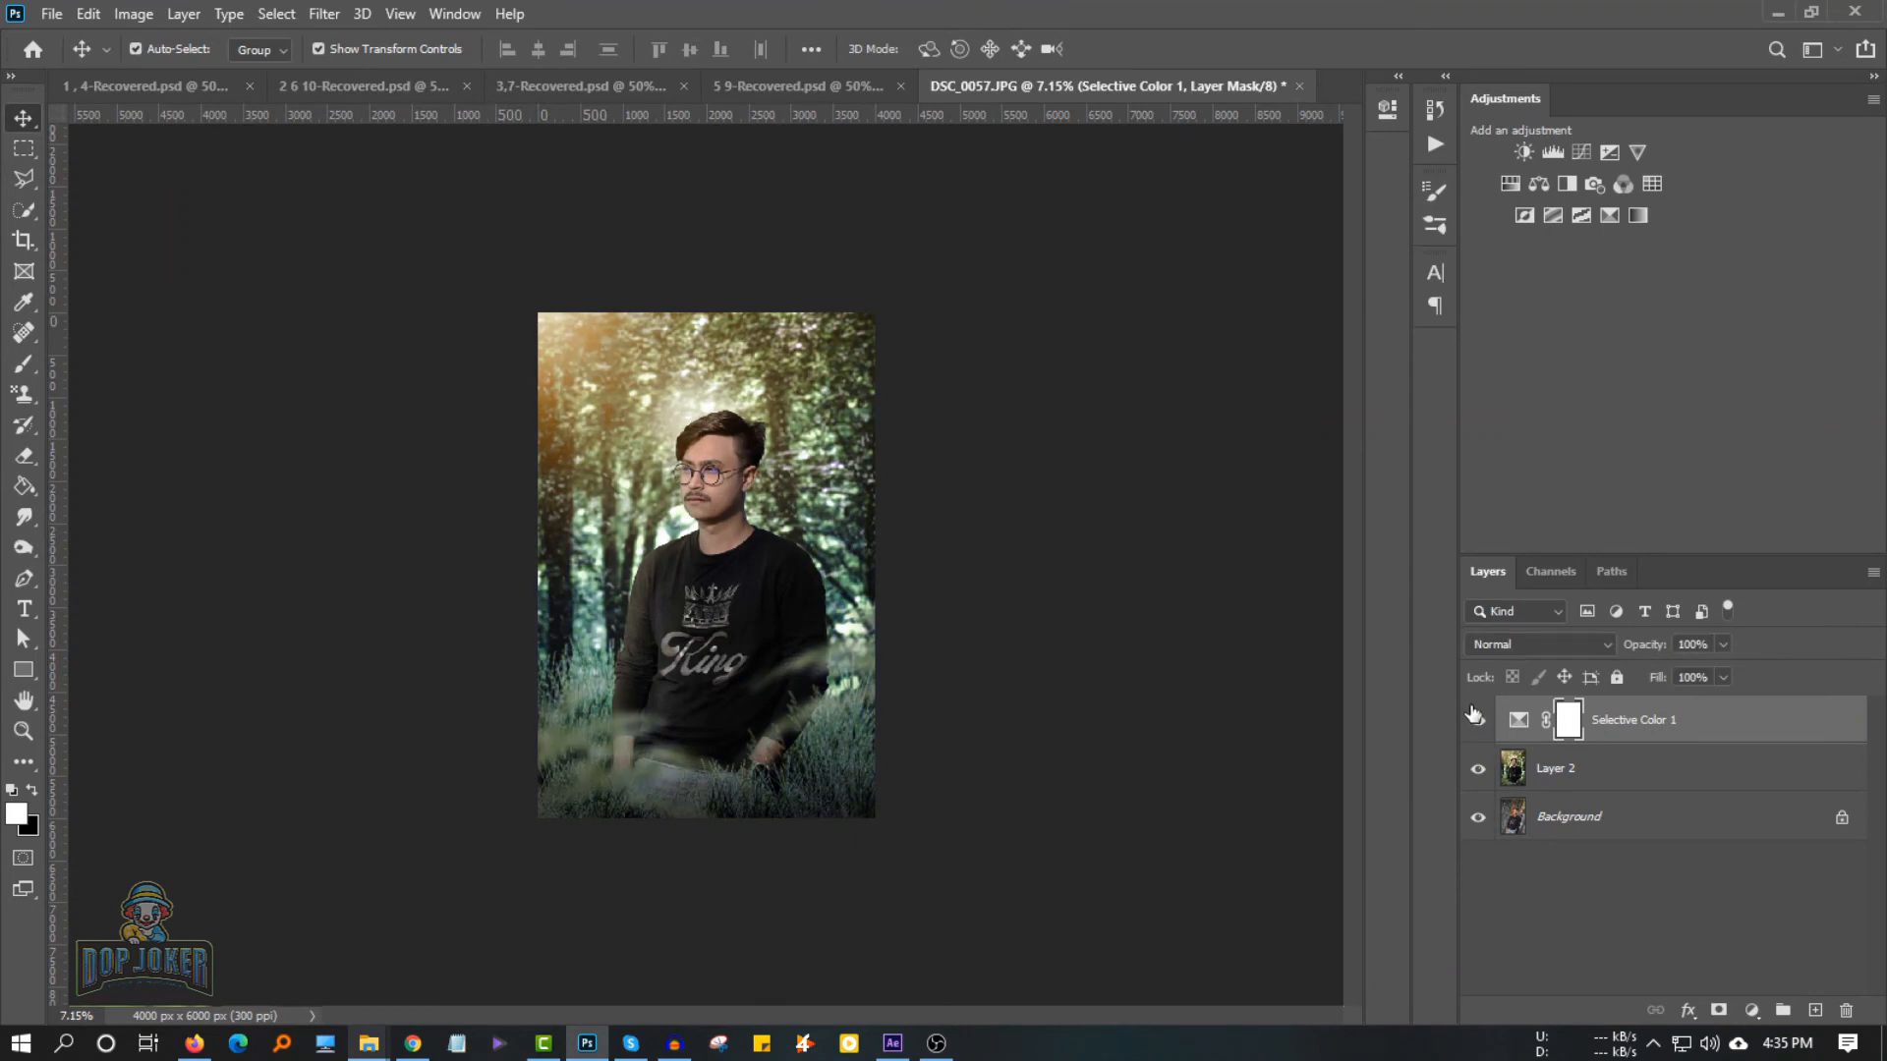
{"action": "scroll", "coordinate": [672, 479], "scroll_direction": "up", "scroll_amount": 3}
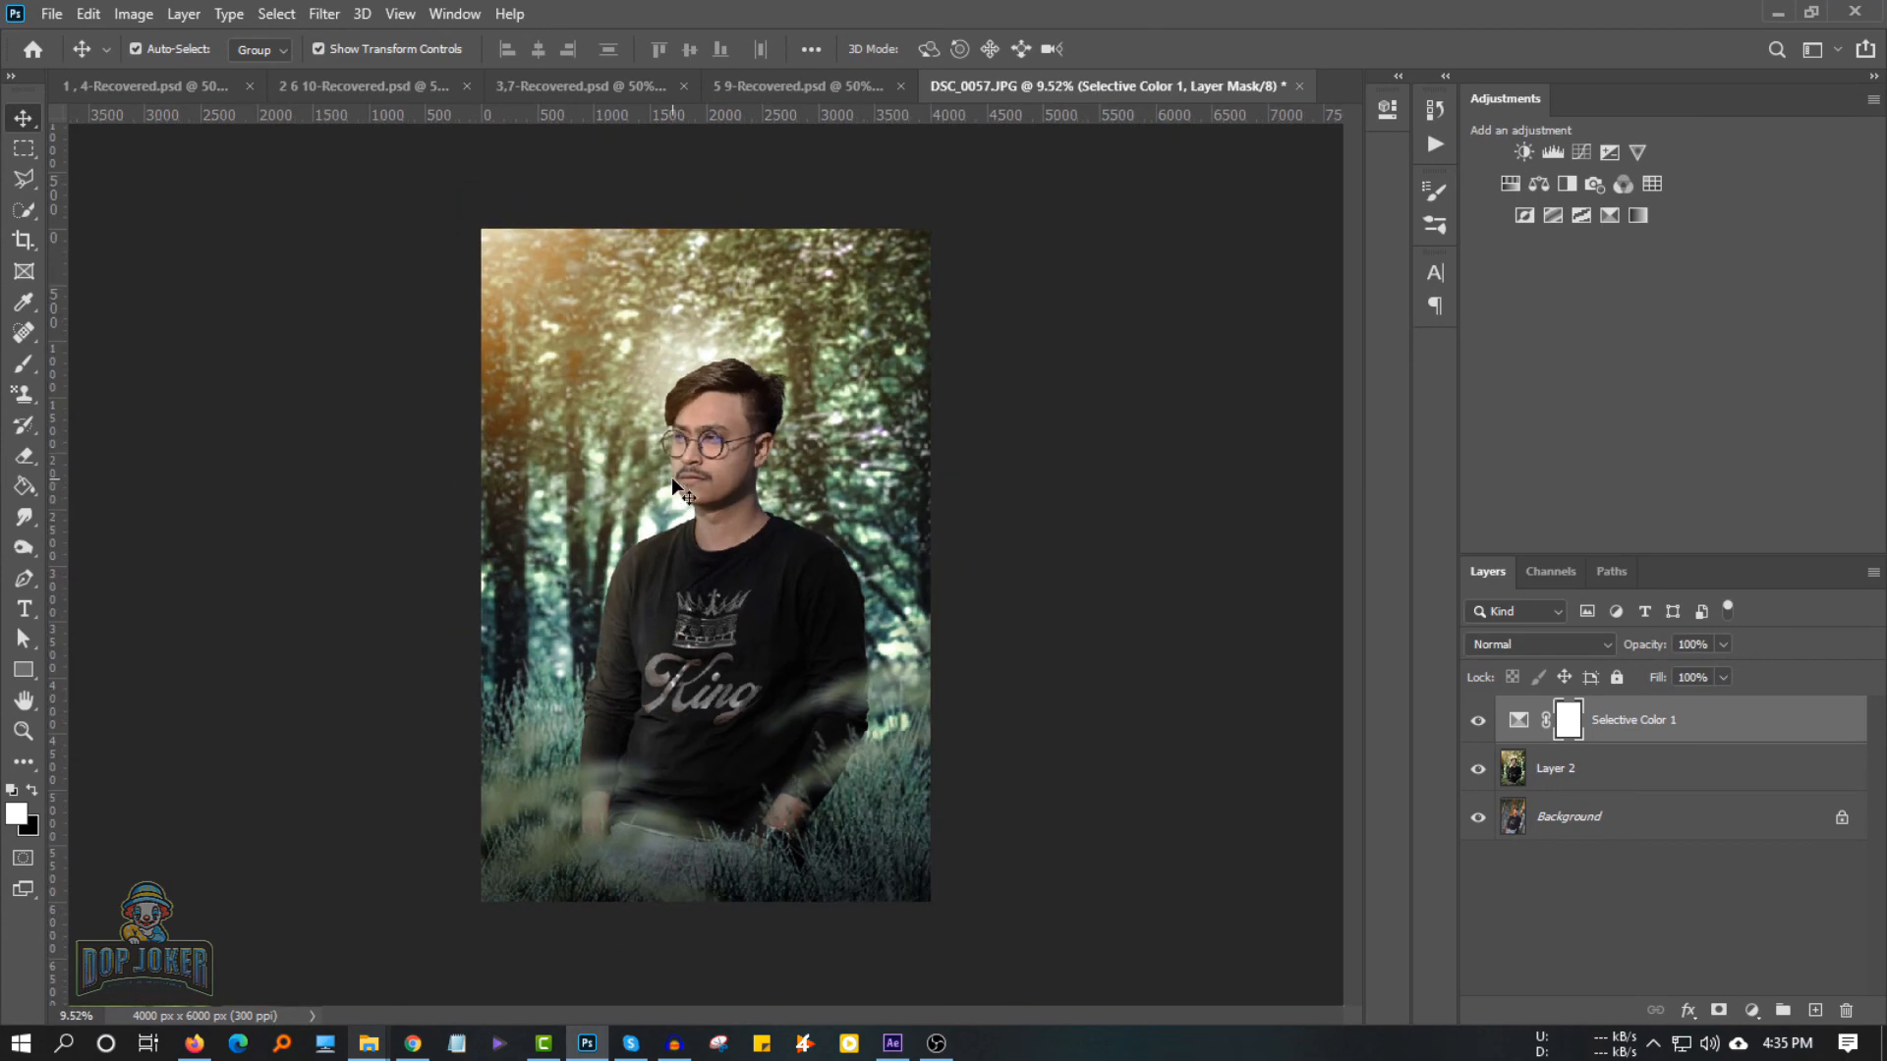
Place the Untitled-3 logo from File Explorer's AE intro folder on drive F: and shrink it into the photo's lower-left corner
{"action": "mouse_move", "coordinate": [370, 1051]}
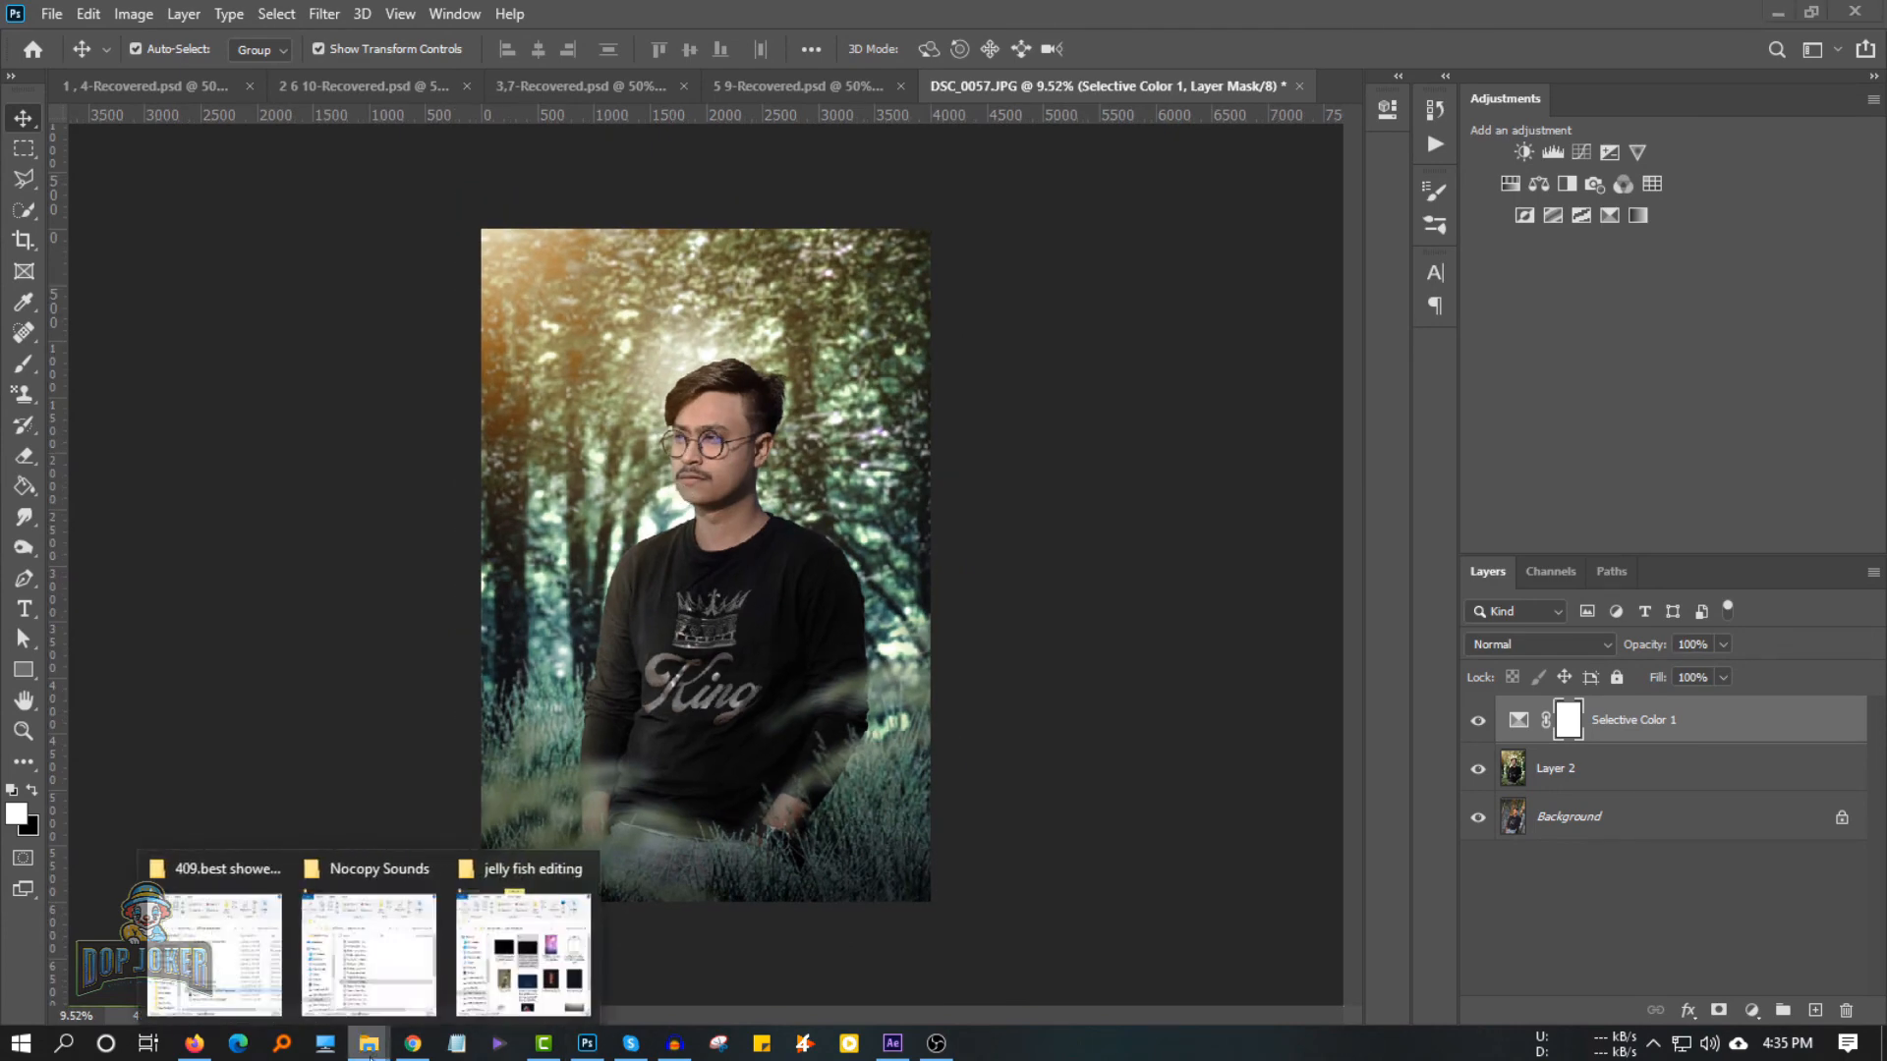
{"action": "left_click", "coordinate": [523, 948]}
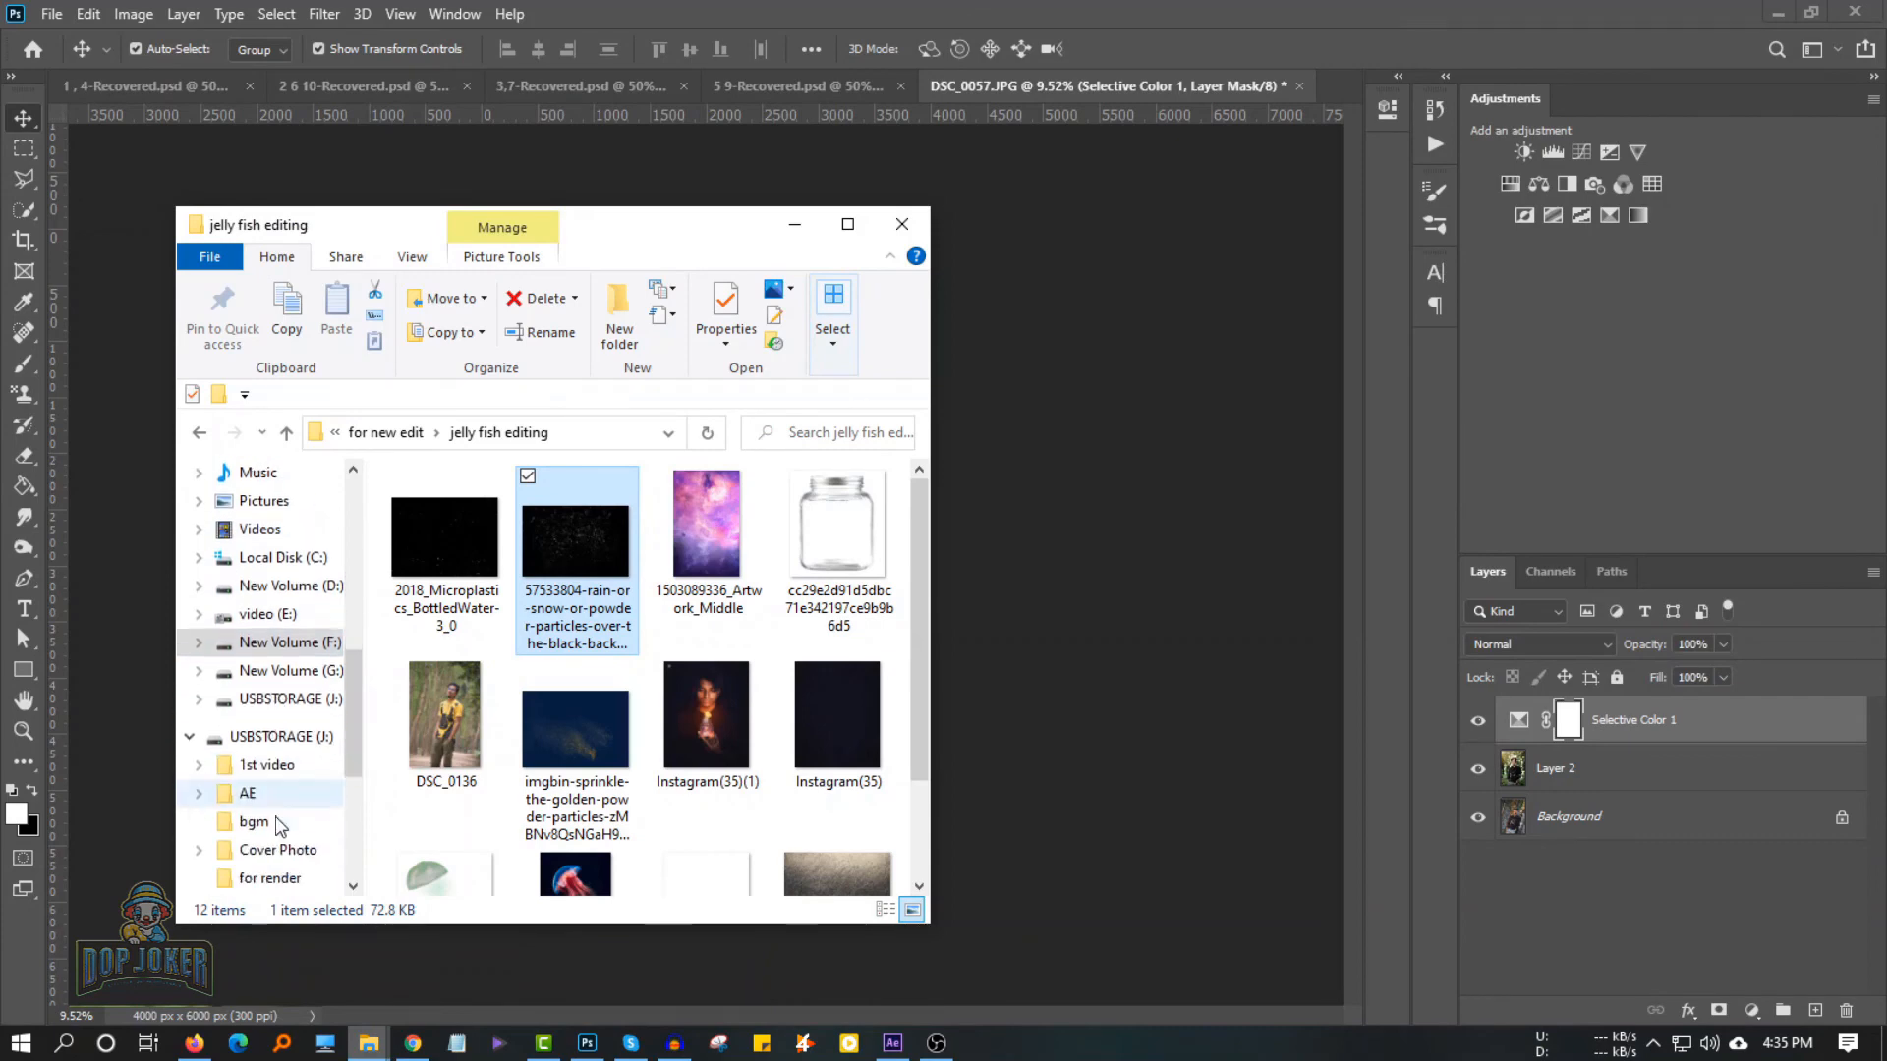
{"action": "left_click", "coordinate": [293, 645]}
{"action": "scroll", "coordinate": [492, 767], "scroll_direction": "down", "scroll_amount": 1}
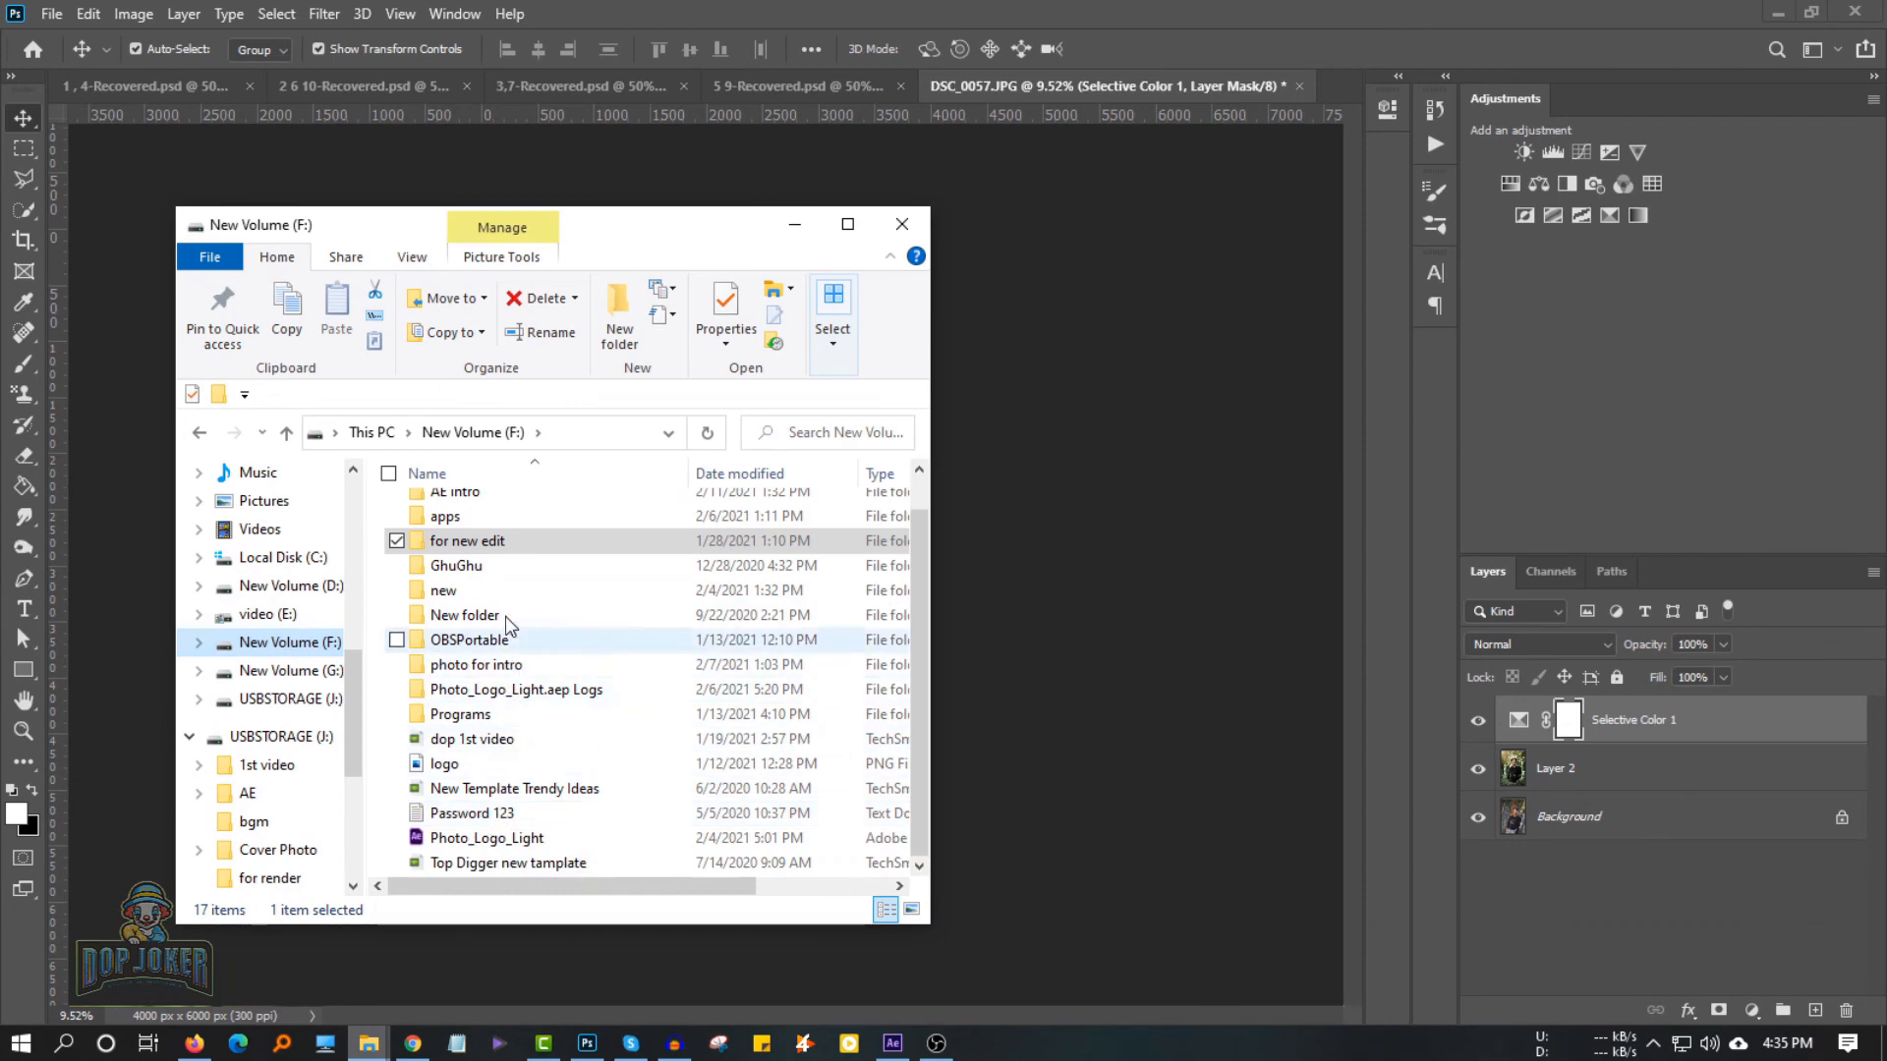
{"action": "scroll", "coordinate": [464, 548], "scroll_direction": "up", "scroll_amount": 1}
{"action": "double_click", "coordinate": [464, 543]}
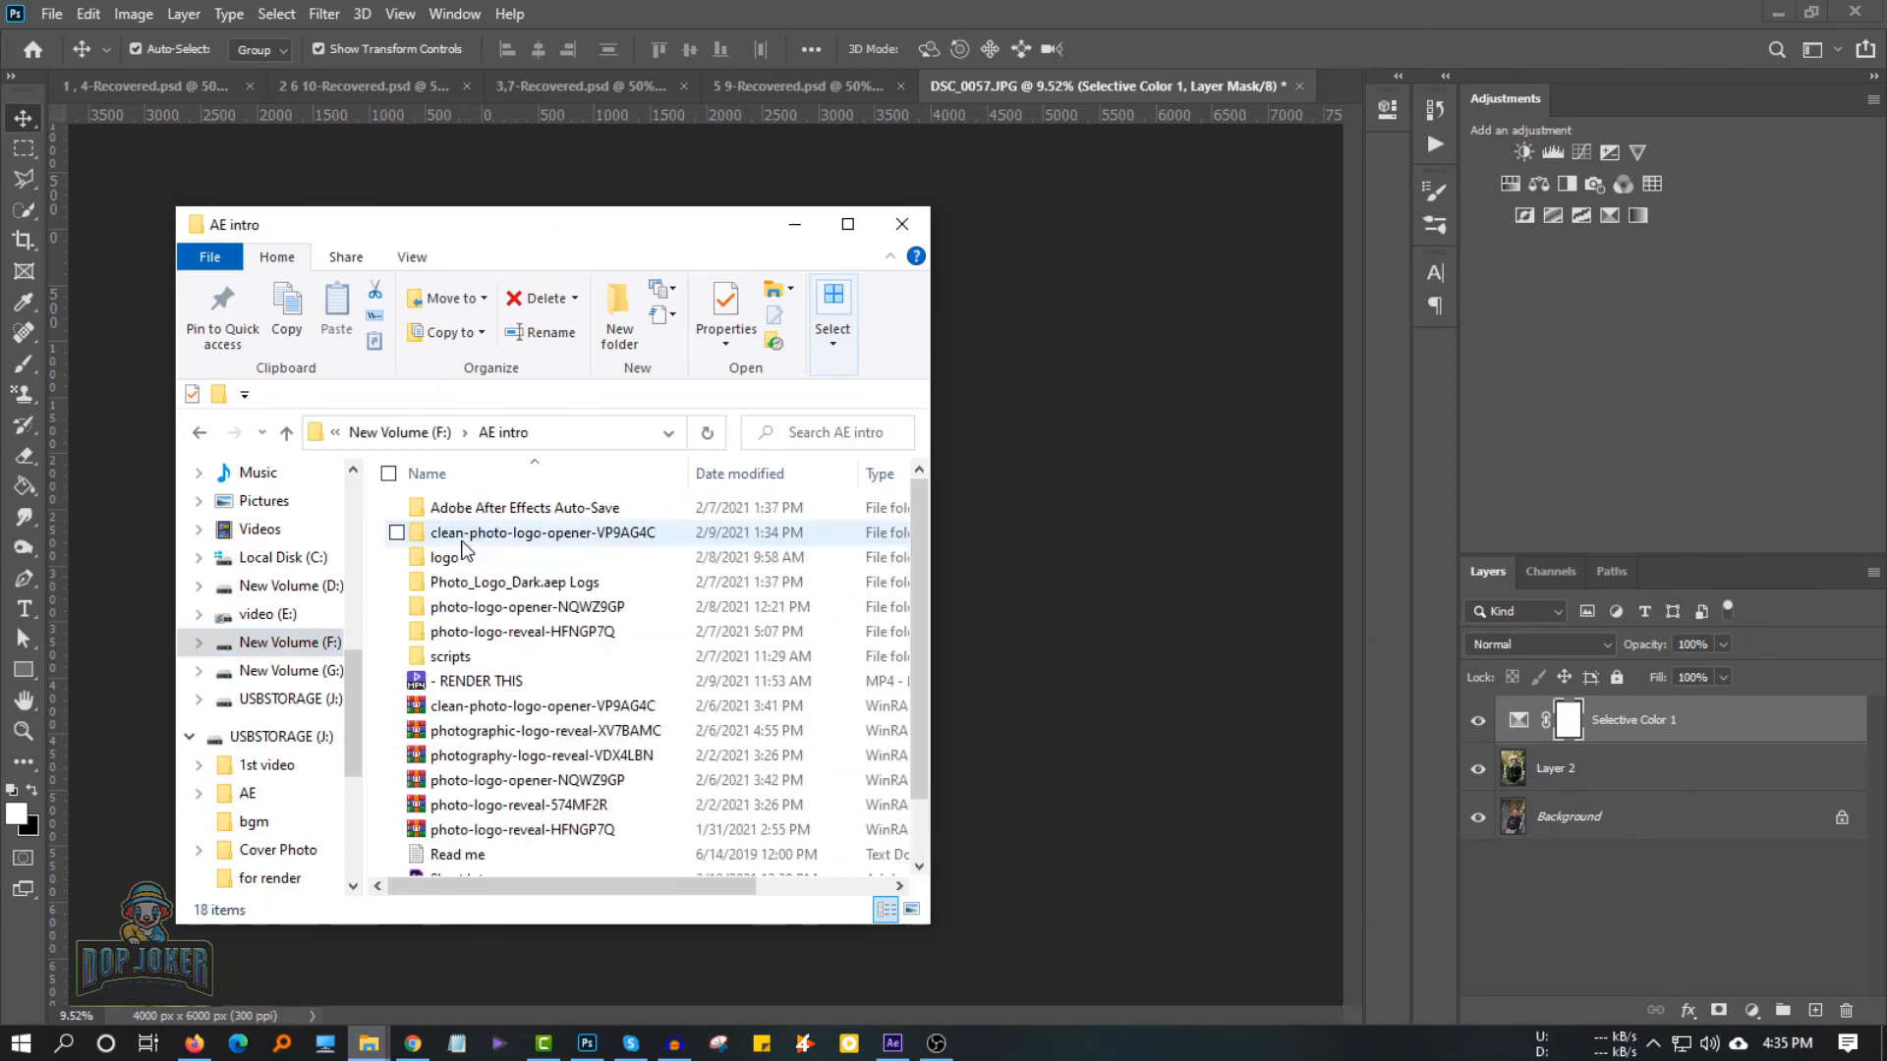
{"action": "scroll", "coordinate": [460, 747], "scroll_direction": "down", "scroll_amount": 3}
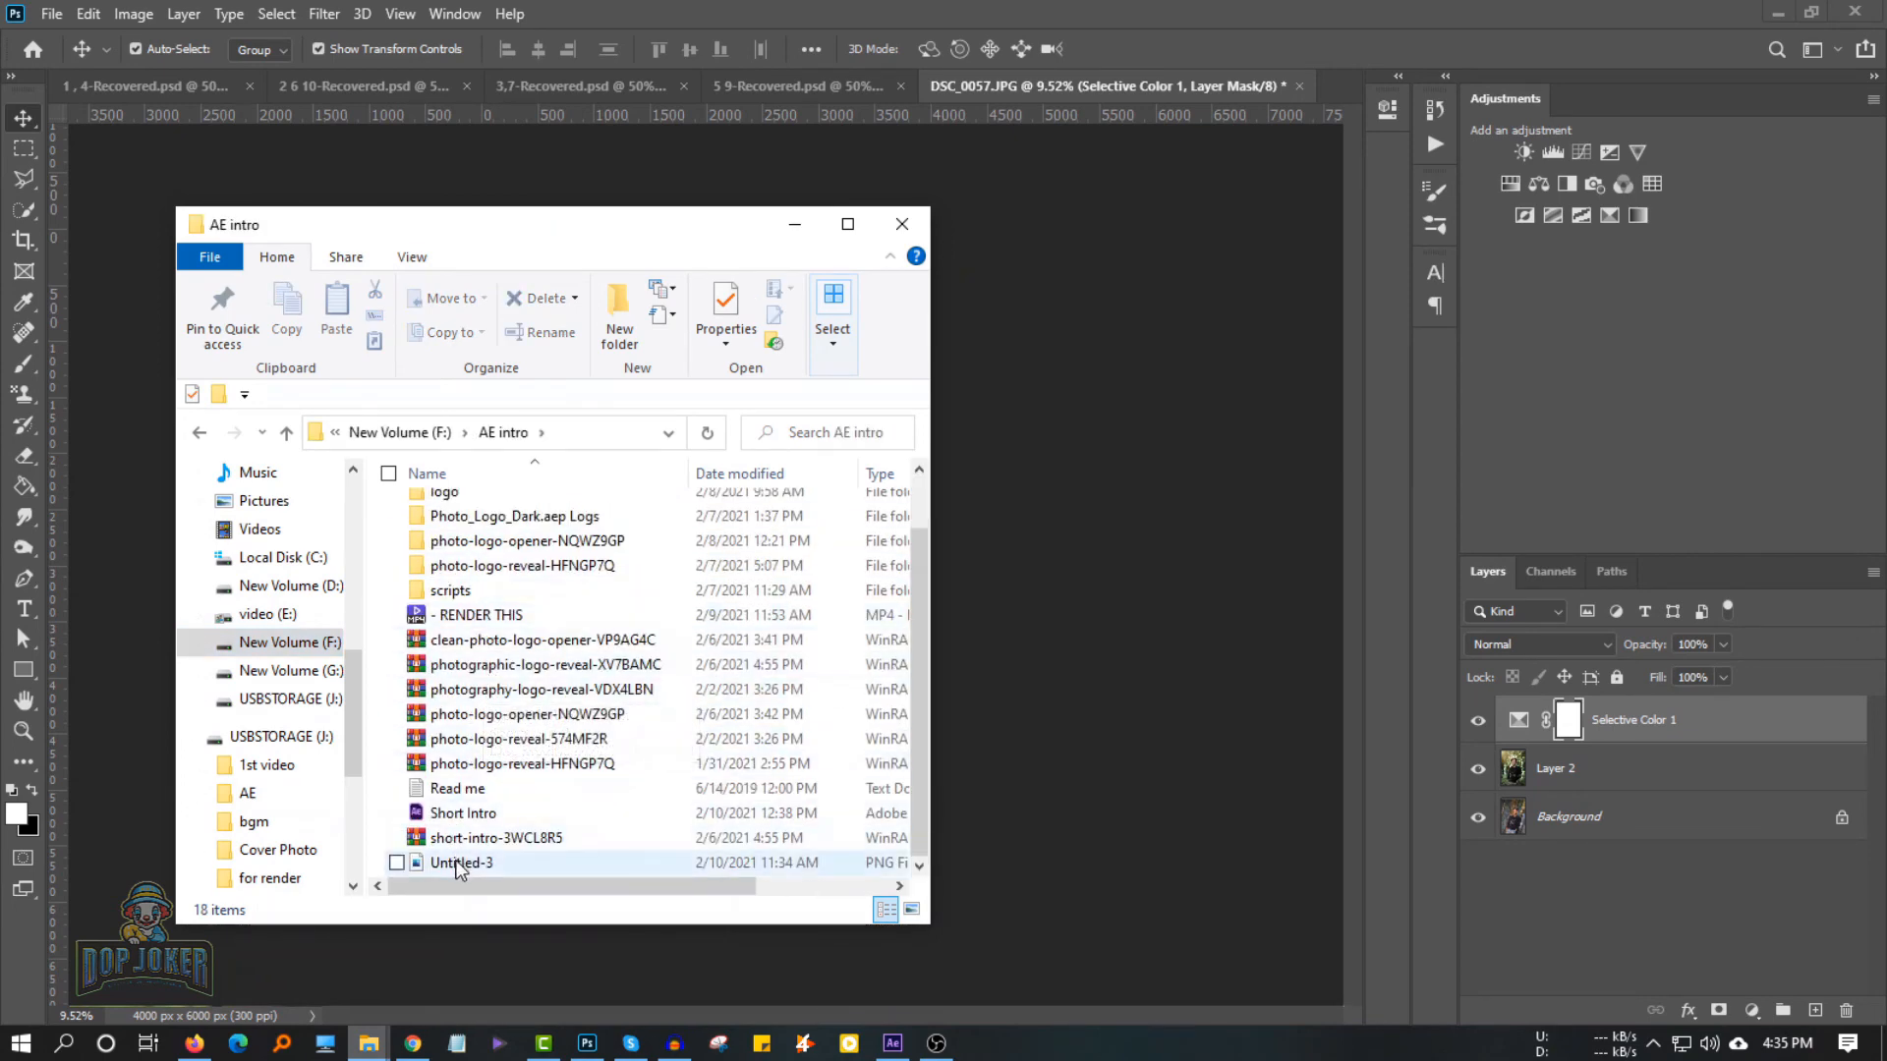
{"action": "left_click_drag", "start_coordinate": [458, 870], "coordinate": [1060, 786]}
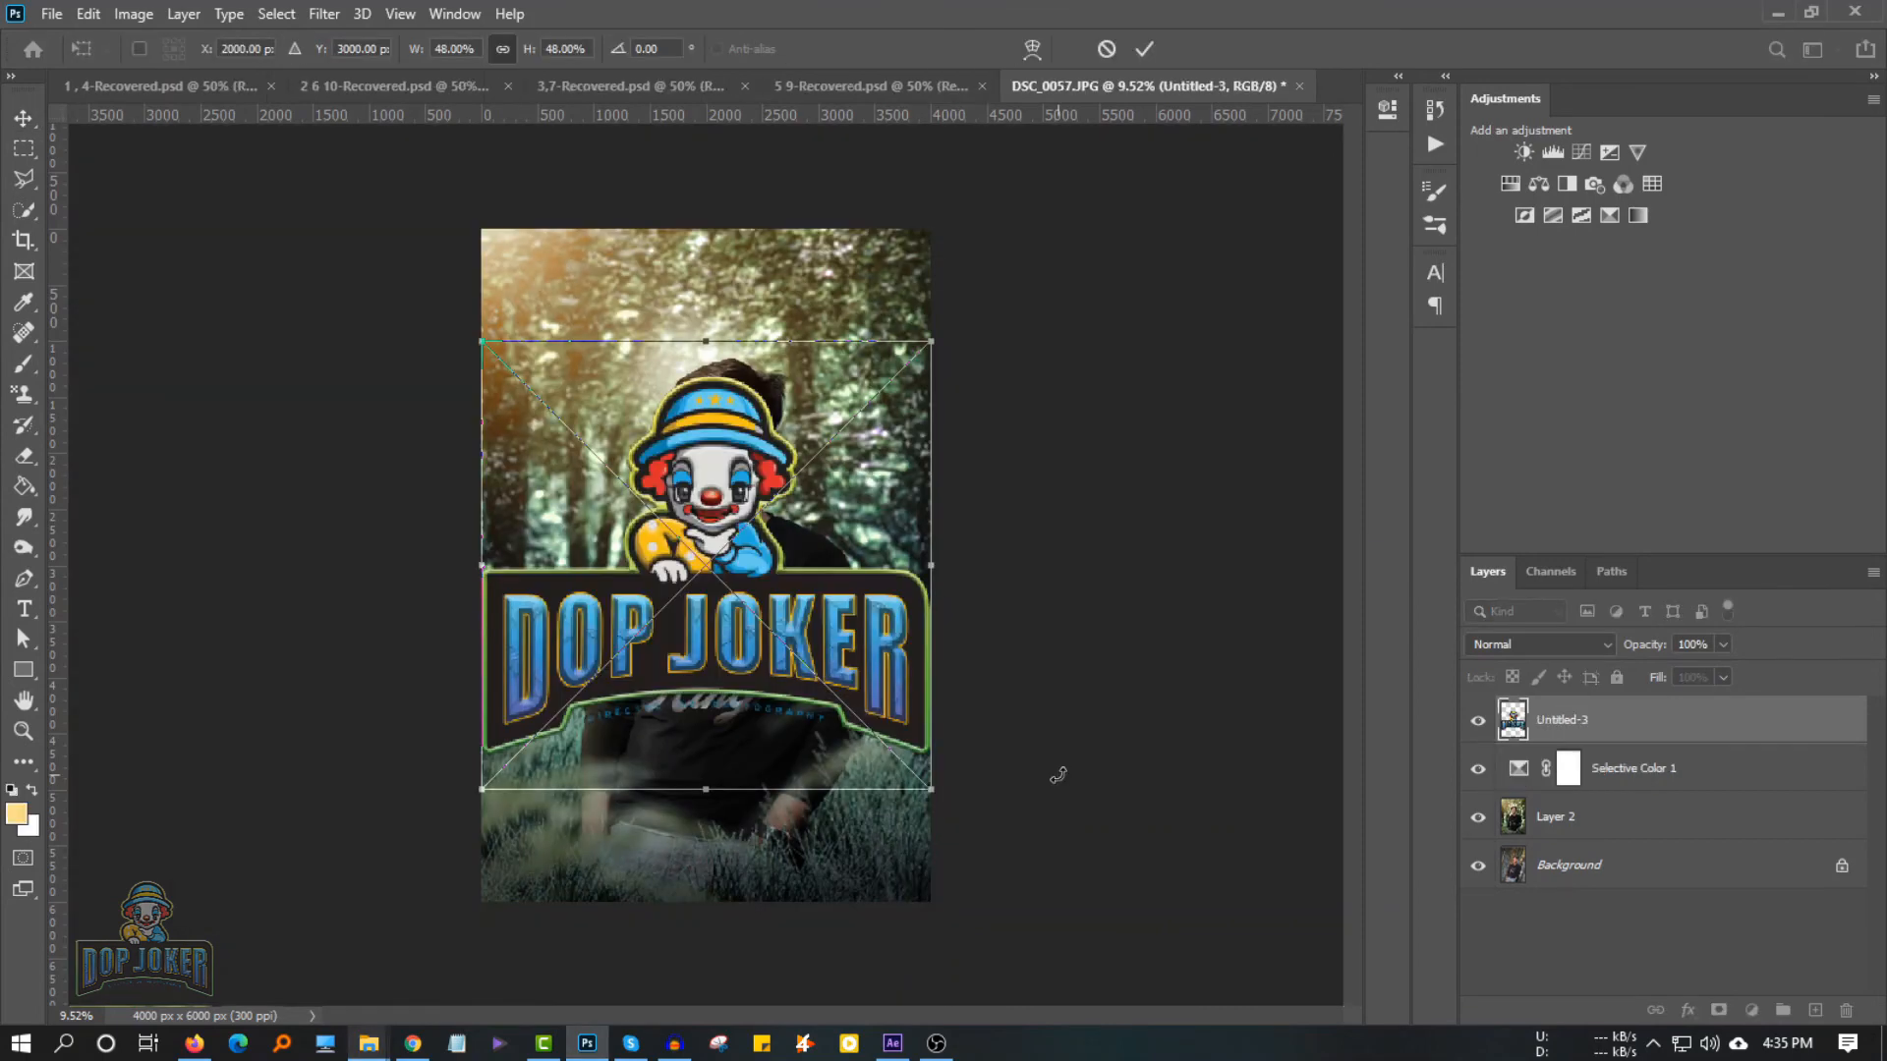
{"action": "left_click_drag", "start_coordinate": [707, 343], "coordinate": [547, 869]}
{"action": "key", "text": "Return"}
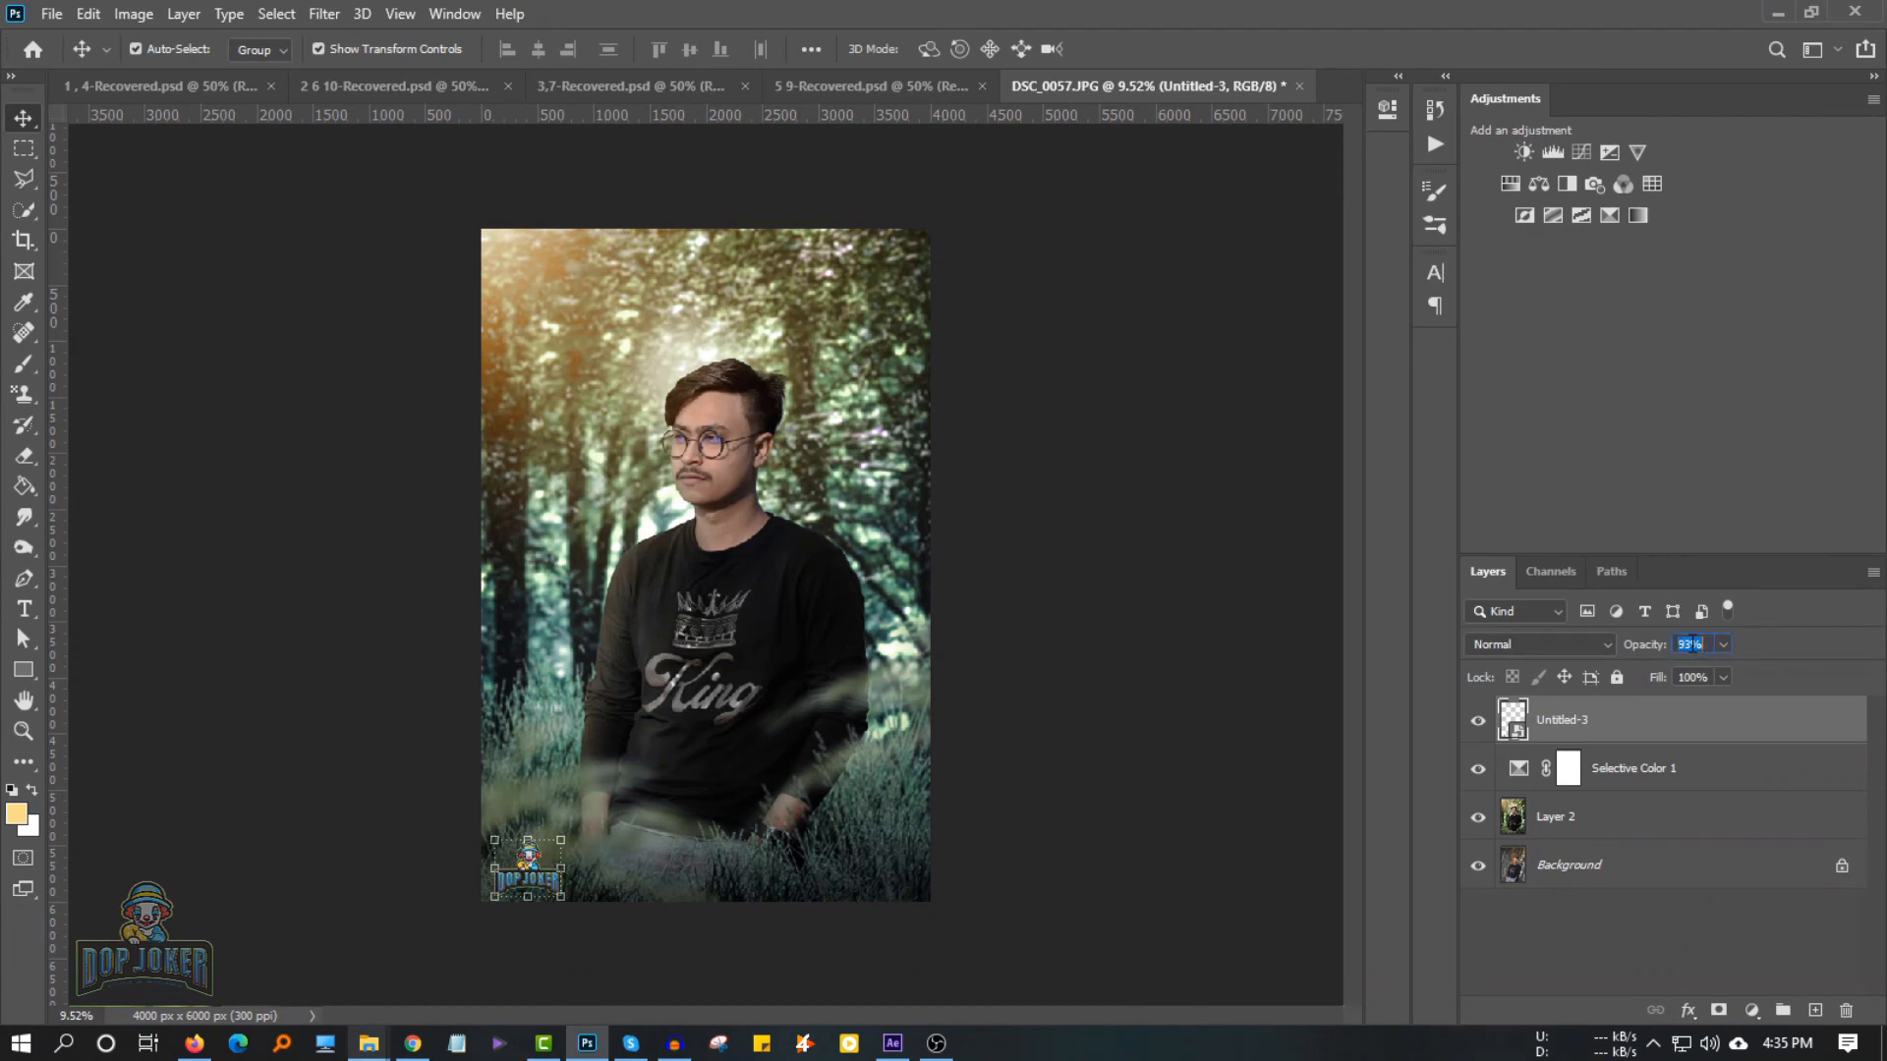
Reduce the opacity of the Untitled-3 logo layer to about 72% and deselect the layer
{"action": "scroll", "coordinate": [1688, 645], "scroll_direction": "down", "scroll_amount": 4}
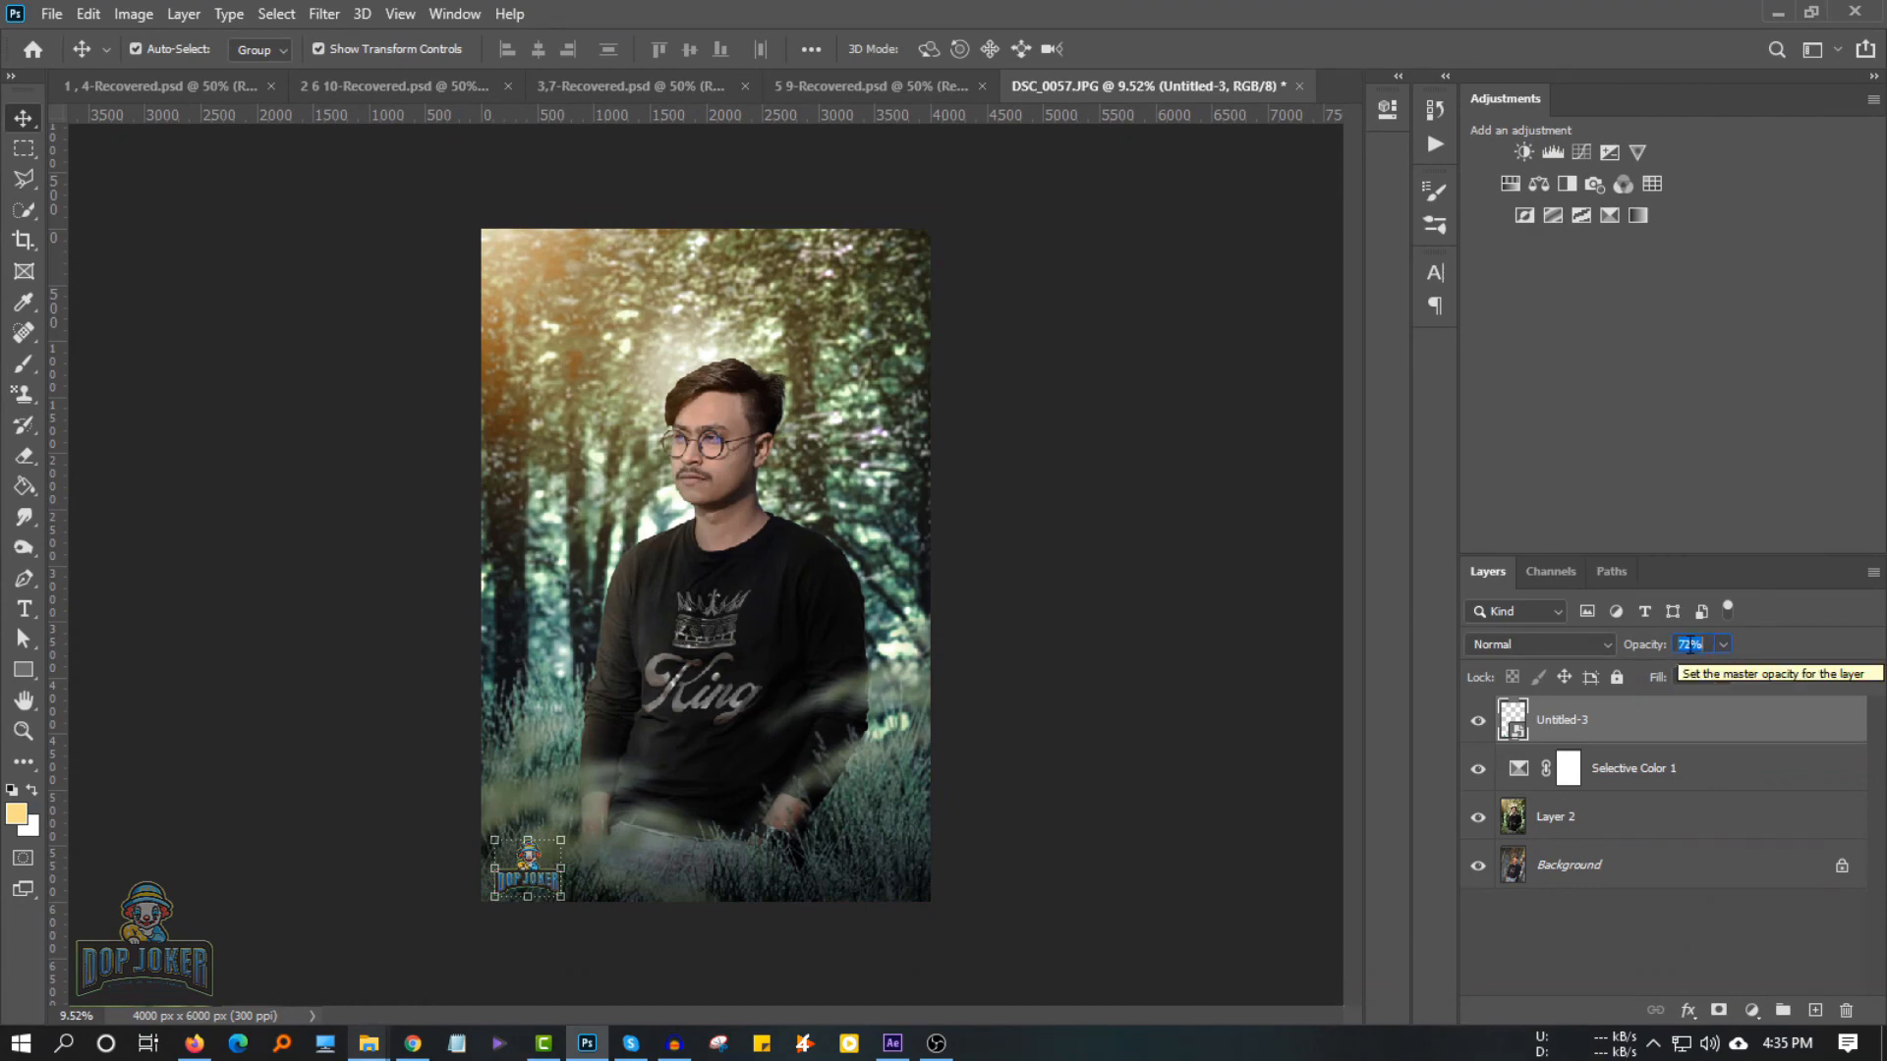
{"action": "left_click", "coordinate": [1240, 682]}
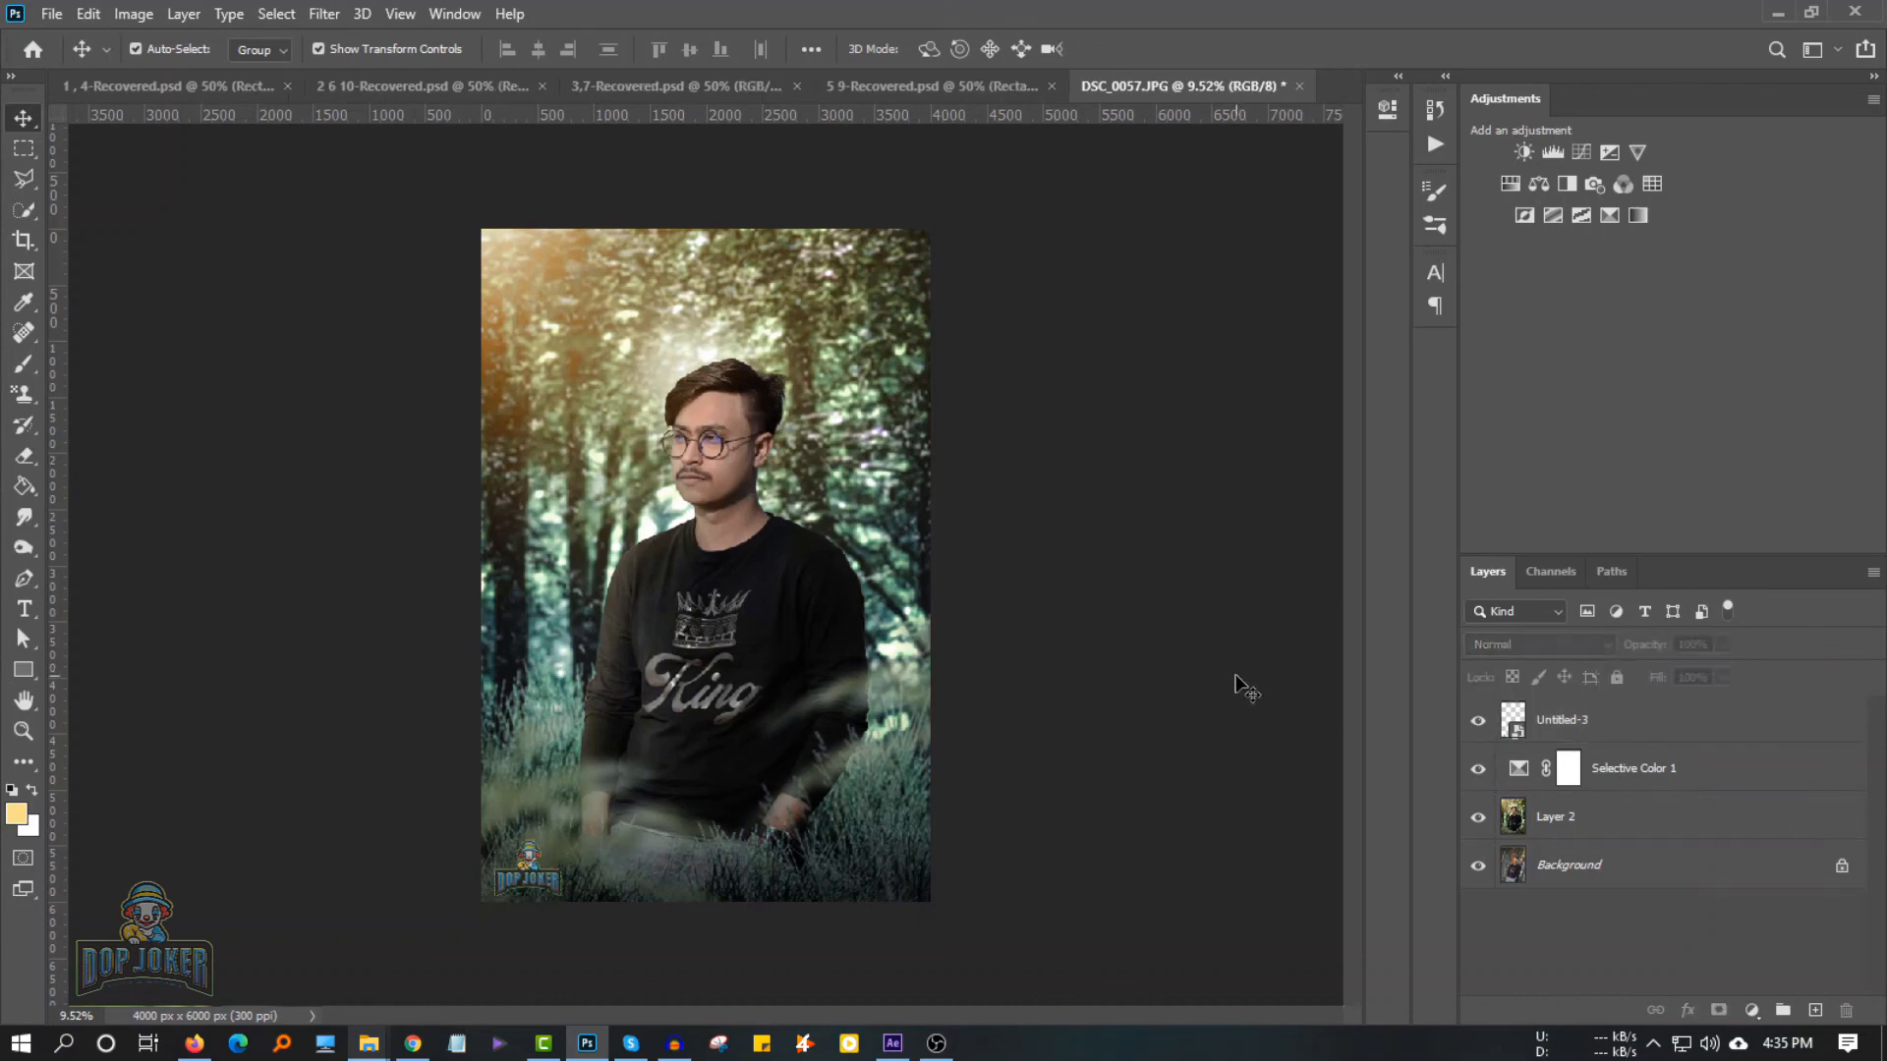
{"action": "scroll", "coordinate": [744, 588], "scroll_direction": "up", "scroll_amount": 3}
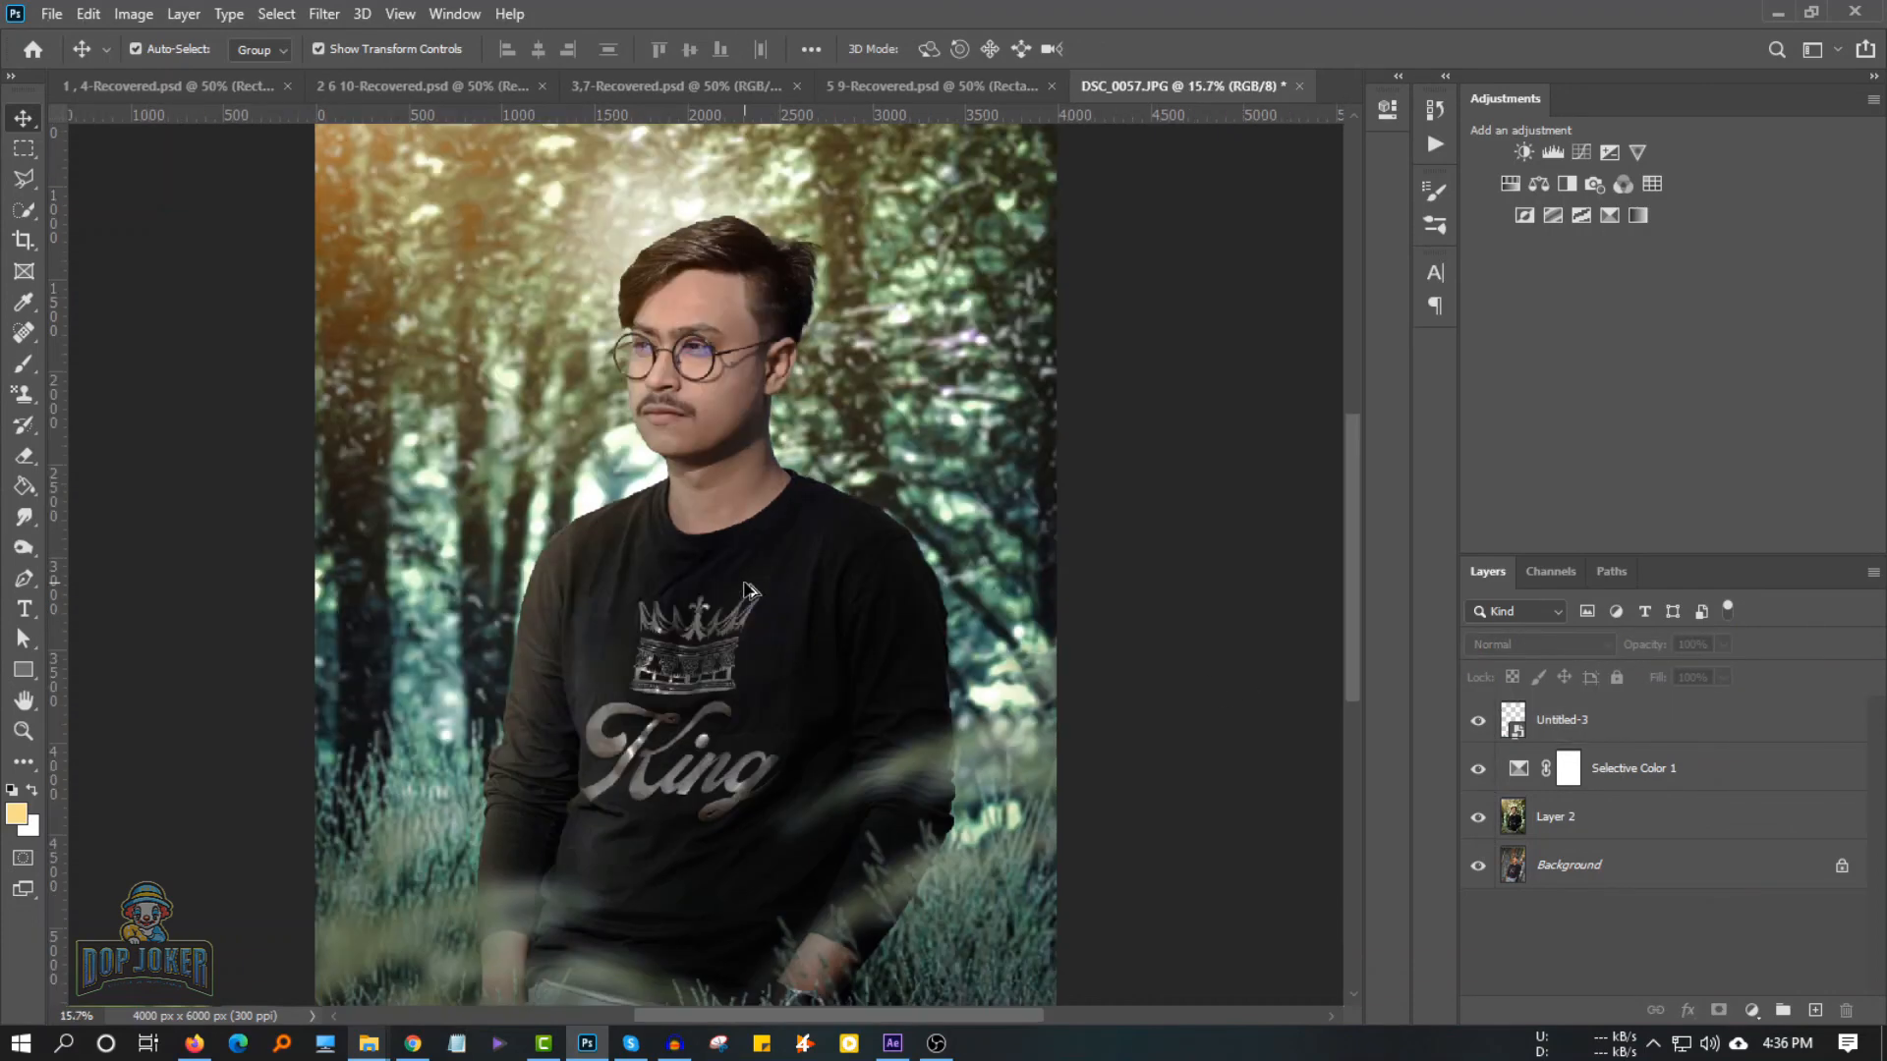
{"action": "scroll", "coordinate": [744, 587], "scroll_direction": "up", "scroll_amount": 5}
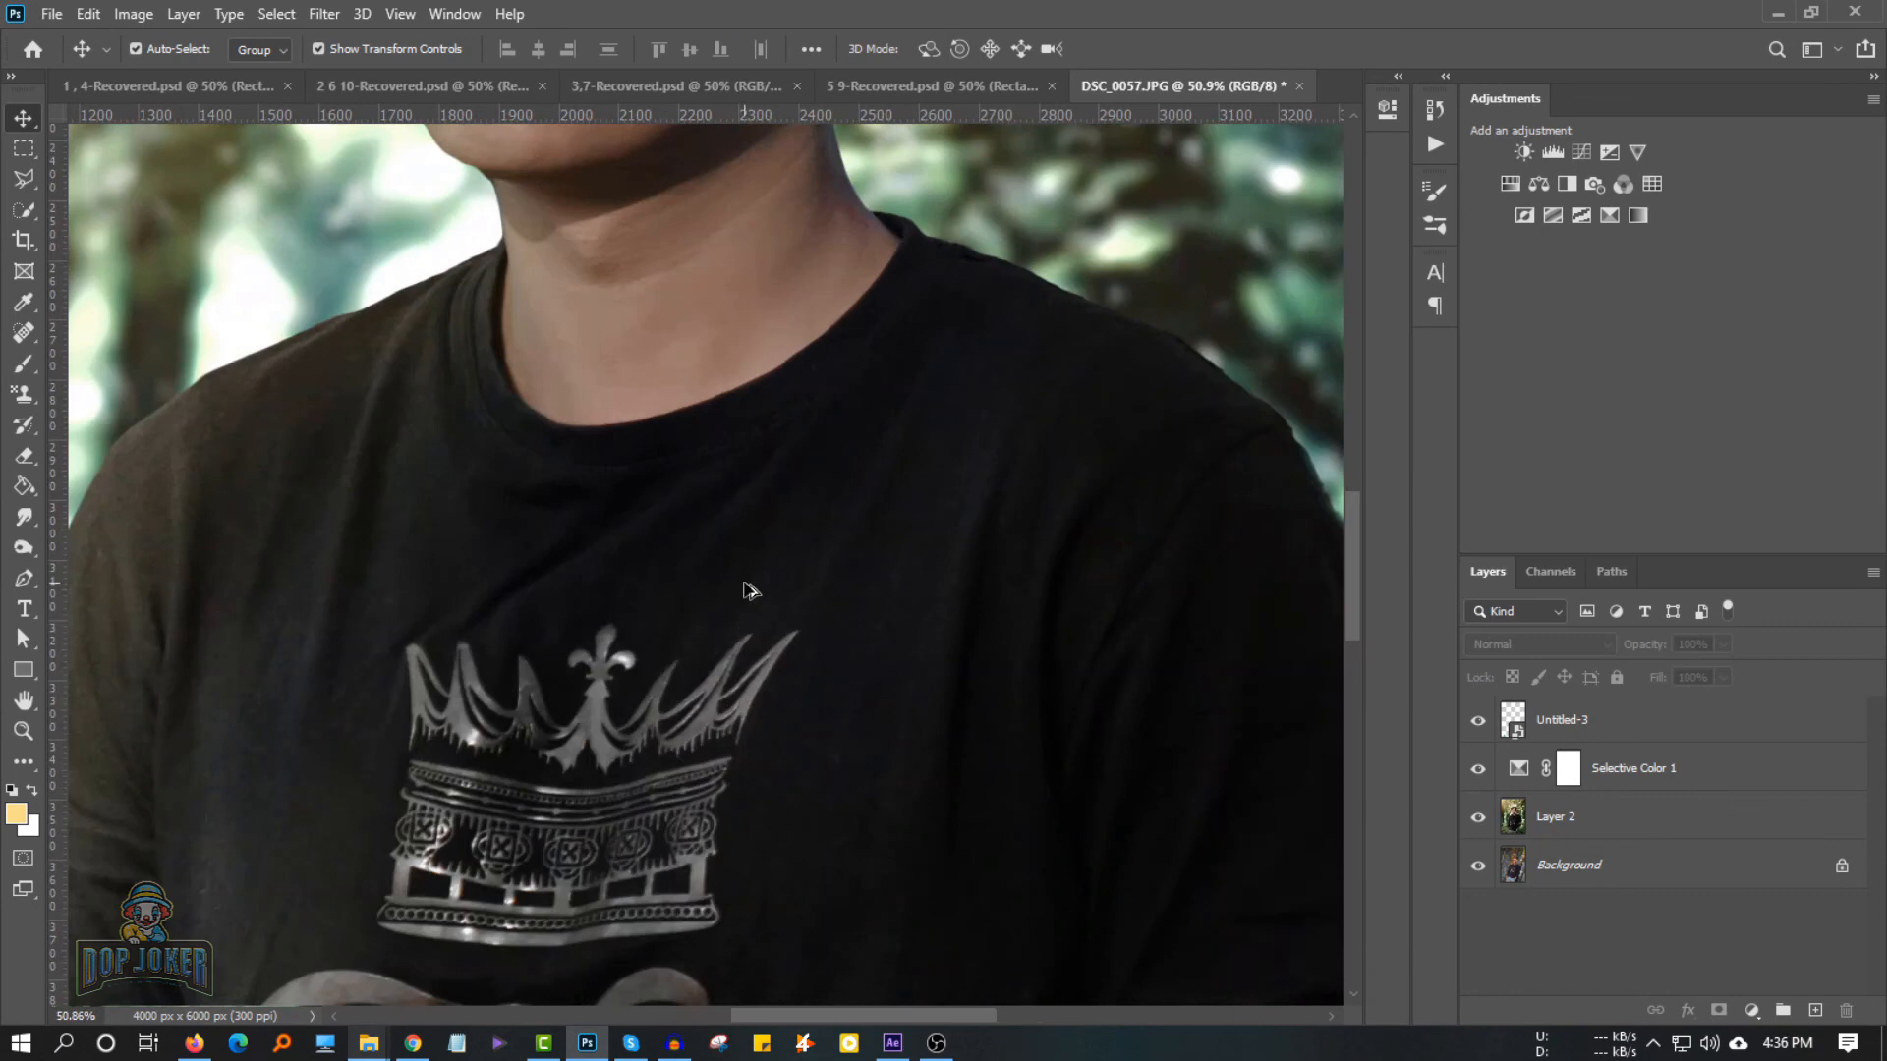
{"action": "scroll", "coordinate": [744, 588], "scroll_direction": "down", "scroll_amount": 3}
{"action": "scroll", "coordinate": [744, 587], "scroll_direction": "down", "scroll_amount": 5}
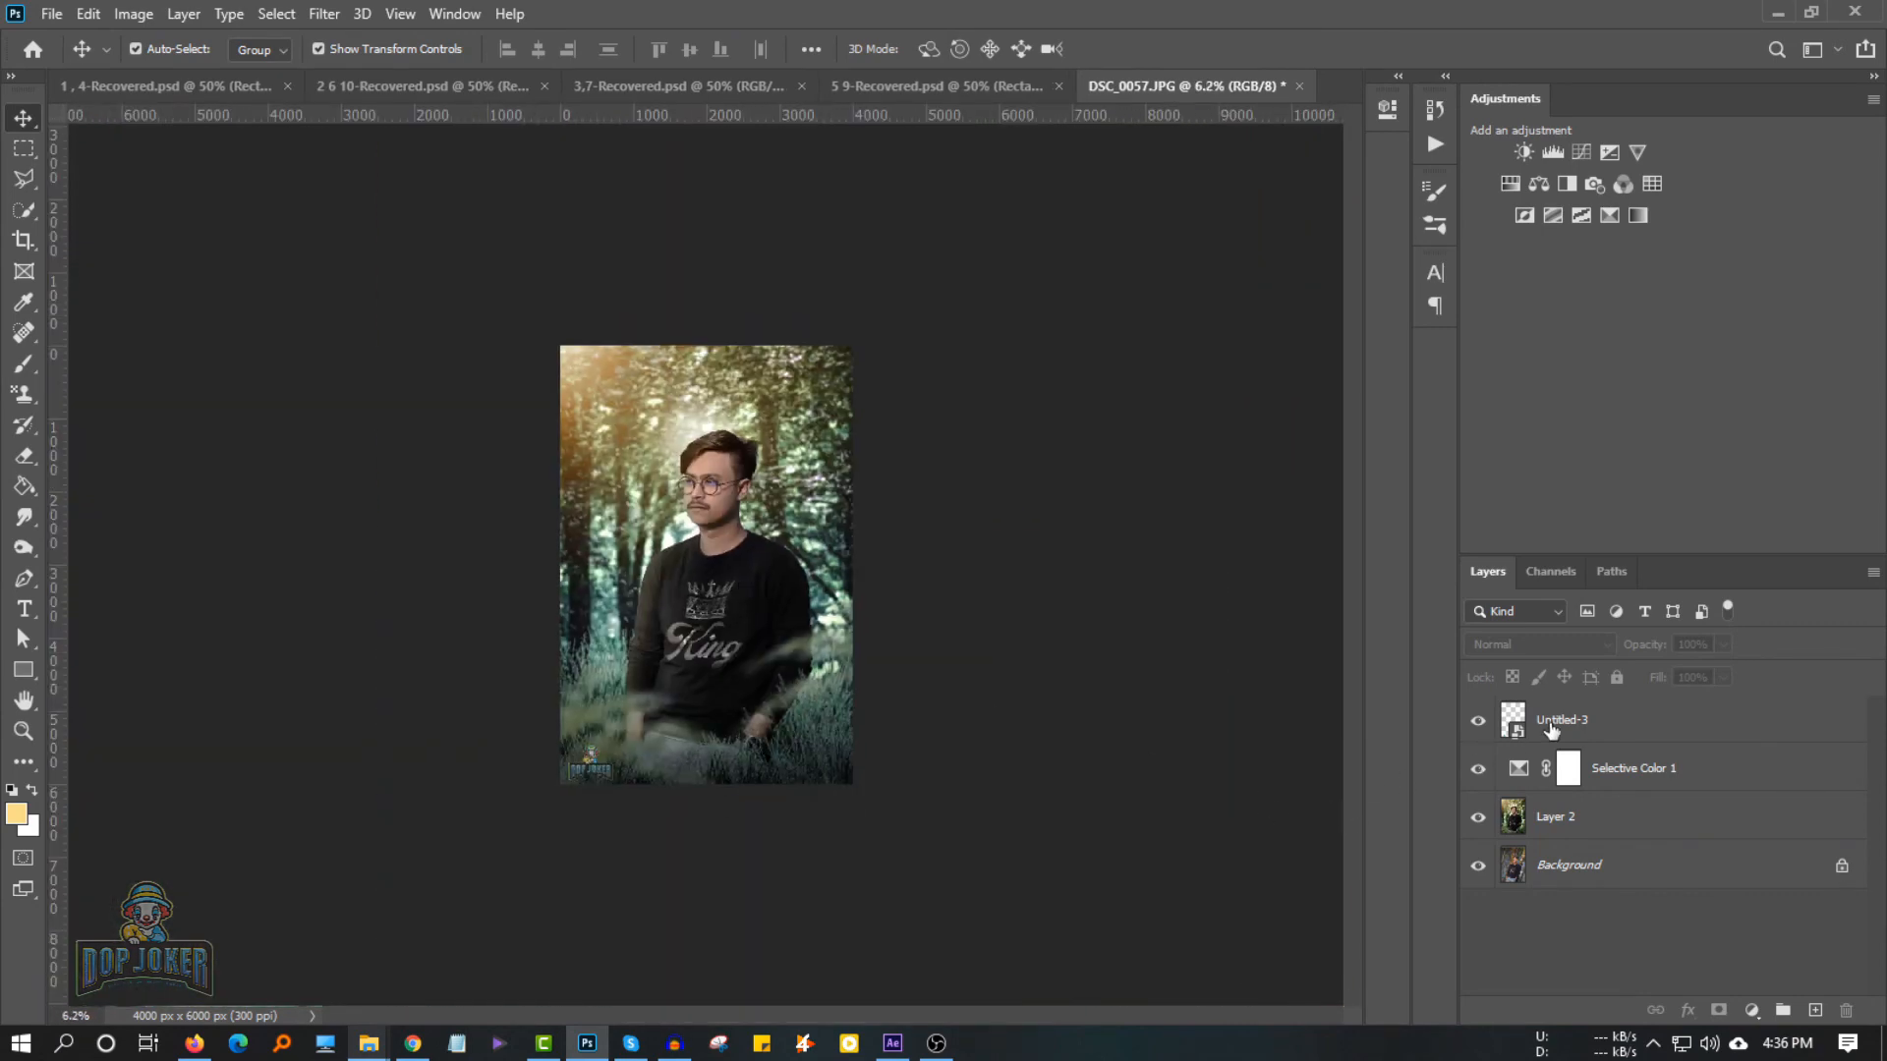
{"action": "scroll", "coordinate": [658, 524], "scroll_direction": "up", "scroll_amount": 1}
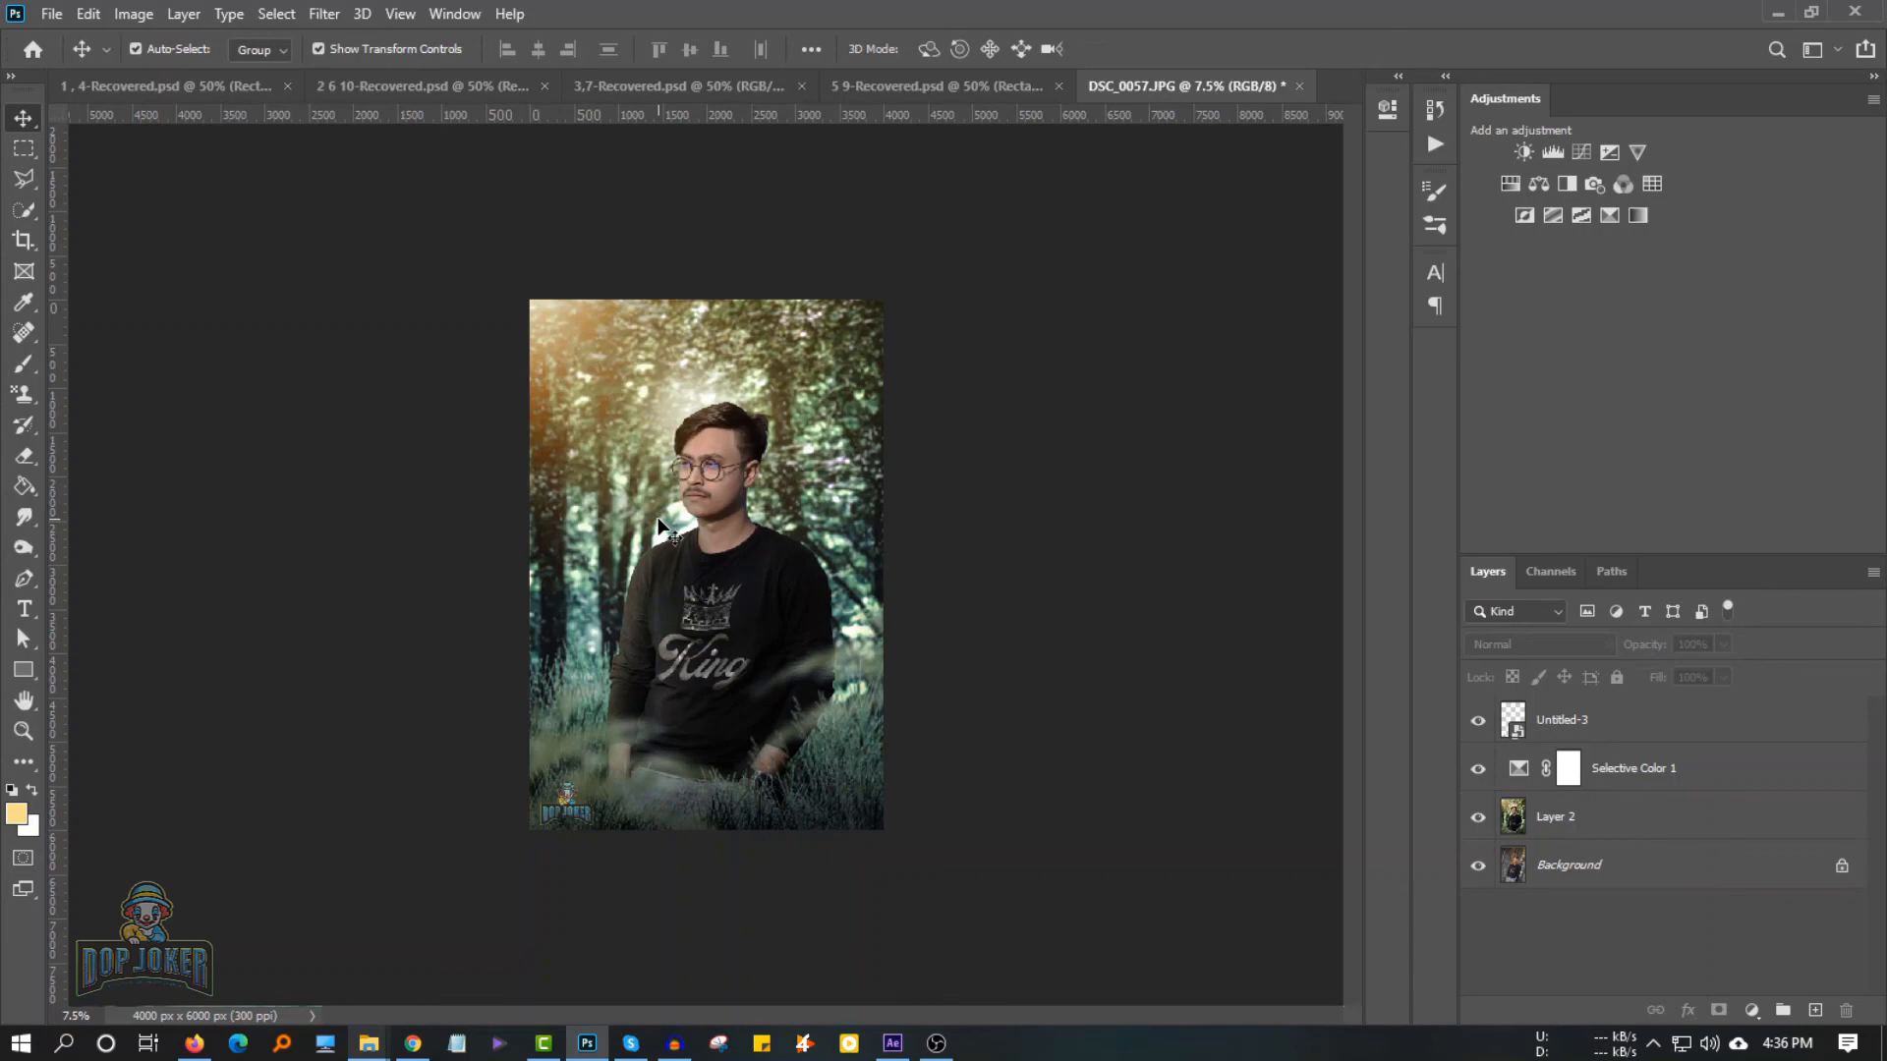
Export the composite with Save for Web to the Downloads folder, naming the file with the person's first name followed by "edit"
{"action": "key", "text": "ctrl+alt+shift+s"}
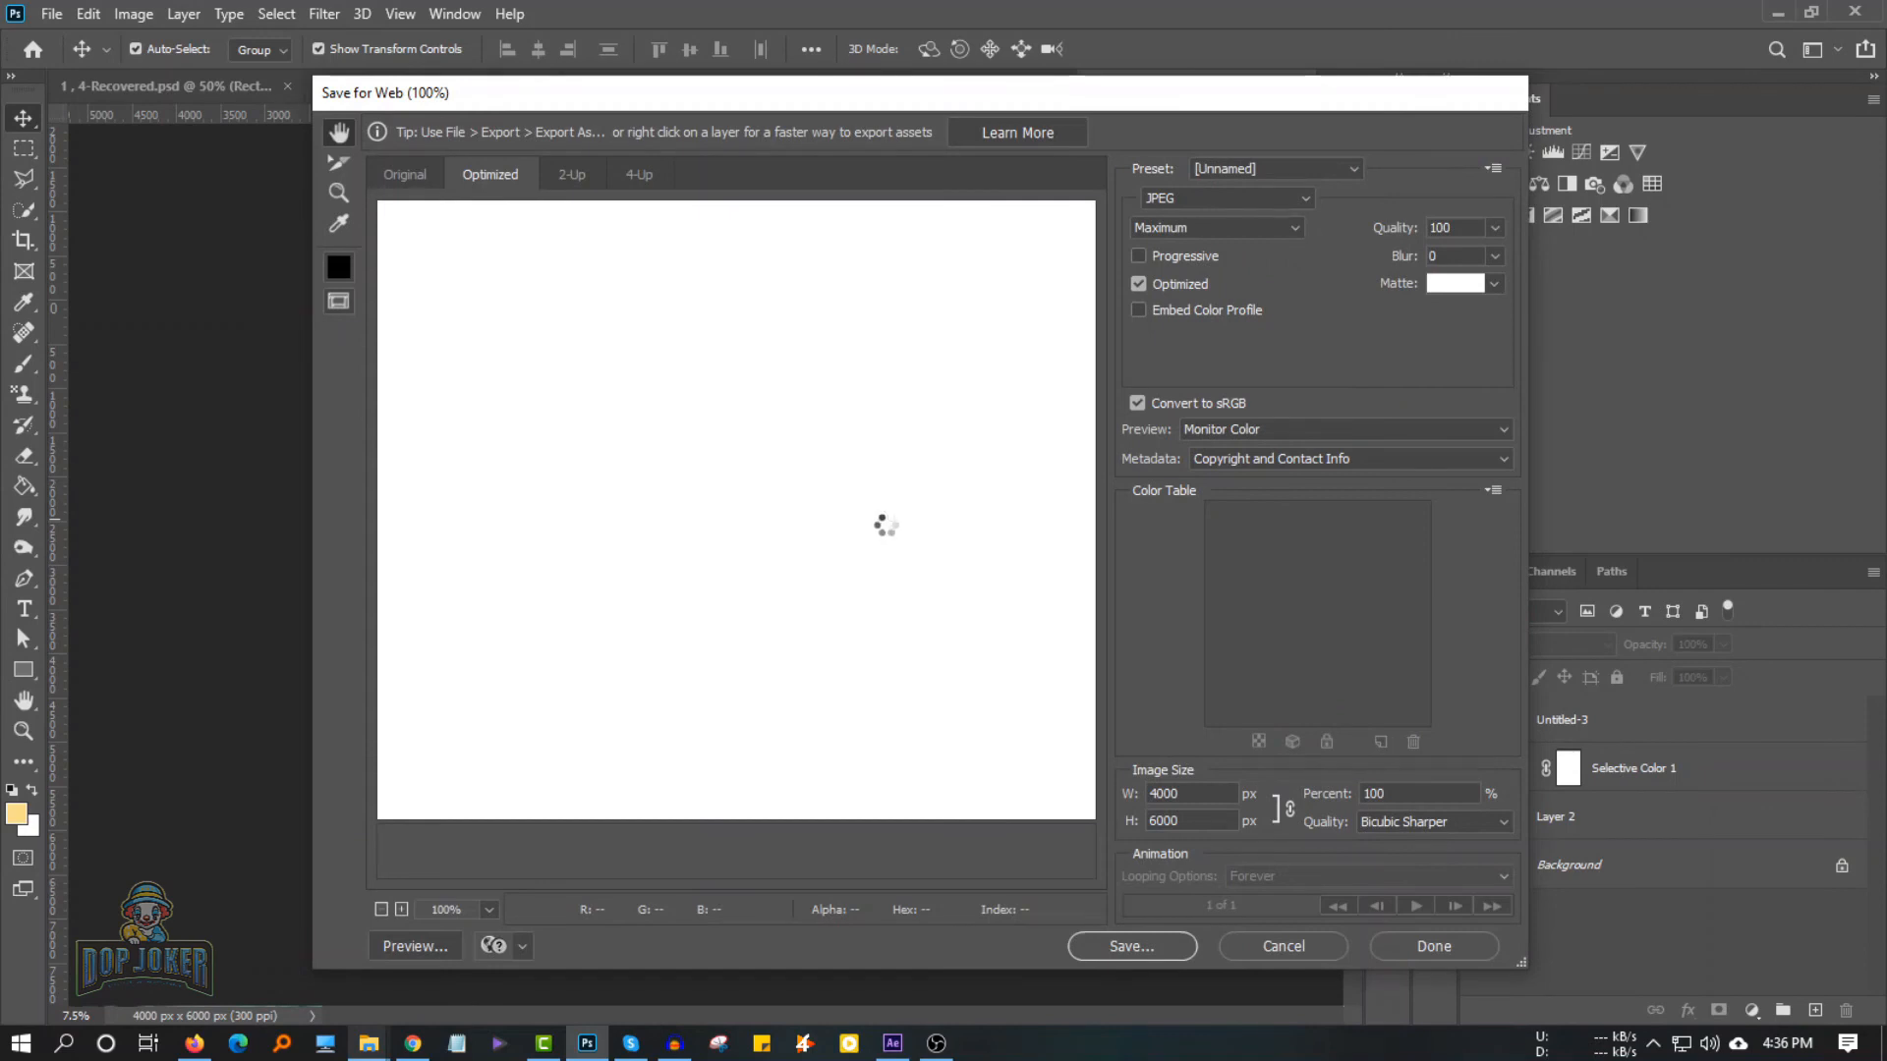
{"action": "key", "text": "Return"}
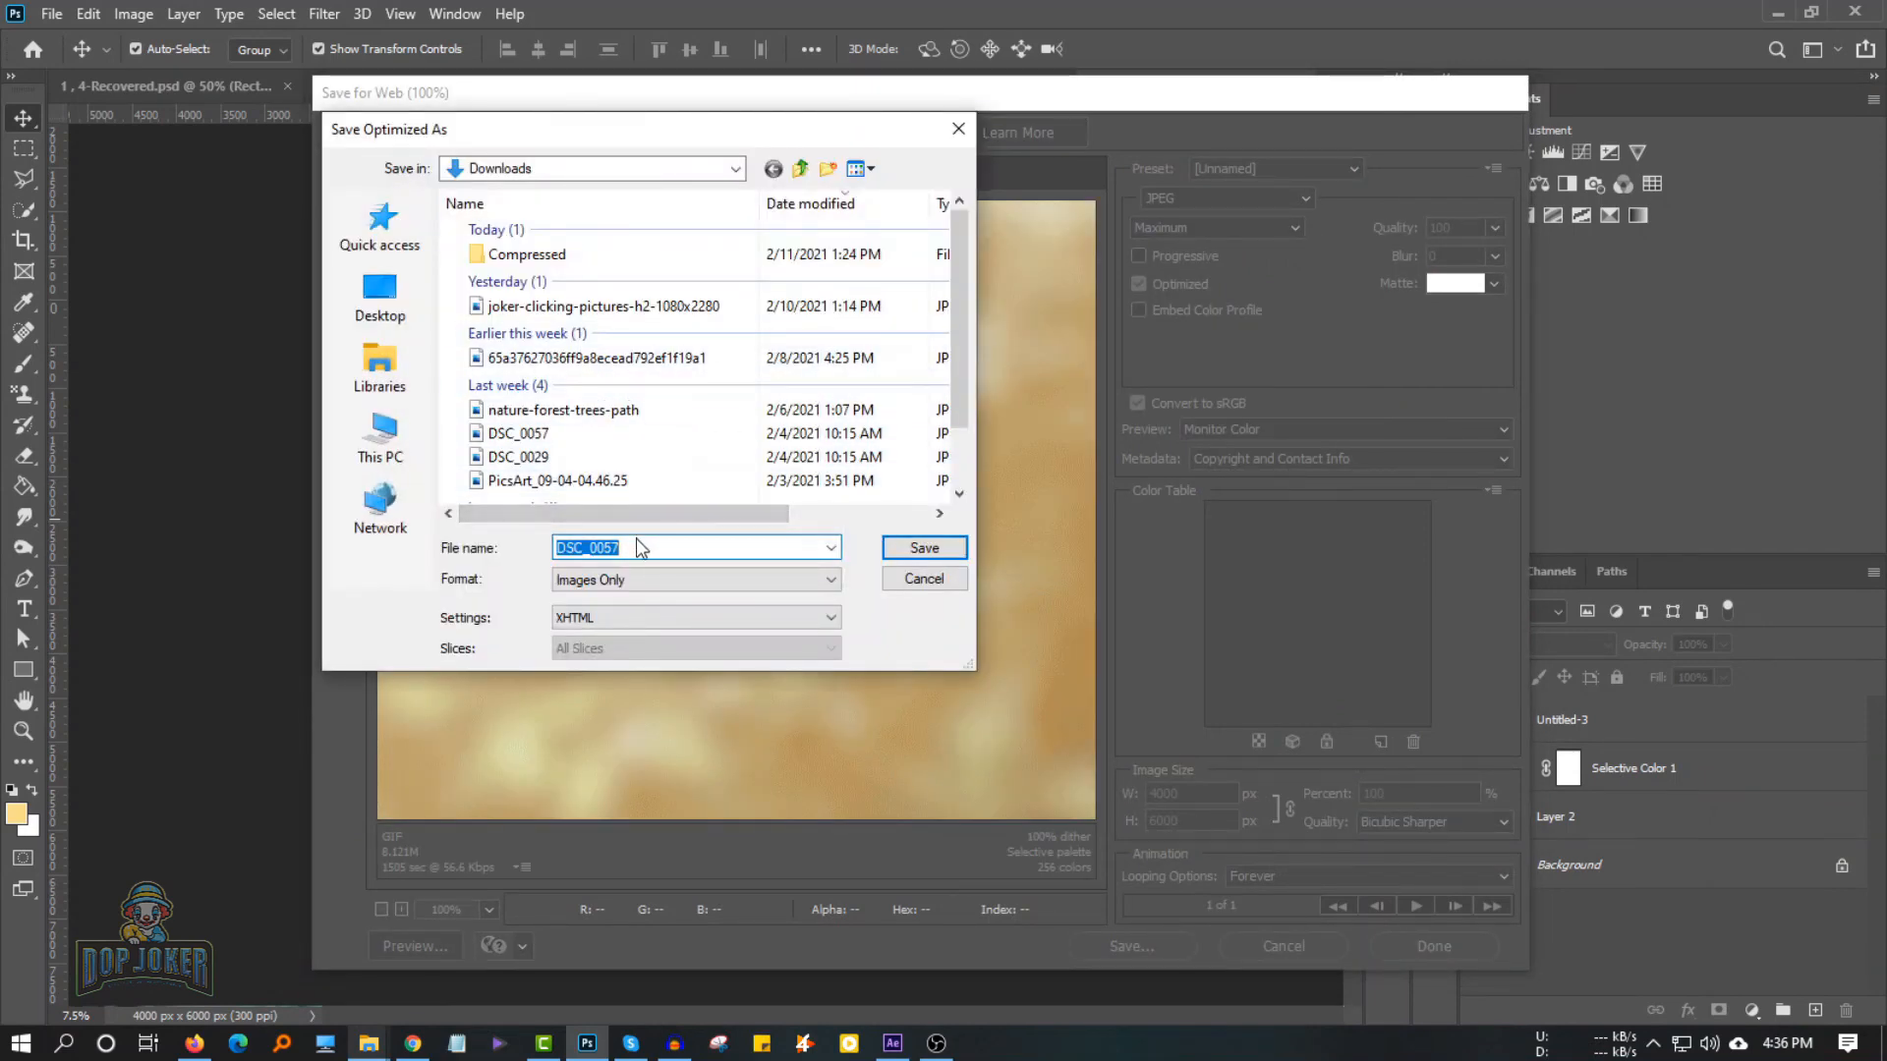
{"action": "type", "text": "jhony edit"}
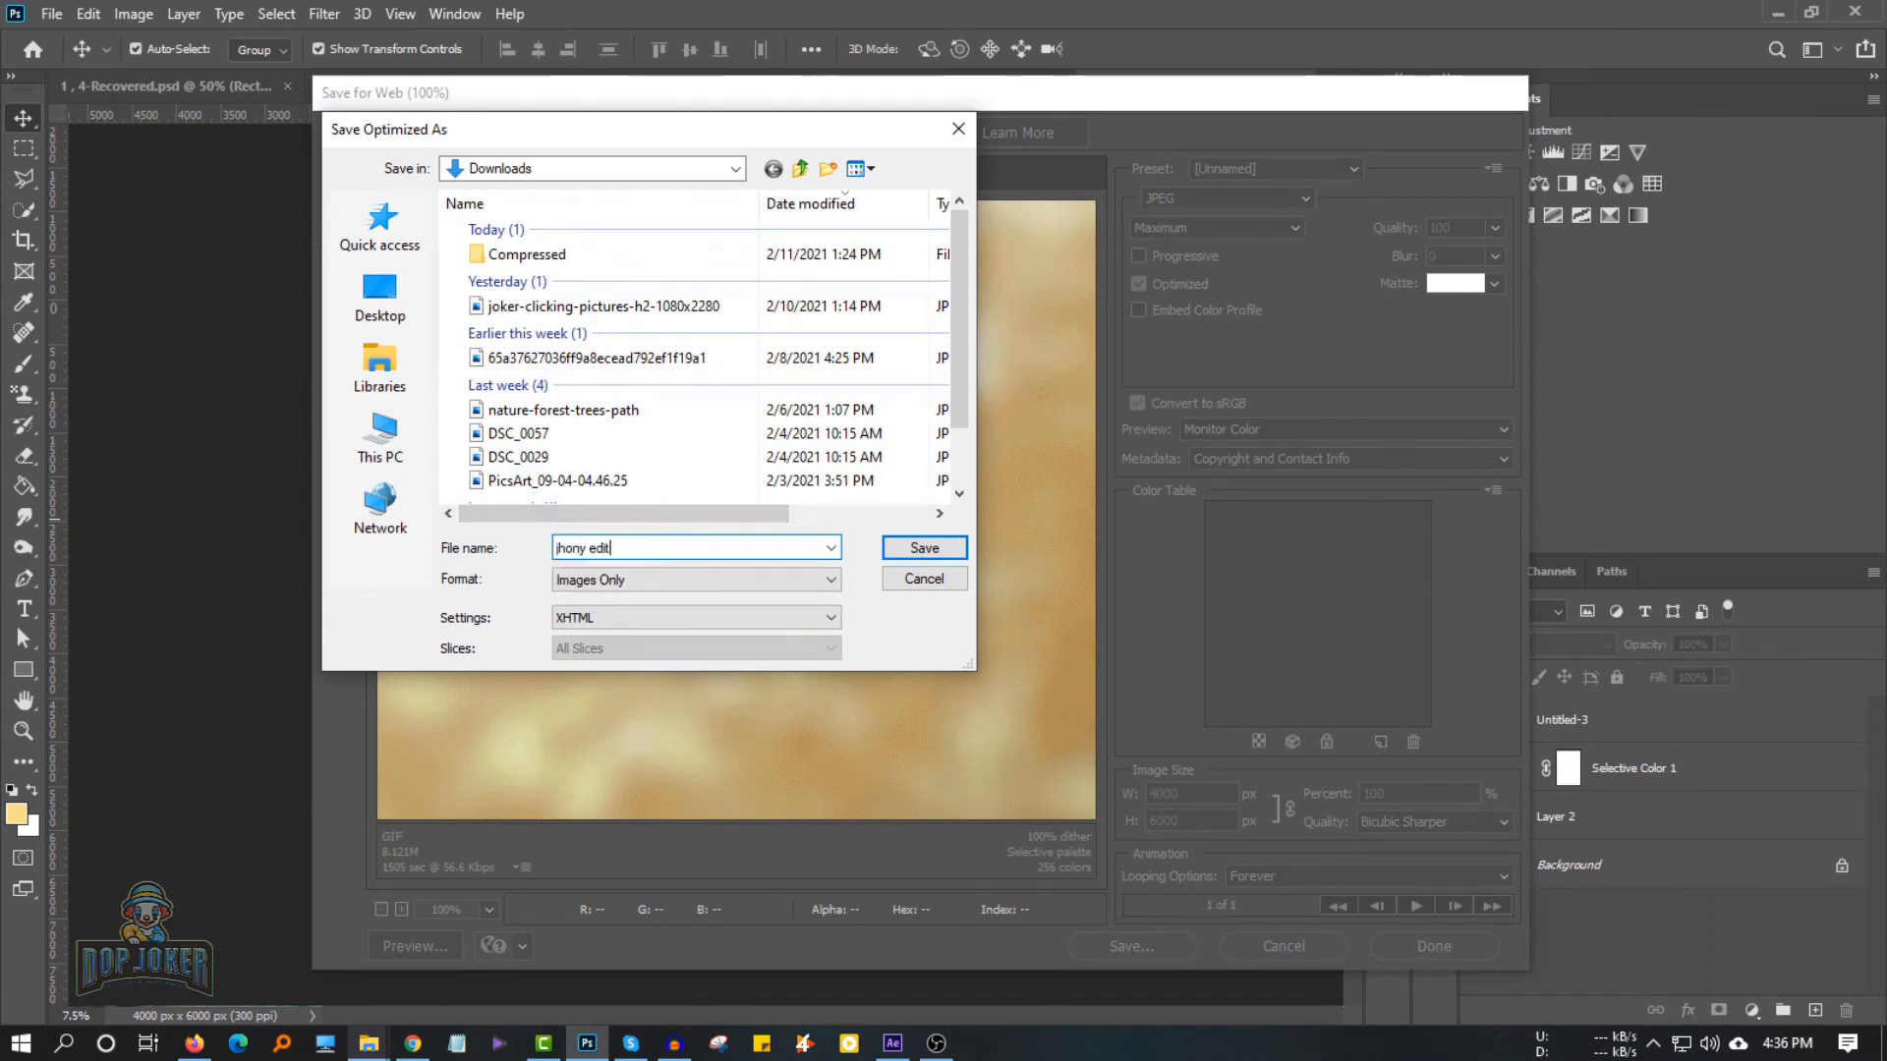
{"action": "key", "text": "Return"}
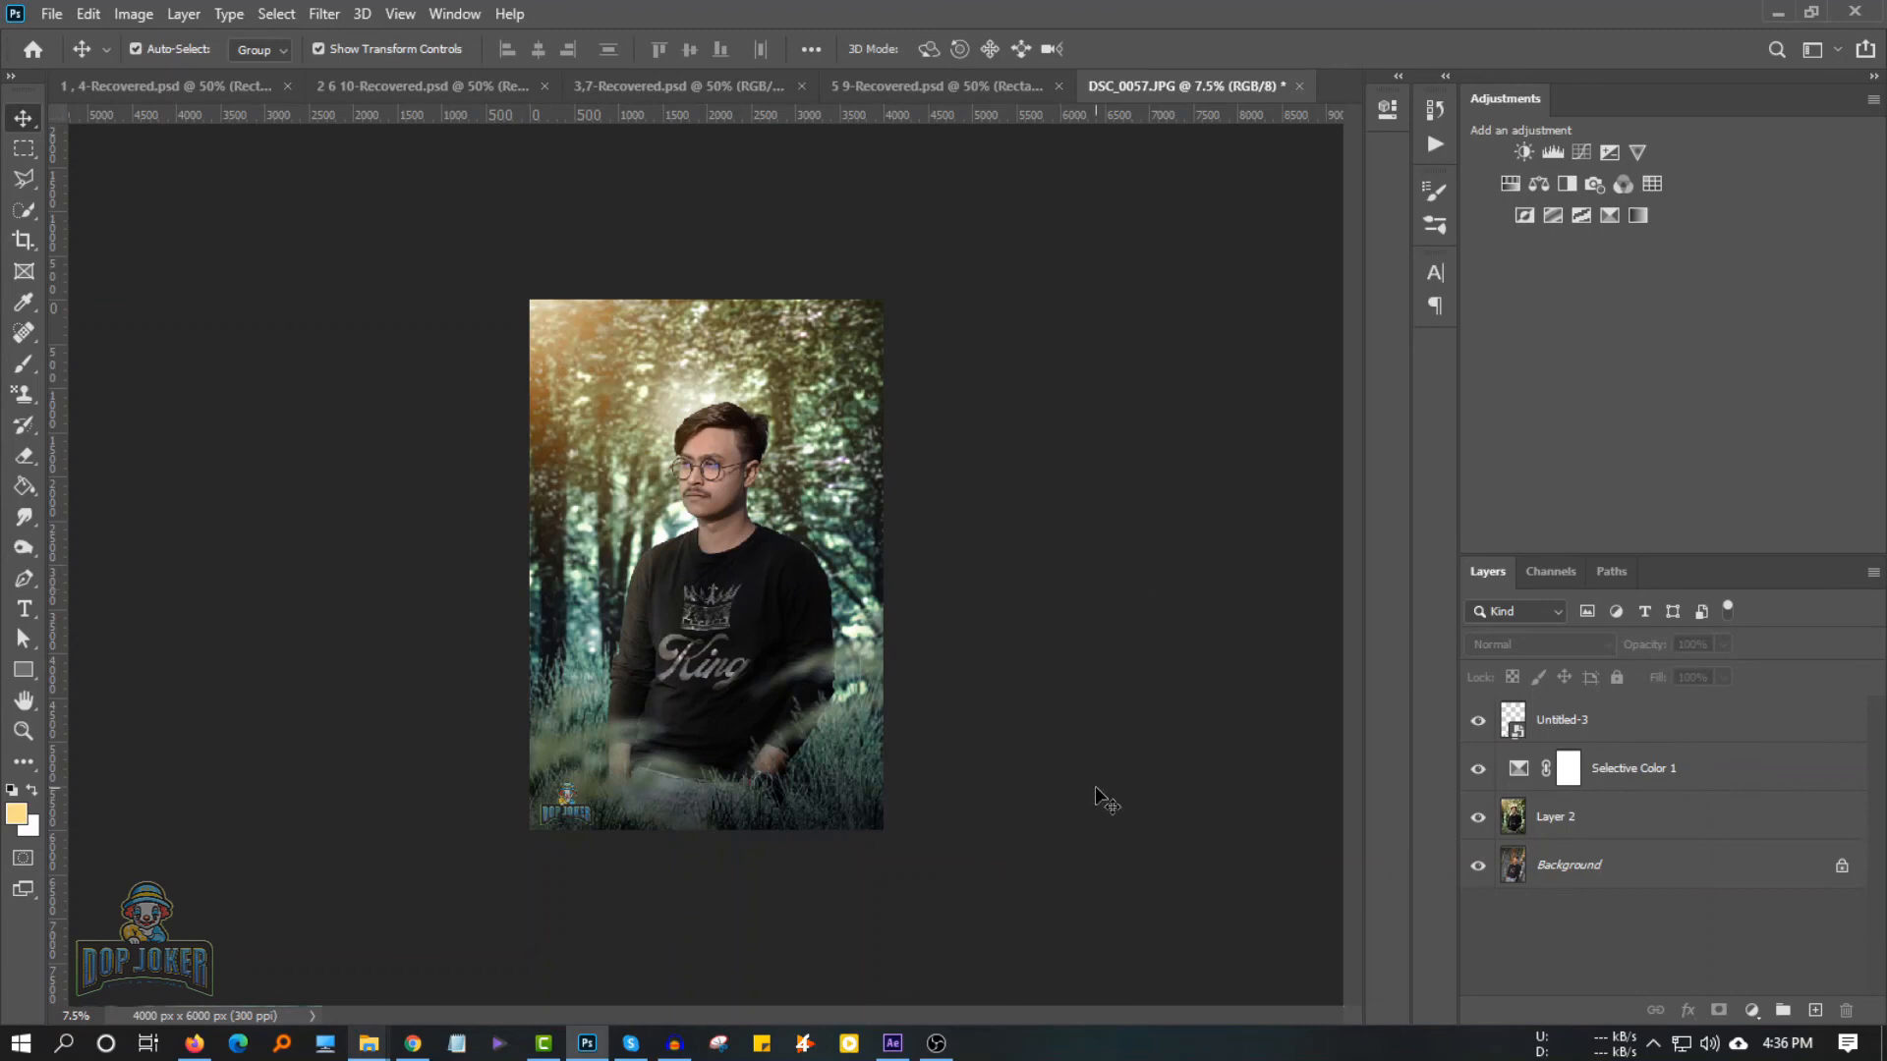
{"action": "mouse_move", "coordinate": [936, 1052]}
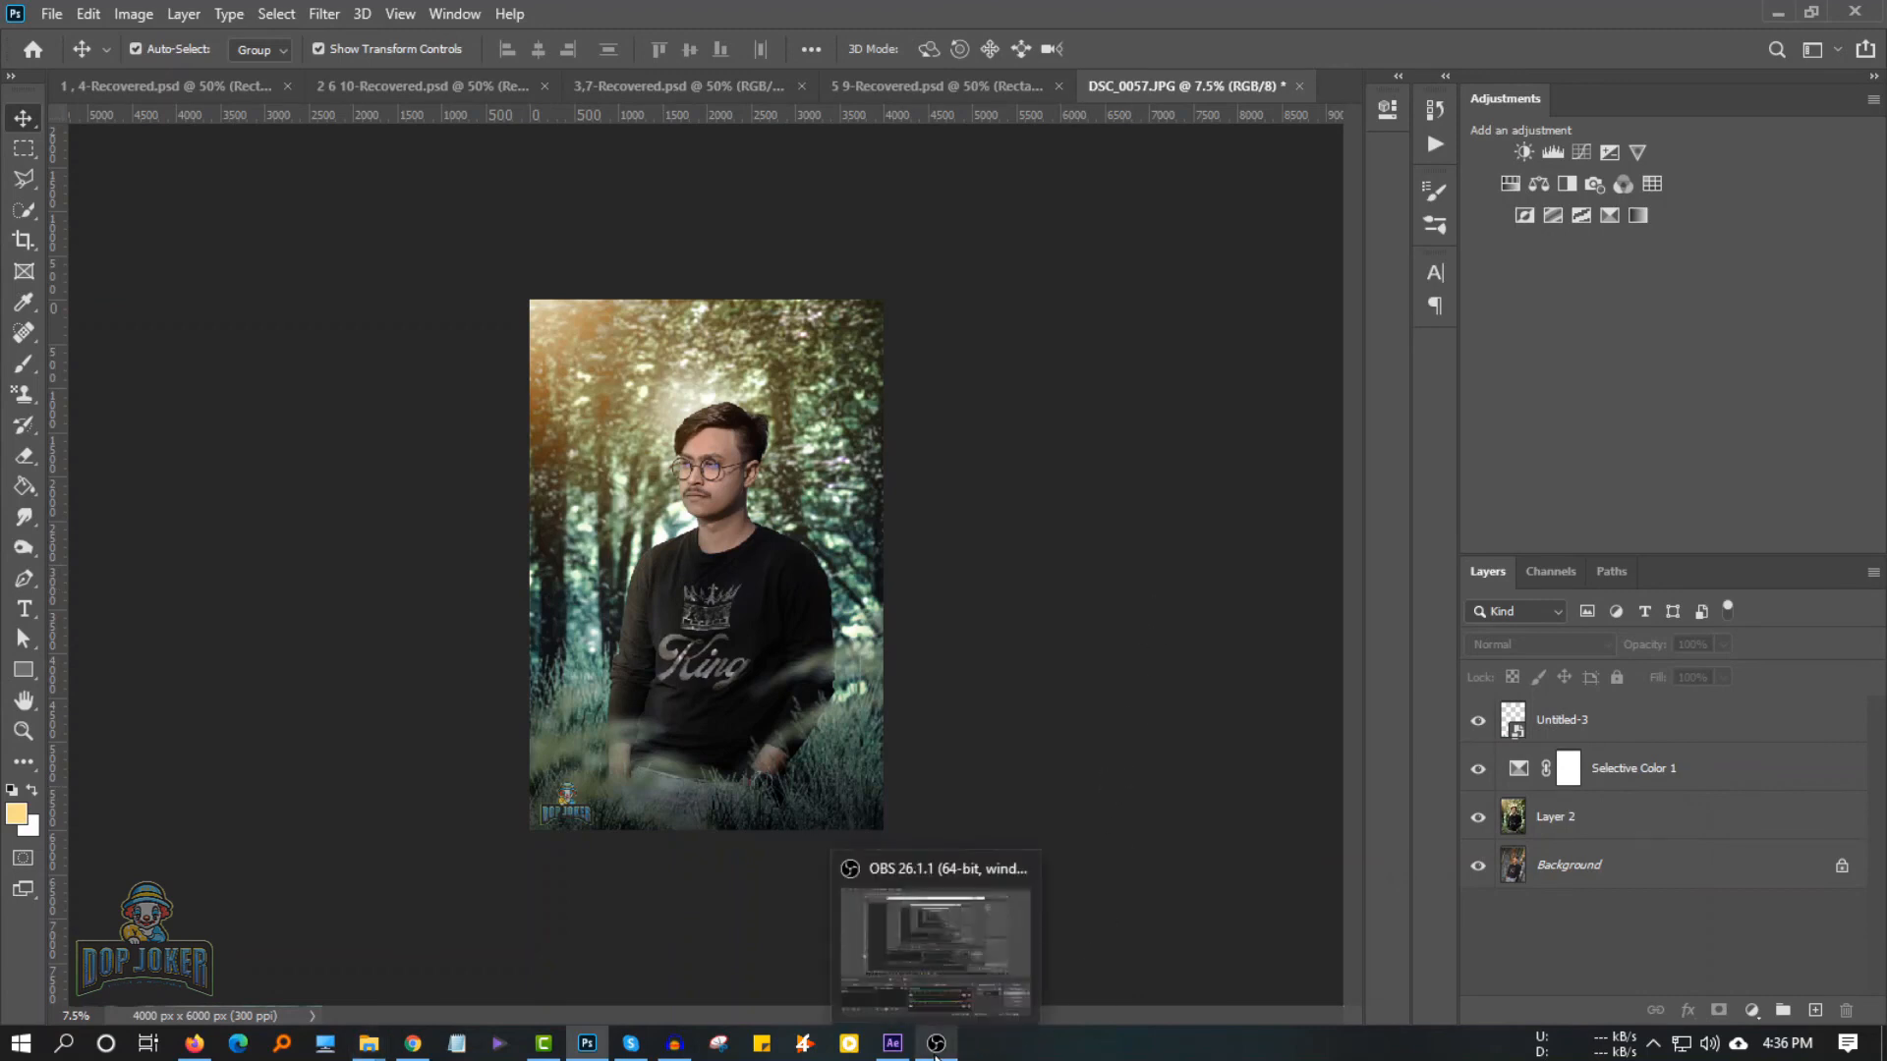
{"action": "left_click", "coordinate": [937, 1047]}
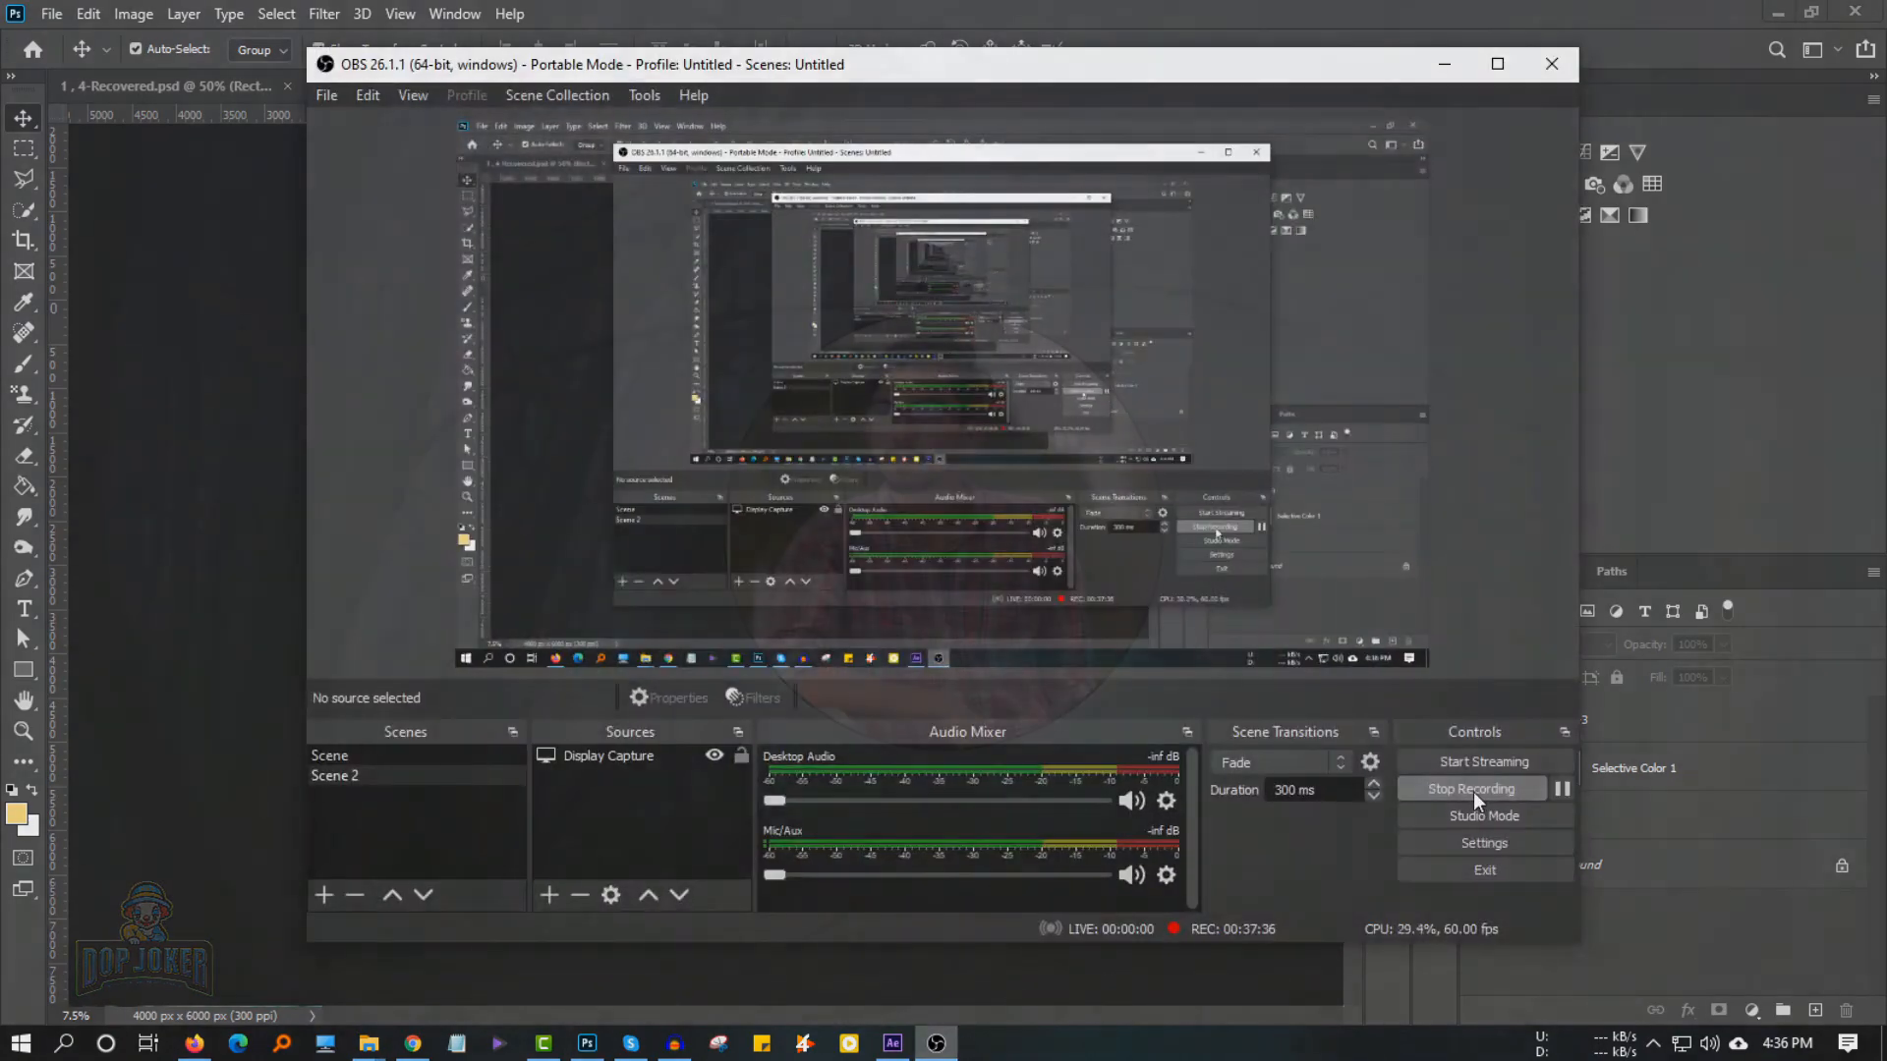